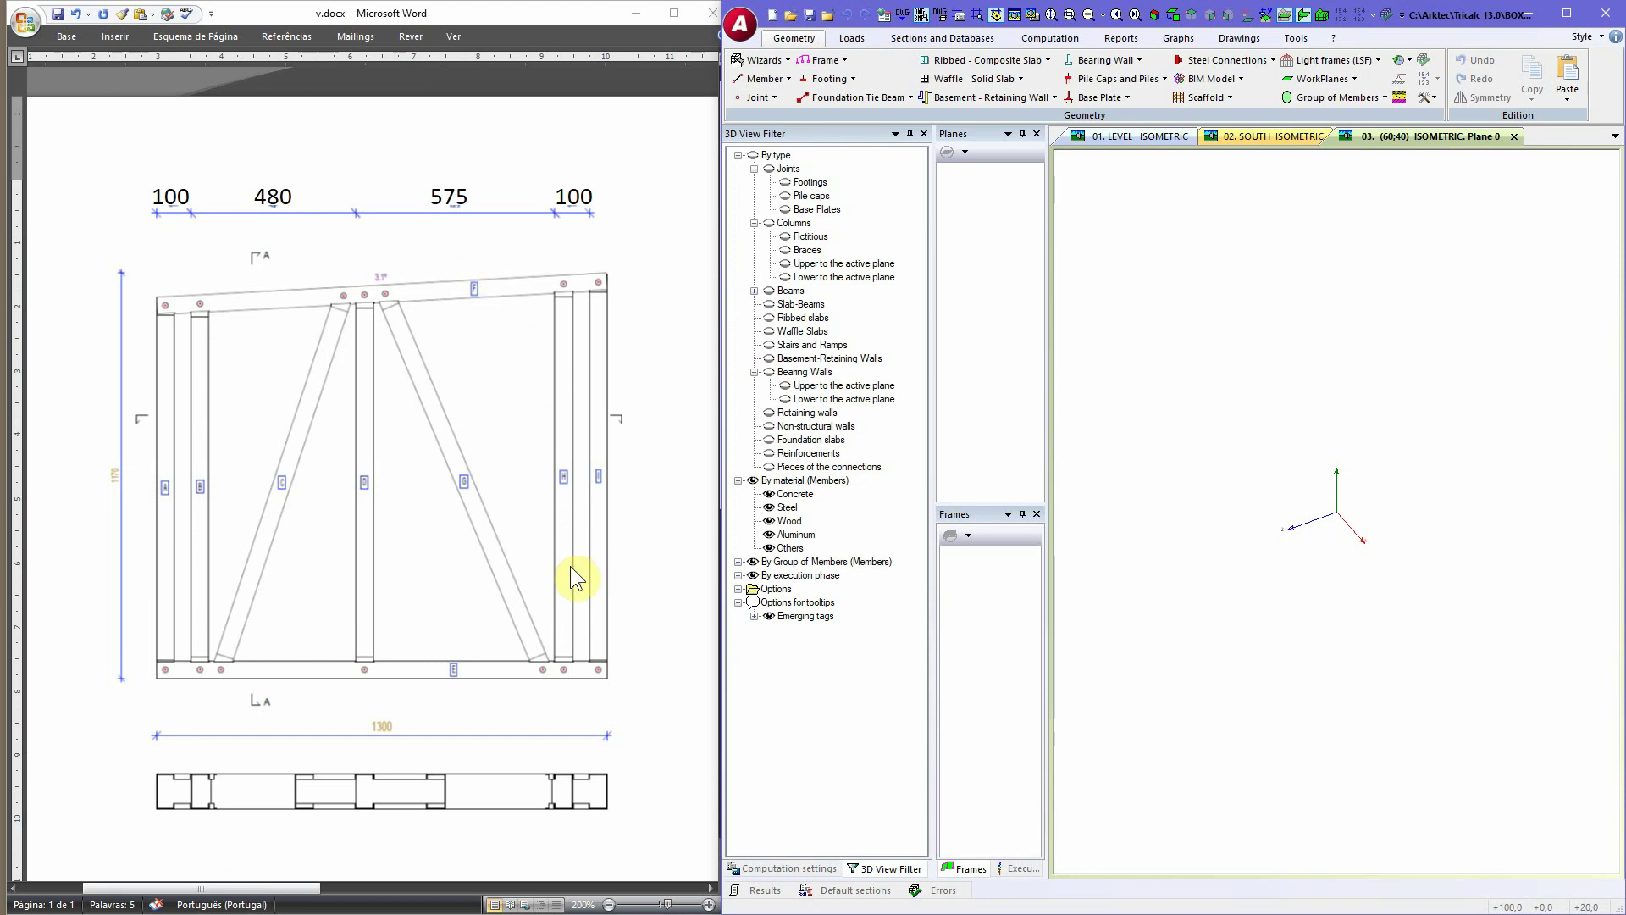
# Step: Create a new structure named Box_B1
pyautogui.click(271, 888)
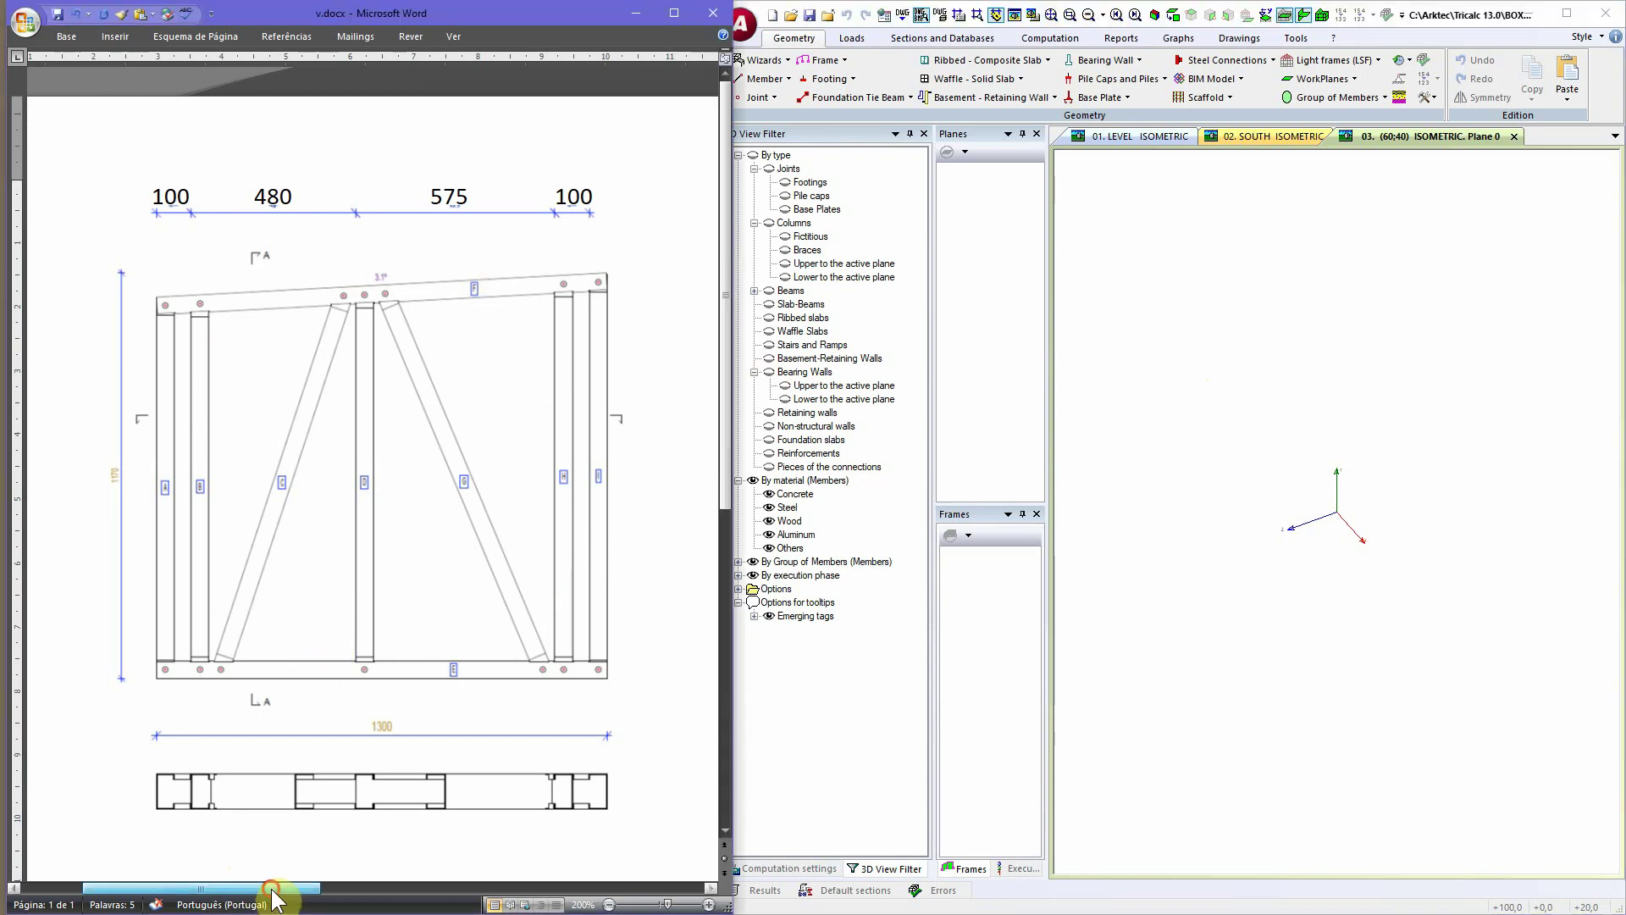
pyautogui.moveTo(272, 889)
pyautogui.mouseDown()
pyautogui.moveTo(591, 883)
pyautogui.moveTo(282, 885)
pyautogui.mouseUp()
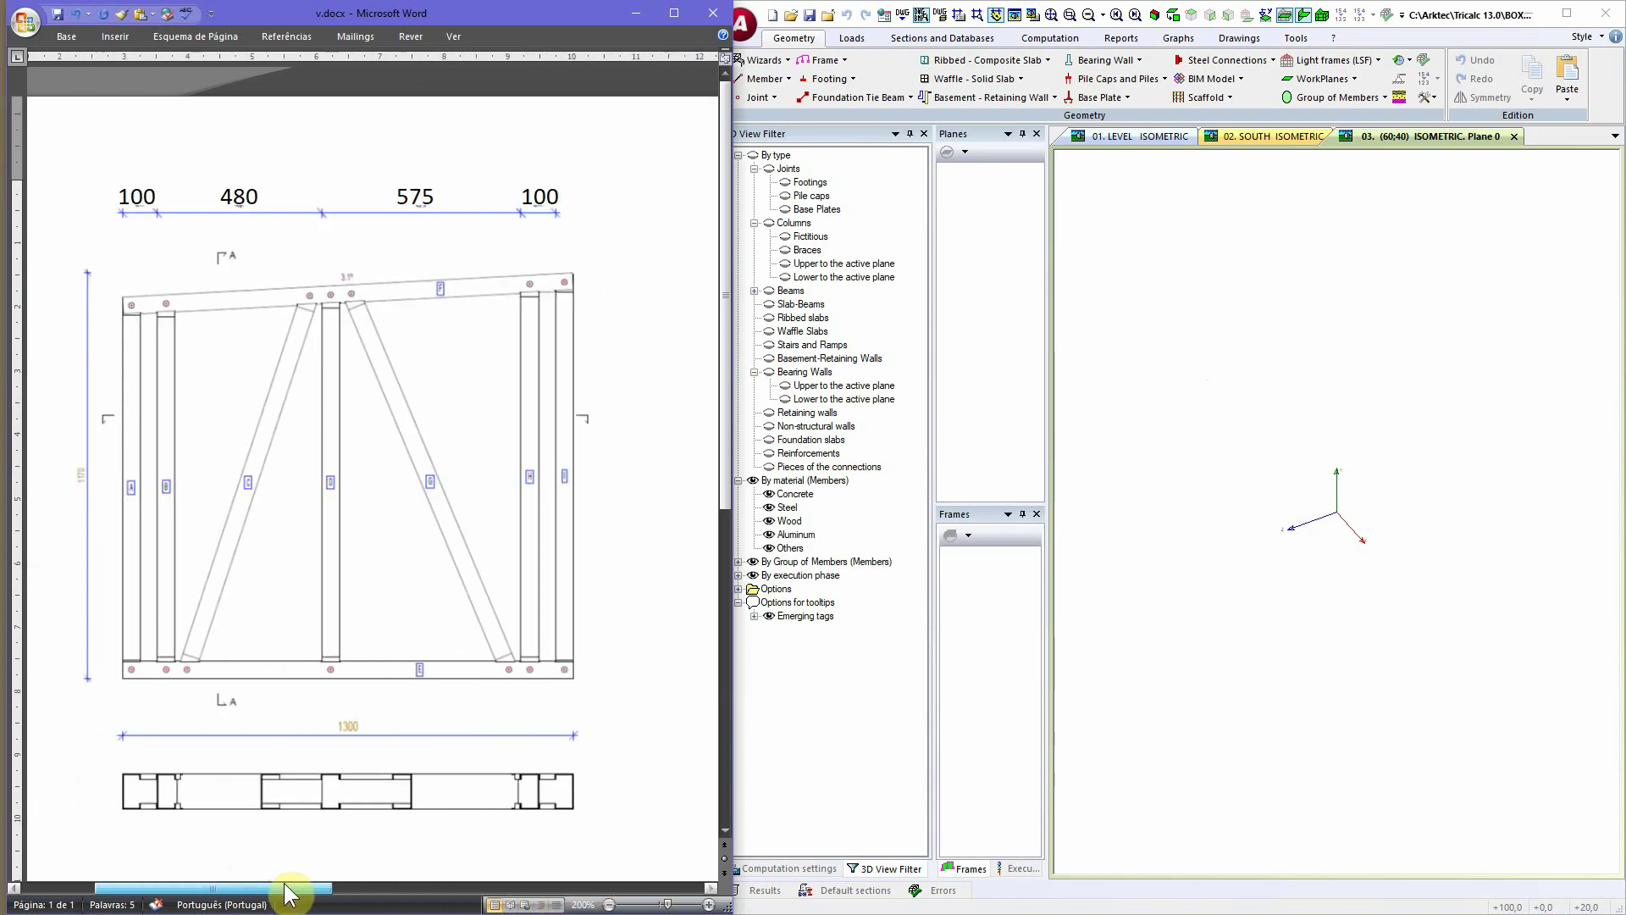
pyautogui.click(753, 21)
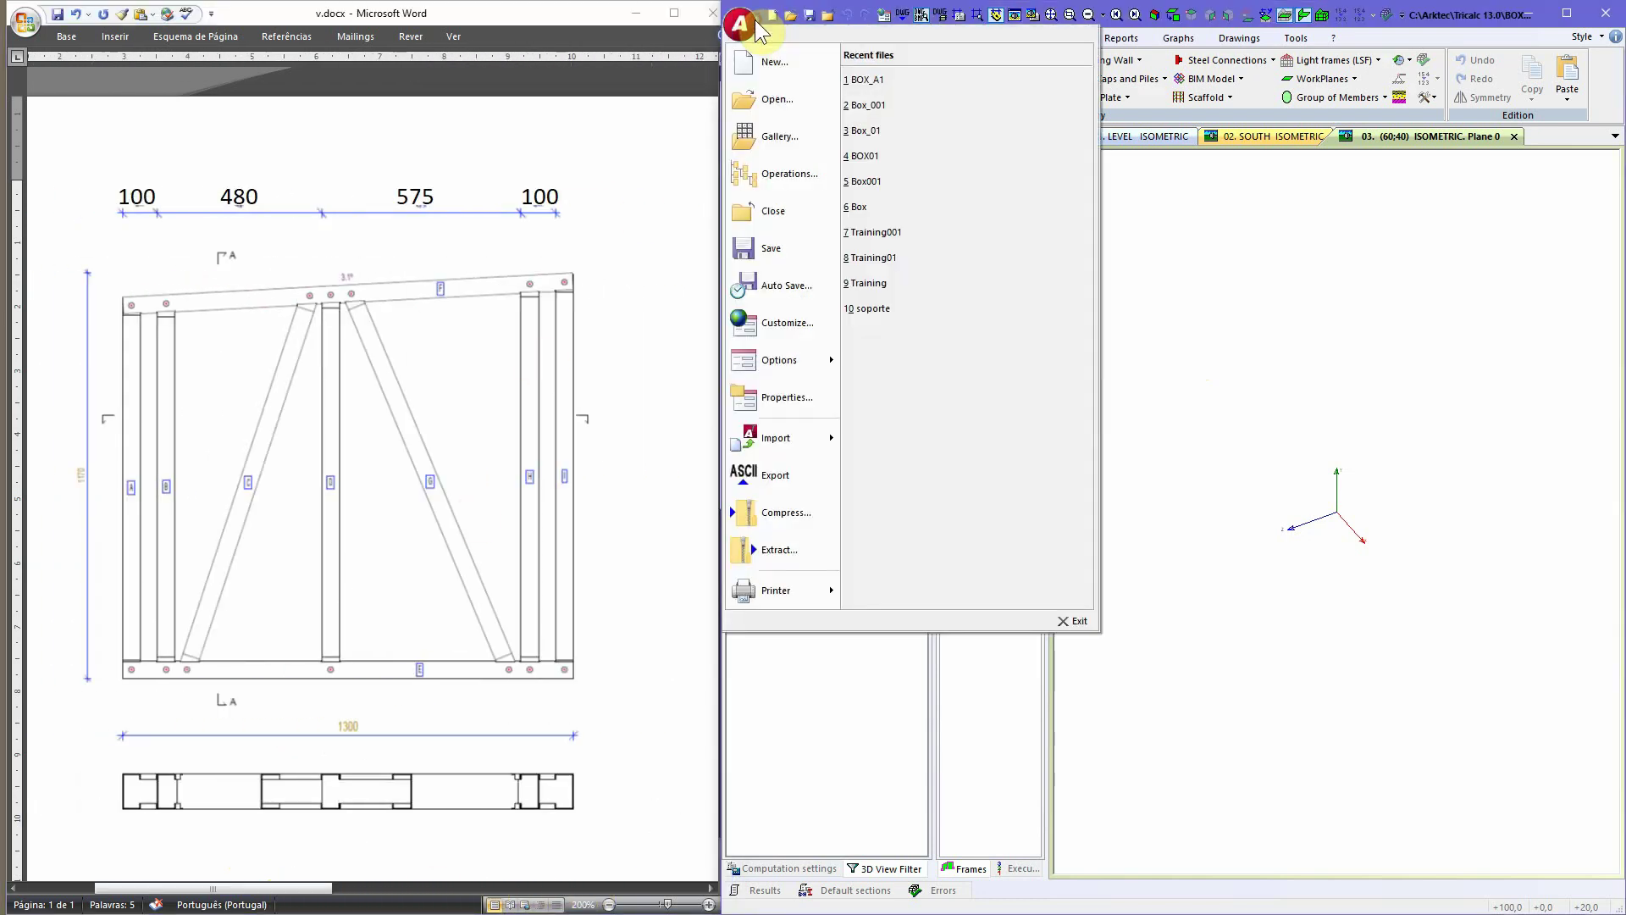
pyautogui.click(779, 72)
pyautogui.write('Box_B1')
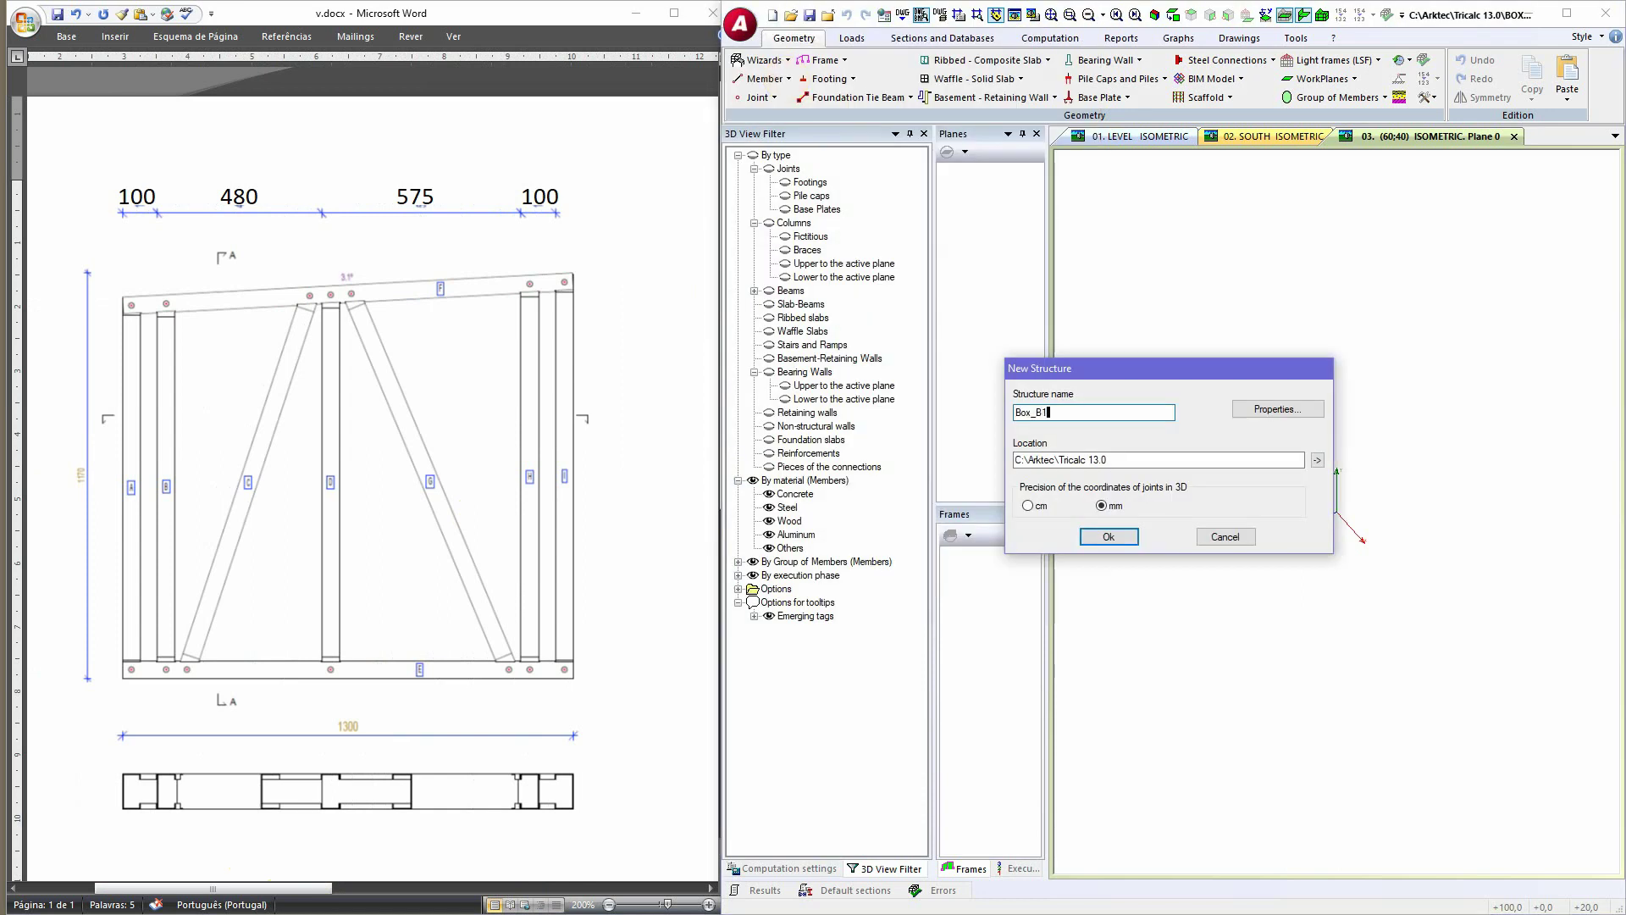
pyautogui.press('Return')
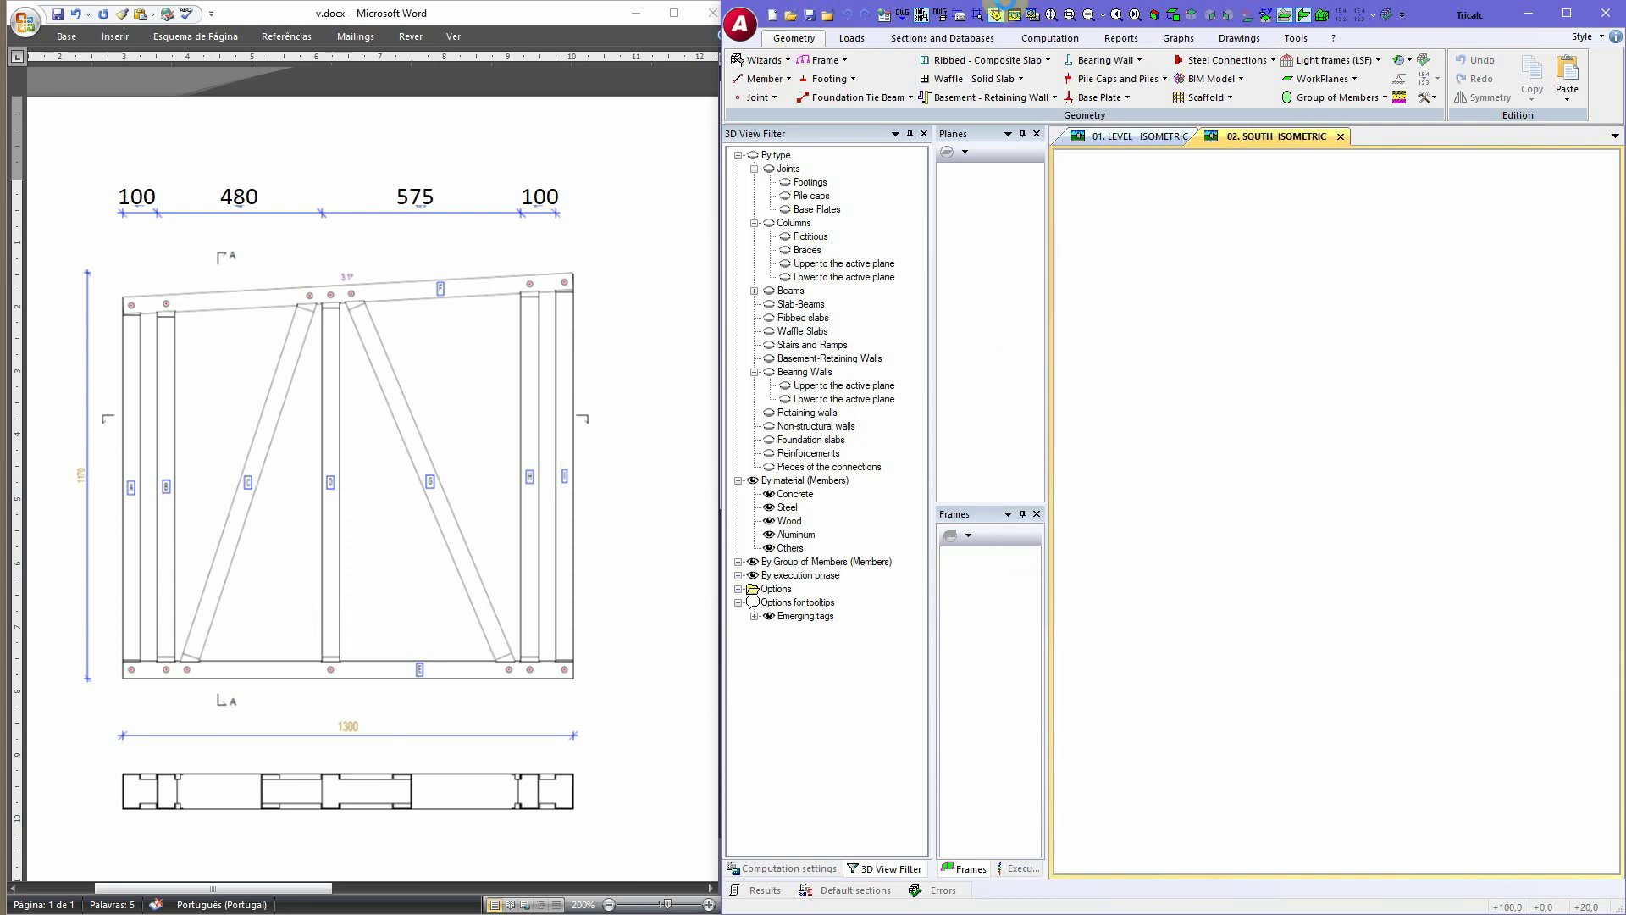
# Step: Activate a horizontal work plane at level 0 cm
pyautogui.click(1334, 81)
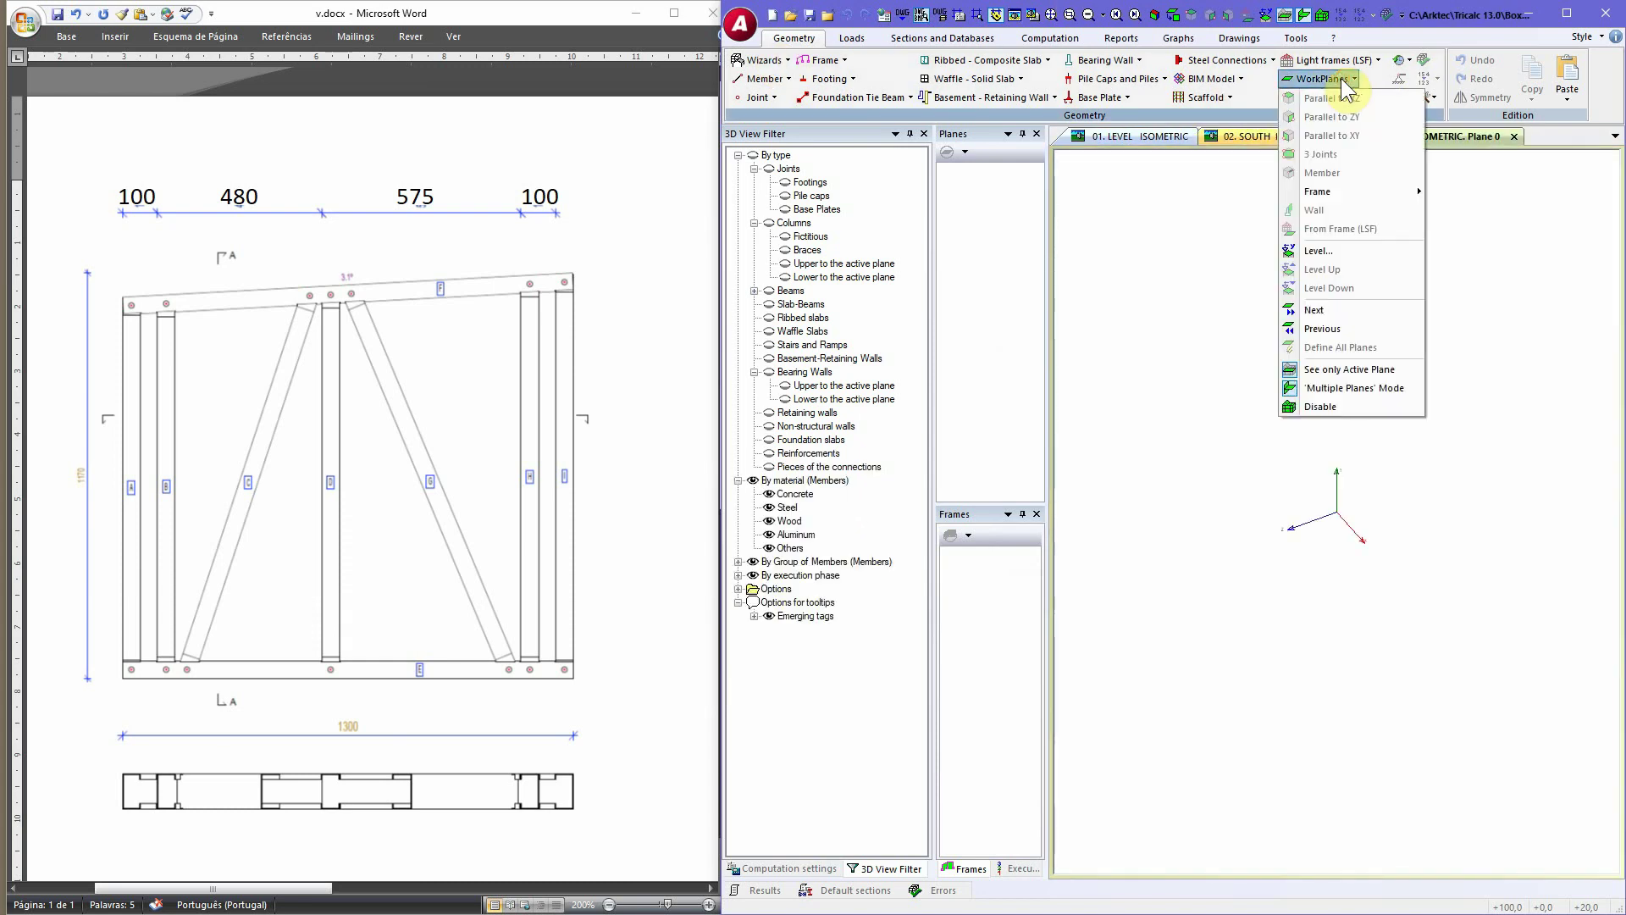
pyautogui.click(1335, 250)
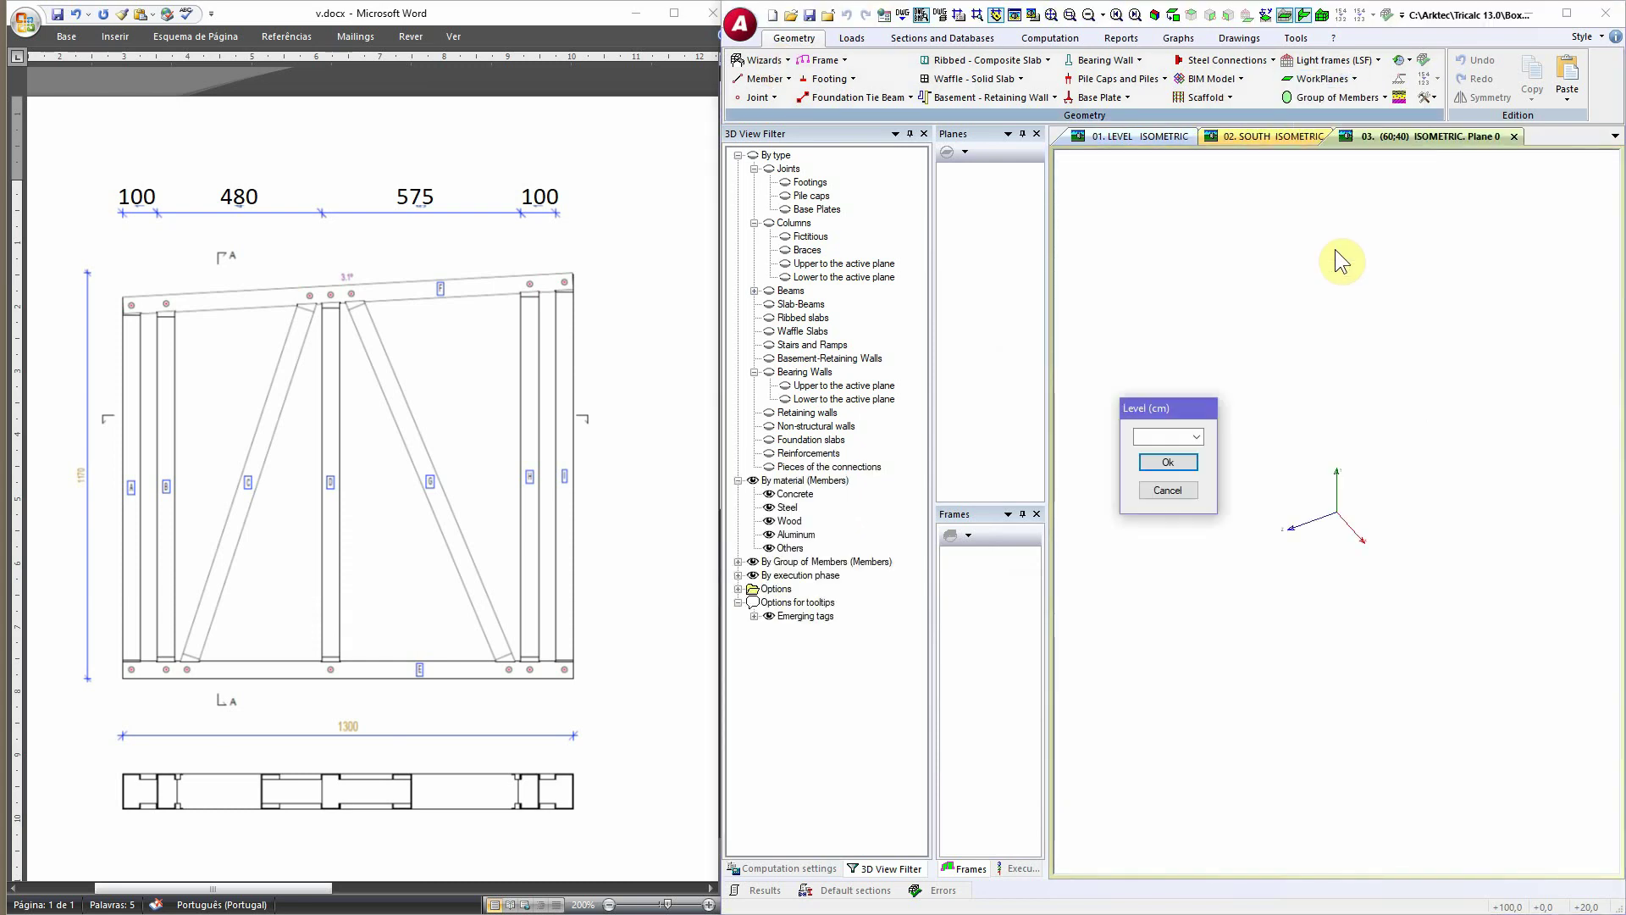
pyautogui.click(1176, 434)
pyautogui.write('0')
pyautogui.press('Return')
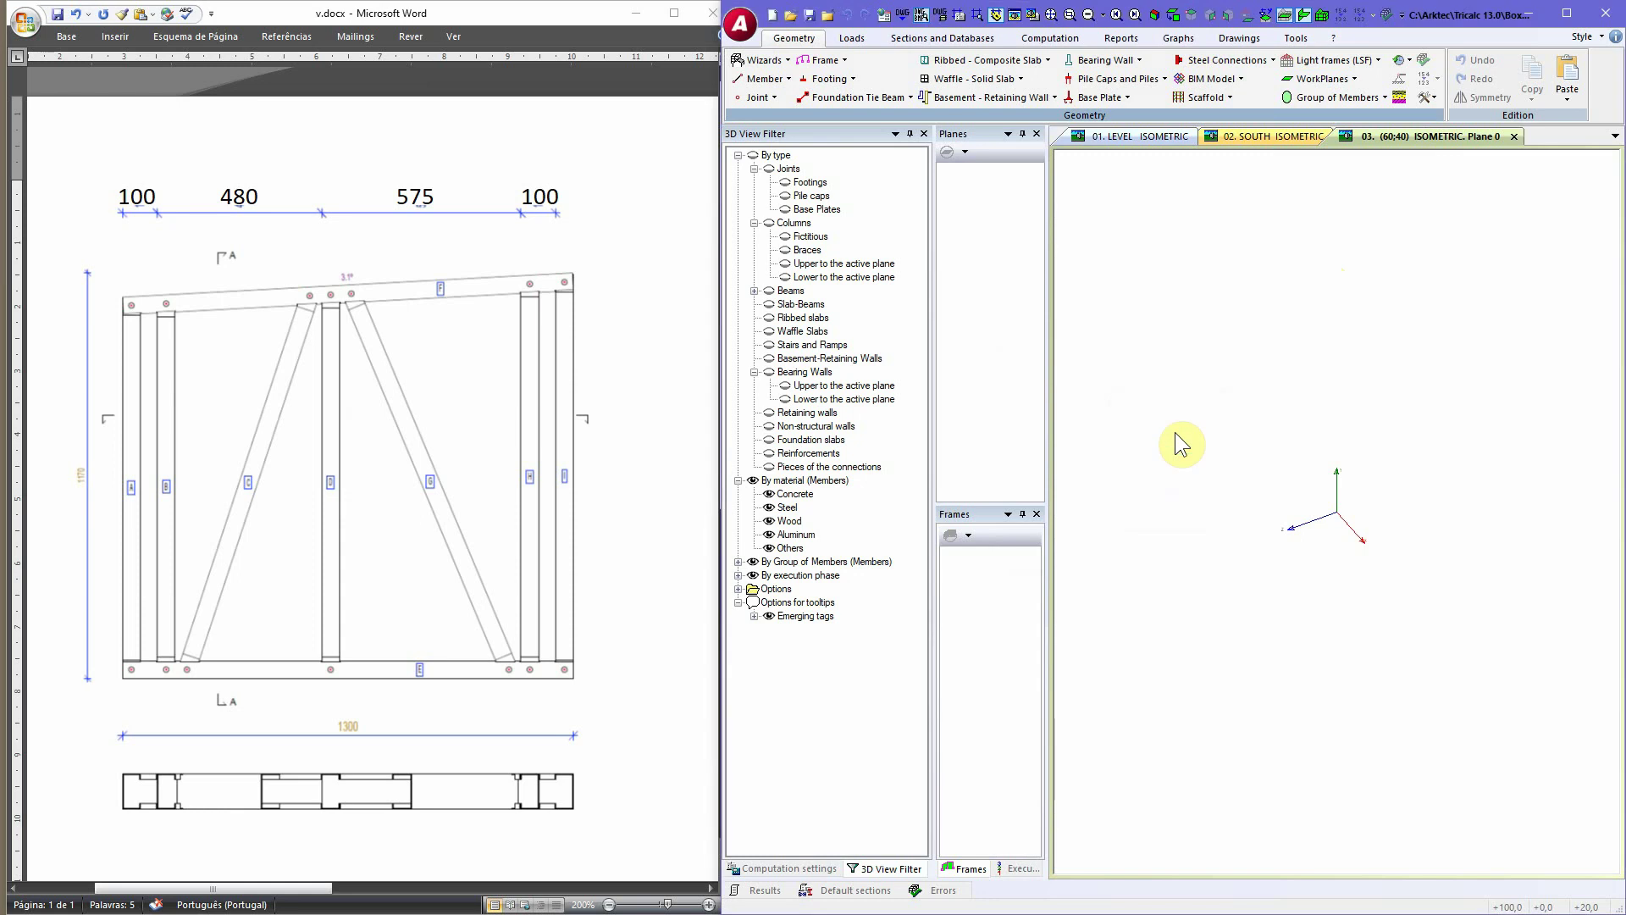
# Step: Start defining a light frame of the rectangular panel type with dimensions in mm
pyautogui.click(1345, 59)
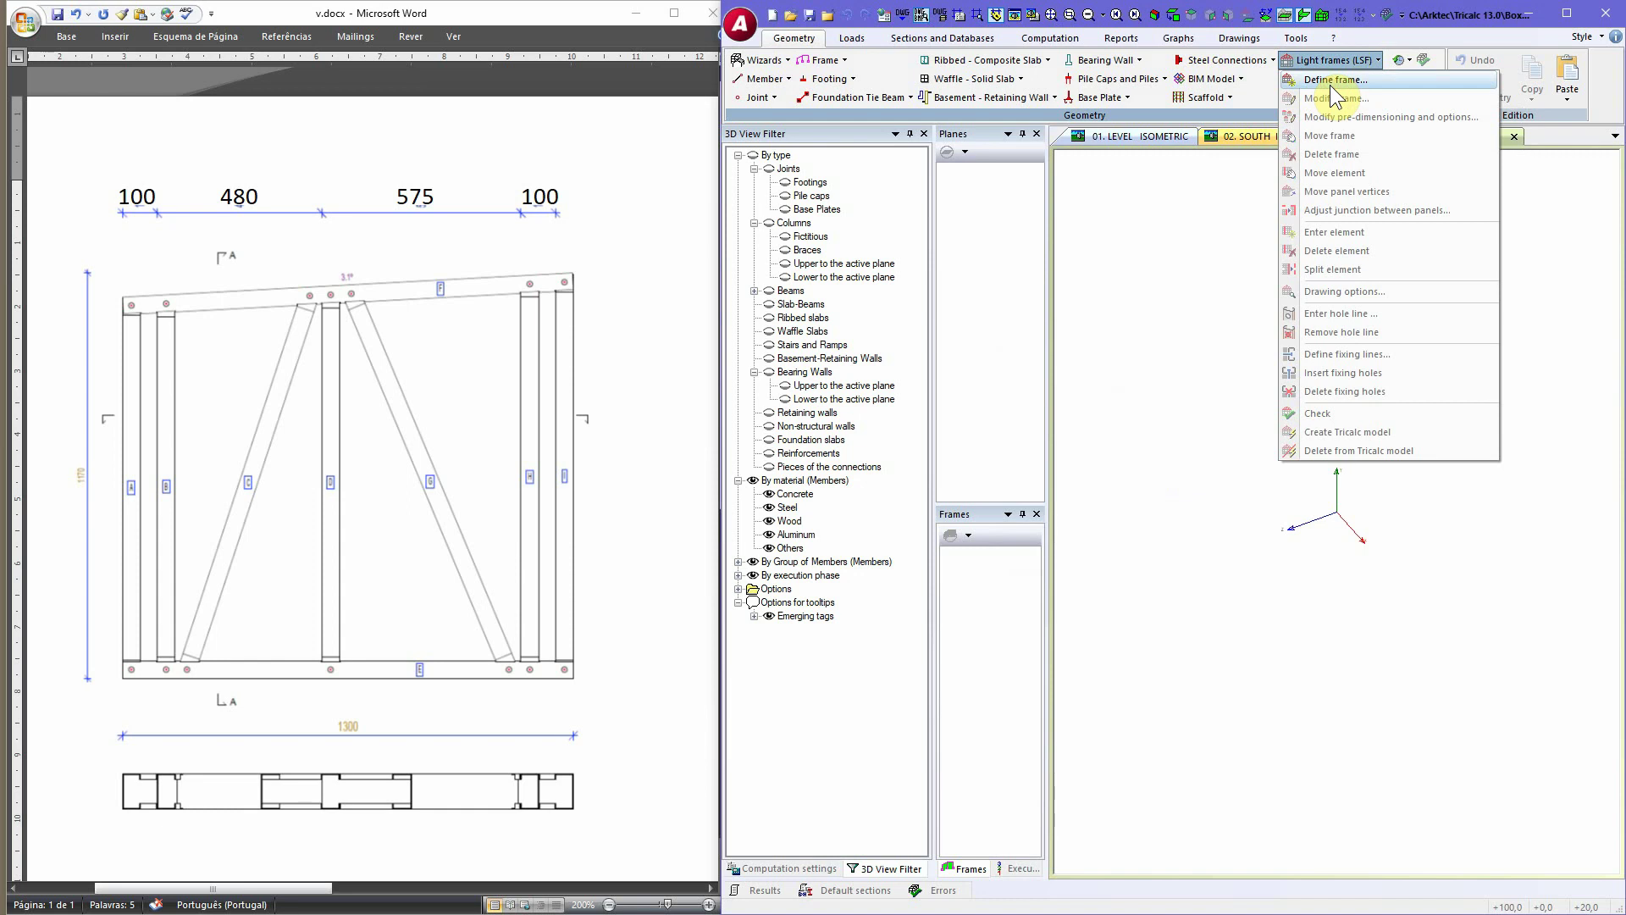
pyautogui.click(1333, 83)
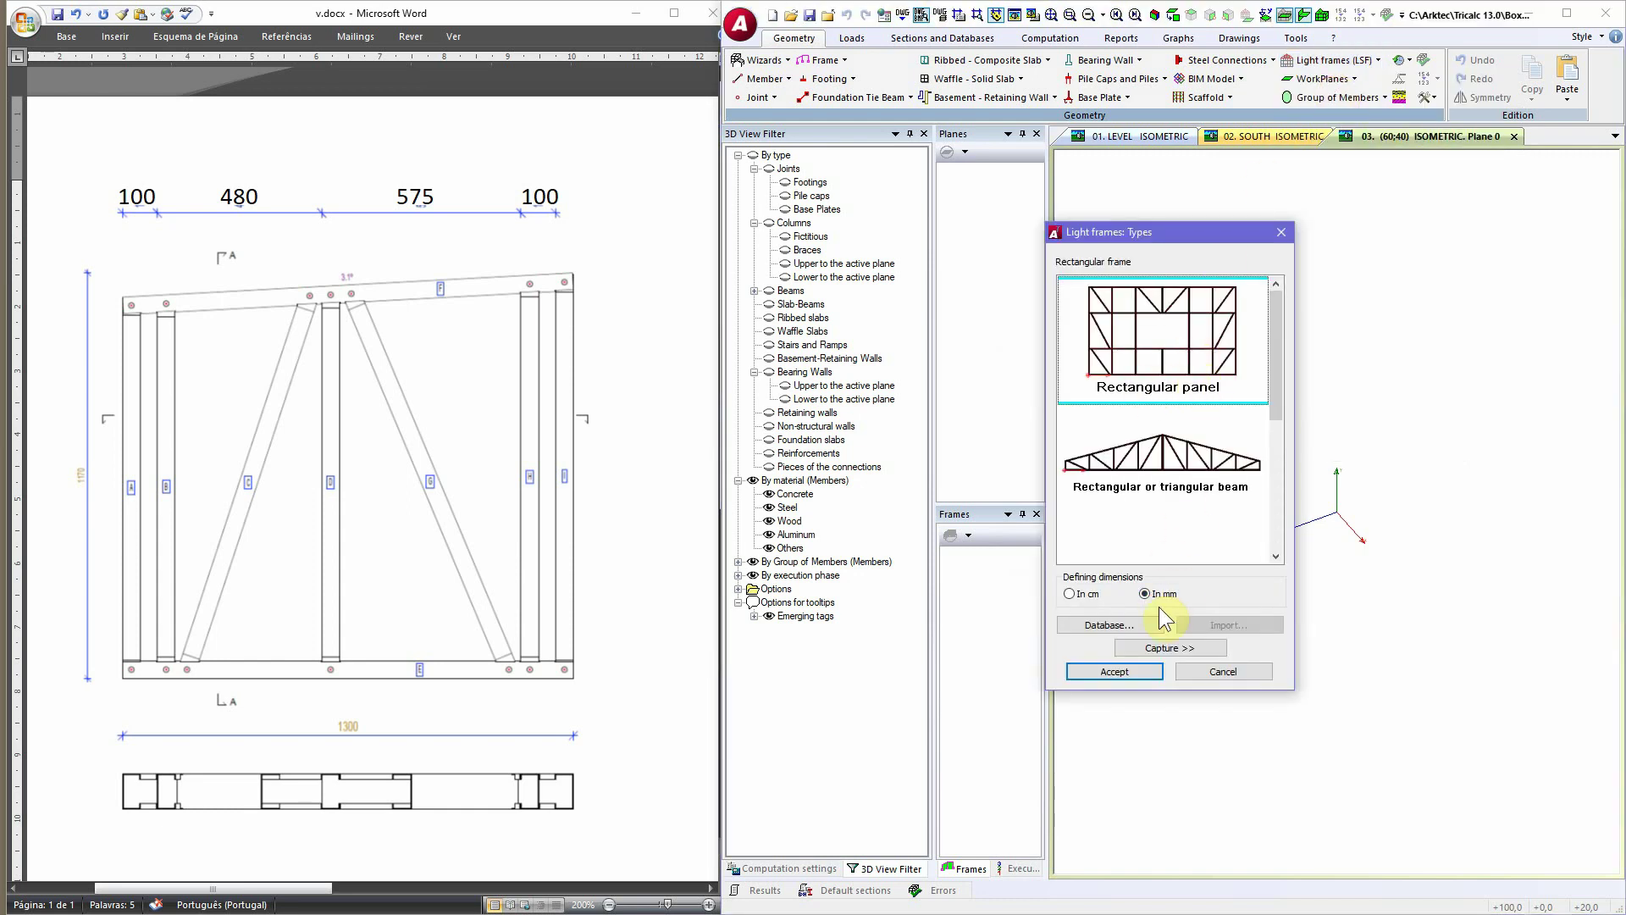
pyautogui.click(1117, 673)
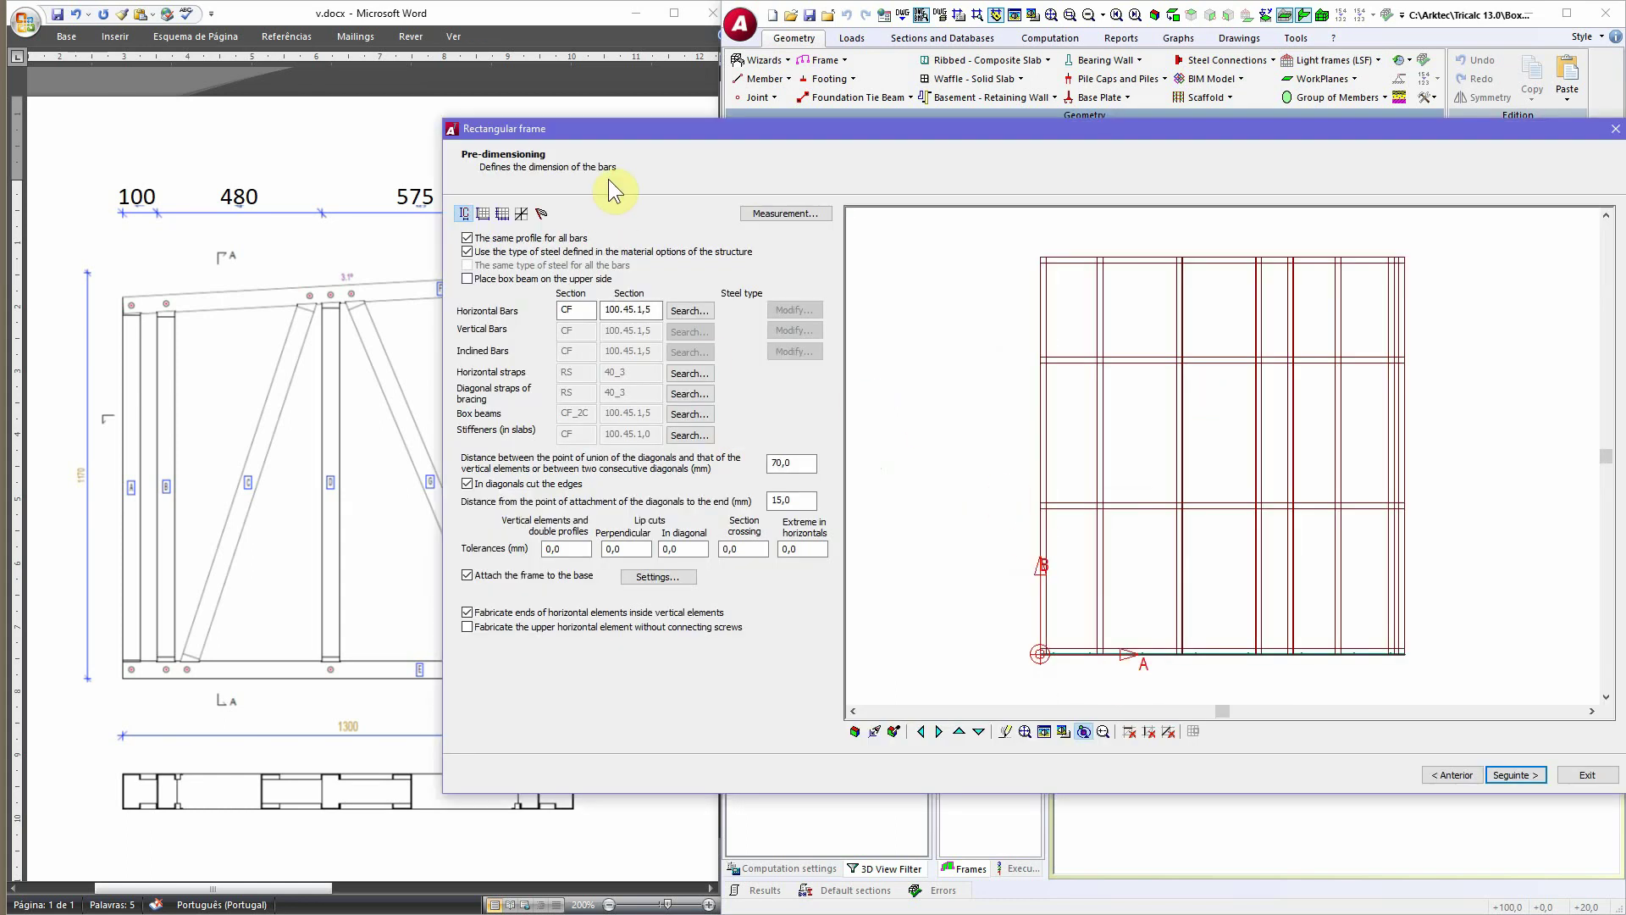
# Step: Keep the CF 100.45.1,5 section for all bars and disable attaching the frame to the base
pyautogui.moveTo(608, 310); pyautogui.dragTo(665, 315)
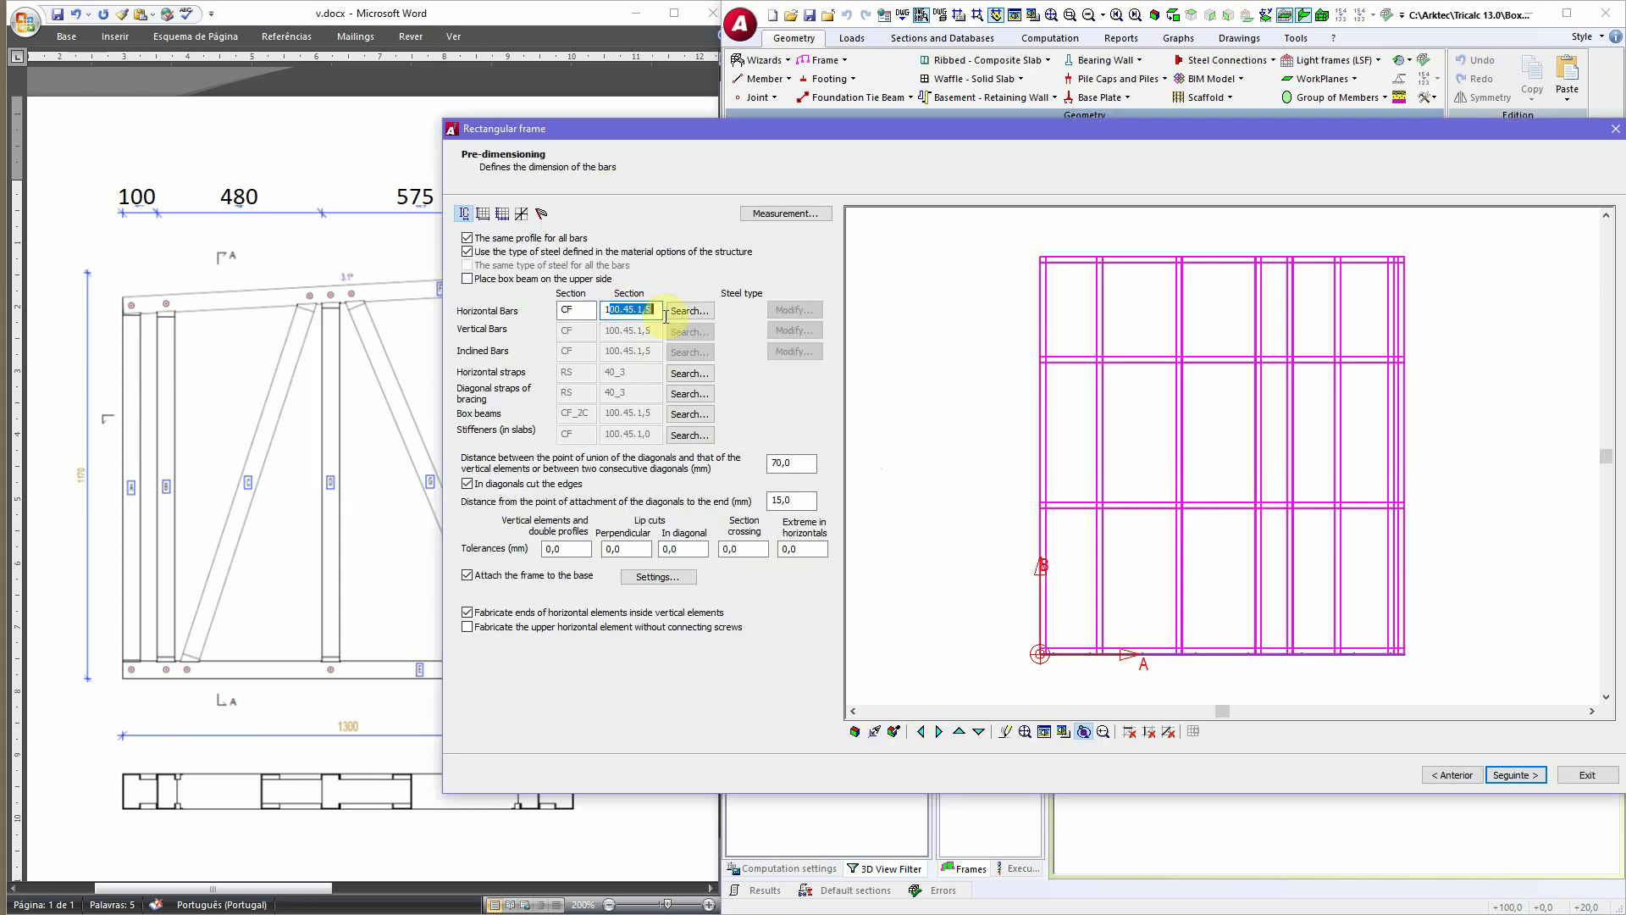
pyautogui.click(606, 310)
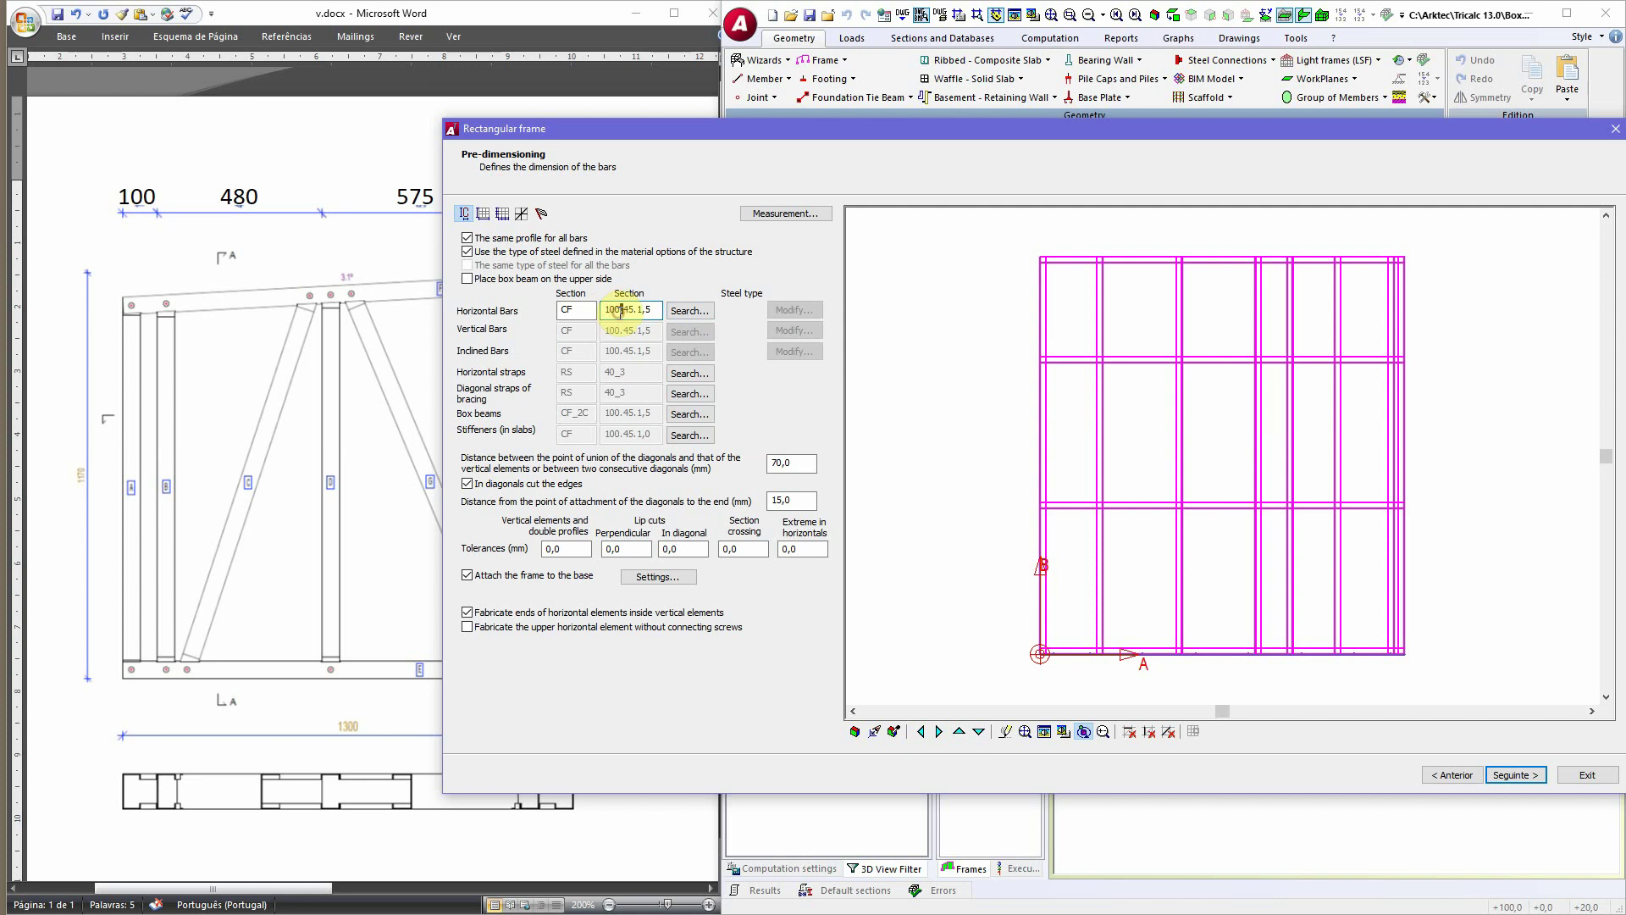
pyautogui.moveTo(621, 311)
pyautogui.mouseDown()
pyautogui.moveTo(576, 314)
pyautogui.moveTo(633, 311)
pyautogui.mouseUp()
pyautogui.press('End')
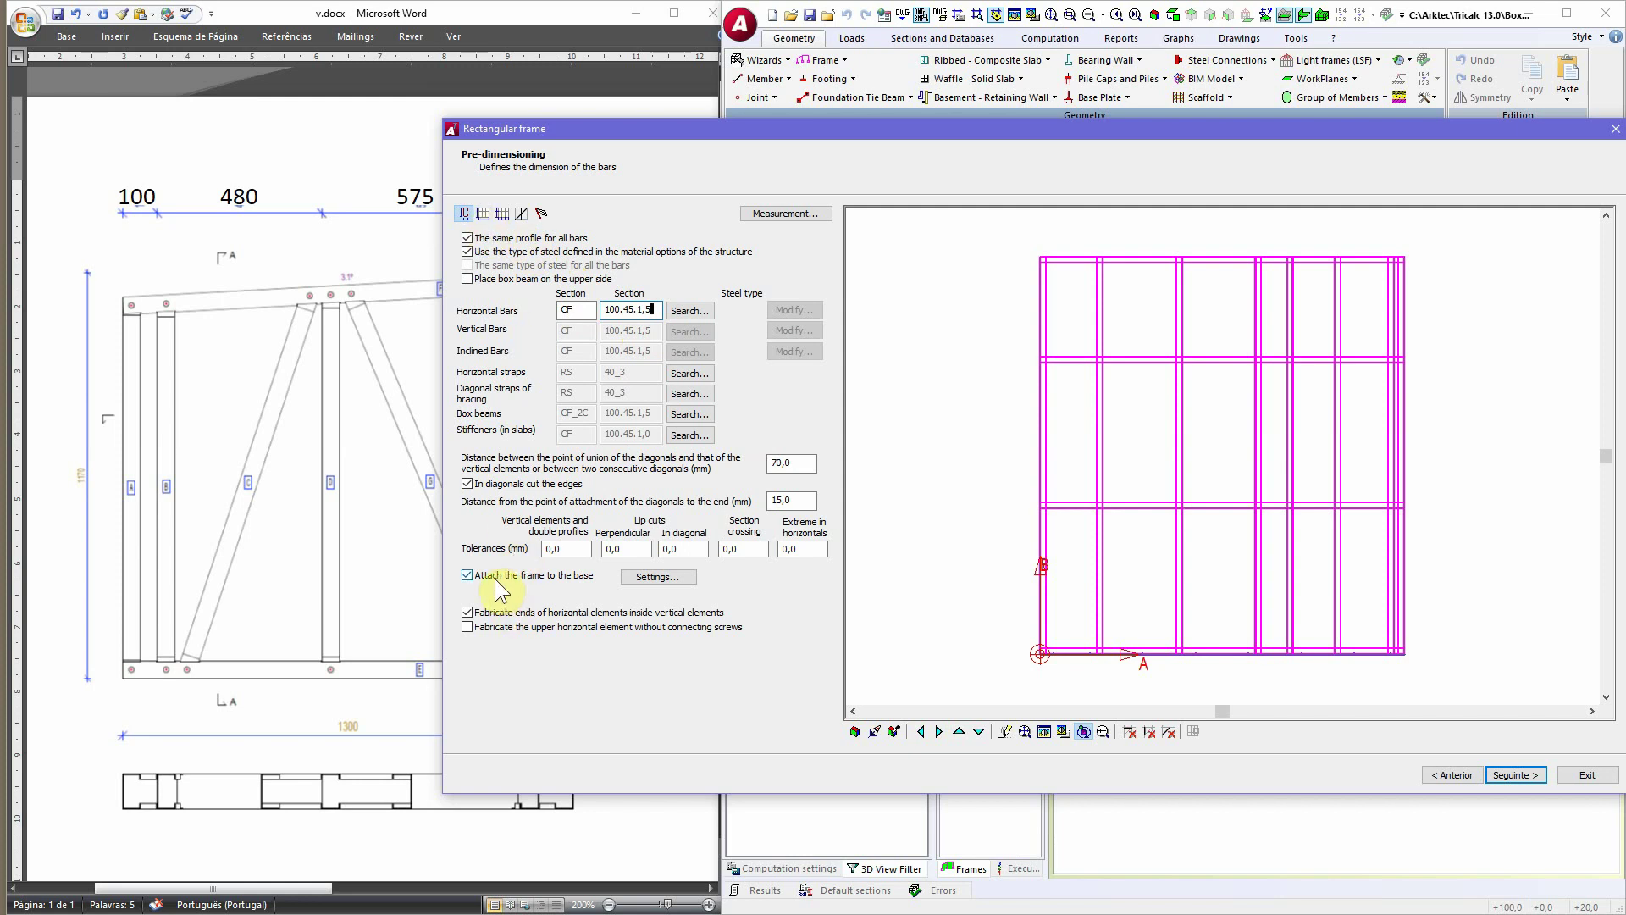
pyautogui.click(468, 575)
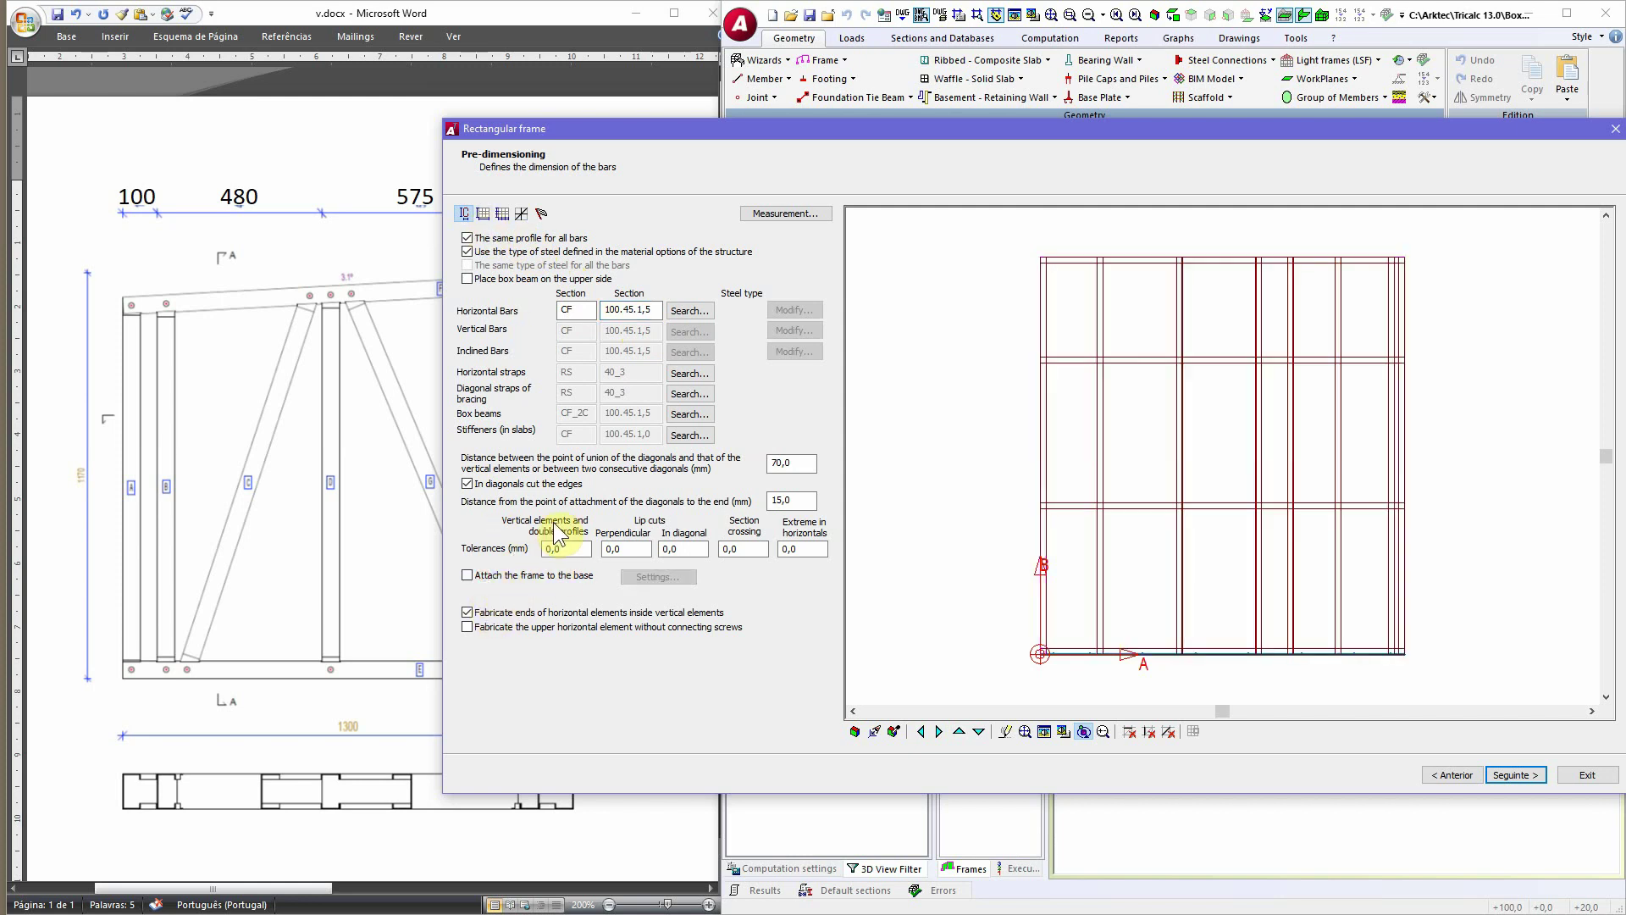
# Step: In the frame's dimensions, have the explicit length values measured to the side of the profile
pyautogui.click(482, 214)
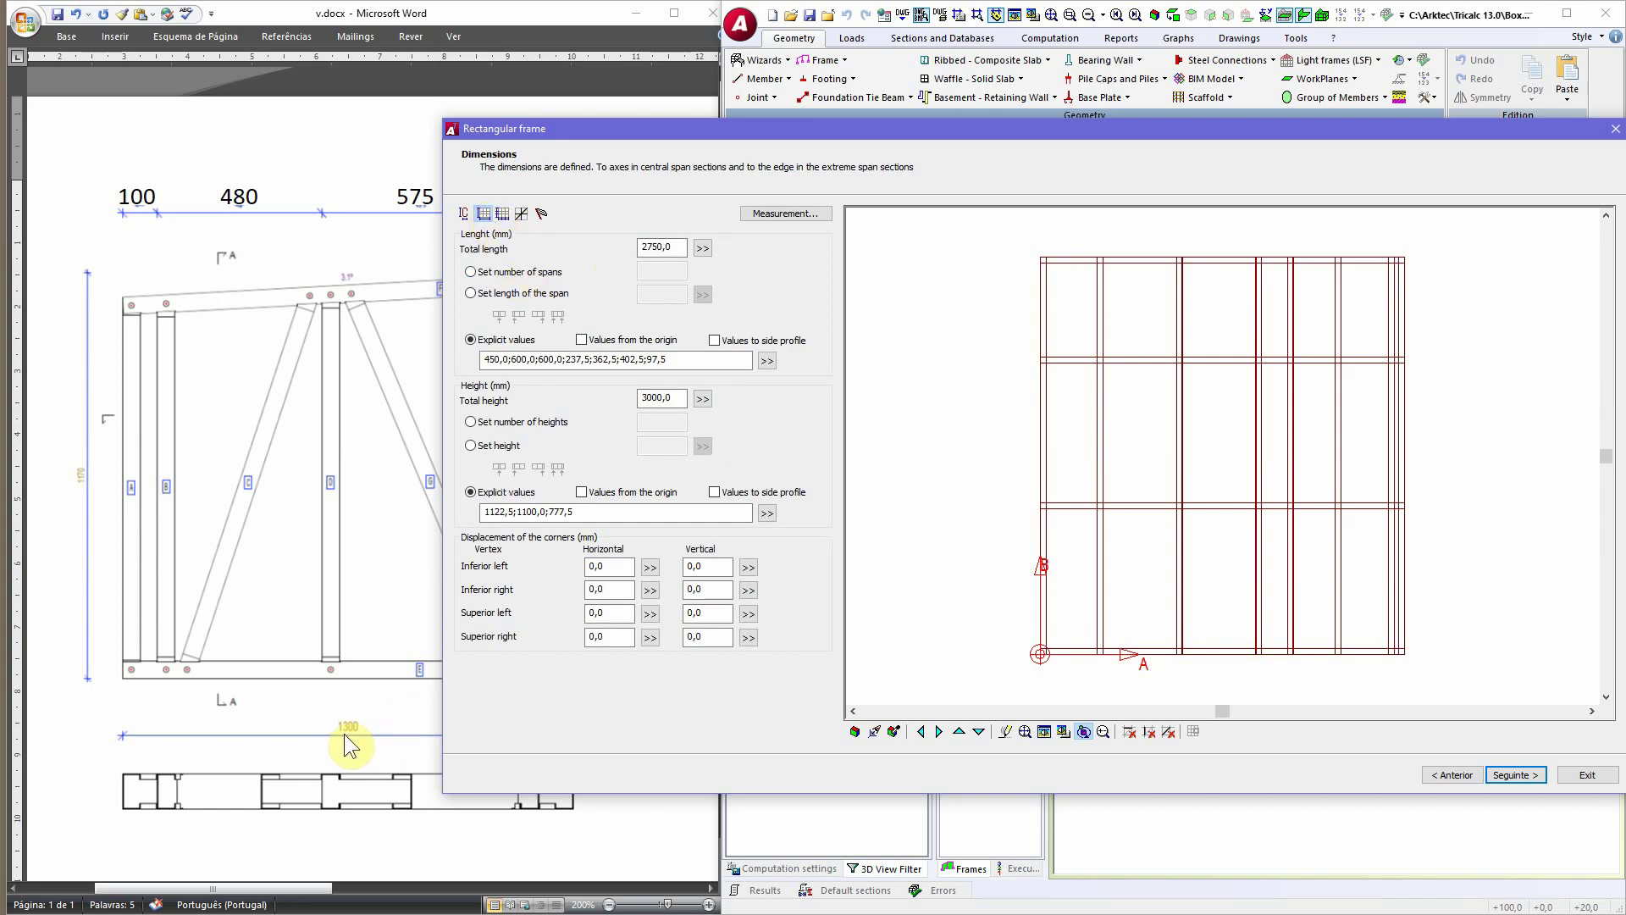
pyautogui.click(622, 359)
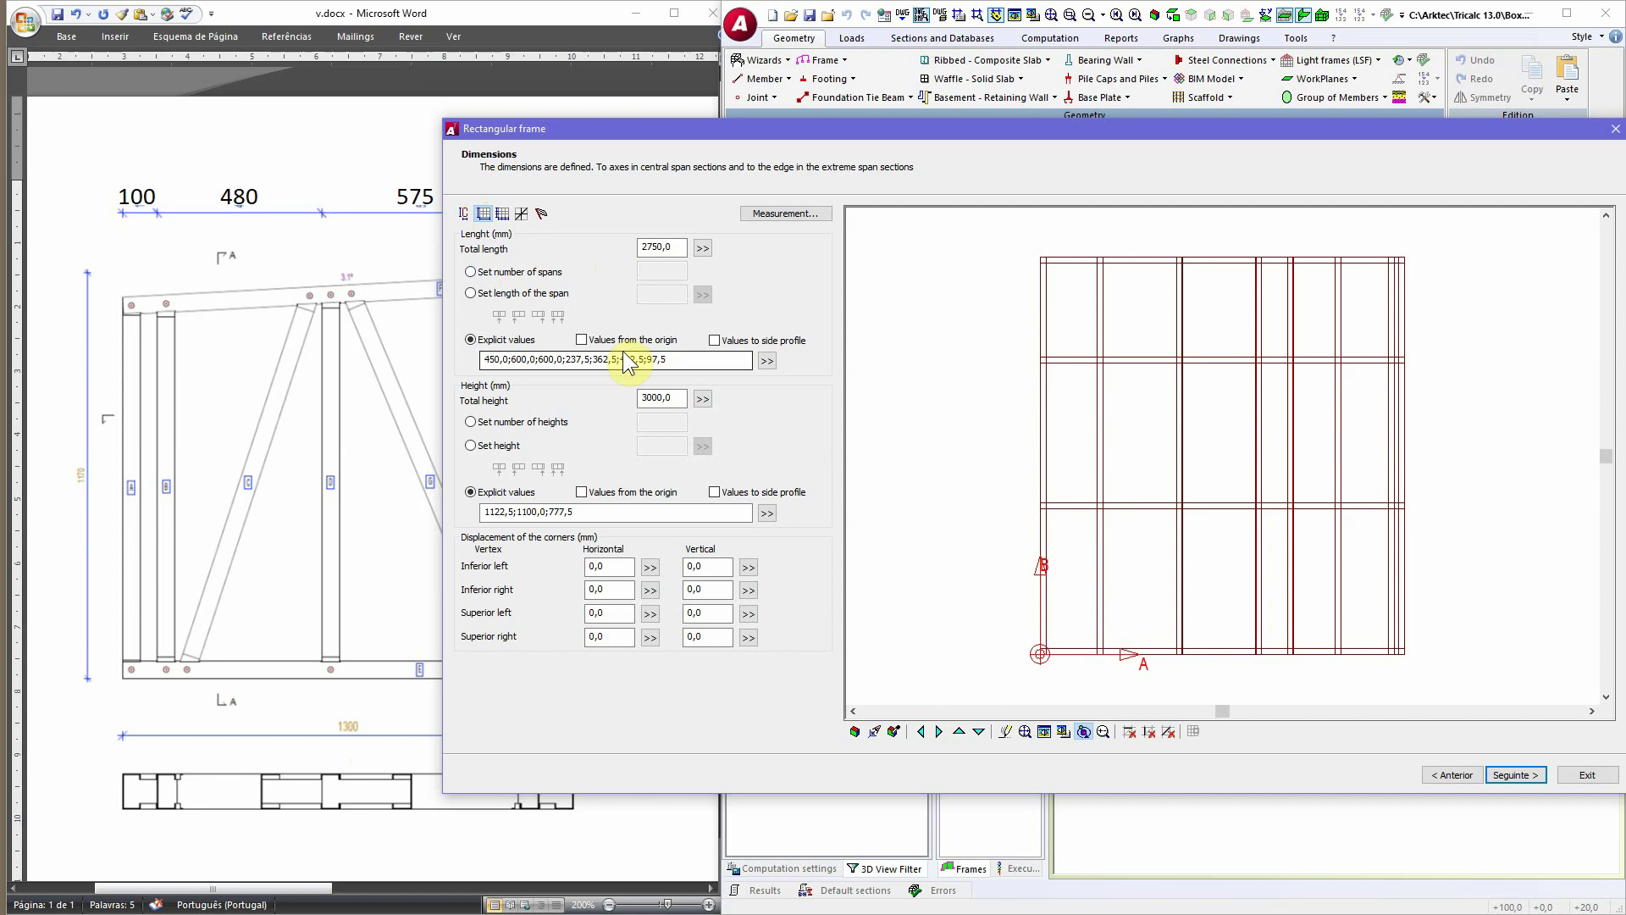
pyautogui.moveTo(1172, 646); pyautogui.dragTo(1123, 479, button='middle')
pyautogui.scroll(2, 1075, 523)
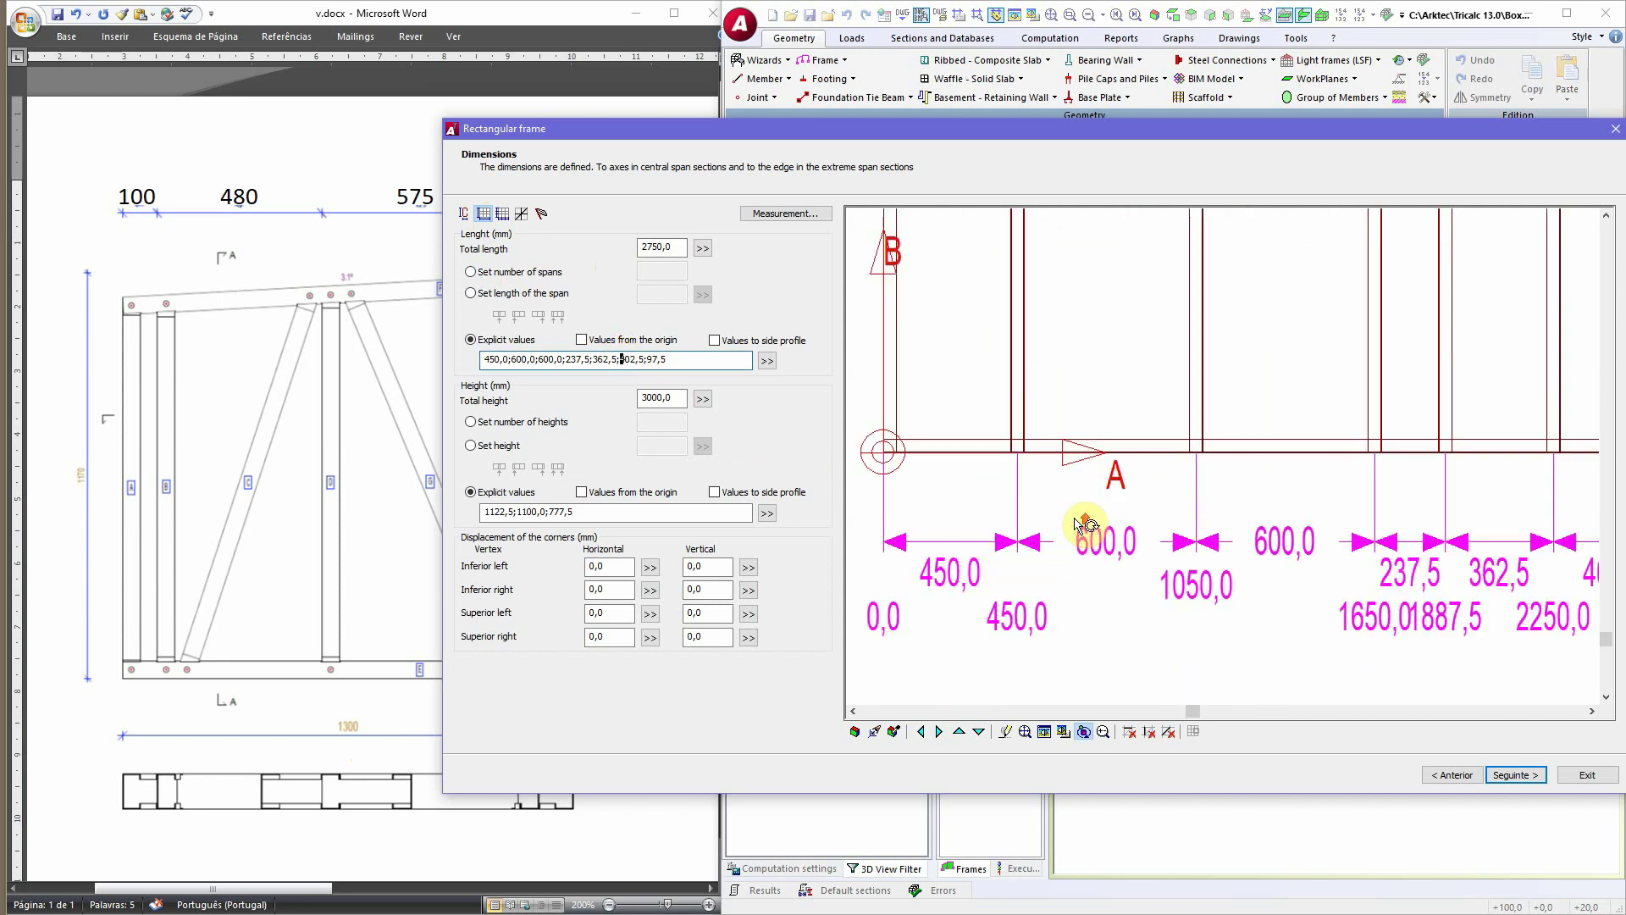
pyautogui.scroll(-2, 1076, 525)
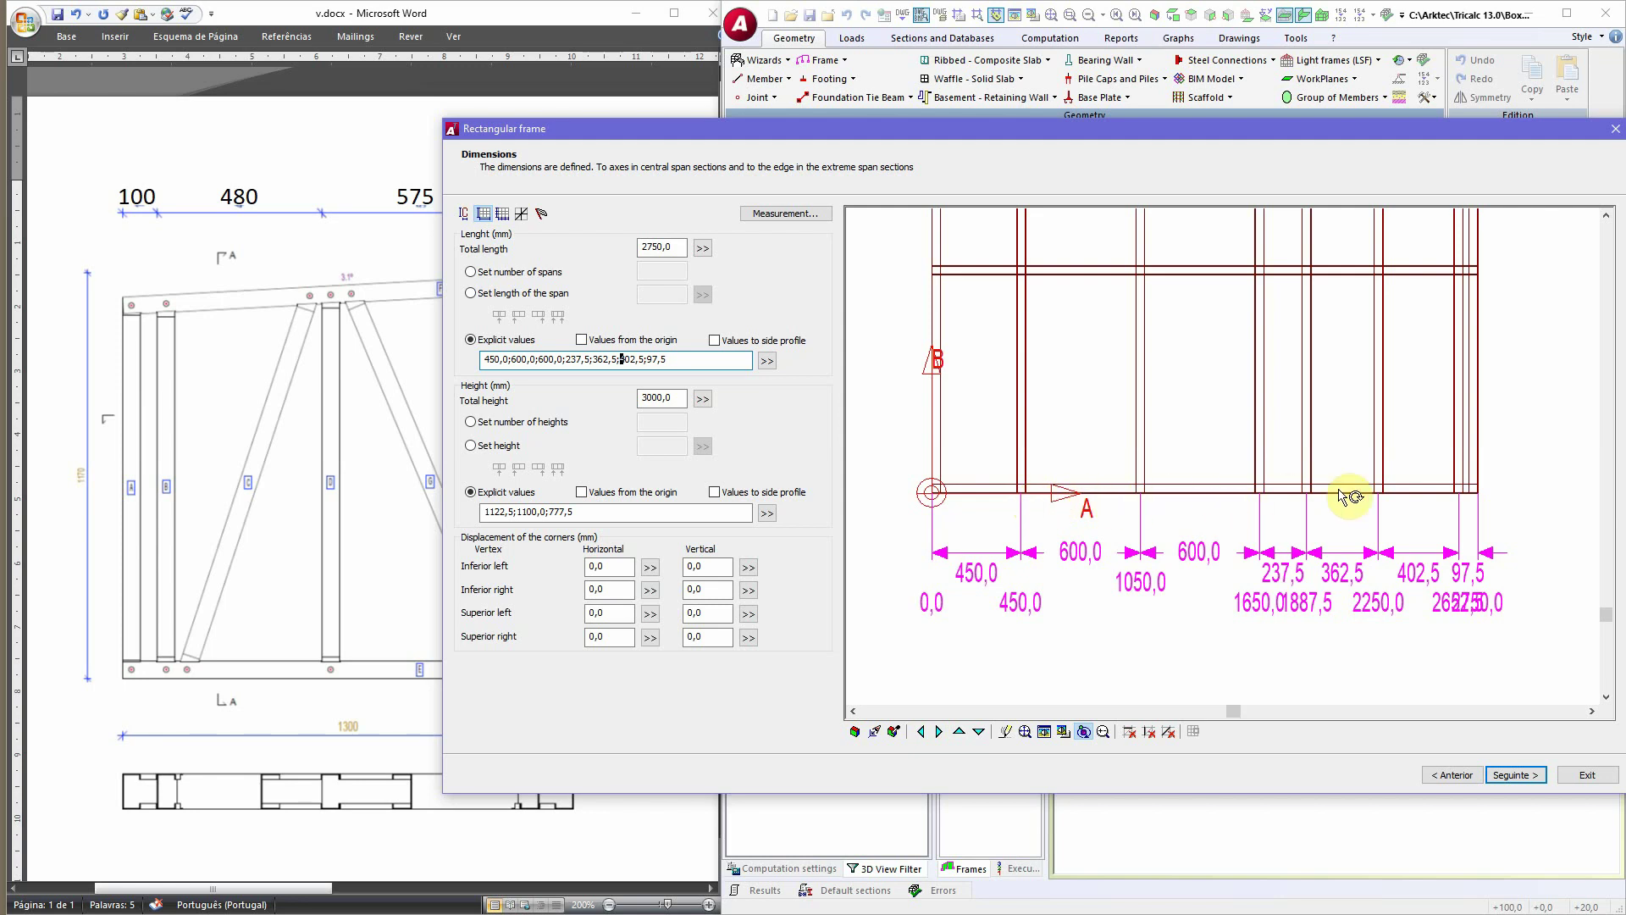
pyautogui.click(715, 341)
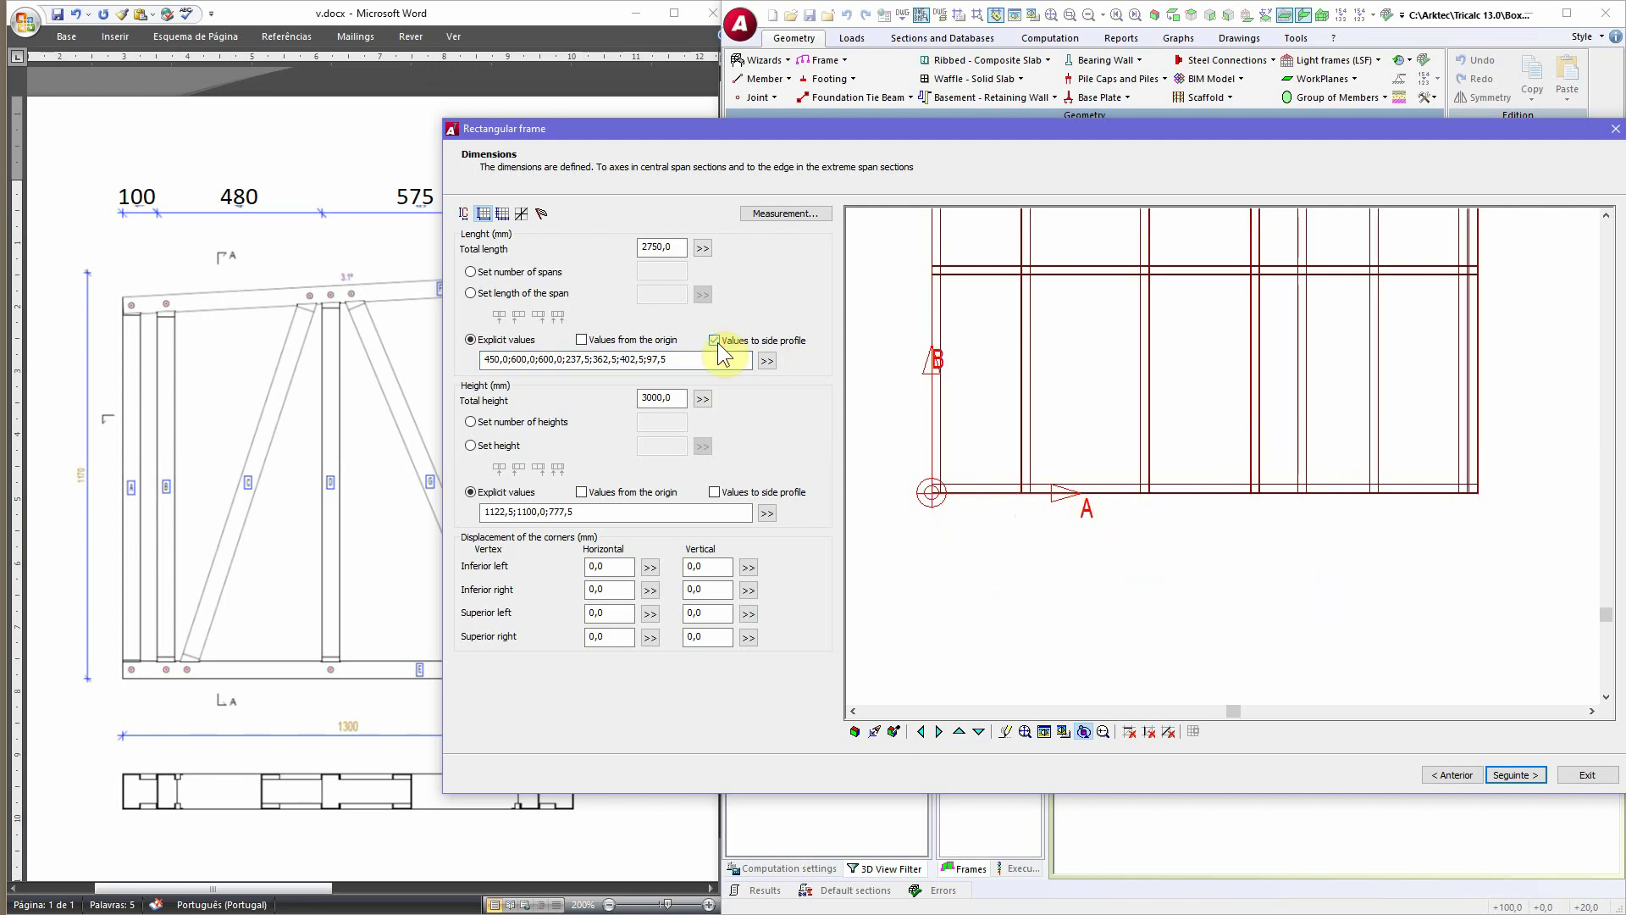
pyautogui.click(699, 359)
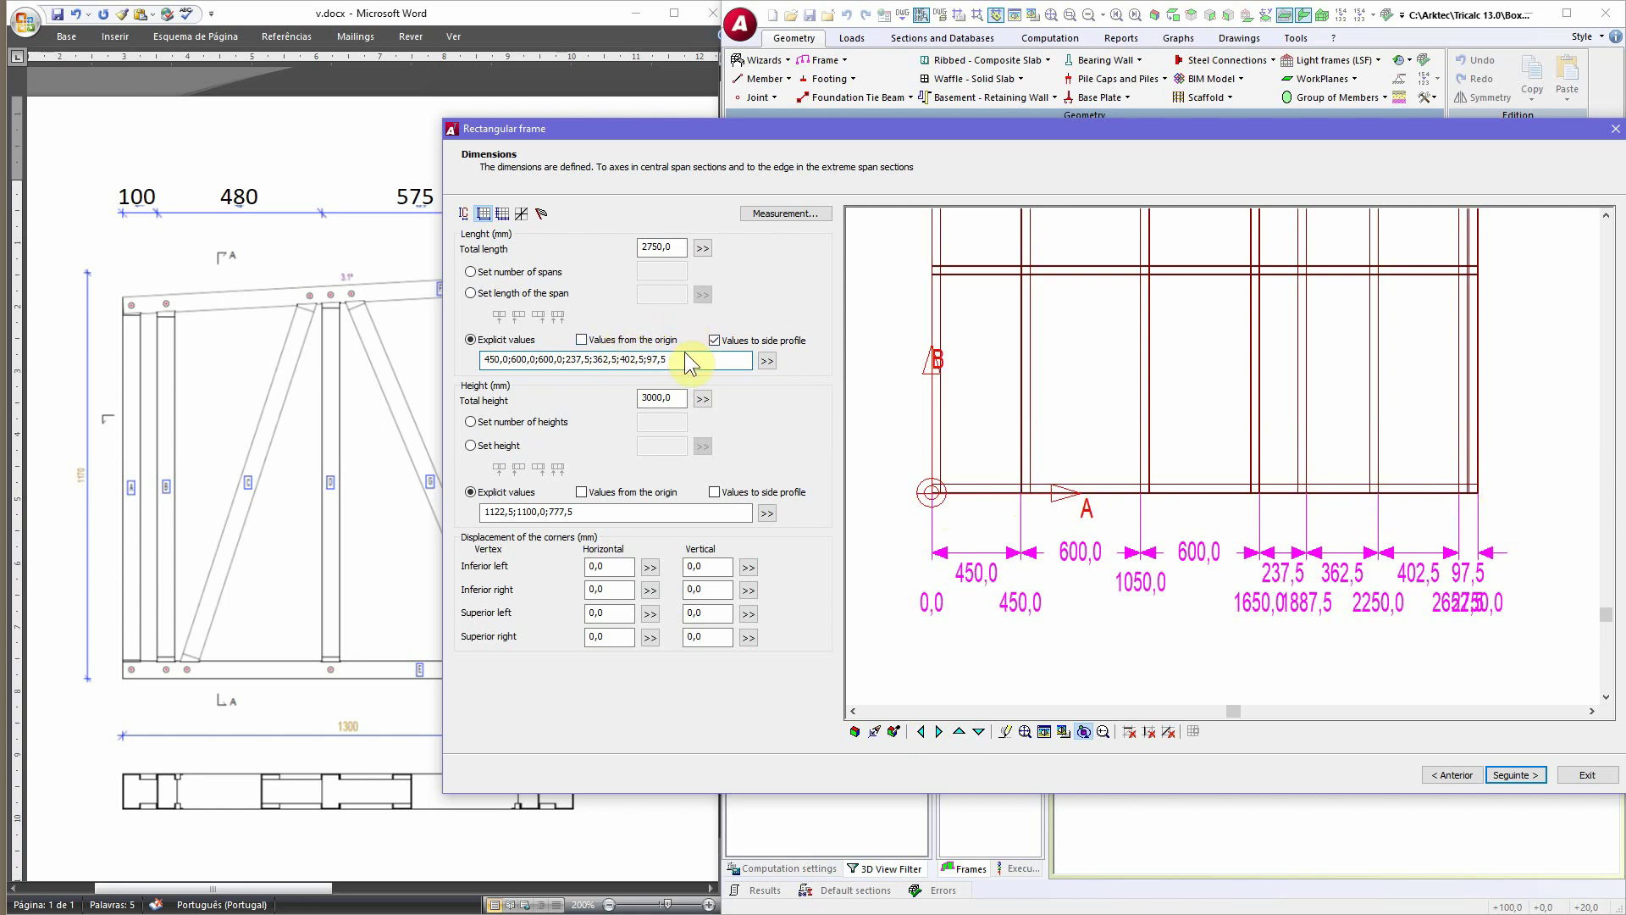
# Step: Set the frame's total length to 1300 mm
pyautogui.click(658, 247)
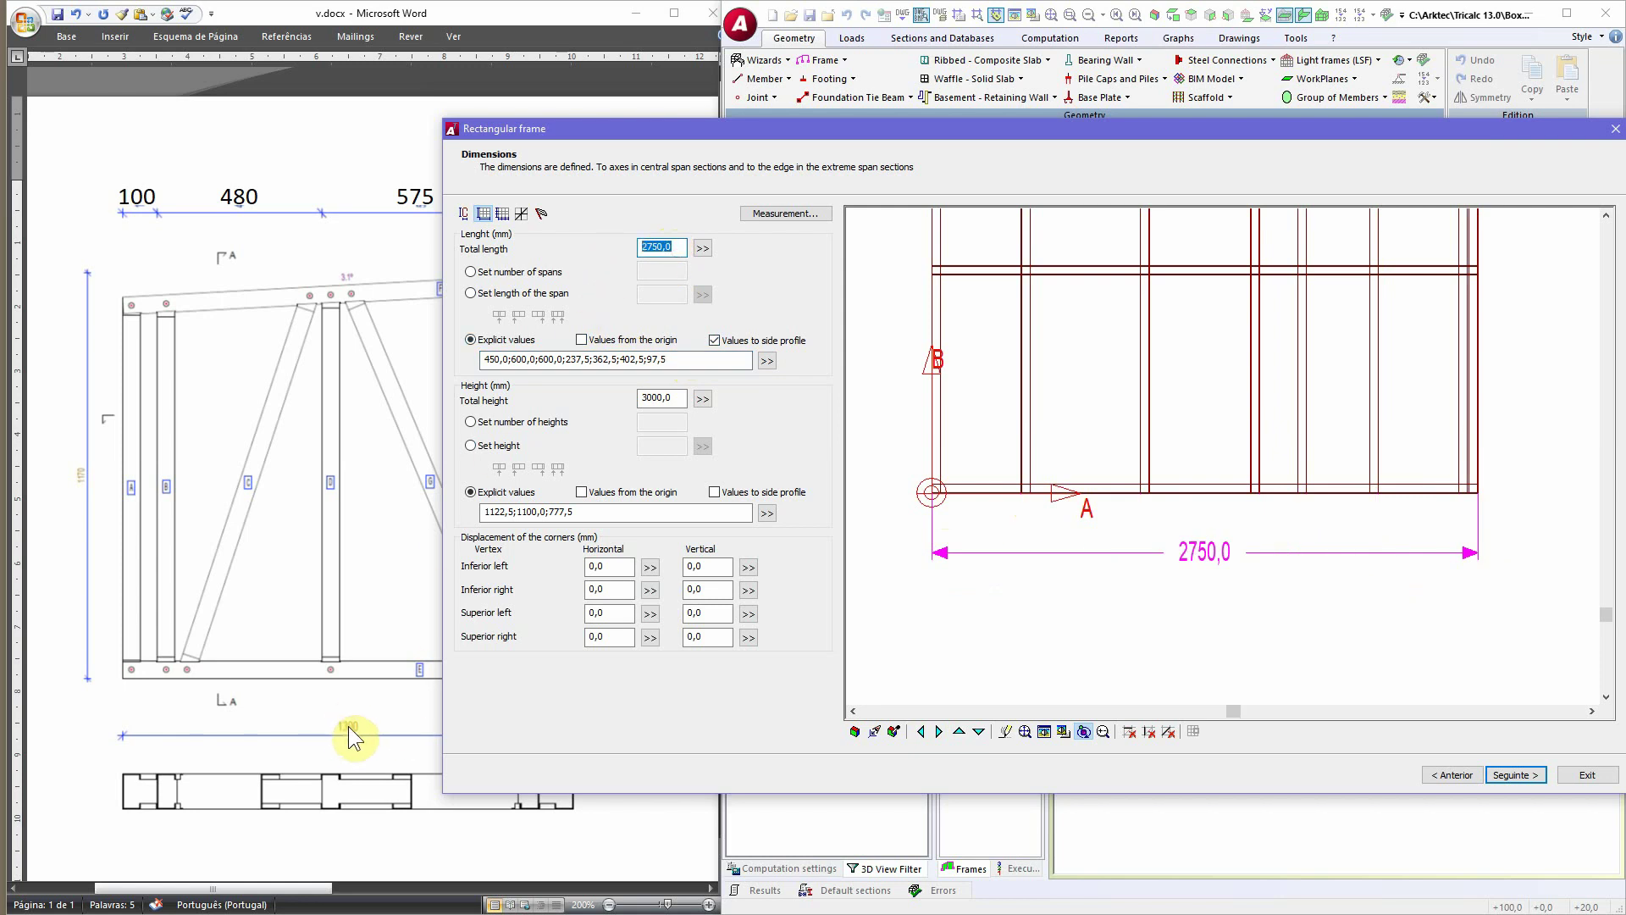
pyautogui.write('1300')
pyautogui.moveTo(596, 146); pyautogui.dragTo(690, 249)
# Step: Replace the explicit length values with spans of 100, 480, 575 and 145 mm
pyautogui.moveTo(781, 460); pyautogui.dragTo(472, 471)
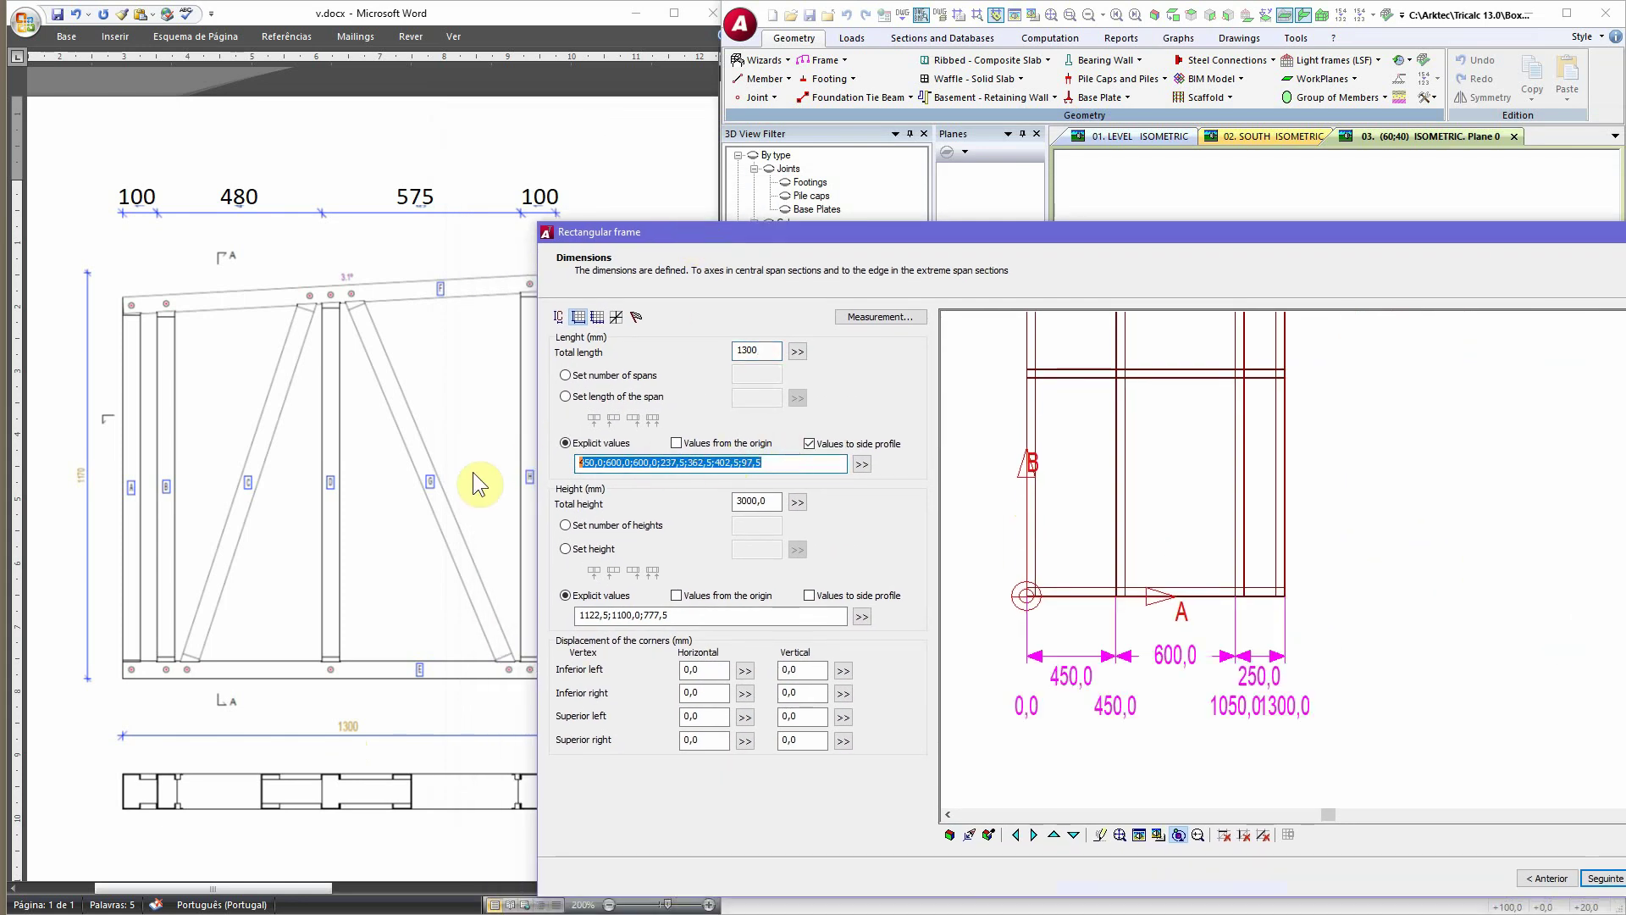
pyautogui.press('Delete')
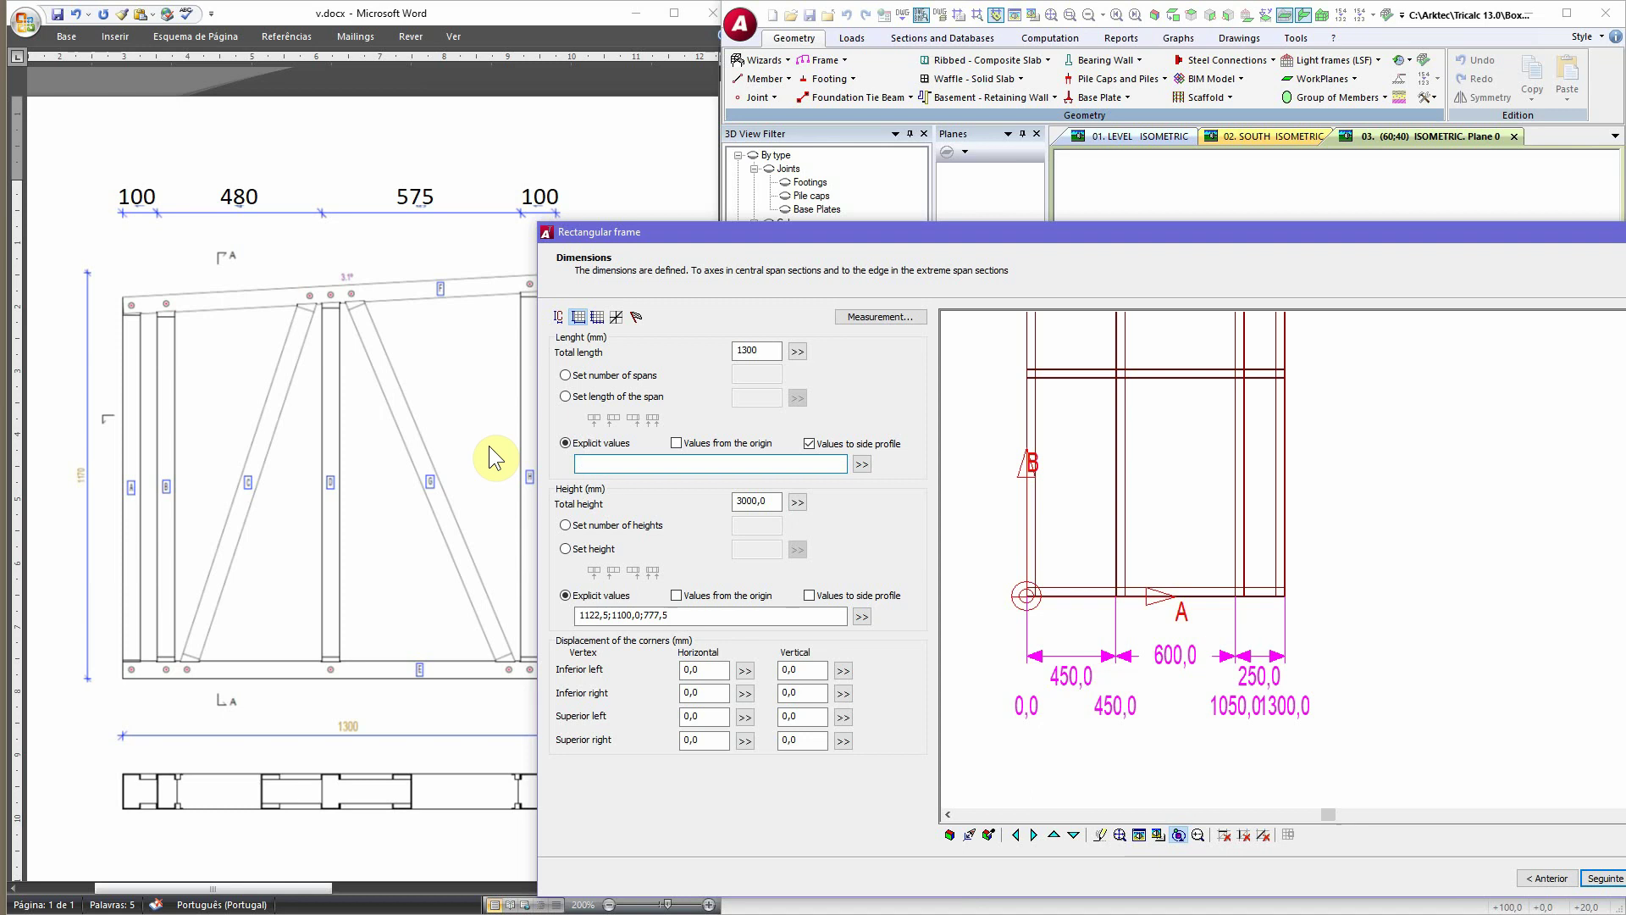
pyautogui.write('100 ')
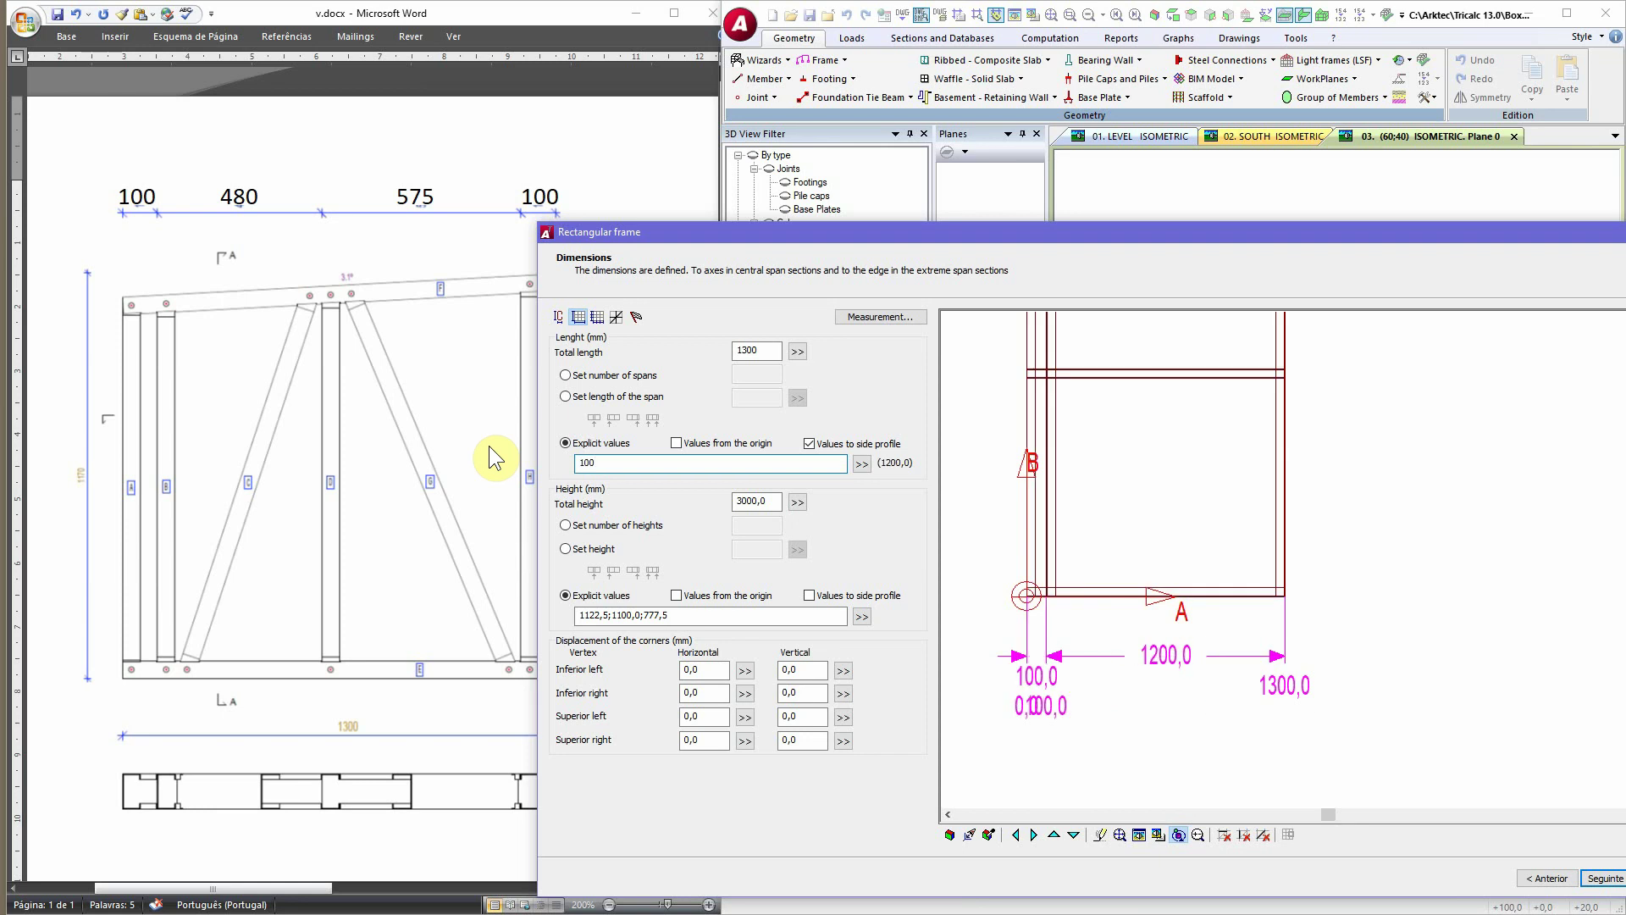
pyautogui.write('48')
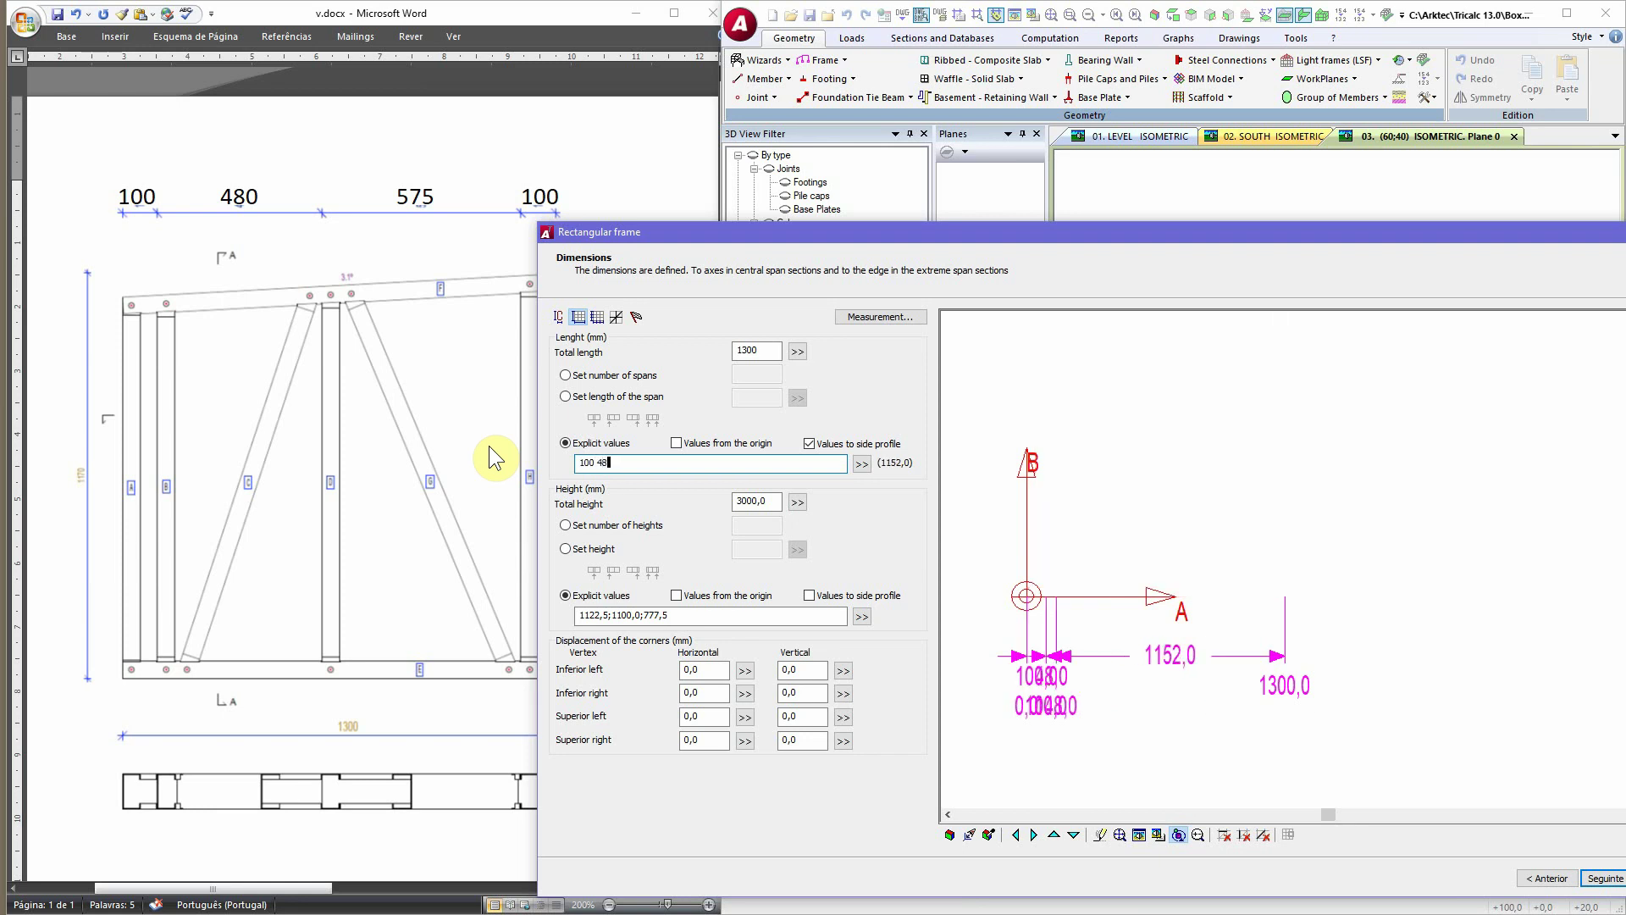
pyautogui.write('0')
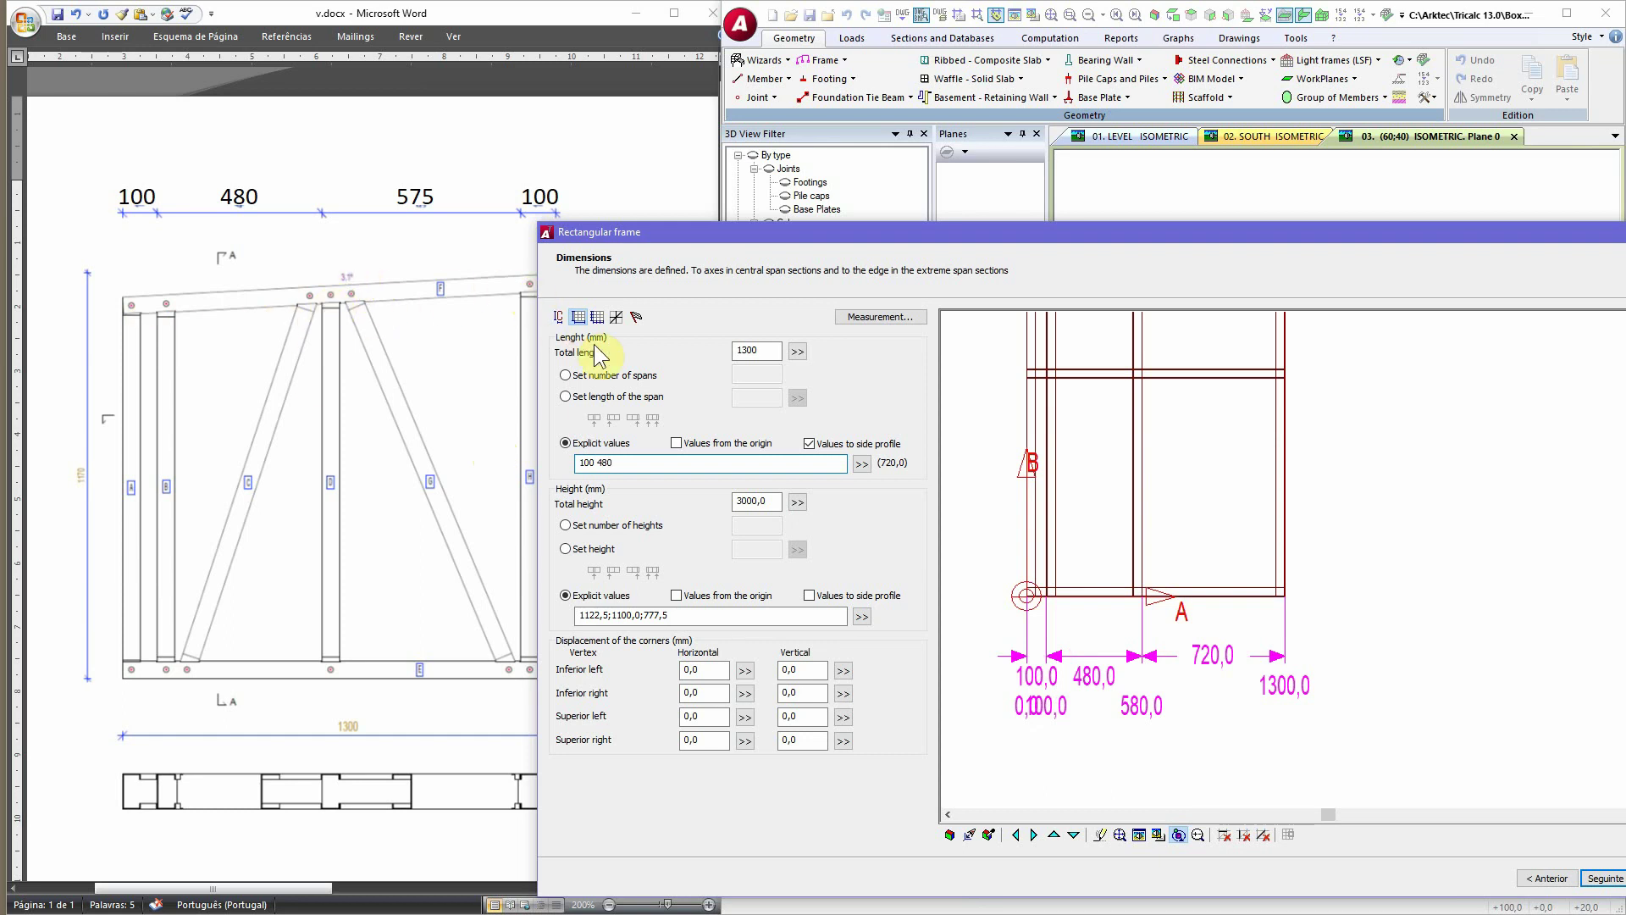
pyautogui.write(' 575')
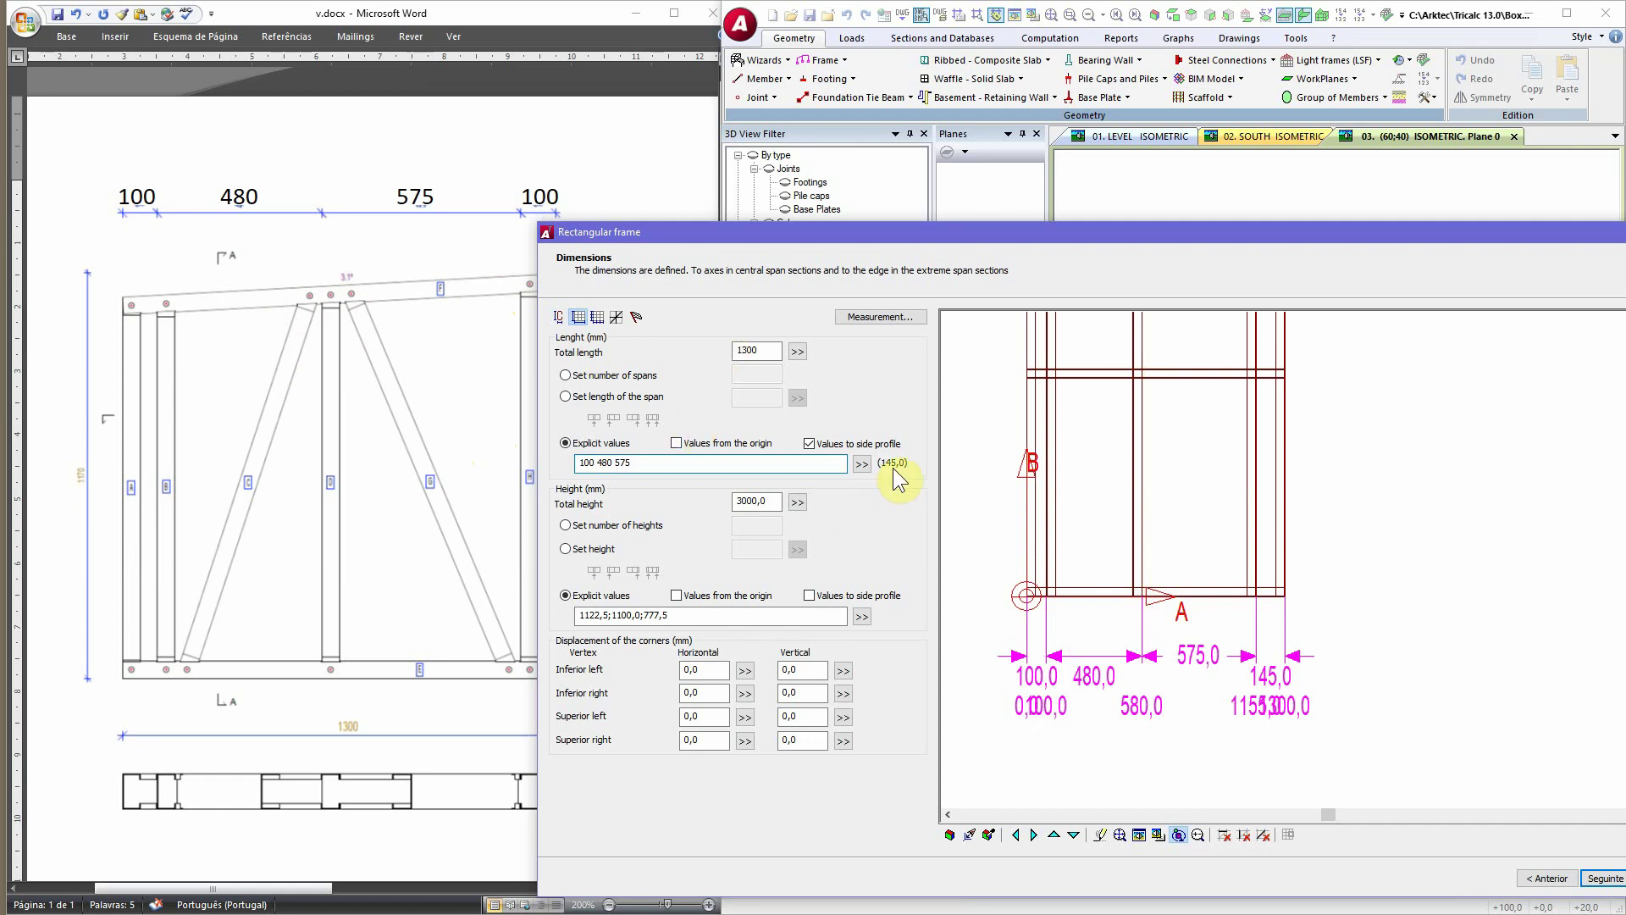
pyautogui.moveTo(638, 233); pyautogui.dragTo(687, 231)
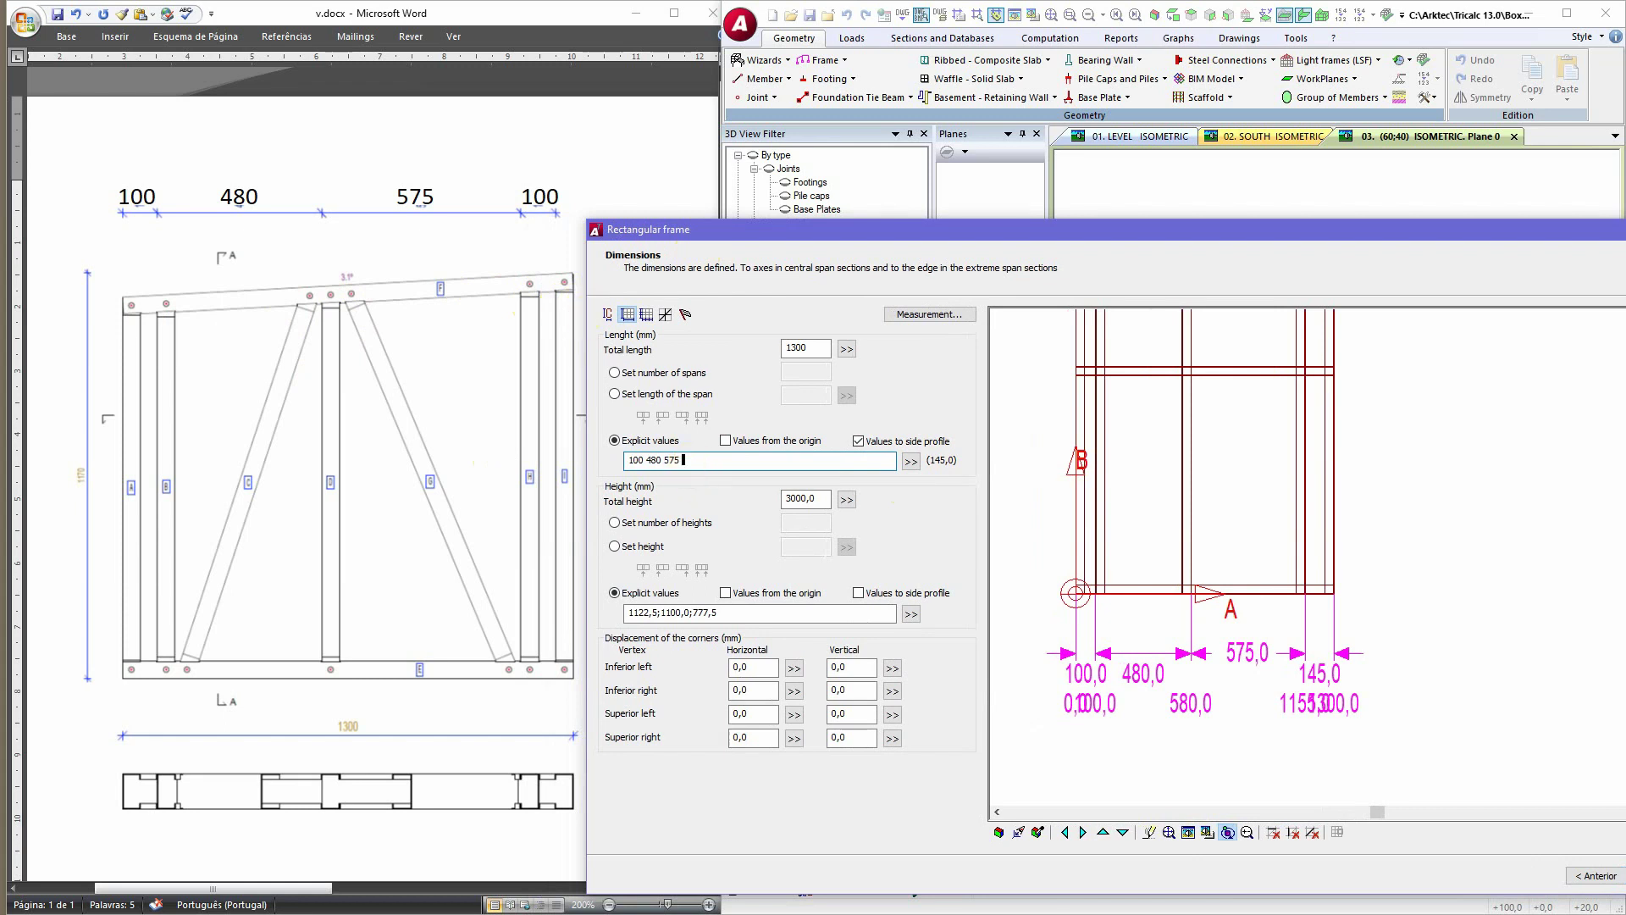
pyautogui.write('145')
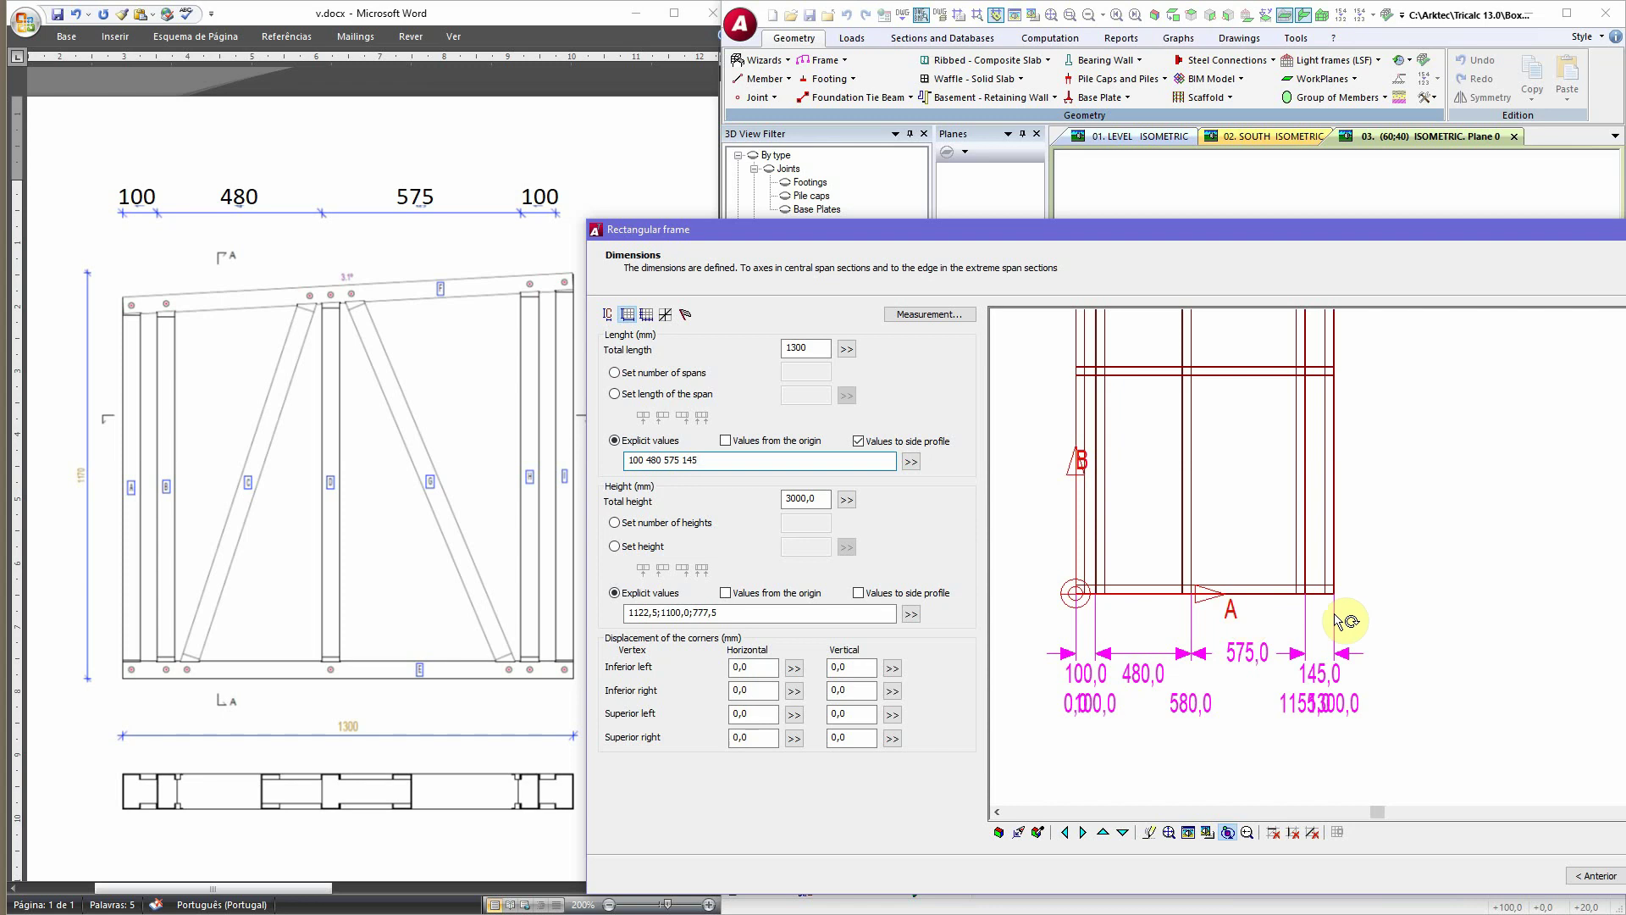
# Step: Set the number of heights to 1 and the frame's total height to 1170 mm
pyautogui.scroll(-3, 1273, 627)
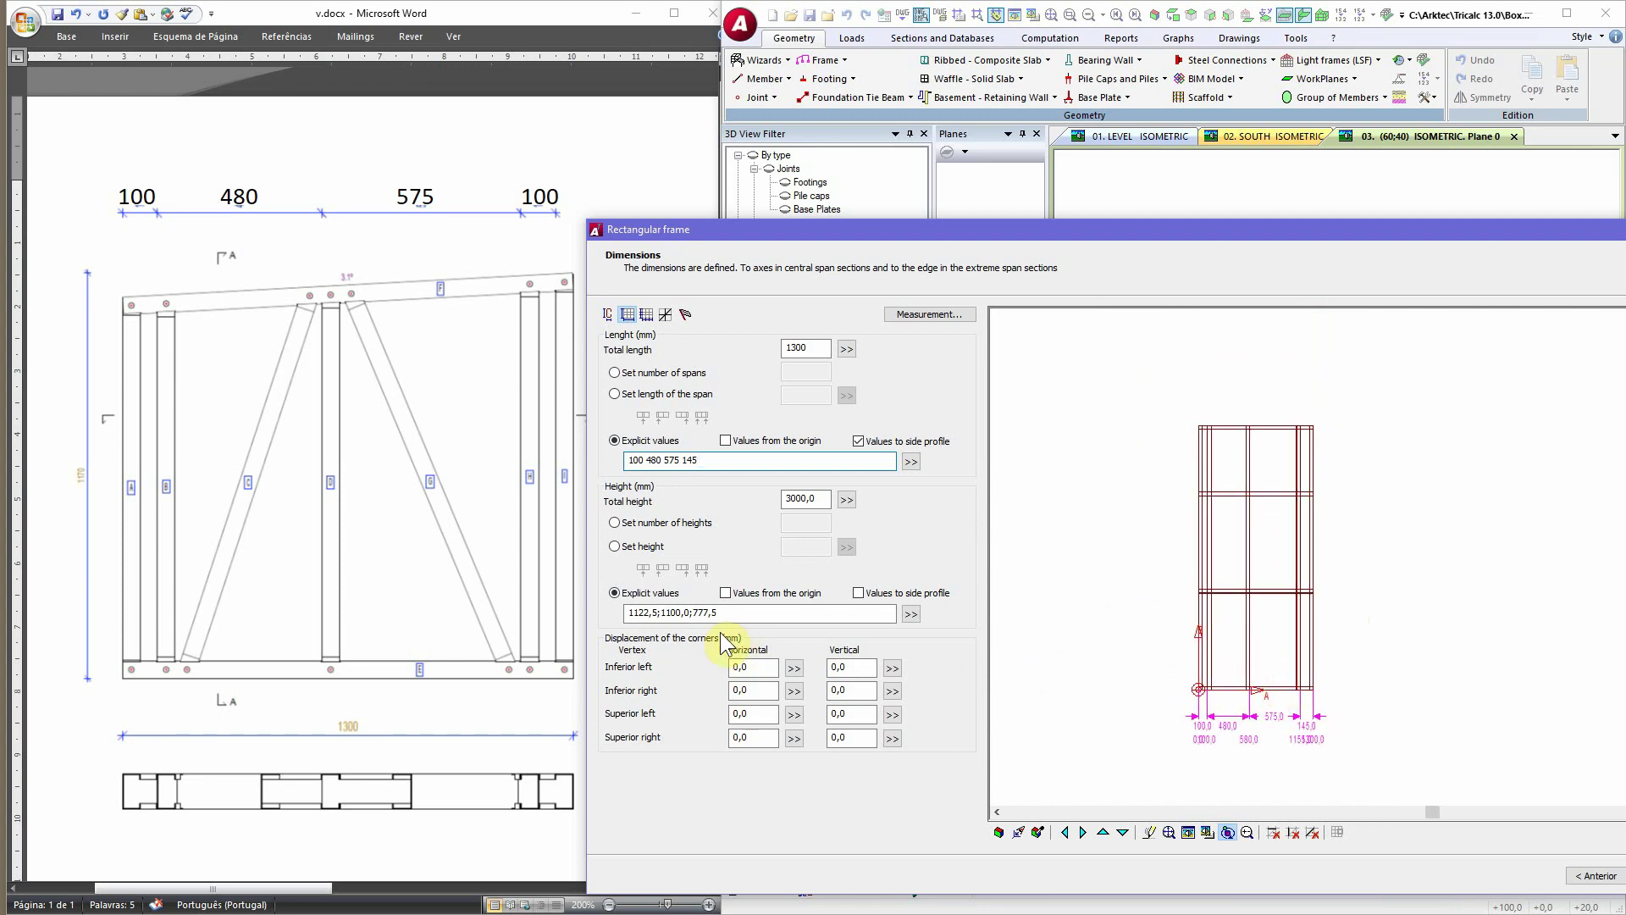
pyautogui.click(677, 526)
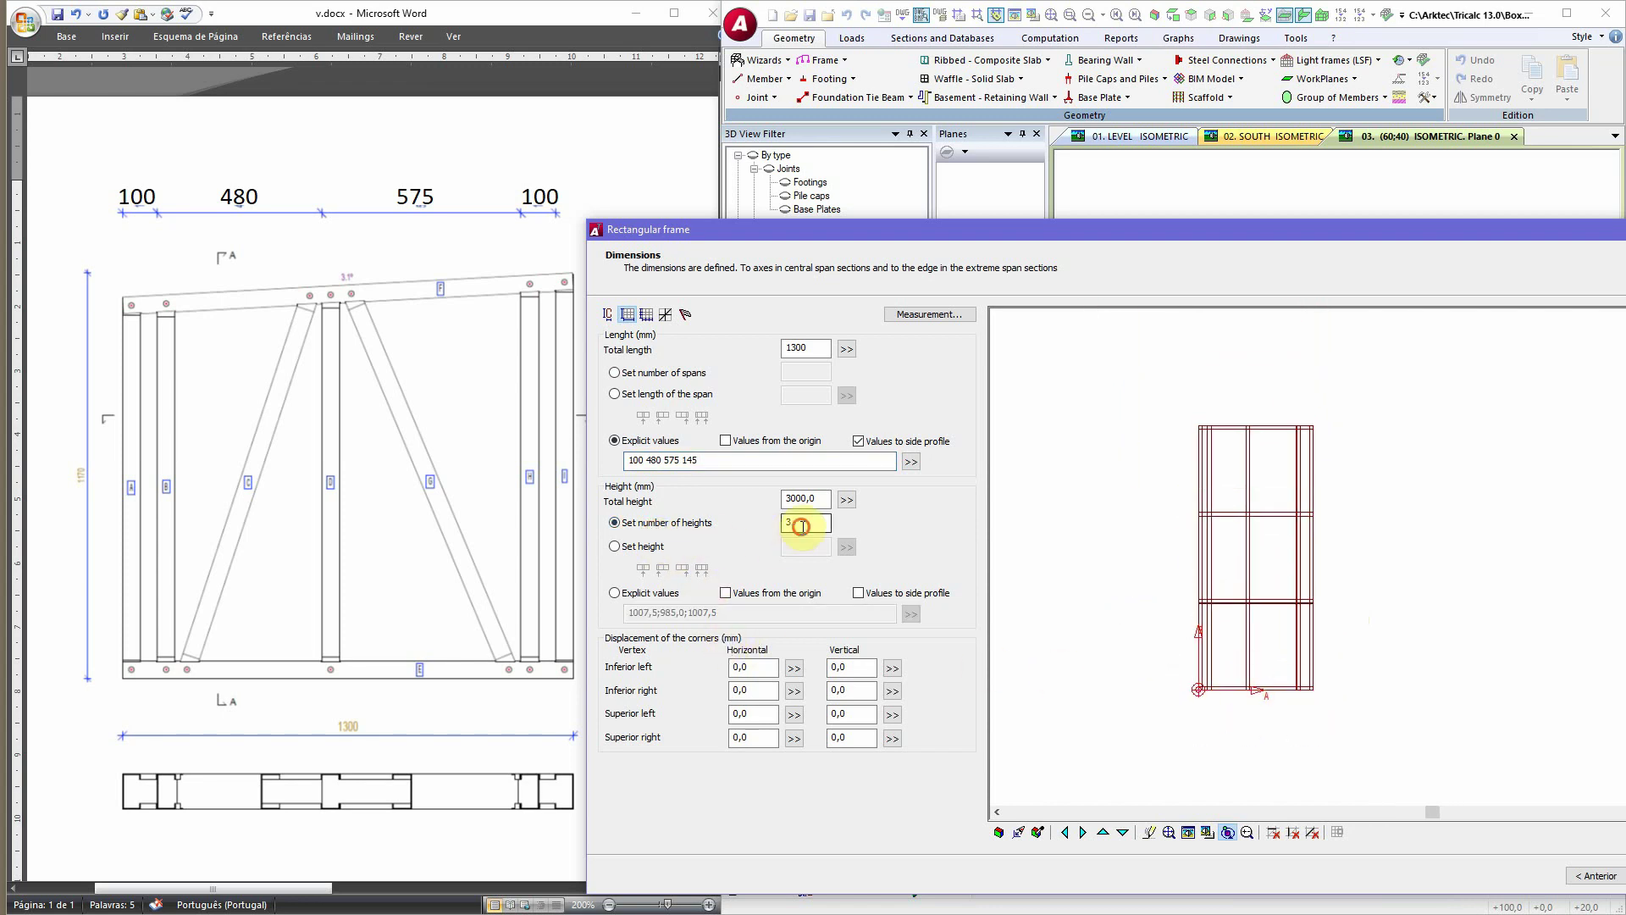
pyautogui.doubleClick(802, 524)
pyautogui.write('1')
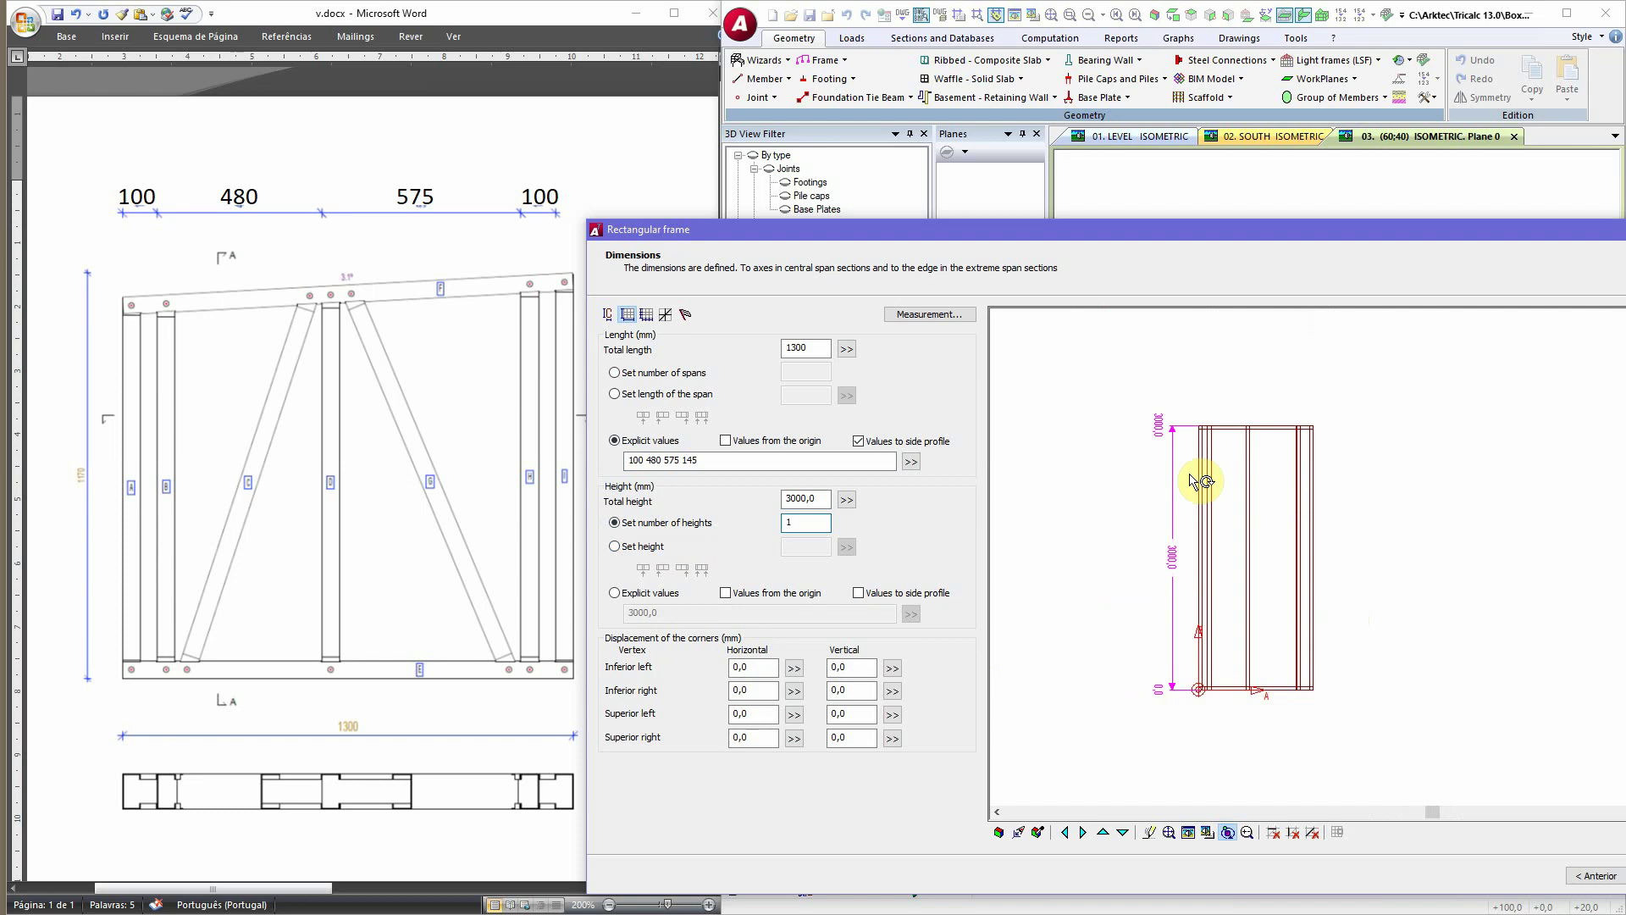
pyautogui.doubleClick(787, 498)
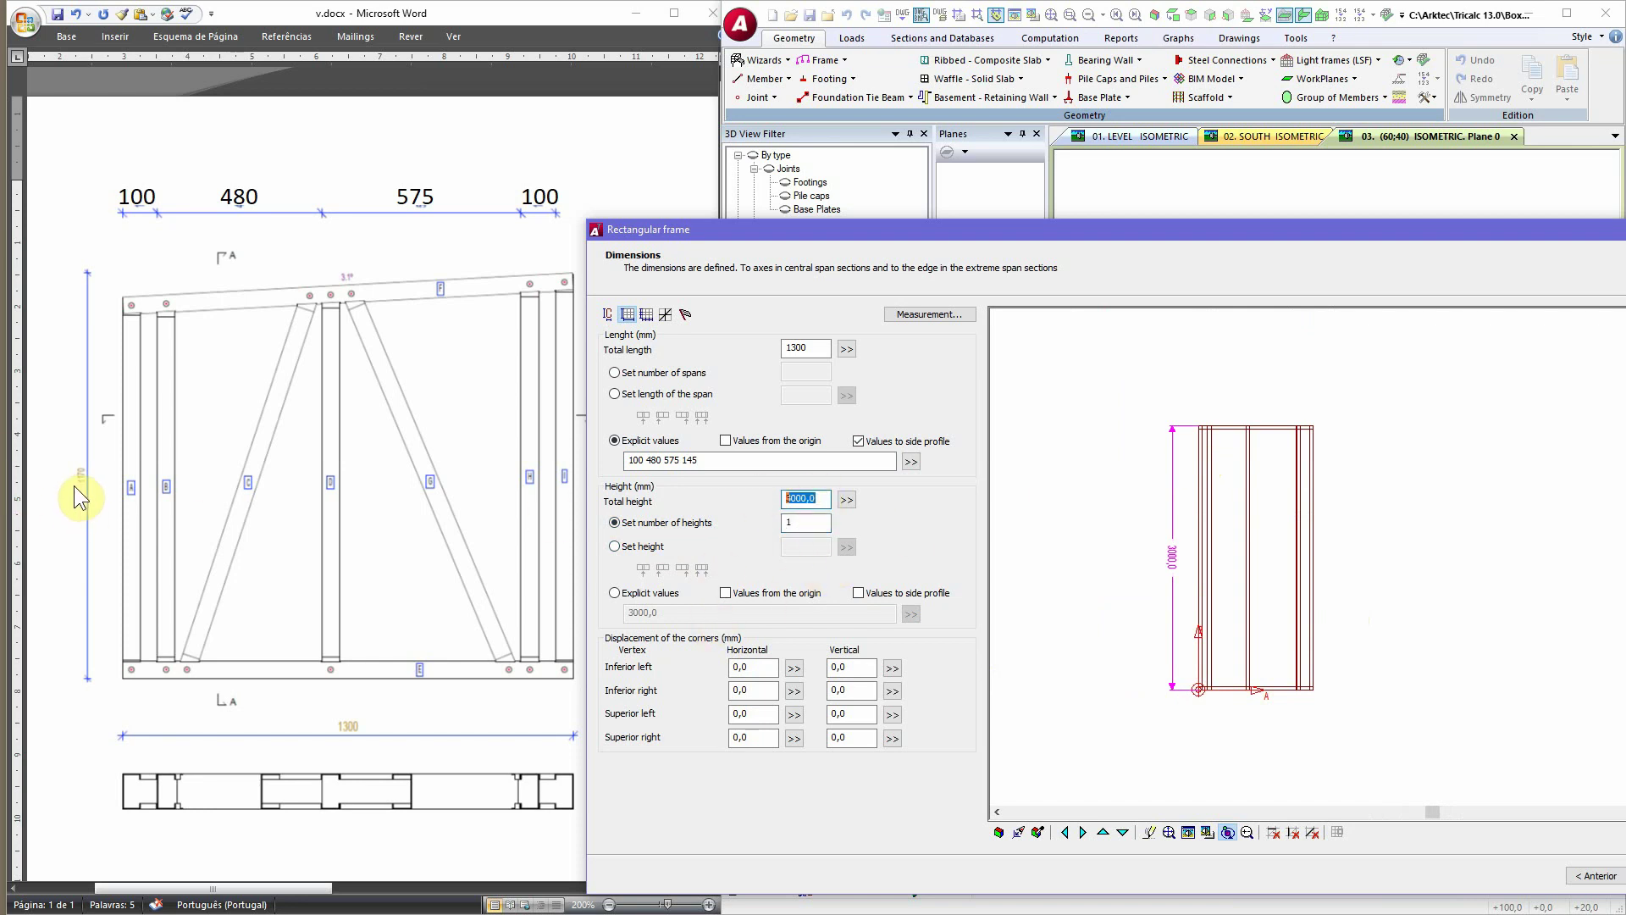
pyautogui.write('117')
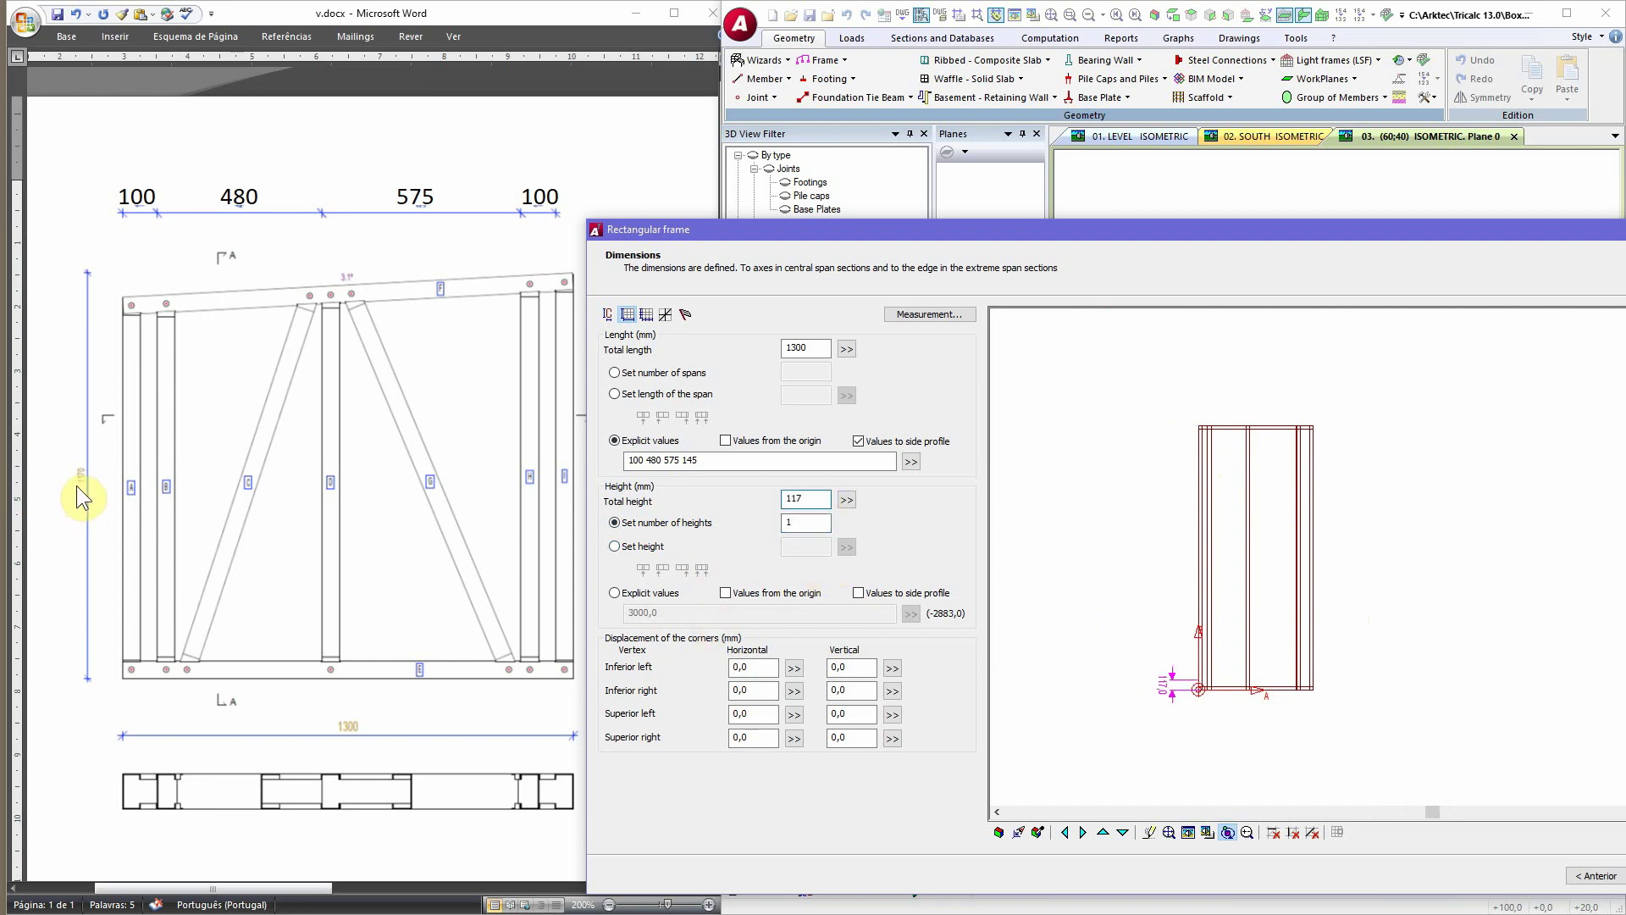
pyautogui.write('0')
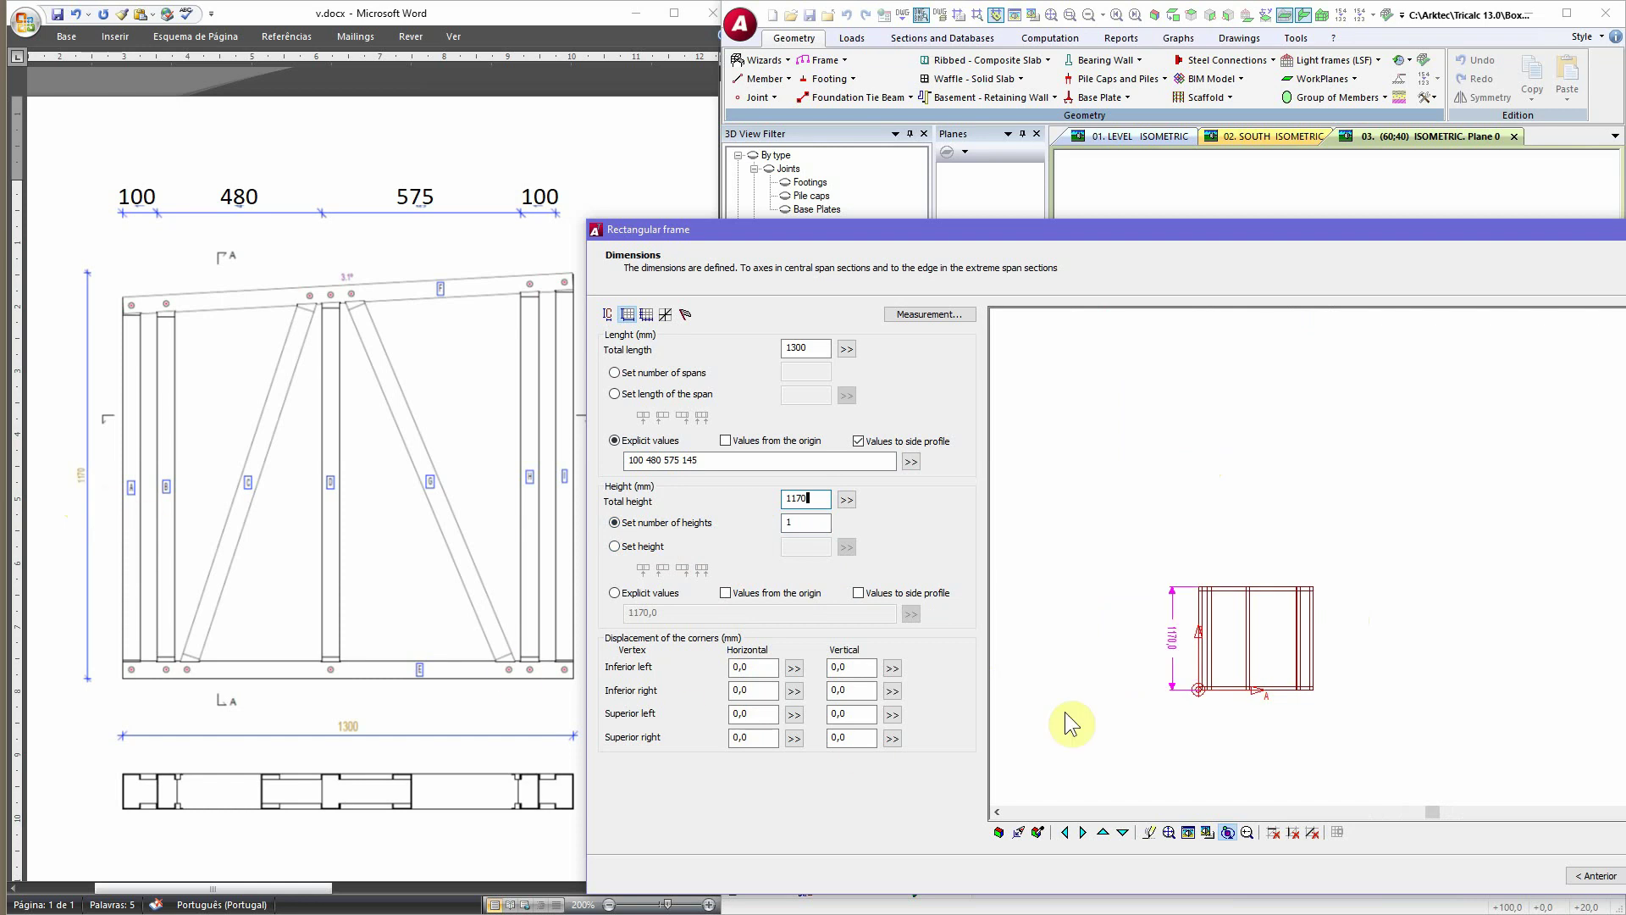
# Step: Displace the frame's superior left corner vertically by -70 mm per the reference drawing and proceed to the span dimensions
pyautogui.scroll(3, 1240, 678)
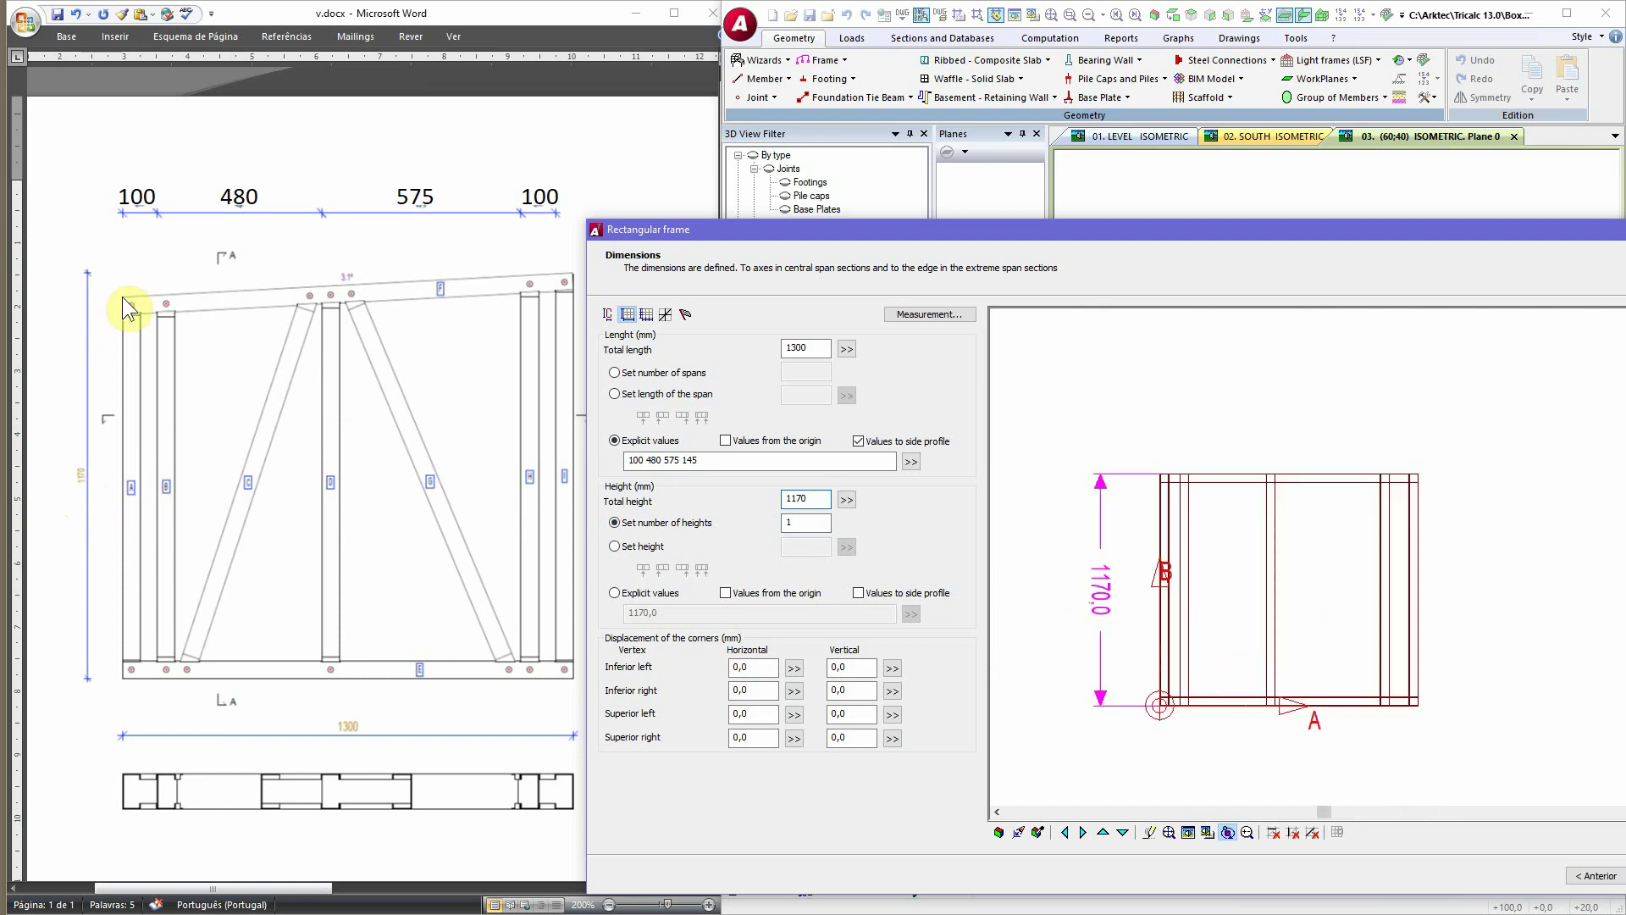
pyautogui.moveTo(357, 889); pyautogui.dragTo(454, 886)
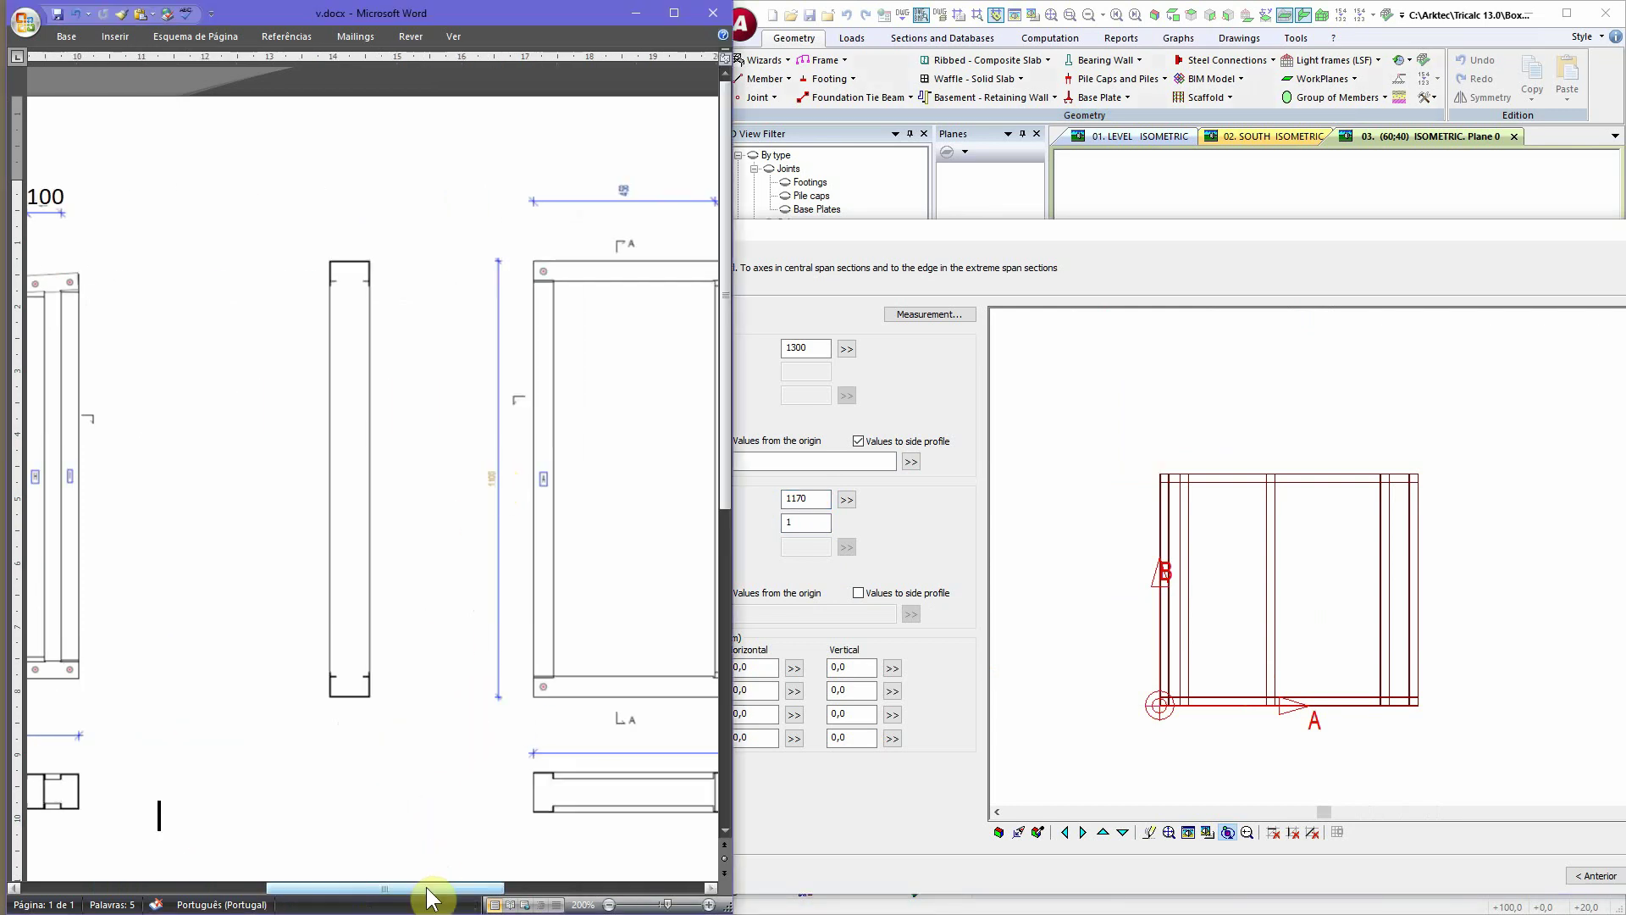
pyautogui.moveTo(421, 886)
pyautogui.mouseDown()
pyautogui.moveTo(258, 889)
pyautogui.moveTo(211, 821)
pyautogui.mouseUp()
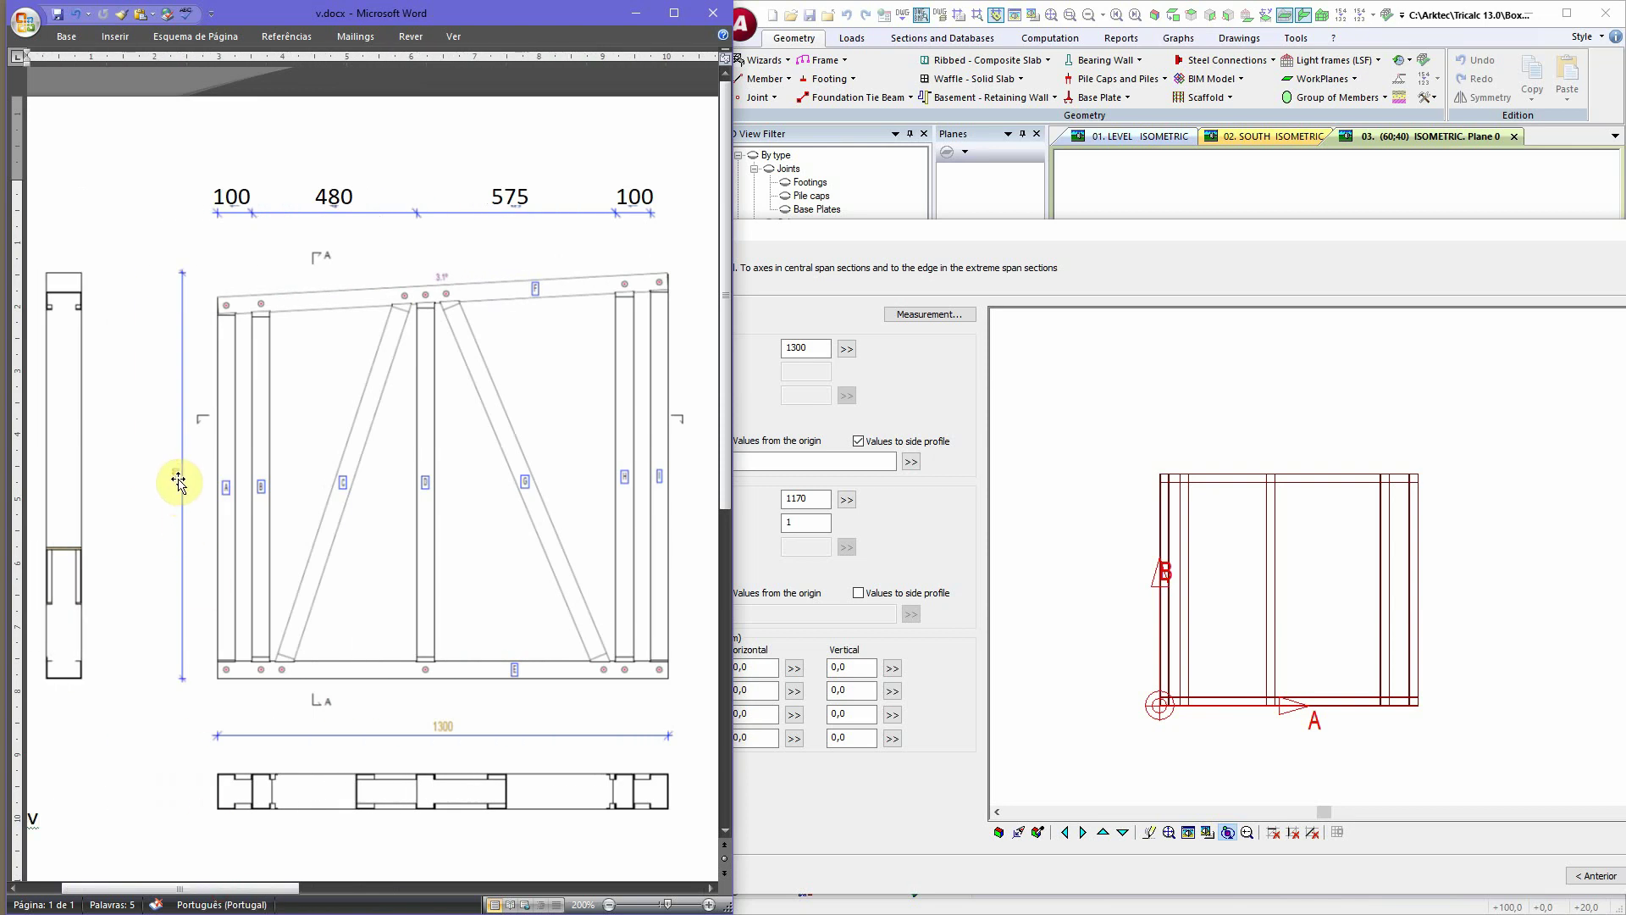
pyautogui.click(750, 689)
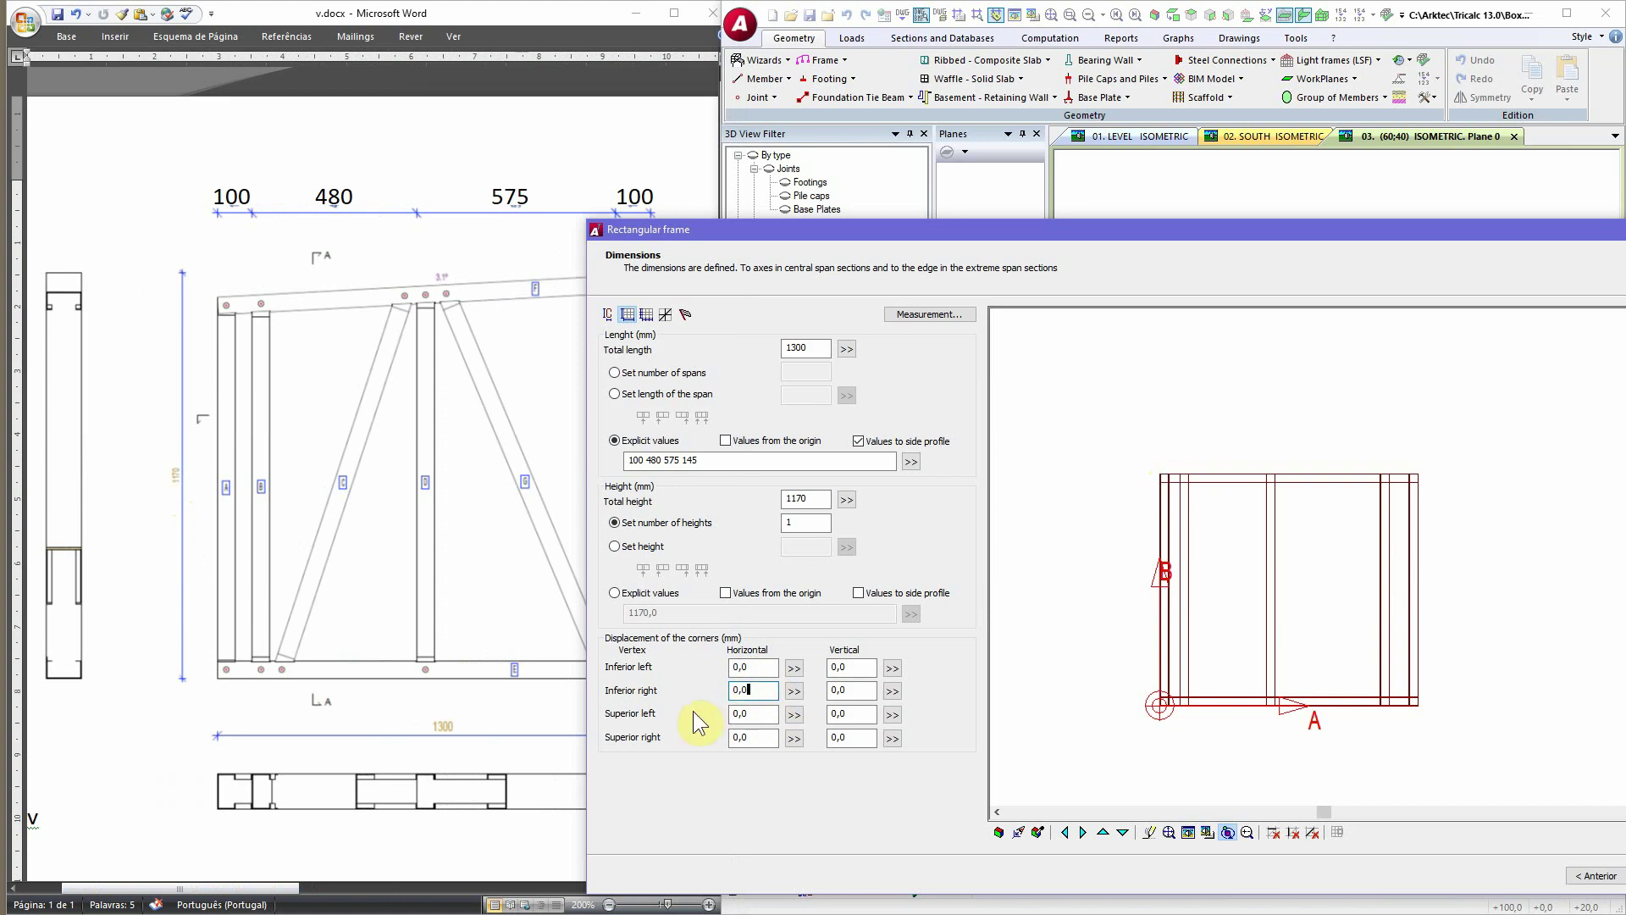
pyautogui.click(749, 714)
pyautogui.click(841, 717)
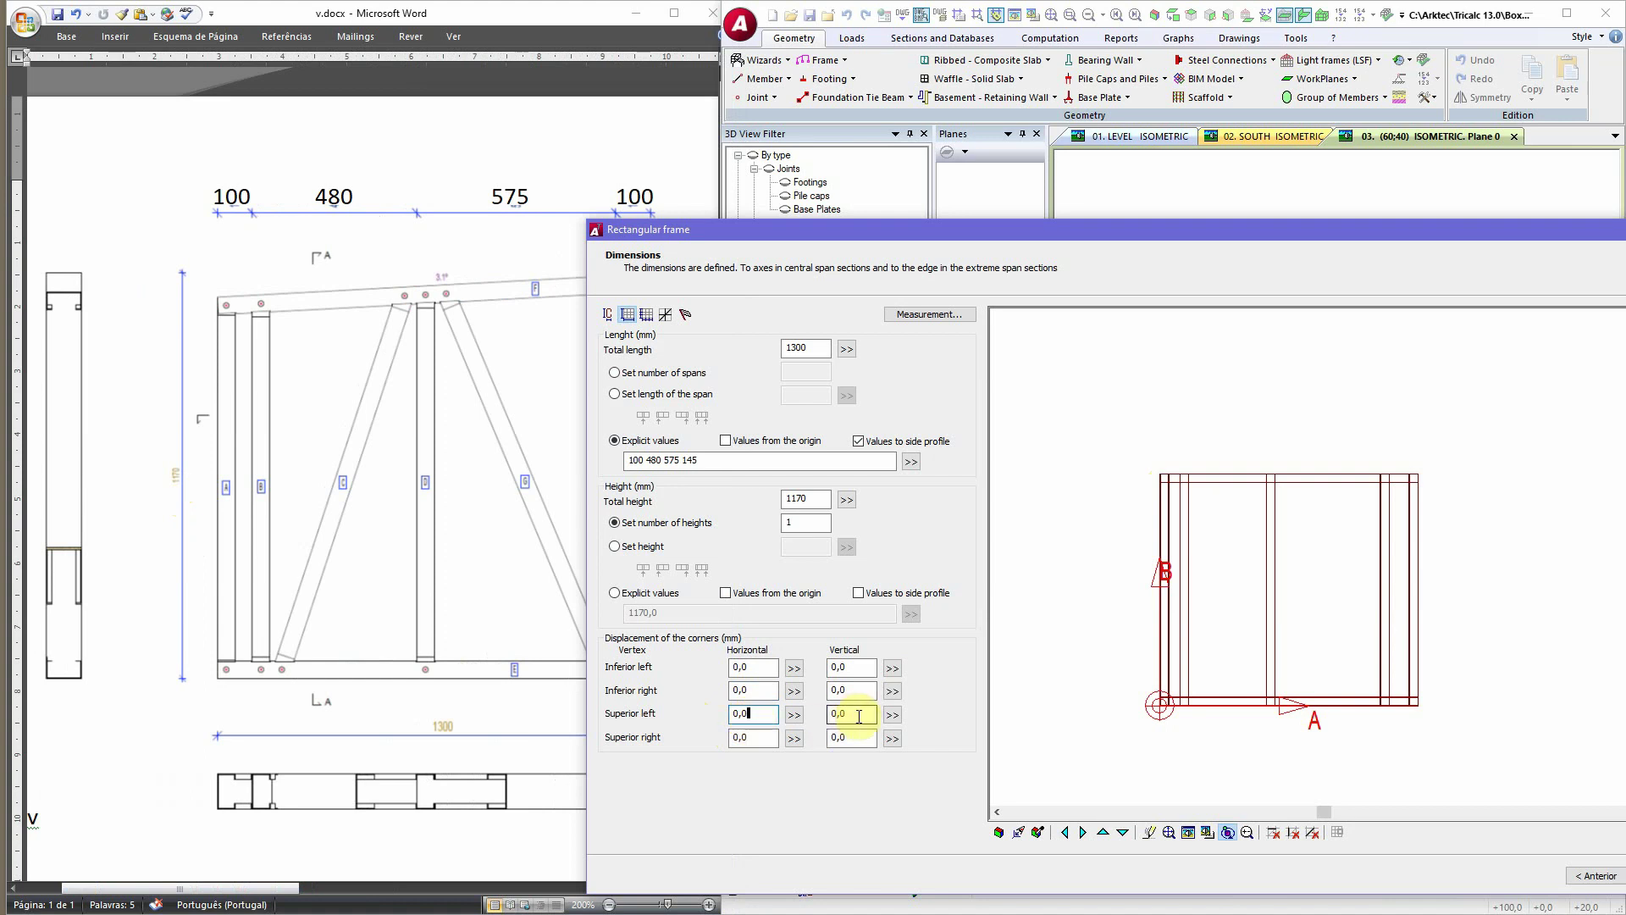
pyautogui.doubleClick(845, 713)
pyautogui.write('-70')
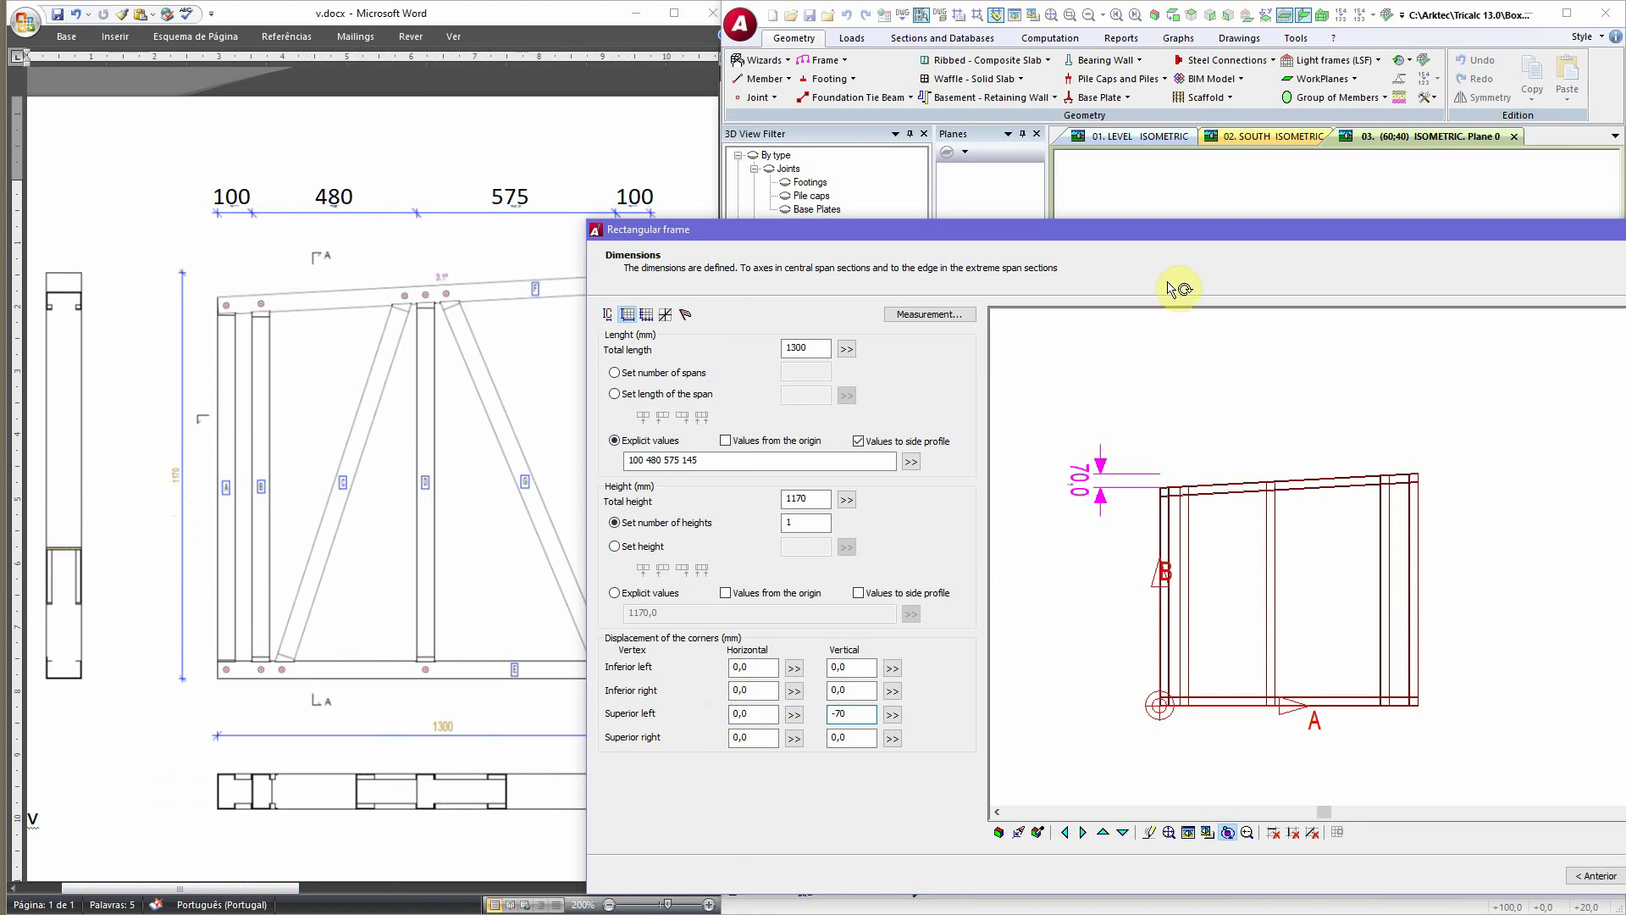
pyautogui.moveTo(1172, 224); pyautogui.dragTo(1137, 125)
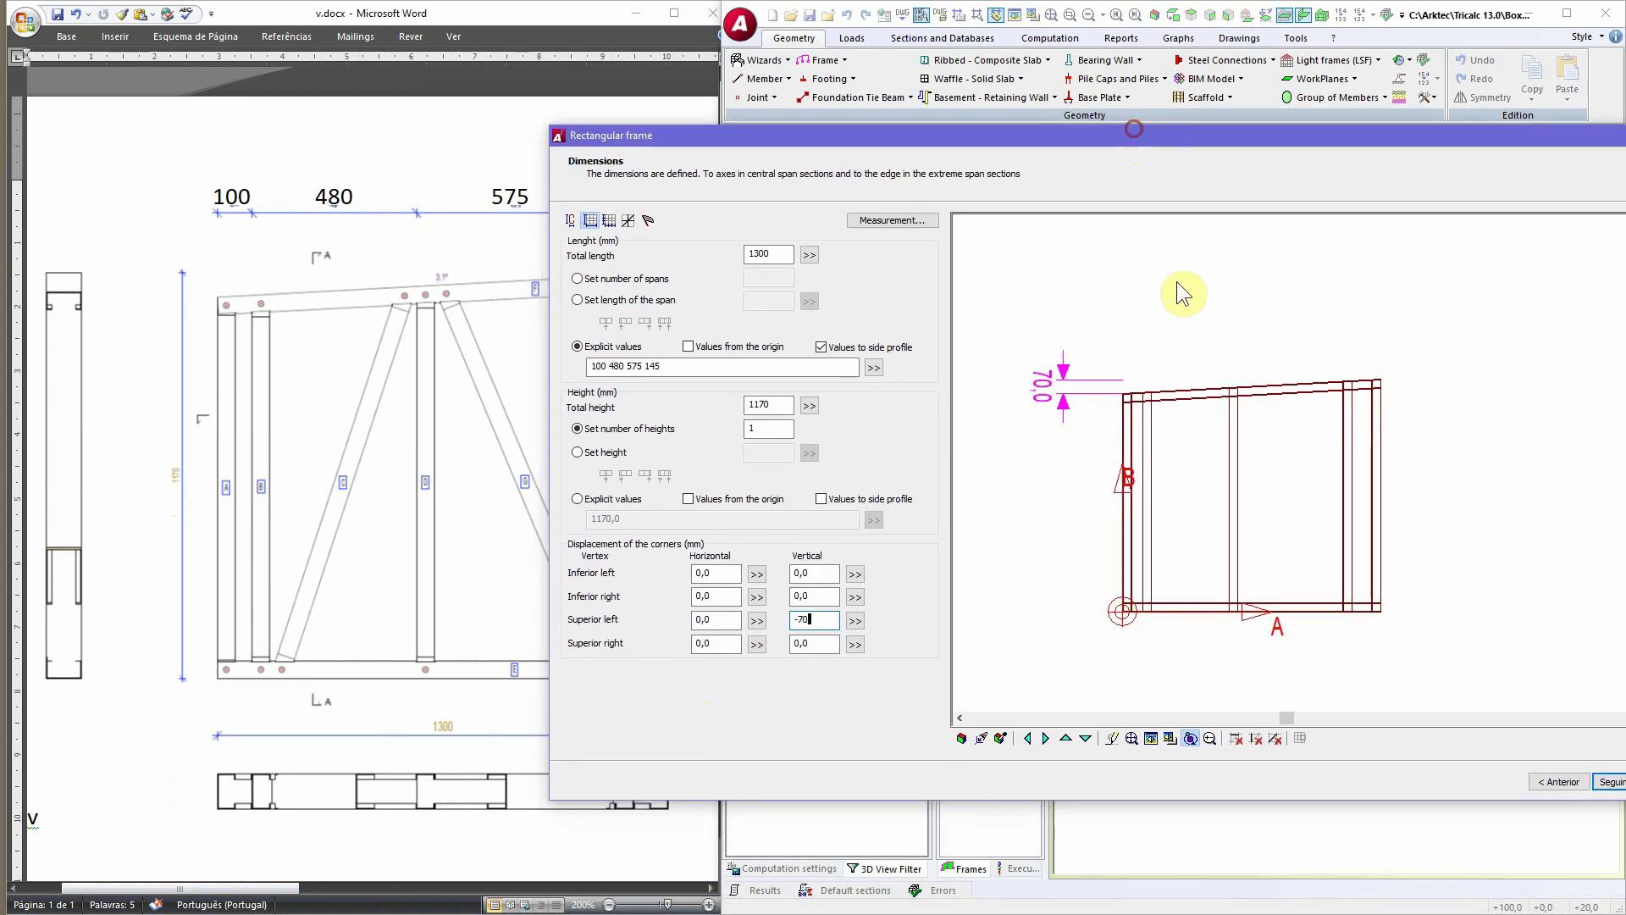
pyautogui.moveTo(1411, 133); pyautogui.dragTo(1274, 125)
pyautogui.click(1483, 774)
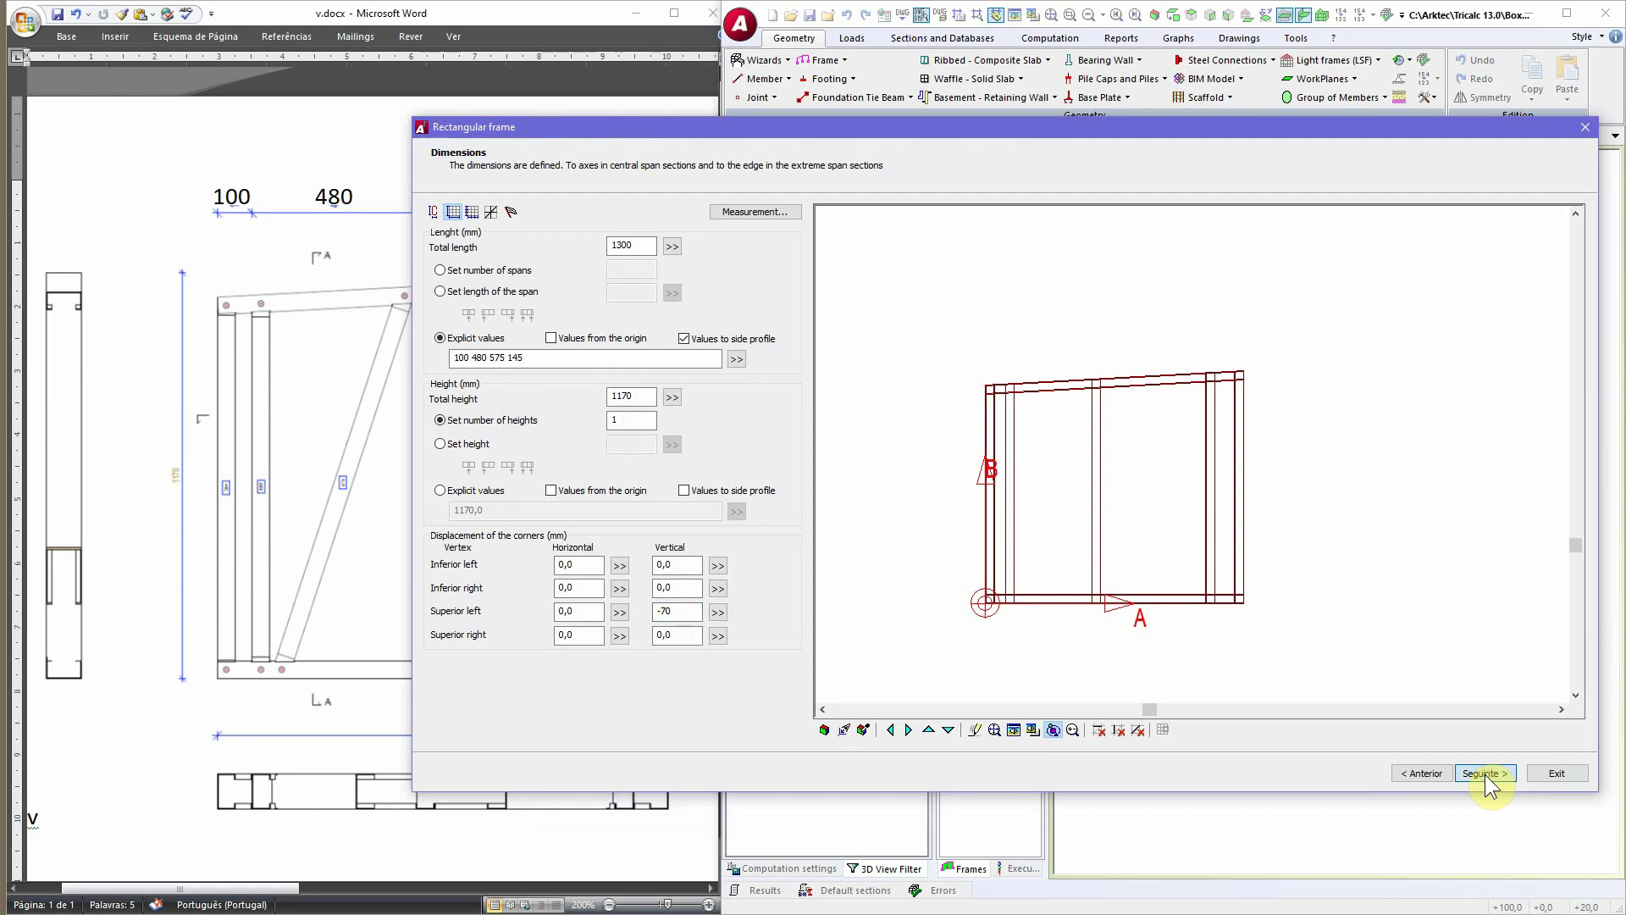
pyautogui.click(1484, 774)
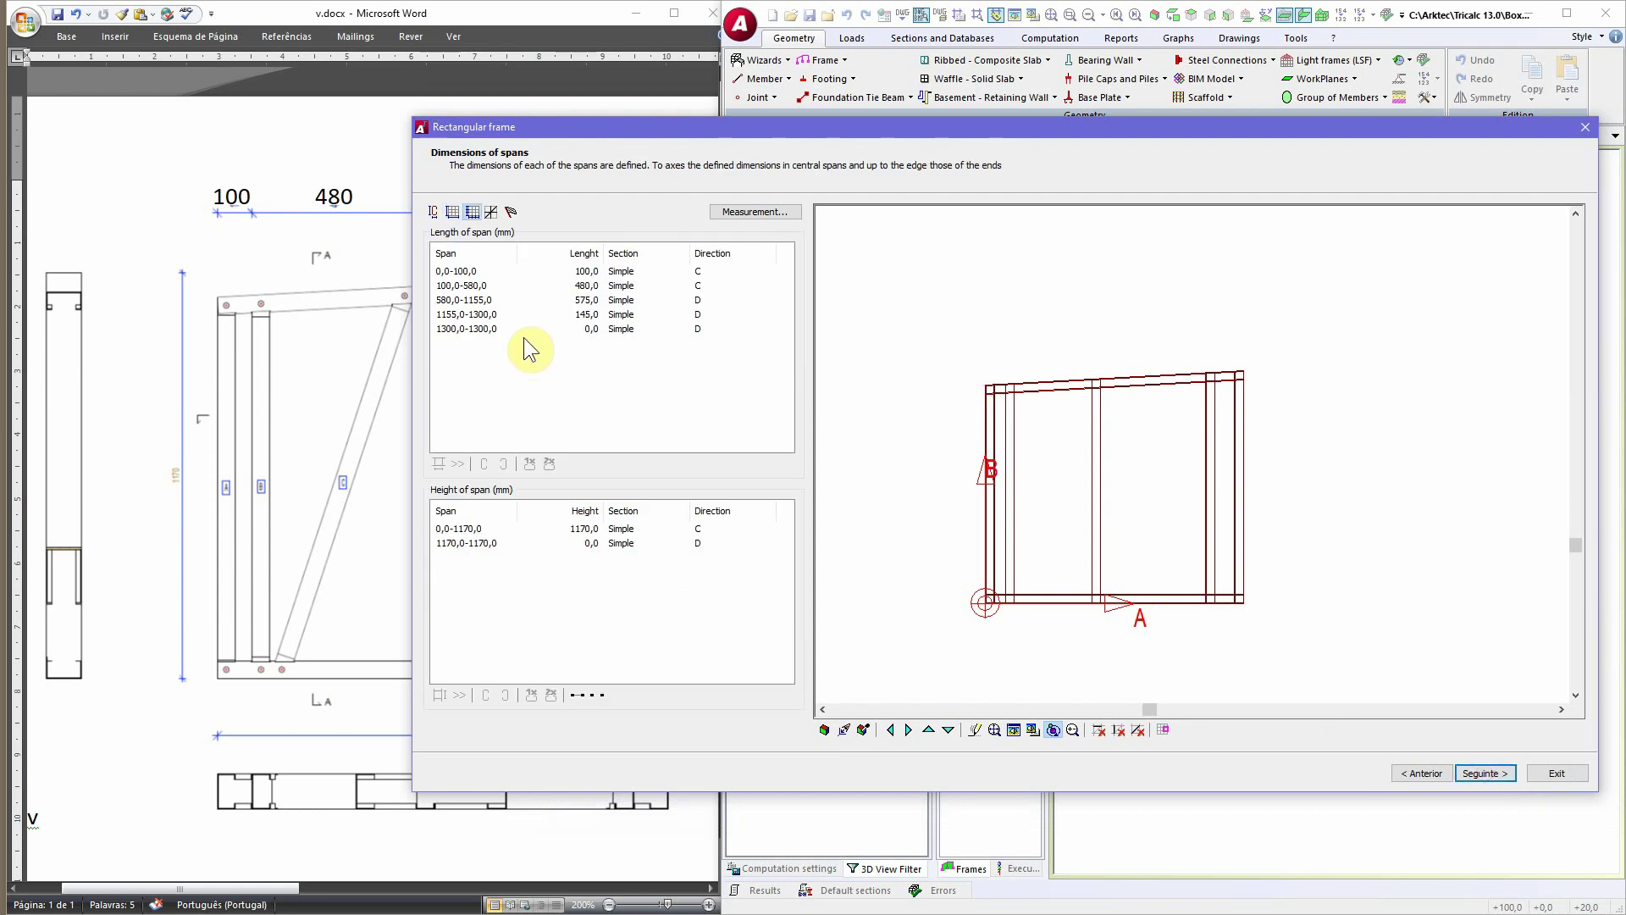
# Step: Inspect the members of individual length spans and the lower height span in a solid 3D preview of the frame
pyautogui.click(457, 272)
pyautogui.click(463, 286)
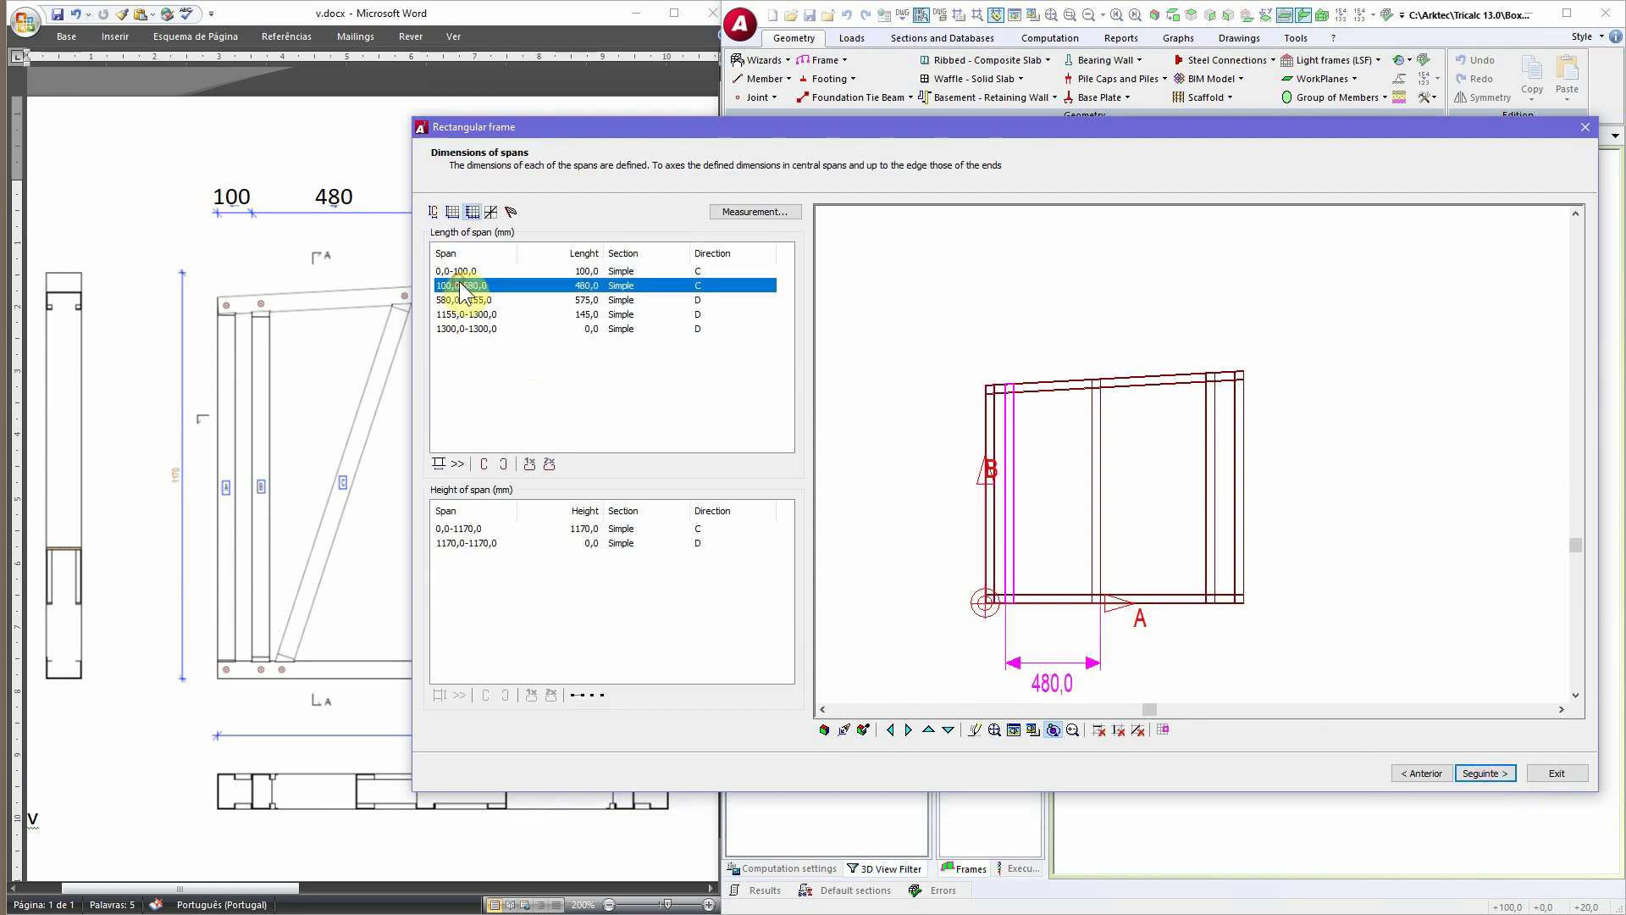
pyautogui.click(462, 313)
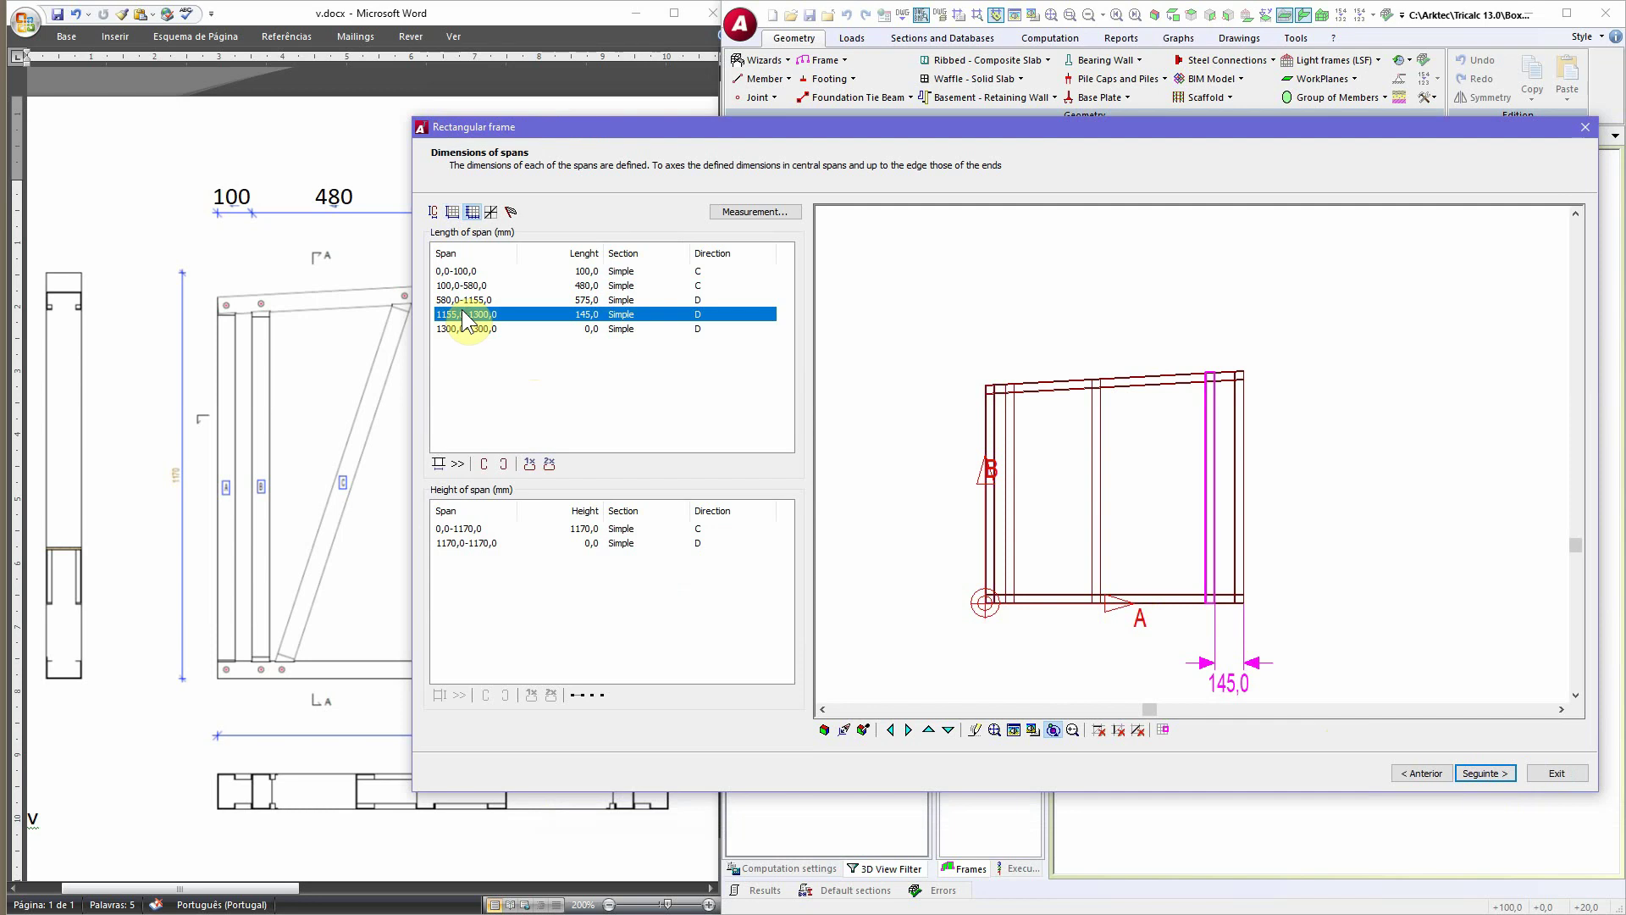
pyautogui.moveTo(1069, 612); pyautogui.dragTo(1024, 649)
pyautogui.click(1014, 729)
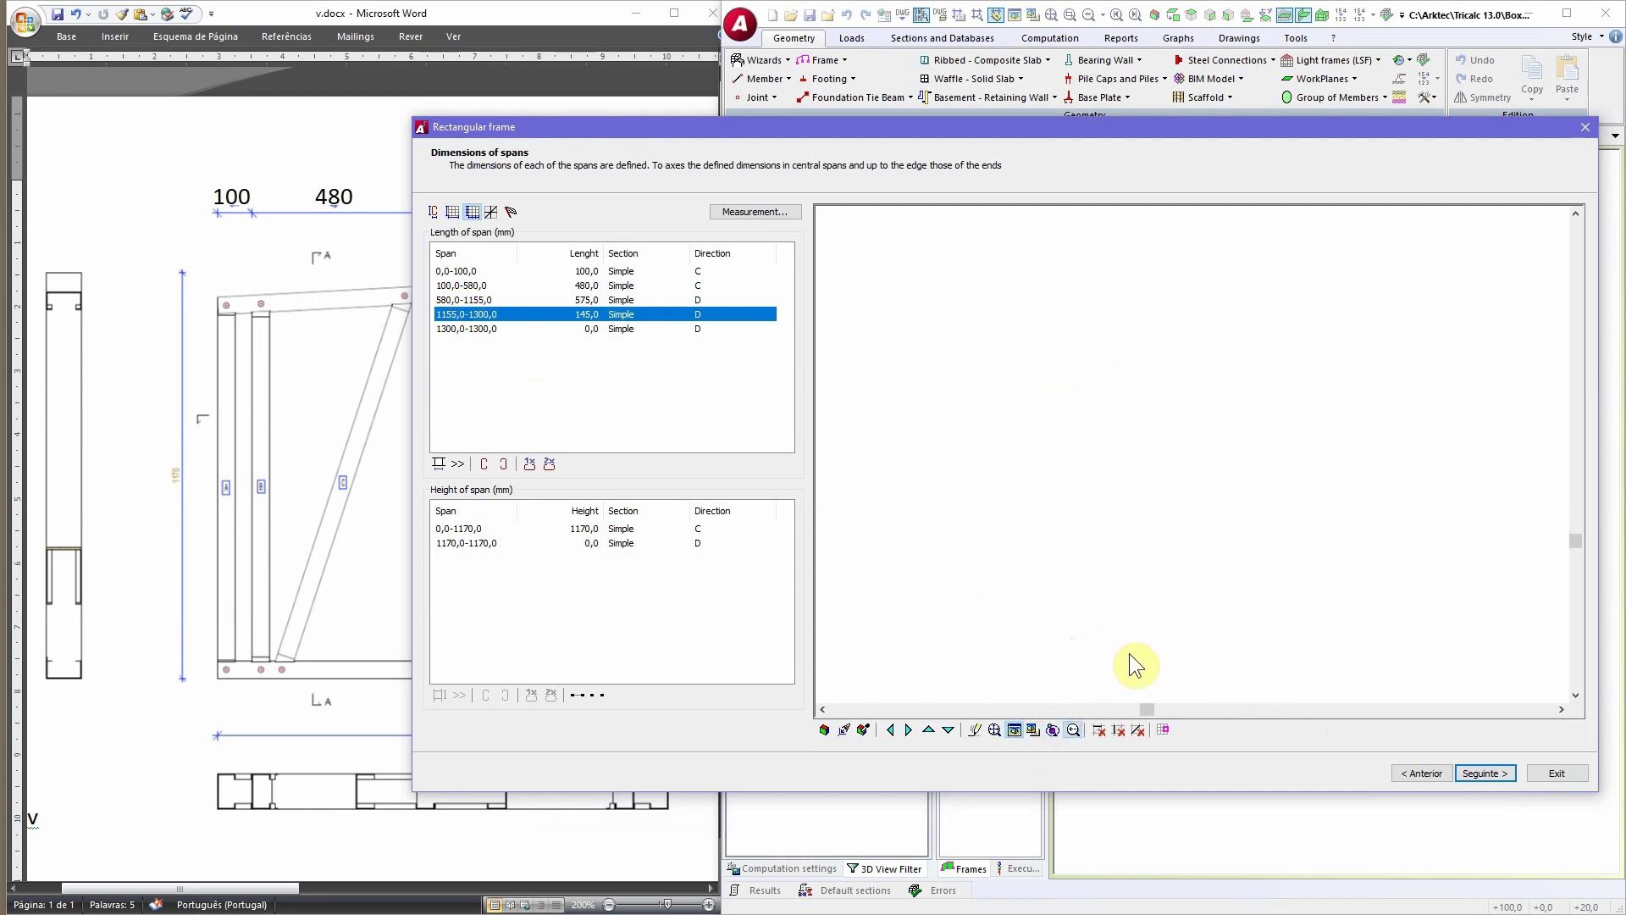
pyautogui.click(1136, 599)
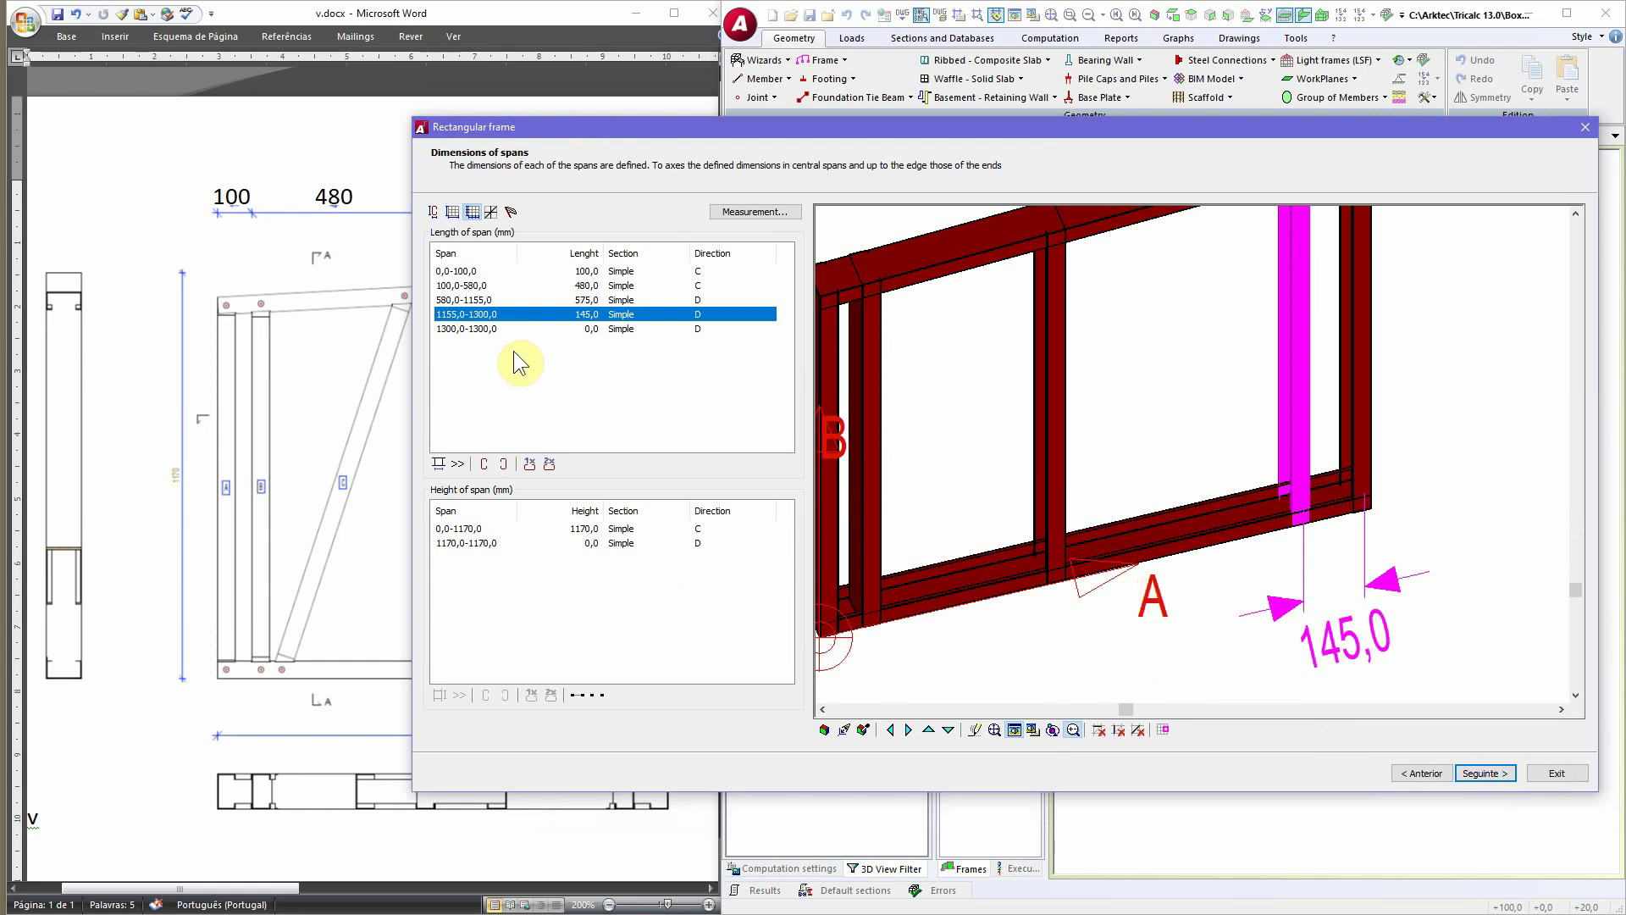
pyautogui.click(533, 534)
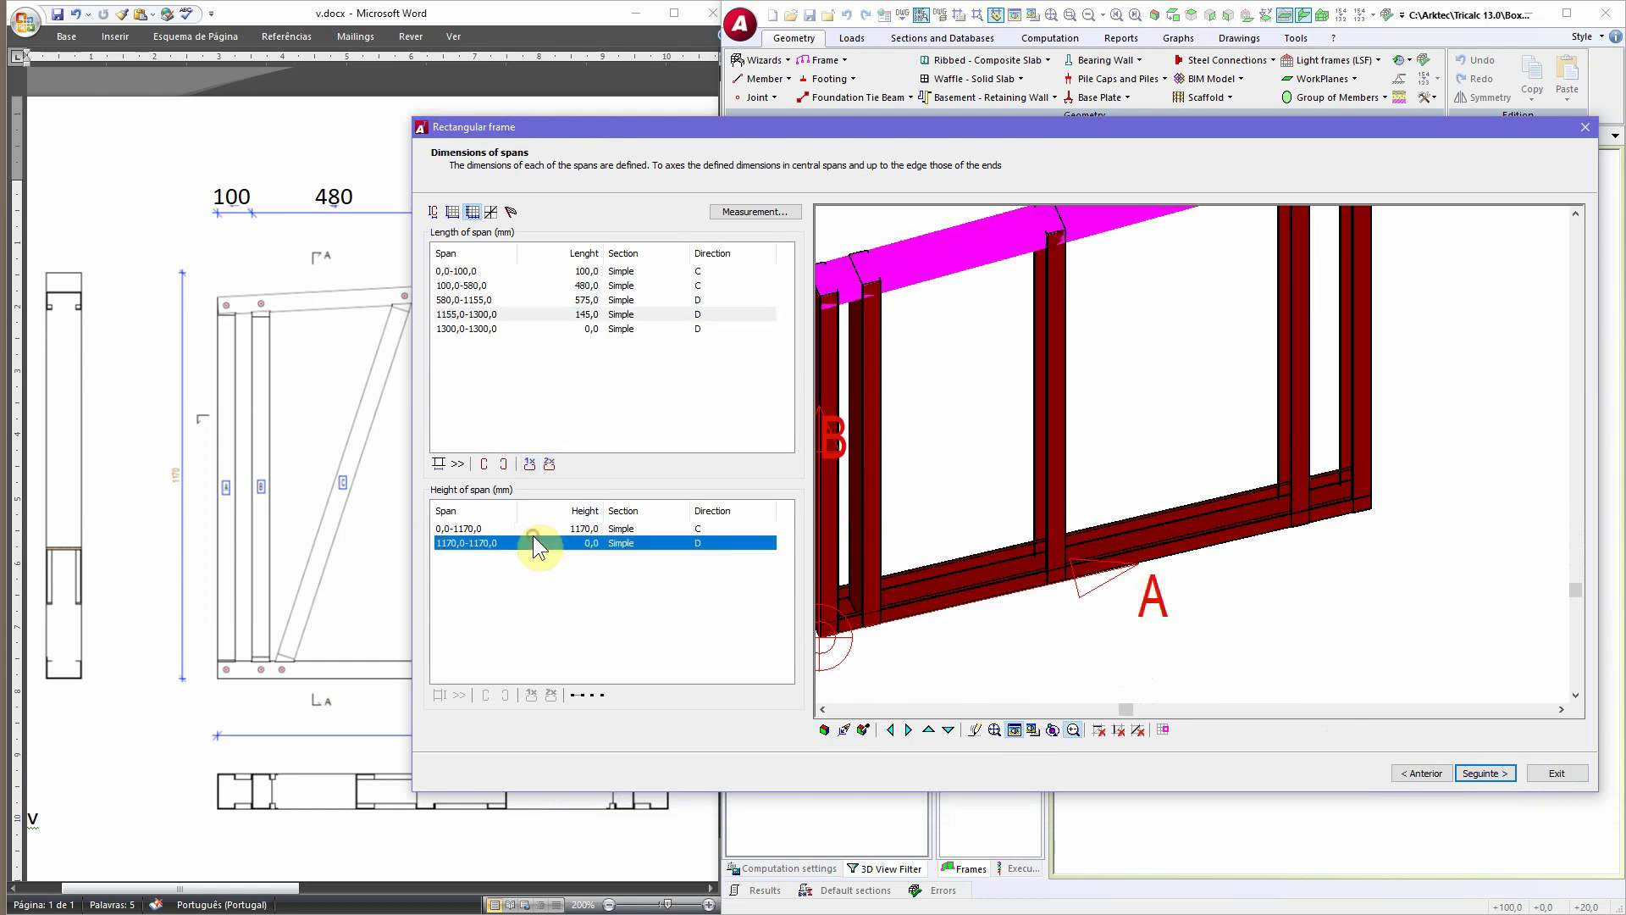
pyautogui.click(948, 474)
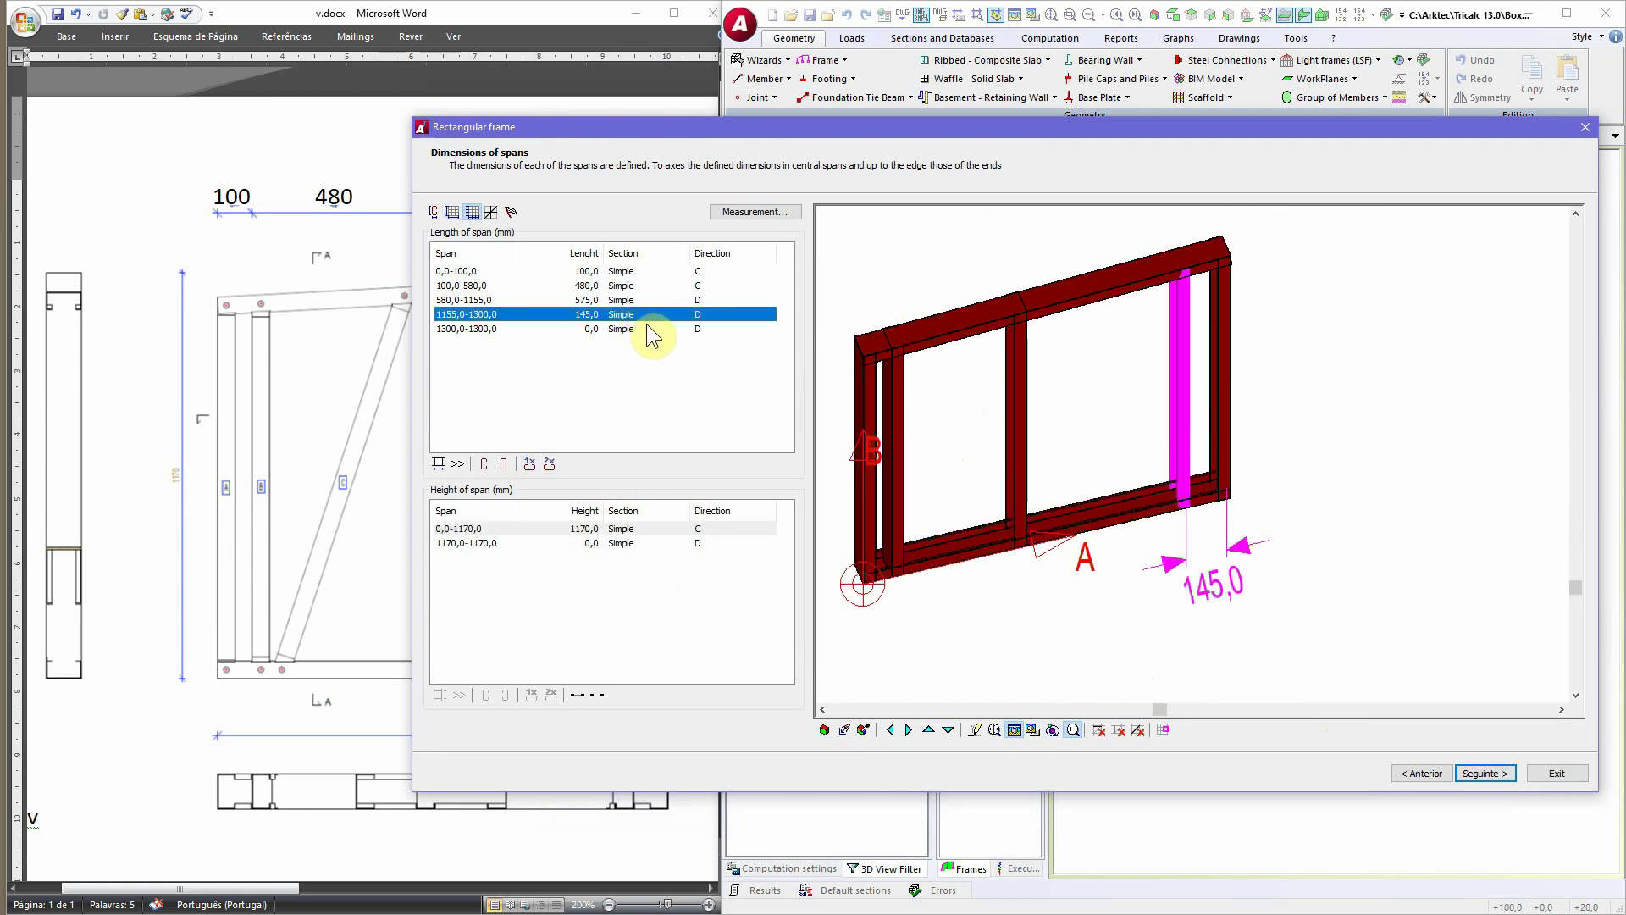
# Step: In the diagonals definition, add 1 diagonal to each of the 100–580 and 580–1155 mm spans
pyautogui.click(1484, 773)
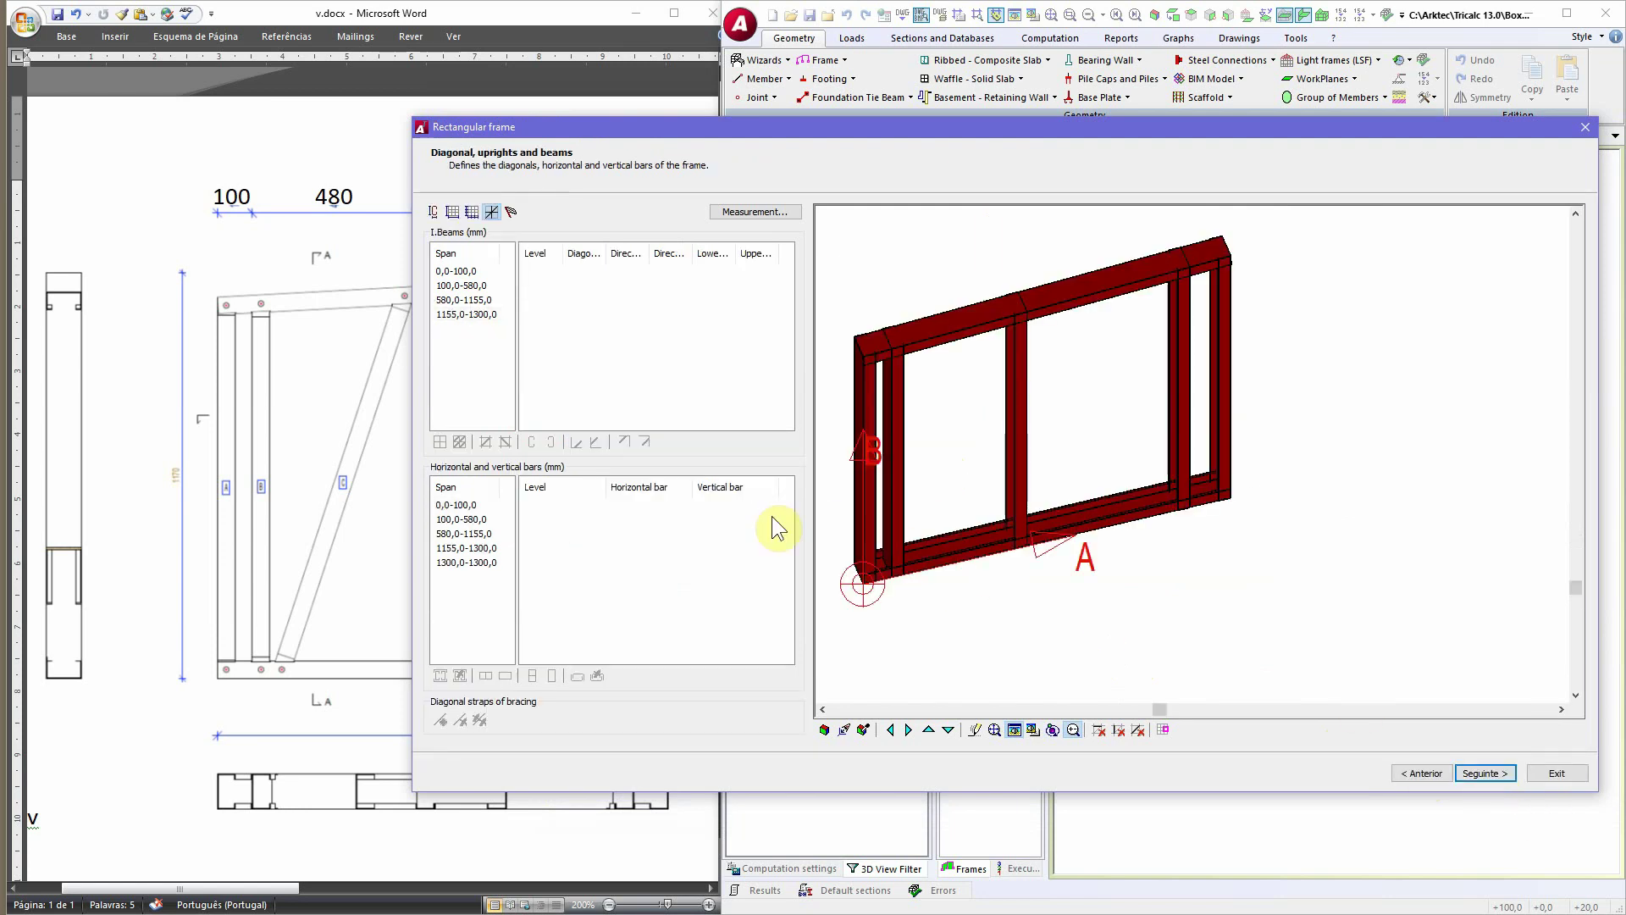
pyautogui.click(474, 315)
pyautogui.click(469, 298)
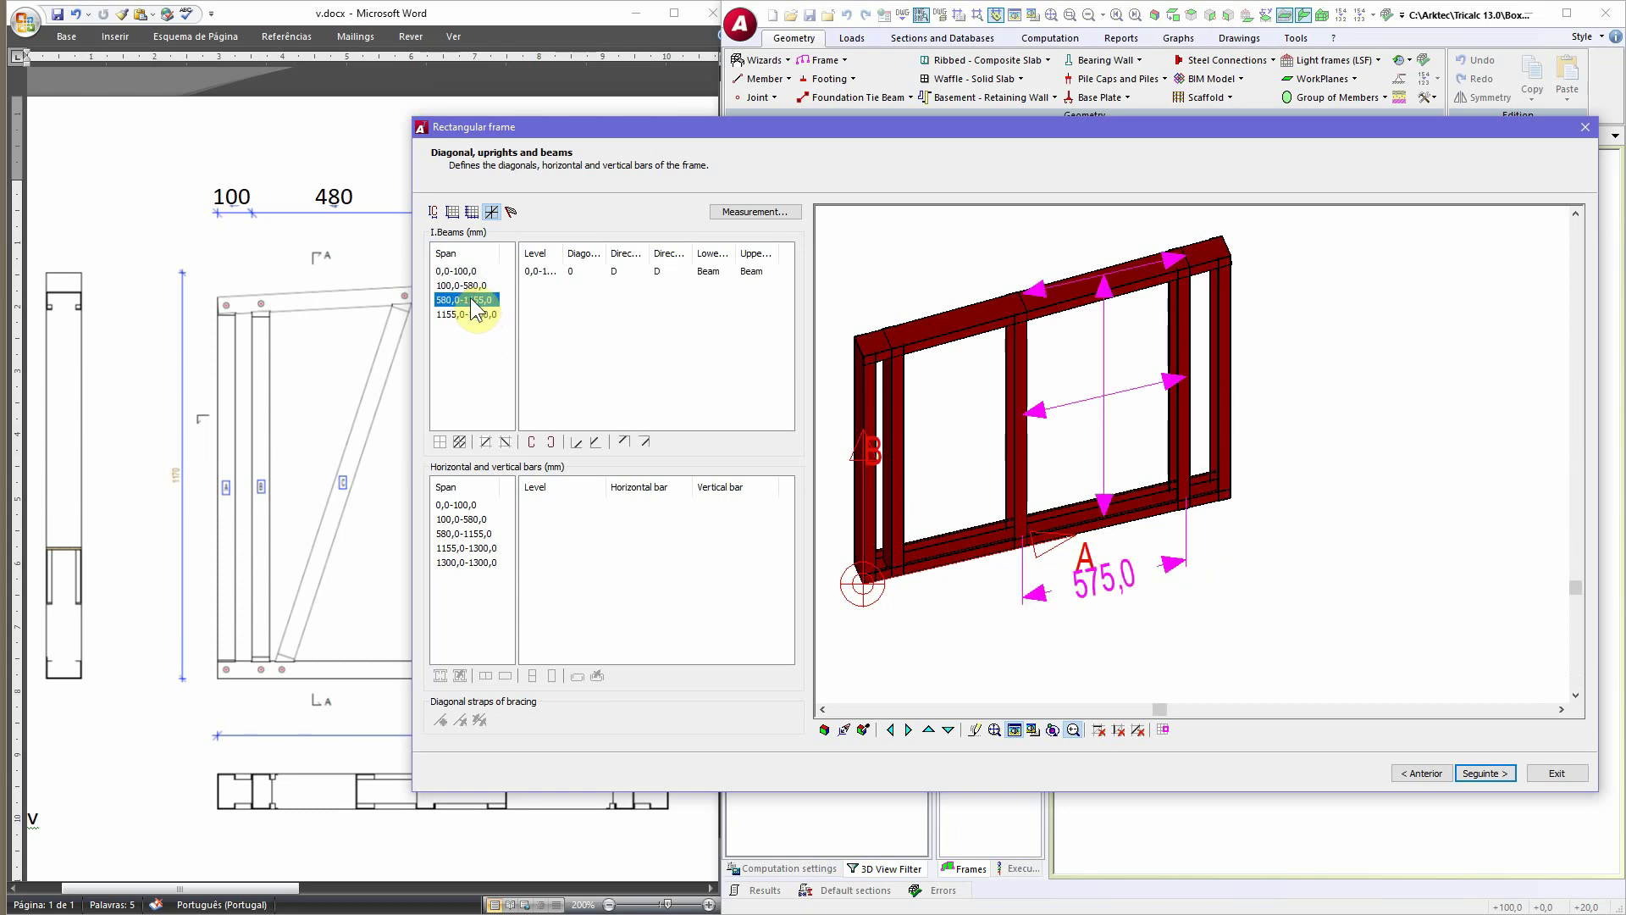
pyautogui.keyDown('ctrl'); pyautogui.click(468, 288); pyautogui.keyUp('ctrl')
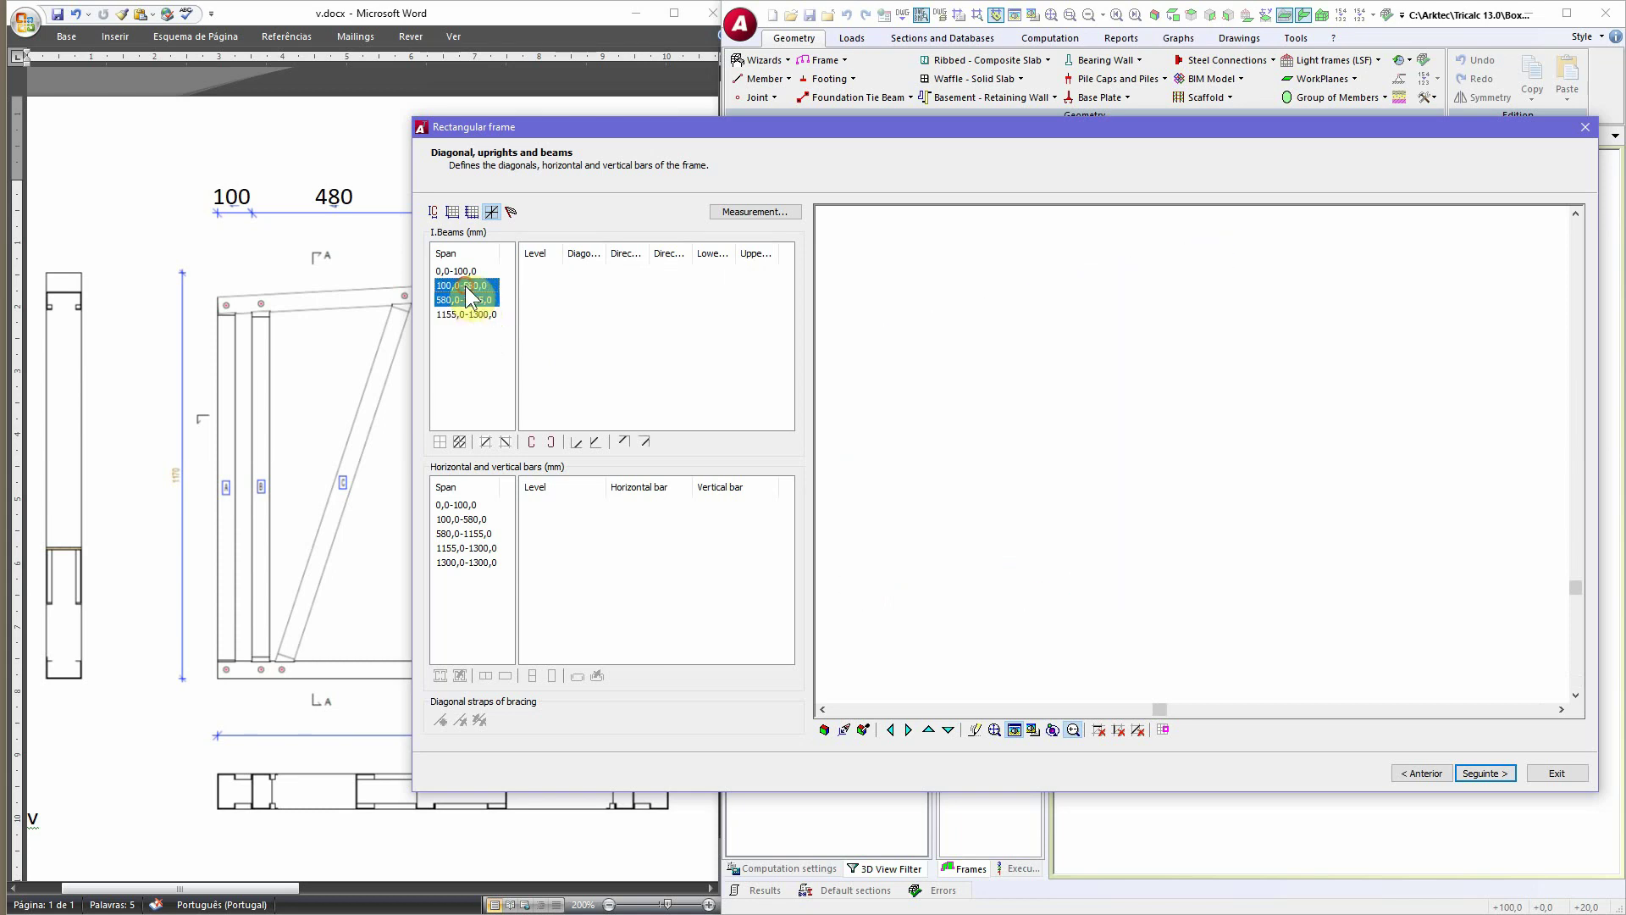
pyautogui.click(460, 444)
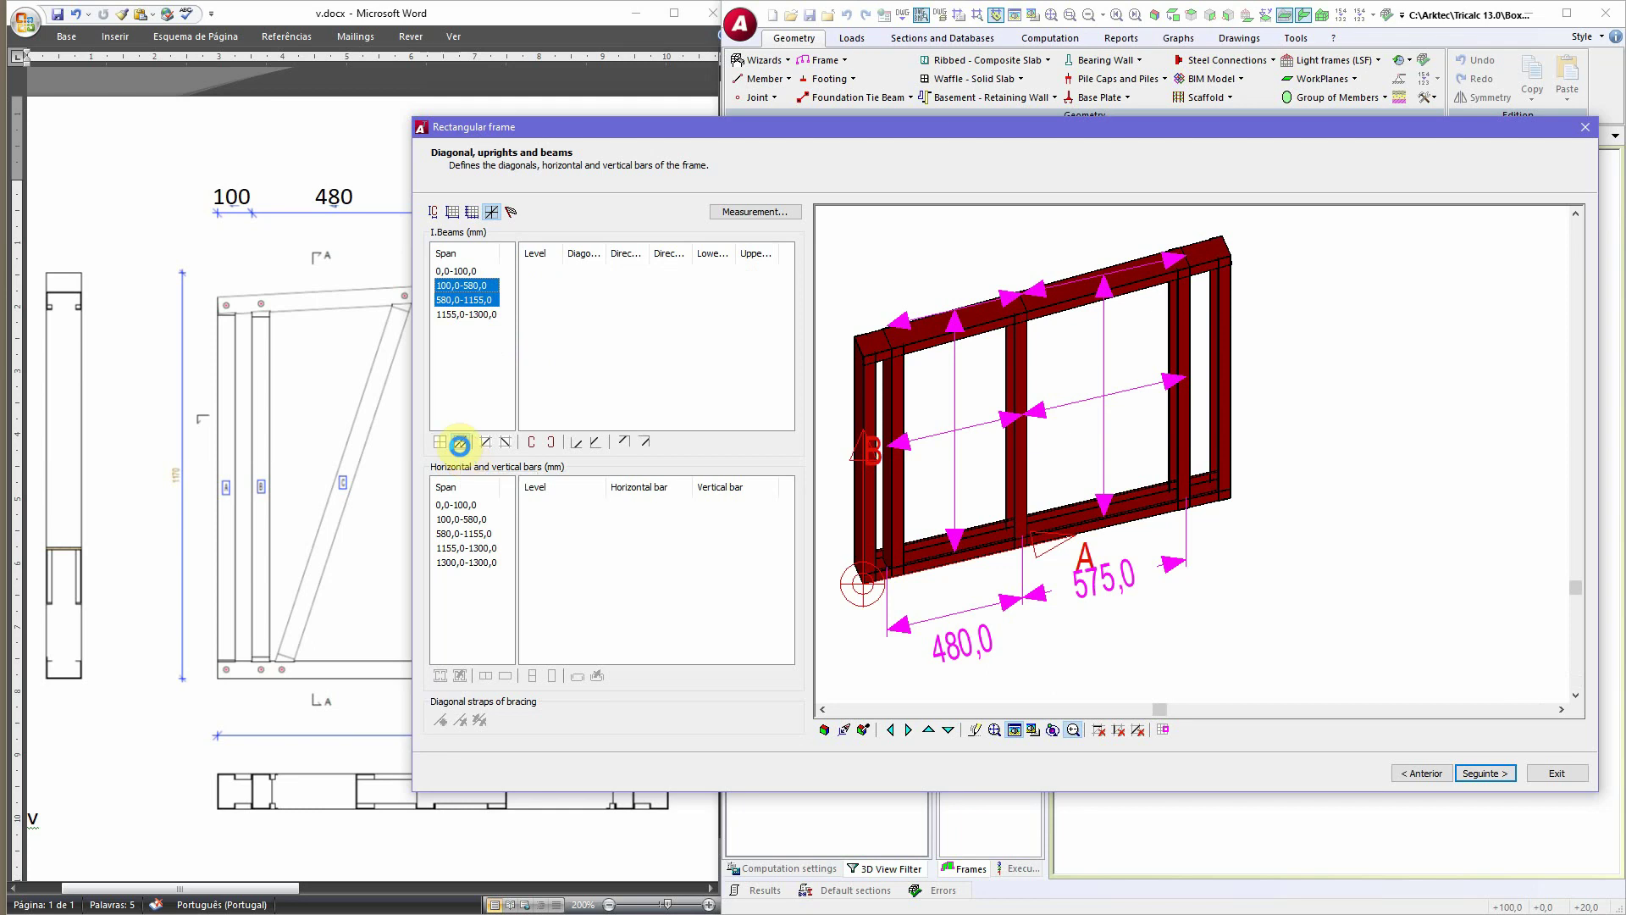
pyautogui.click(1202, 437)
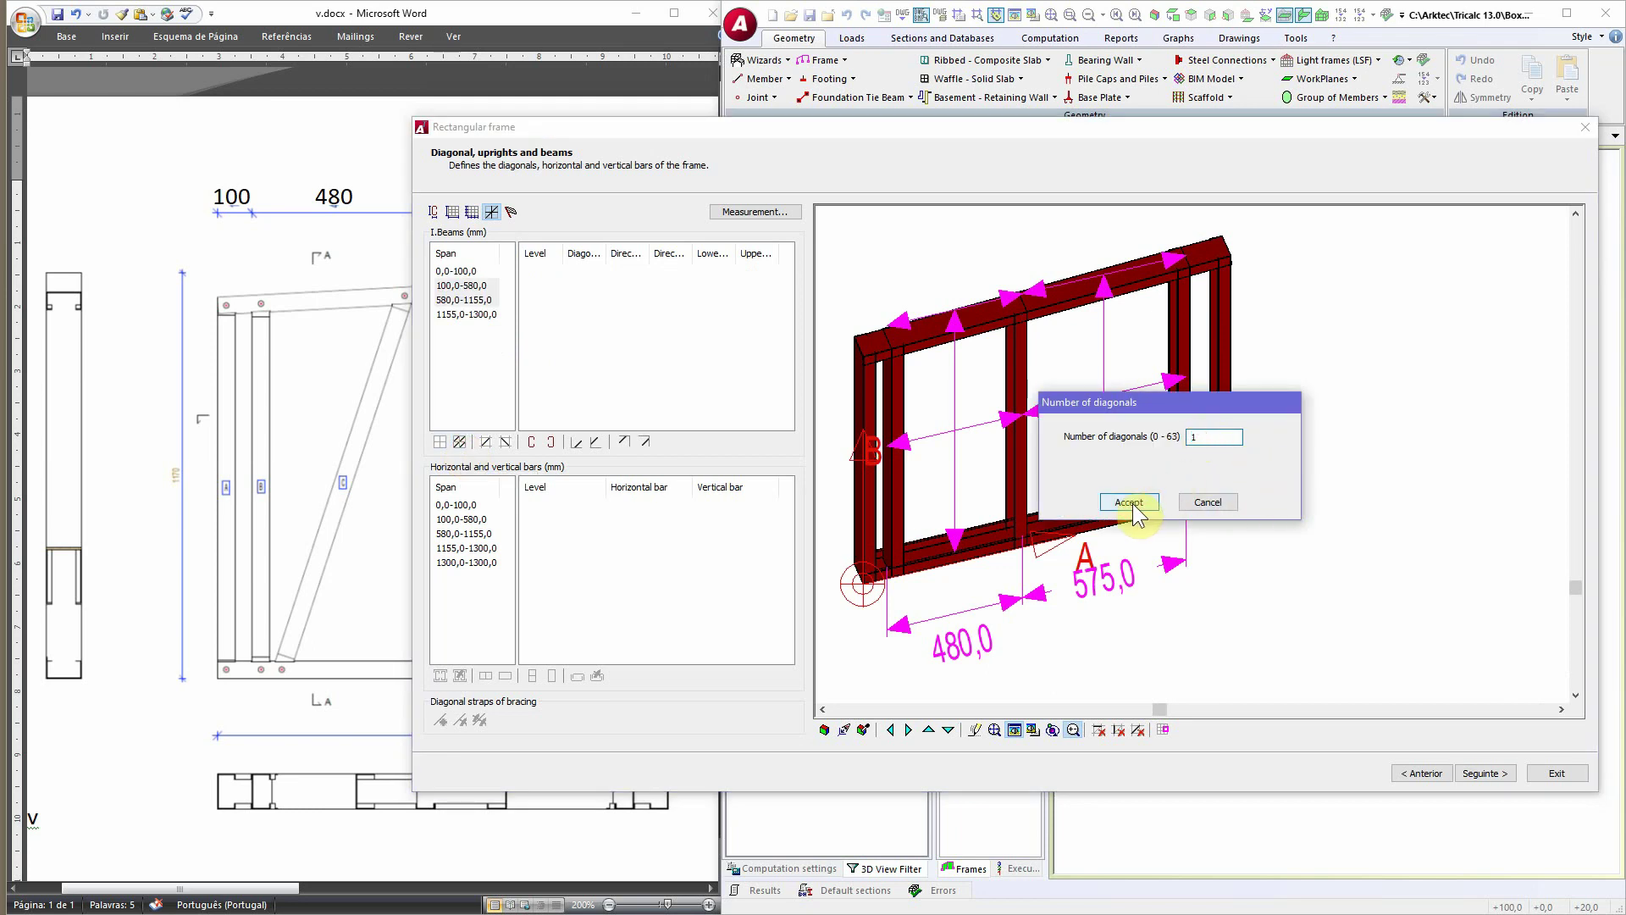
pyautogui.click(1130, 503)
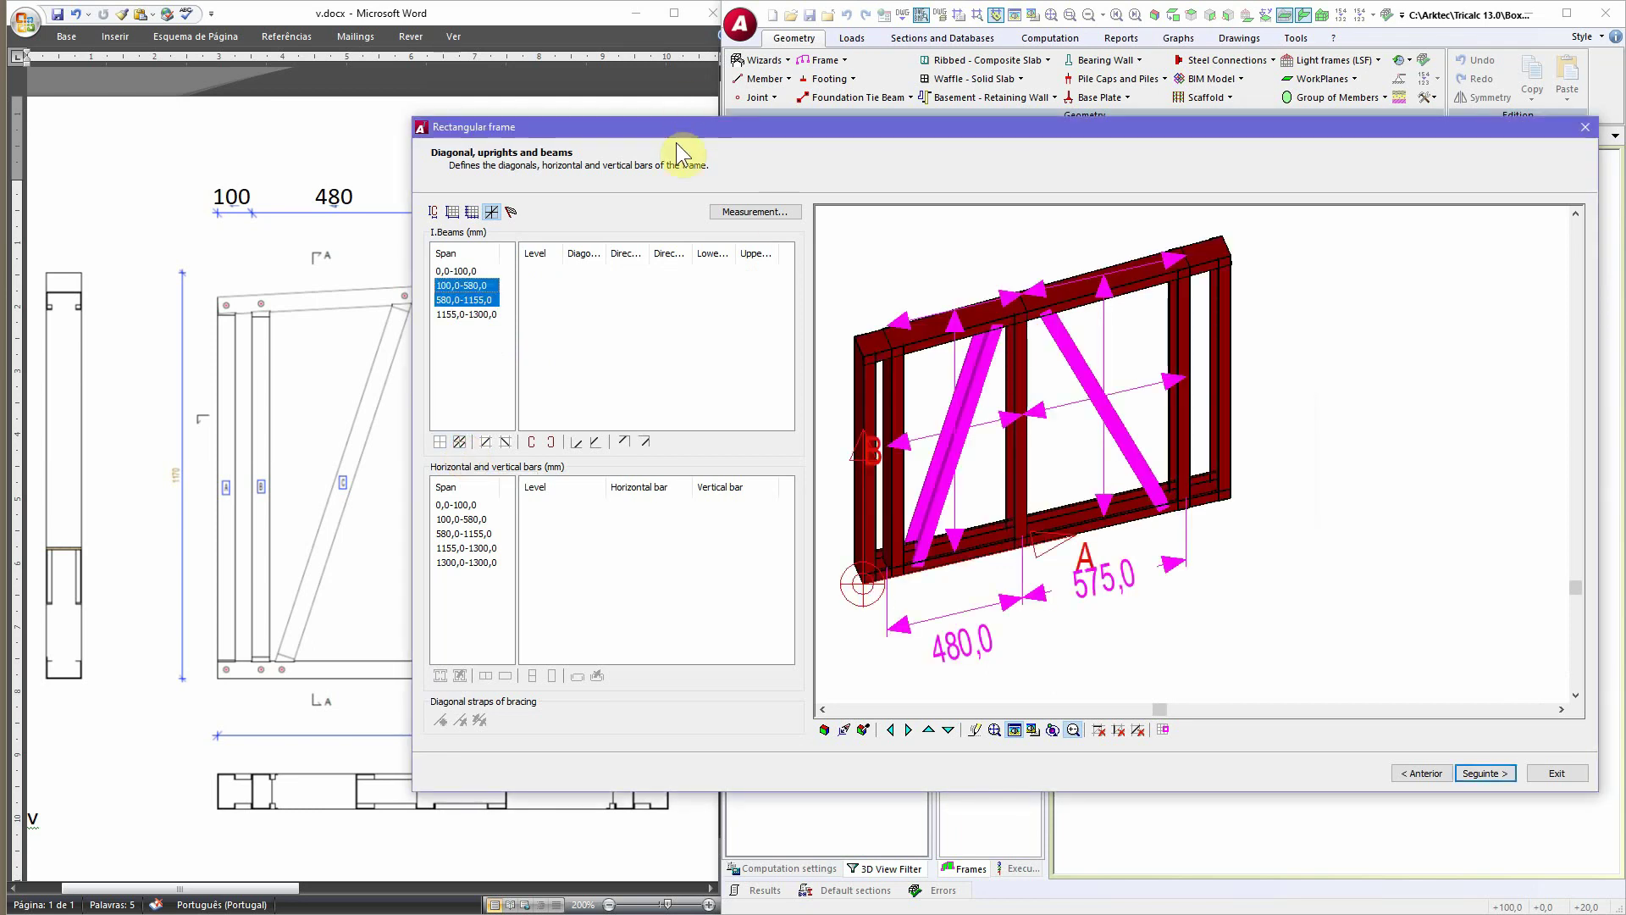
# Step: Try the opposite inclination for the diagonal in the 580–1155 mm span and restore the inclination matching the reference drawing
pyautogui.moveTo(688, 128); pyautogui.dragTo(836, 114)
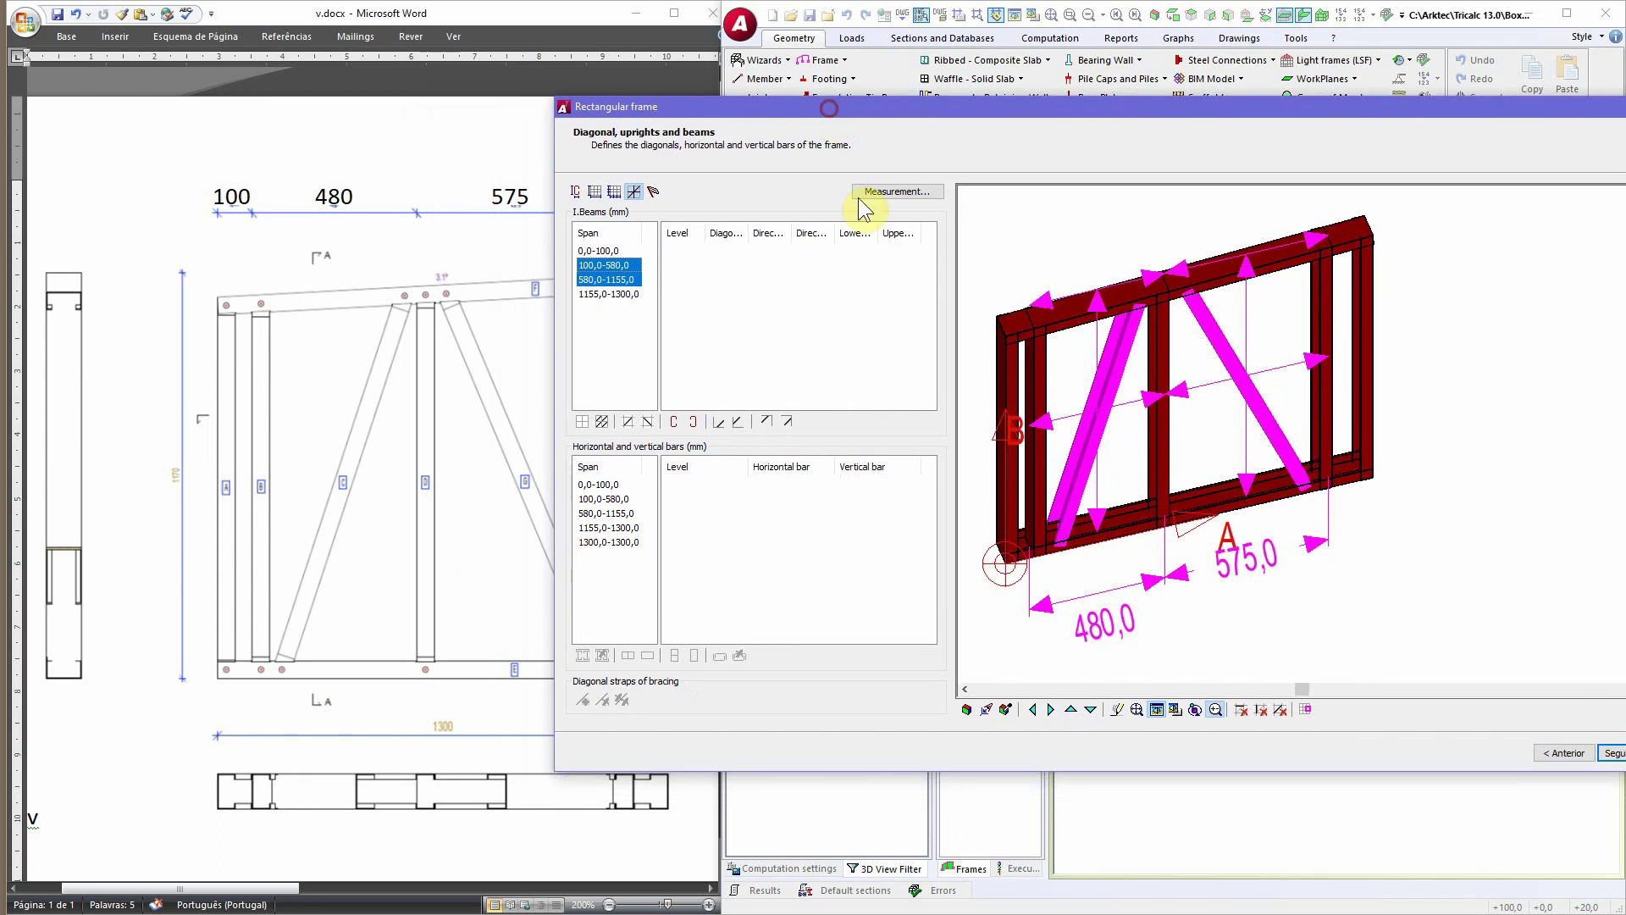
pyautogui.click(608, 281)
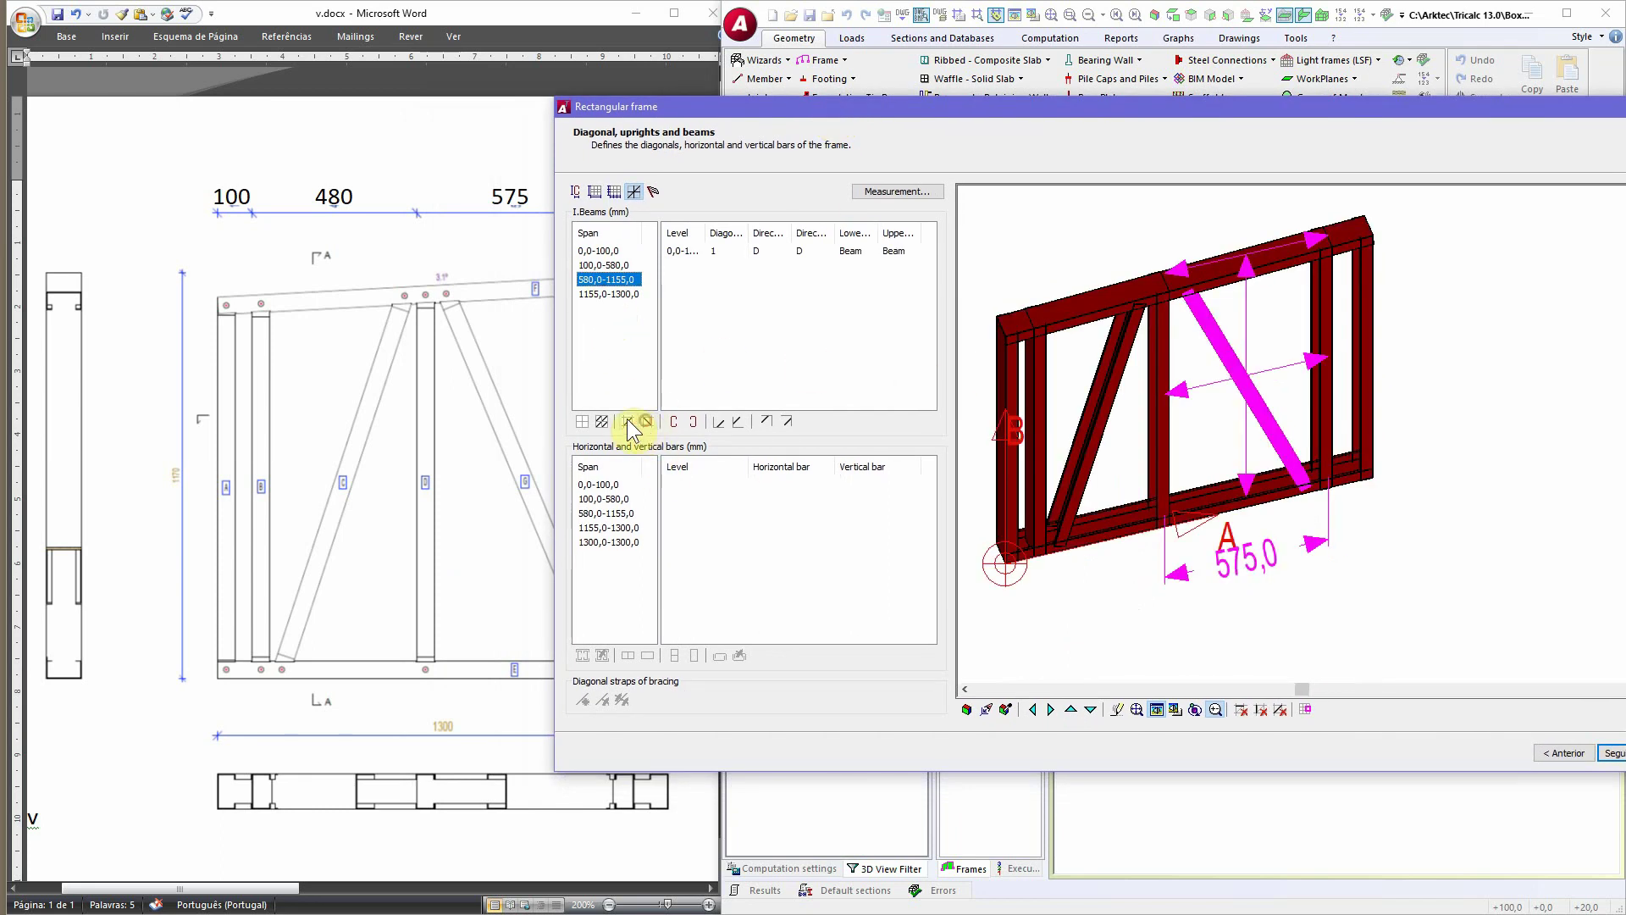
pyautogui.click(627, 420)
pyautogui.click(647, 421)
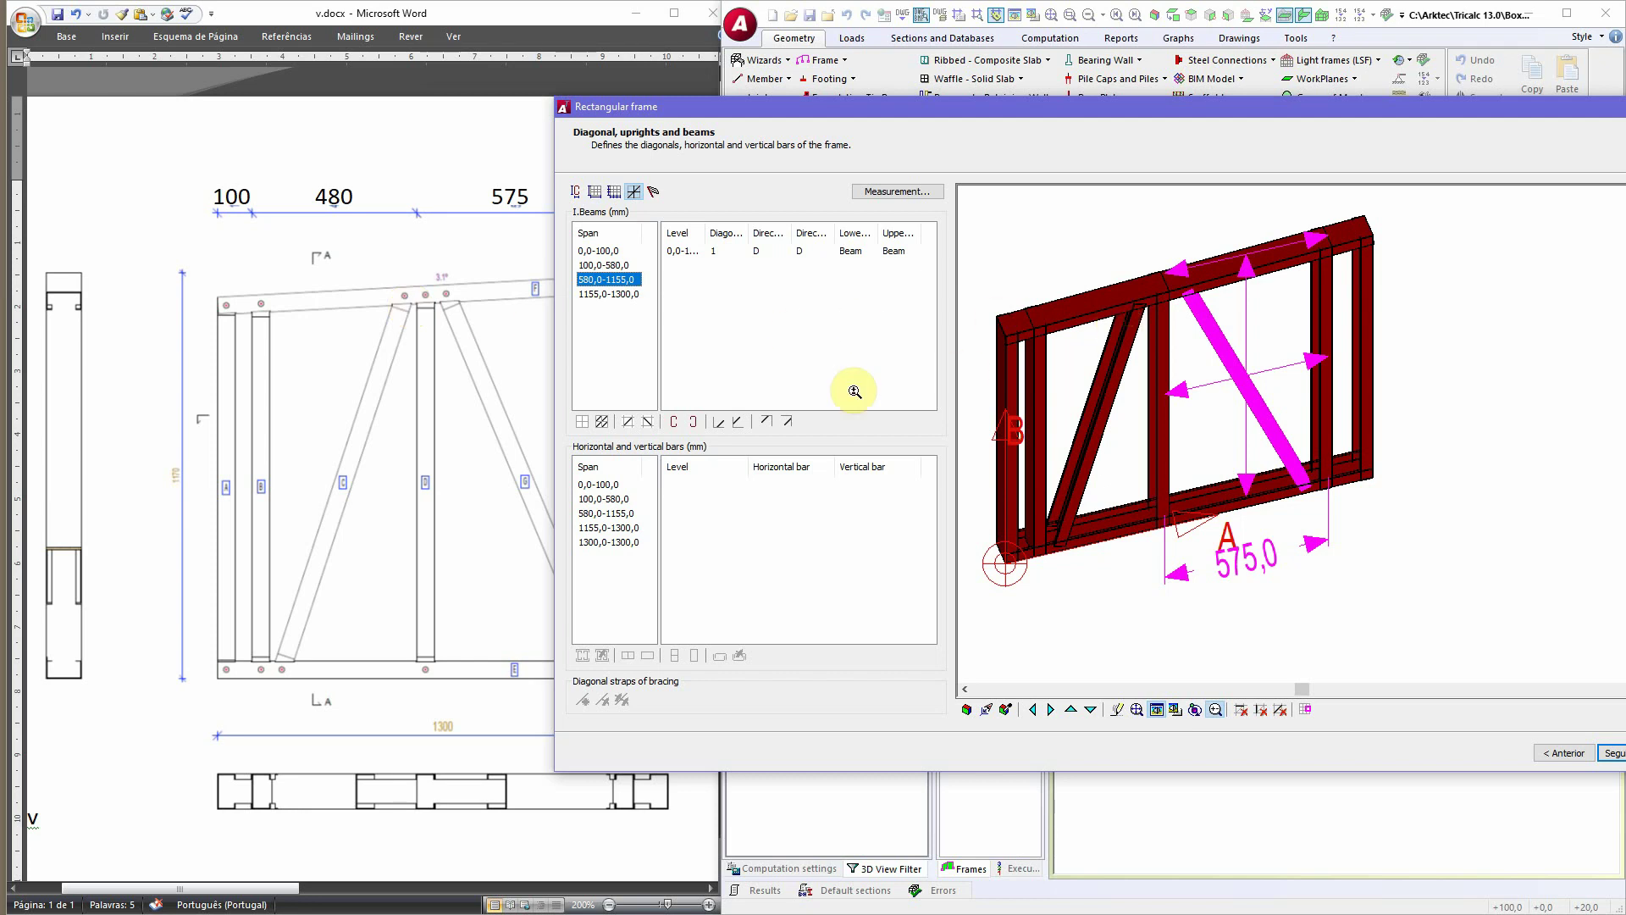
# Step: Try supporting the lower end of the 580–1155 mm span's diagonal on the post, and return that support to the beam
pyautogui.click(736, 423)
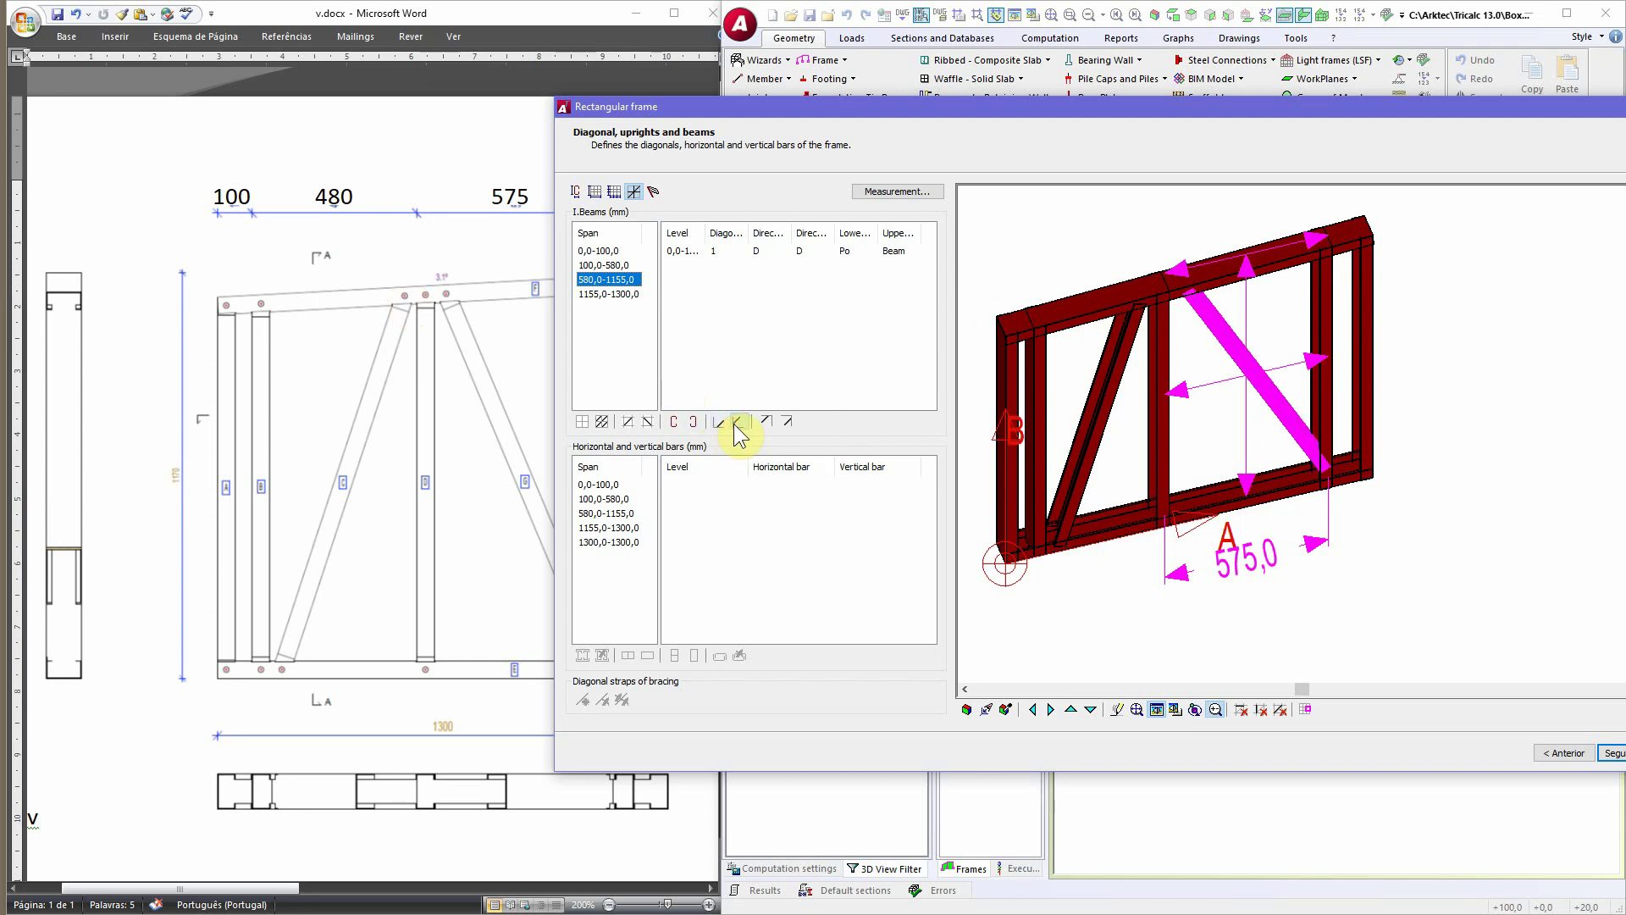
pyautogui.scroll(2, 1337, 463)
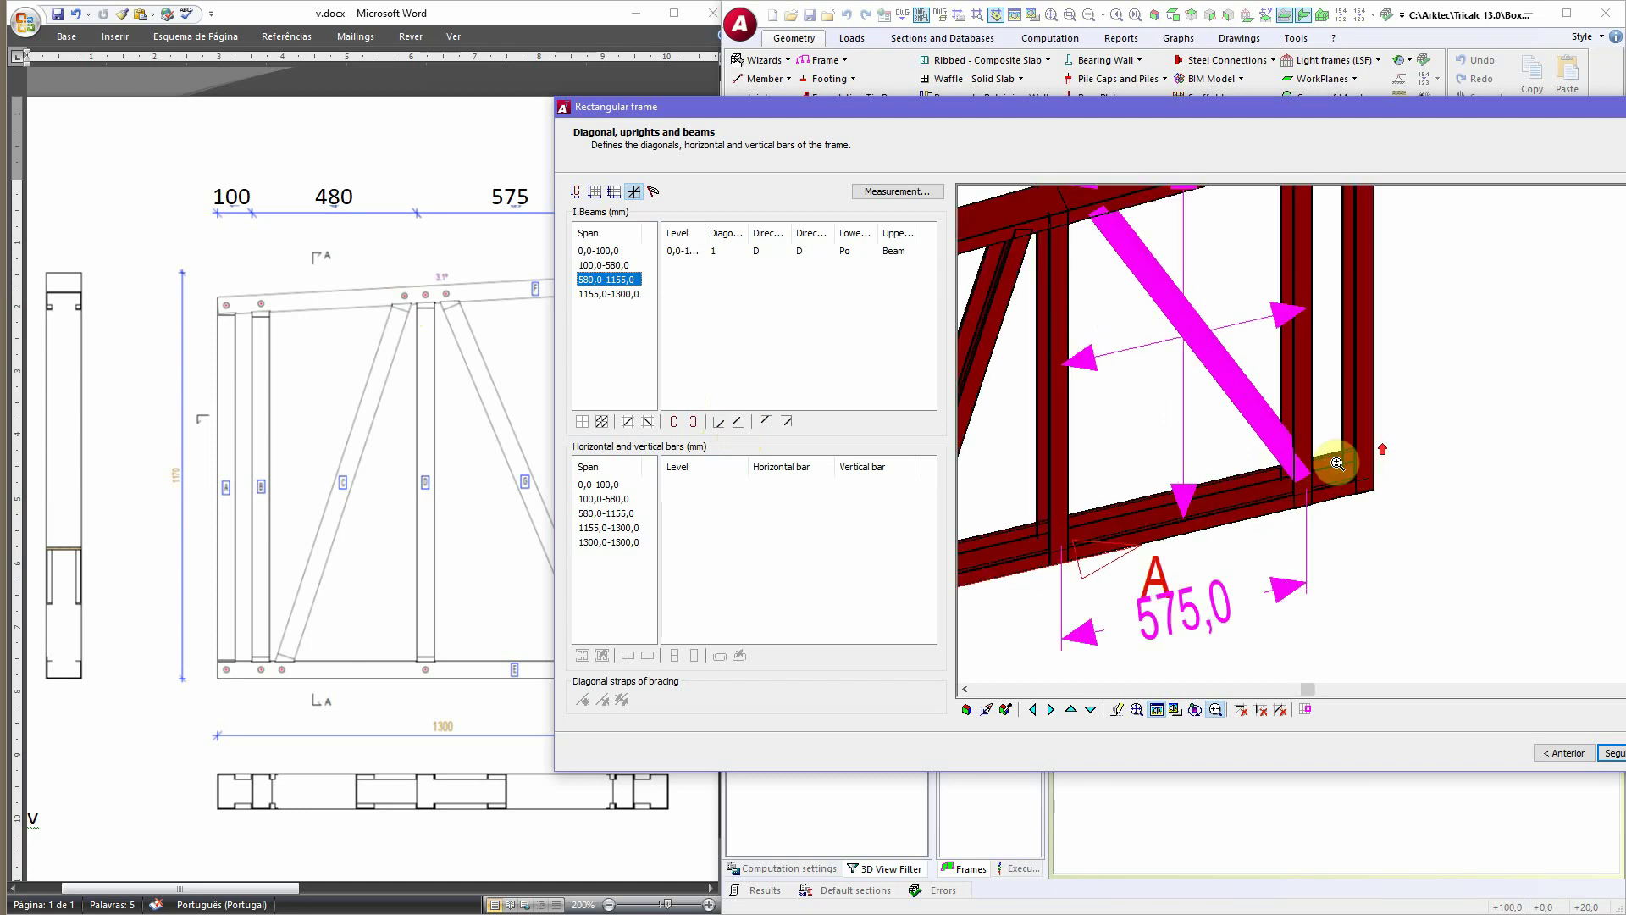
pyautogui.scroll(1, 1297, 487)
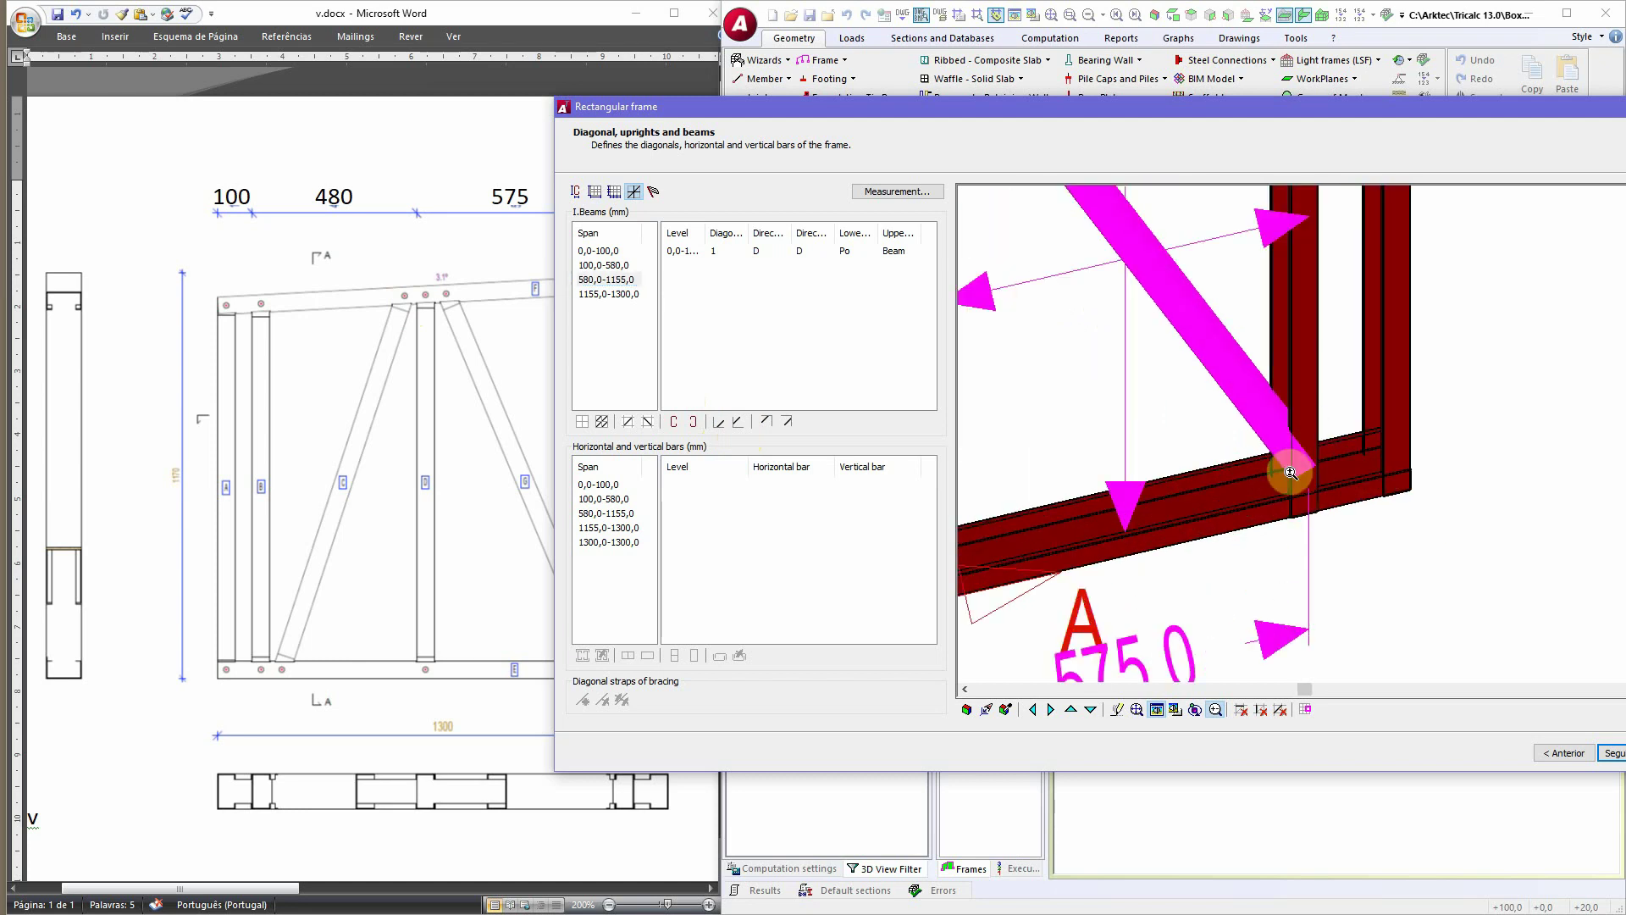
pyautogui.click(717, 422)
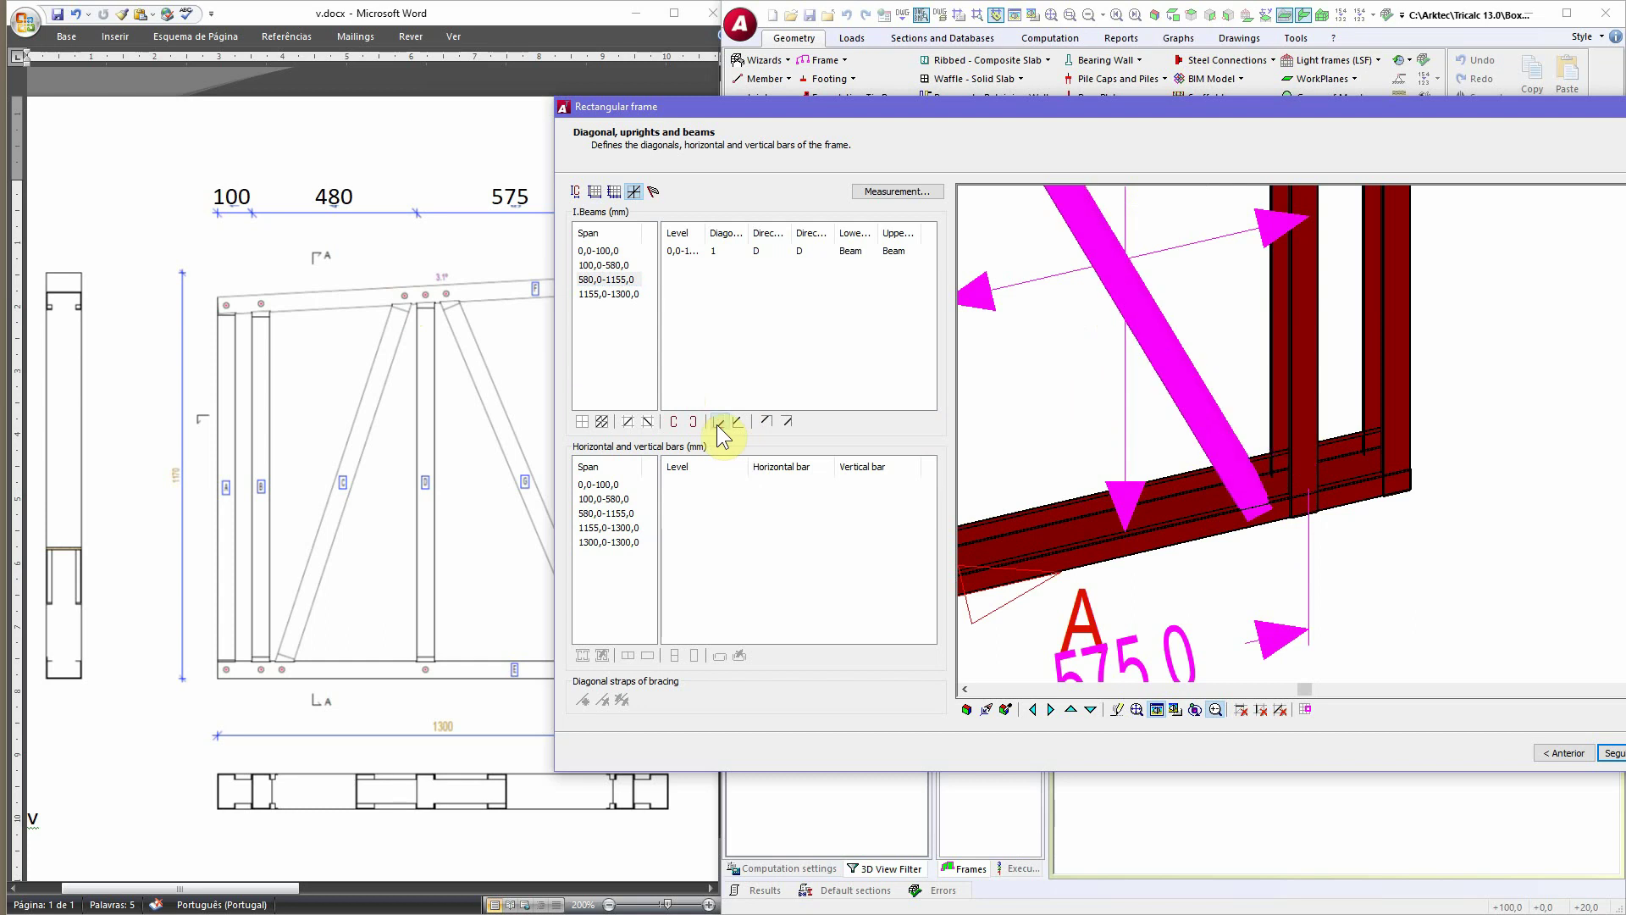
pyautogui.click(746, 422)
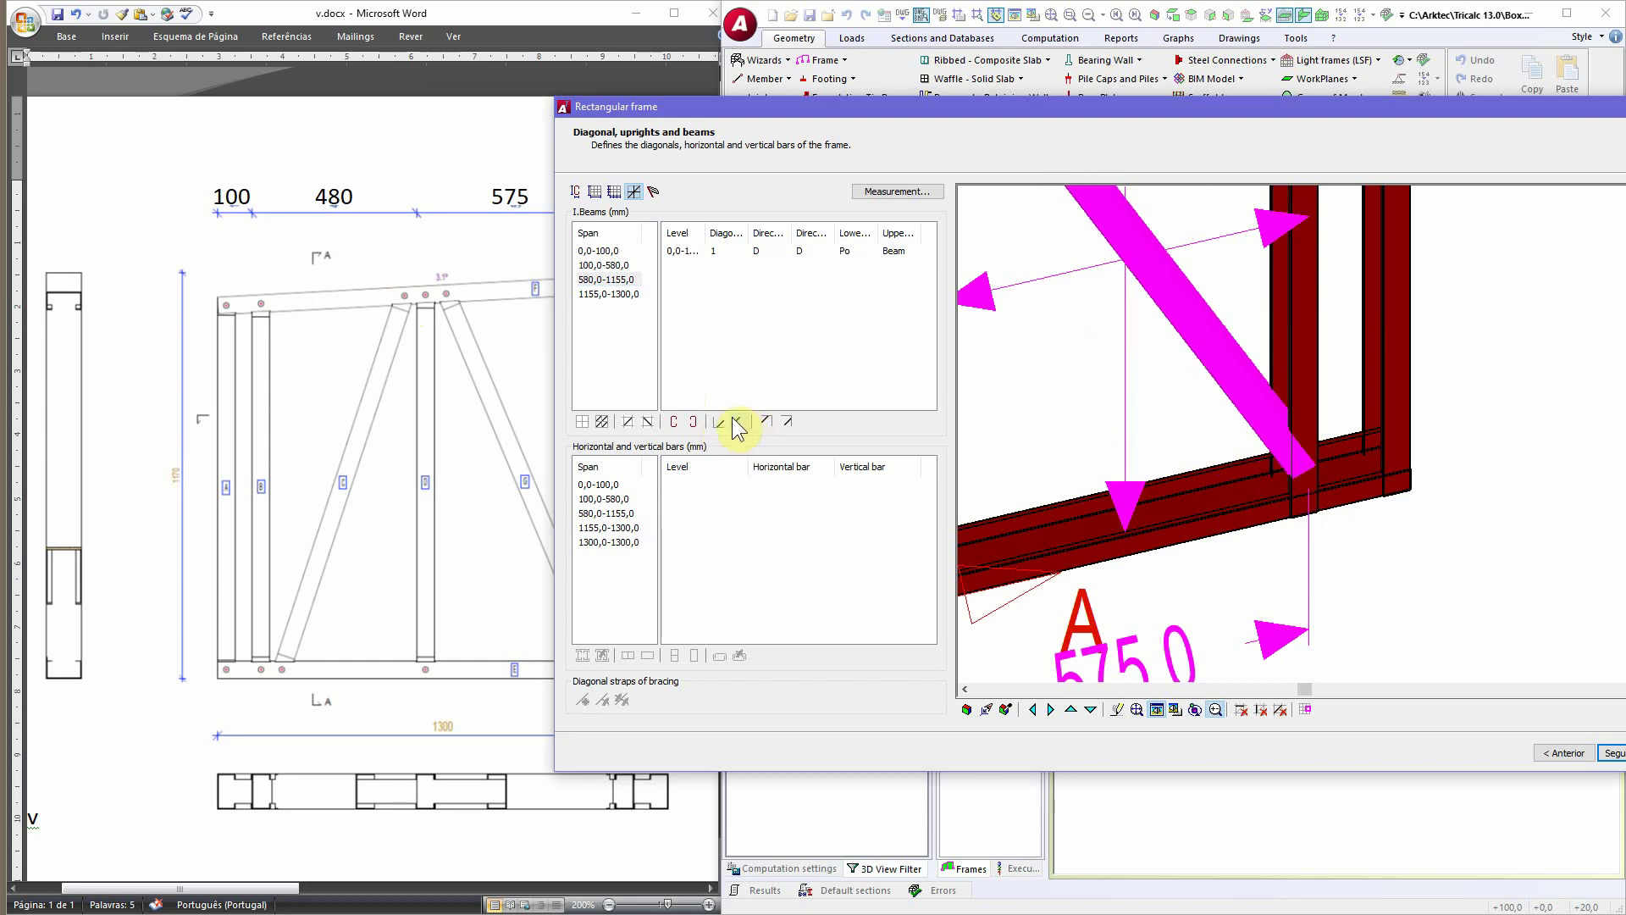
pyautogui.click(719, 422)
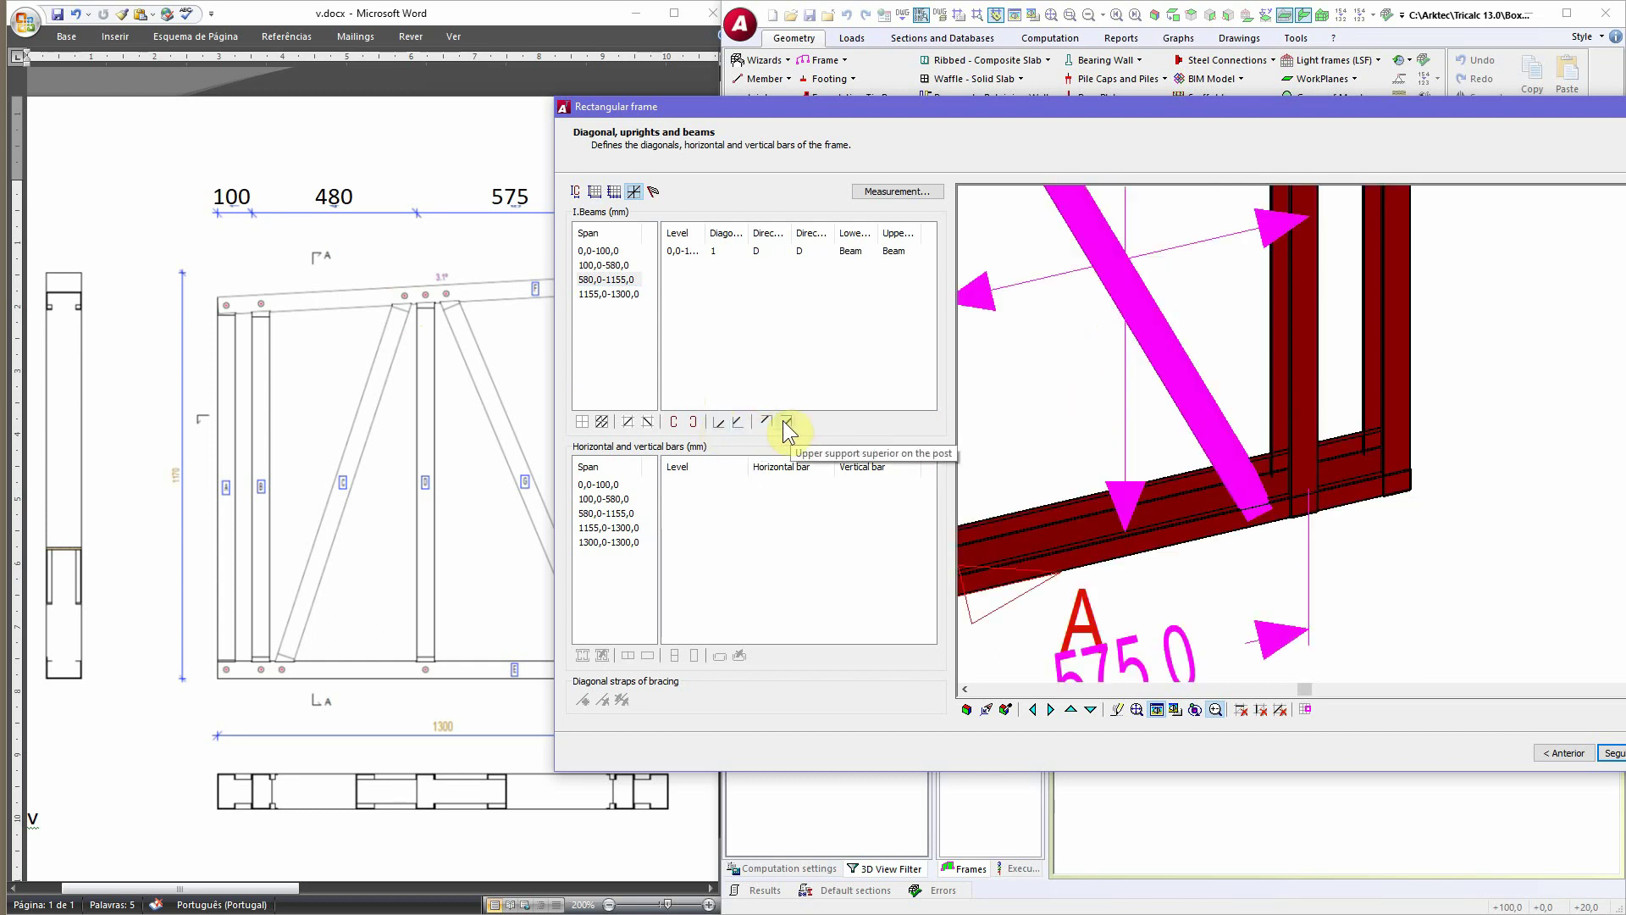
# Step: Reverse the profile direction of the diagonal in the 100–580 mm span to D and check it from another angle
pyautogui.scroll(-3, 1108, 435)
pyautogui.moveTo(1097, 422); pyautogui.dragTo(1114, 472, button='middle')
pyautogui.scroll(5, 1101, 471)
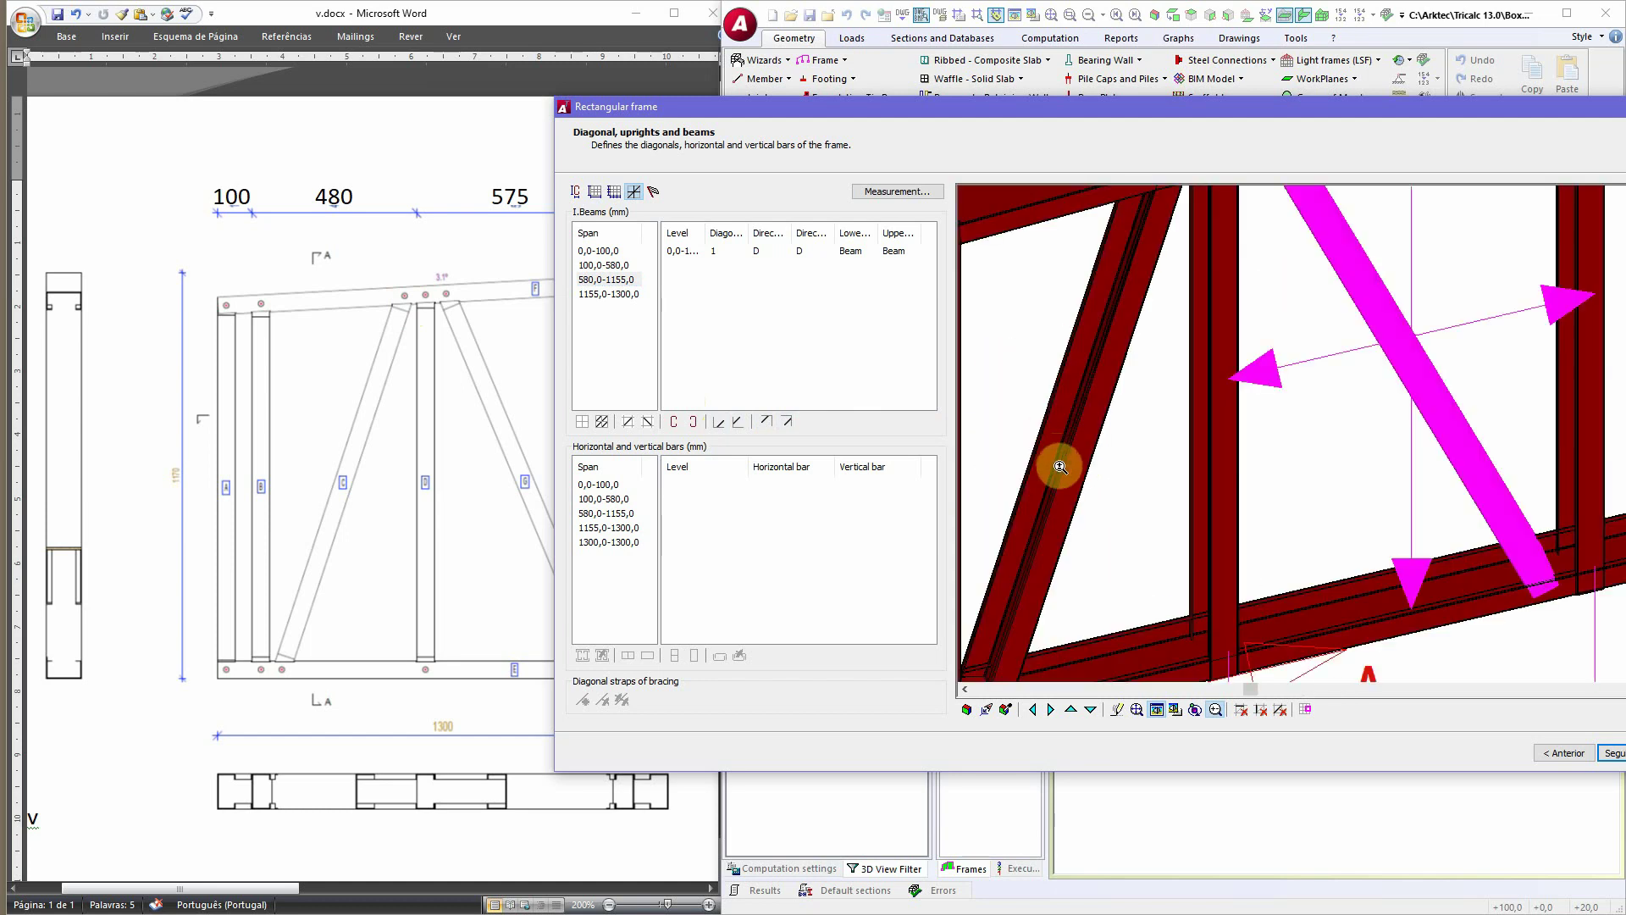
pyautogui.scroll(-5, 1033, 487)
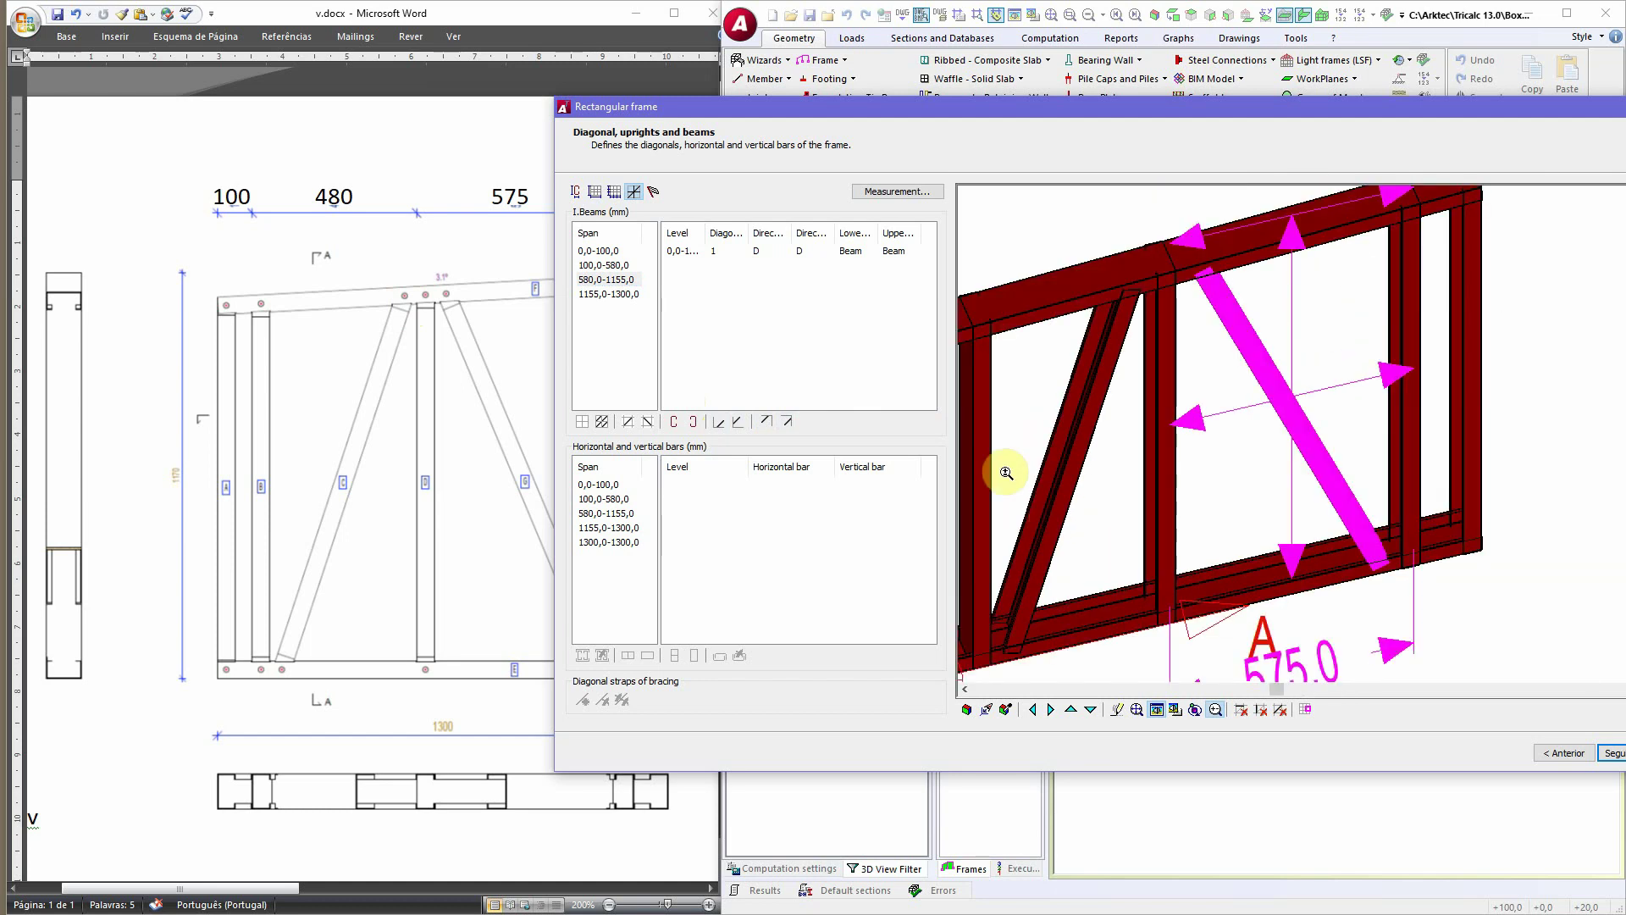
pyautogui.click(608, 265)
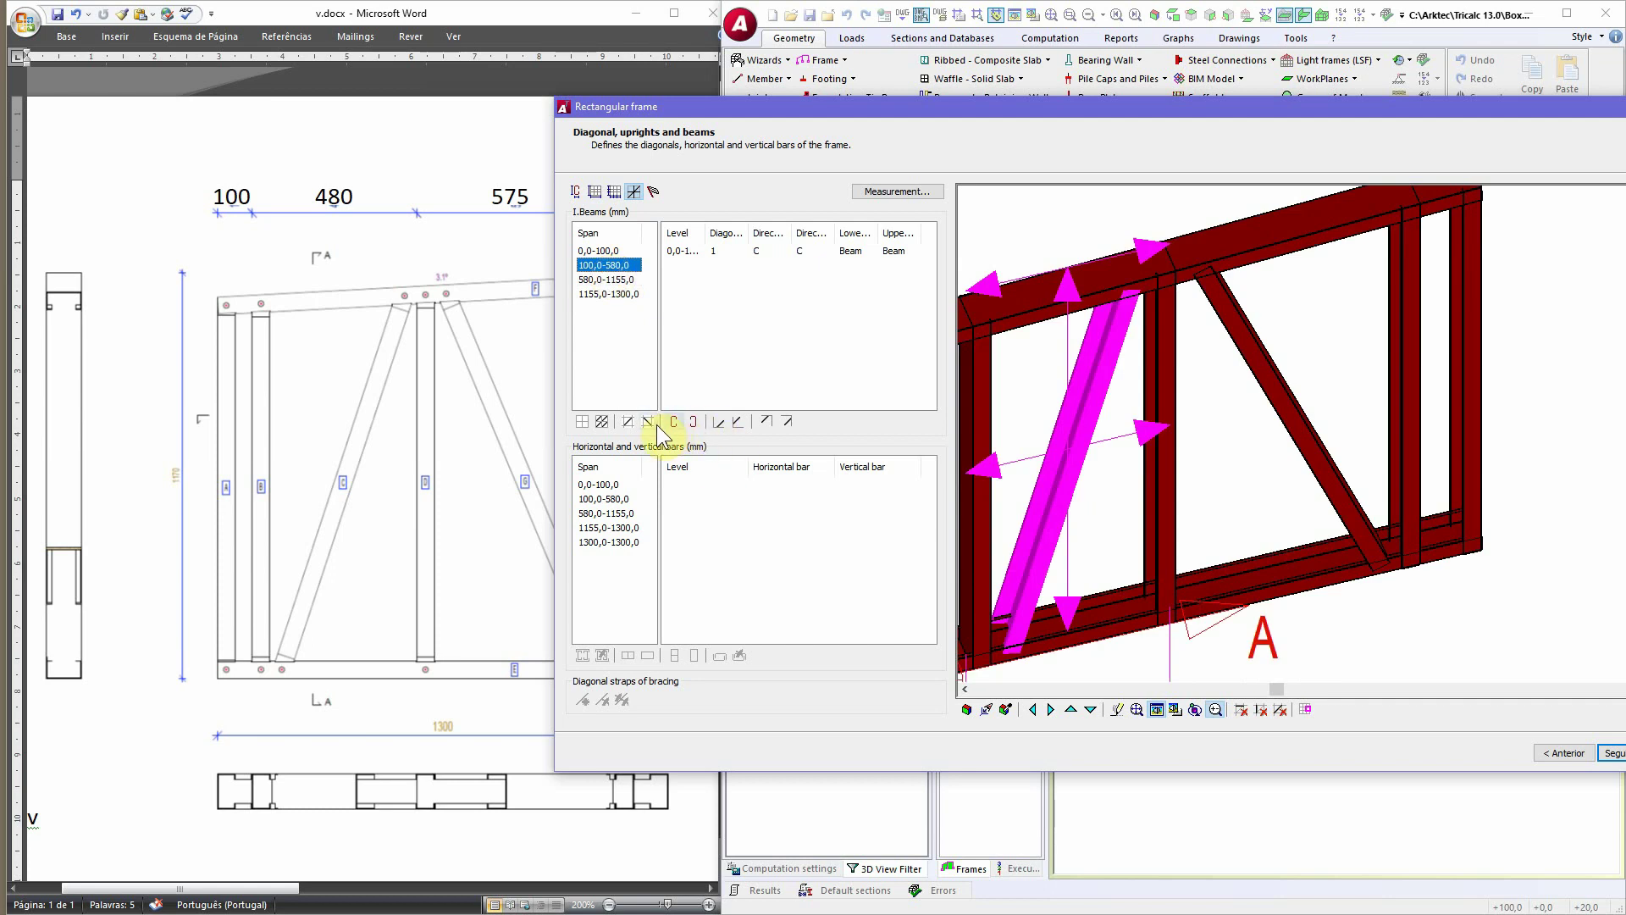
pyautogui.click(691, 422)
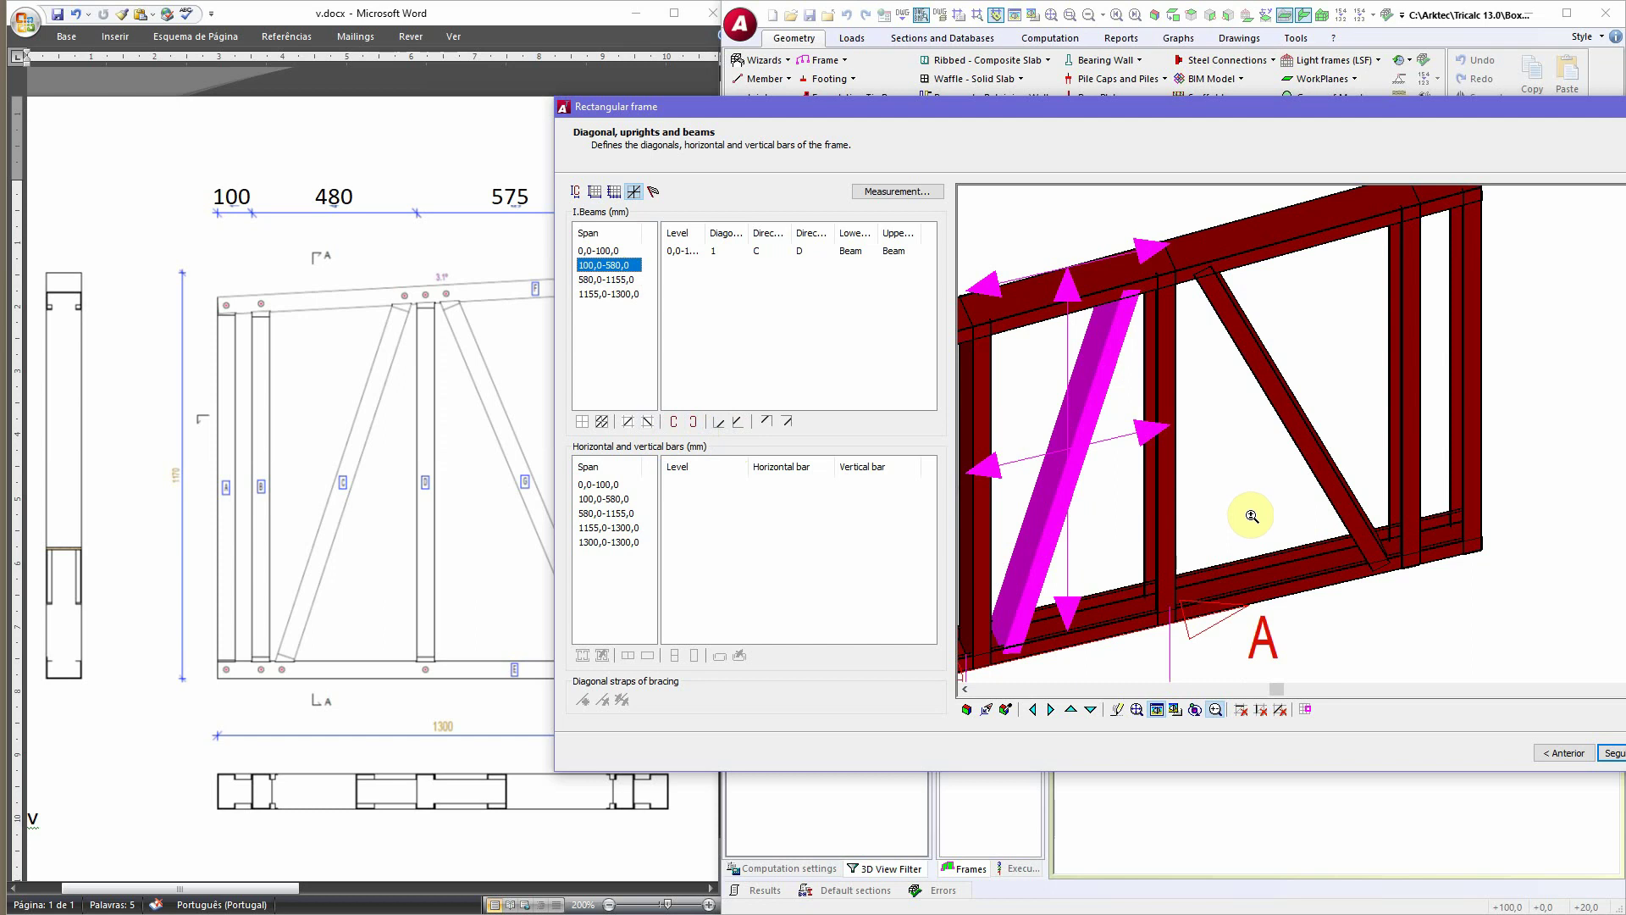
pyautogui.click(1035, 710)
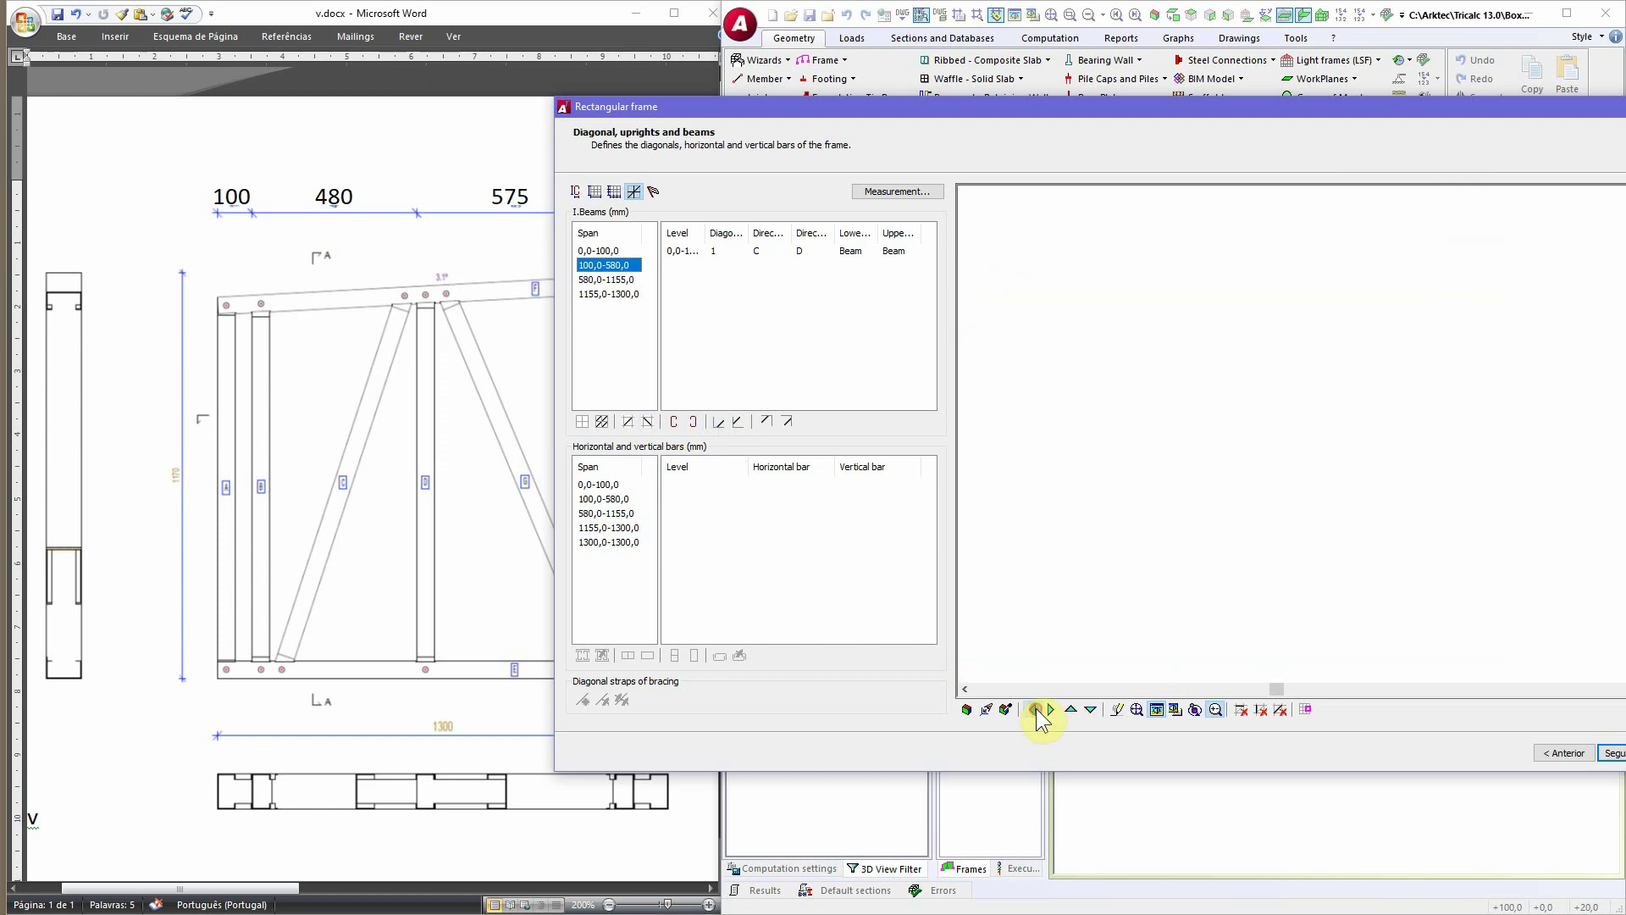
pyautogui.moveTo(1366, 542); pyautogui.dragTo(1375, 398, button='middle')
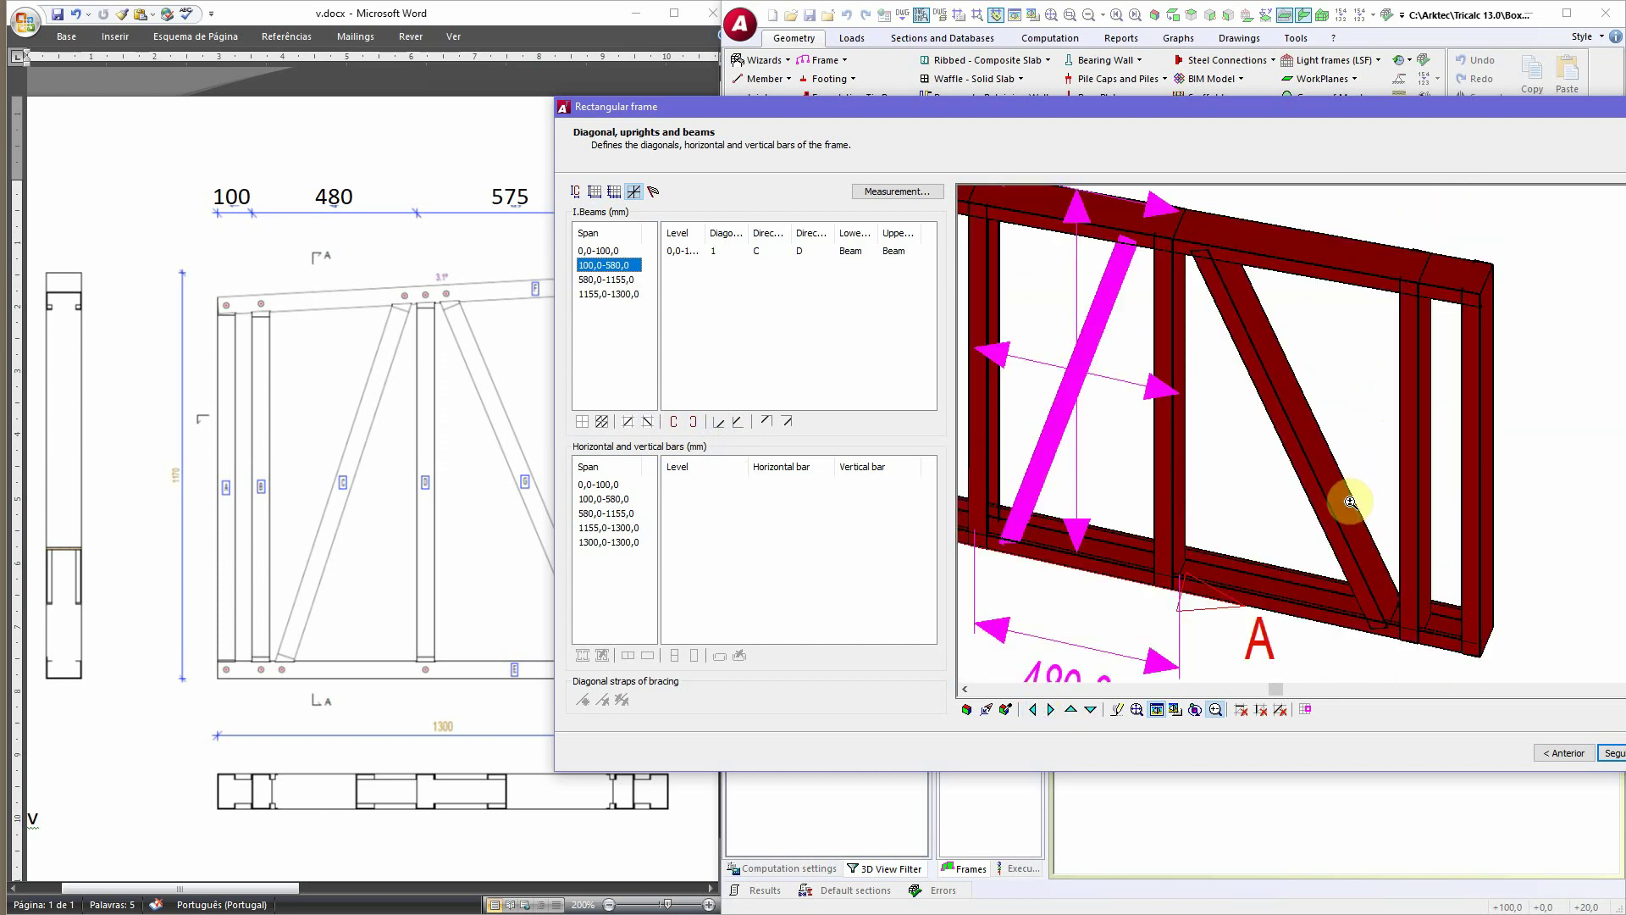
# Step: Finish the diagonals definition of the sloped frame and proceed to the additional insertion options
pyautogui.scroll(-2, 1307, 483)
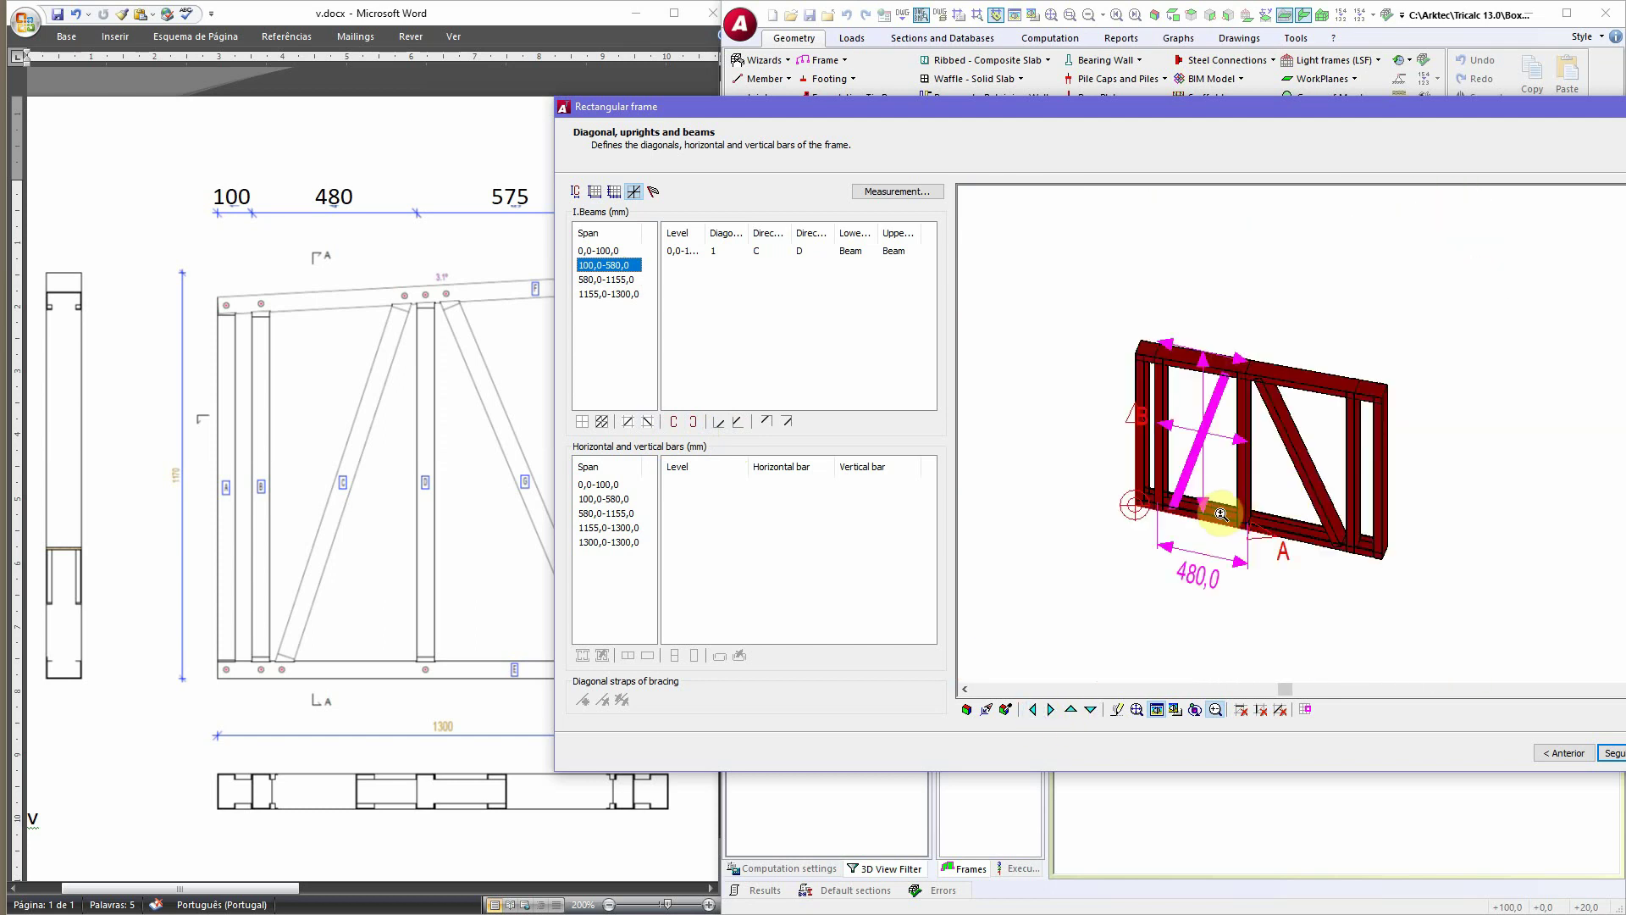
pyautogui.scroll(1, 1270, 508)
pyautogui.click(1270, 508)
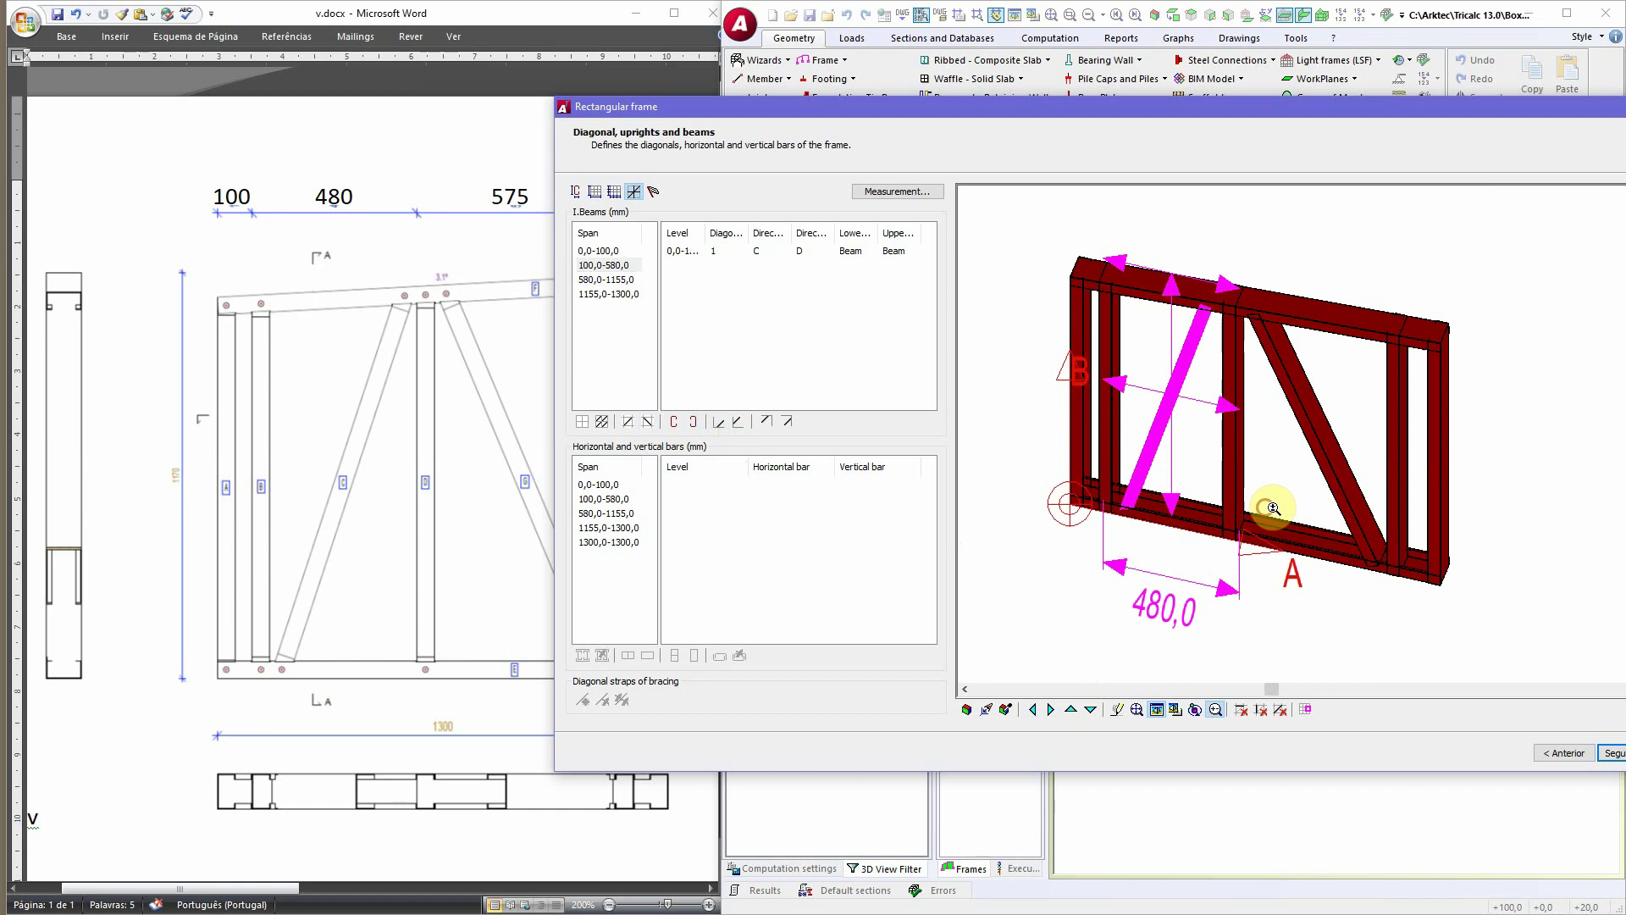
pyautogui.click(965, 709)
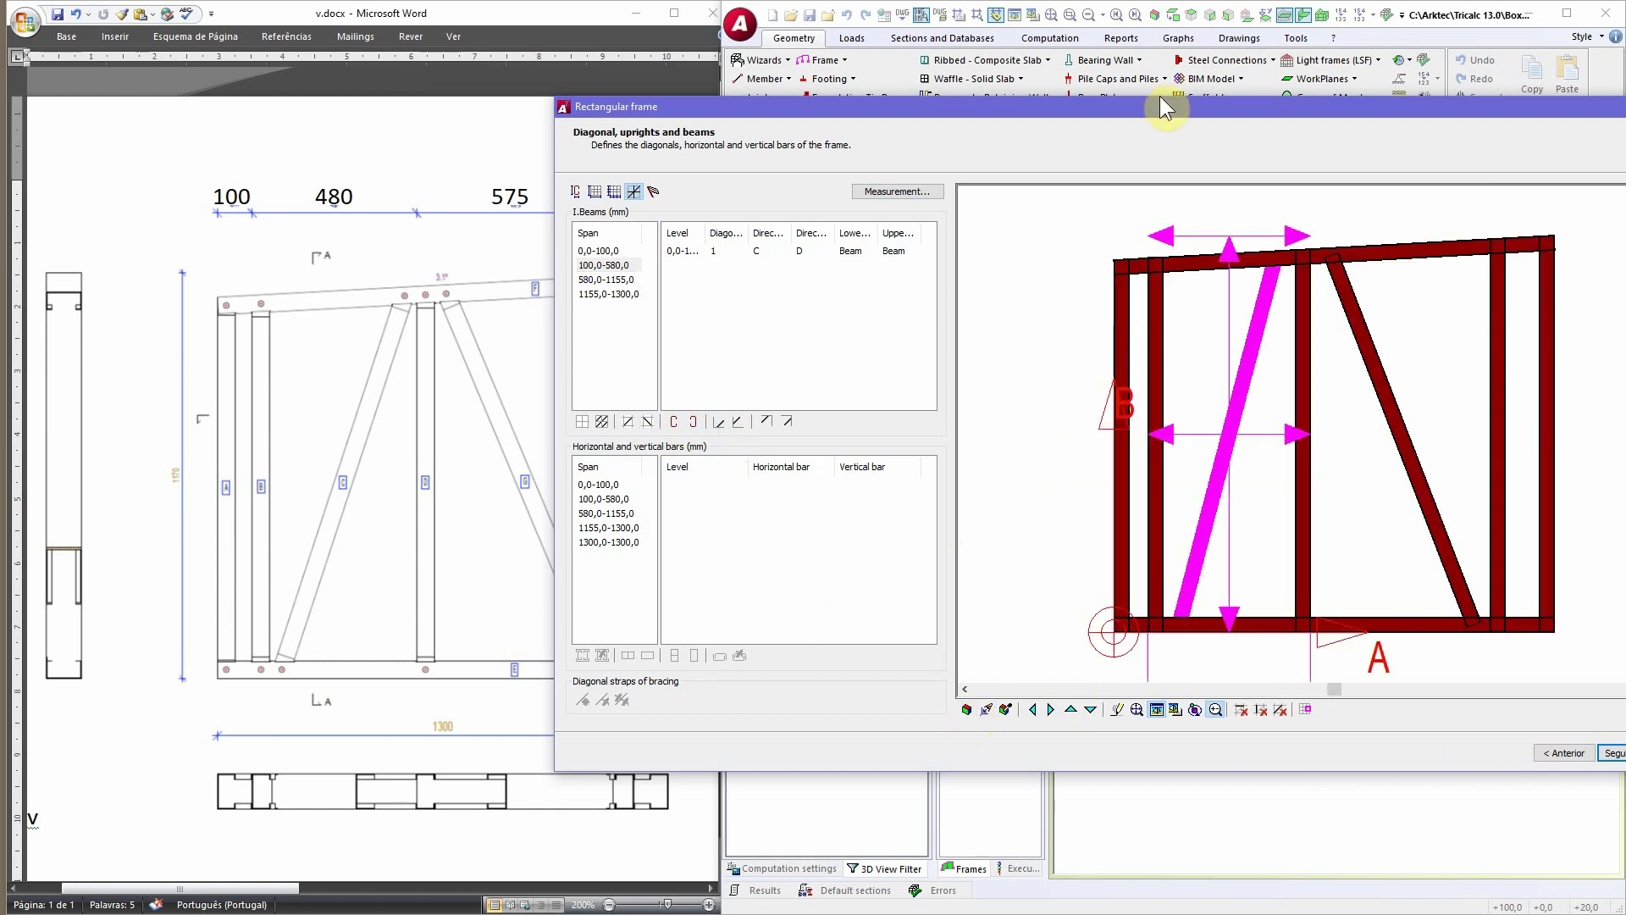
pyautogui.moveTo(1167, 107); pyautogui.dragTo(1076, 103)
pyautogui.click(1535, 749)
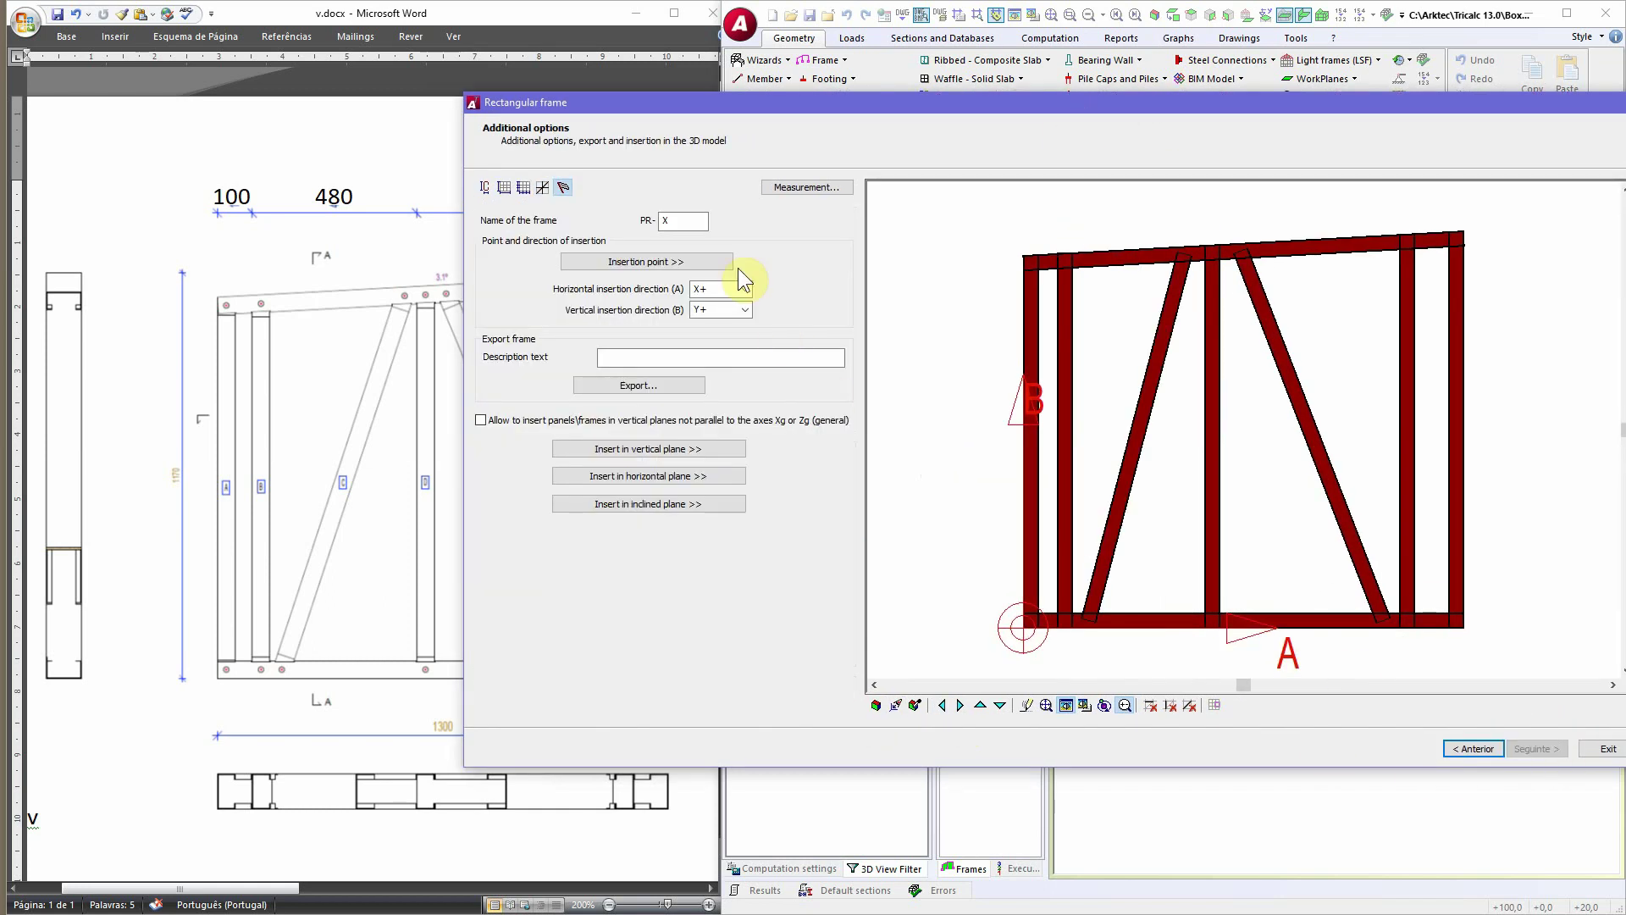
# Step: Move the frame's insertion point to the rear lower corner of the end post at the origin
pyautogui.click(664, 258)
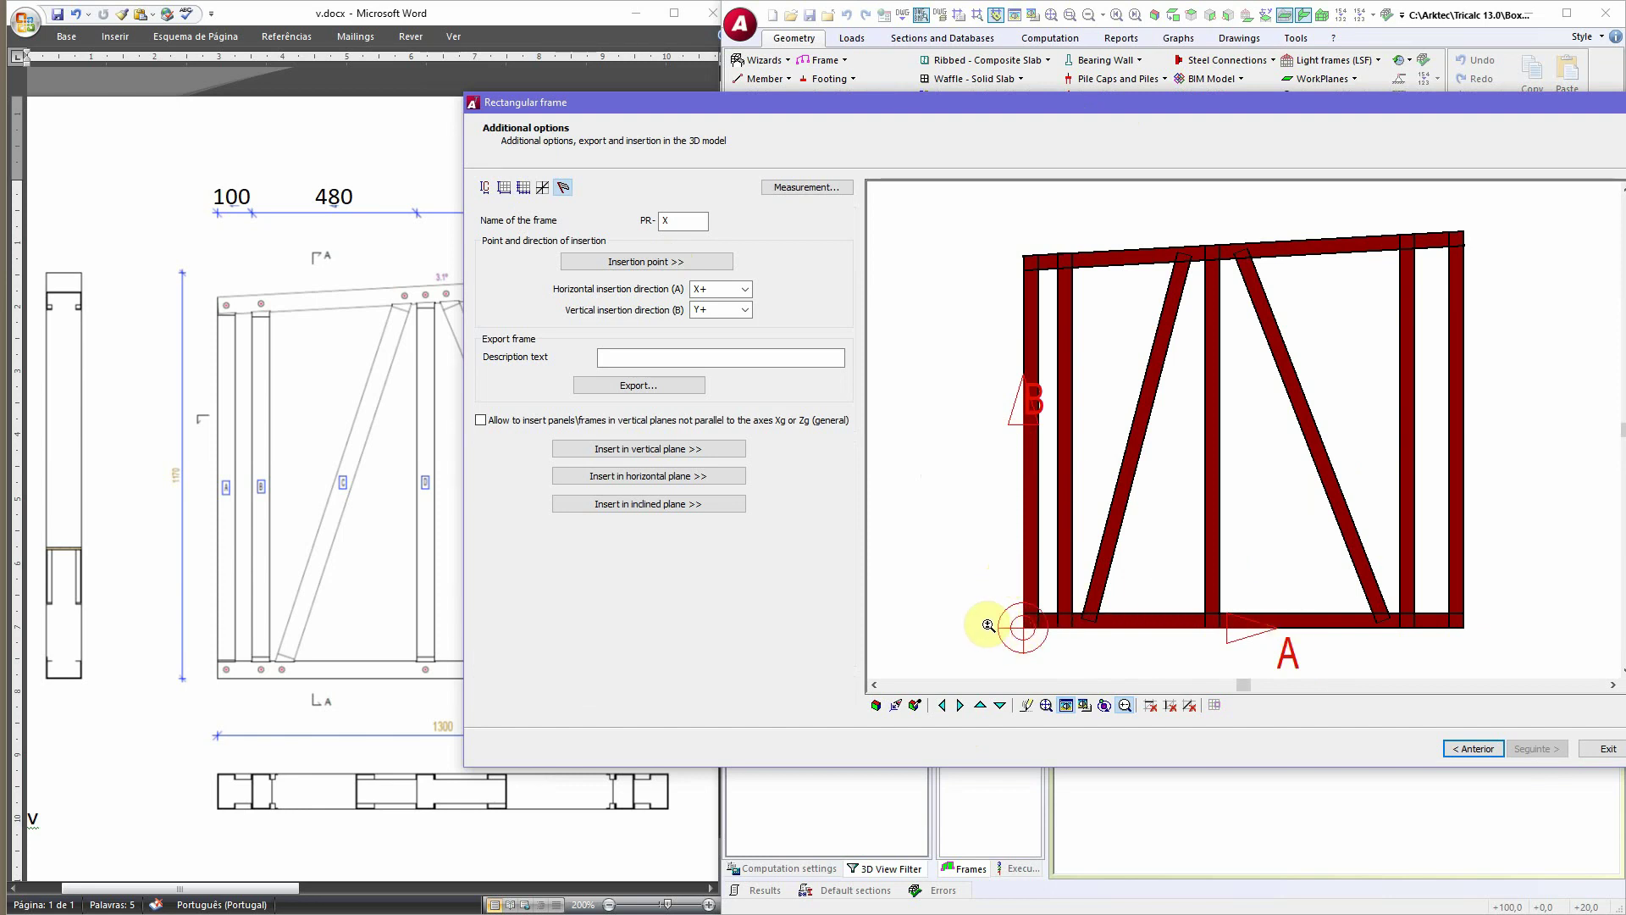
pyautogui.click(1104, 704)
pyautogui.moveTo(1027, 575); pyautogui.dragTo(1052, 651)
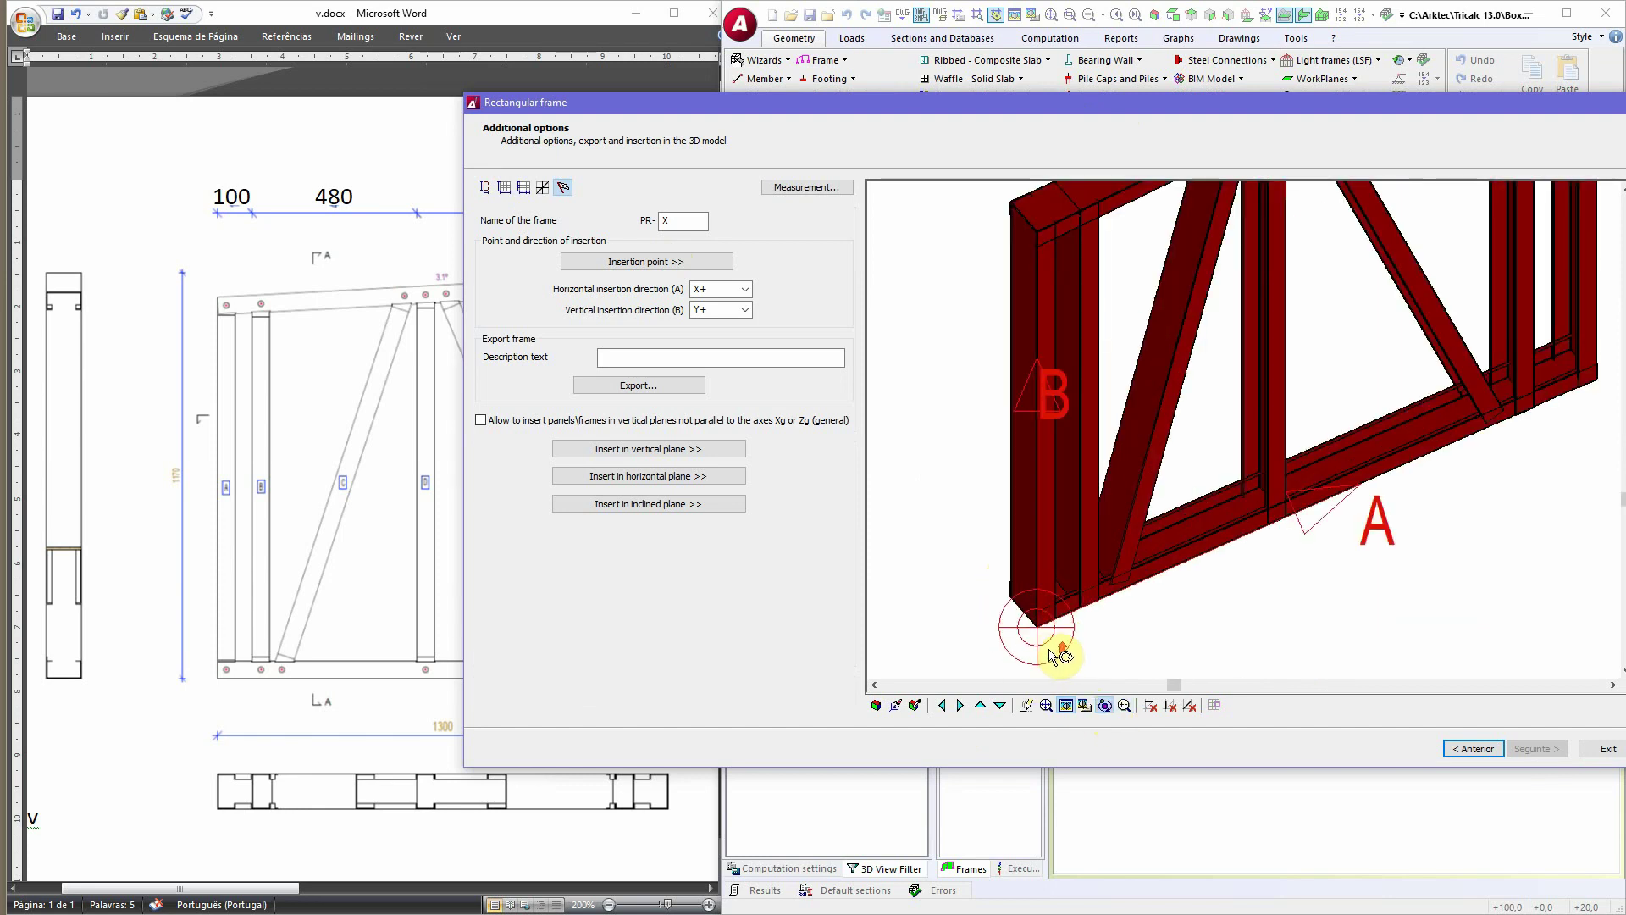
pyautogui.click(724, 261)
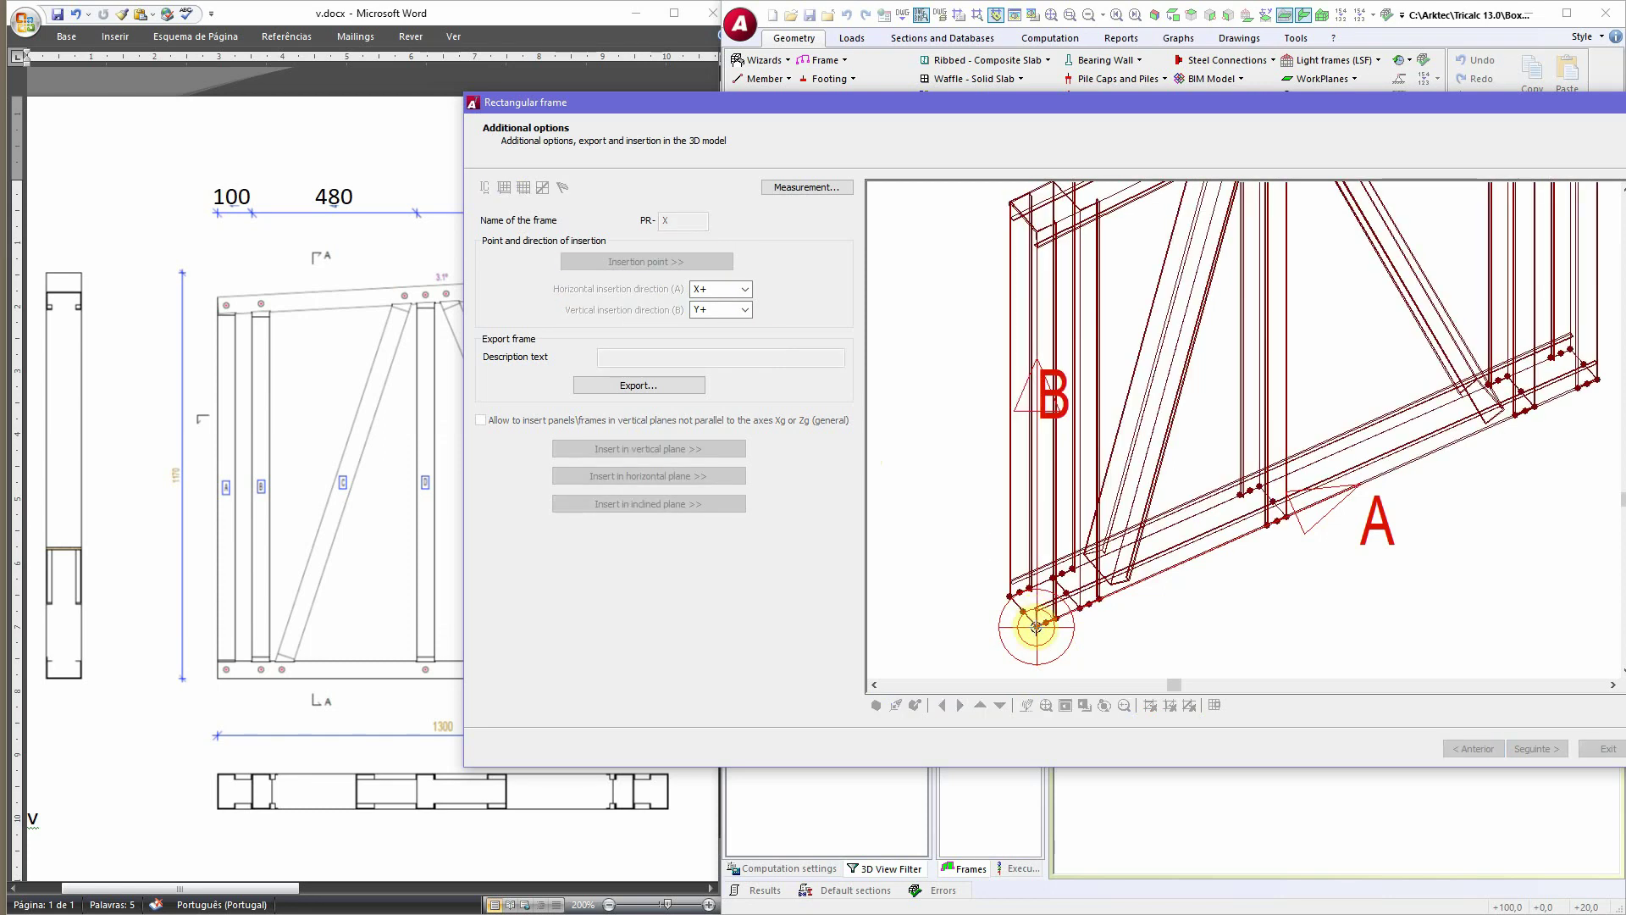
pyautogui.click(1005, 595)
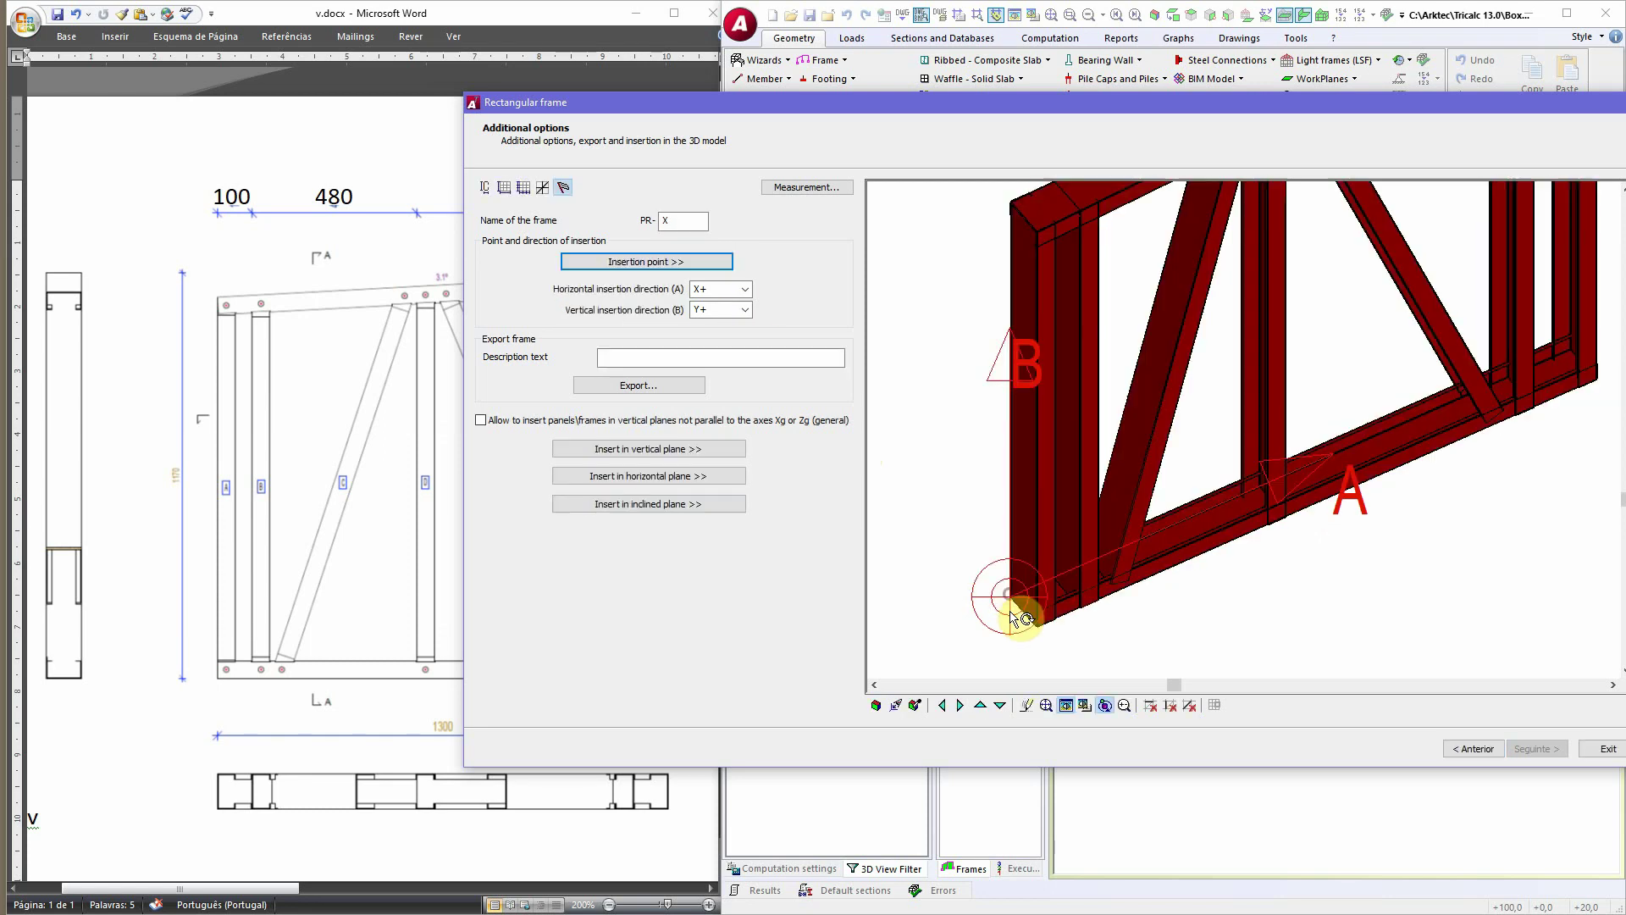
# Step: Start inserting the frame in a vertical plane, with the modular grid division set to 50 cm and the grid and its snapping turned on
pyautogui.click(643, 448)
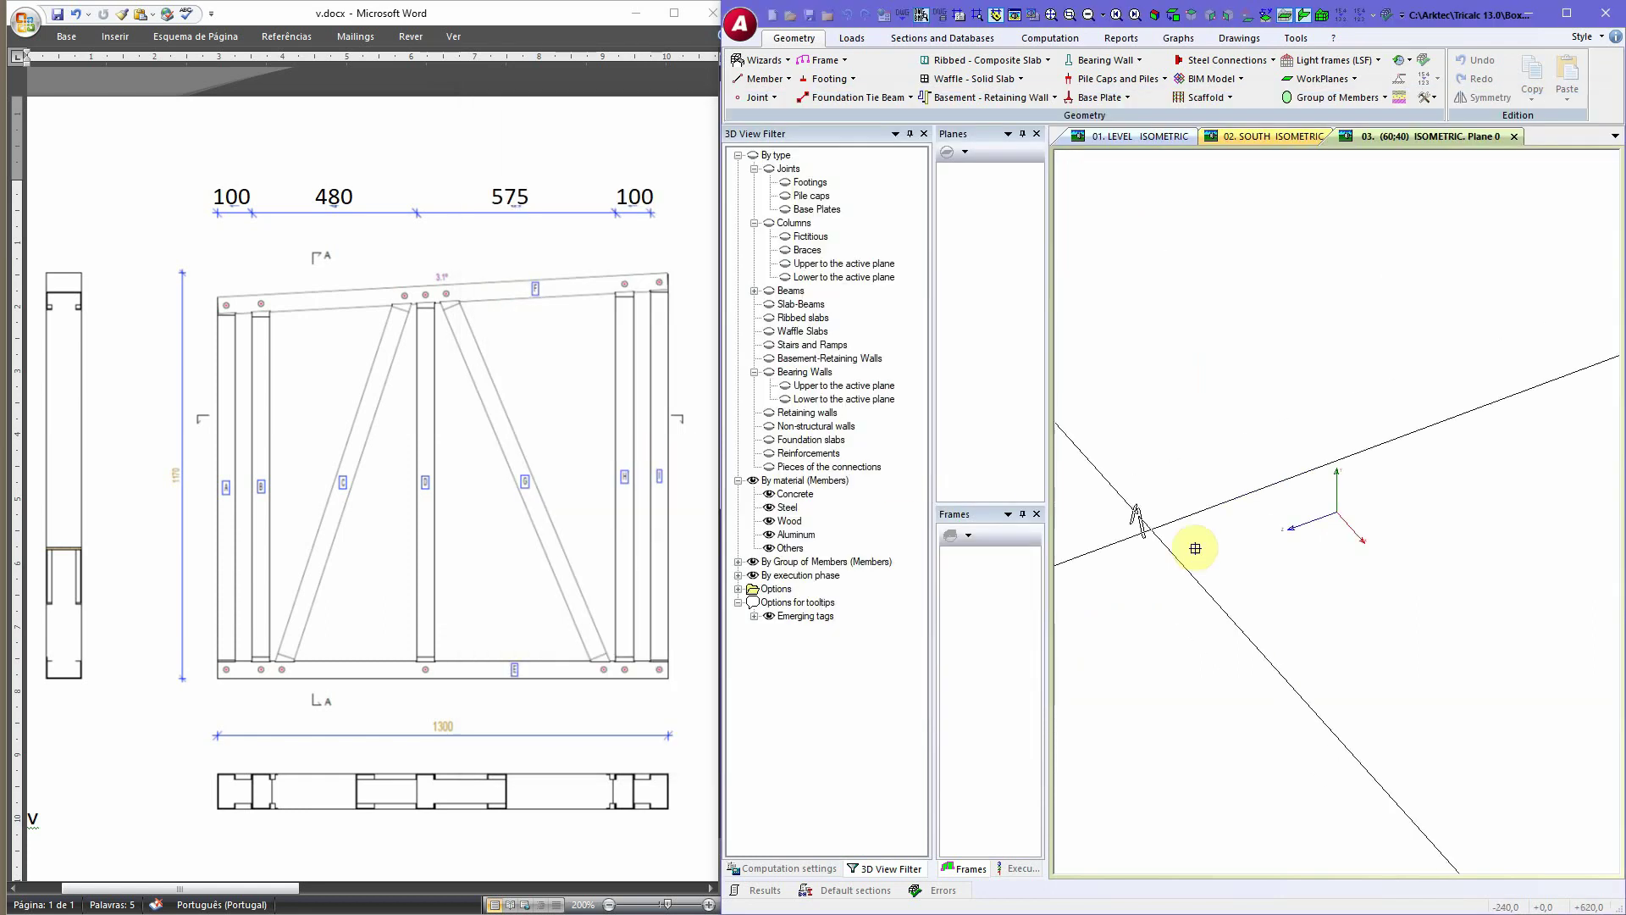
pyautogui.scroll(5, 1367, 562)
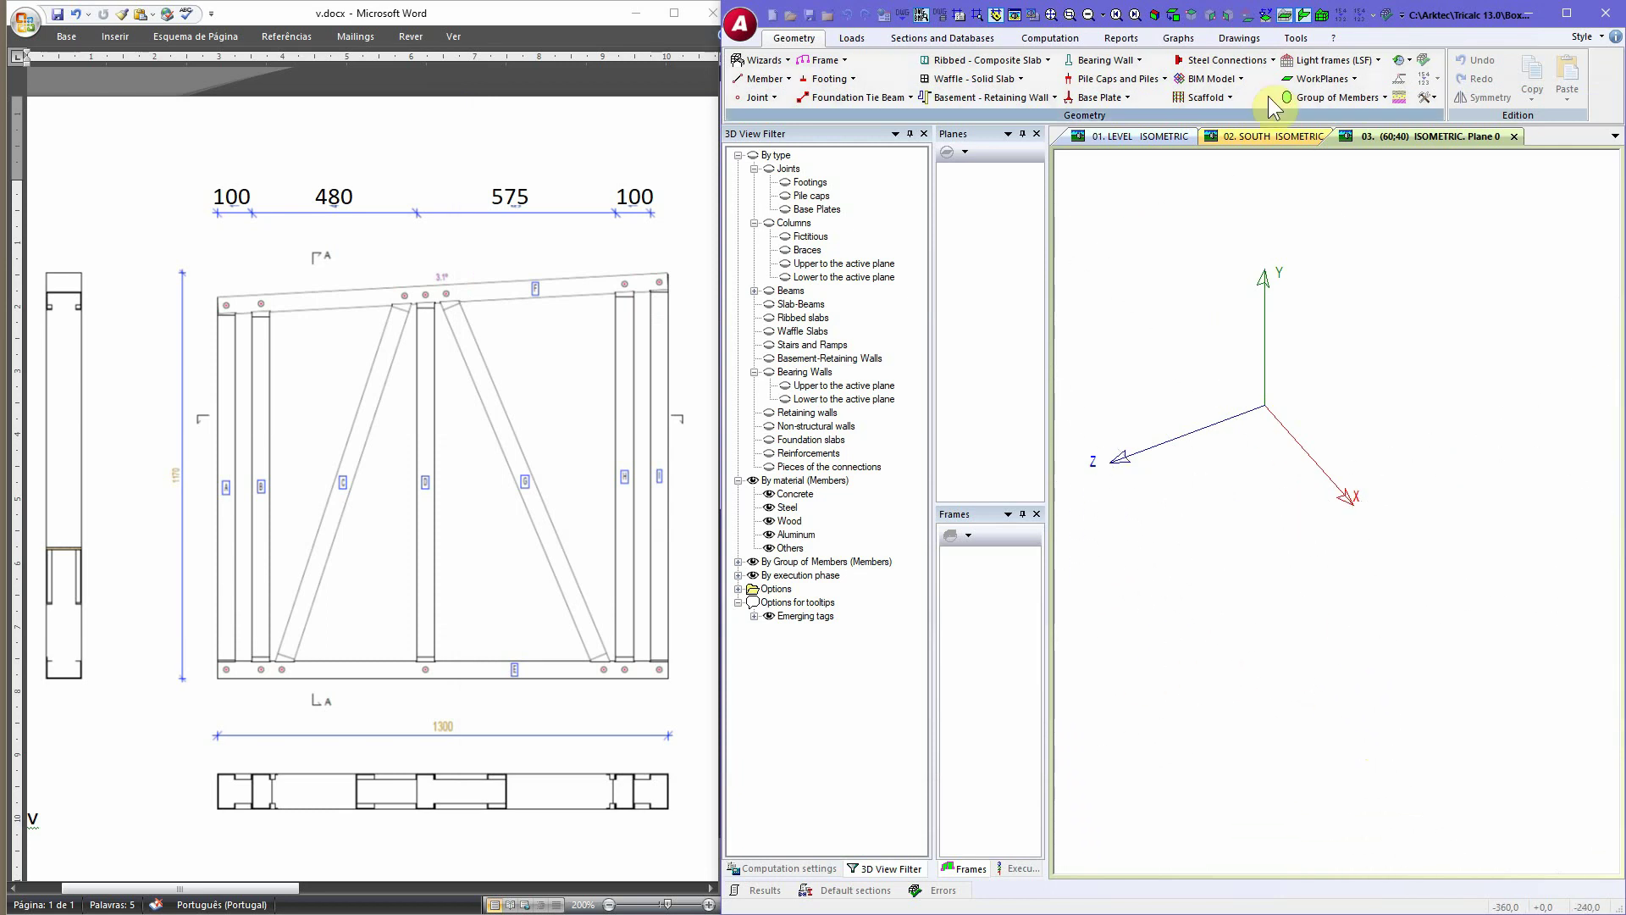
pyautogui.click(1295, 38)
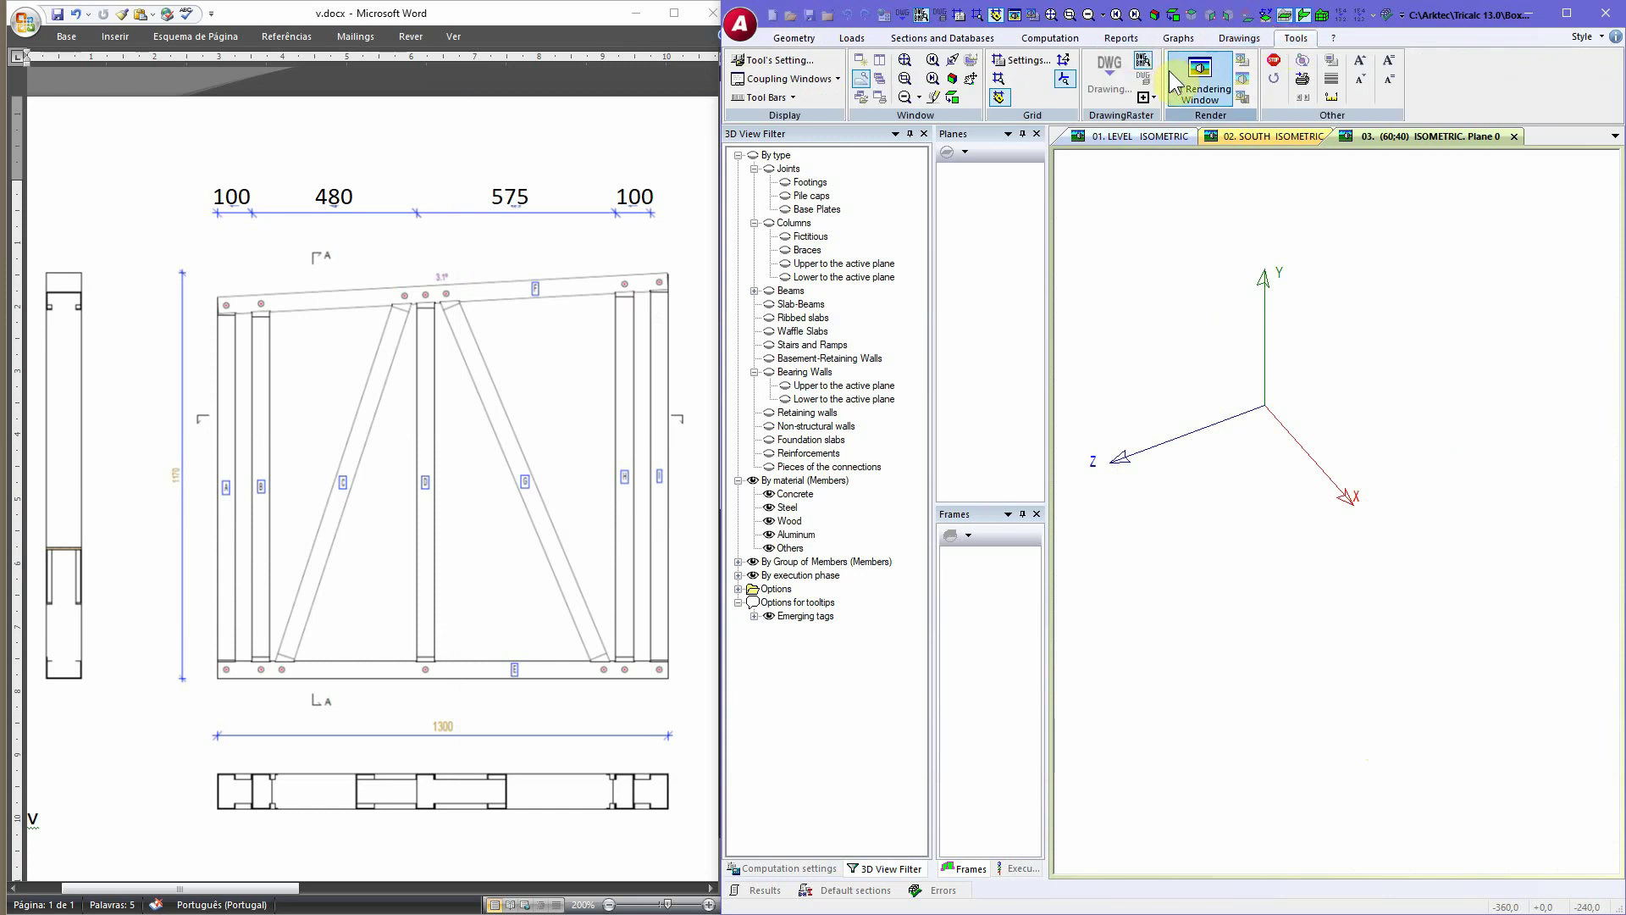
pyautogui.click(1021, 63)
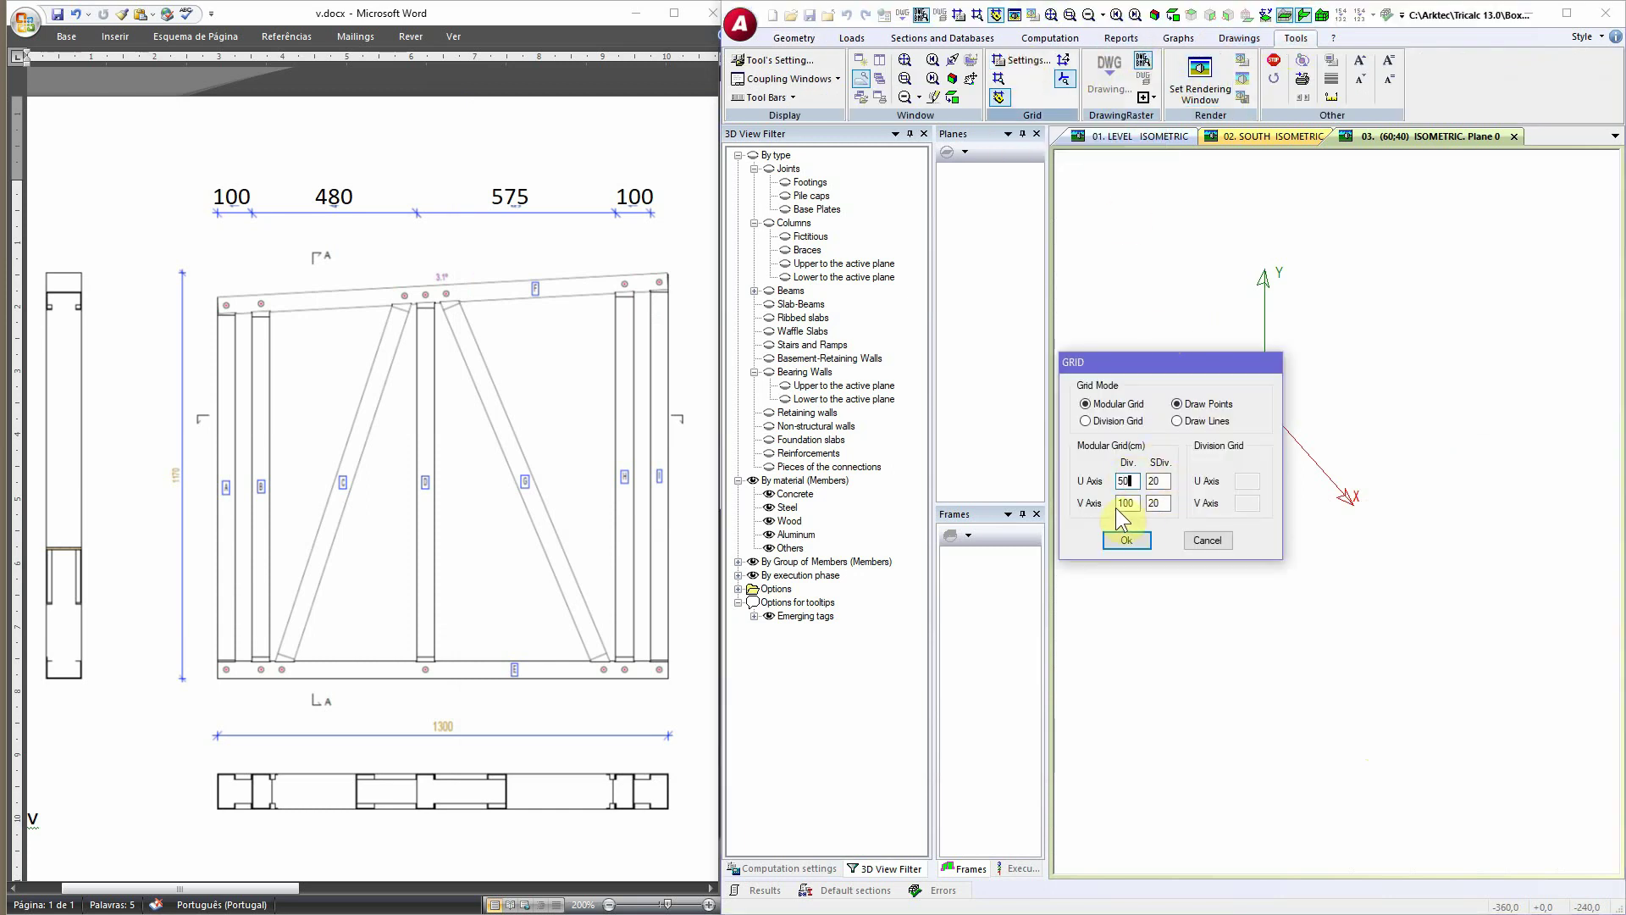
pyautogui.write('50')
pyautogui.click(1126, 540)
pyautogui.click(1000, 77)
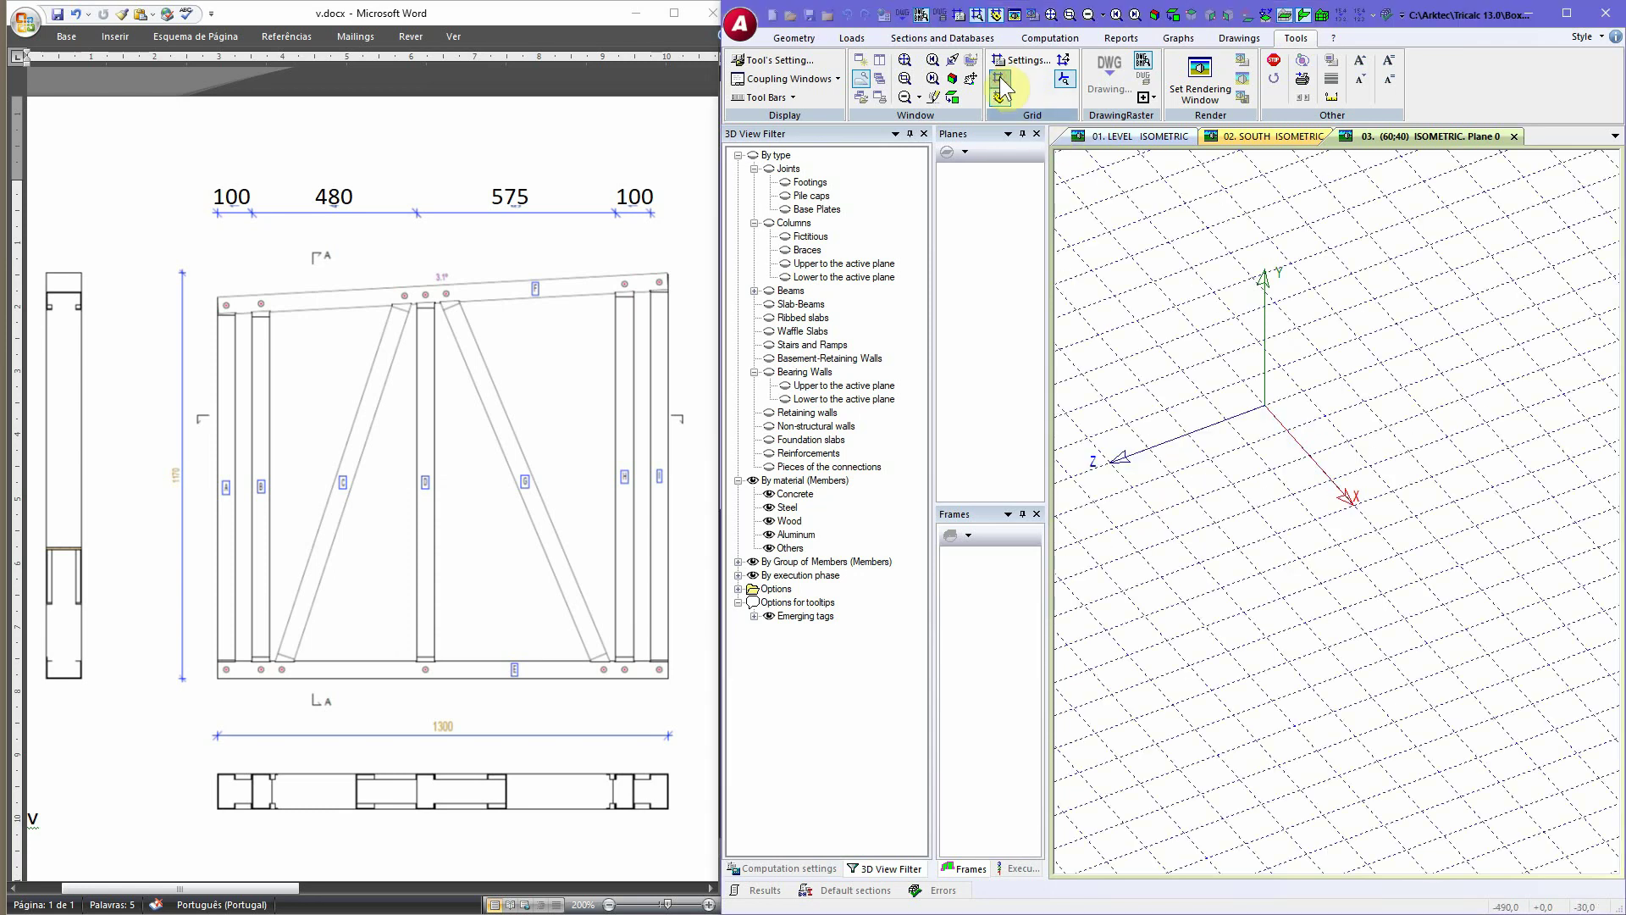
pyautogui.click(1001, 93)
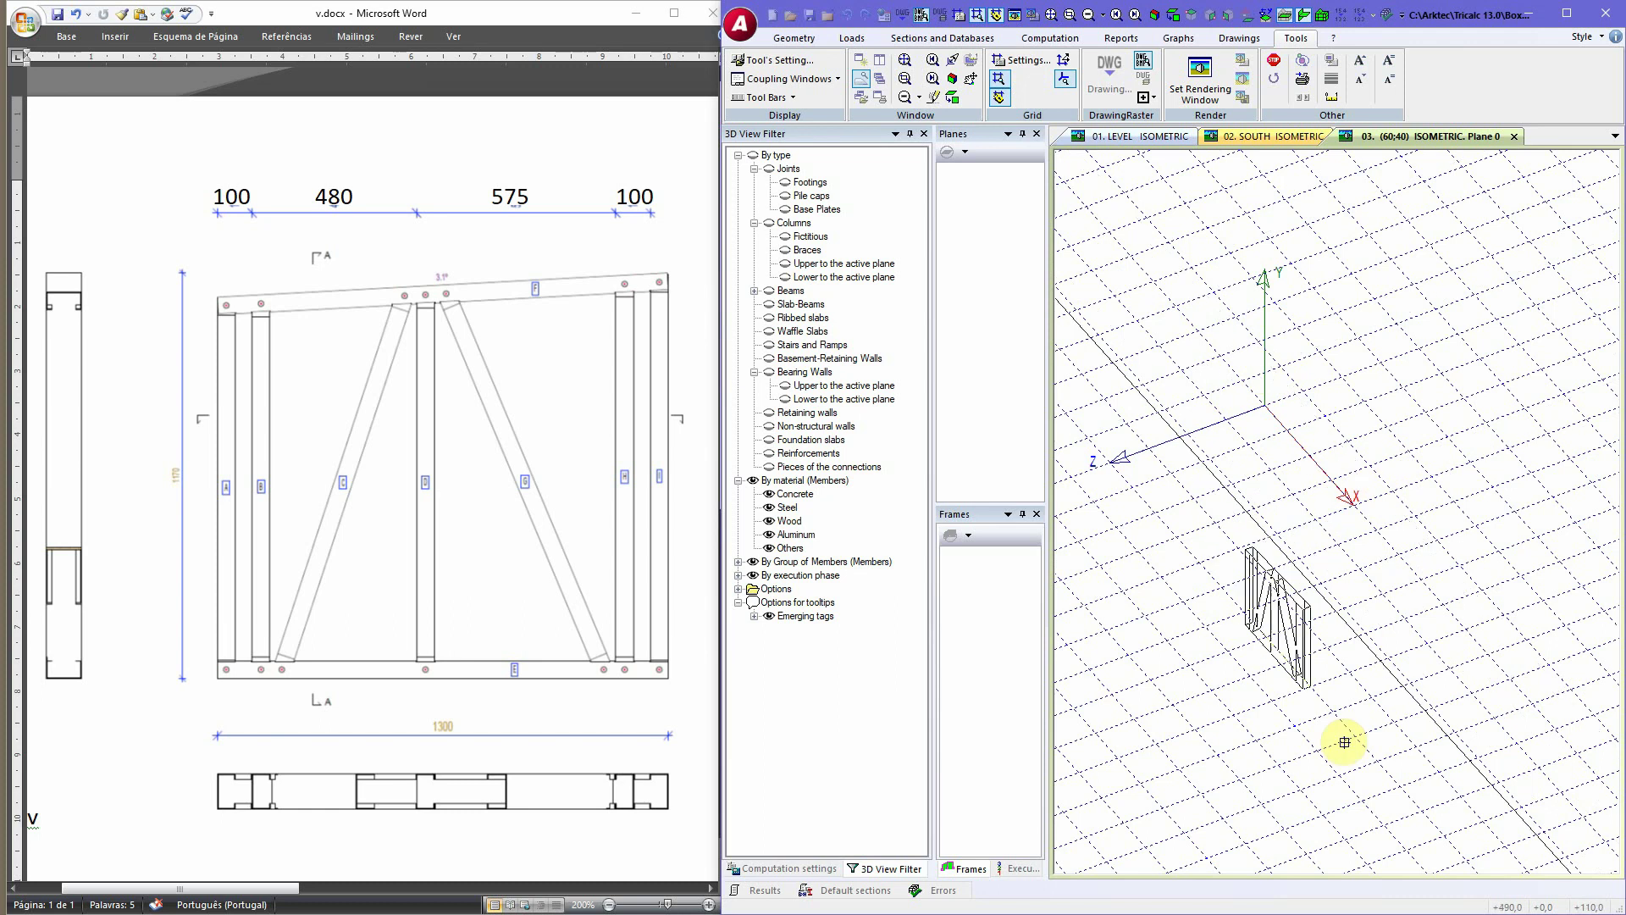
# Step: Place the frame on the grid in a vertical plane parallel to the Z axis, near the tip of the X axis
pyautogui.click(1253, 559)
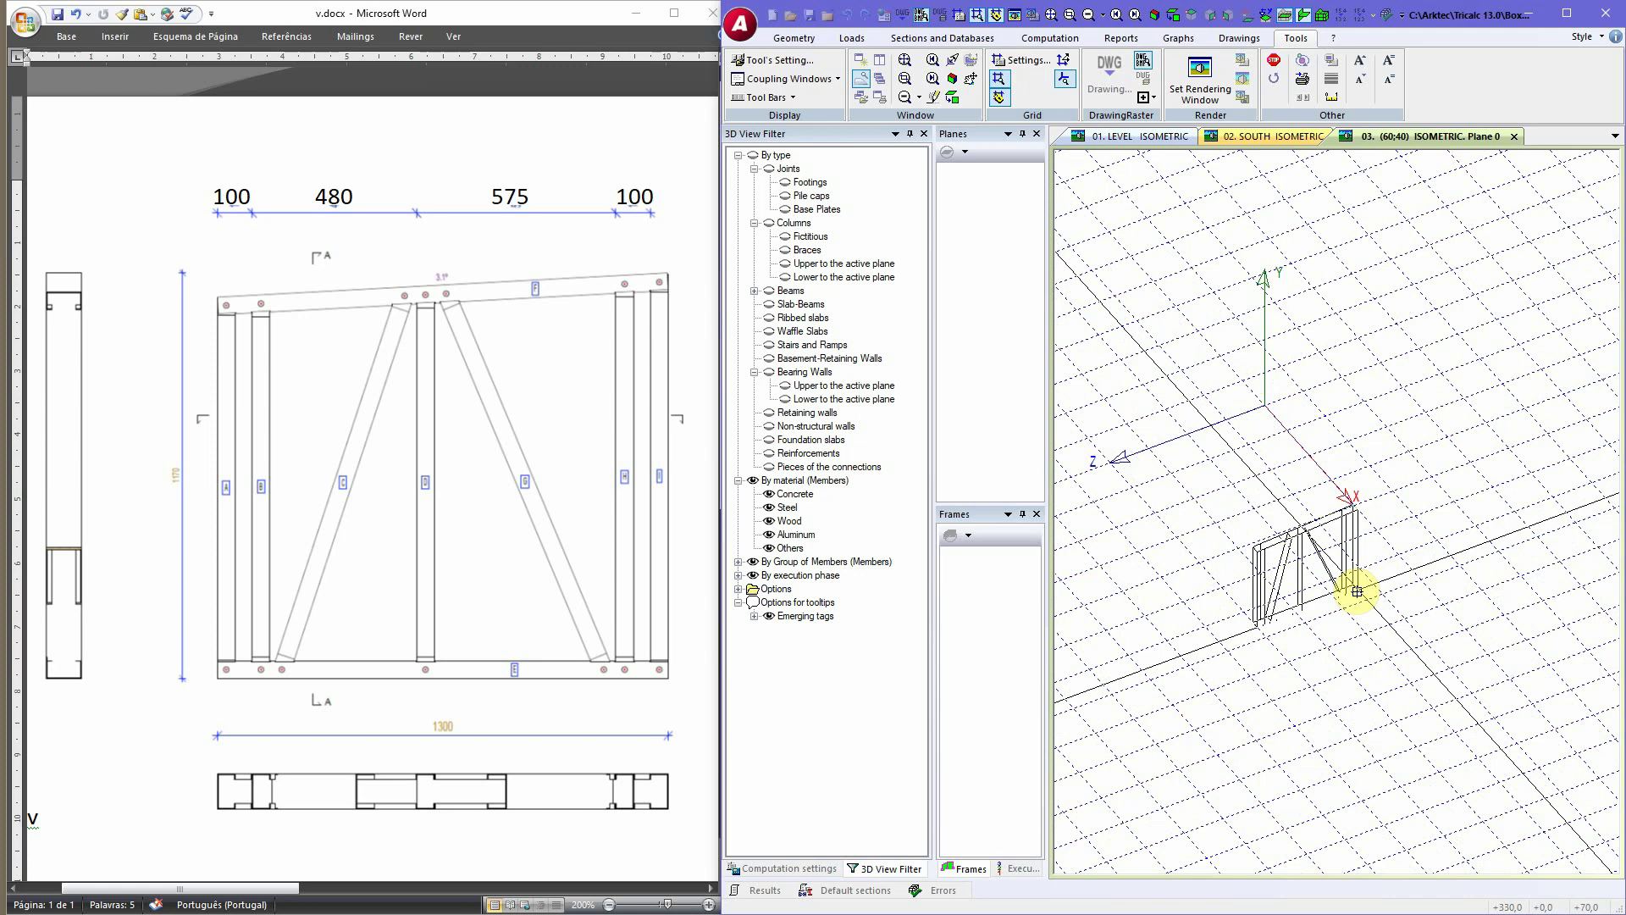
pyautogui.click(1358, 596)
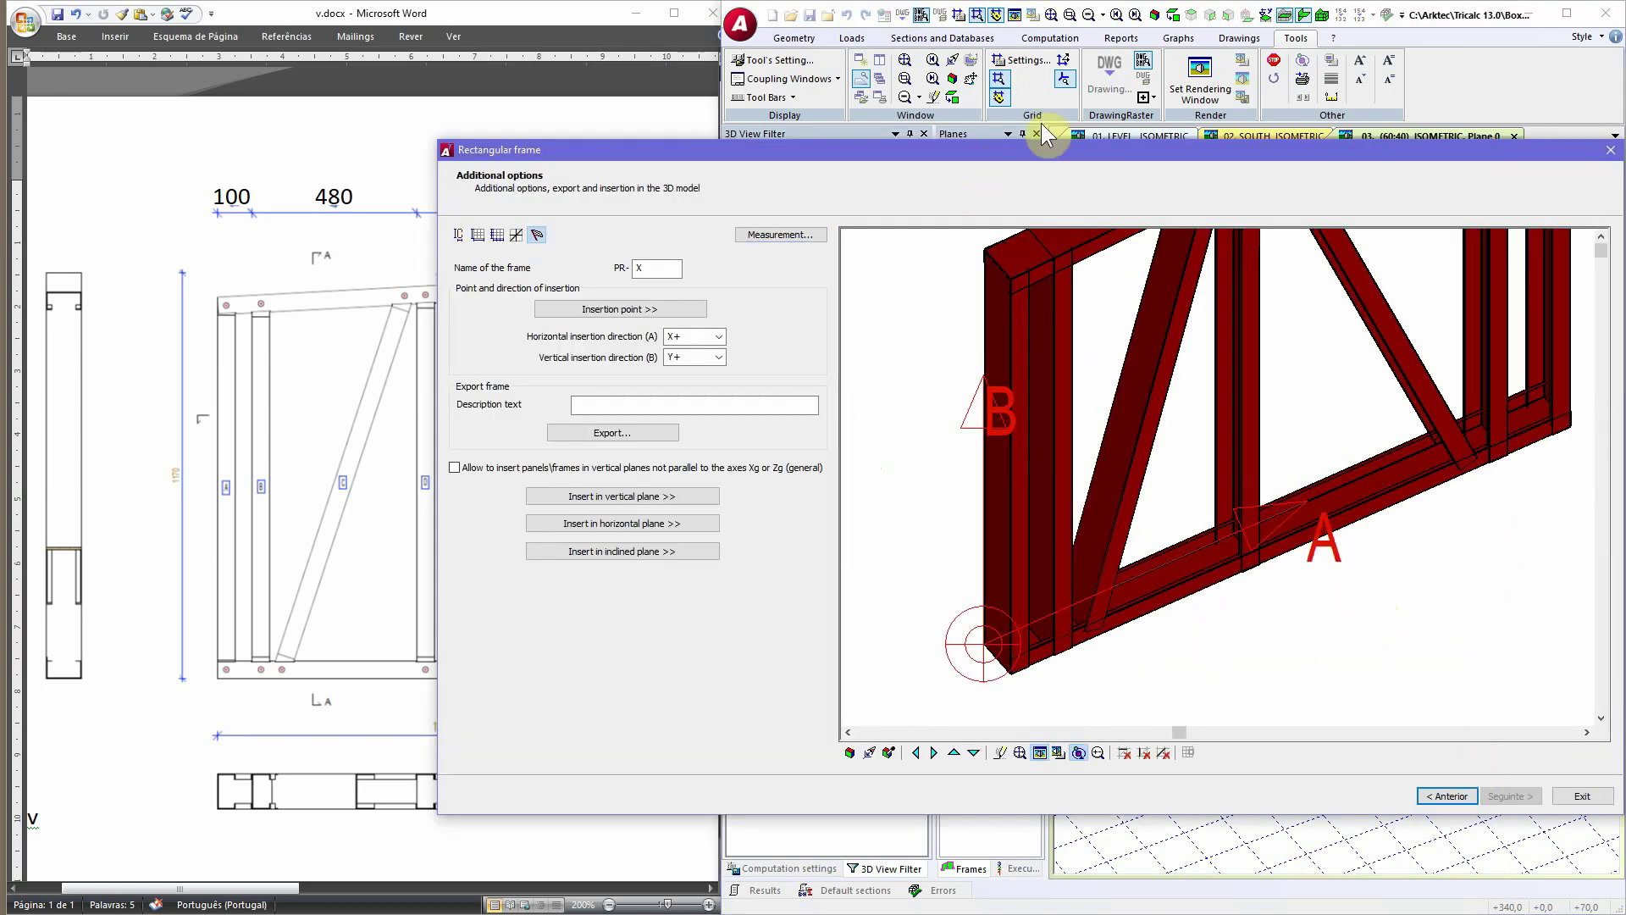
pyautogui.moveTo(1065, 150); pyautogui.dragTo(974, 134)
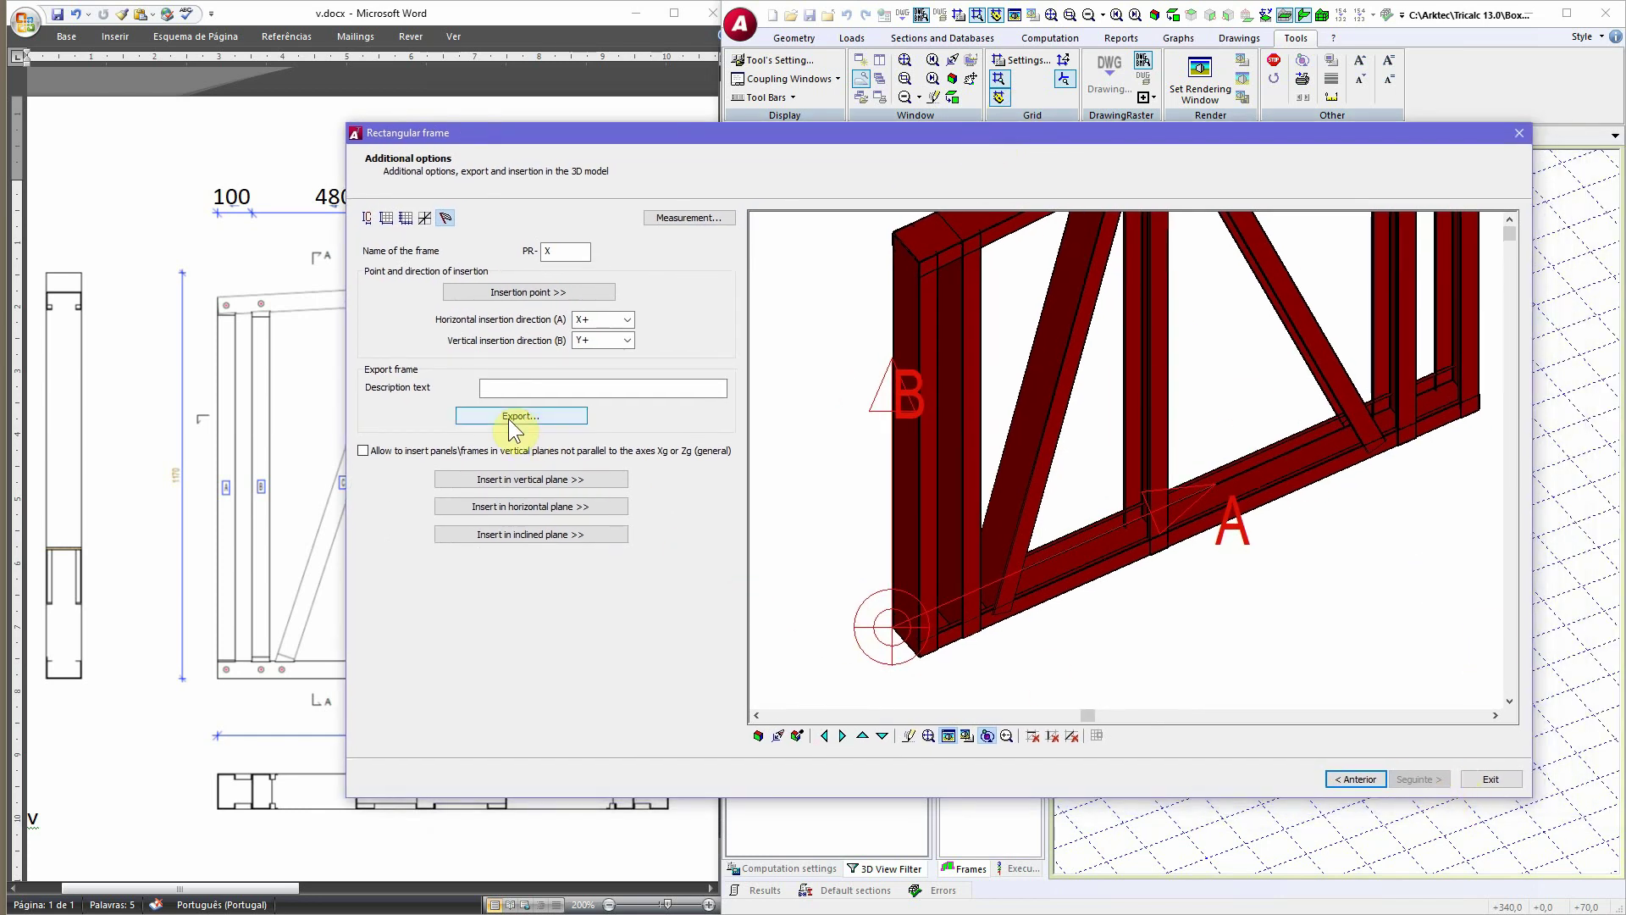
# Step: Export the frame with the description "Side" as light frame file DB and exit the frame definition
pyautogui.click(497, 388)
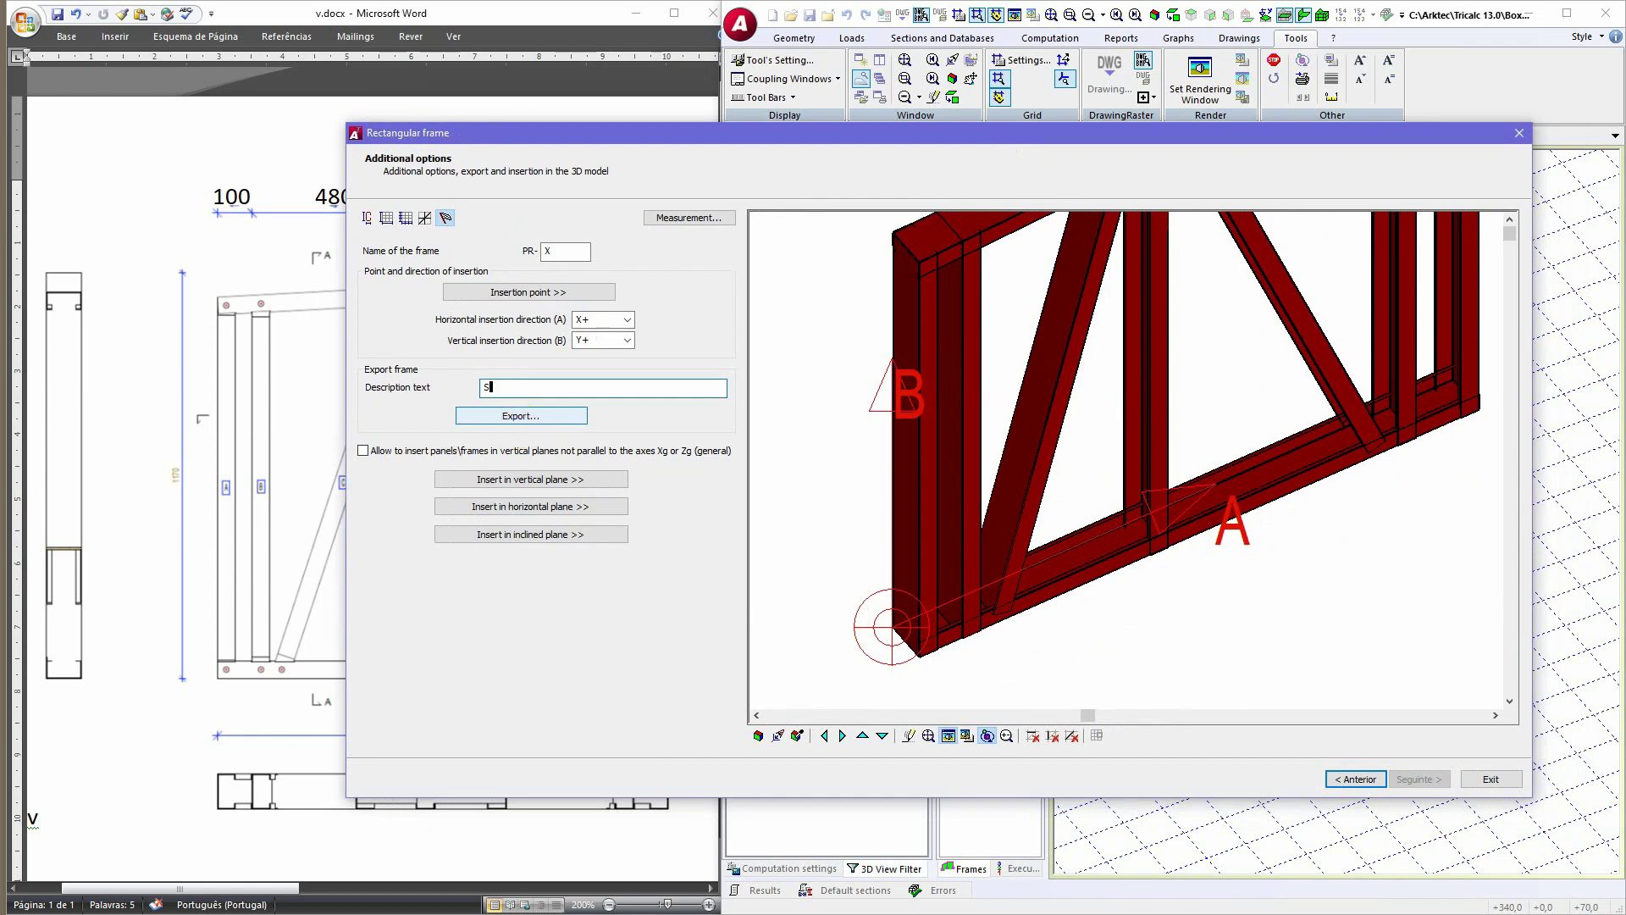
pyautogui.click(521, 416)
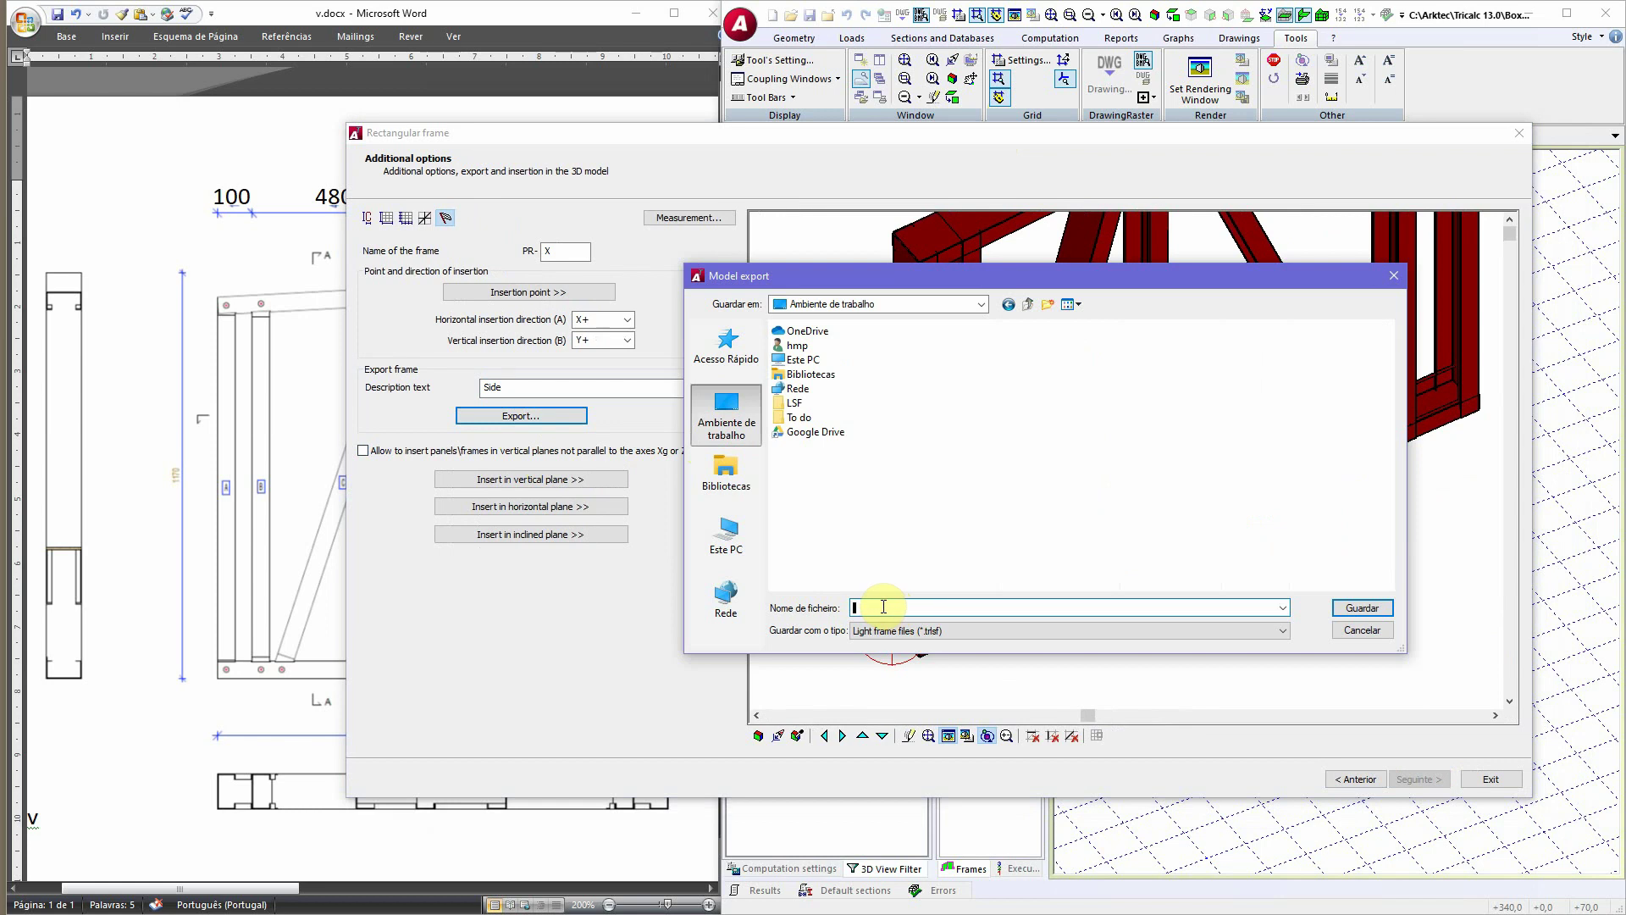
pyautogui.write('DB_LSF')
pyautogui.press('Return')
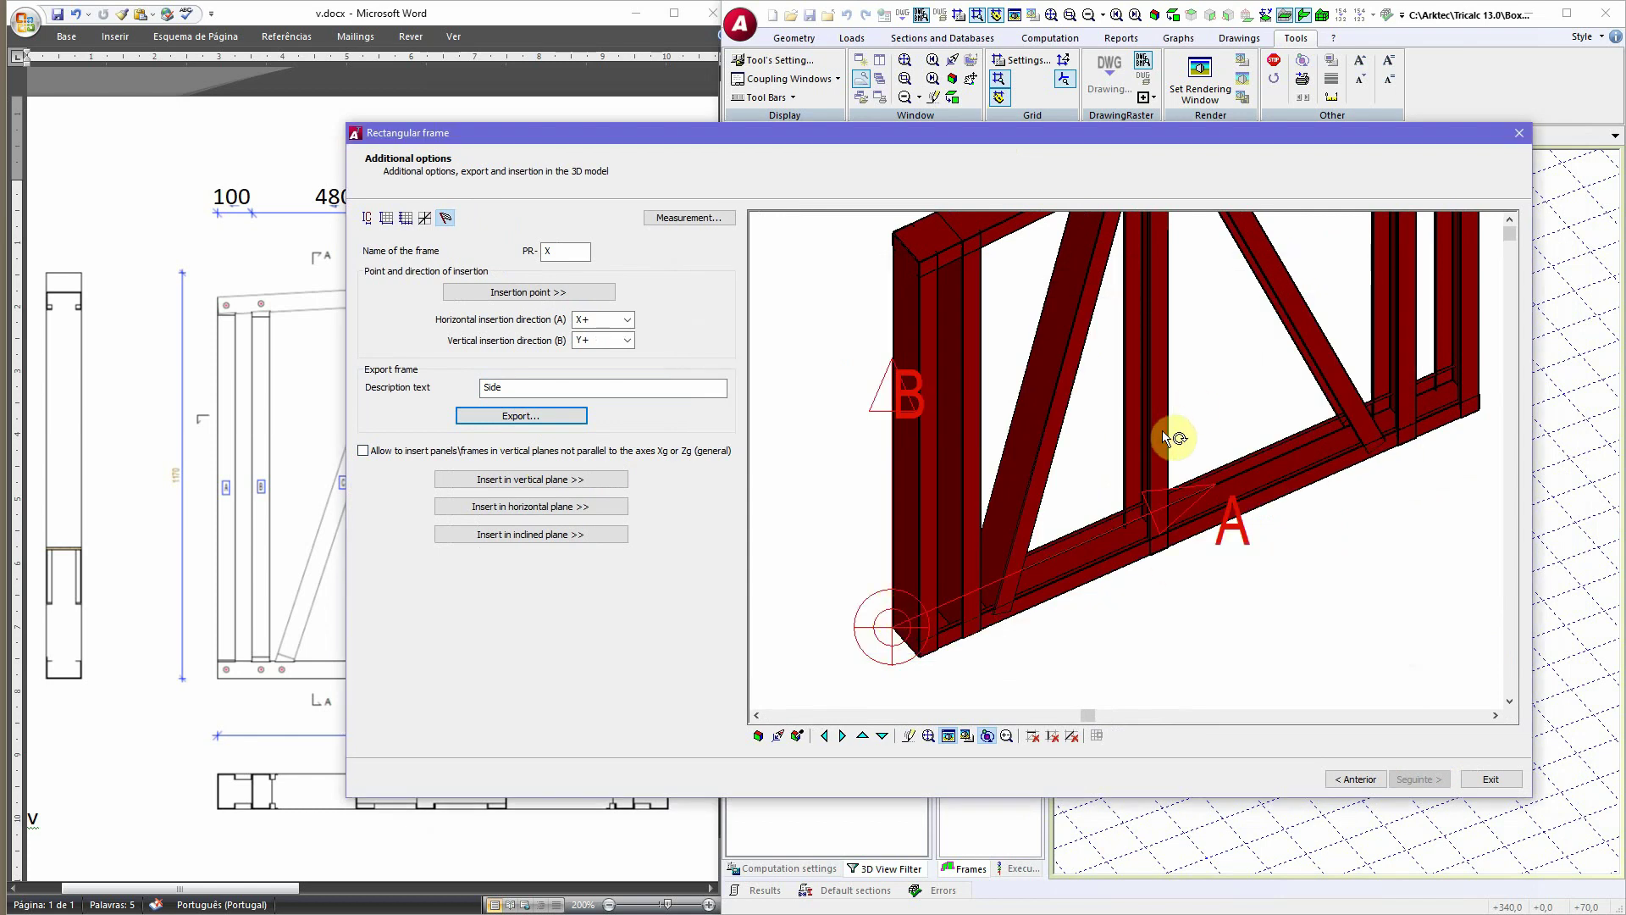
pyautogui.click(1490, 779)
# Step: Show the 997 mm panel in the Word reference drawing and start a new rectangular panel light frame defined in mm
pyautogui.scroll(2, 1179, 754)
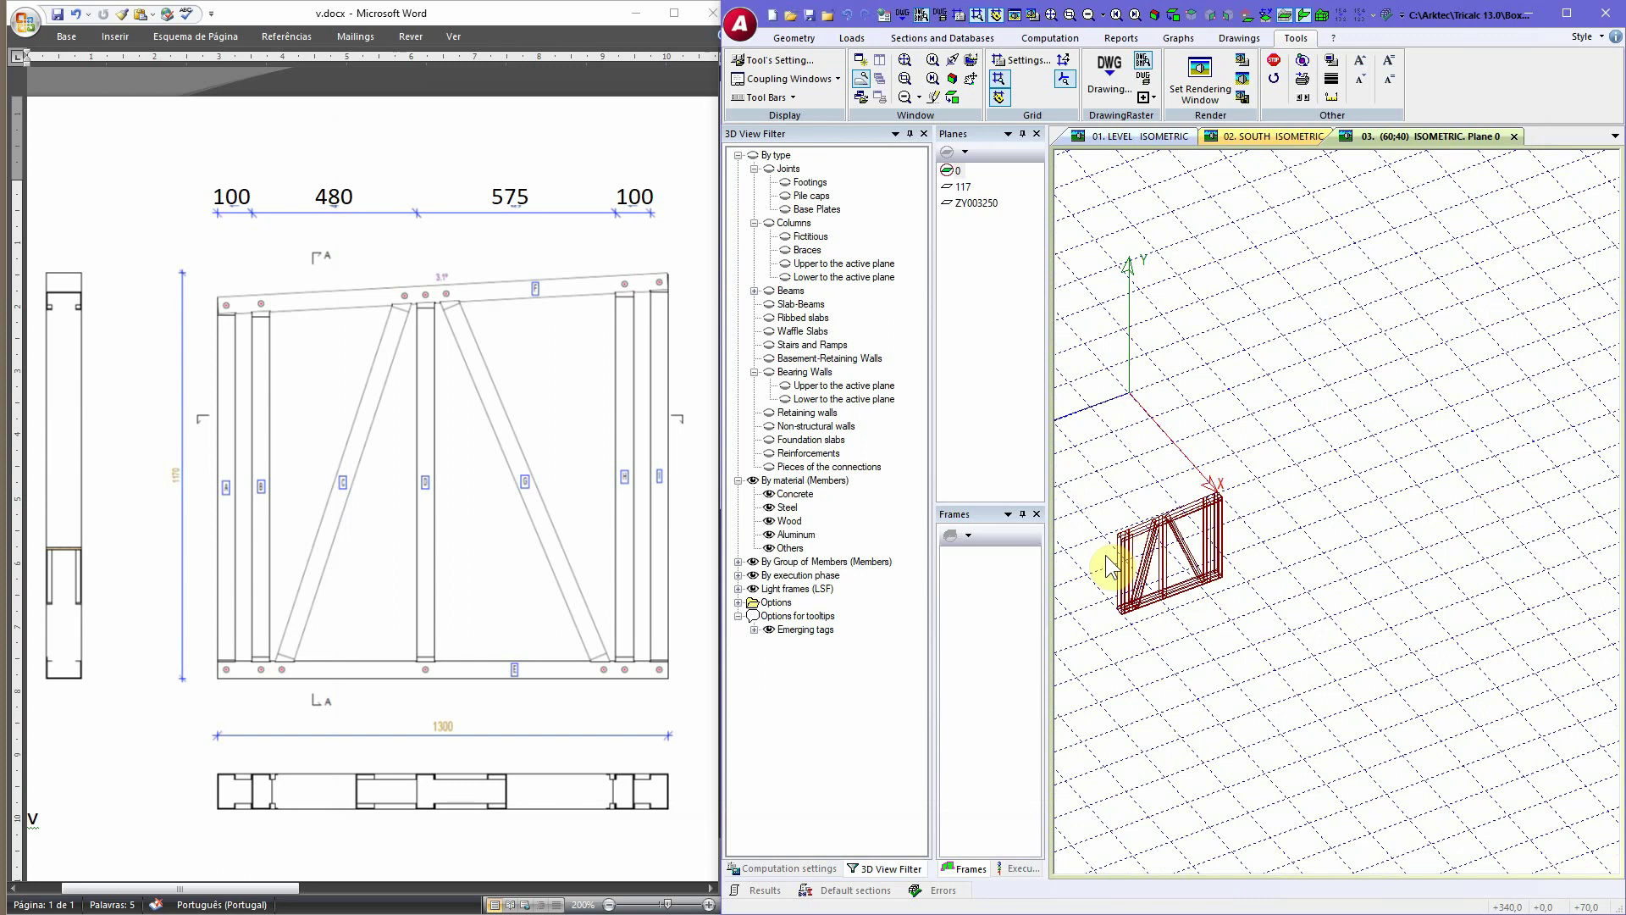
pyautogui.moveTo(282, 888); pyautogui.dragTo(600, 881)
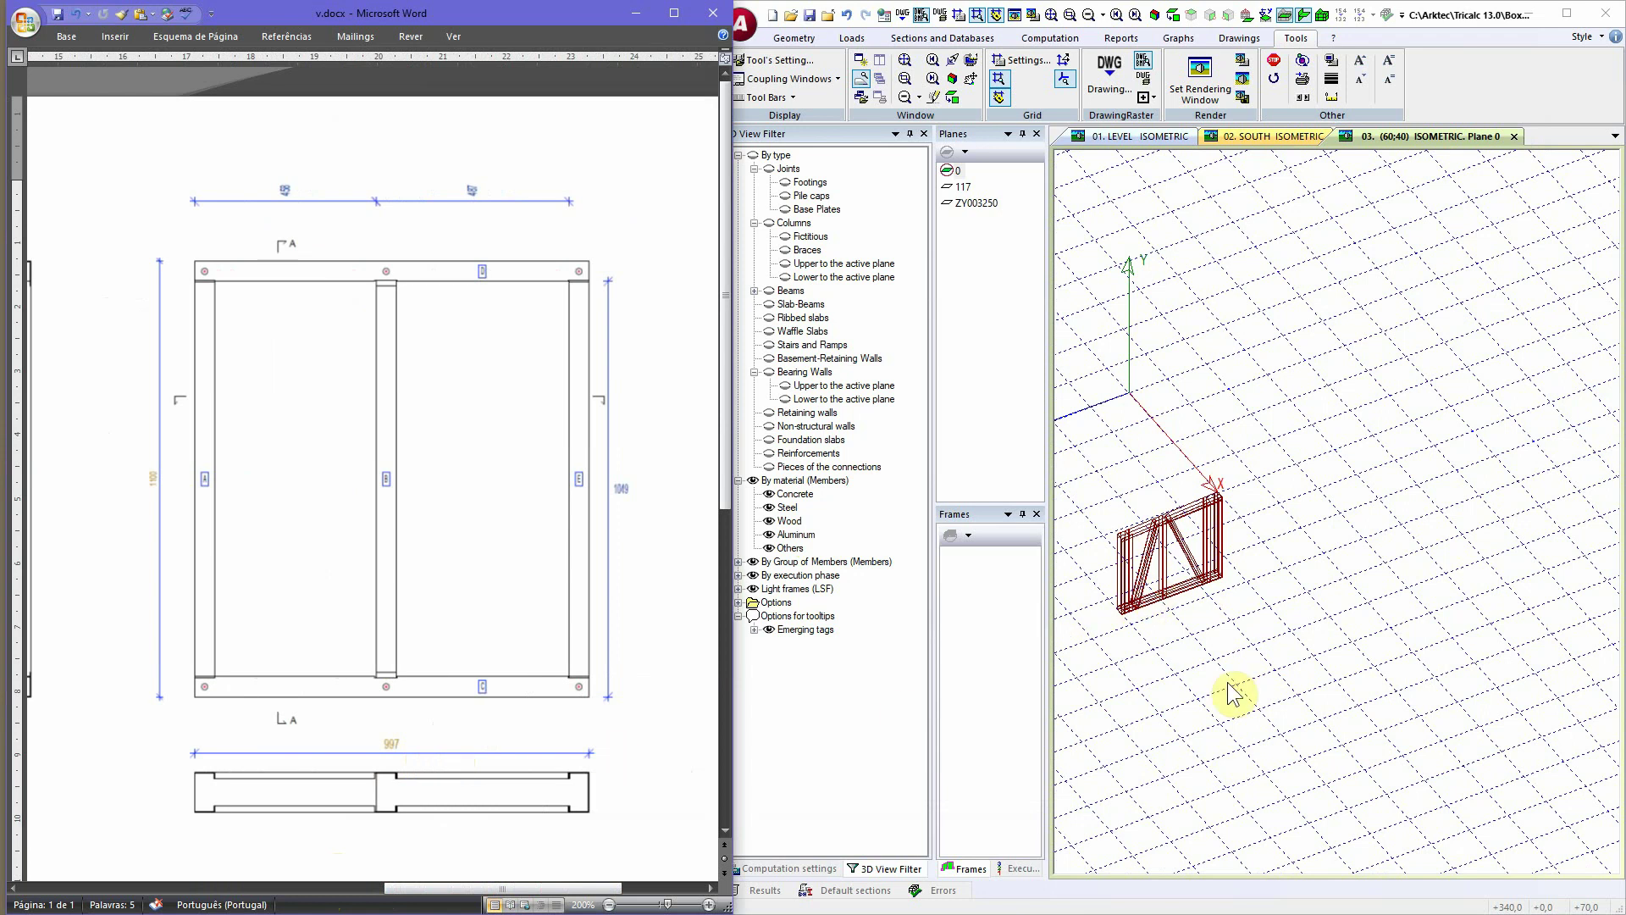
pyautogui.scroll(3, 1165, 612)
pyautogui.moveTo(1102, 582); pyautogui.dragTo(1142, 632, button='middle')
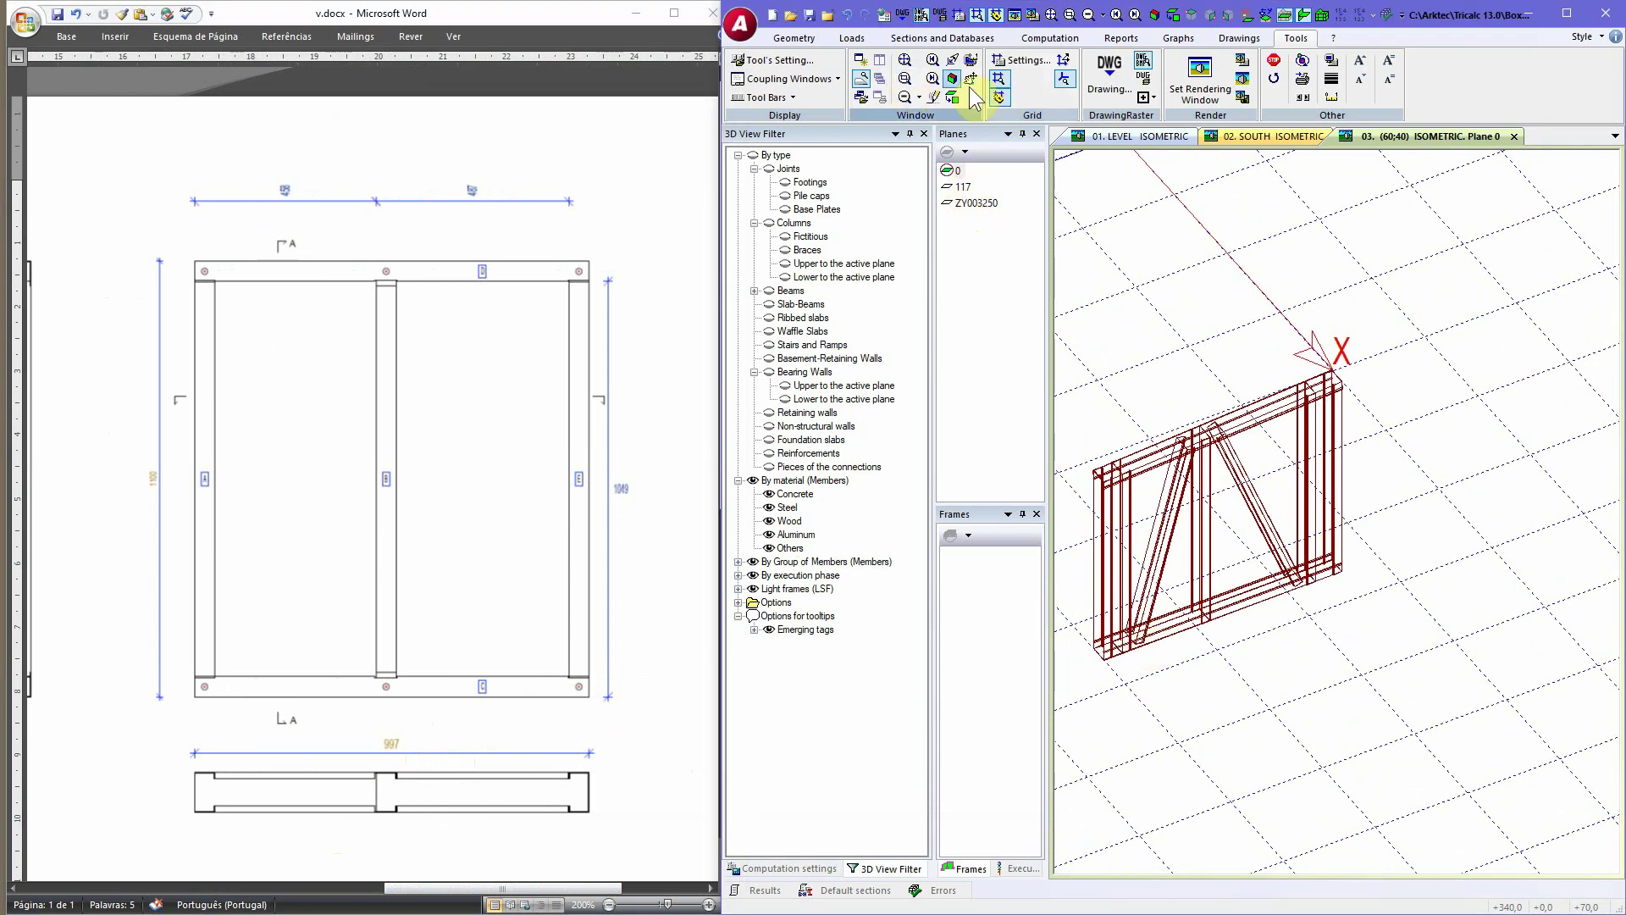
pyautogui.click(794, 38)
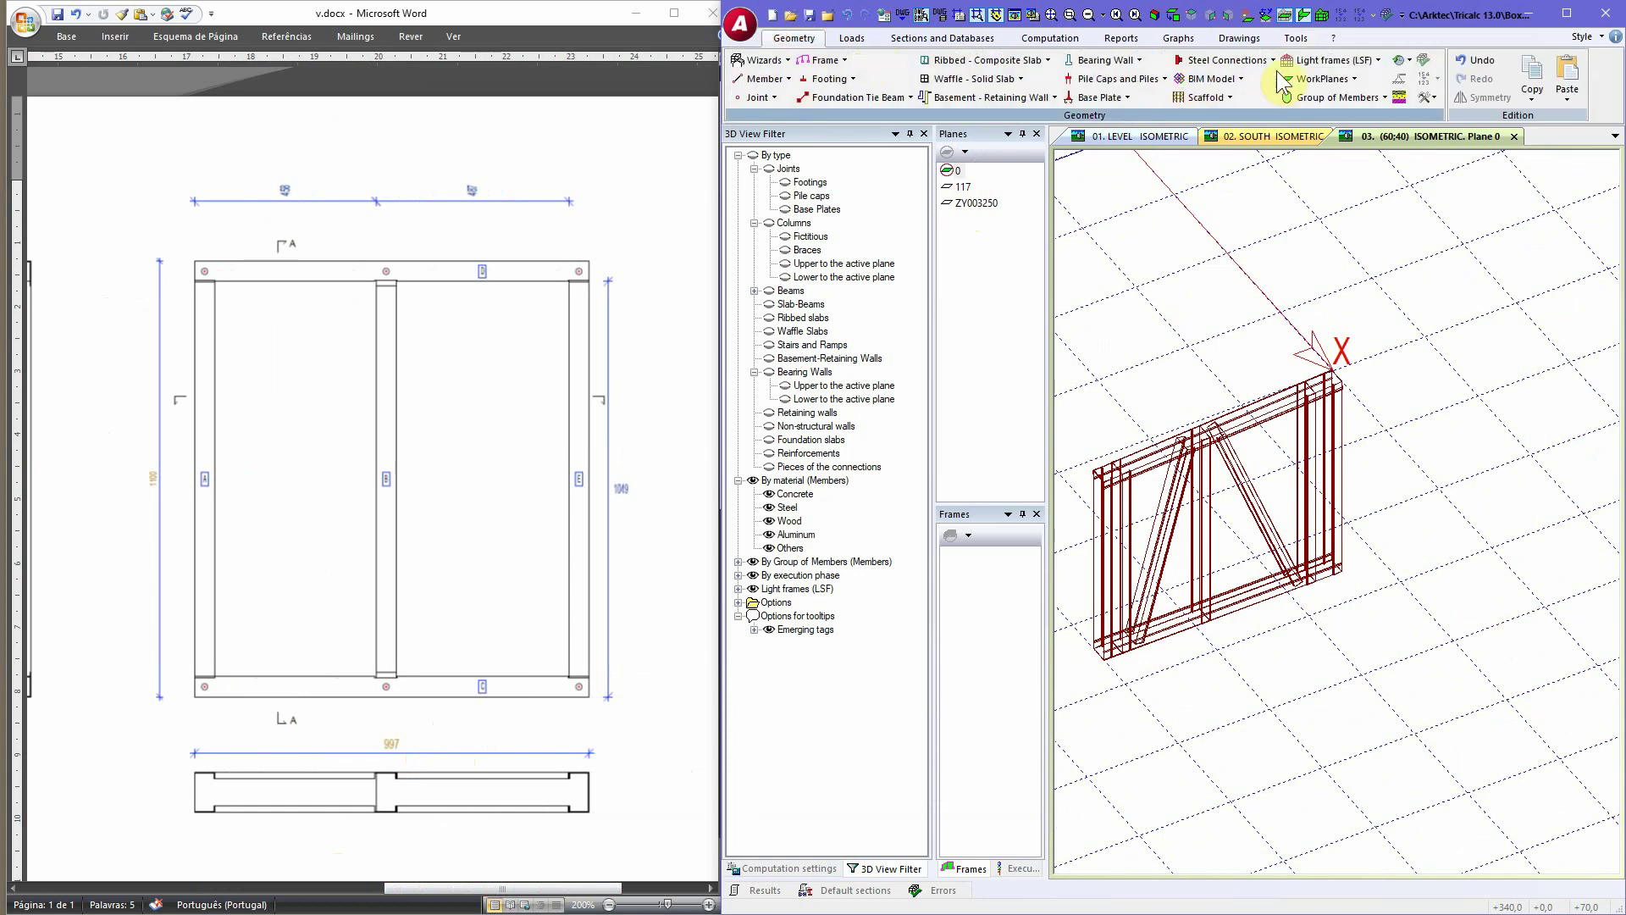
pyautogui.click(1329, 60)
pyautogui.click(1335, 79)
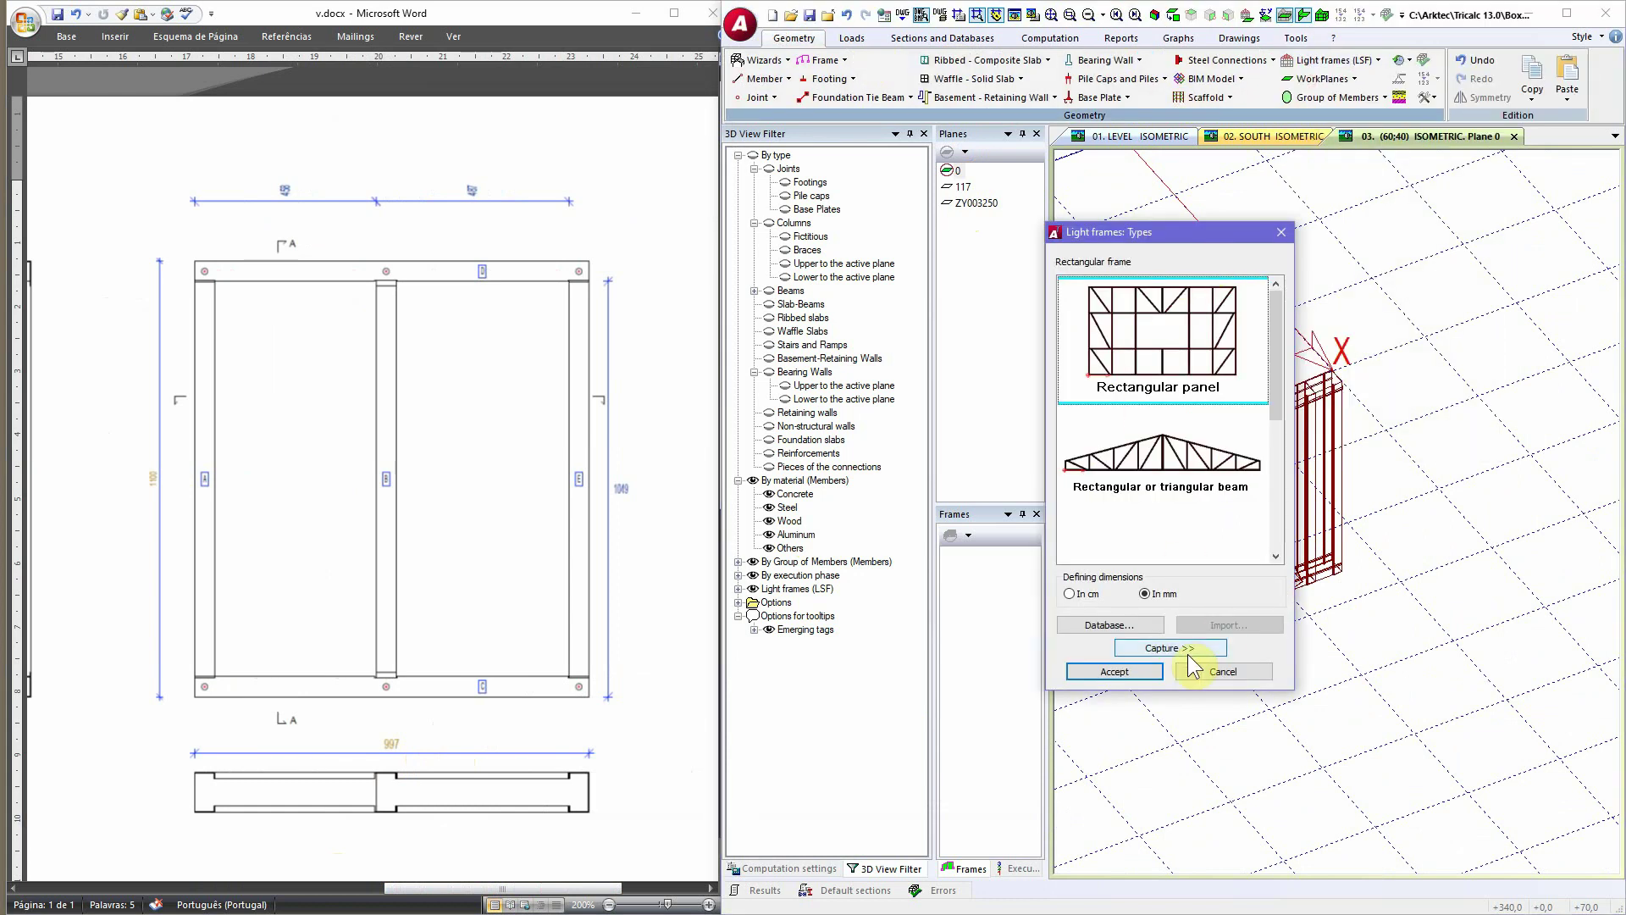
pyautogui.click(1142, 673)
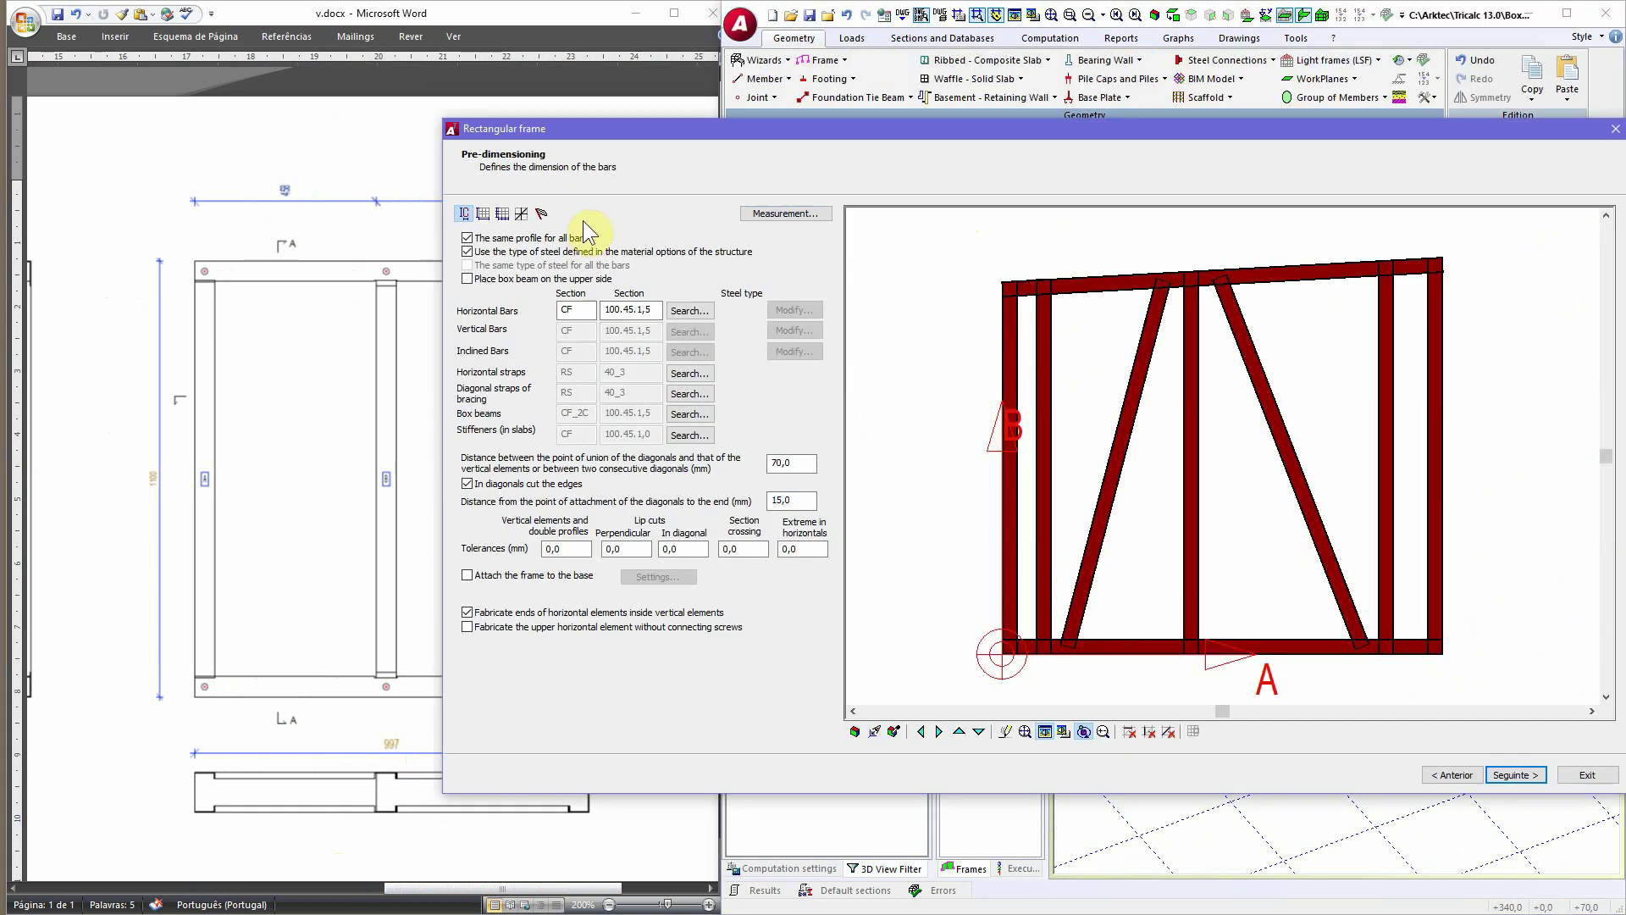
# Step: Set the new frame's total length to 997 mm and its total height to 1100 mm
pyautogui.click(480, 215)
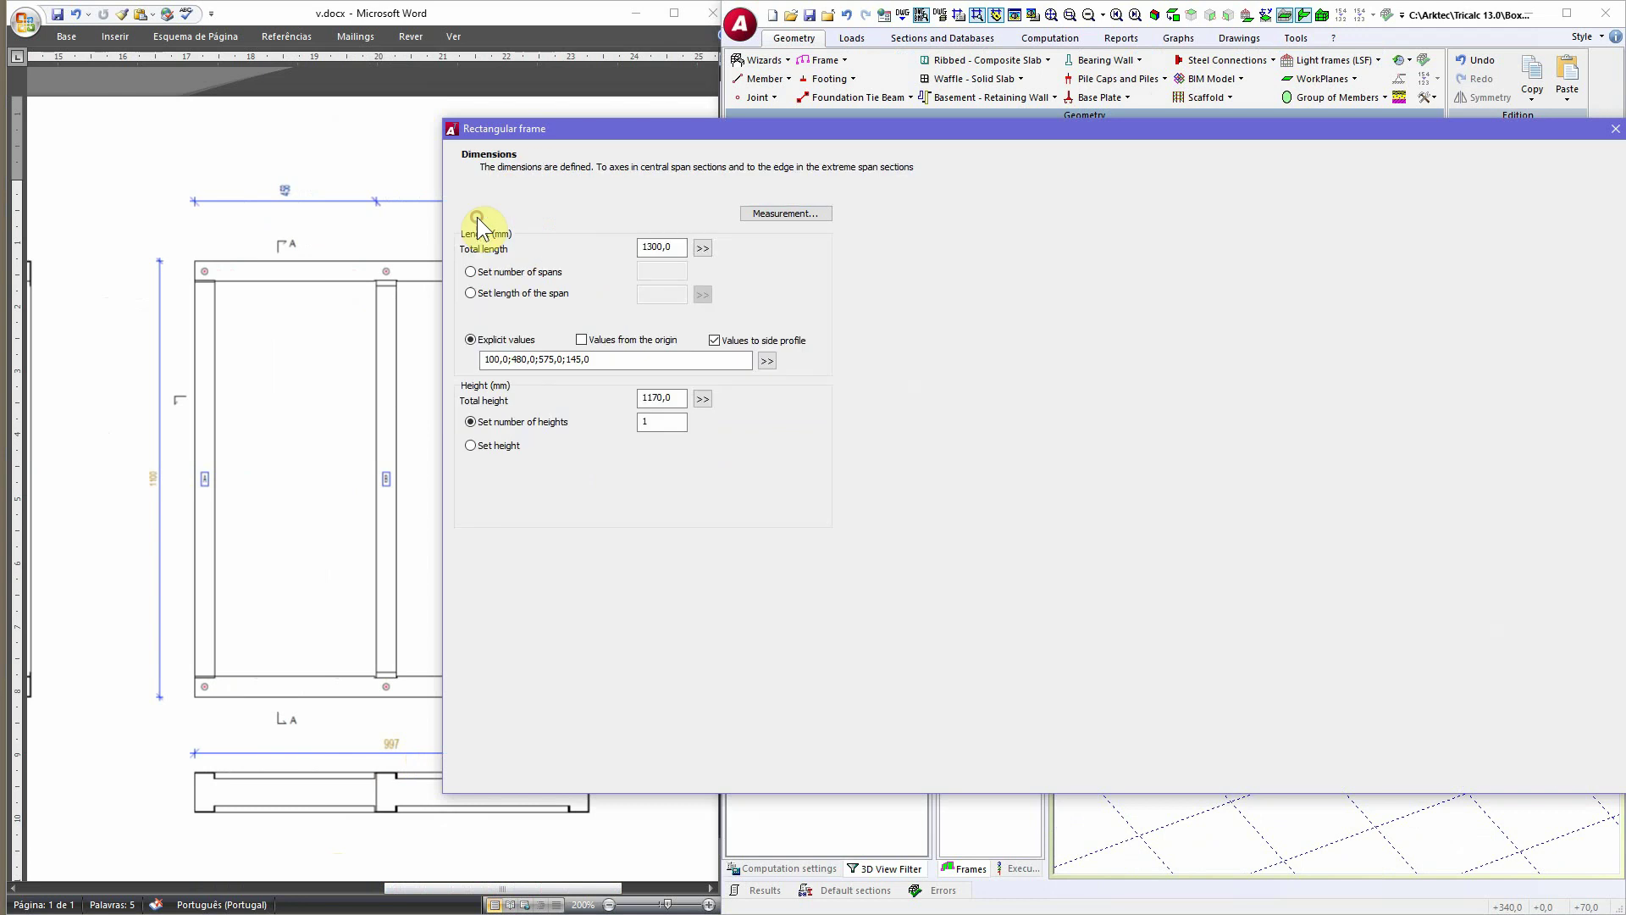
pyautogui.doubleClick(648, 246)
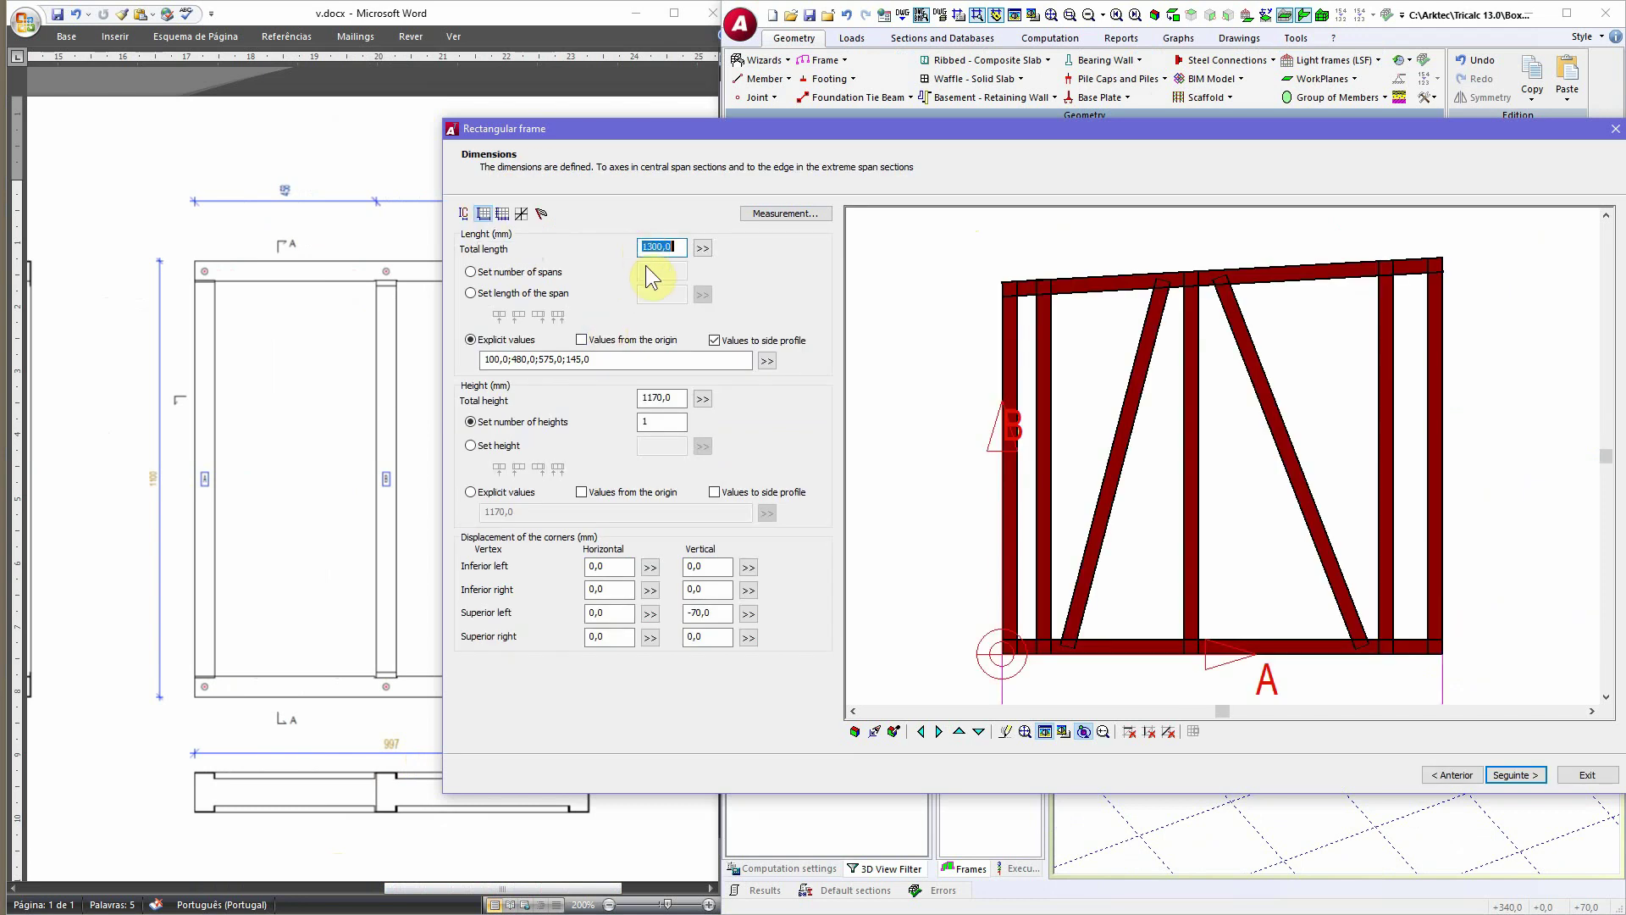
pyautogui.write('997')
pyautogui.doubleClick(650, 399)
pyautogui.write('1100')
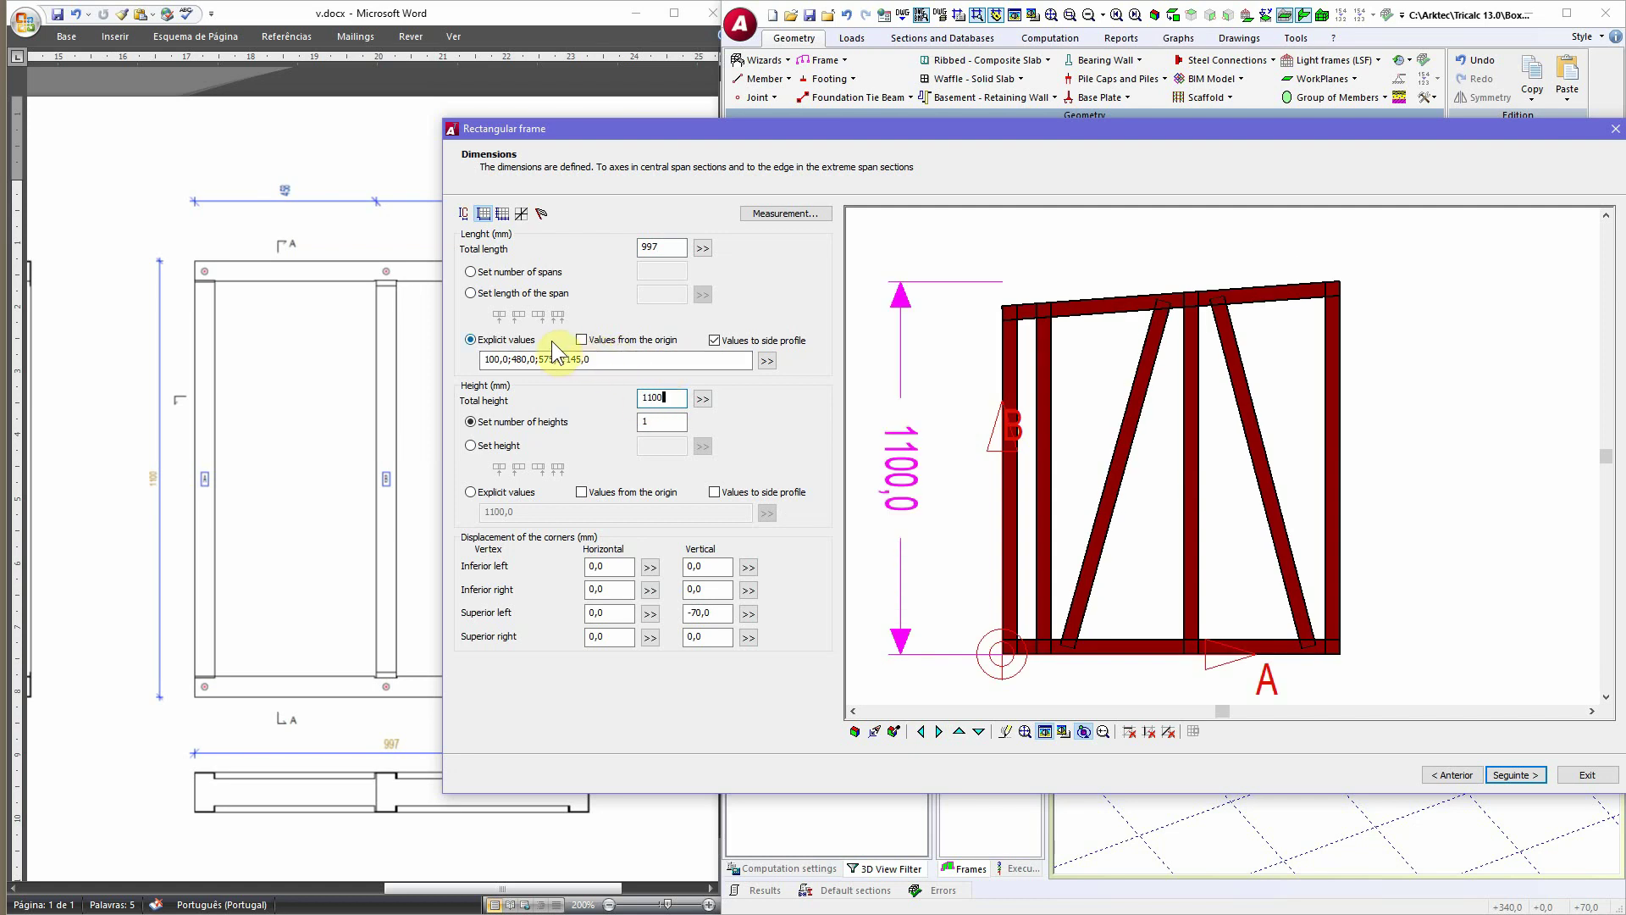
# Step: Divide the frame's length into 2 spans and set the superior left corner's vertical displacement to 0
pyautogui.click(508, 272)
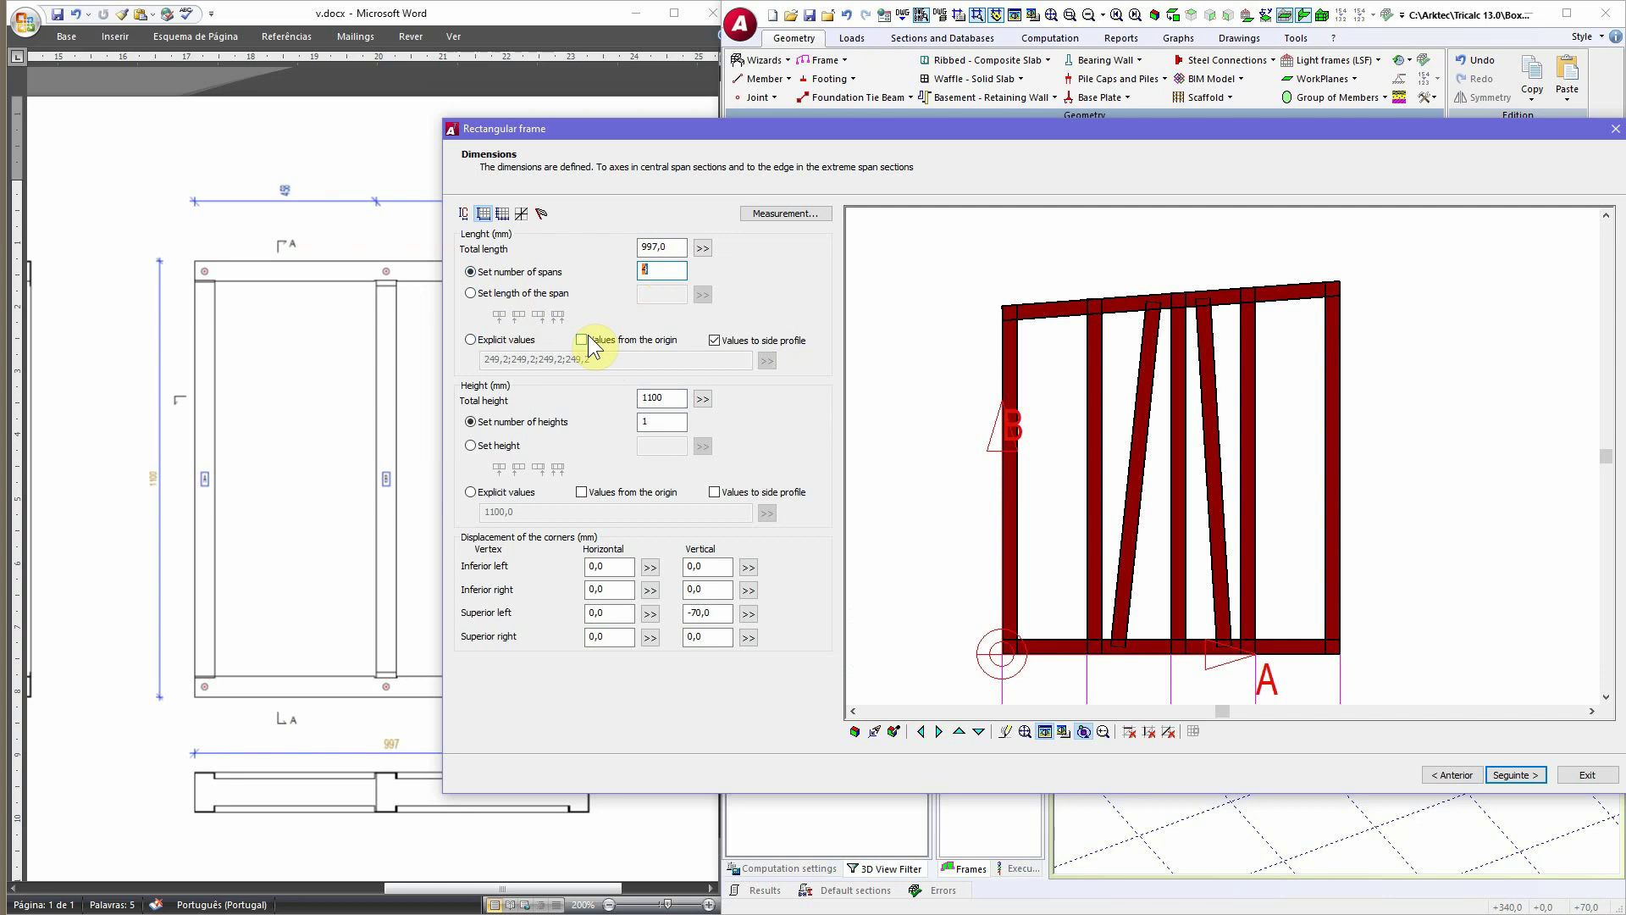
pyautogui.write('2')
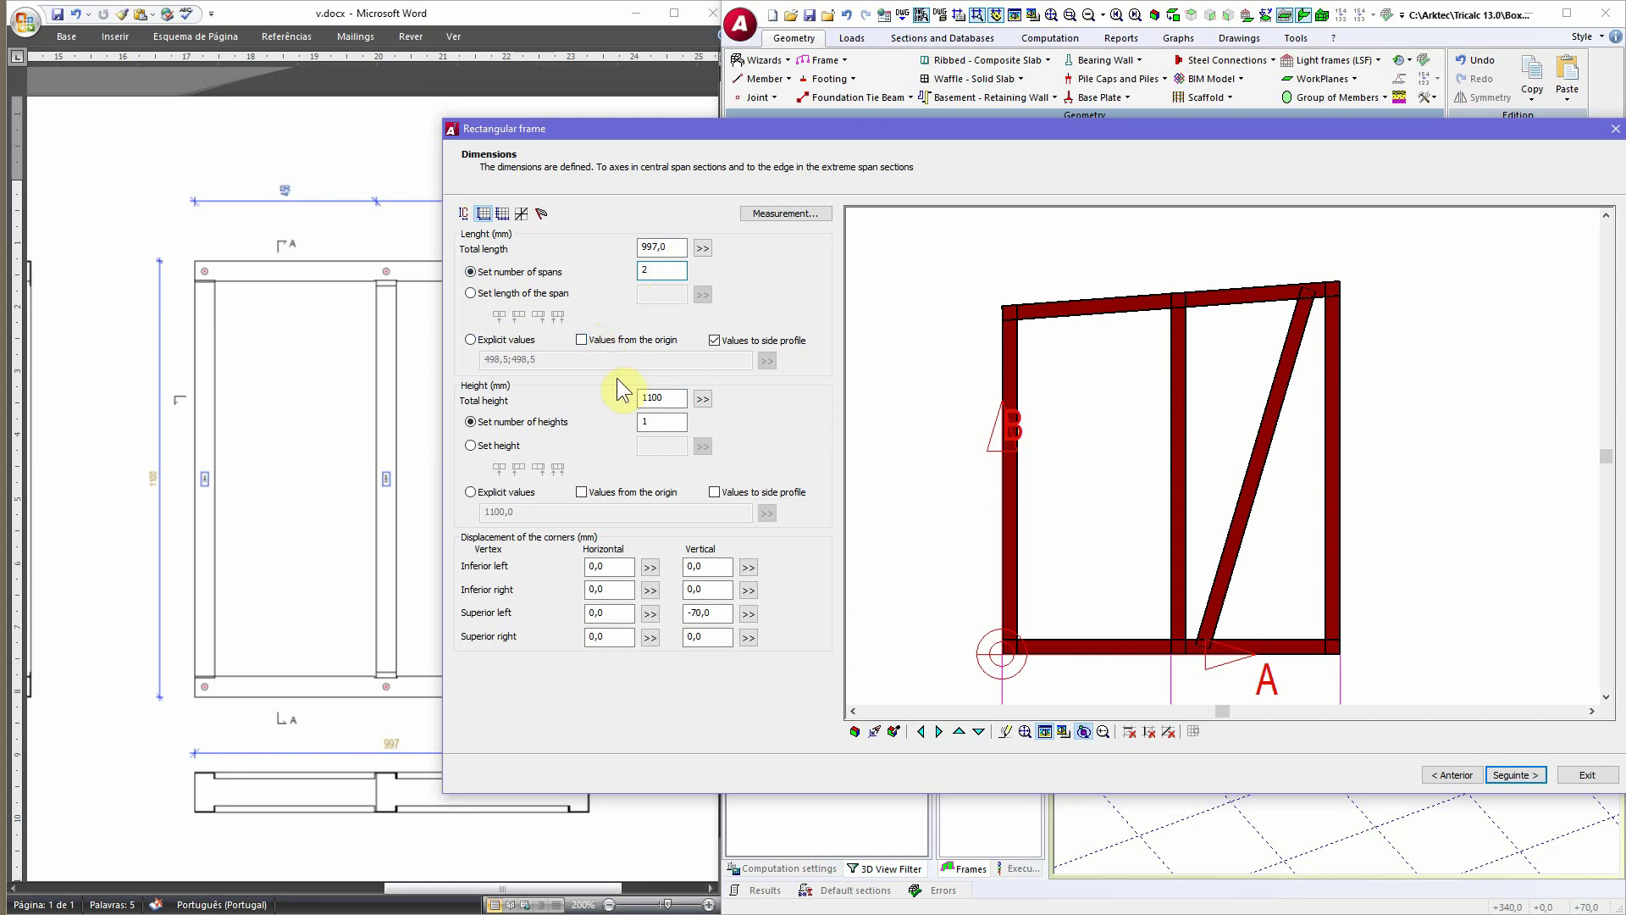
pyautogui.click(661, 422)
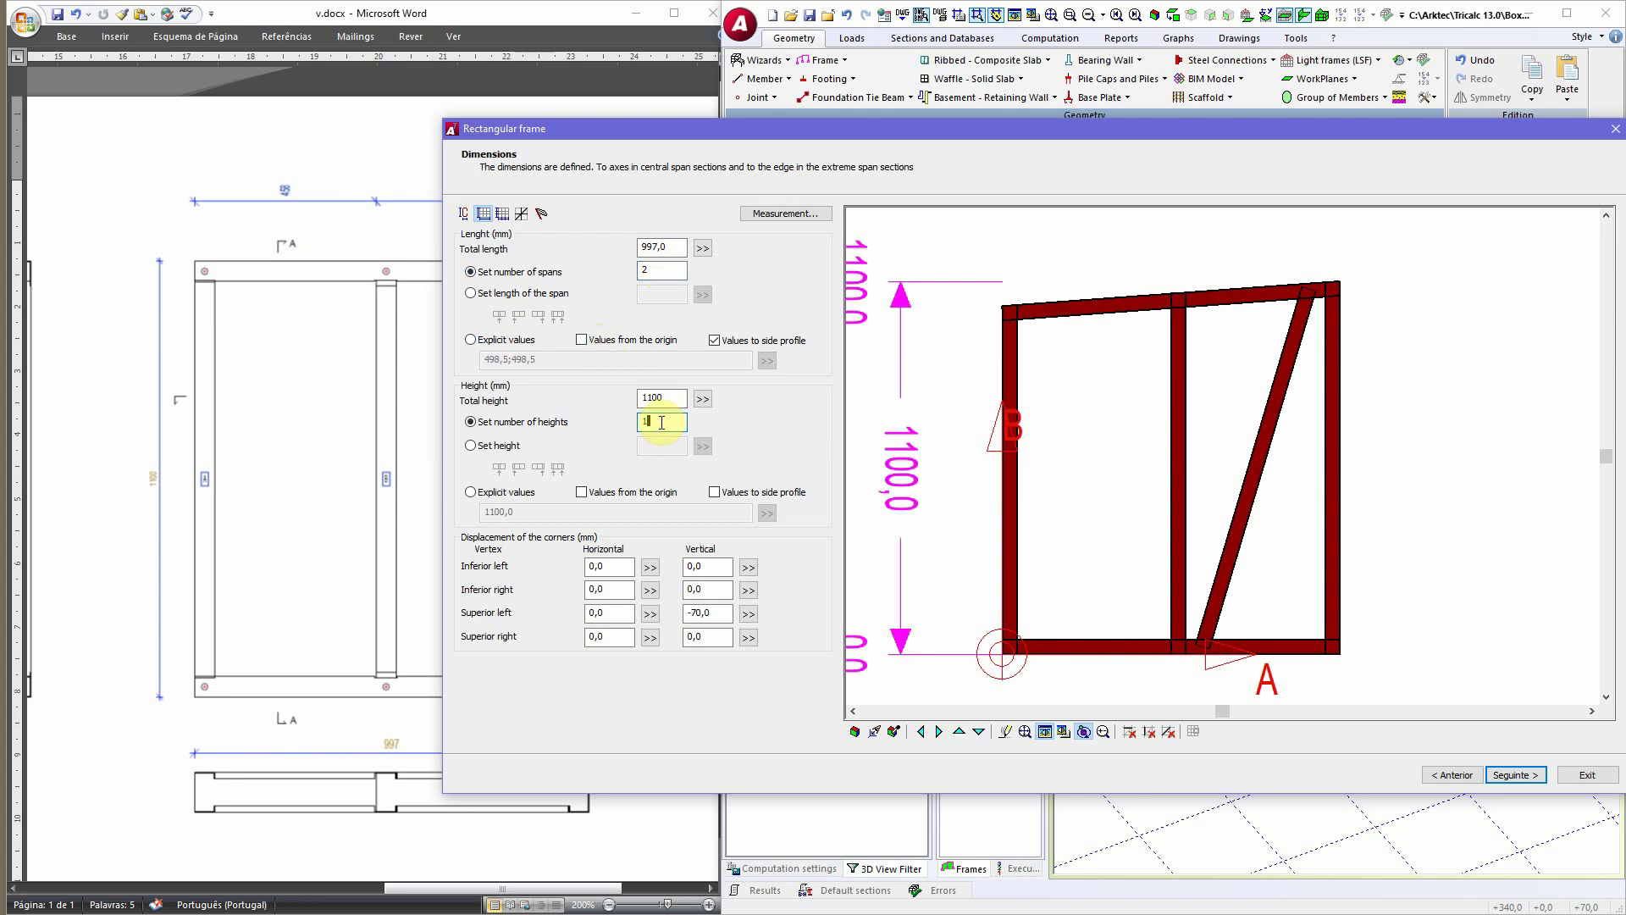
pyautogui.click(693, 612)
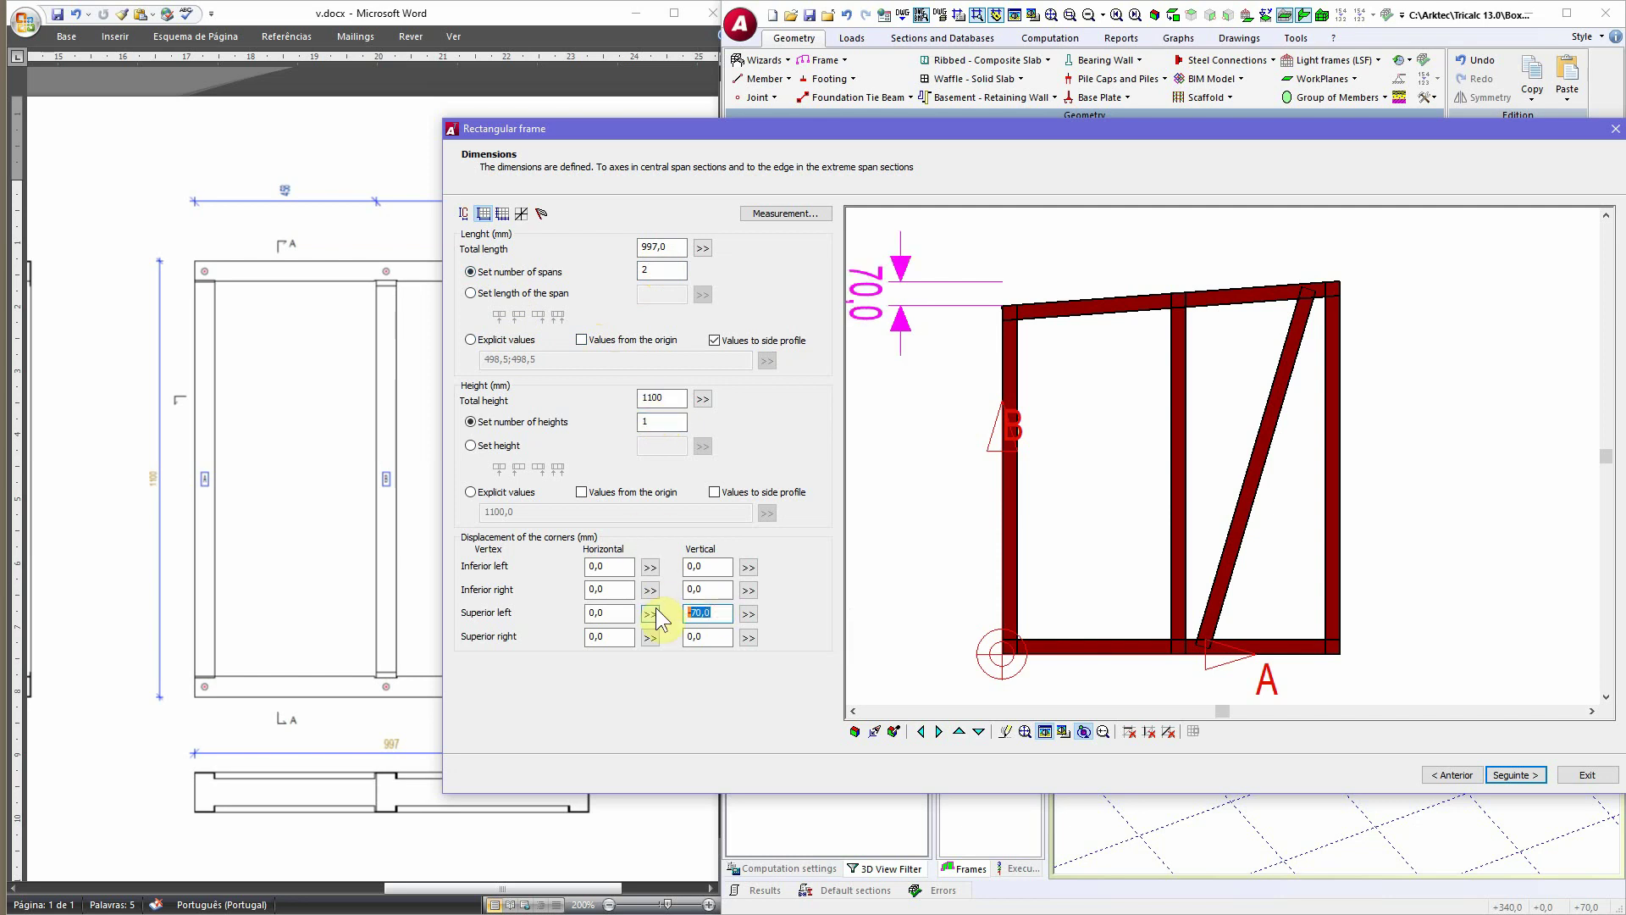
pyautogui.write('0')
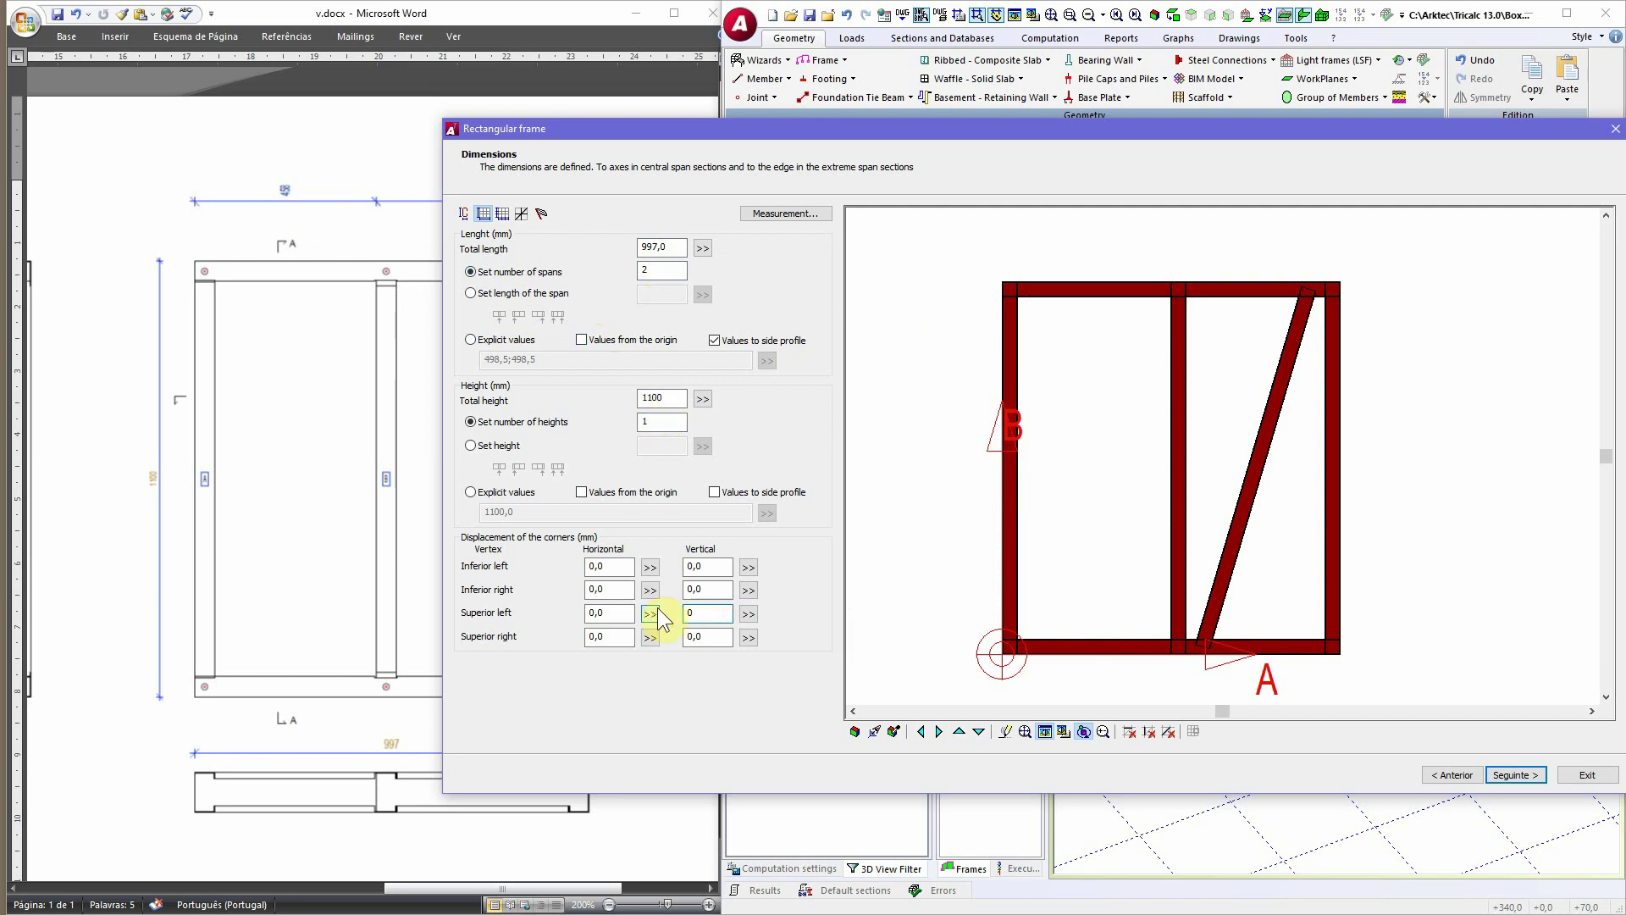
# Step: Remove the diagonals from both spans of the 997 mm frame
pyautogui.click(520, 217)
pyautogui.moveTo(480, 292); pyautogui.dragTo(479, 272)
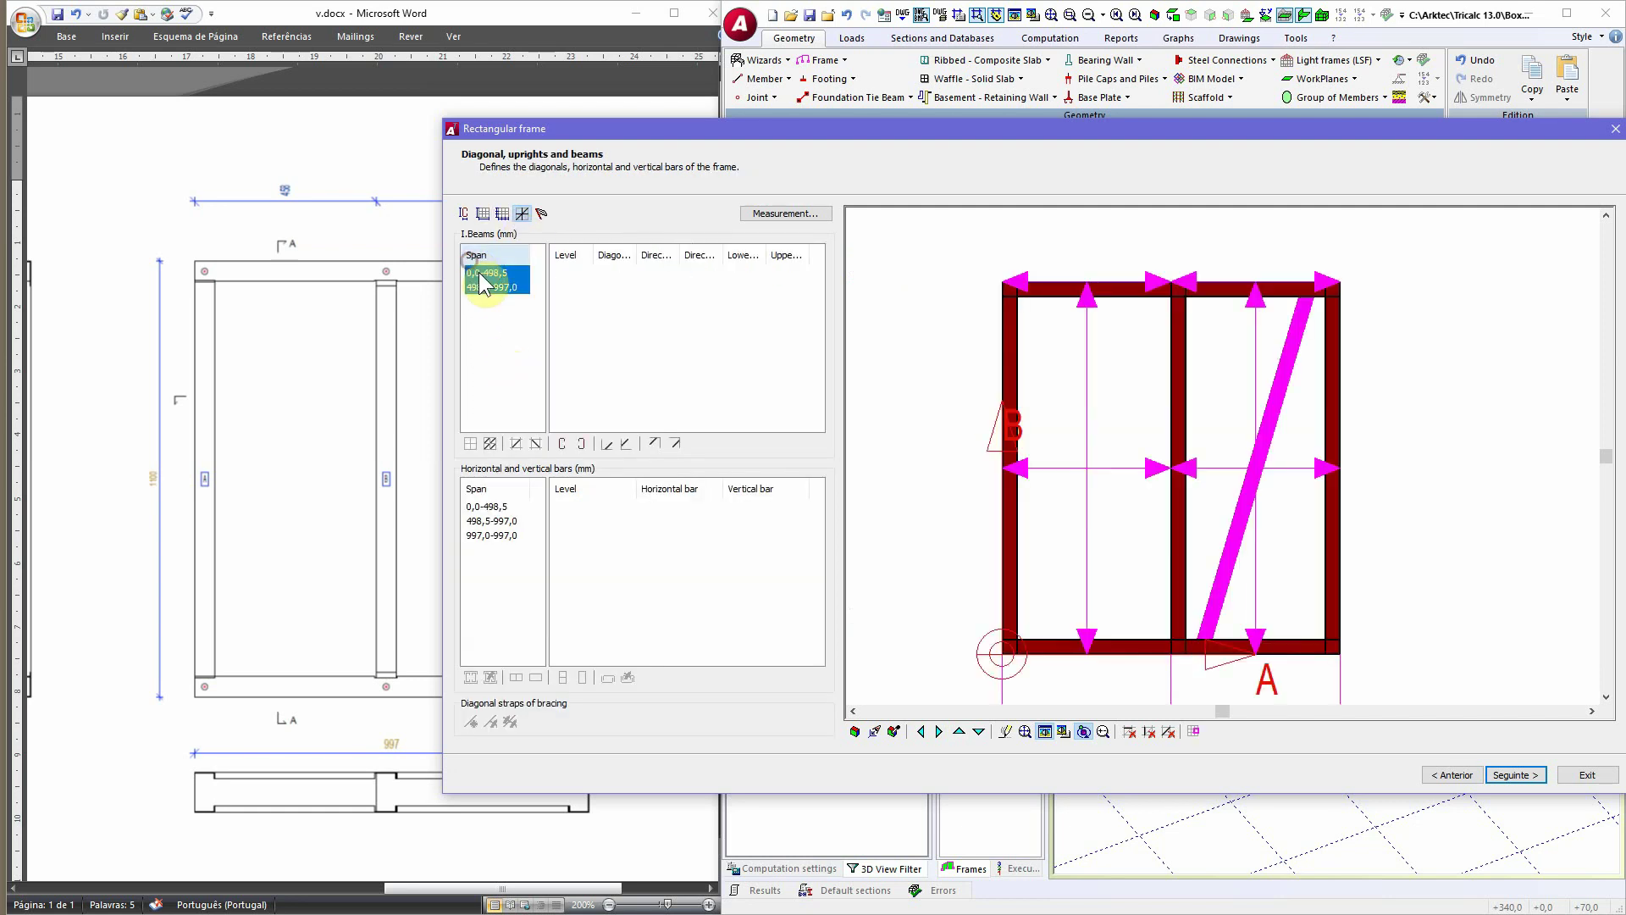
pyautogui.click(473, 446)
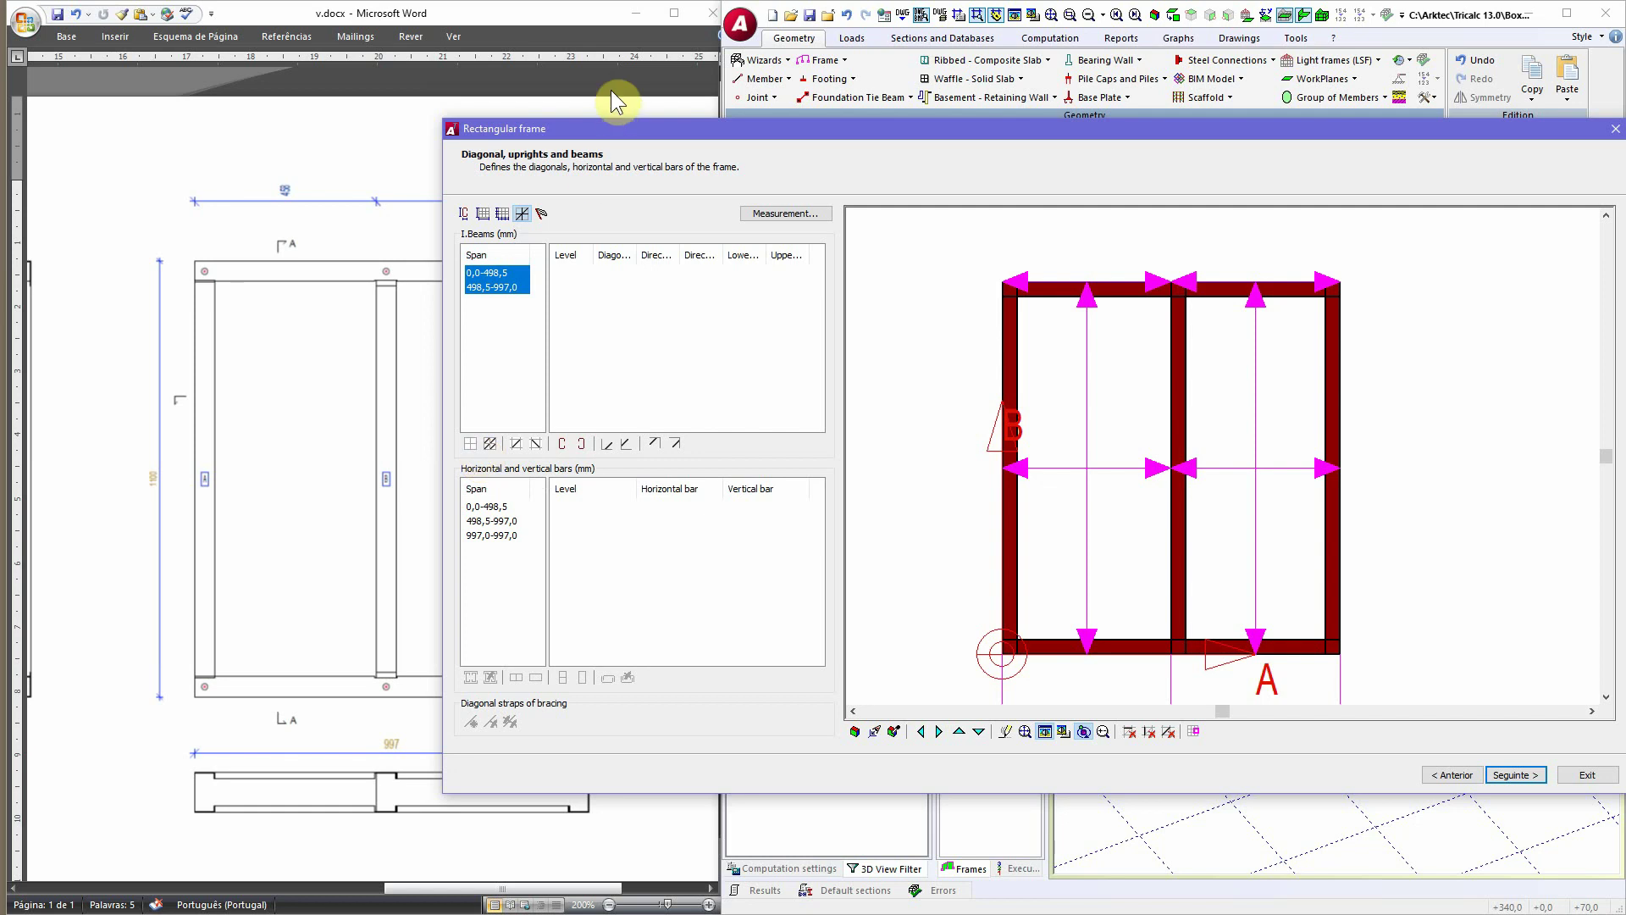
pyautogui.moveTo(602, 133)
pyautogui.mouseDown()
pyautogui.moveTo(790, 125)
pyautogui.moveTo(583, 135)
pyautogui.mouseUp()
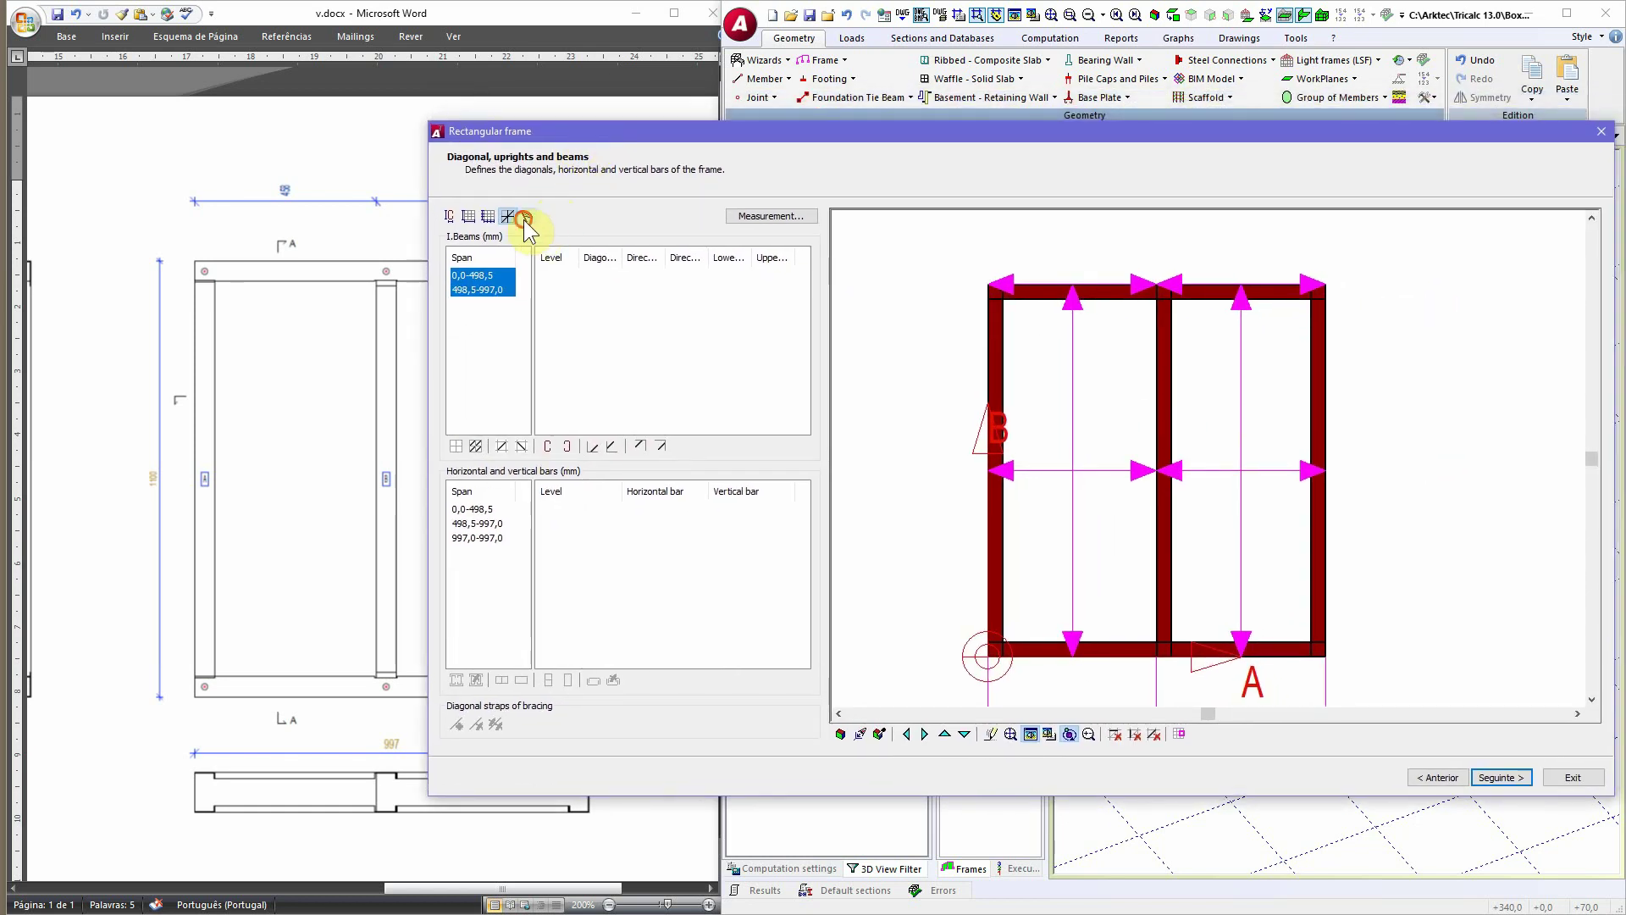
# Step: Set the frame's insertion point to the outer bottom corner of its left upright
pyautogui.click(525, 218)
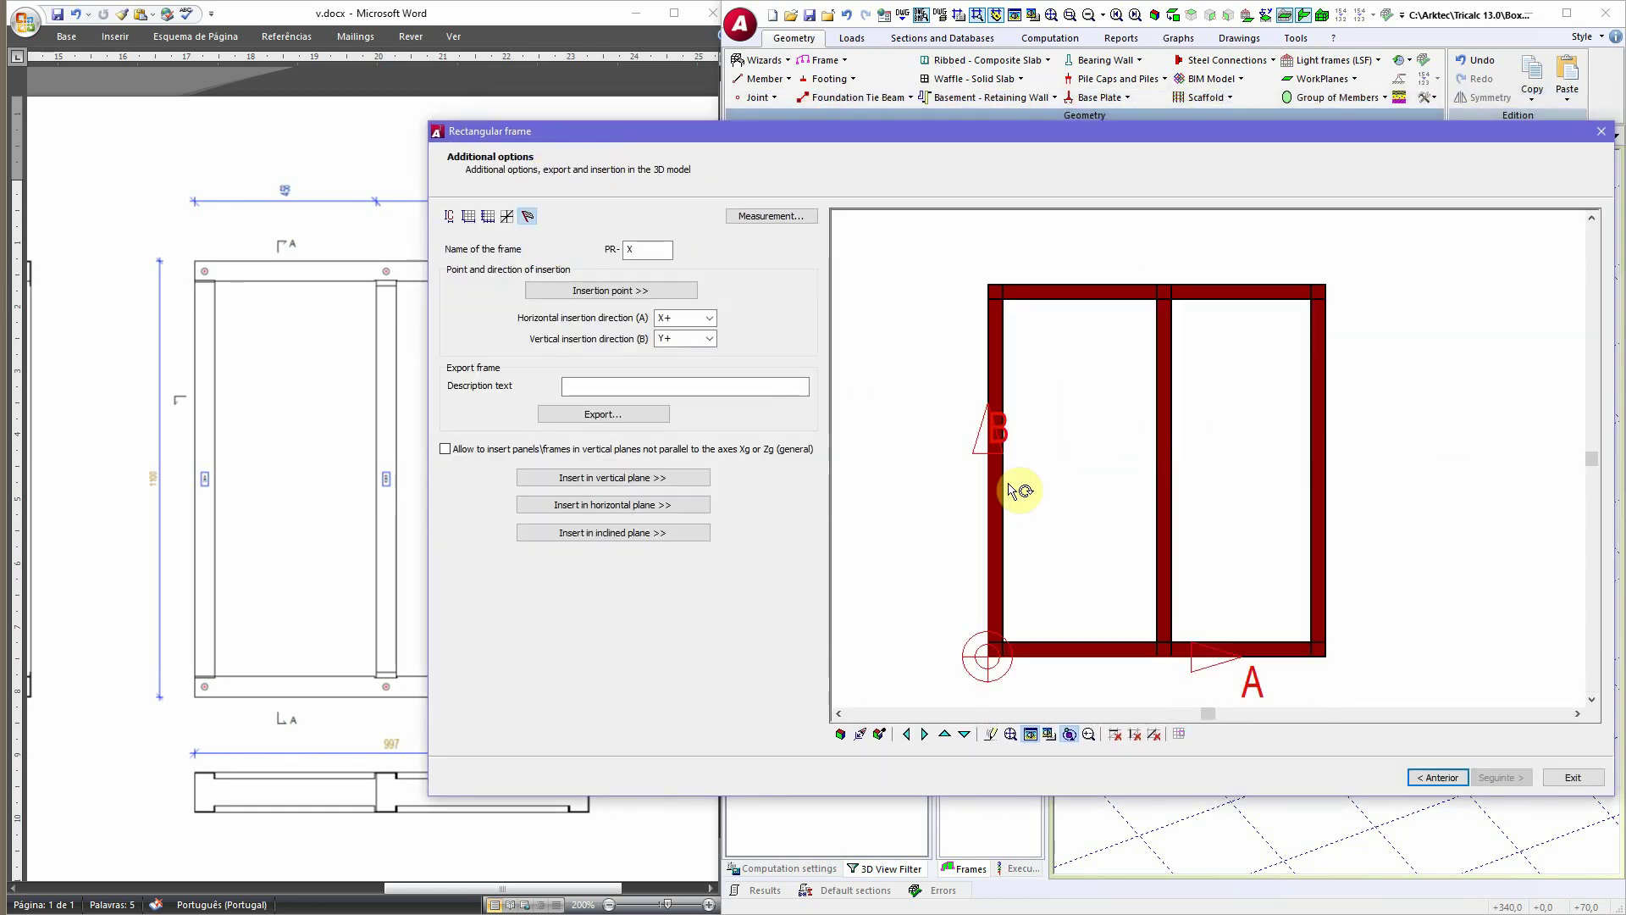
pyautogui.click(922, 734)
pyautogui.click(944, 733)
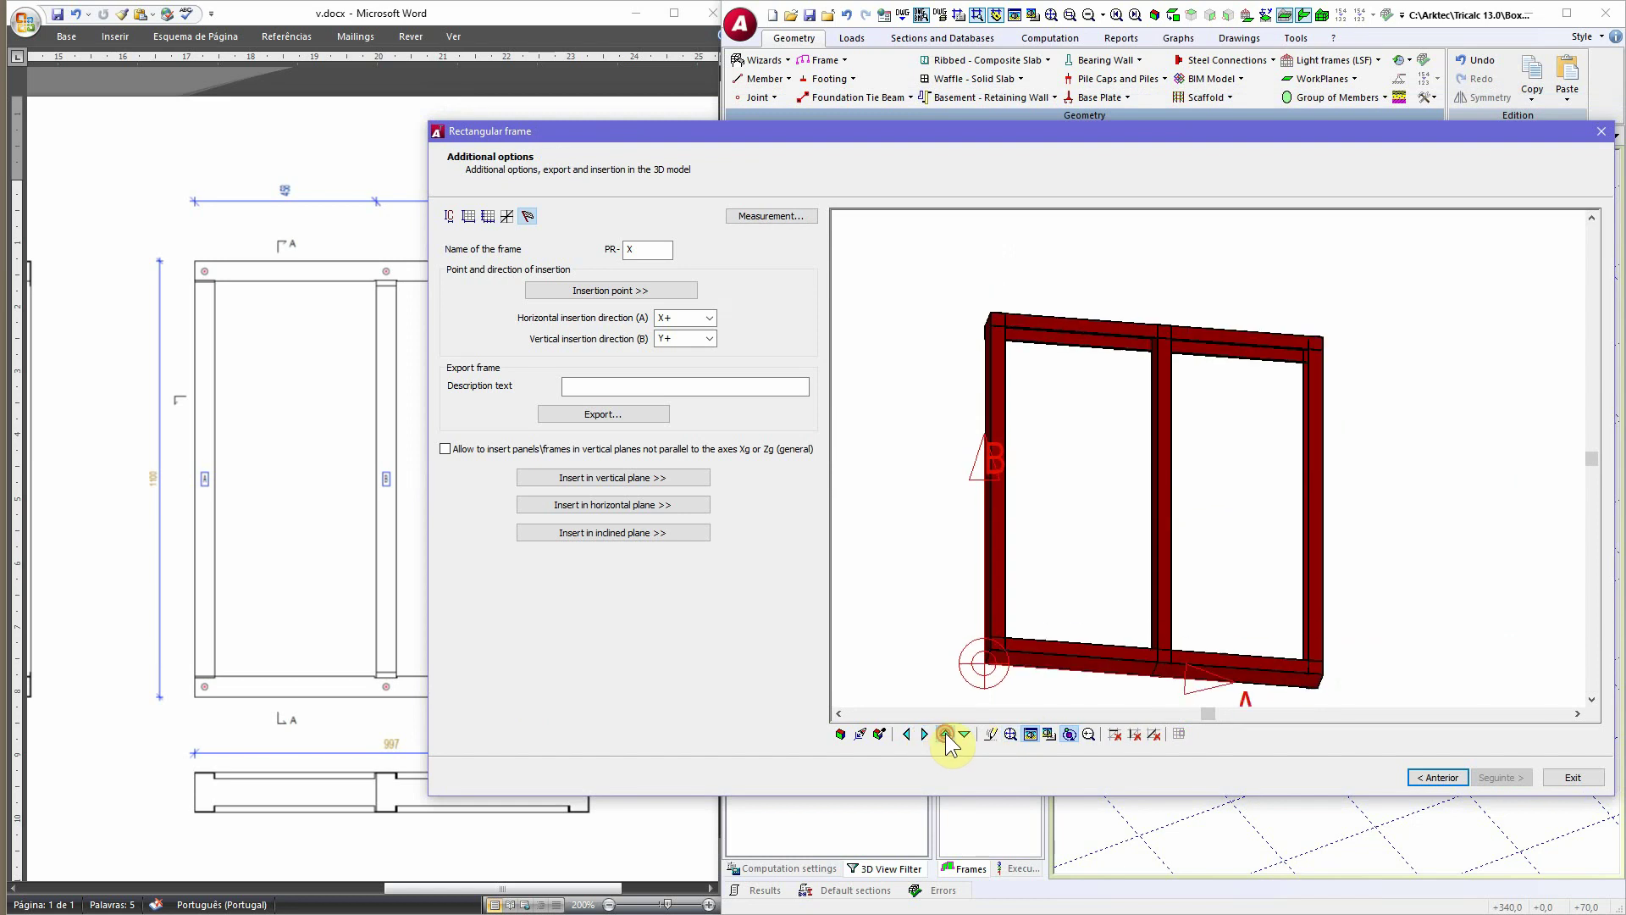
pyautogui.click(945, 734)
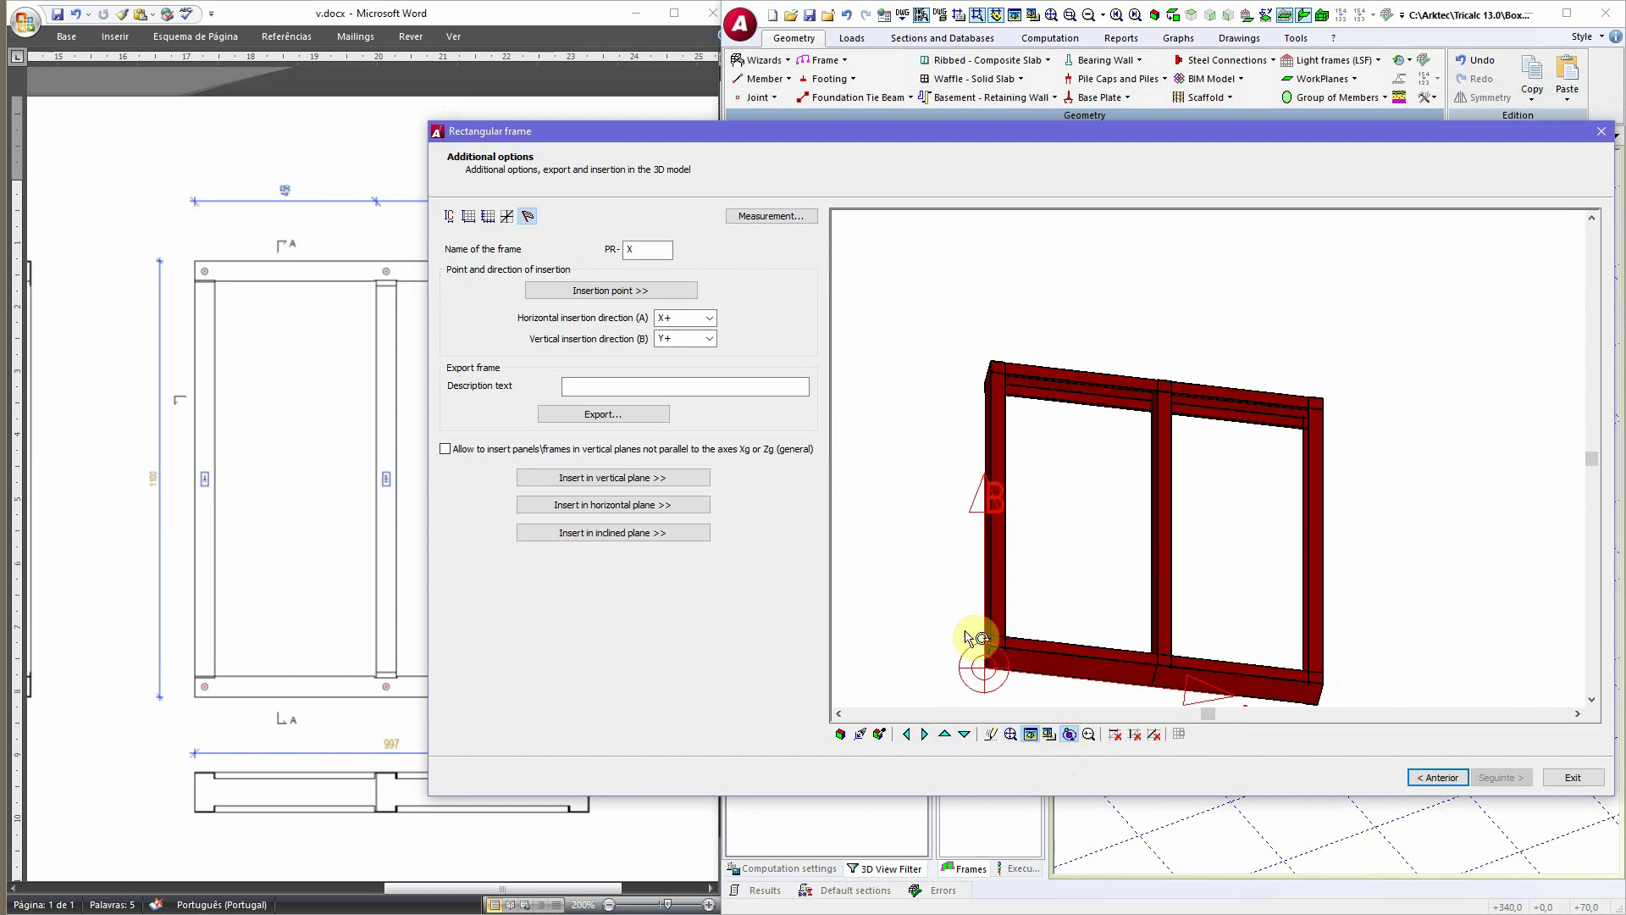
pyautogui.moveTo(969, 635); pyautogui.dragTo(976, 662)
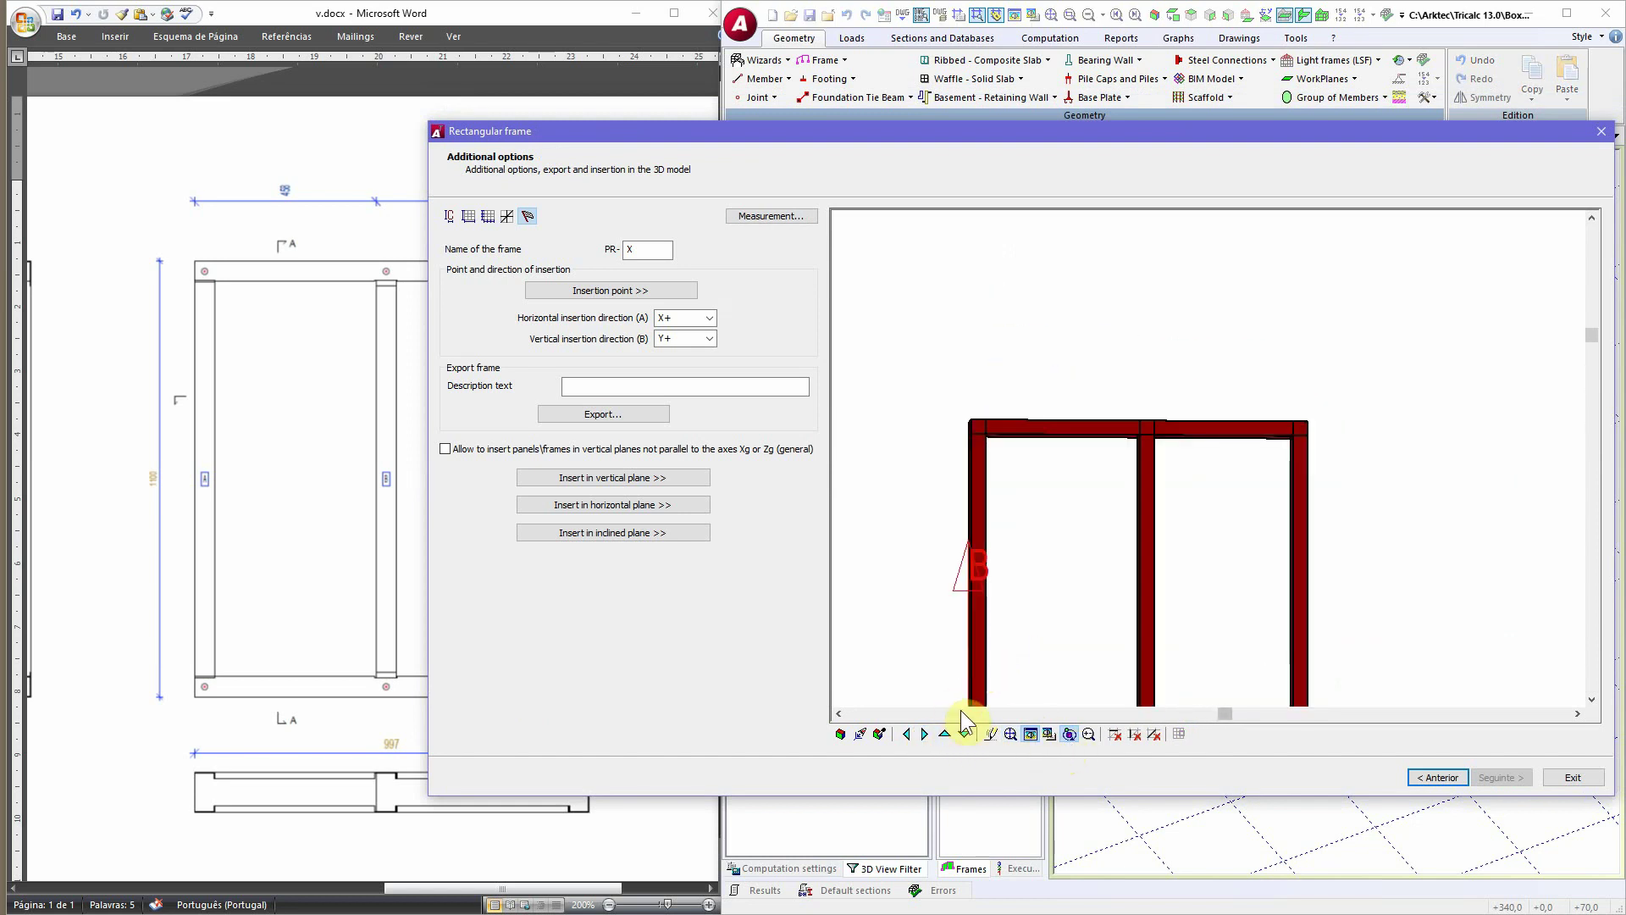
pyautogui.click(840, 734)
pyautogui.moveTo(1058, 622); pyautogui.dragTo(1067, 549)
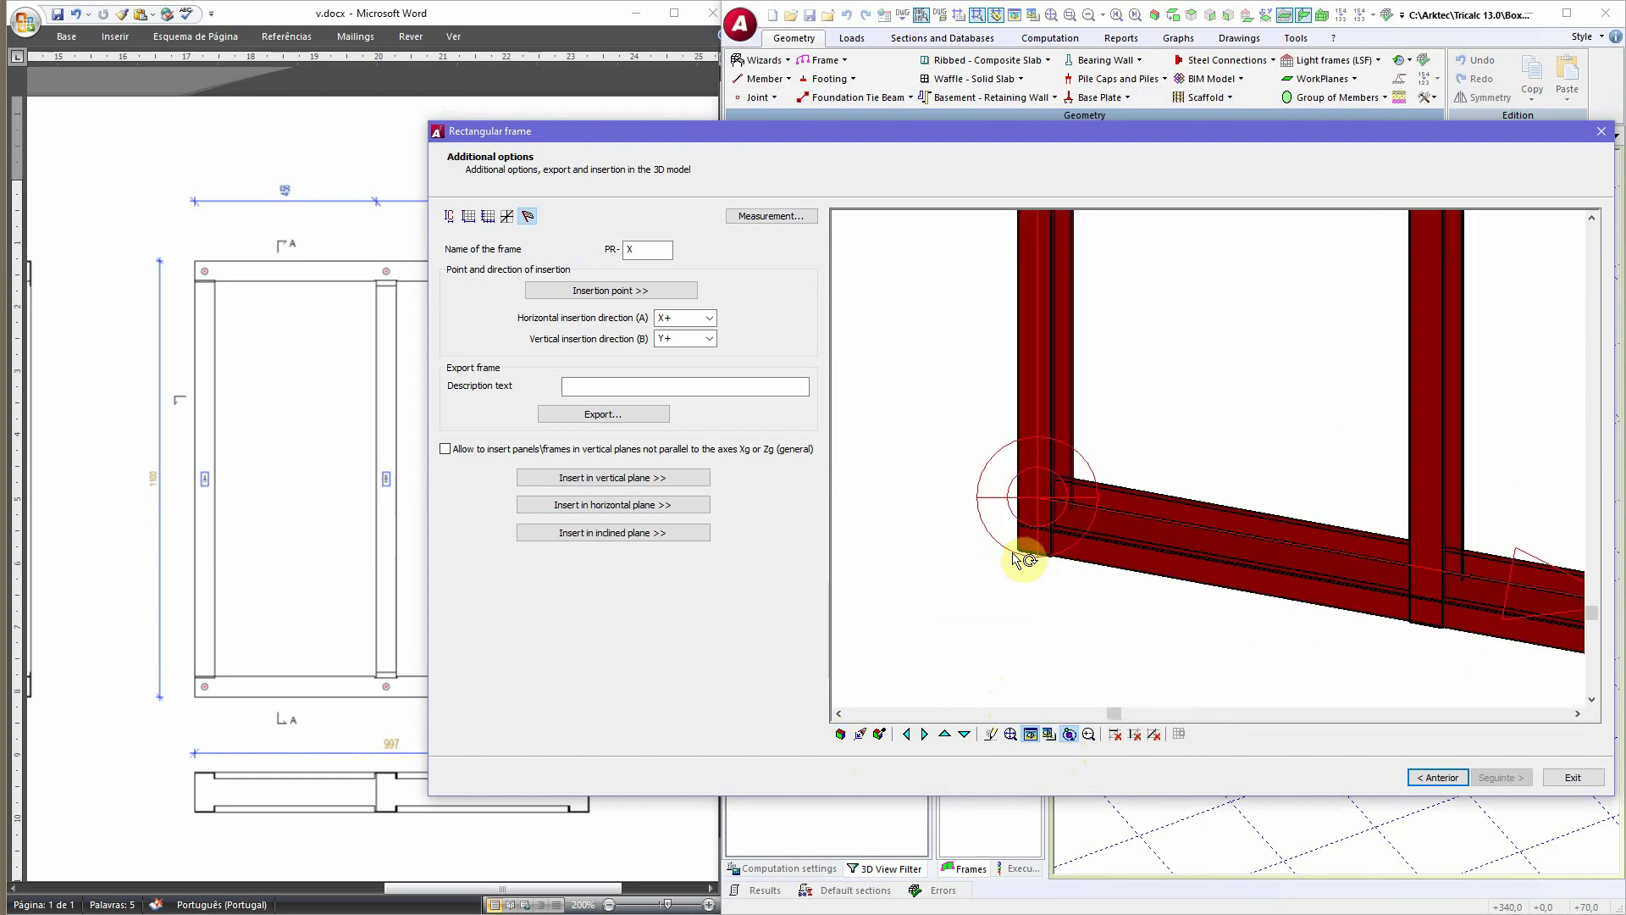
pyautogui.click(643, 291)
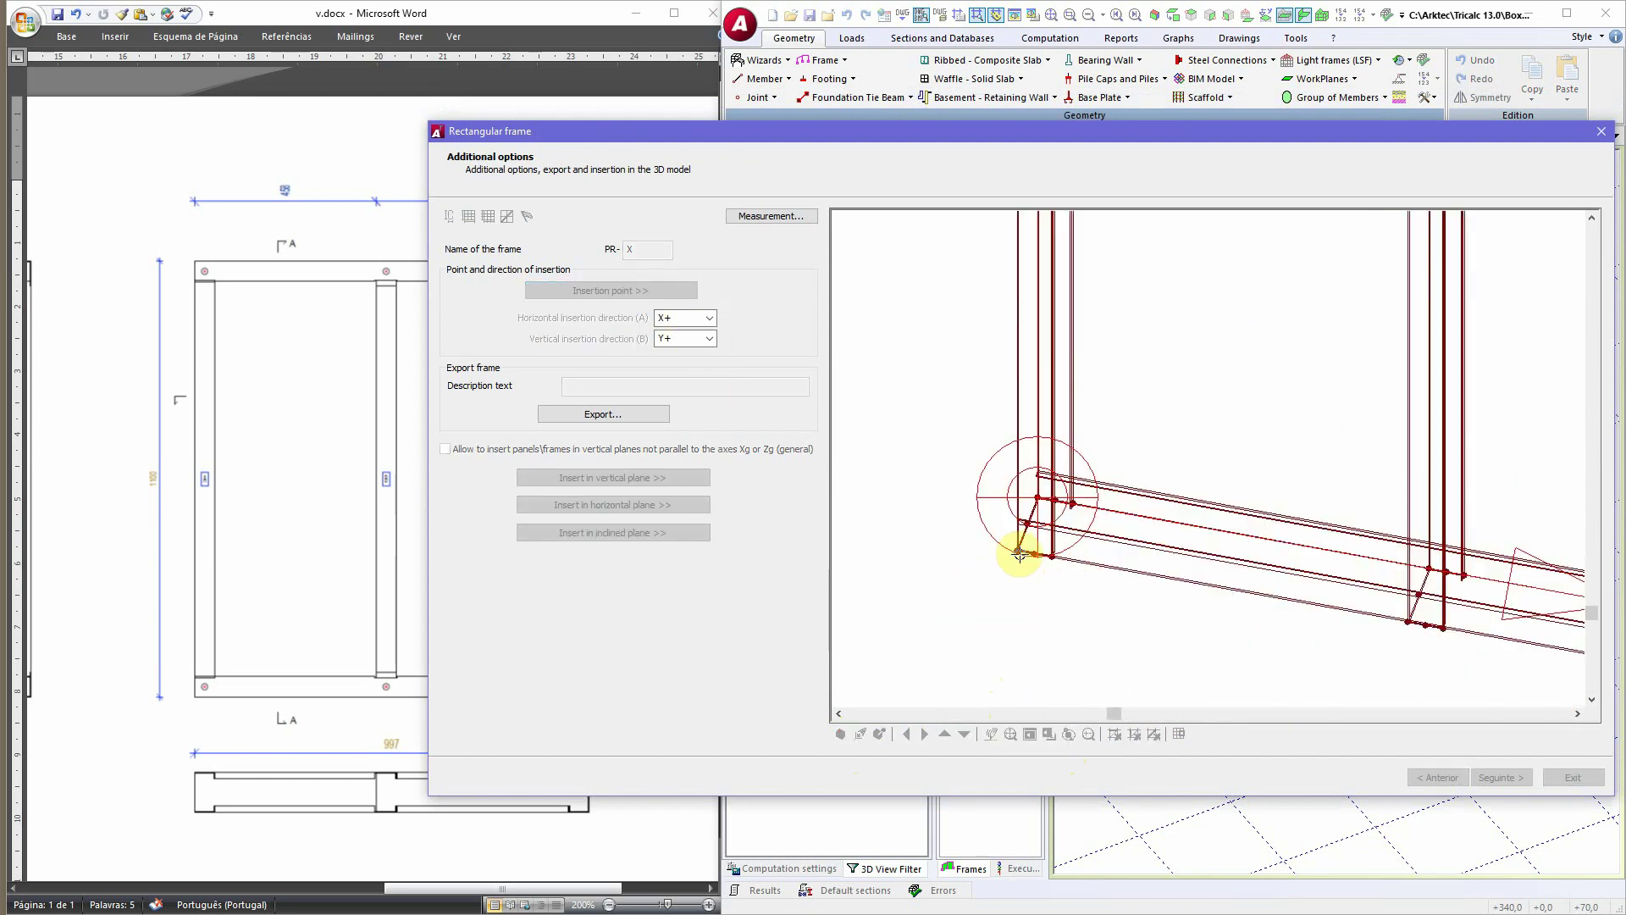
pyautogui.click(1020, 551)
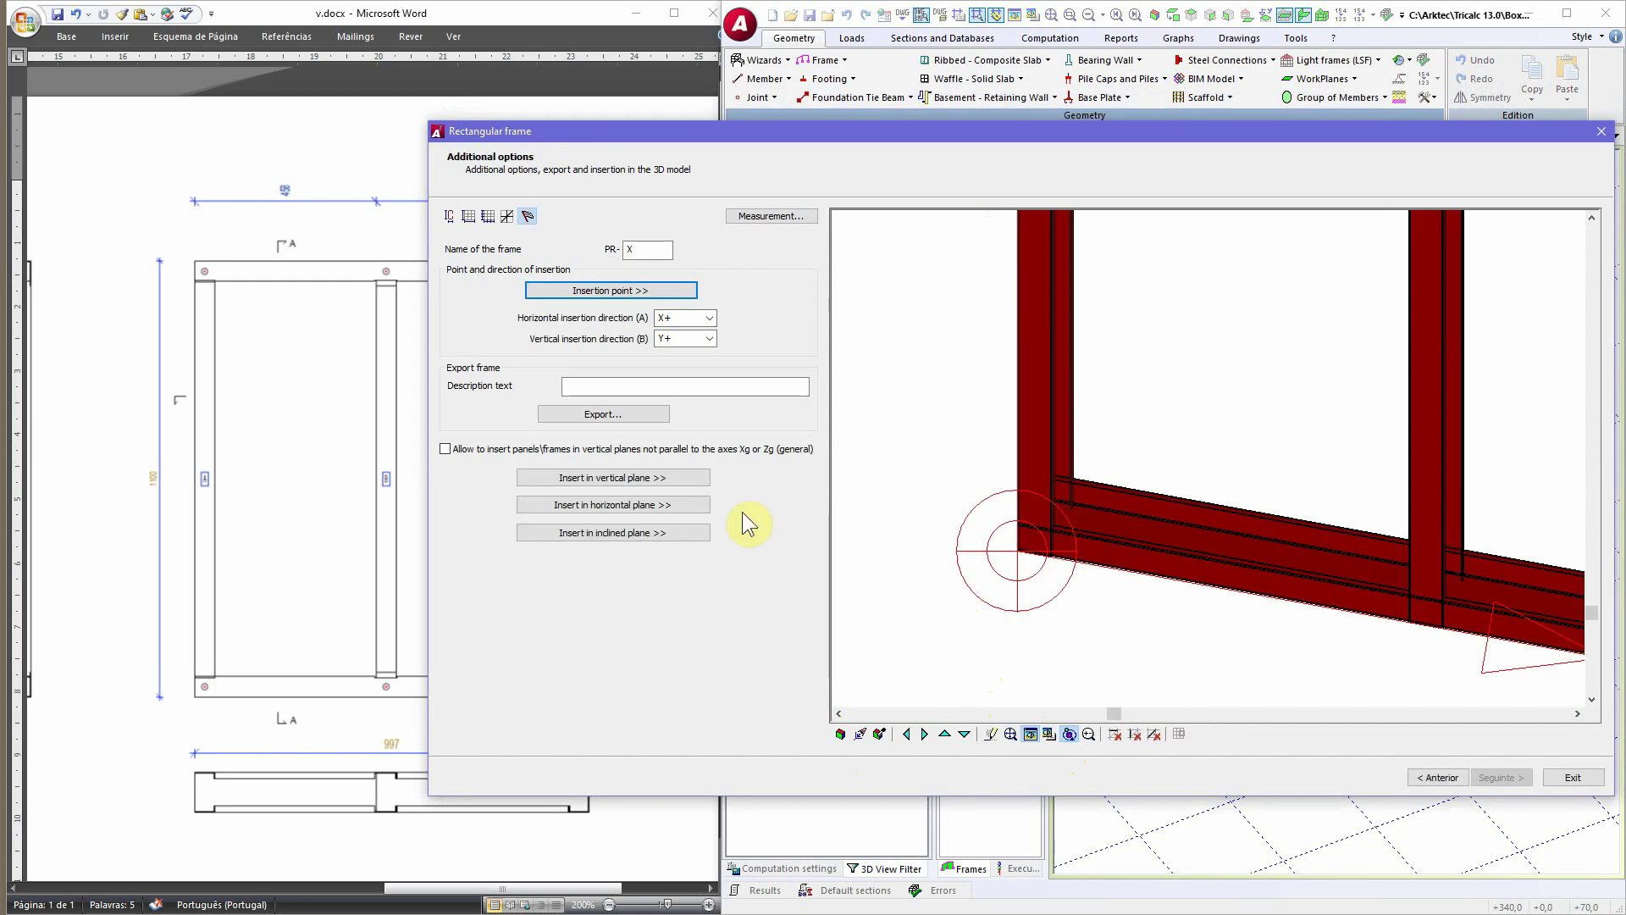
# Step: Insert the 997 by 1100 mm frame in a vertical plane at the sloped side panel's bottom corner, perpendicular to that panel
pyautogui.click(647, 481)
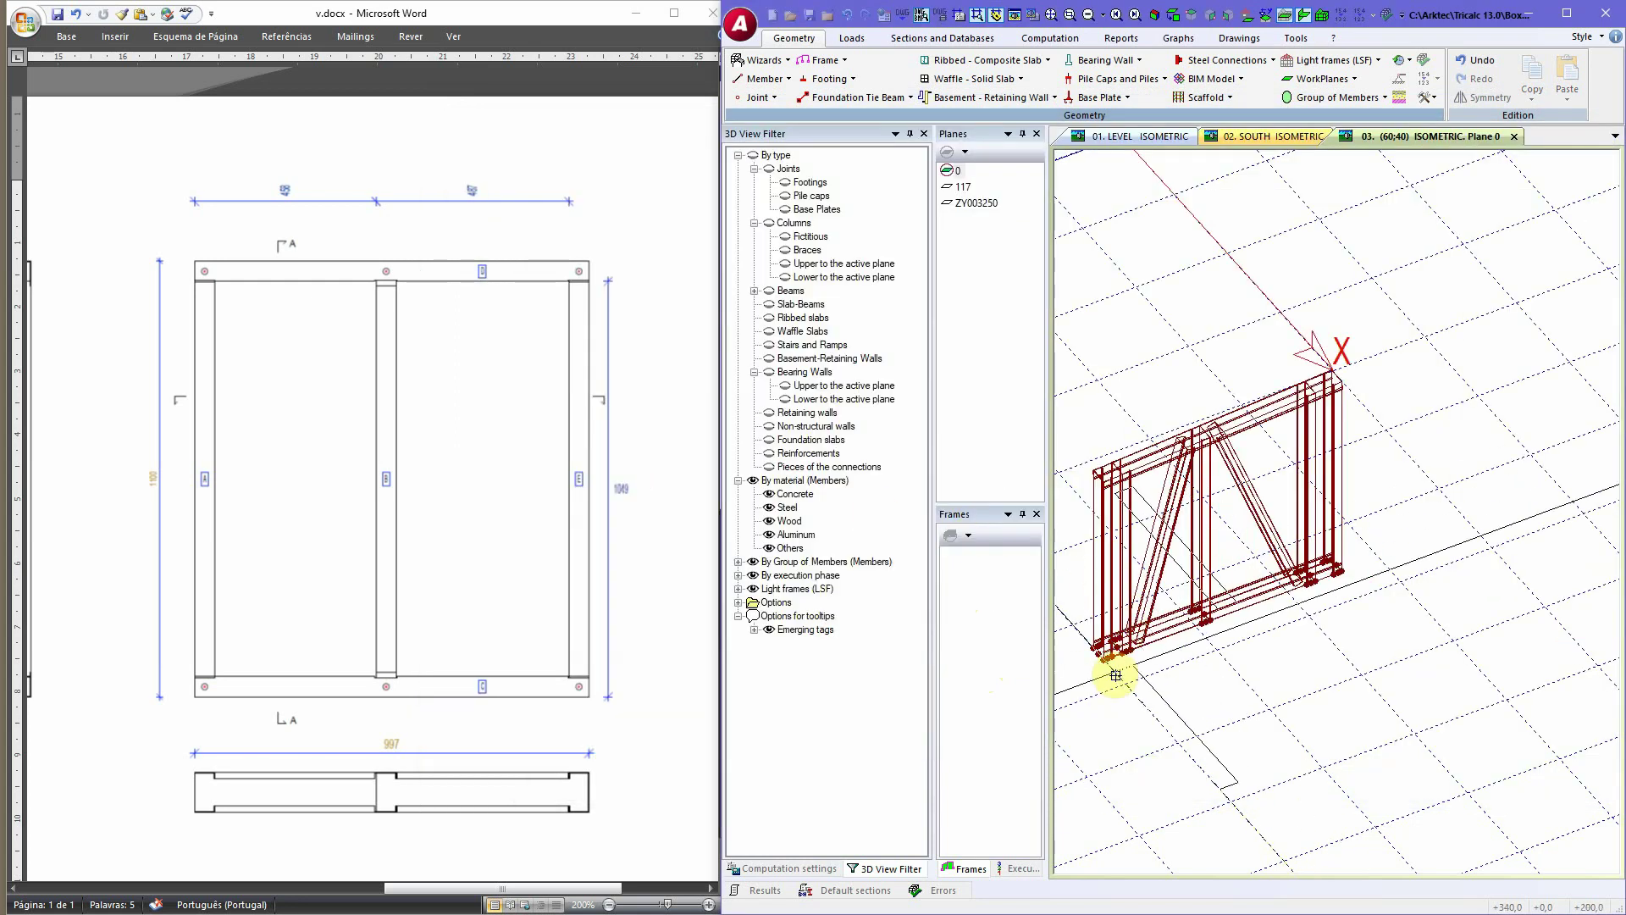
pyautogui.scroll(5, 1116, 663)
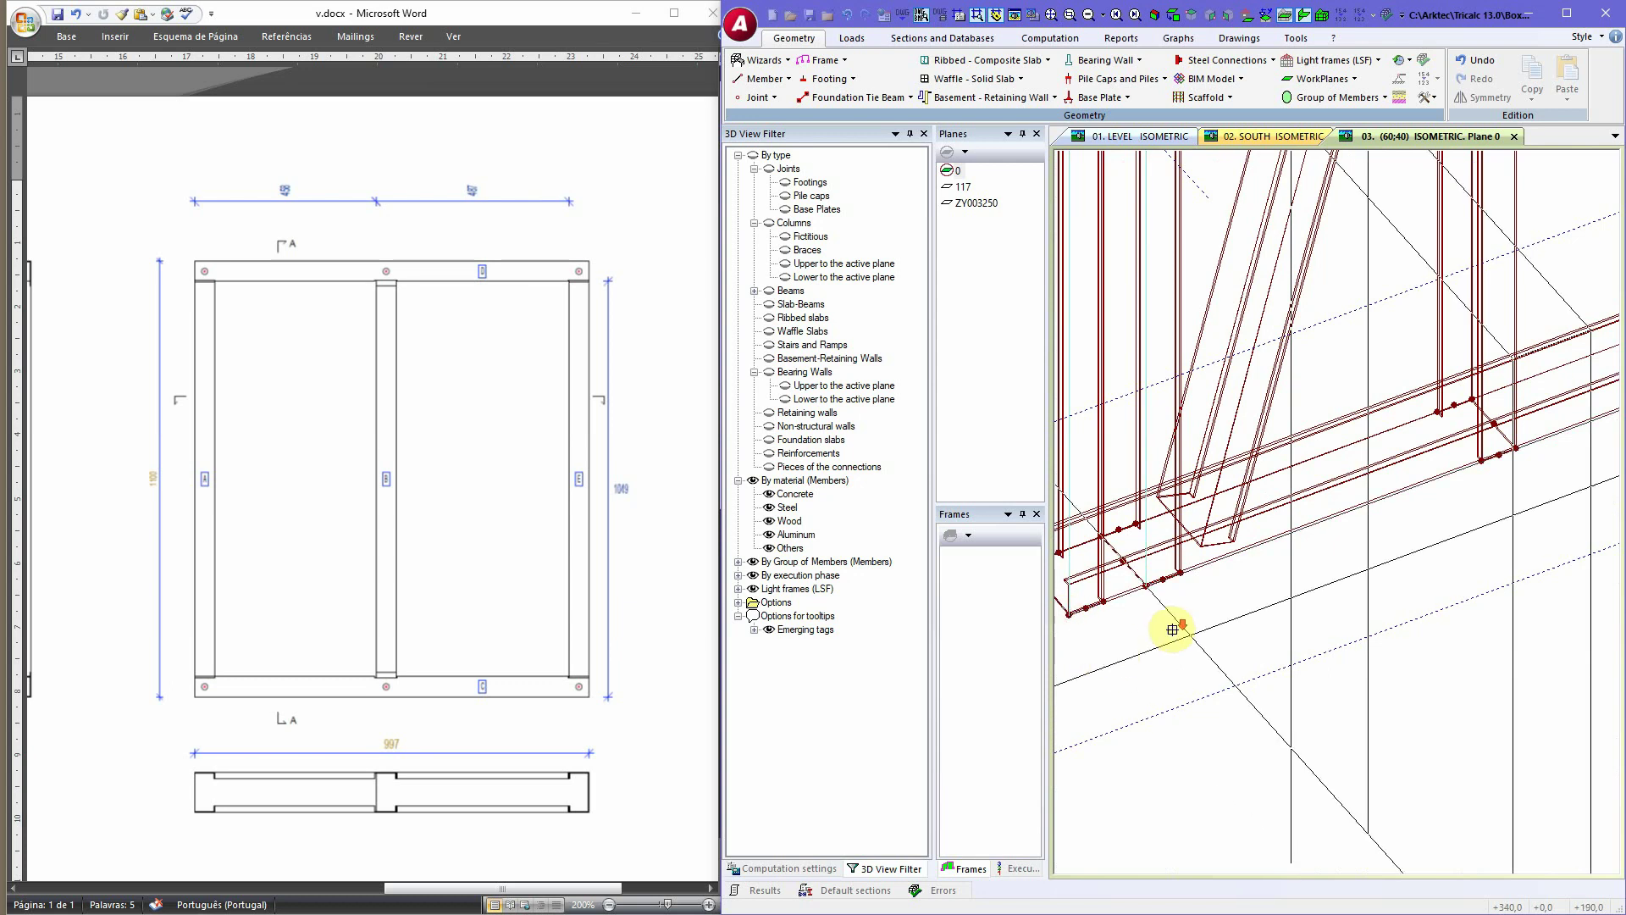
pyautogui.scroll(-5, 1173, 627)
pyautogui.scroll(-1, 1176, 630)
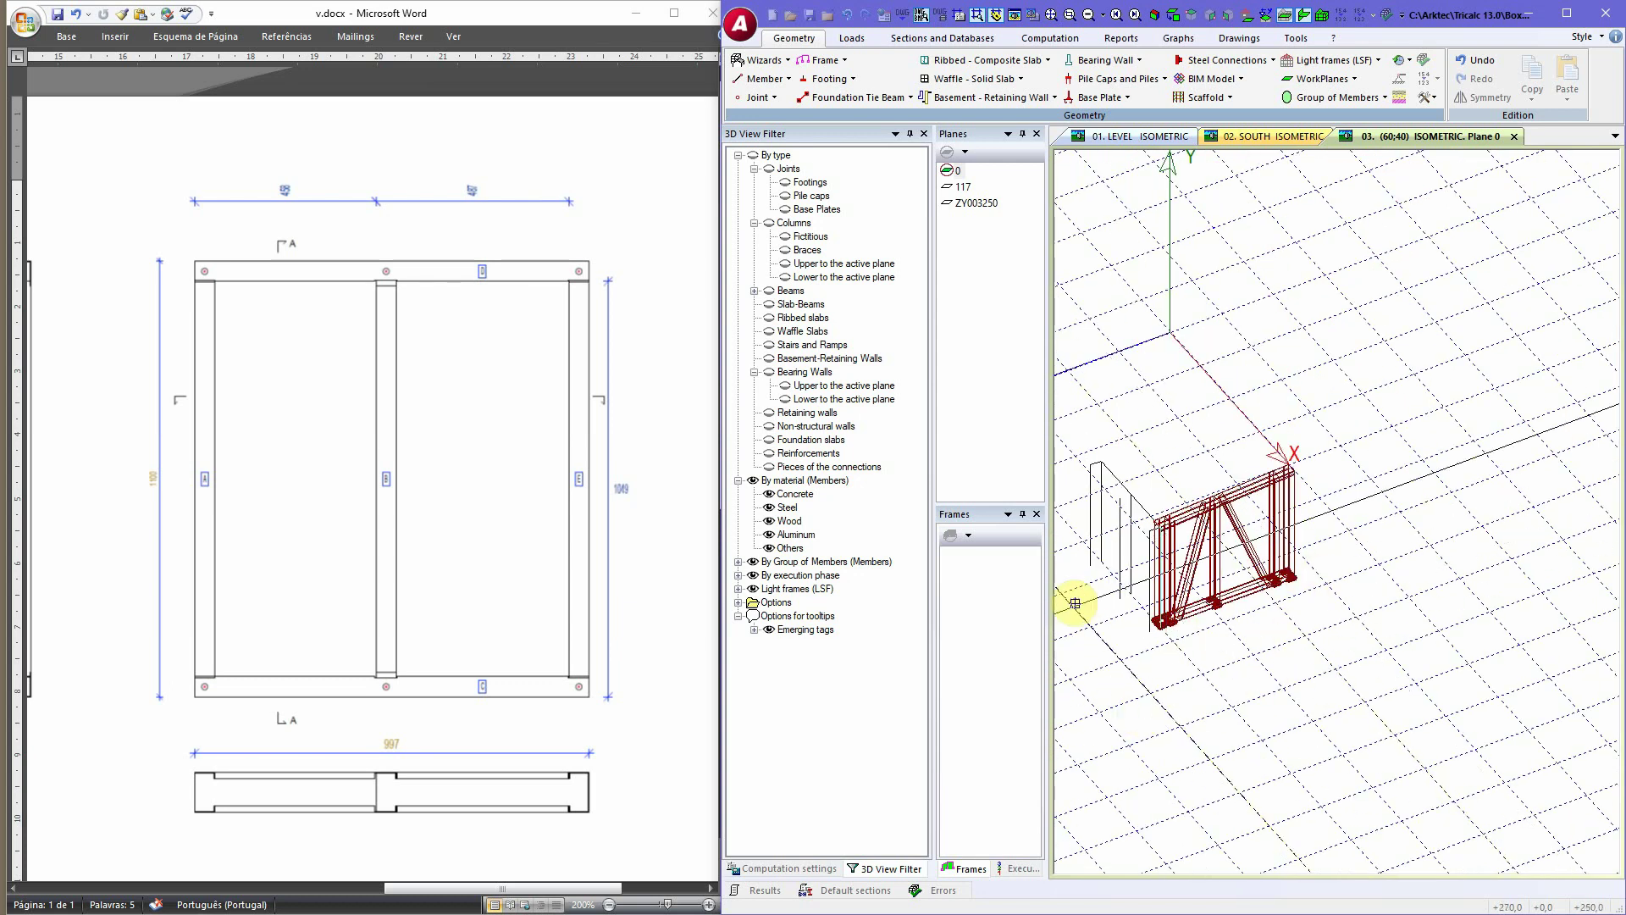
pyautogui.click(1259, 749)
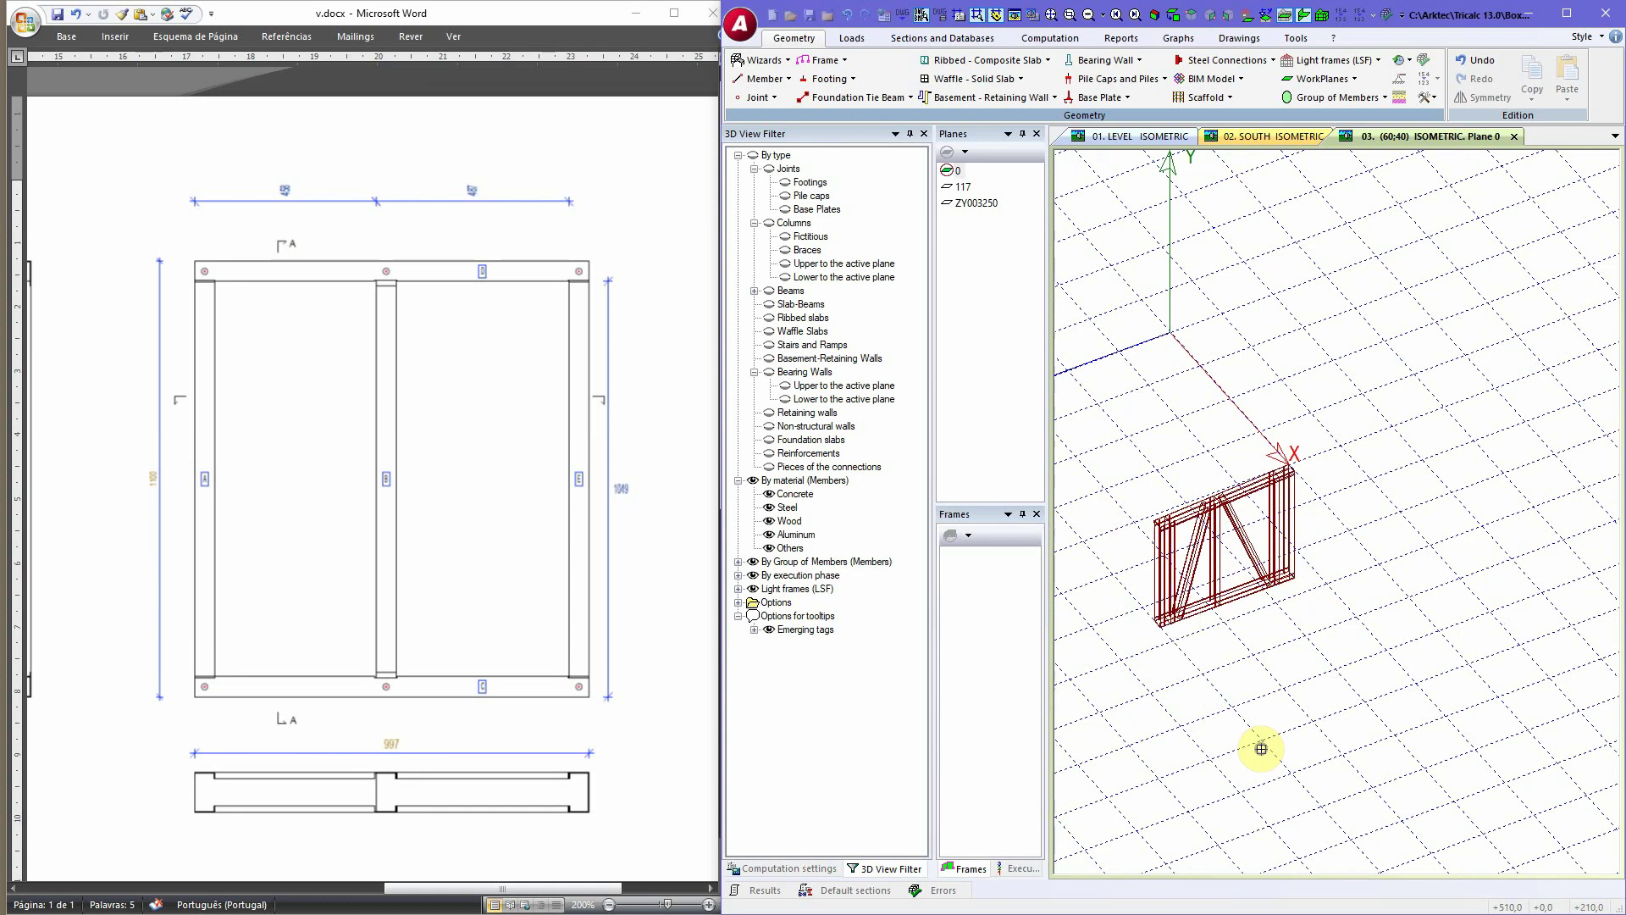
pyautogui.click(1576, 796)
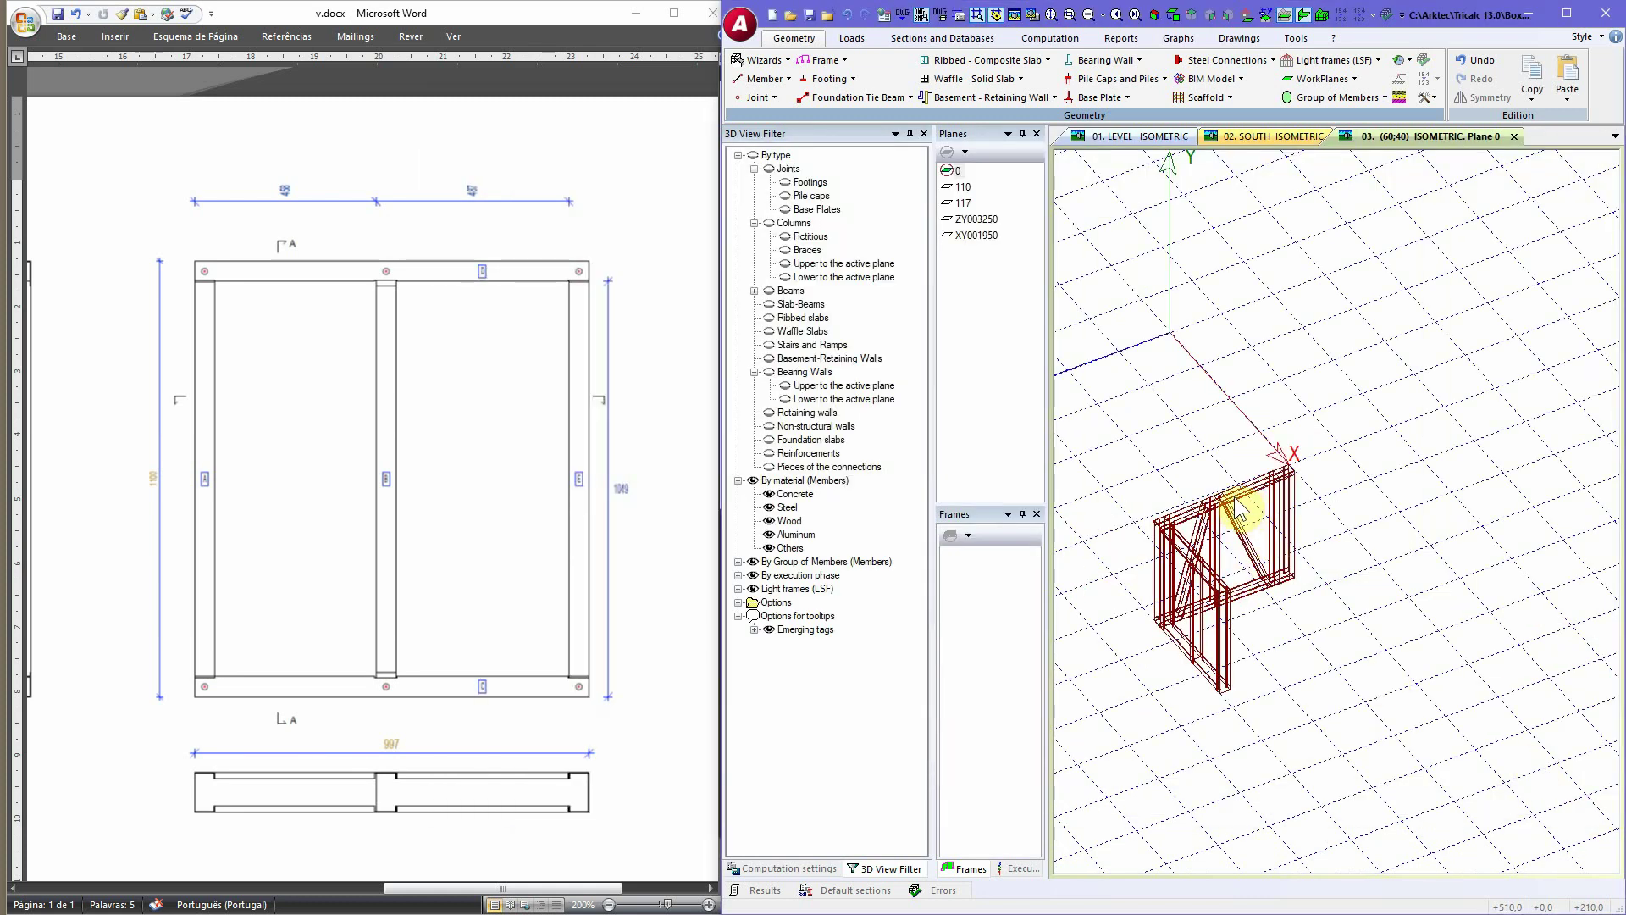
# Step: Load the "Side" frame from database file DB_LSF.trlsf into a new frame definition and exit without inserting it
pyautogui.moveTo(1234, 495); pyautogui.dragTo(1197, 228, button='middle')
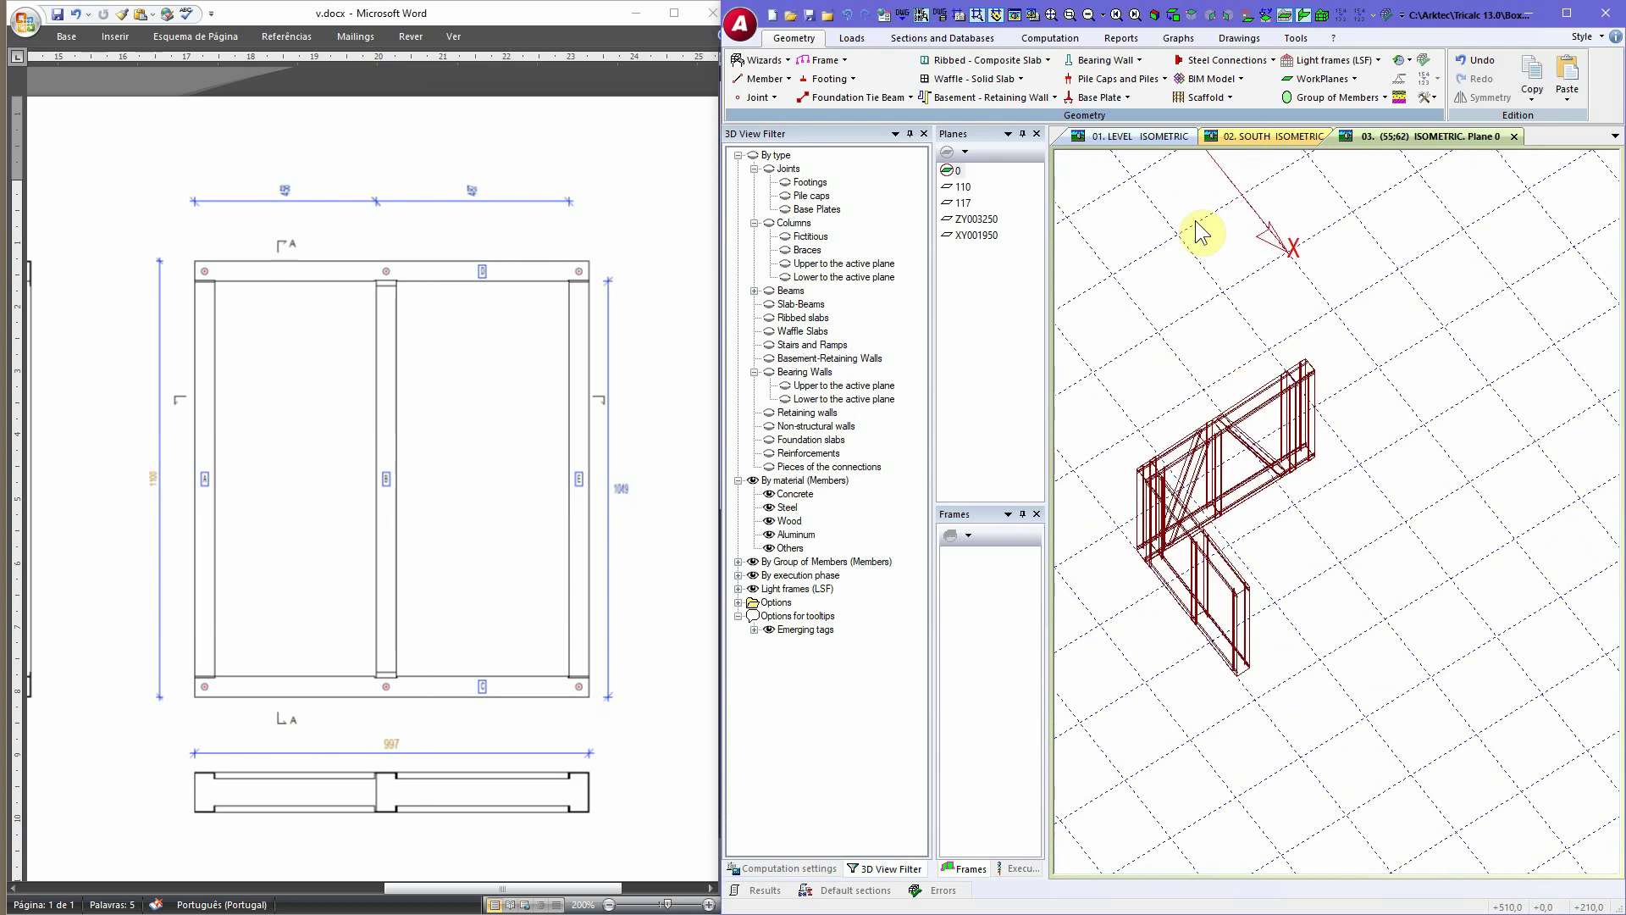
pyautogui.click(1324, 79)
pyautogui.click(1327, 61)
pyautogui.click(1328, 60)
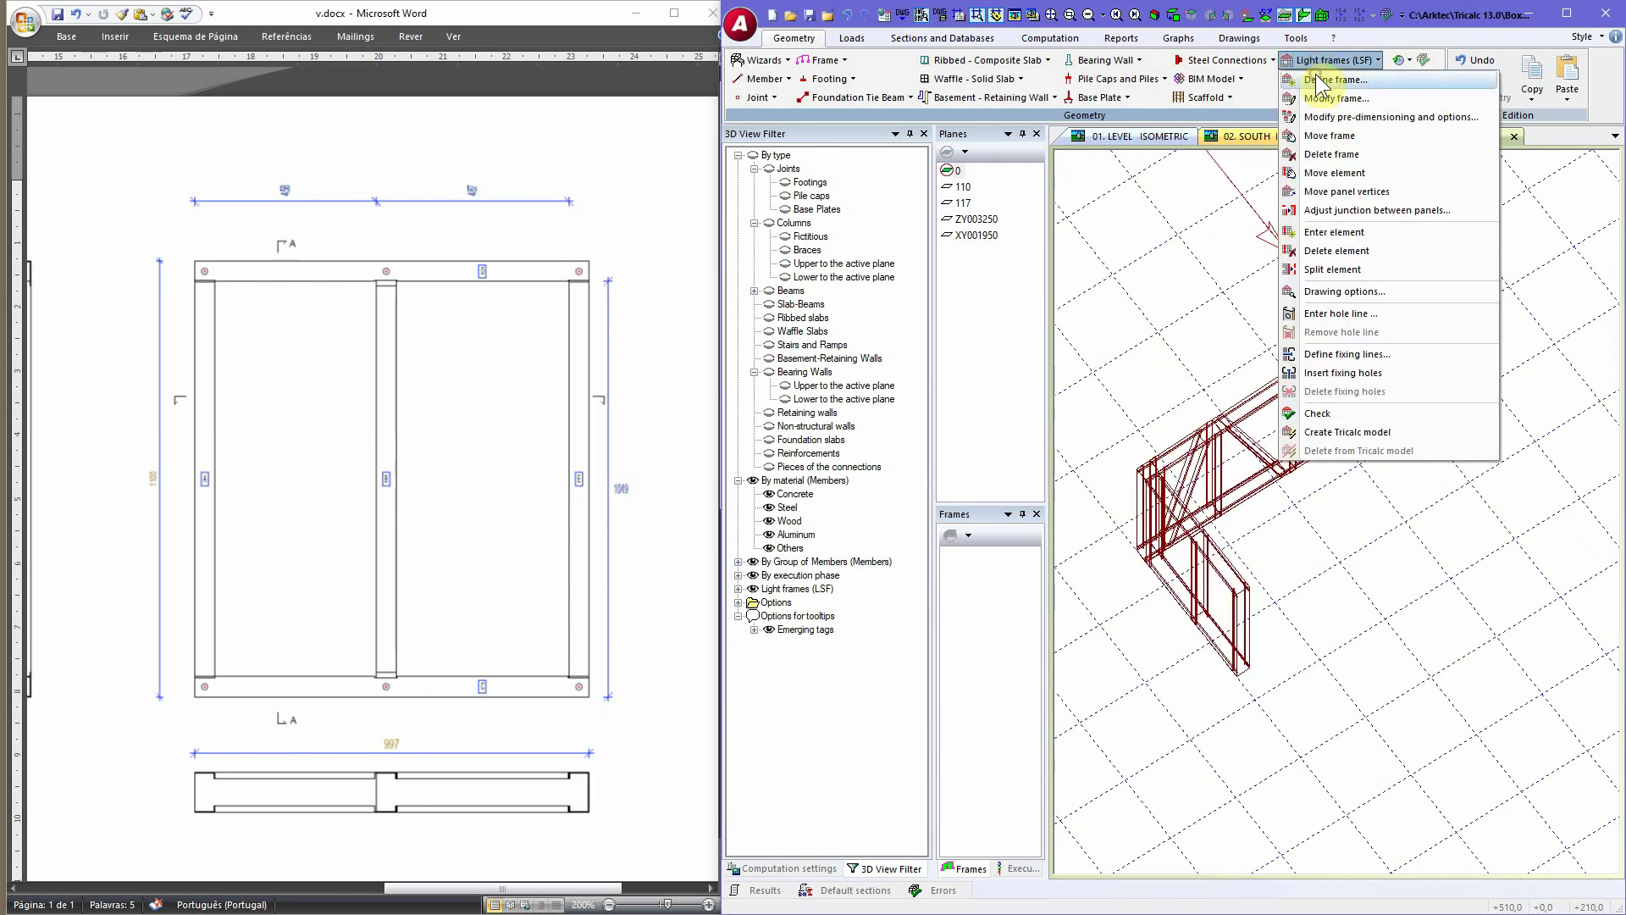
pyautogui.click(1319, 79)
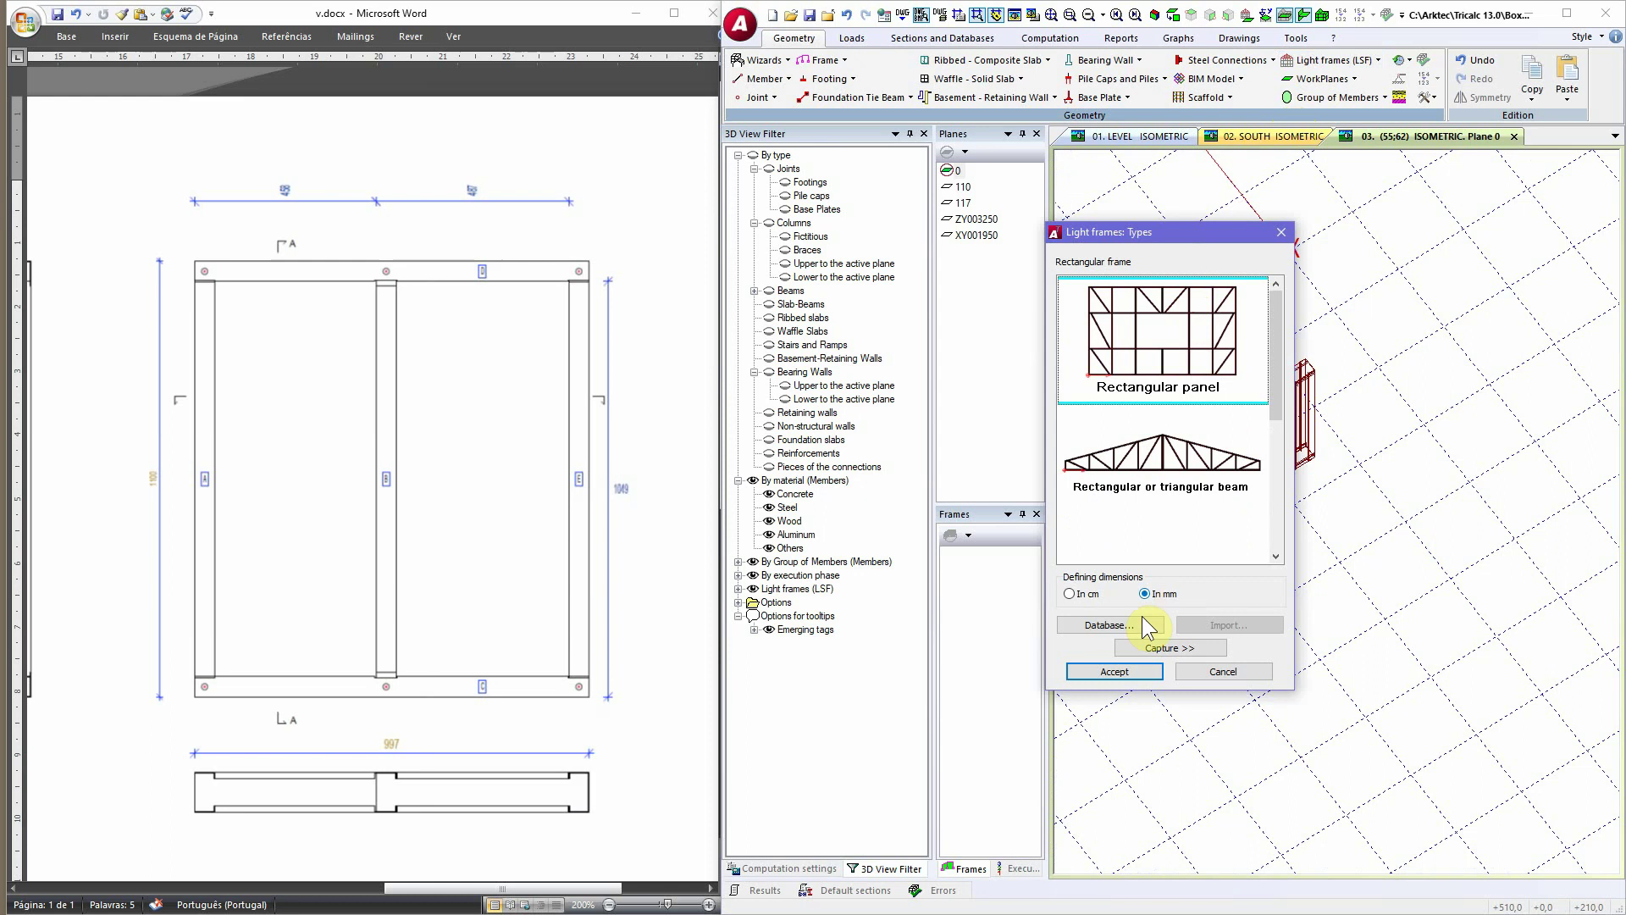
pyautogui.click(1130, 631)
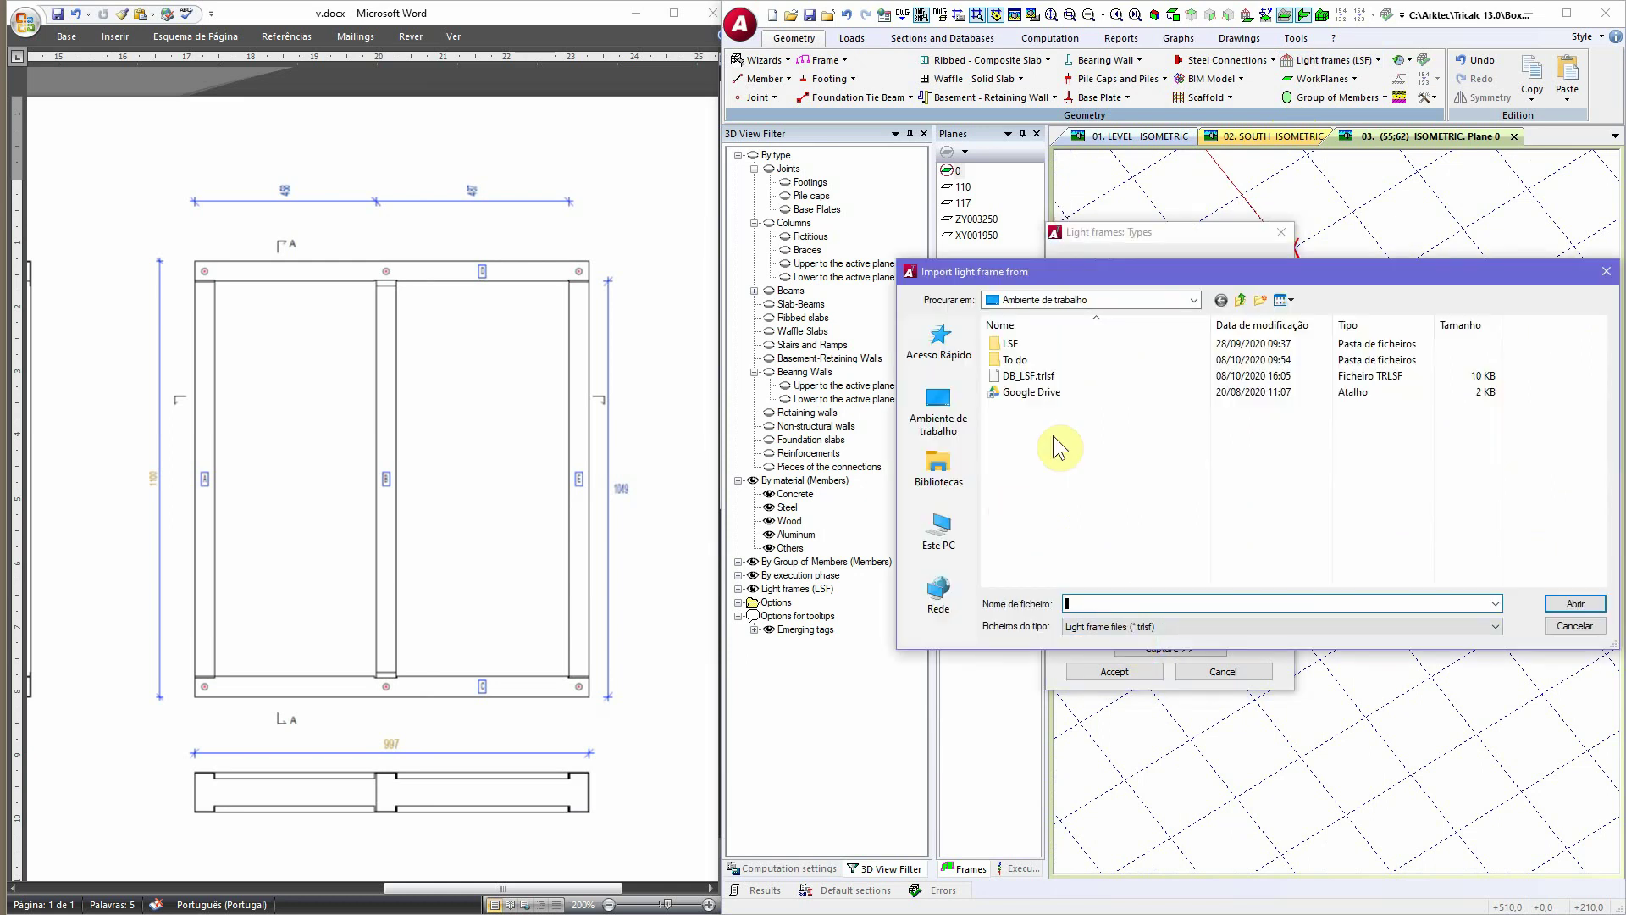
pyautogui.doubleClick(1040, 374)
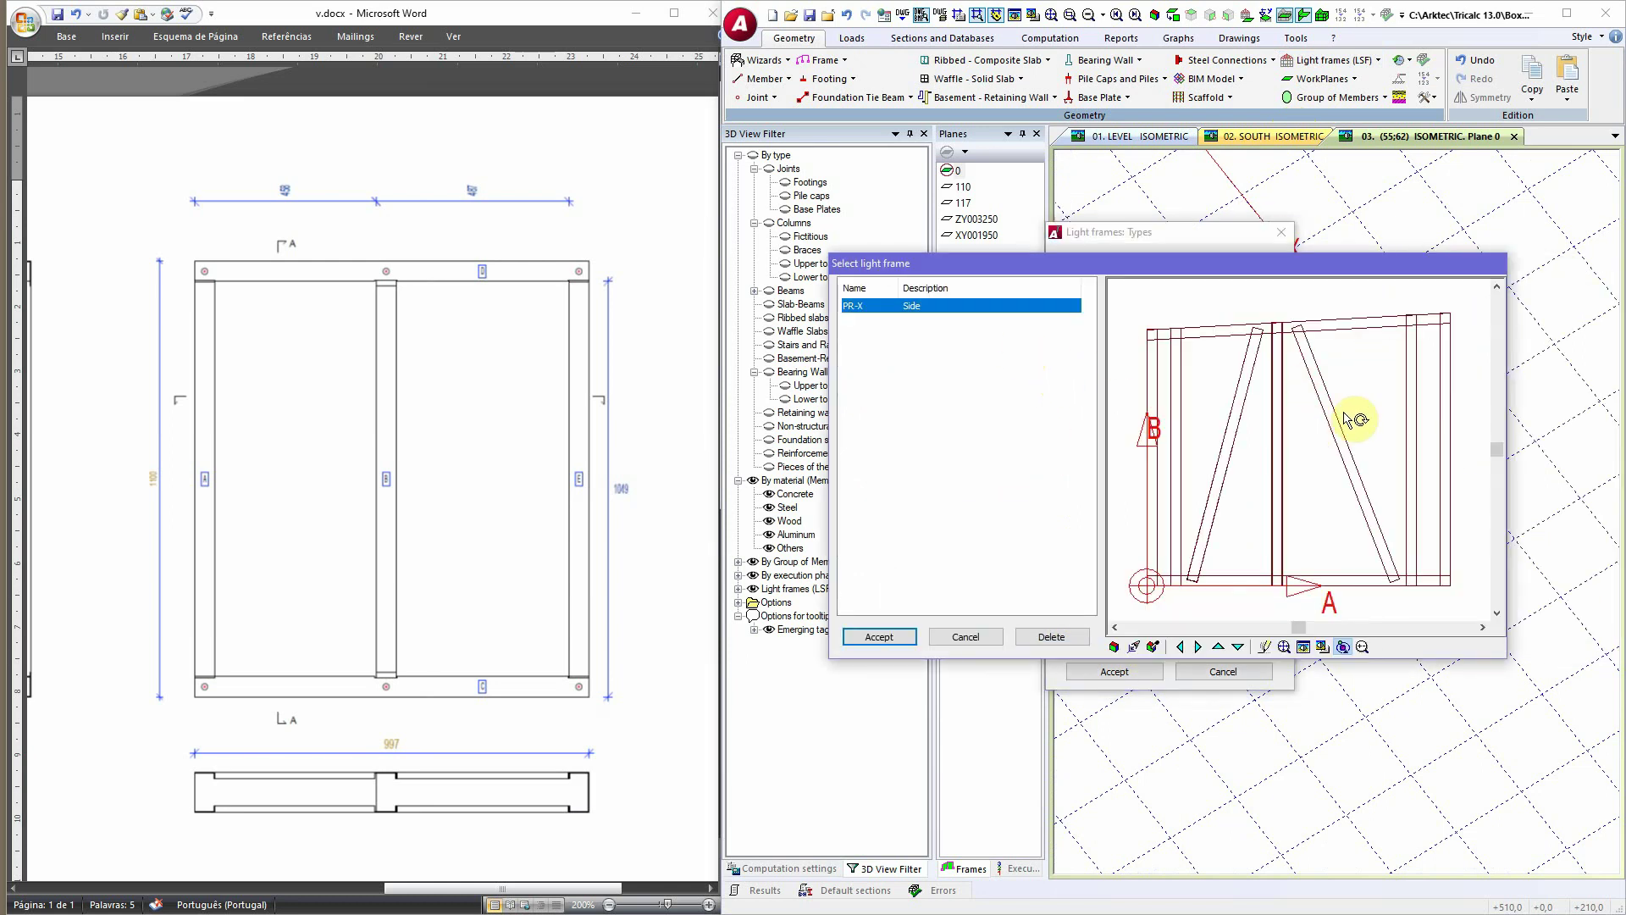
pyautogui.click(879, 637)
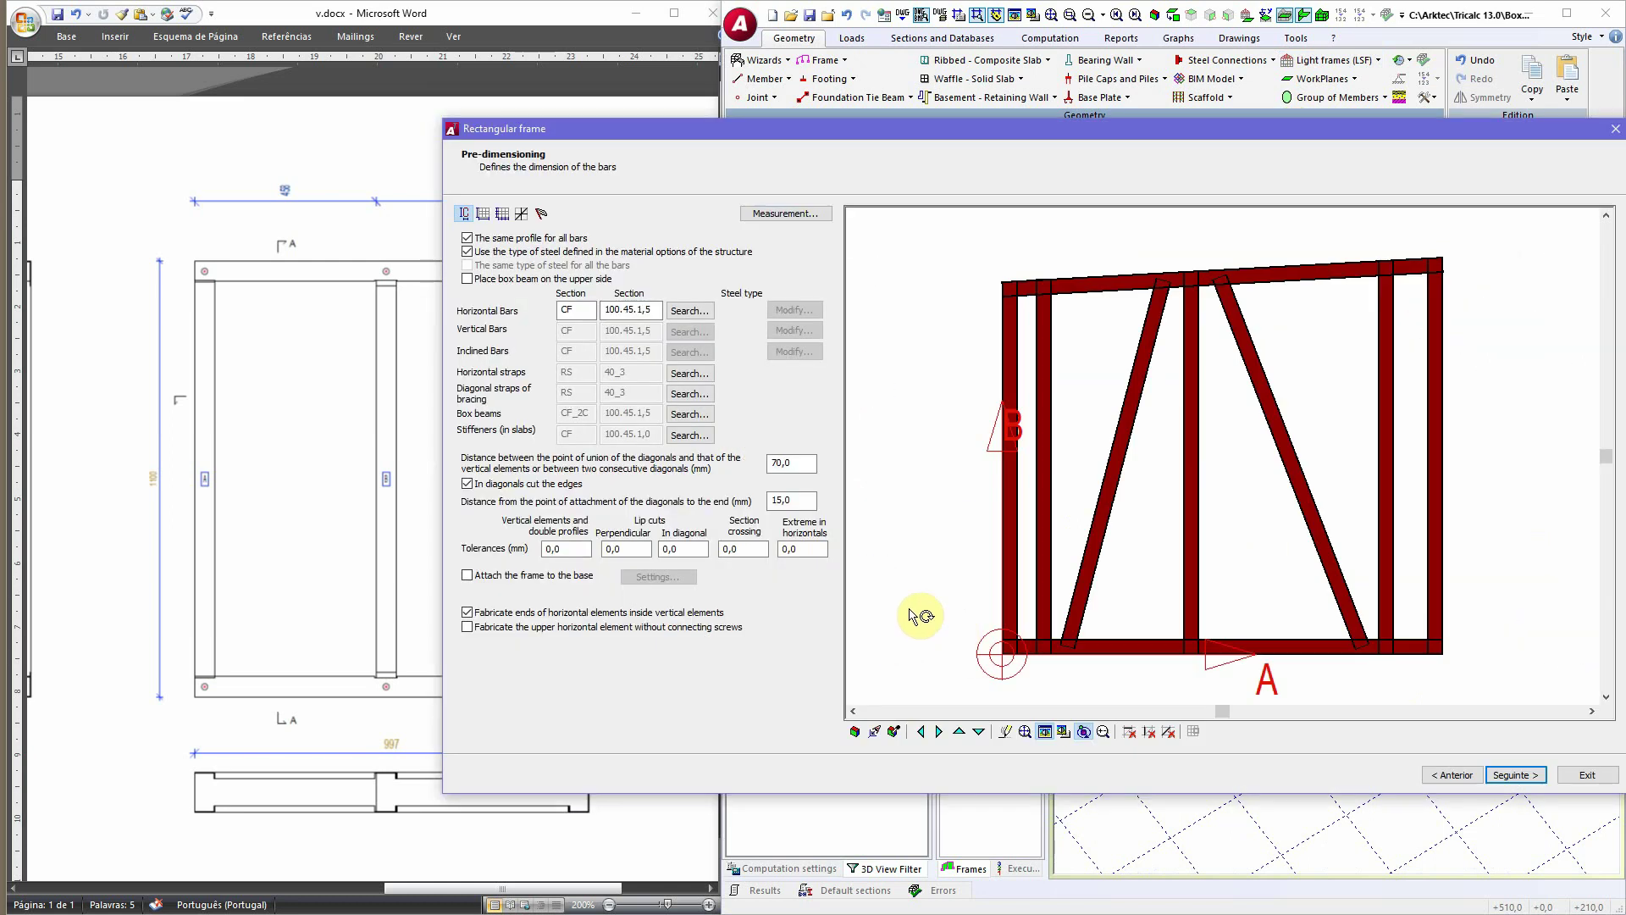
pyautogui.click(1587, 774)
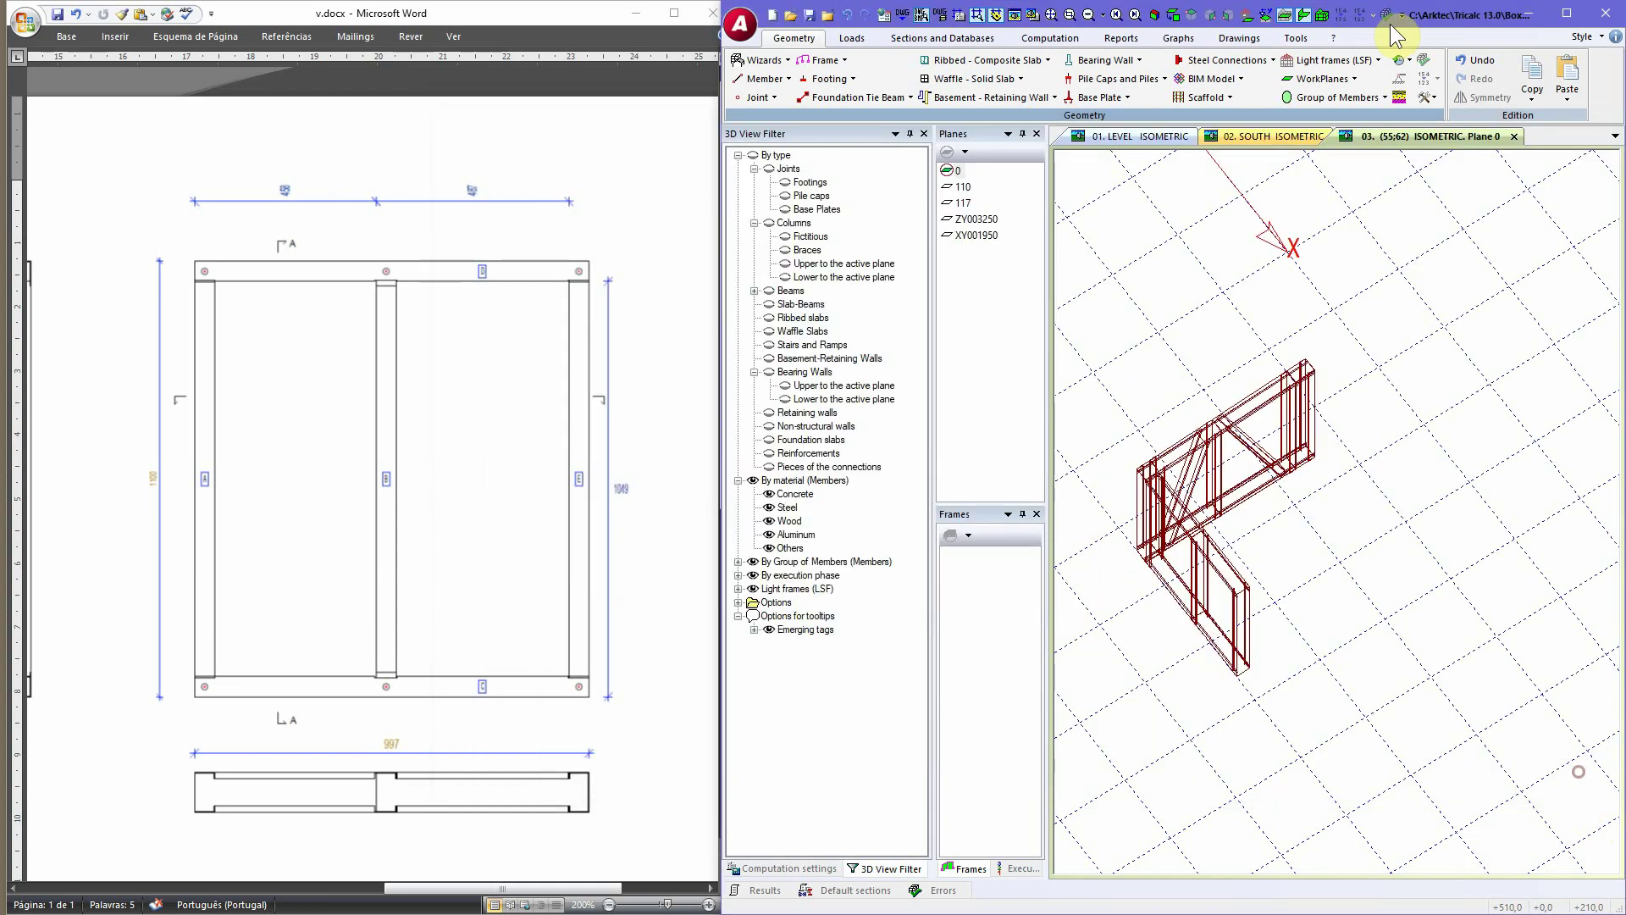
# Step: Start a new light frame definition by capturing the existing sloped side panel from the model
pyautogui.click(1327, 75)
pyautogui.click(1344, 110)
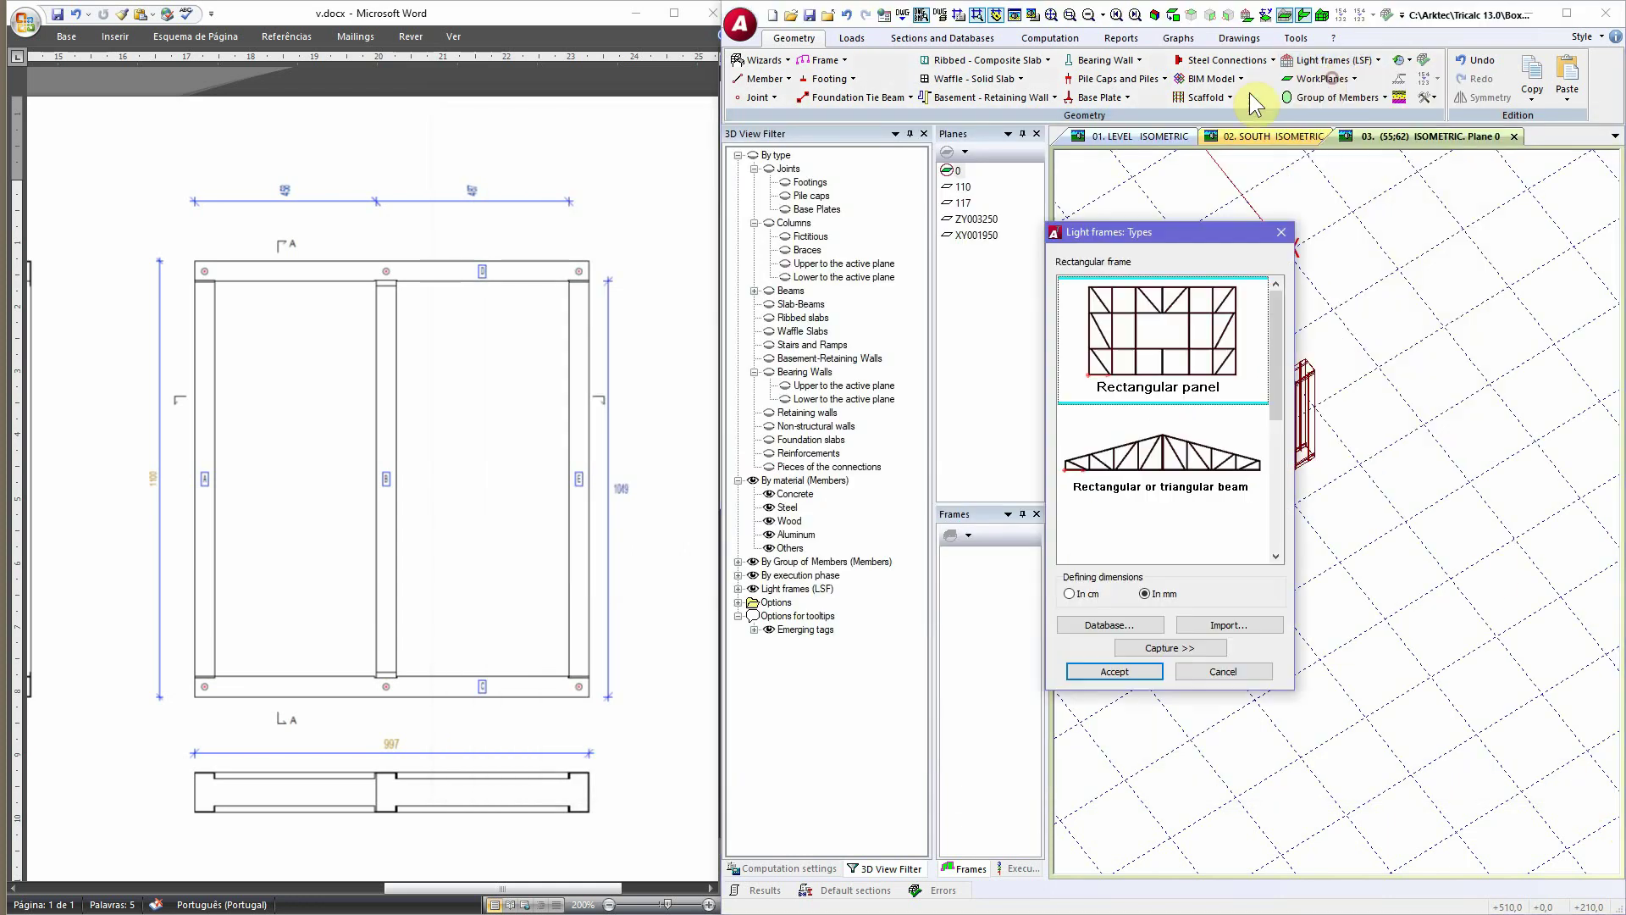
pyautogui.click(1186, 647)
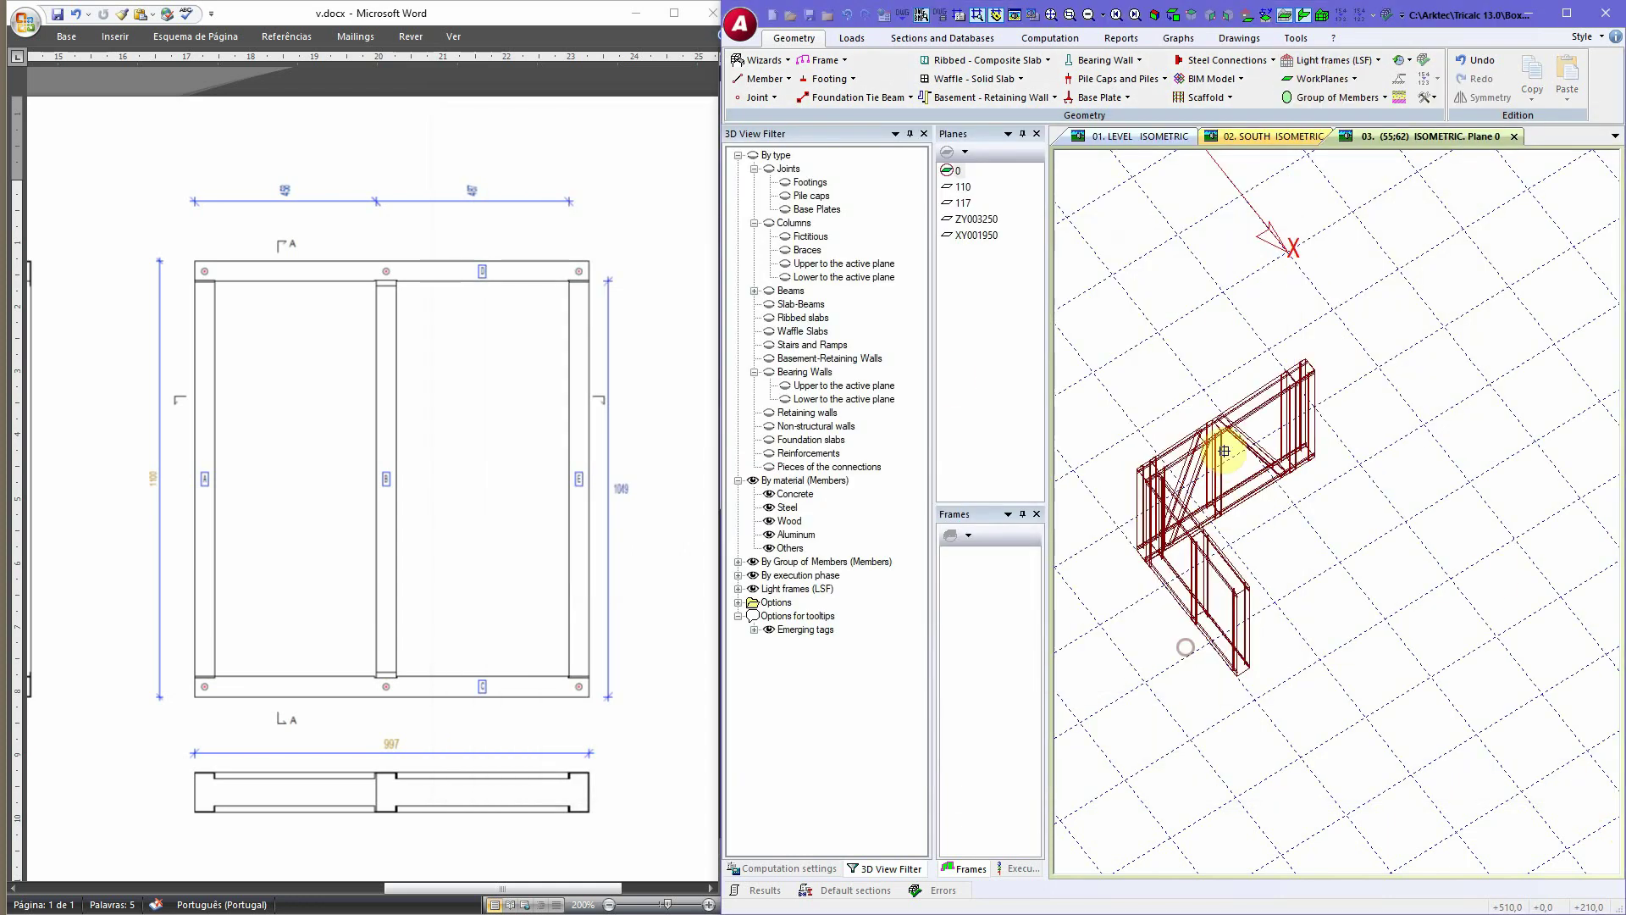
pyautogui.click(1220, 428)
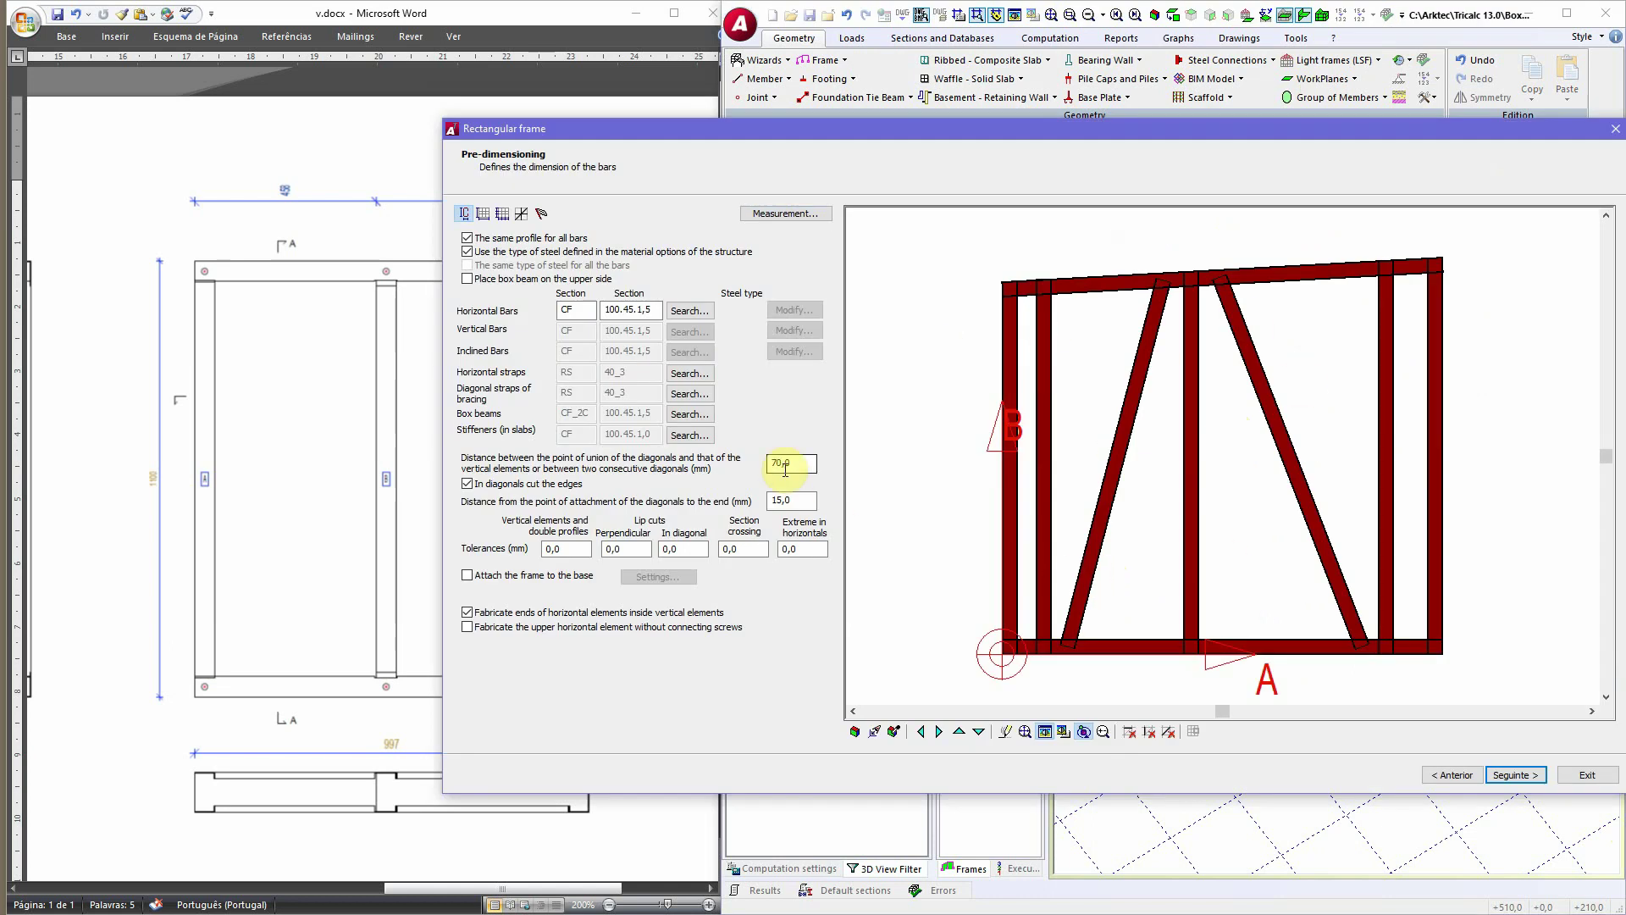
# Step: Insert the captured side panel in a vertical plane at the free bottom corner of the 997 mm panel, parallel to the first side panel
pyautogui.click(542, 213)
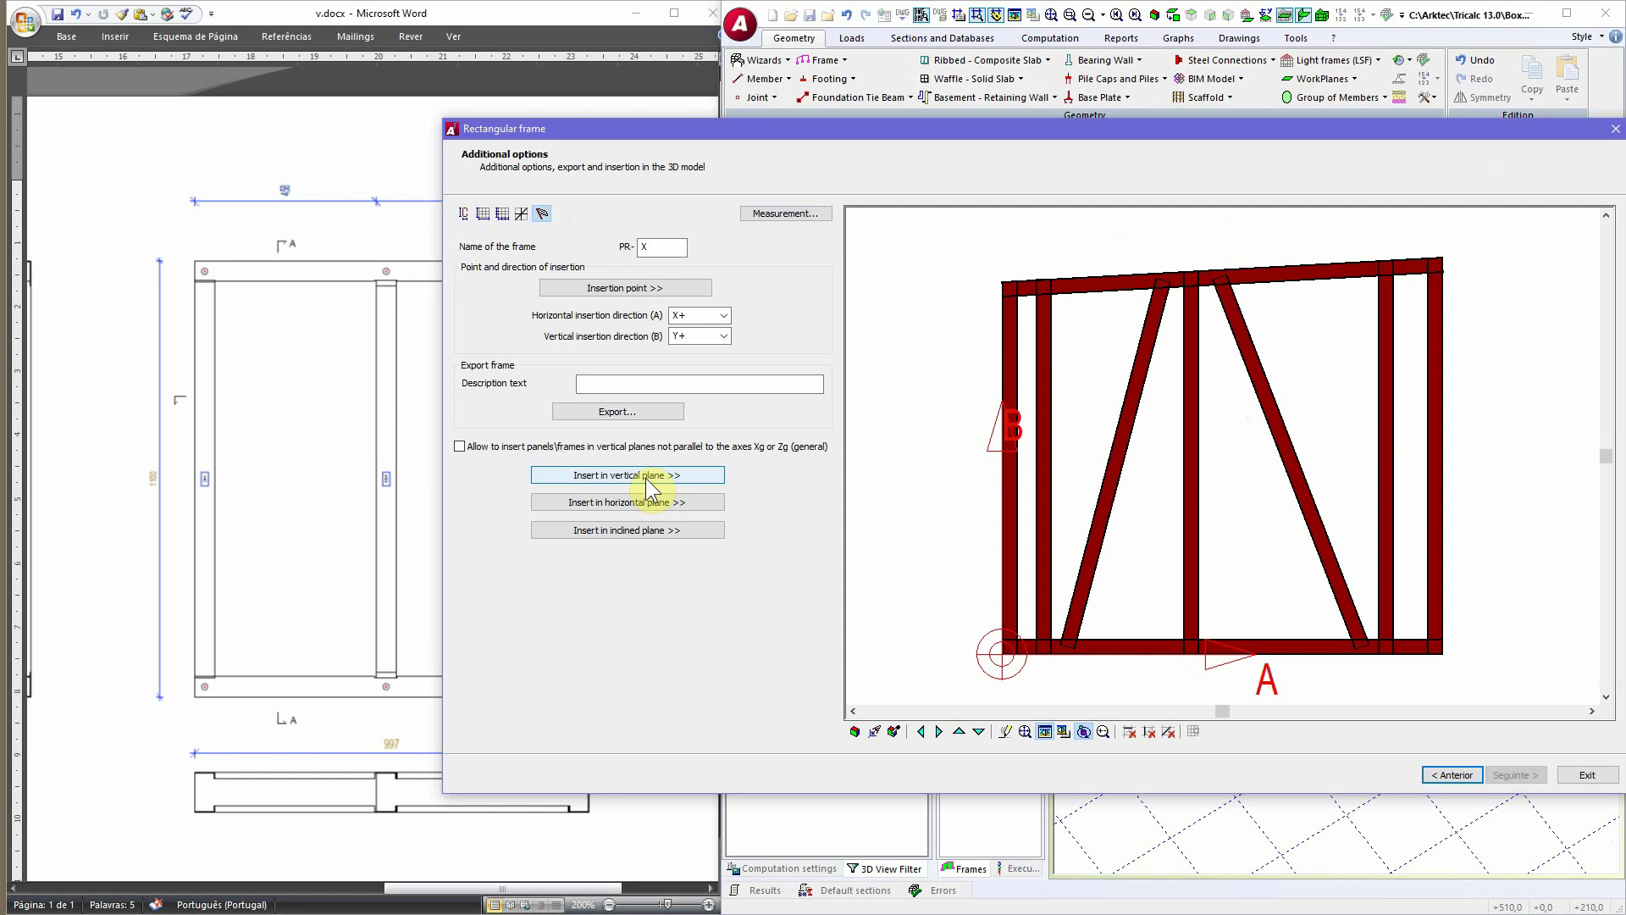
pyautogui.moveTo(996, 628); pyautogui.dragTo(1021, 659)
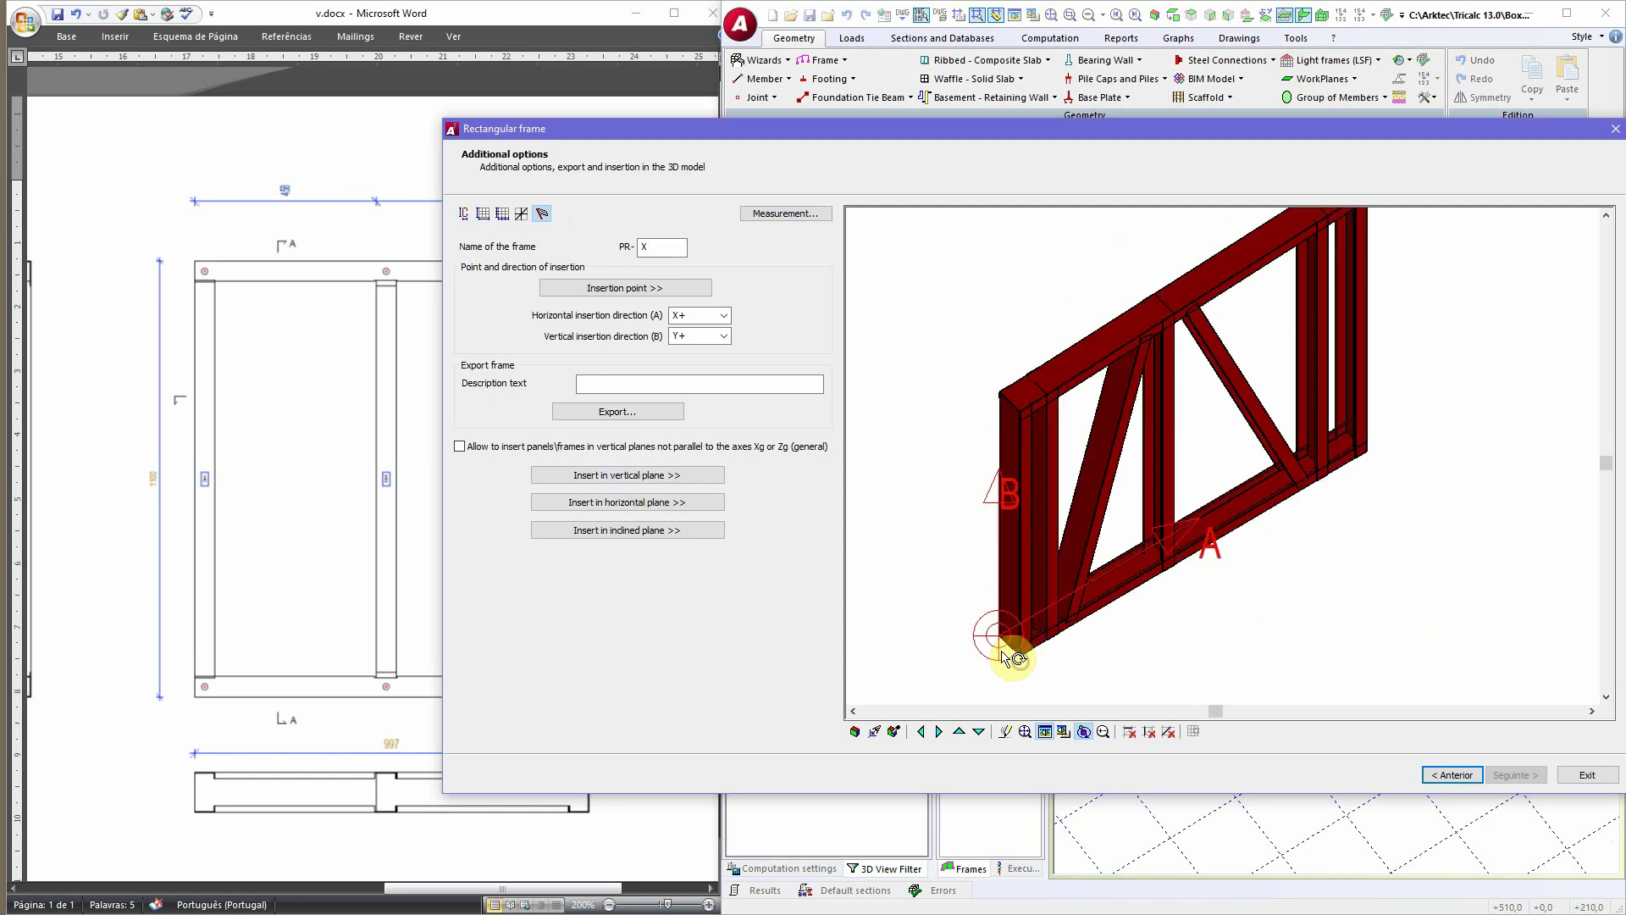
pyautogui.scroll(3, 1004, 658)
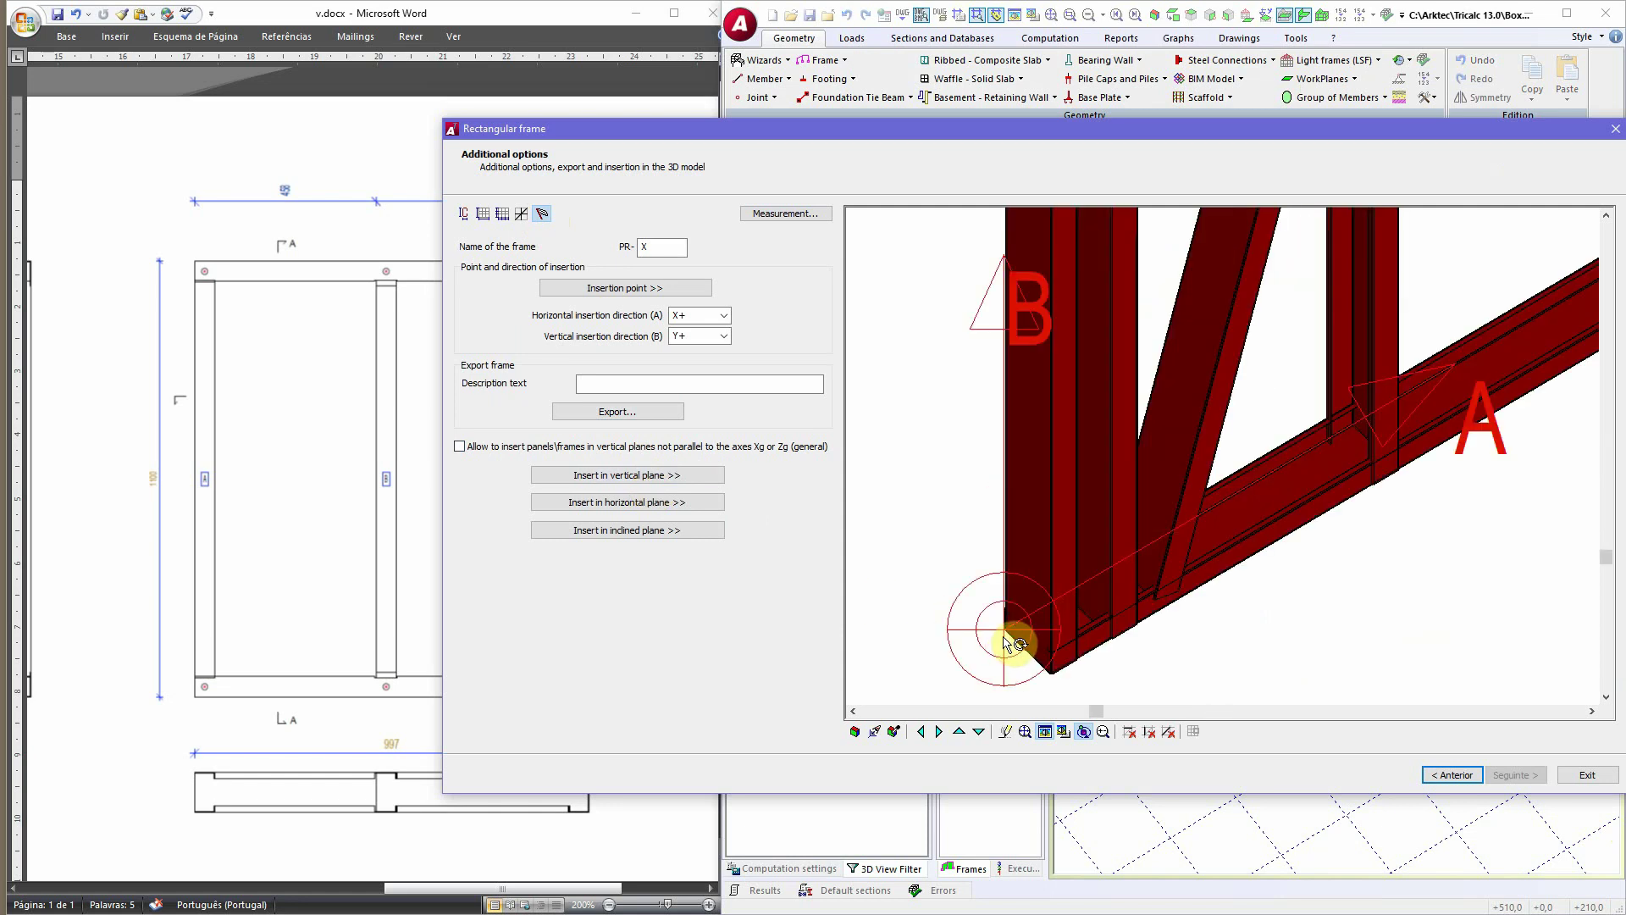
pyautogui.click(616, 474)
pyautogui.scroll(5, 1179, 708)
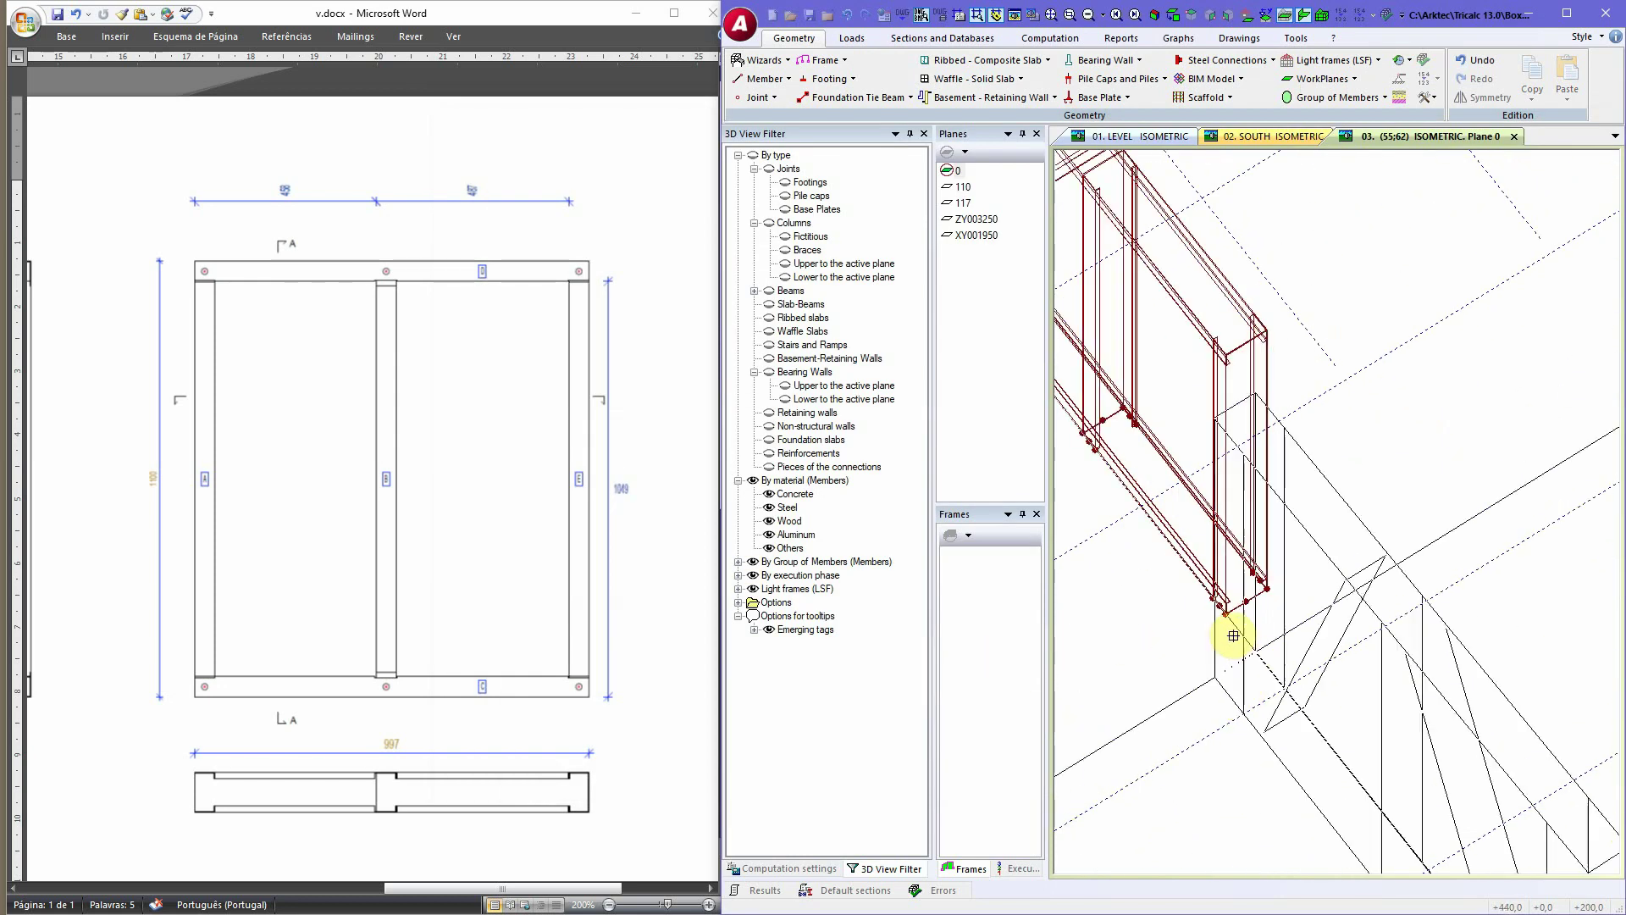
pyautogui.click(1227, 610)
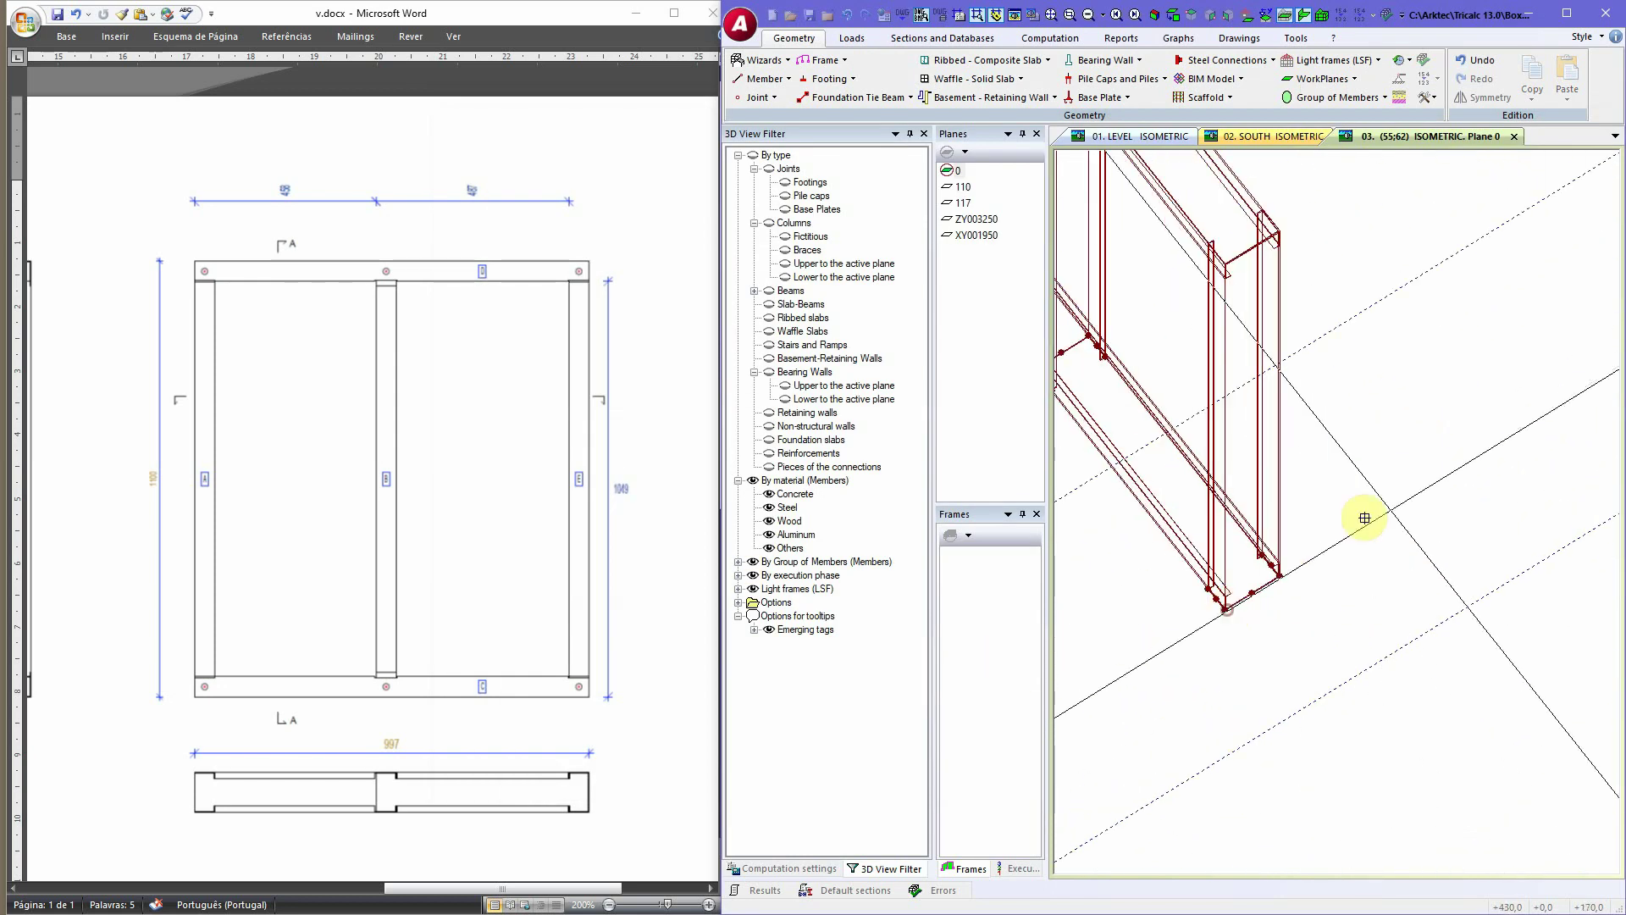
pyautogui.click(1381, 493)
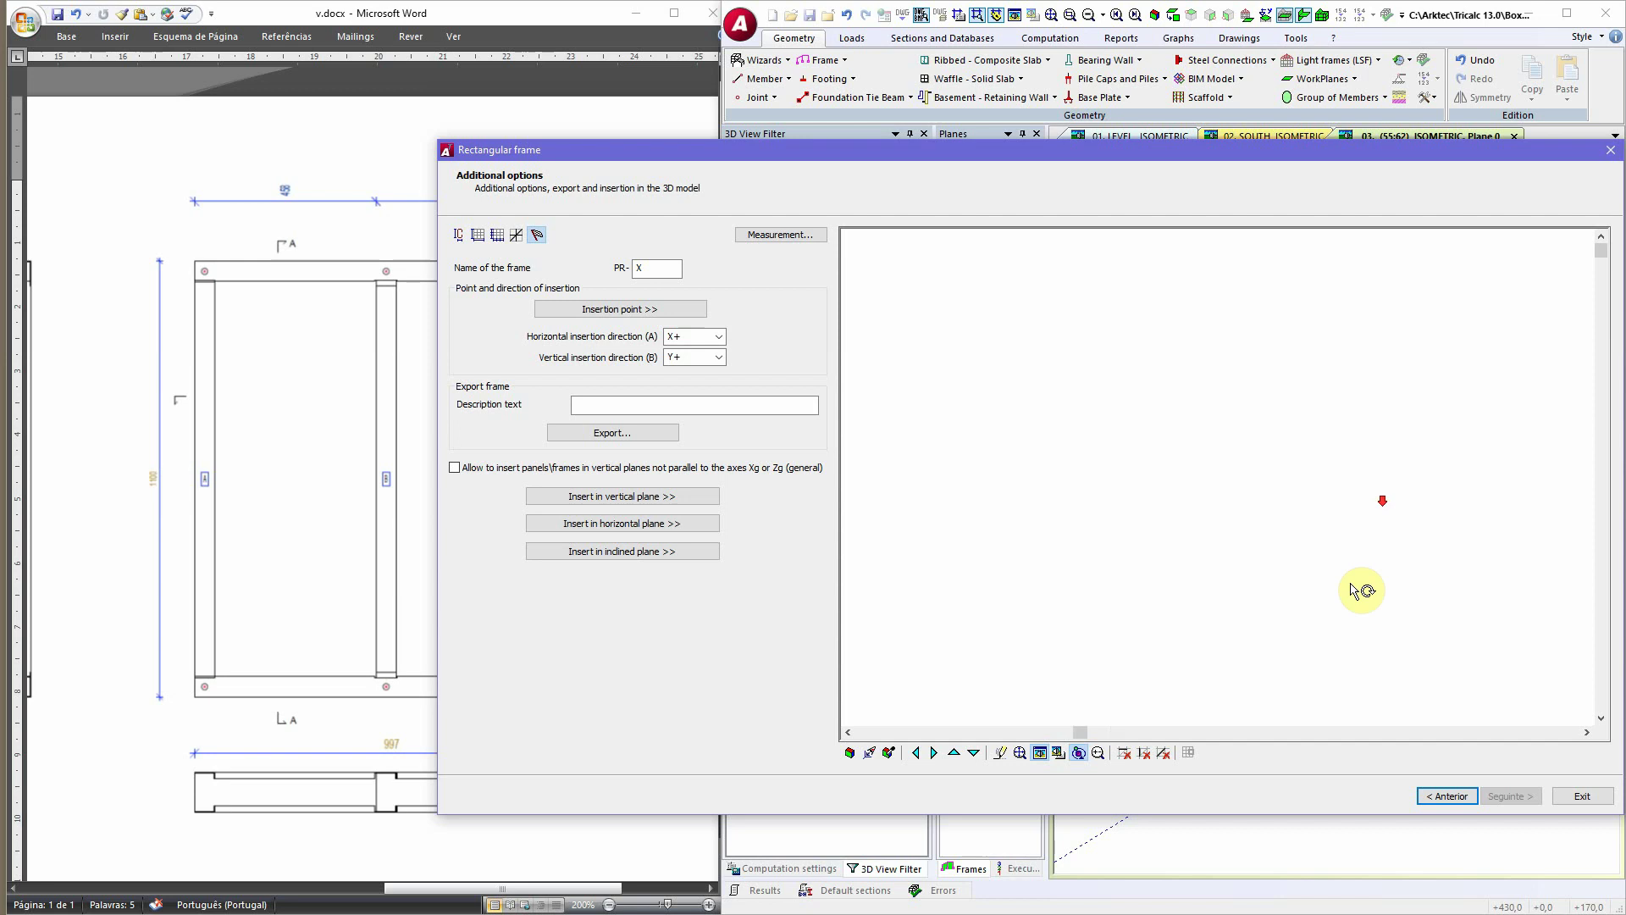
pyautogui.click(1565, 796)
pyautogui.scroll(-5, 1271, 526)
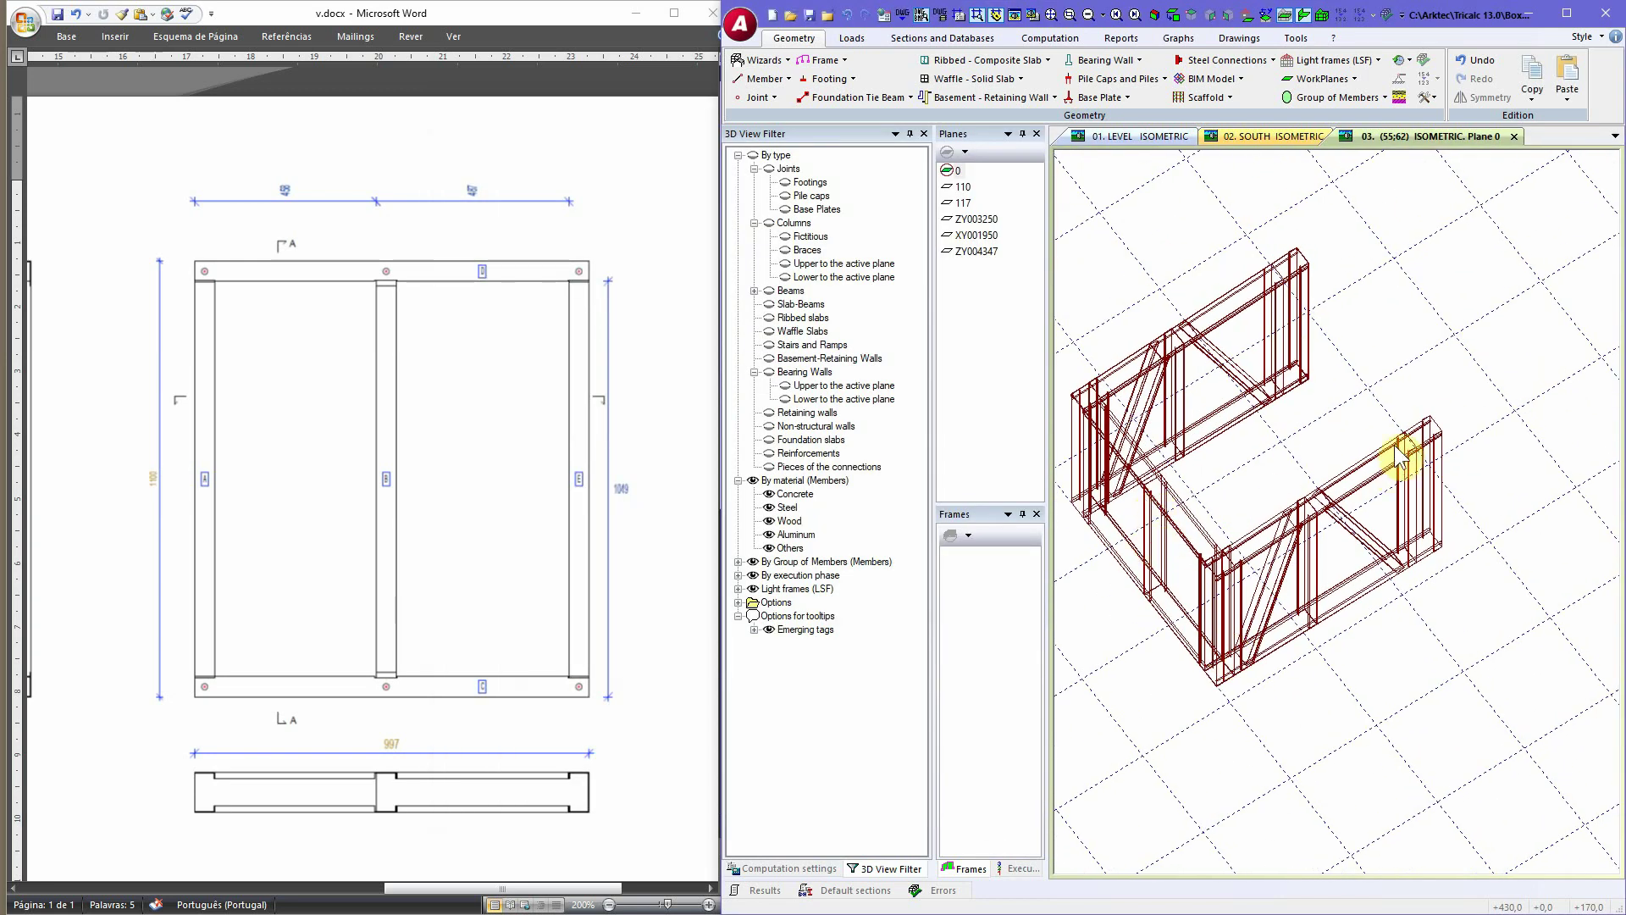
# Step: Copy the 997 mm panel joining the two side panels, with its bottom corner at the far side panel as insertion point
pyautogui.click(1532, 78)
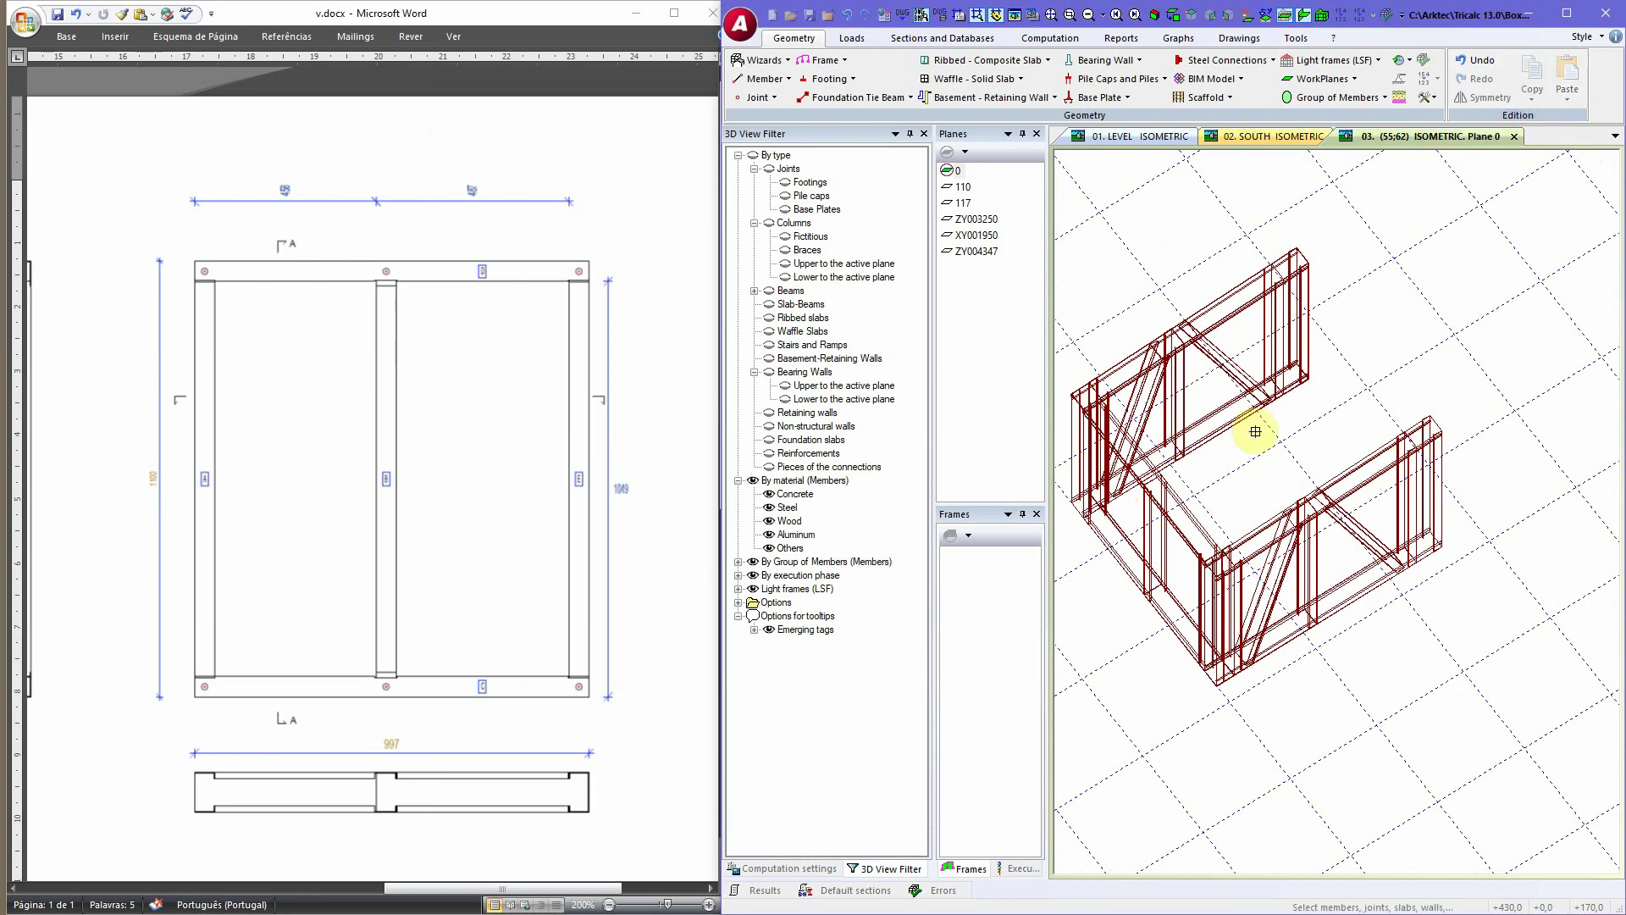
pyautogui.click(1175, 525)
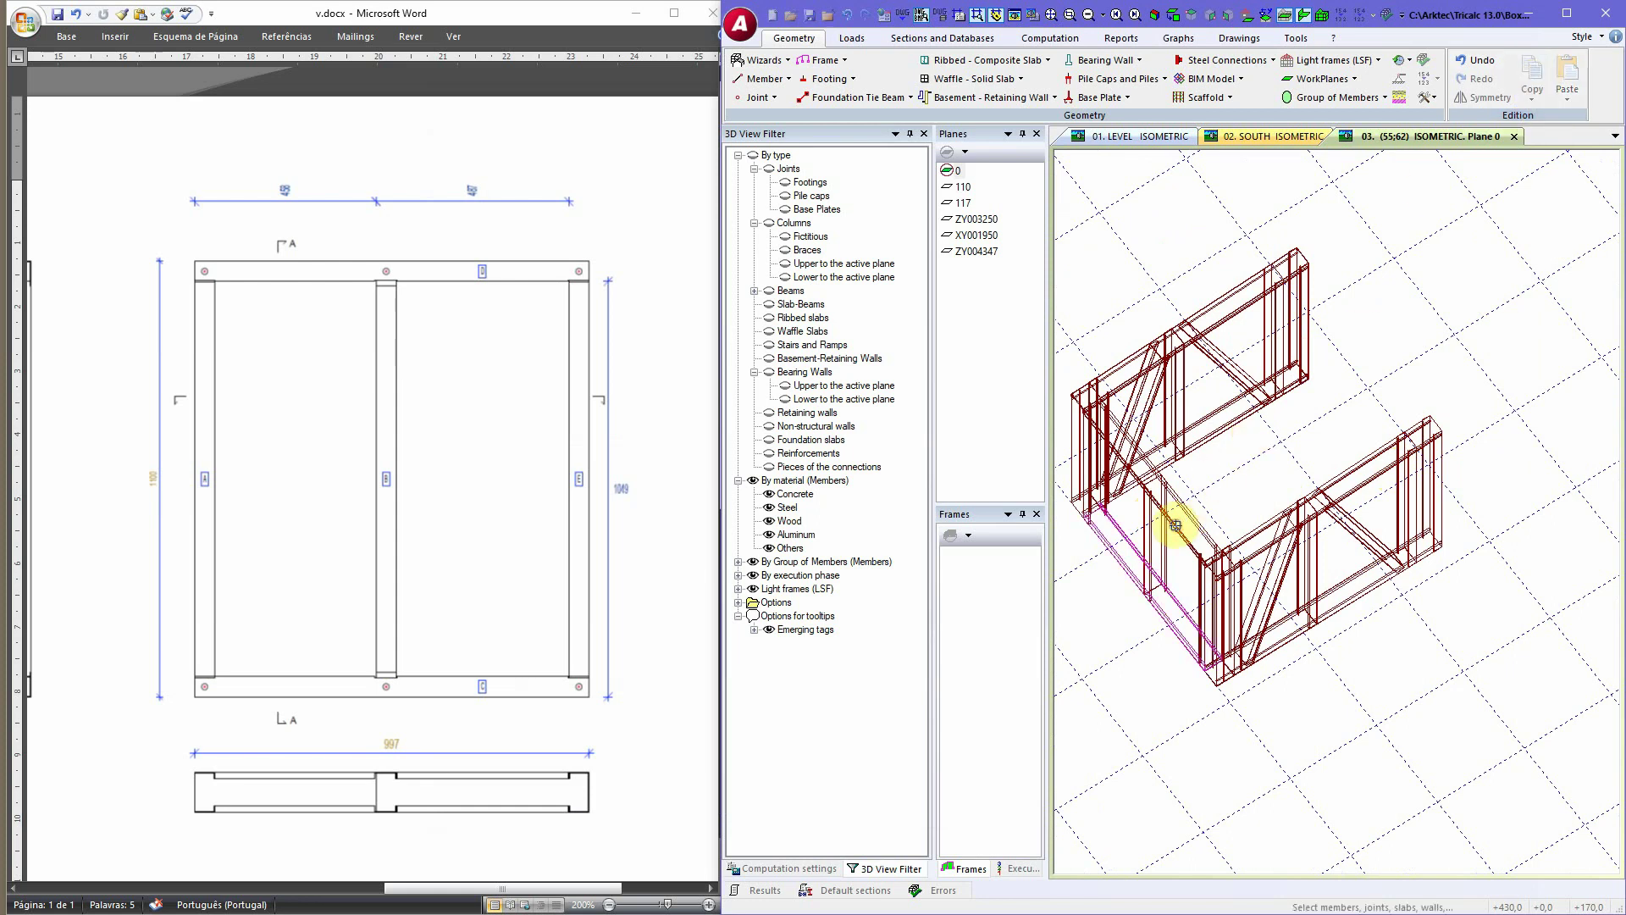
pyautogui.click(1230, 511)
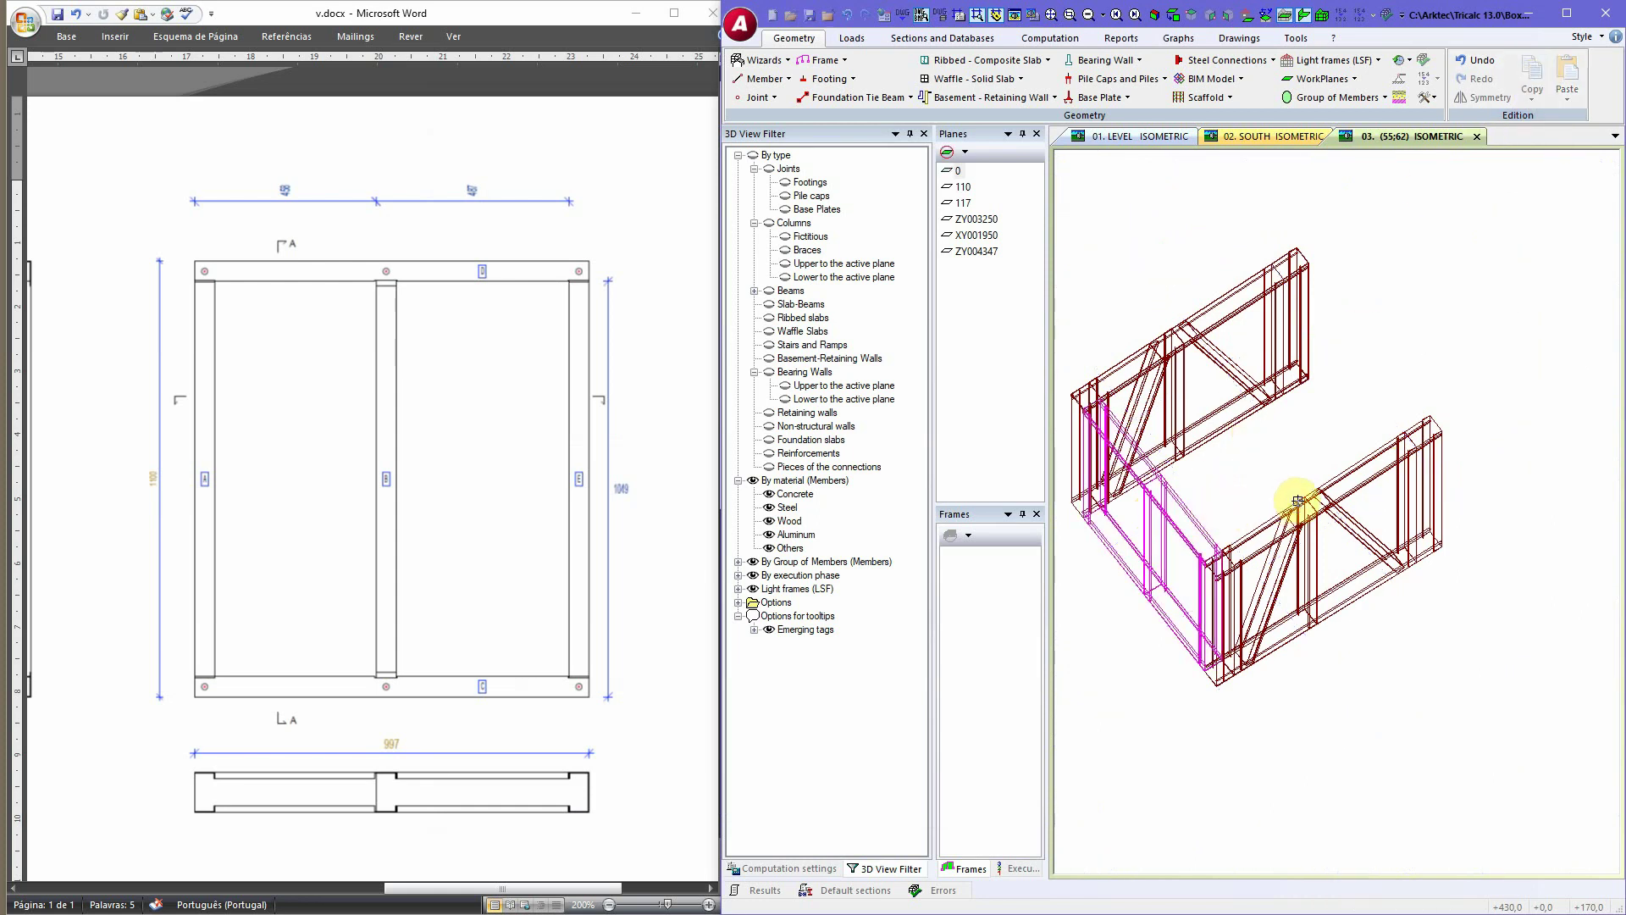
pyautogui.rightClick(1206, 495)
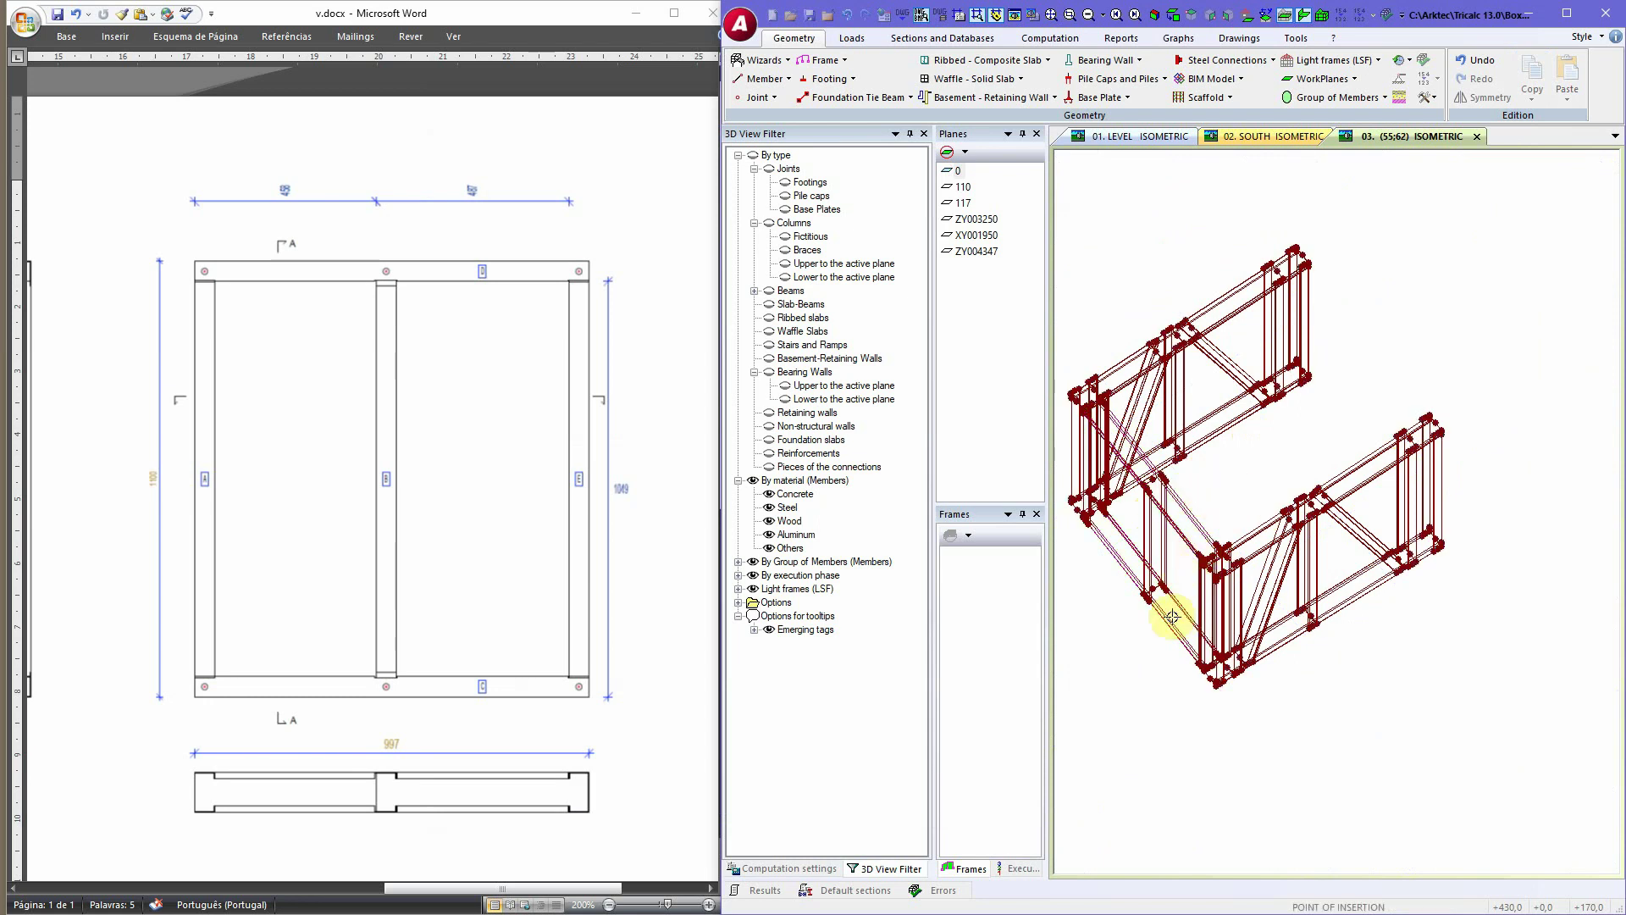
pyautogui.scroll(5, 1101, 503)
pyautogui.click(1339, 546)
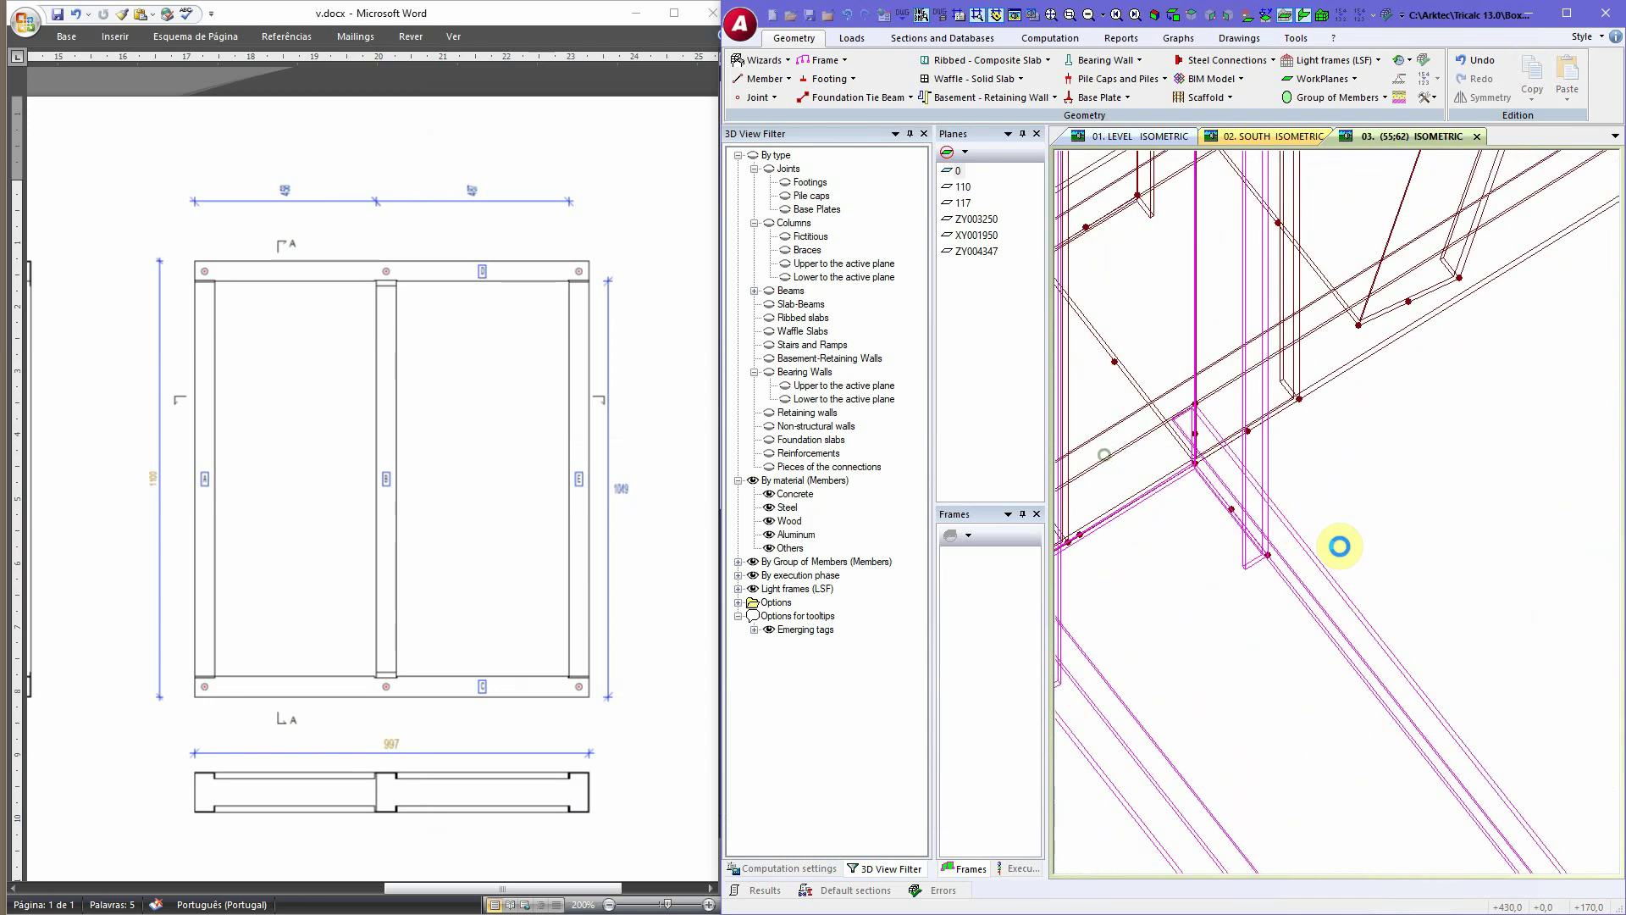
pyautogui.scroll(2, 1304, 523)
pyautogui.scroll(1, 1251, 469)
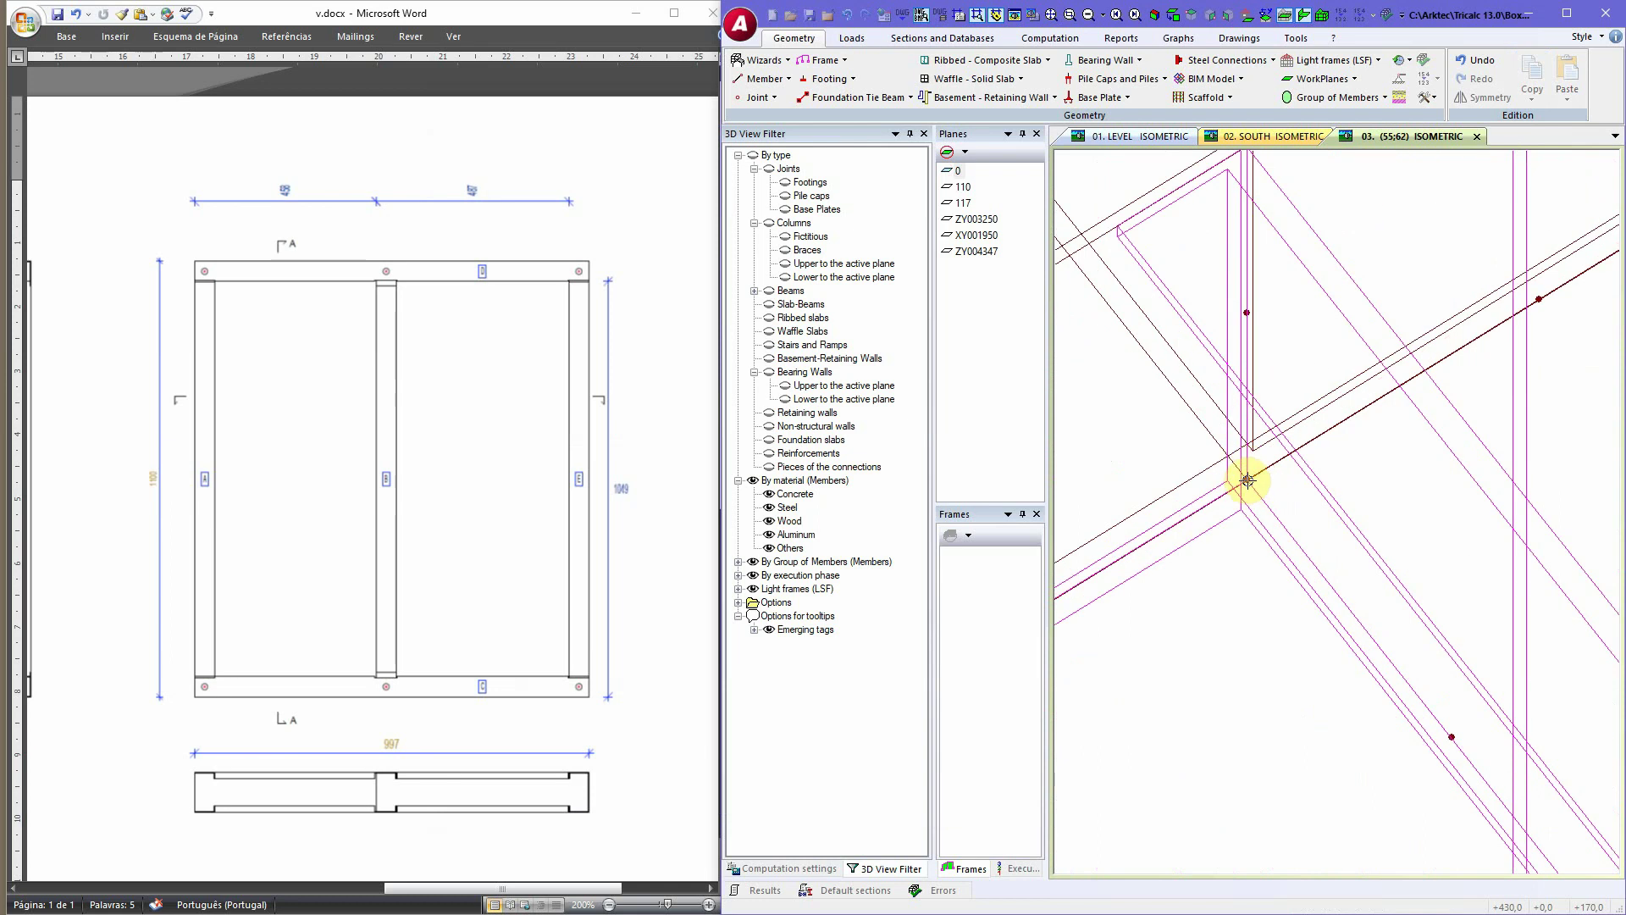
pyautogui.scroll(-4, 1261, 508)
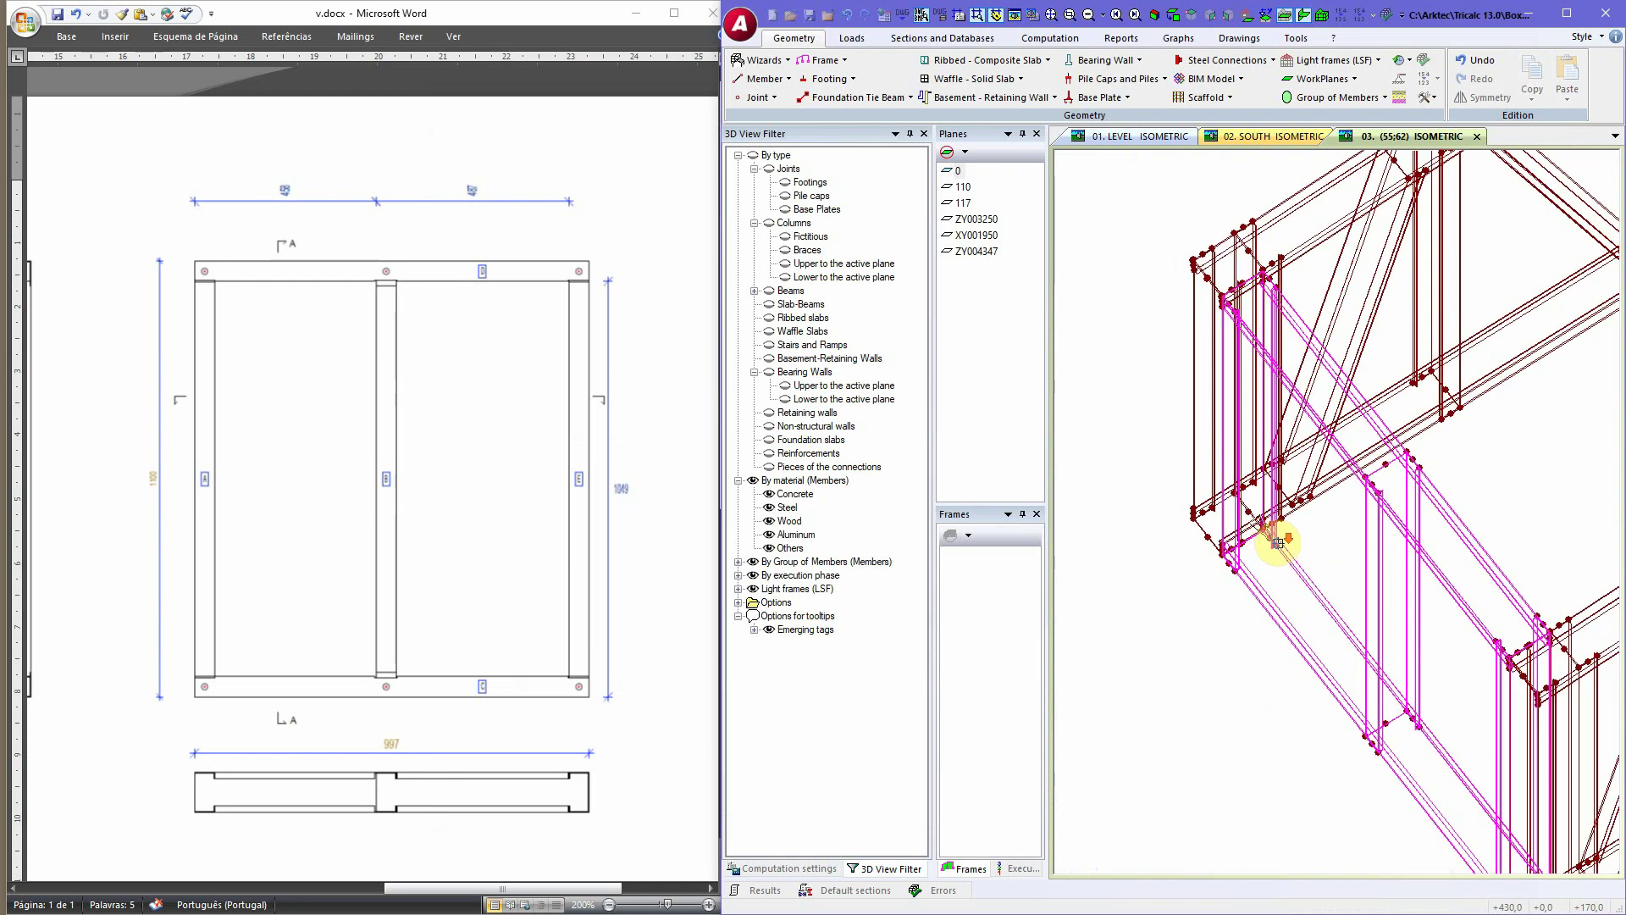
pyautogui.scroll(-5, 1277, 541)
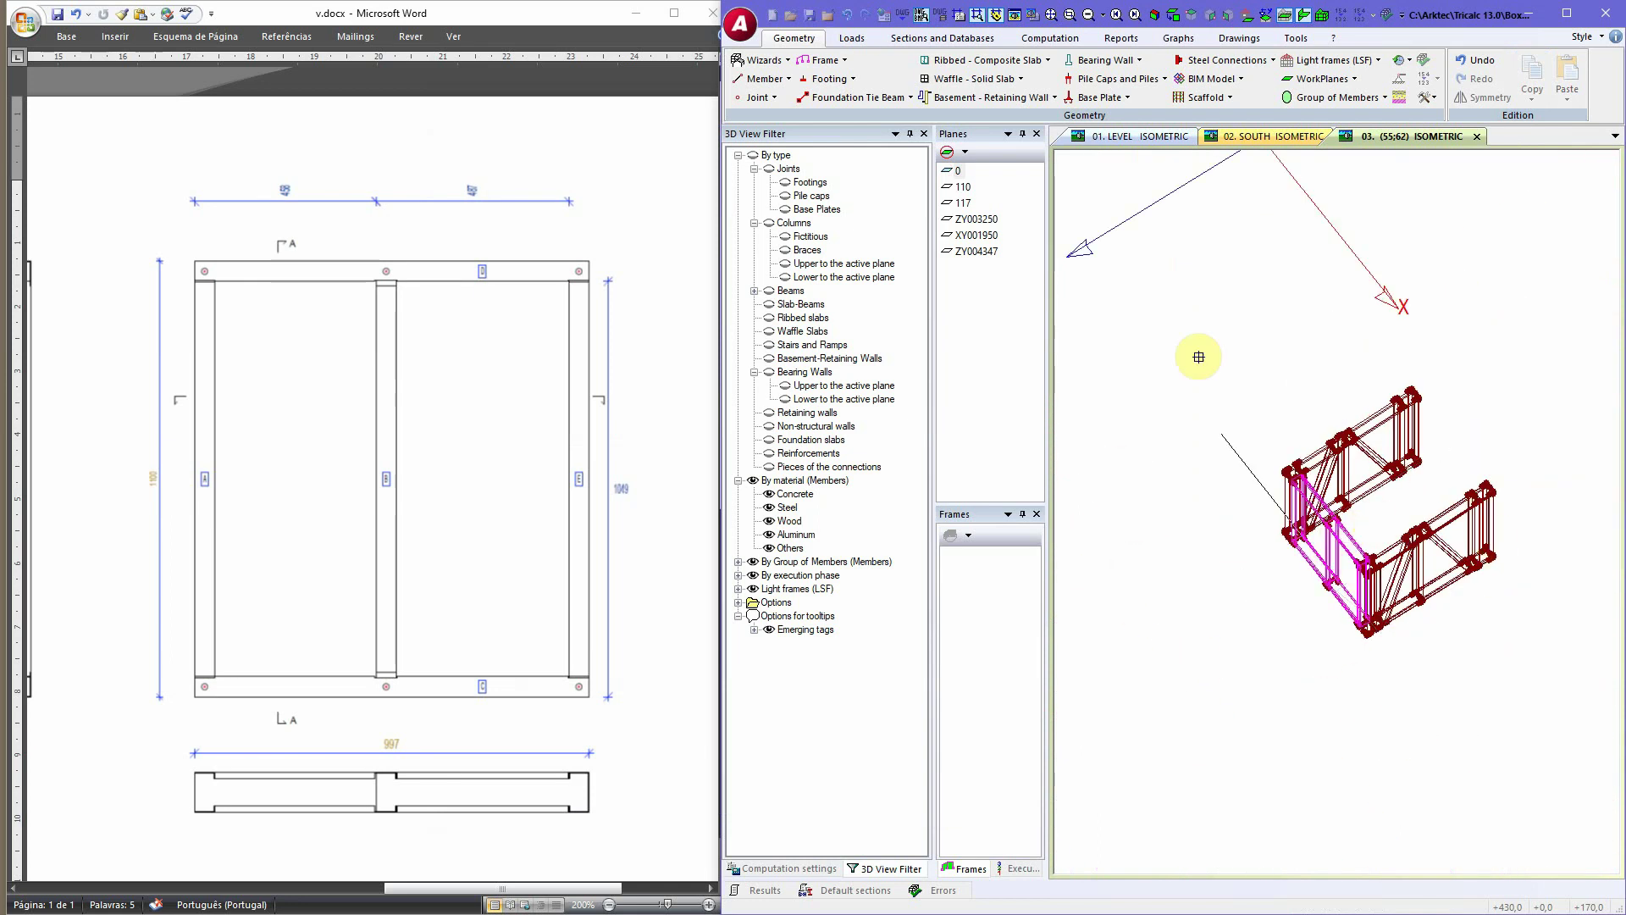
pyautogui.click(1126, 567)
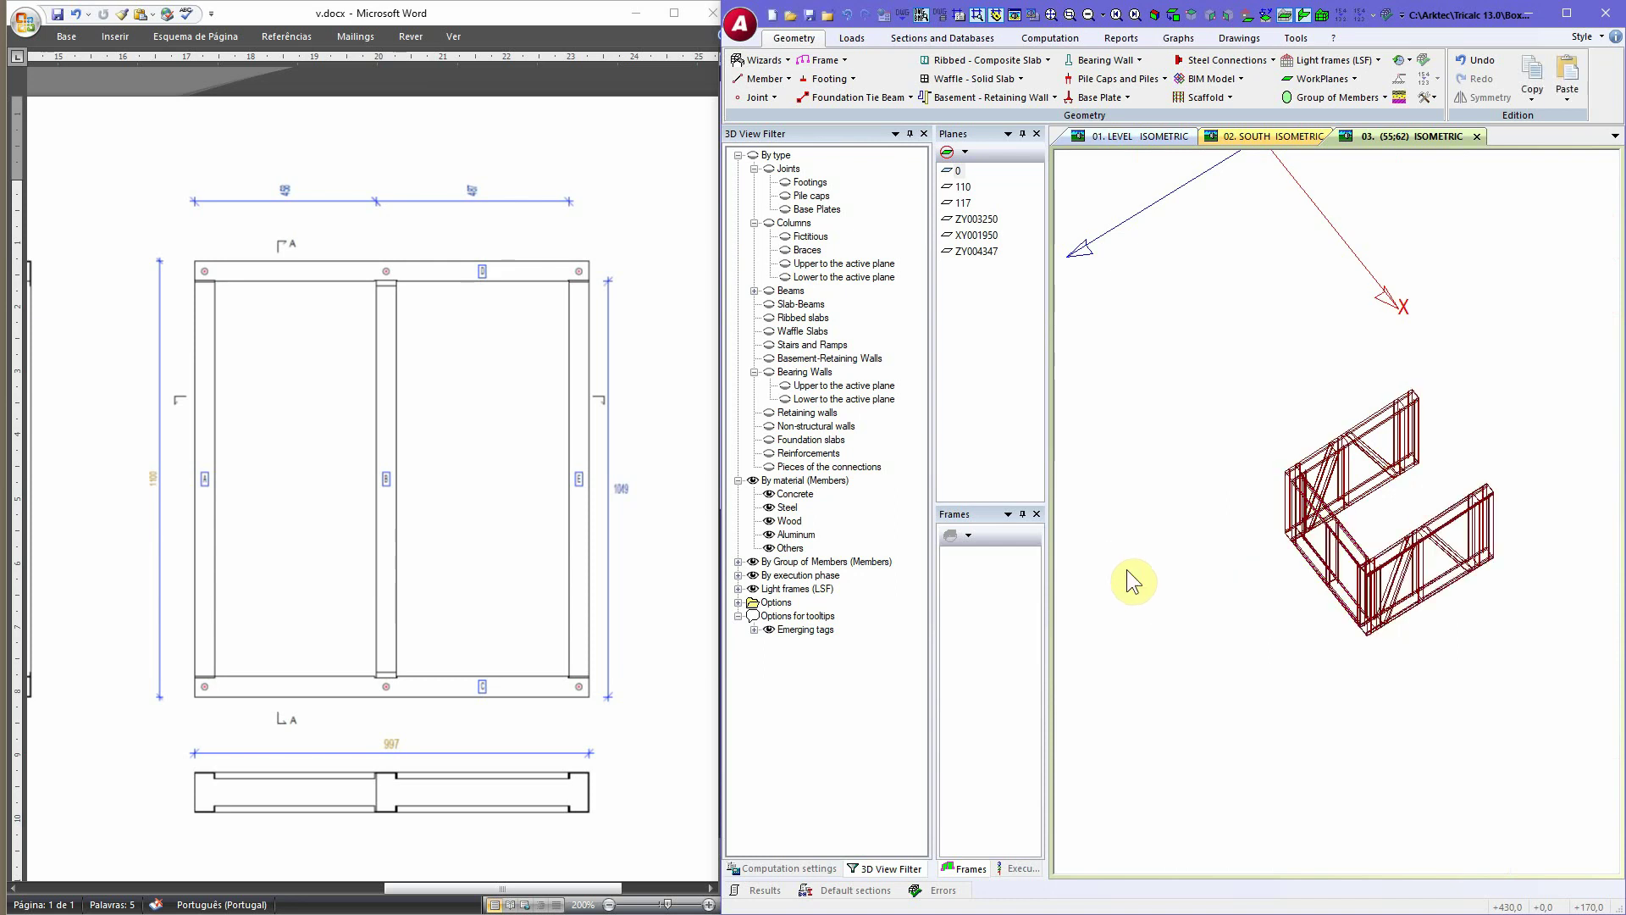
# Step: Paste the copied 997 mm panel at the bottom corner of the far side panel's free end
pyautogui.click(1567, 100)
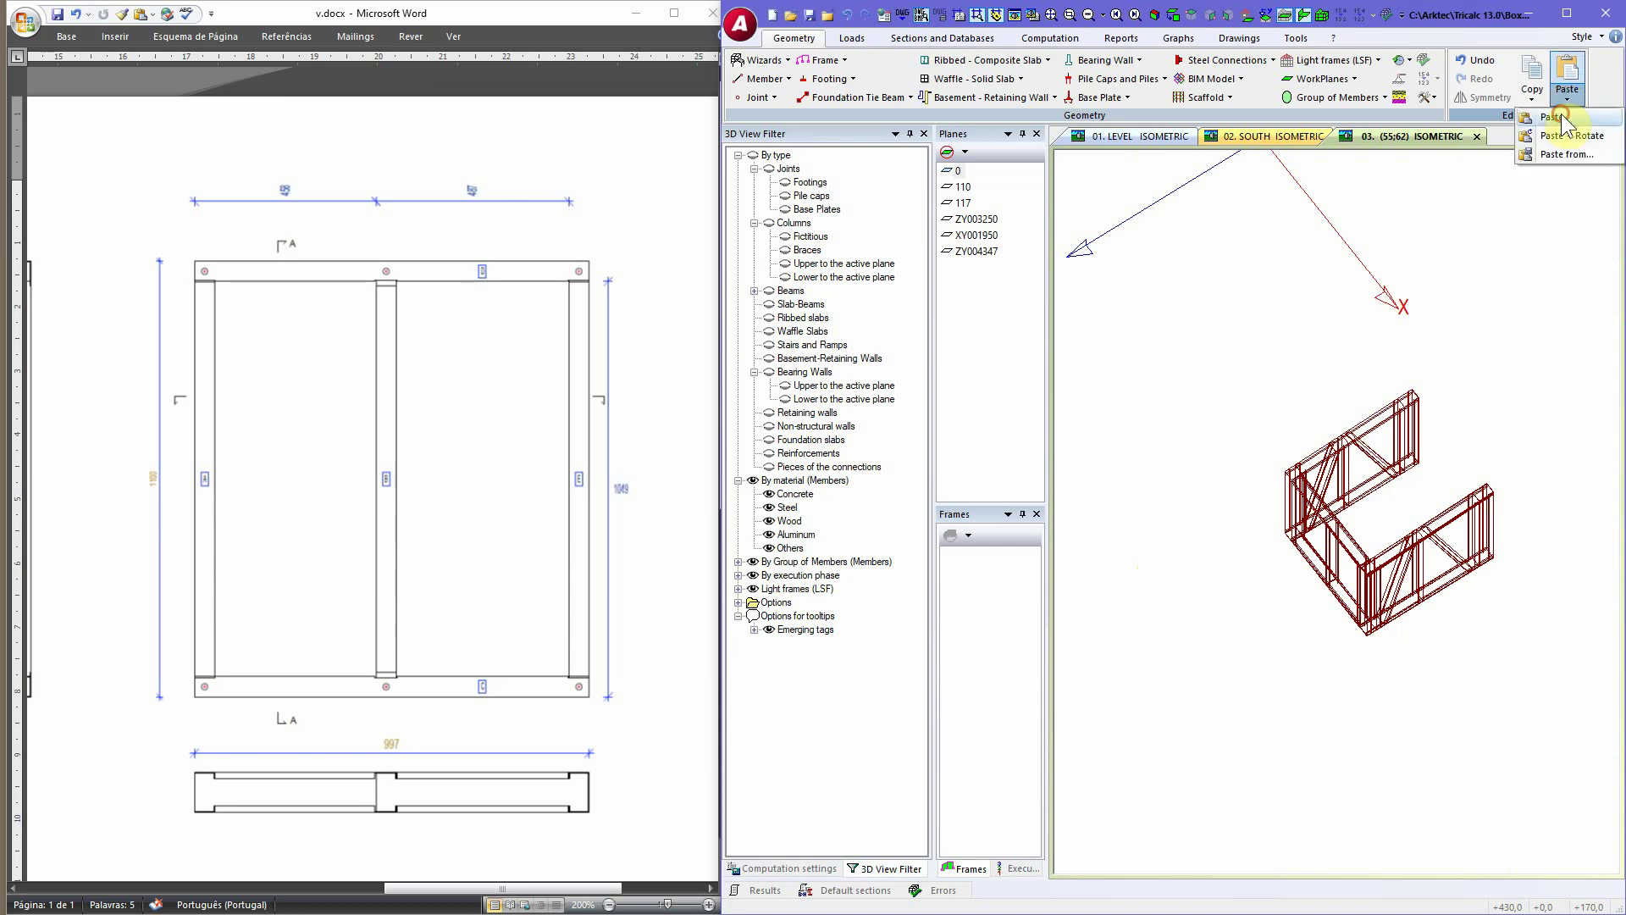
pyautogui.click(1562, 113)
pyautogui.scroll(5, 1422, 476)
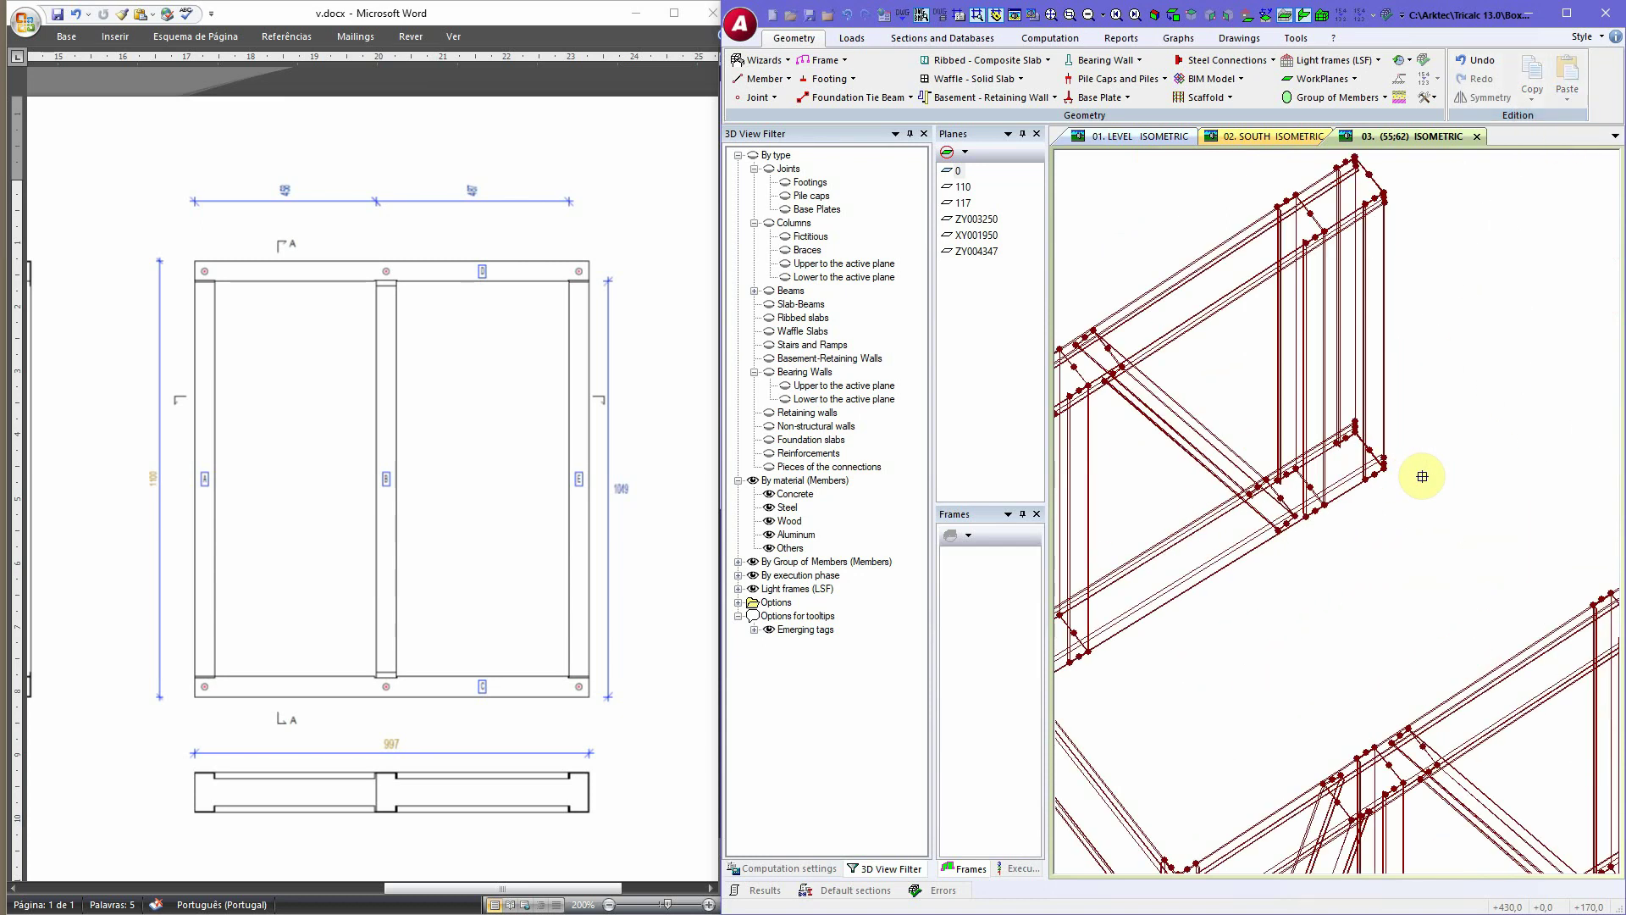
pyautogui.scroll(3, 1422, 476)
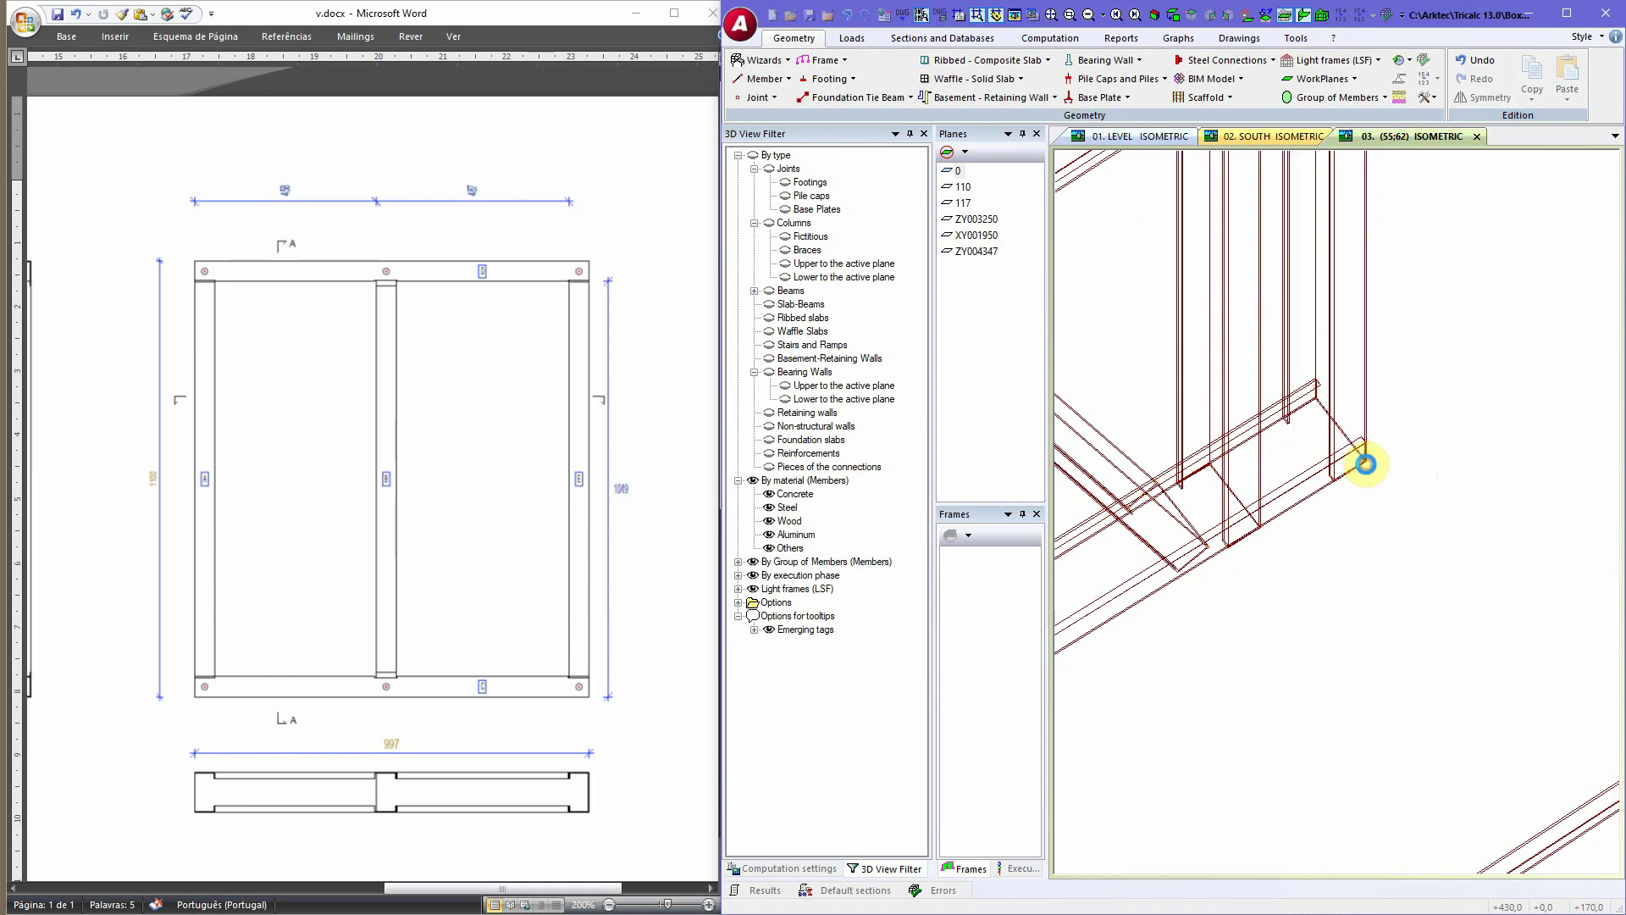
pyautogui.click(1365, 463)
pyautogui.scroll(-8, 1343, 532)
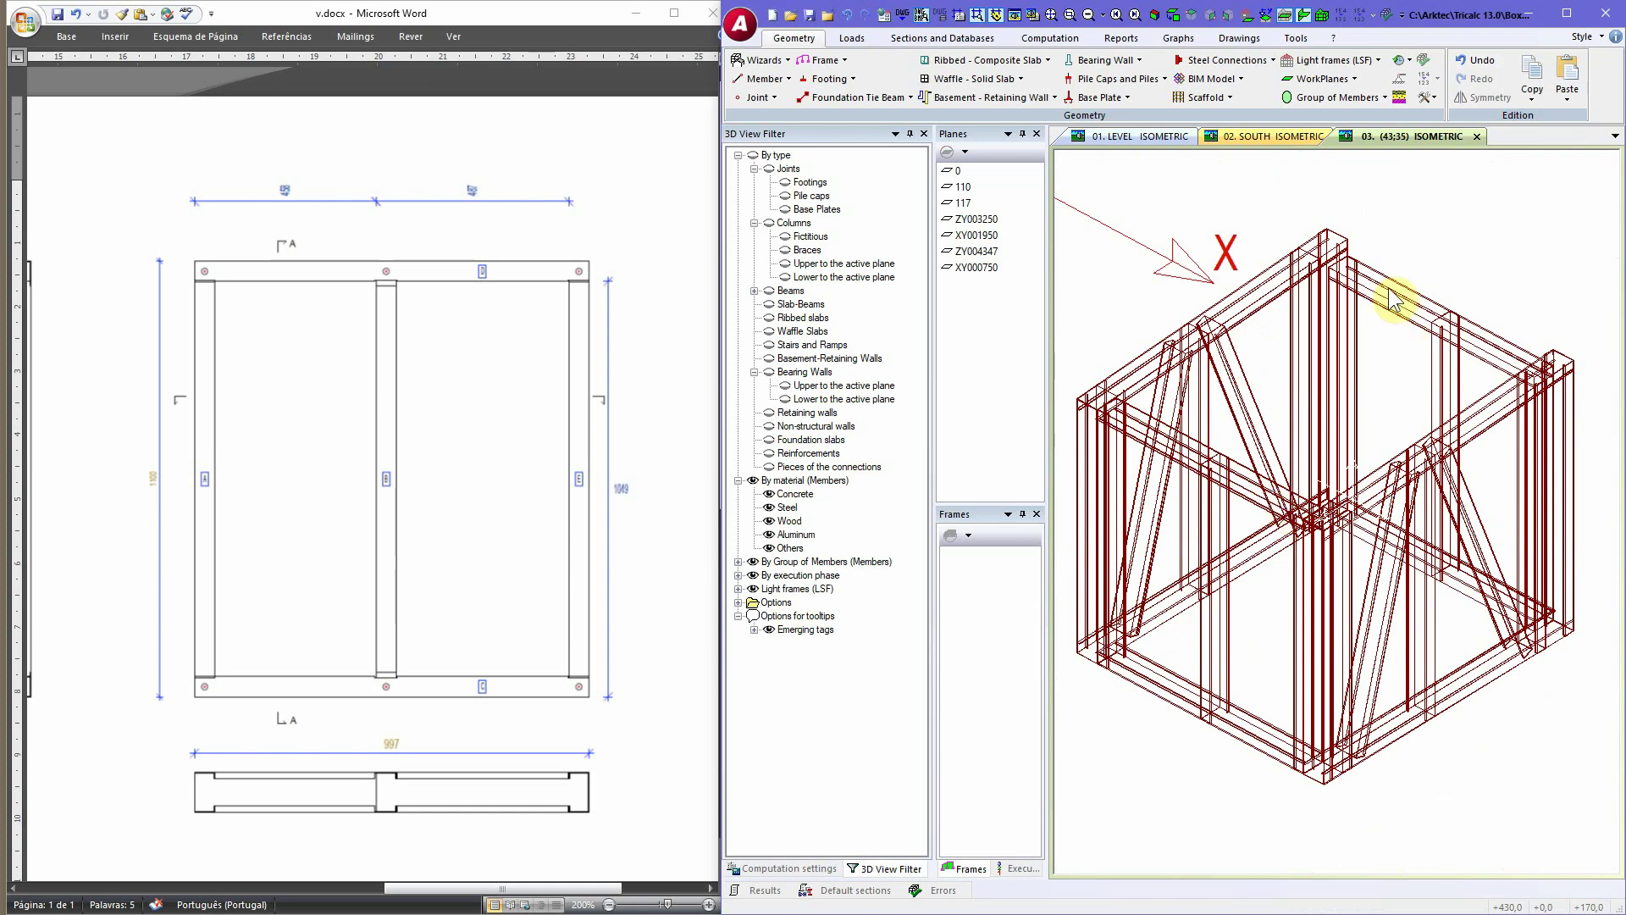
# Step: Turn on the rendered display of the isometric view to show the four frame panels as solids
pyautogui.scroll(2, 1406, 294)
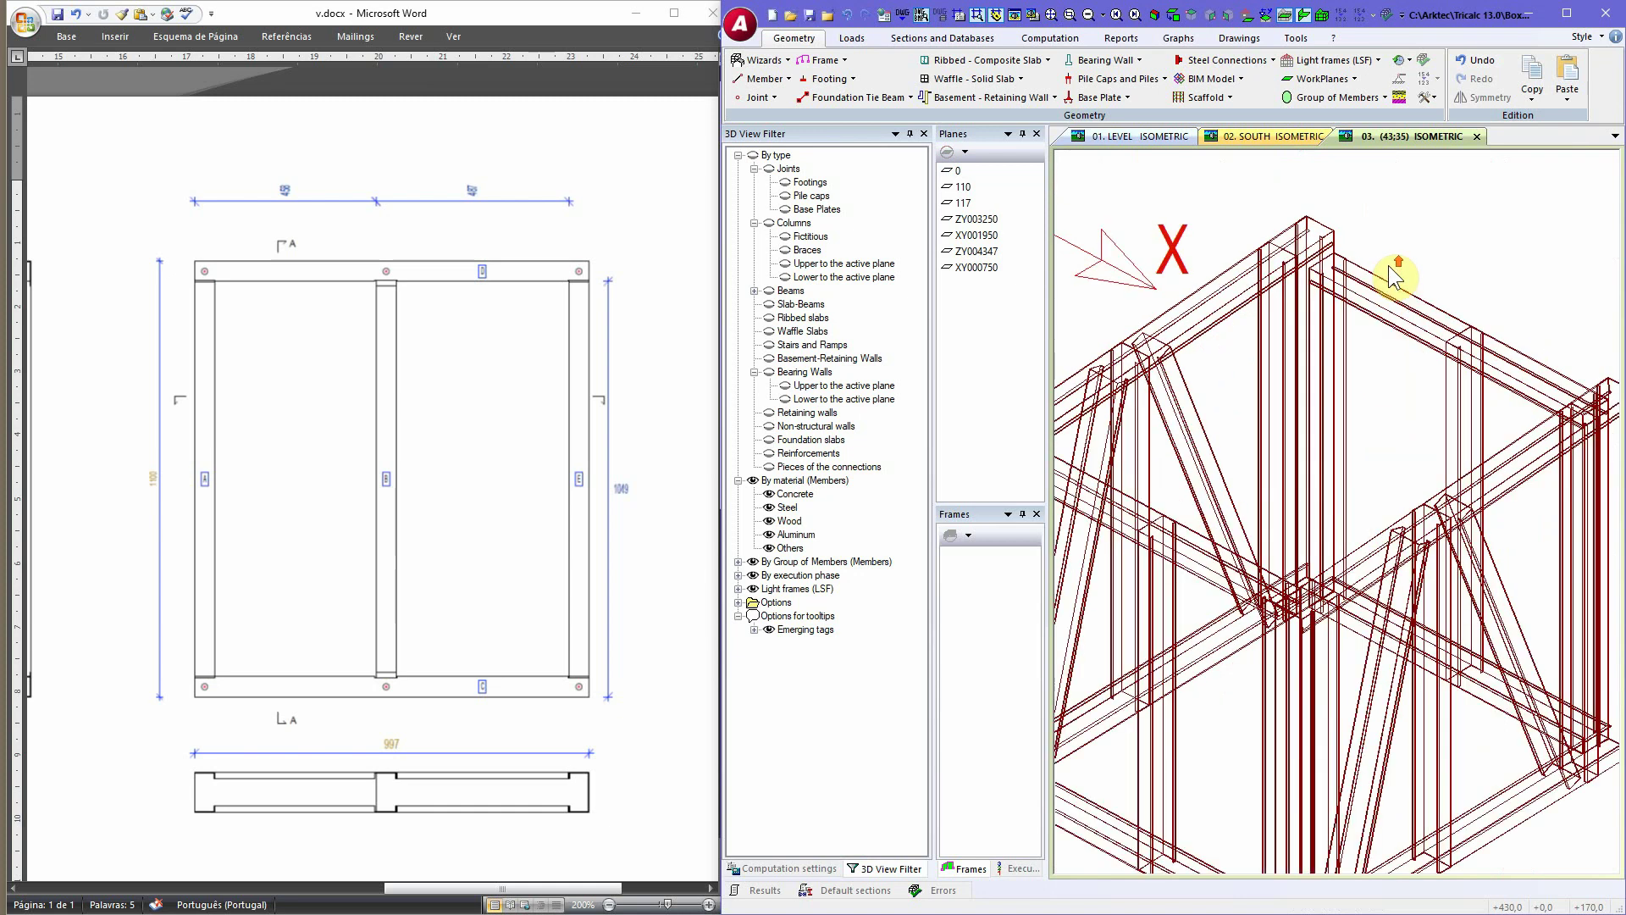
pyautogui.click(1294, 38)
pyautogui.click(1200, 71)
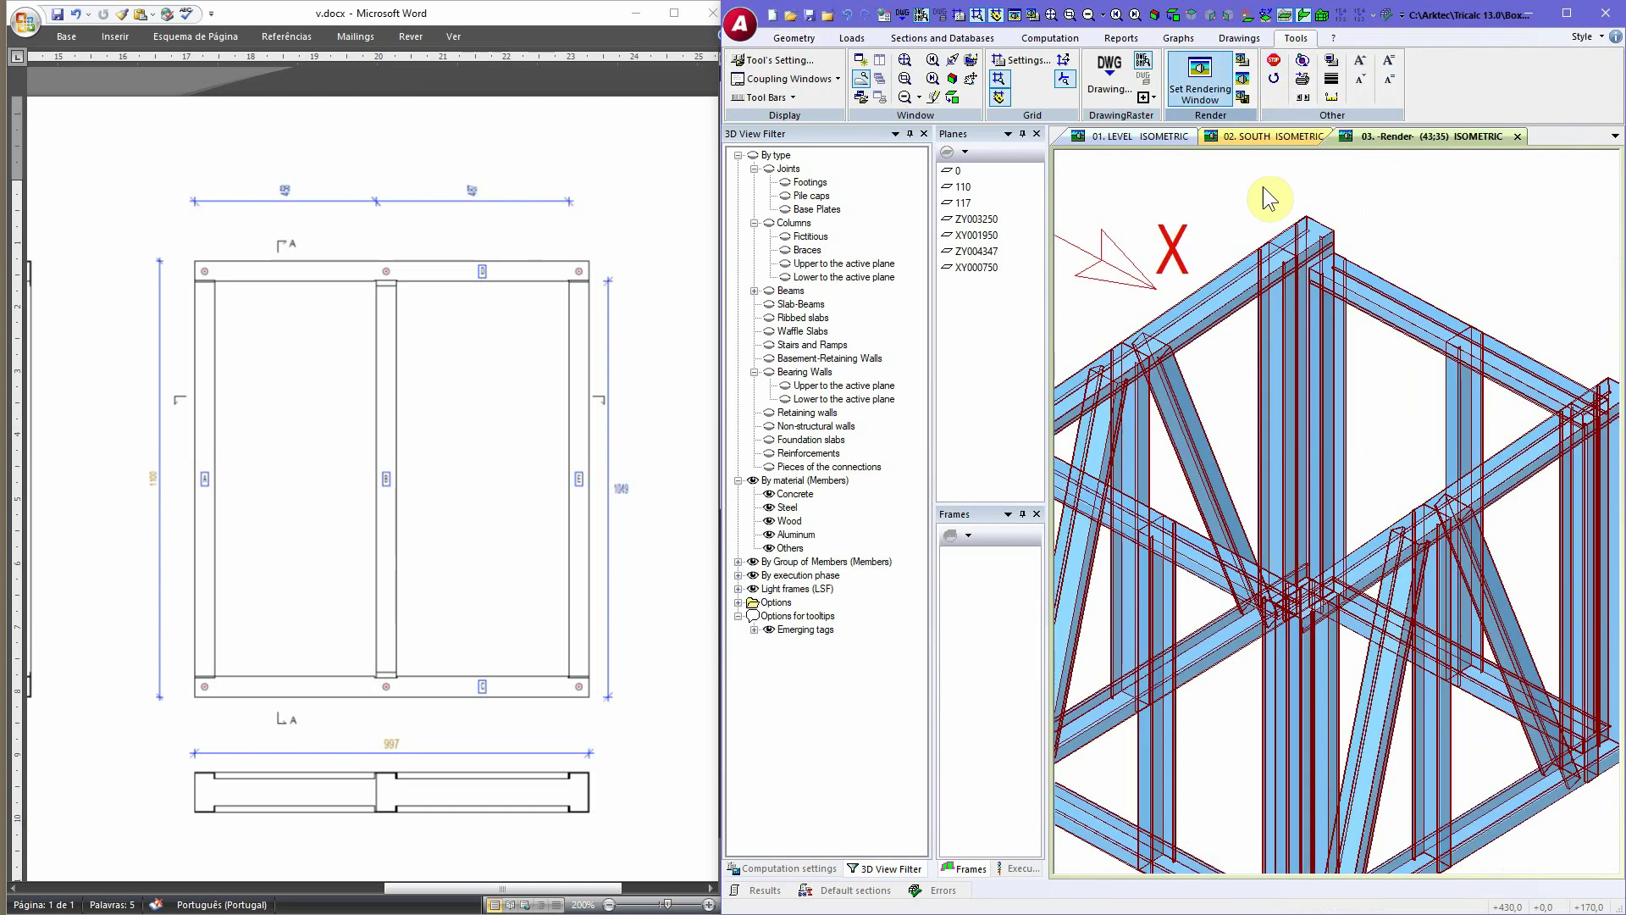
pyautogui.moveTo(1396, 410); pyautogui.dragTo(1402, 419, button='middle')
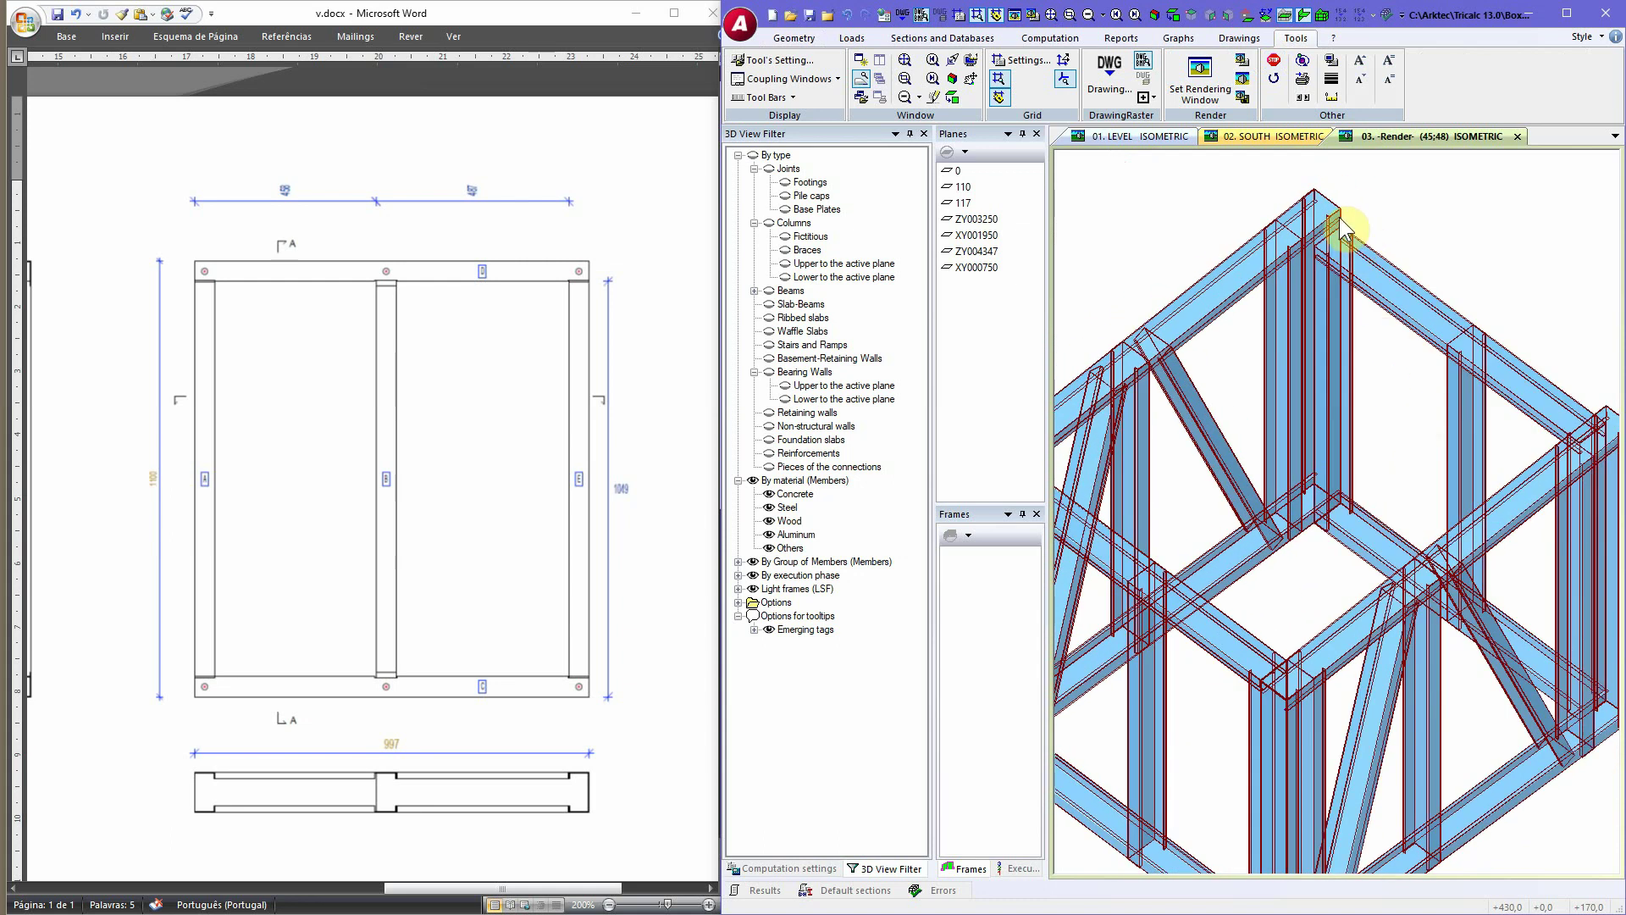
# Step: Open the pasted 997 mm panel for modification at its dimension settings
pyautogui.click(796, 39)
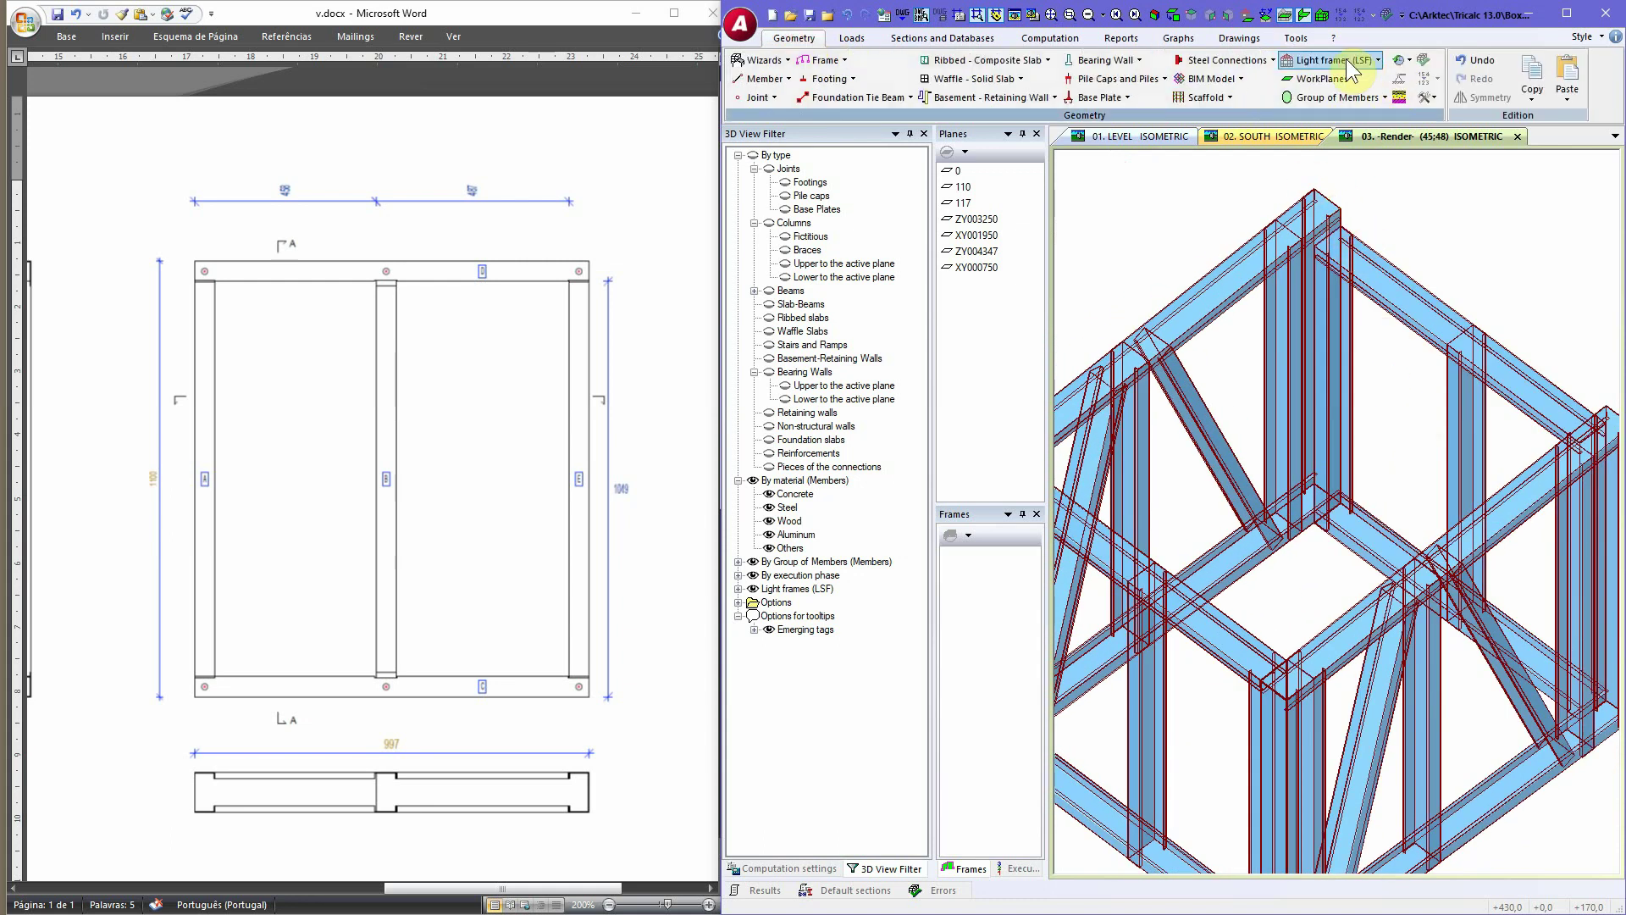
pyautogui.click(1345, 59)
pyautogui.click(1358, 94)
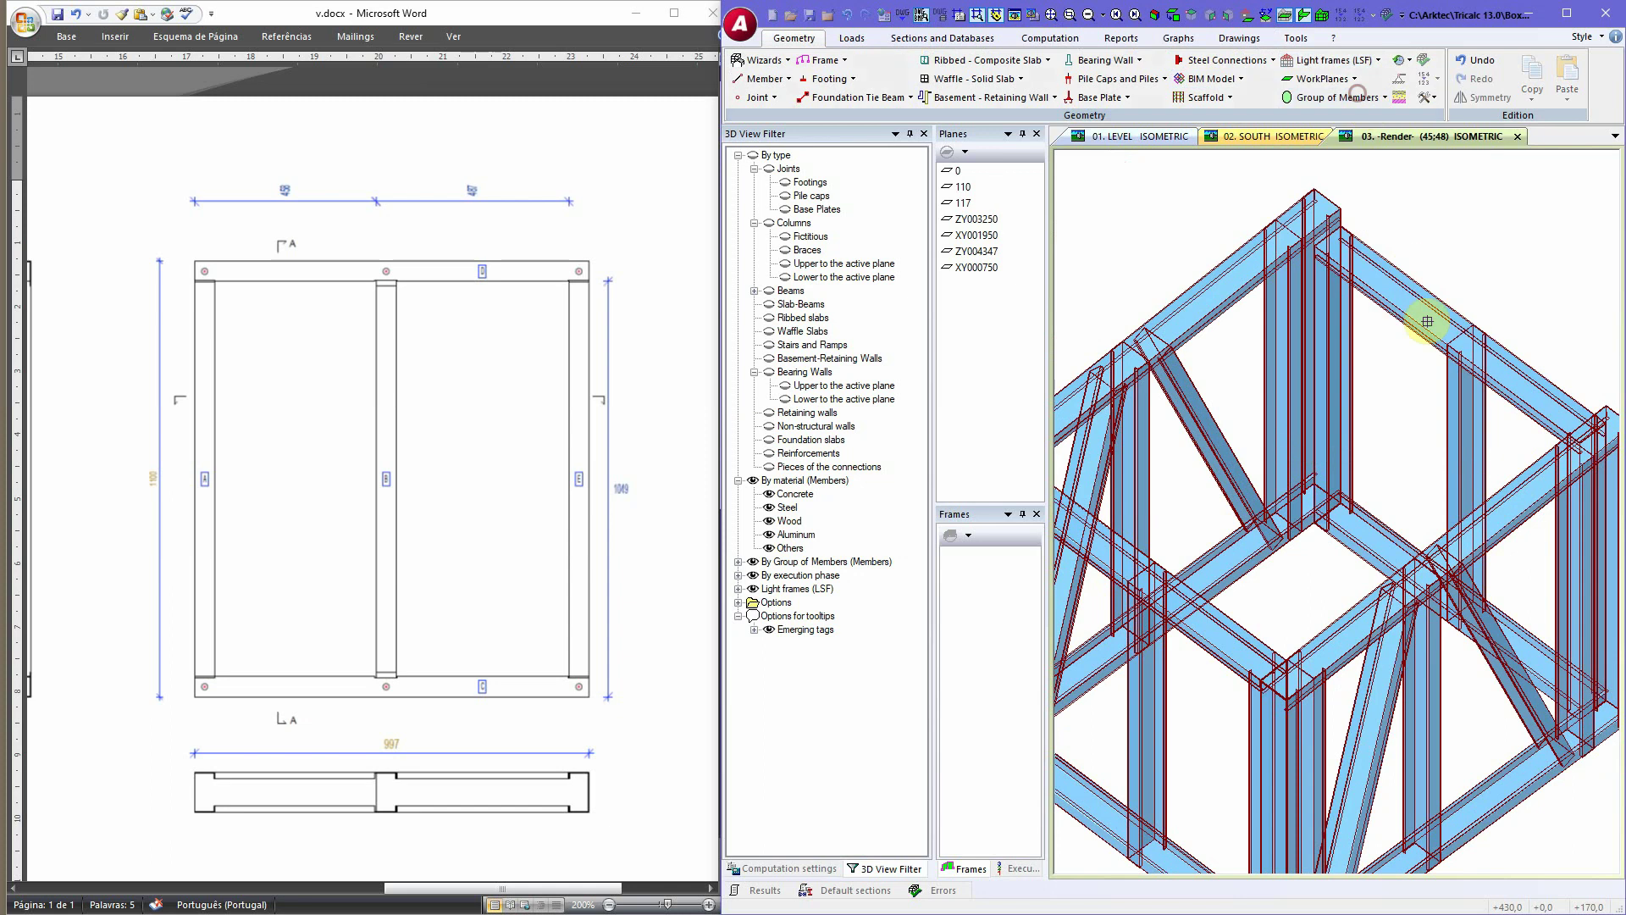
pyautogui.click(1431, 290)
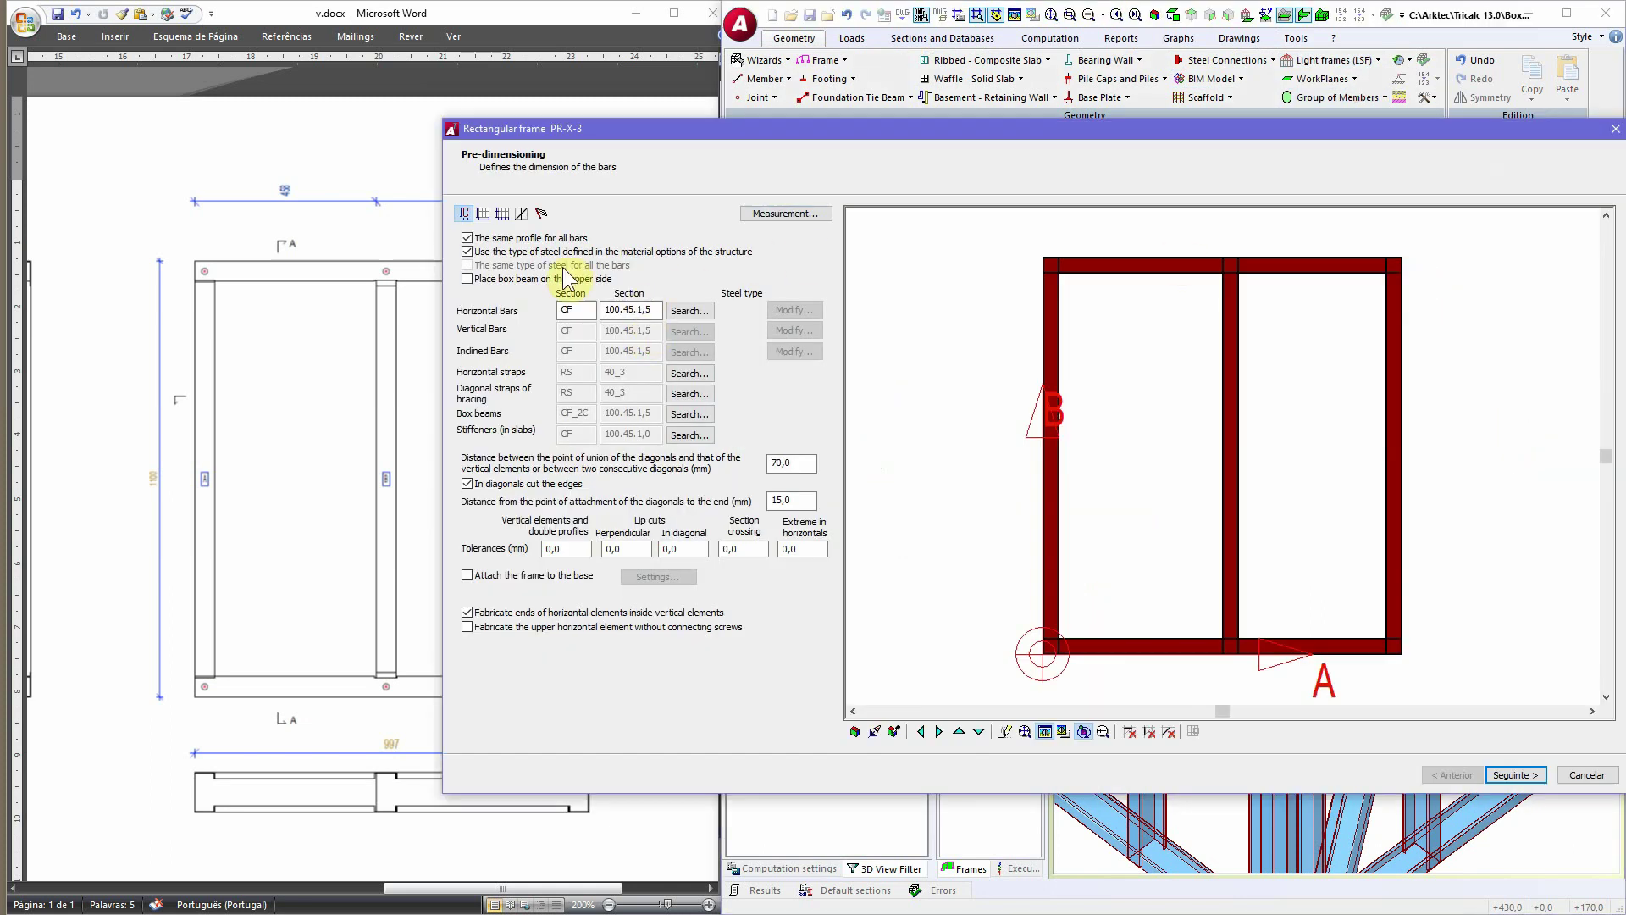
pyautogui.click(479, 215)
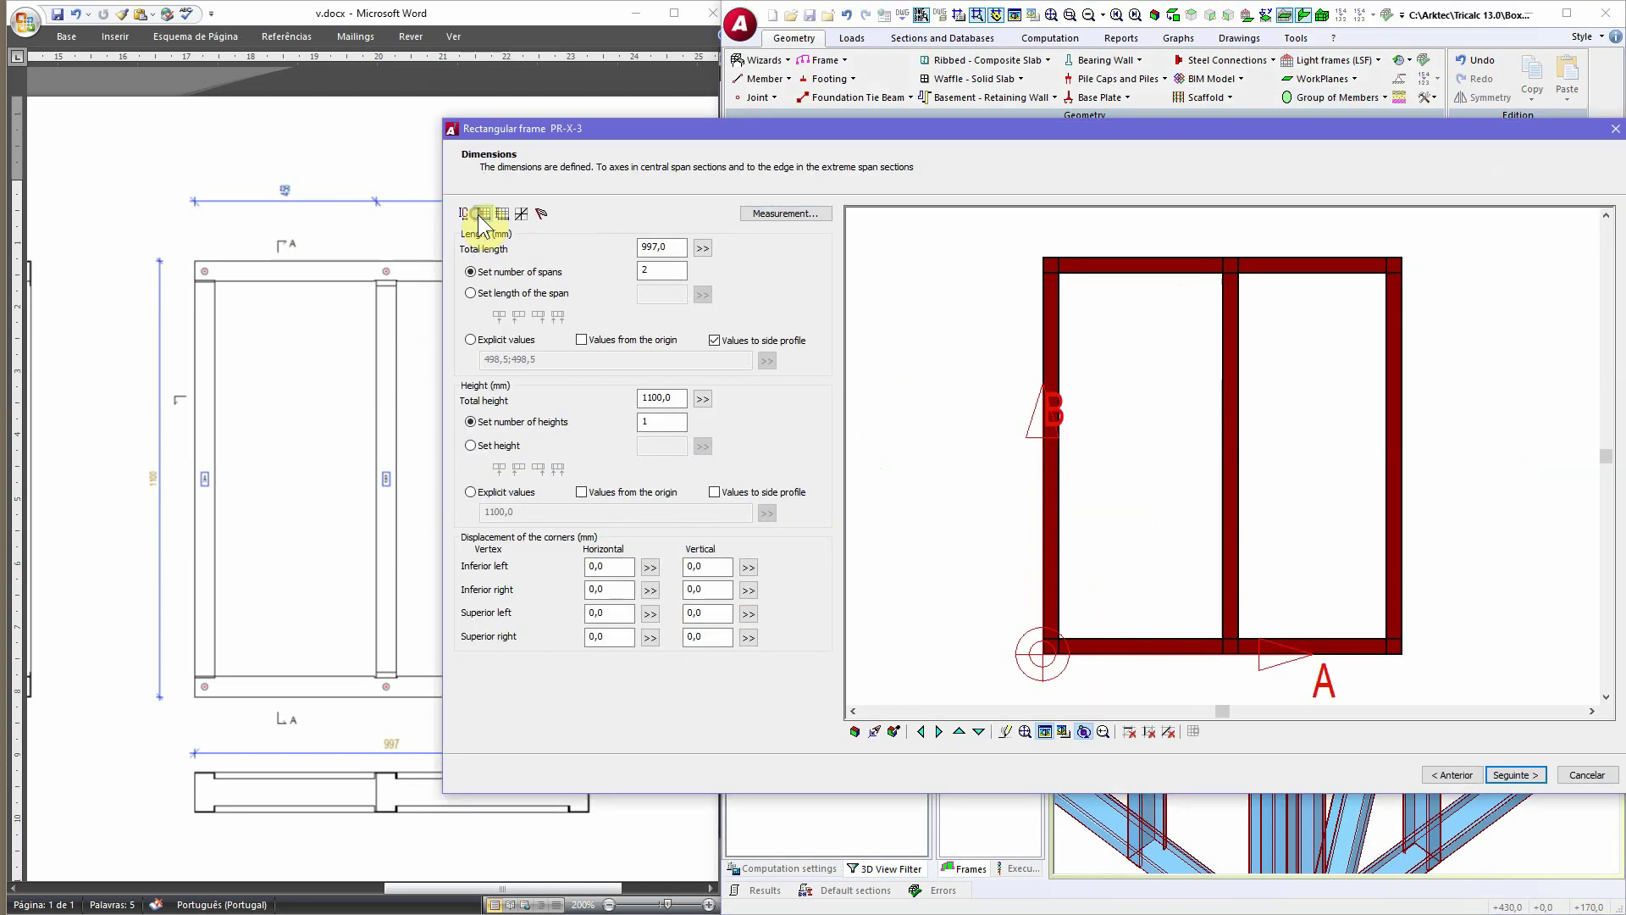
# Step: Take the panel's total height from the model, using the total distance between the adjoining side panel's bottom and top corners
pyautogui.doubleClick(664, 396)
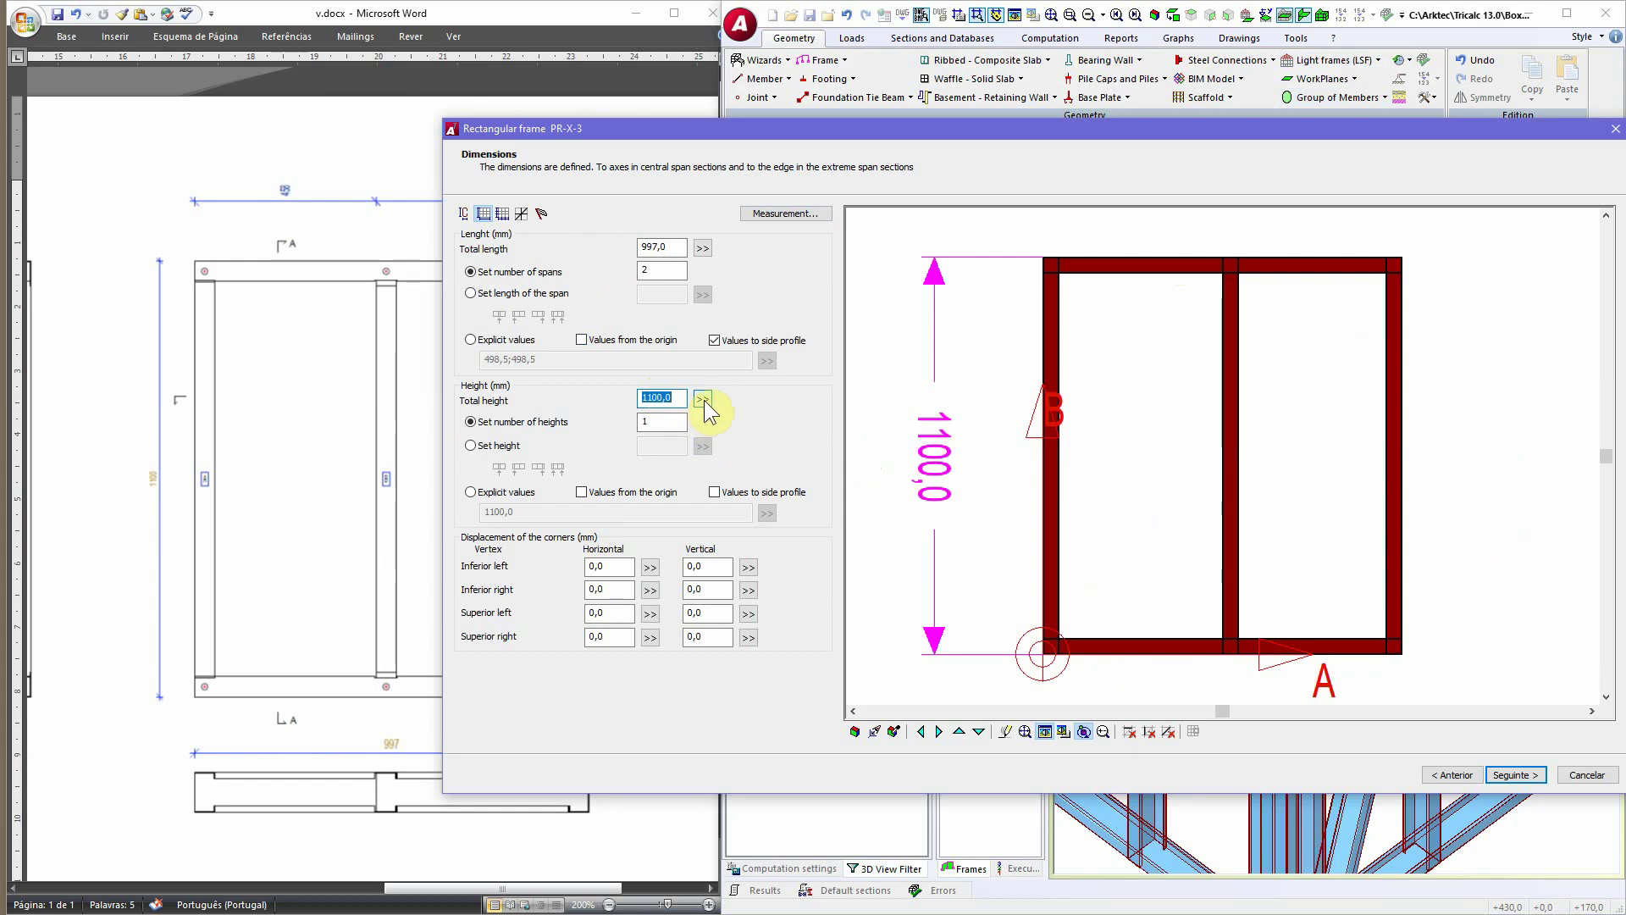
pyautogui.click(703, 400)
pyautogui.scroll(3, 1350, 507)
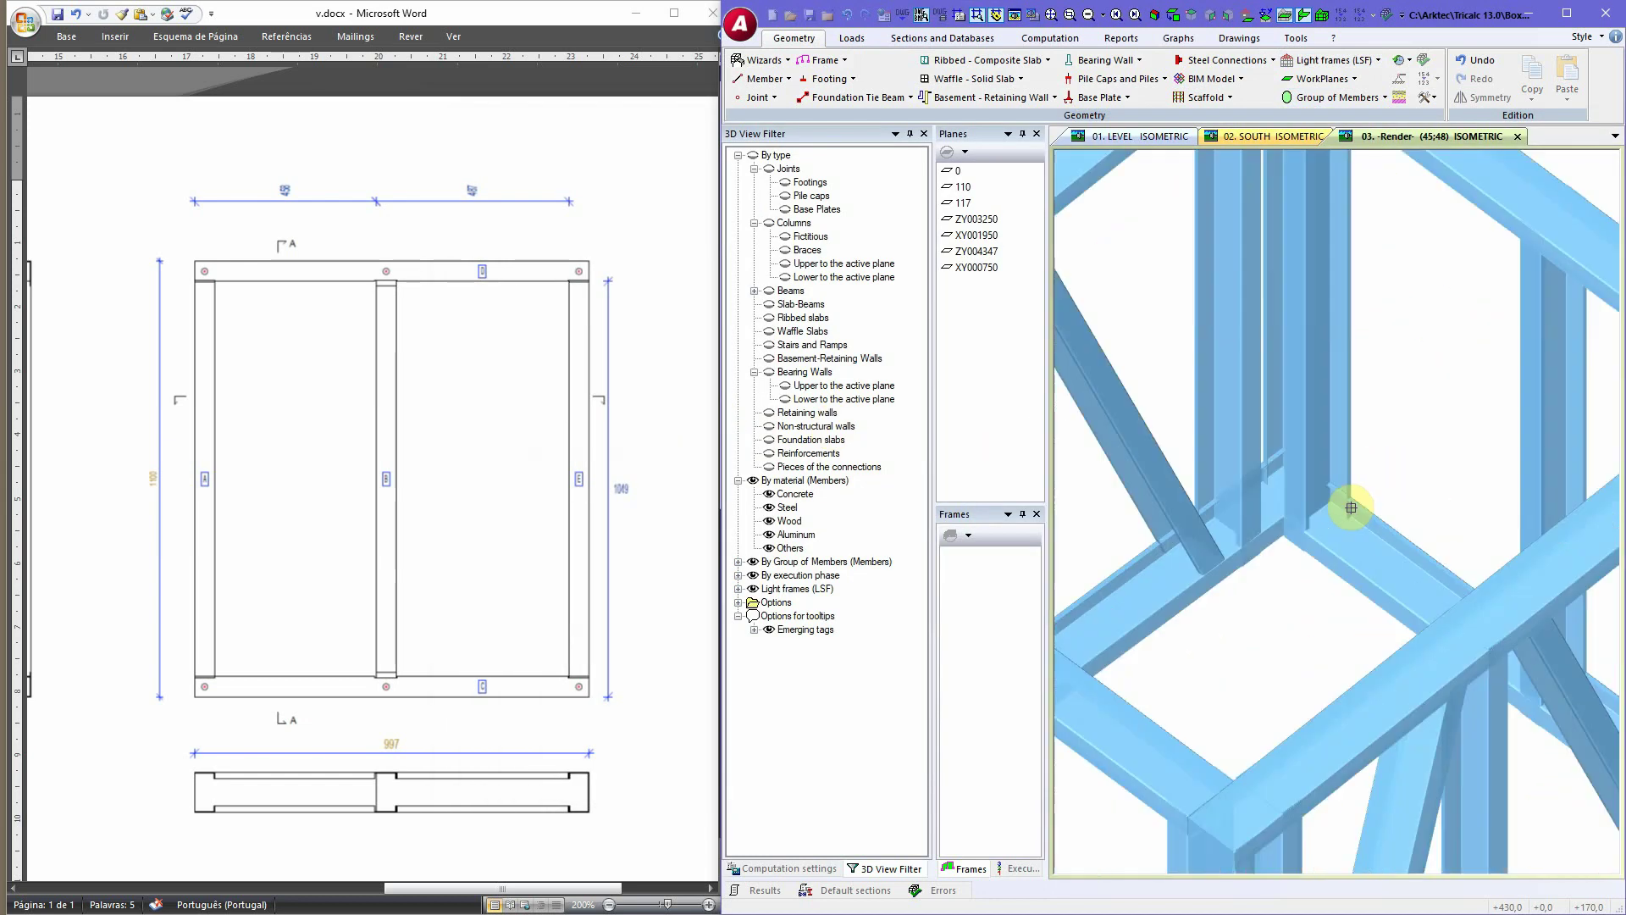
pyautogui.scroll(2, 1351, 508)
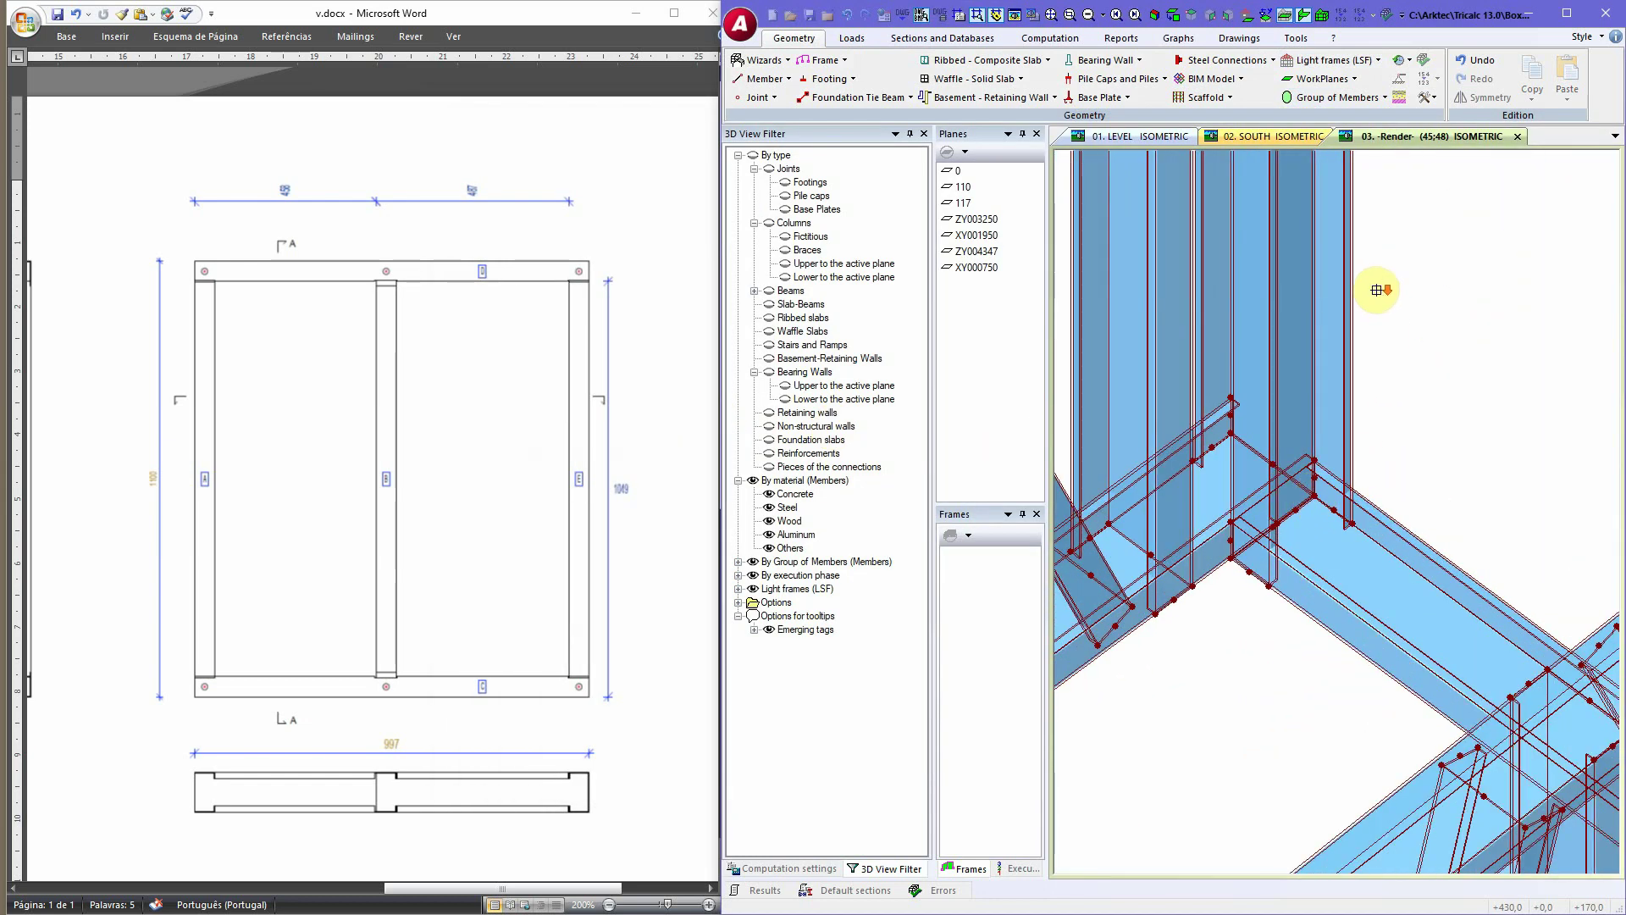
pyautogui.scroll(-4, 1376, 290)
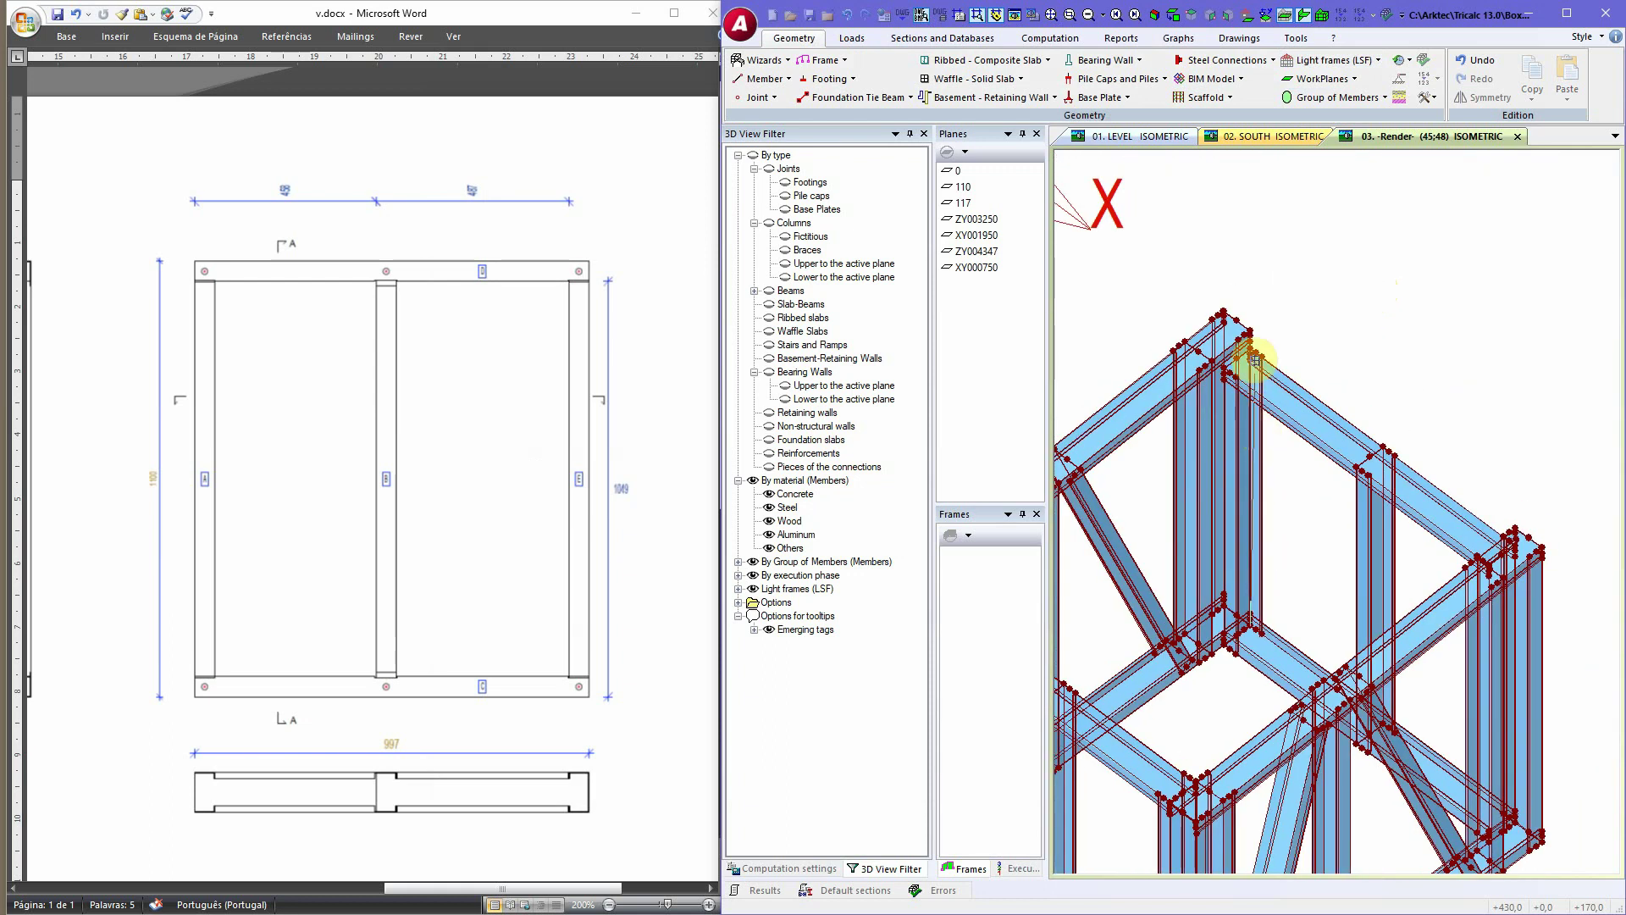
pyautogui.scroll(2, 1255, 360)
pyautogui.click(1249, 319)
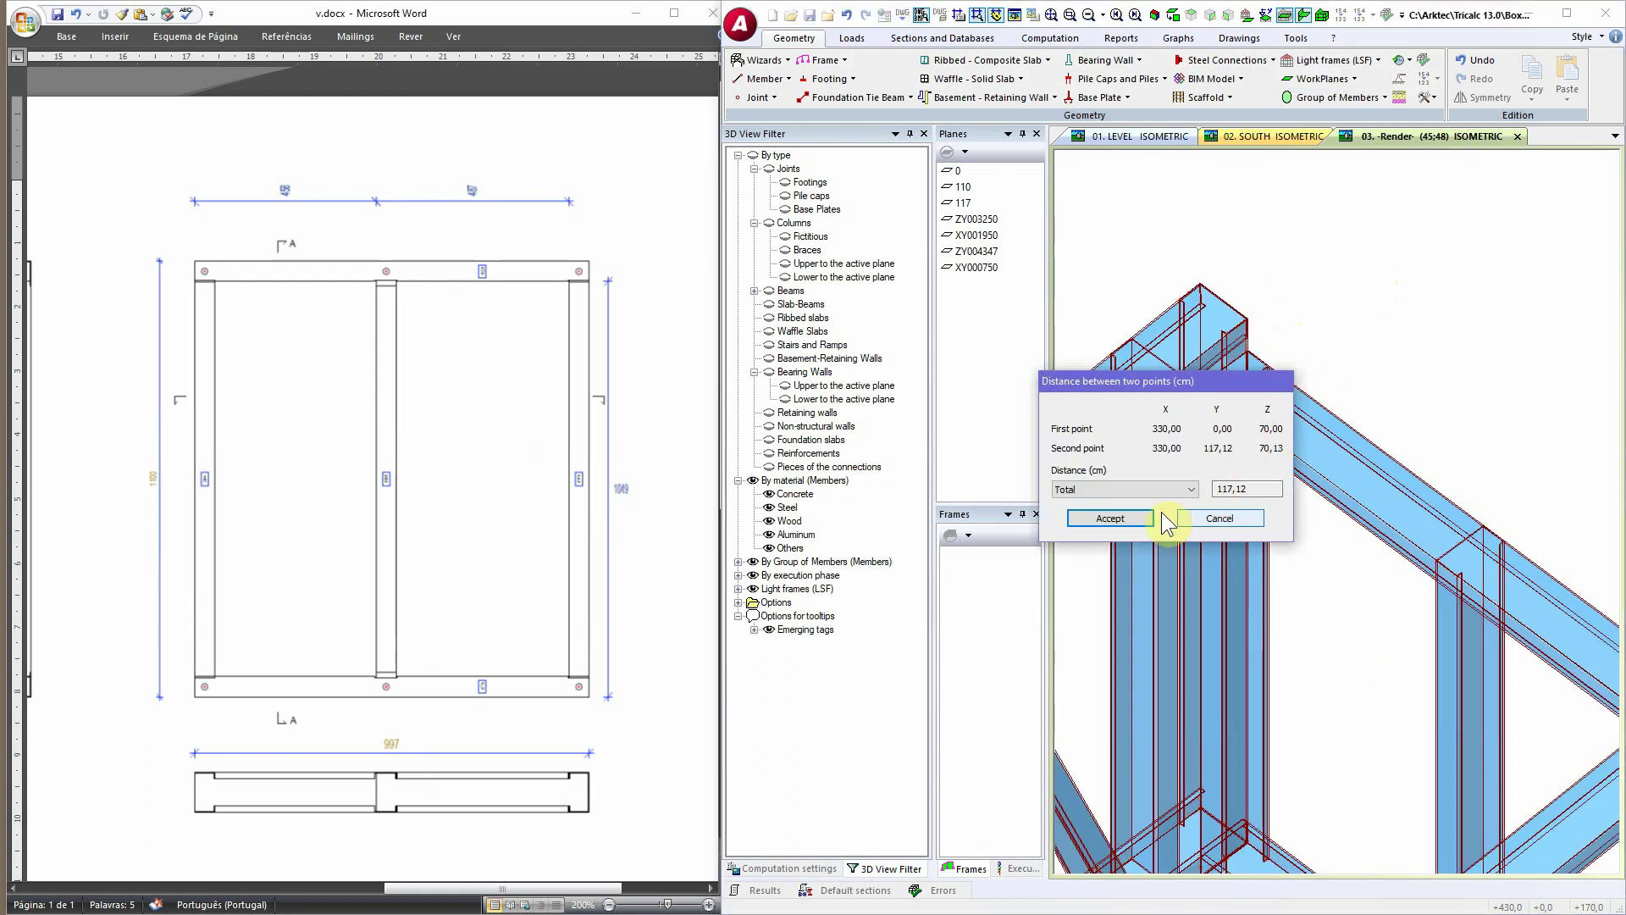
pyautogui.click(1173, 488)
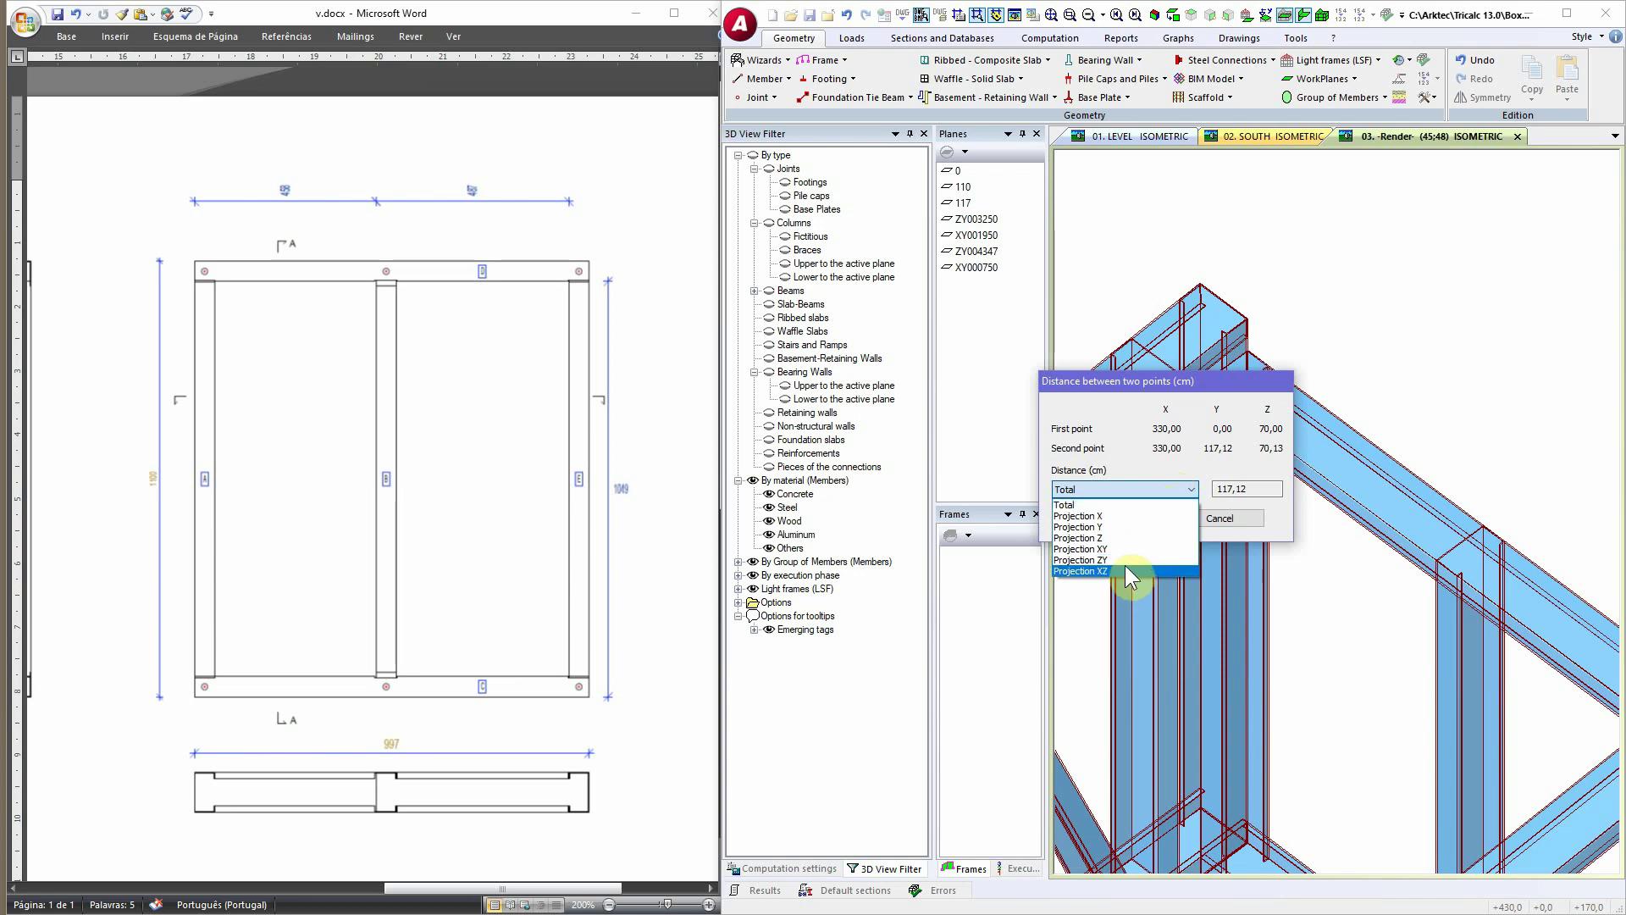
pyautogui.press('Escape')
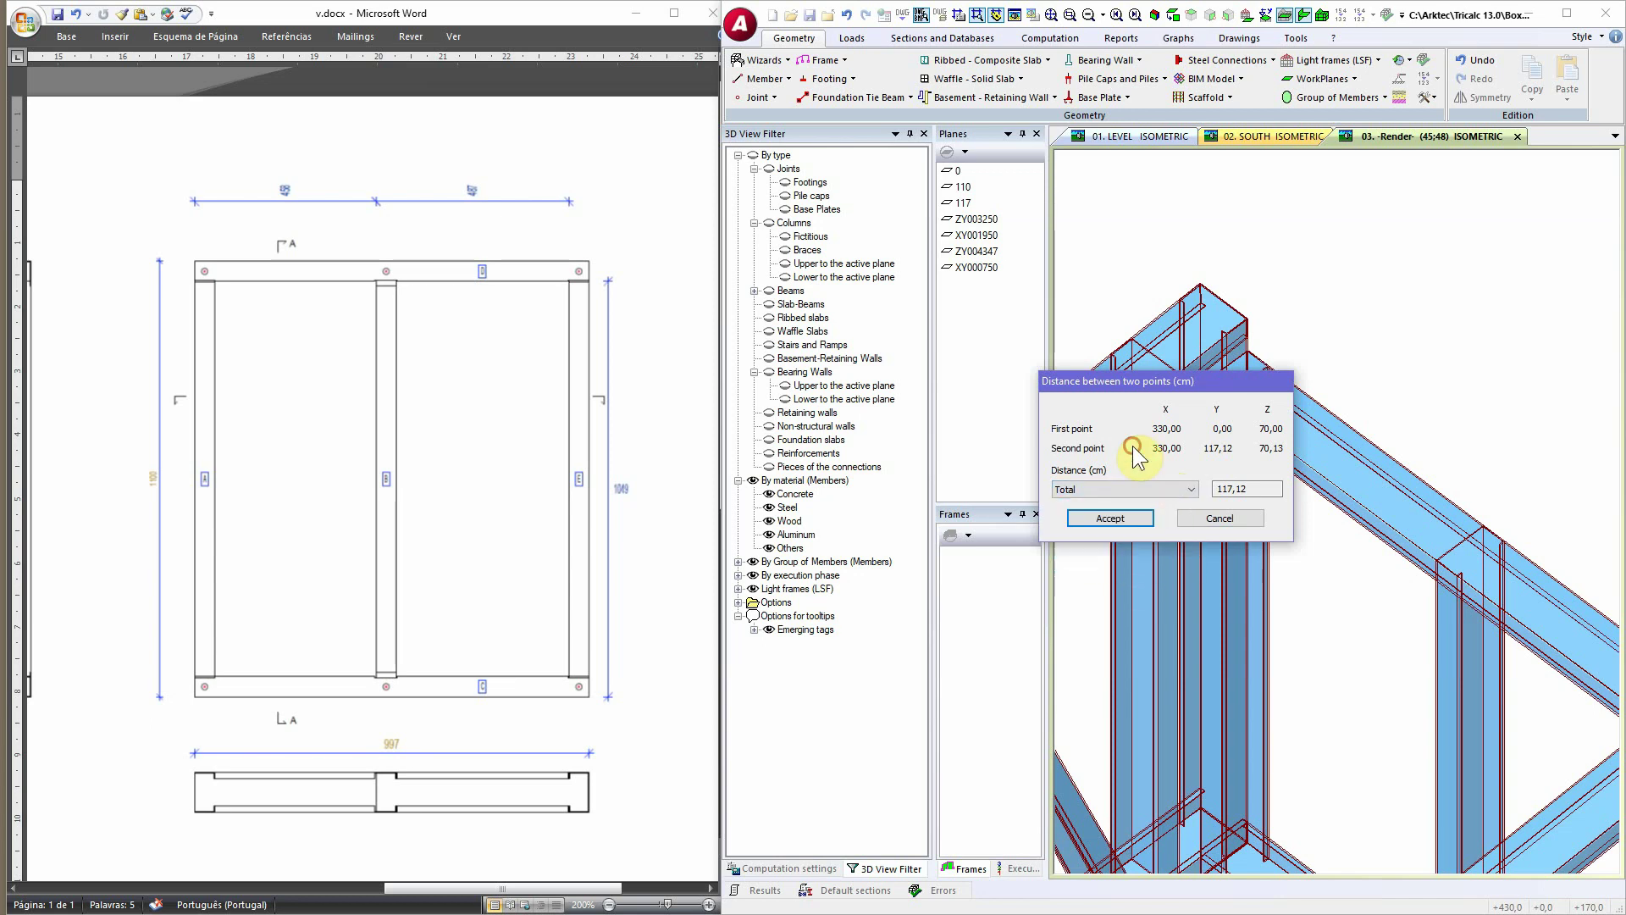
pyautogui.click(1127, 520)
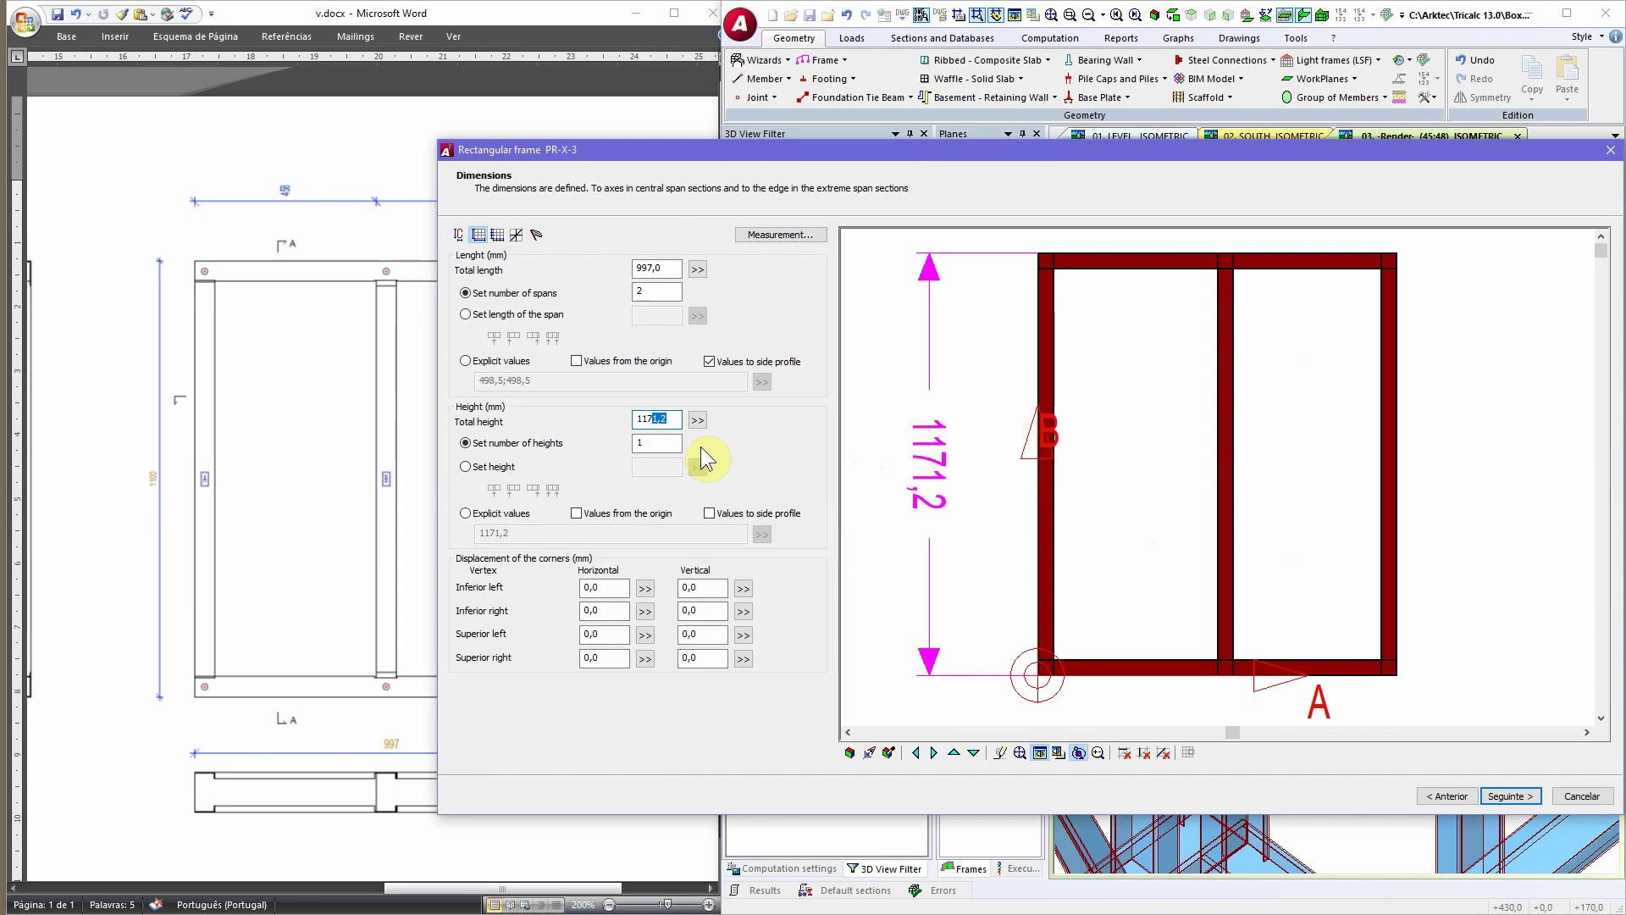
# Step: Set the pasted panel's total height to 1170 mm and apply the modification
pyautogui.write('0')
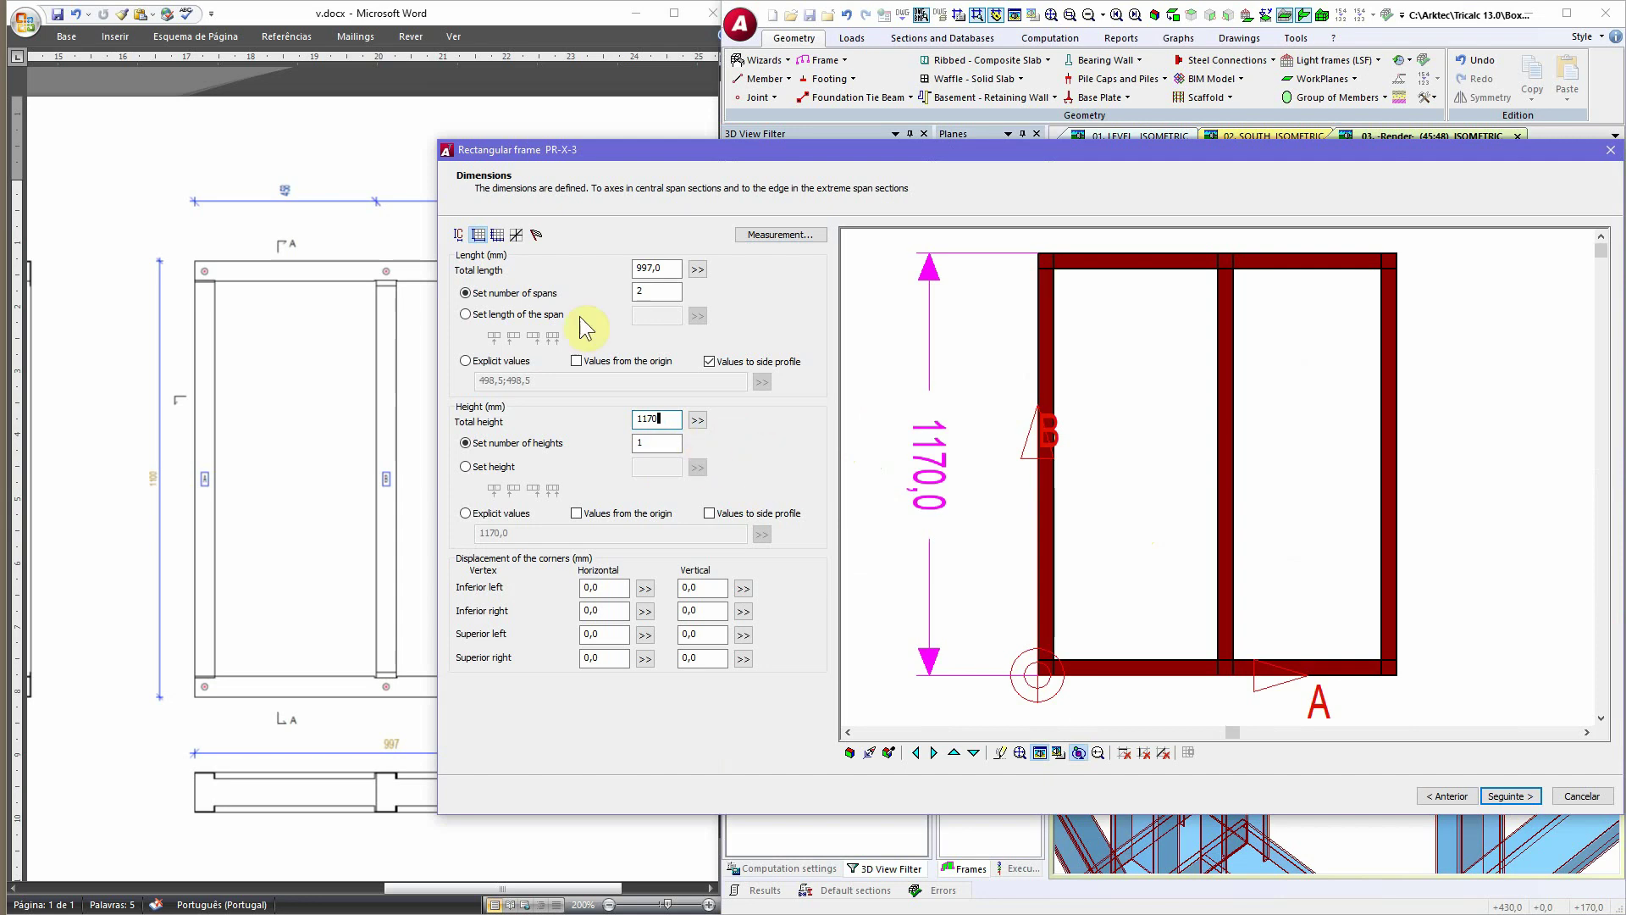
pyautogui.click(535, 235)
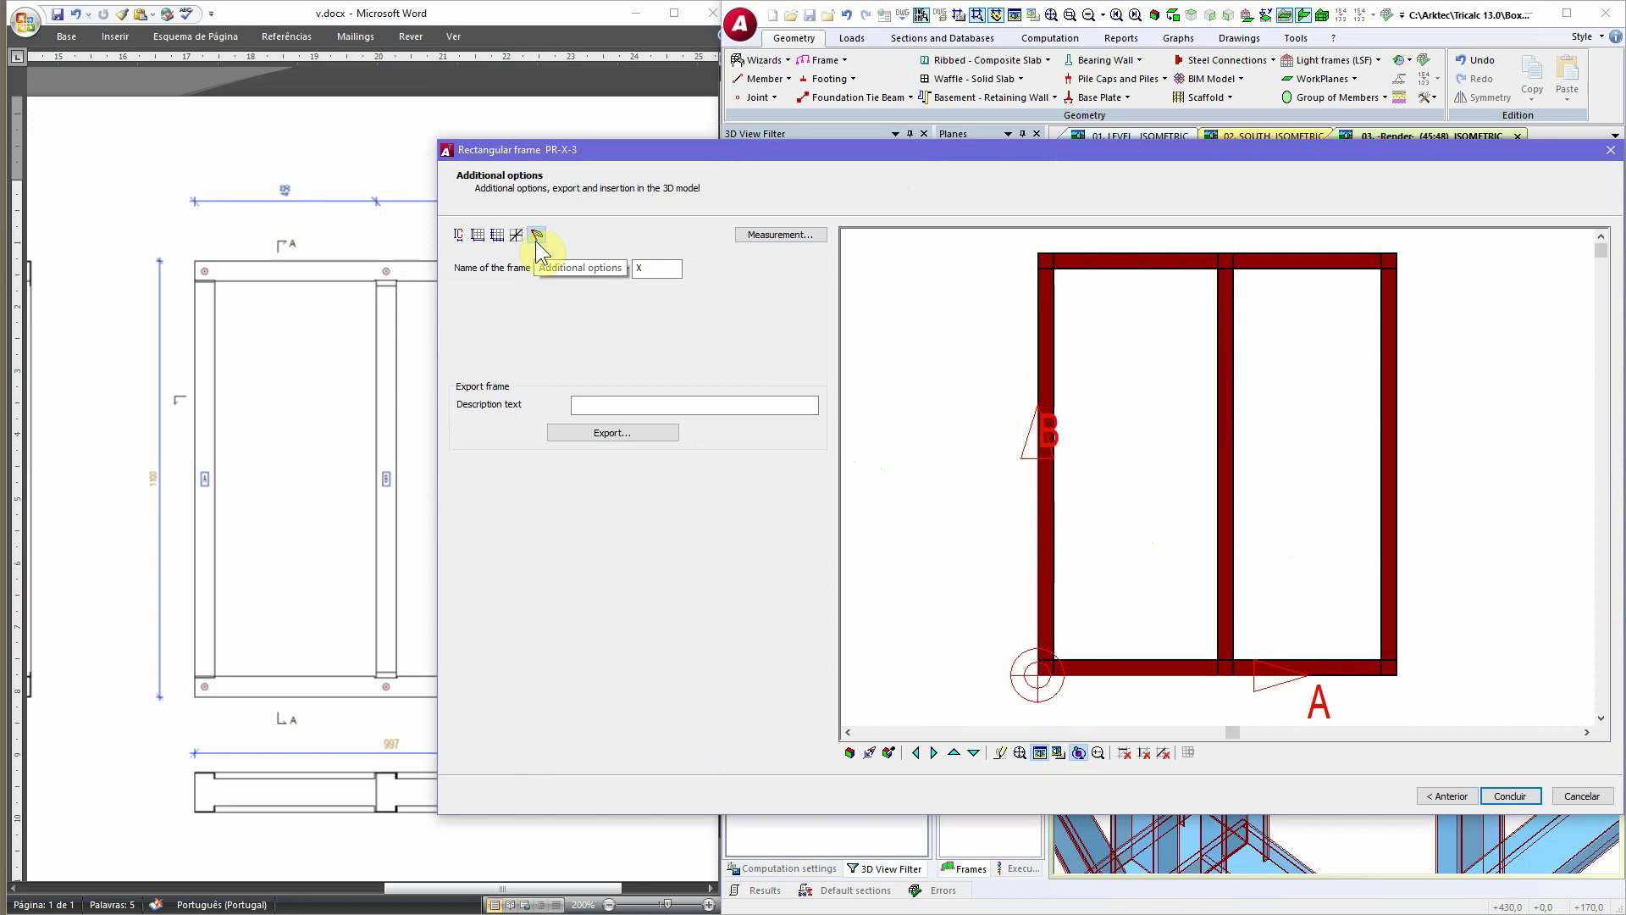
pyautogui.click(1512, 796)
pyautogui.moveTo(1447, 463); pyautogui.dragTo(1420, 453, button='middle')
pyautogui.scroll(-2, 1420, 452)
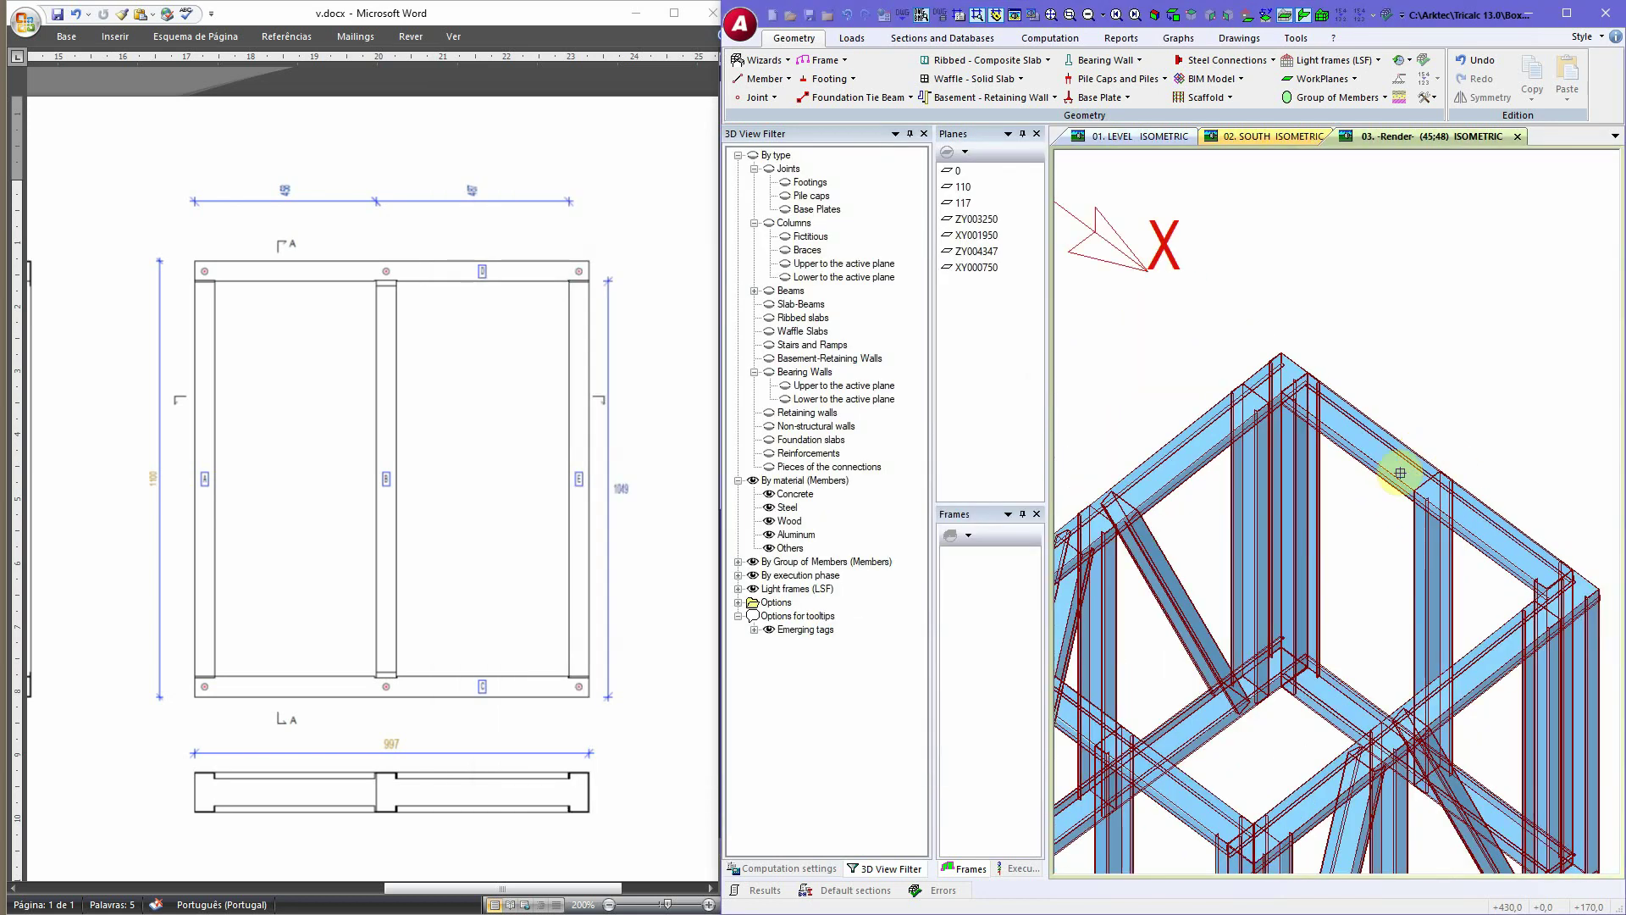
# Step: Start defining another rectangular frame and open its dimension settings
pyautogui.moveTo(1319, 590)
pyautogui.keyDown('shift'); pyautogui.mouseDown(button='middle')
pyautogui.moveTo(1313, 562)
pyautogui.moveTo(1341, 595)
pyautogui.moveTo(1249, 609)
pyautogui.moveTo(1287, 536)
pyautogui.mouseUp(button='middle'); pyautogui.keyUp('shift')
pyautogui.scroll(-1, 1252, 646)
pyautogui.scroll(-1, 1249, 609)
pyautogui.keyDown('shift'); pyautogui.moveTo(1179, 672); pyautogui.dragTo(1181, 719, button='middle'); pyautogui.keyUp('shift')
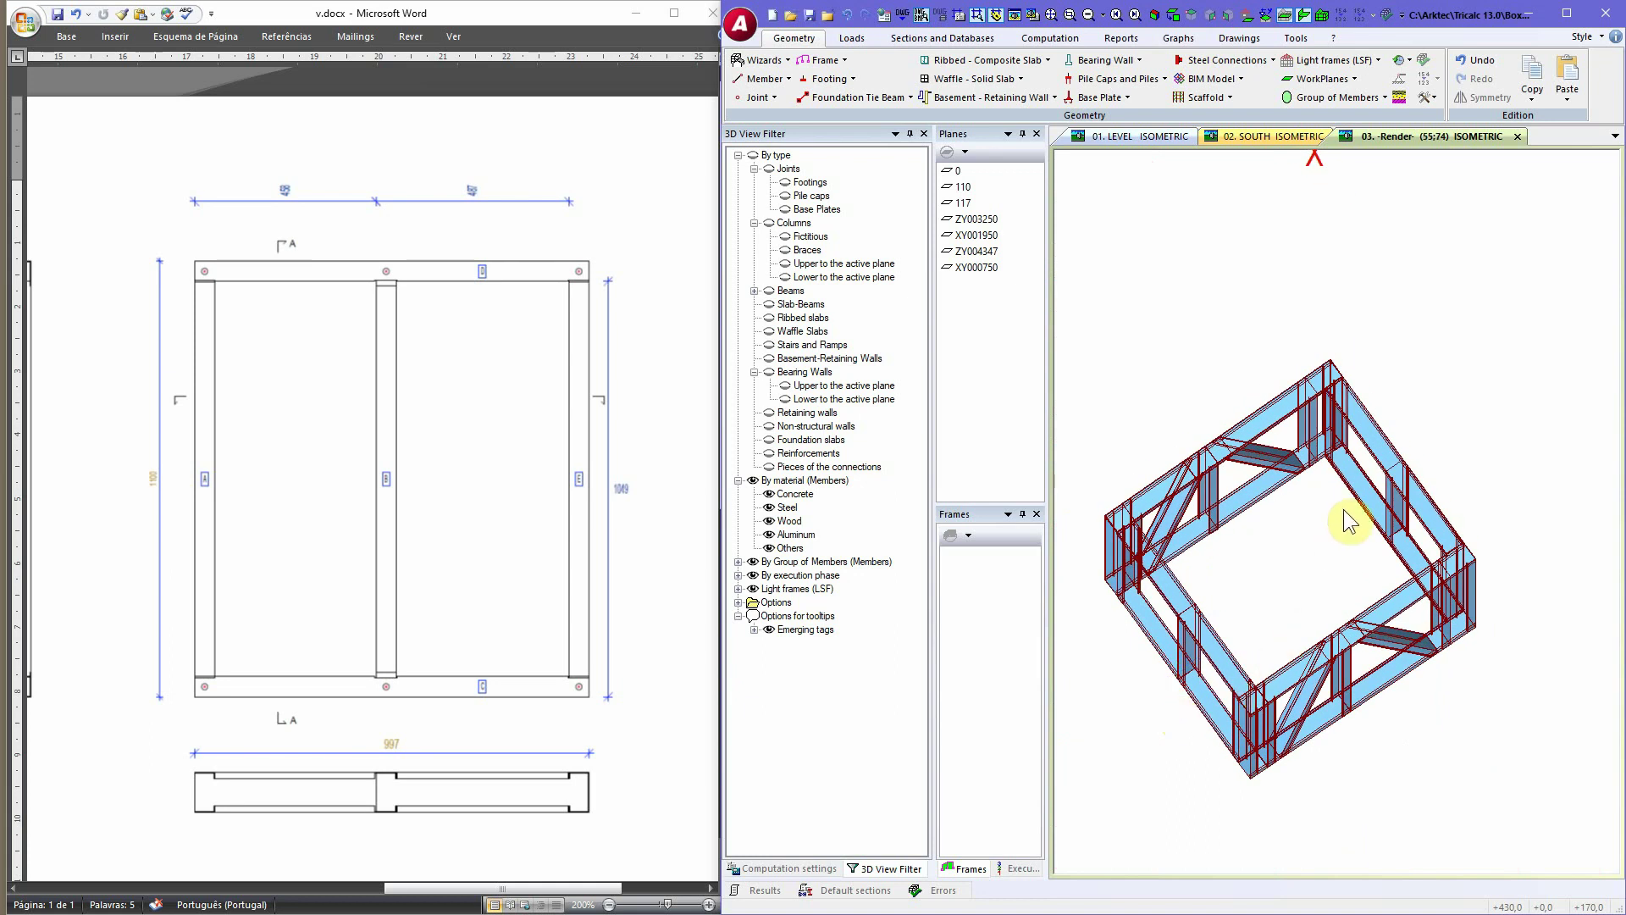
pyautogui.click(1343, 61)
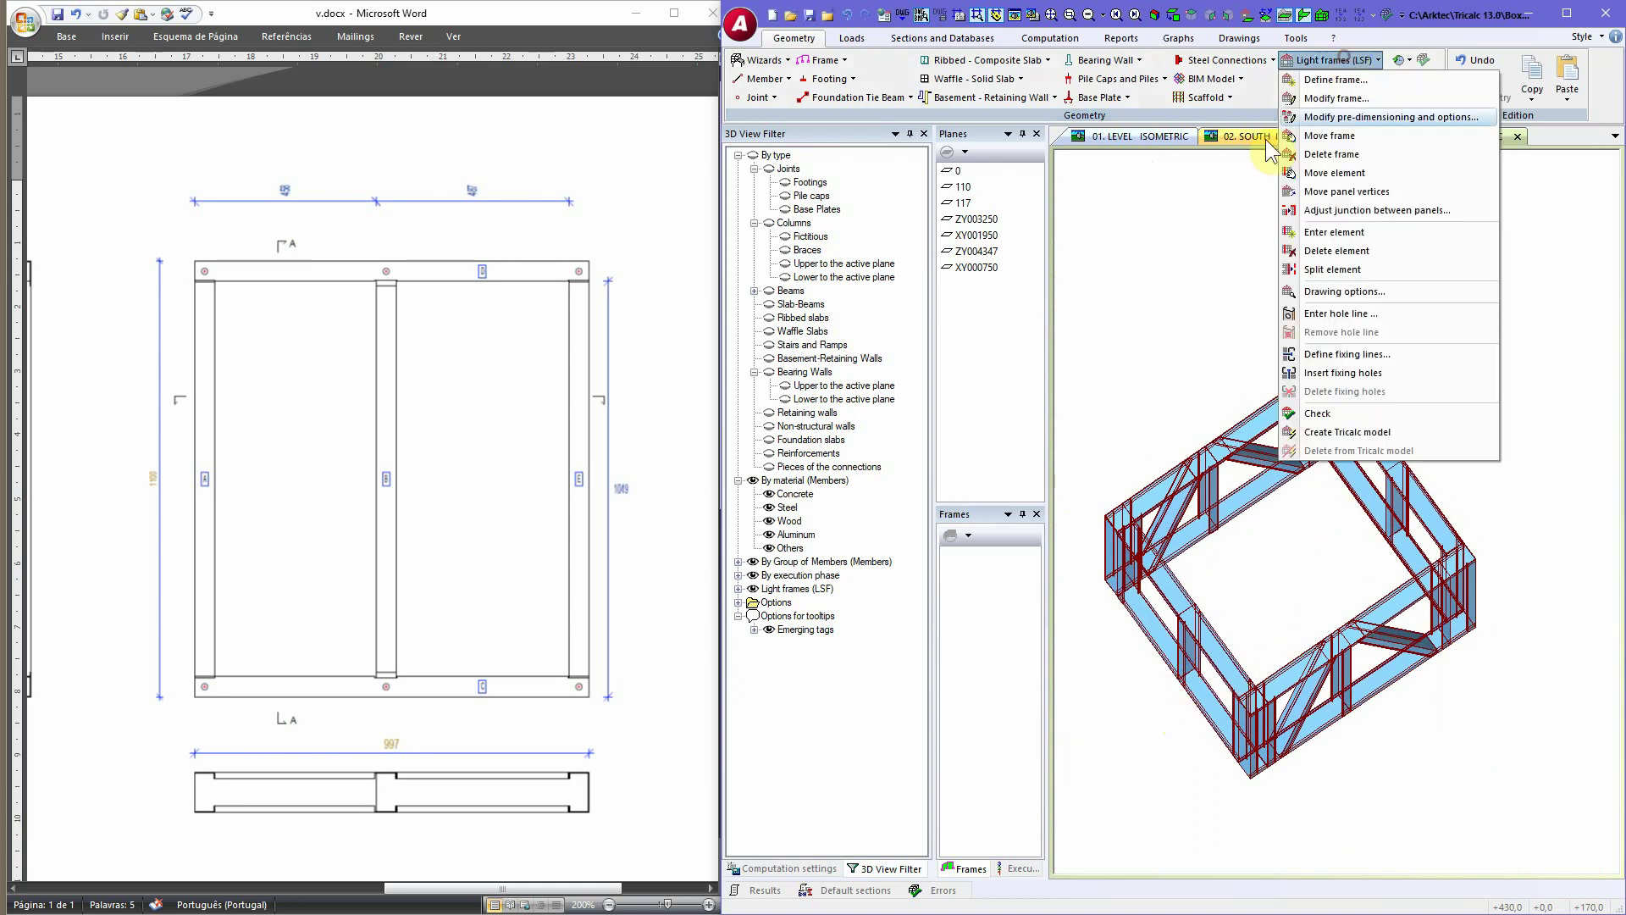
pyautogui.click(1335, 80)
pyautogui.doubleClick(1114, 326)
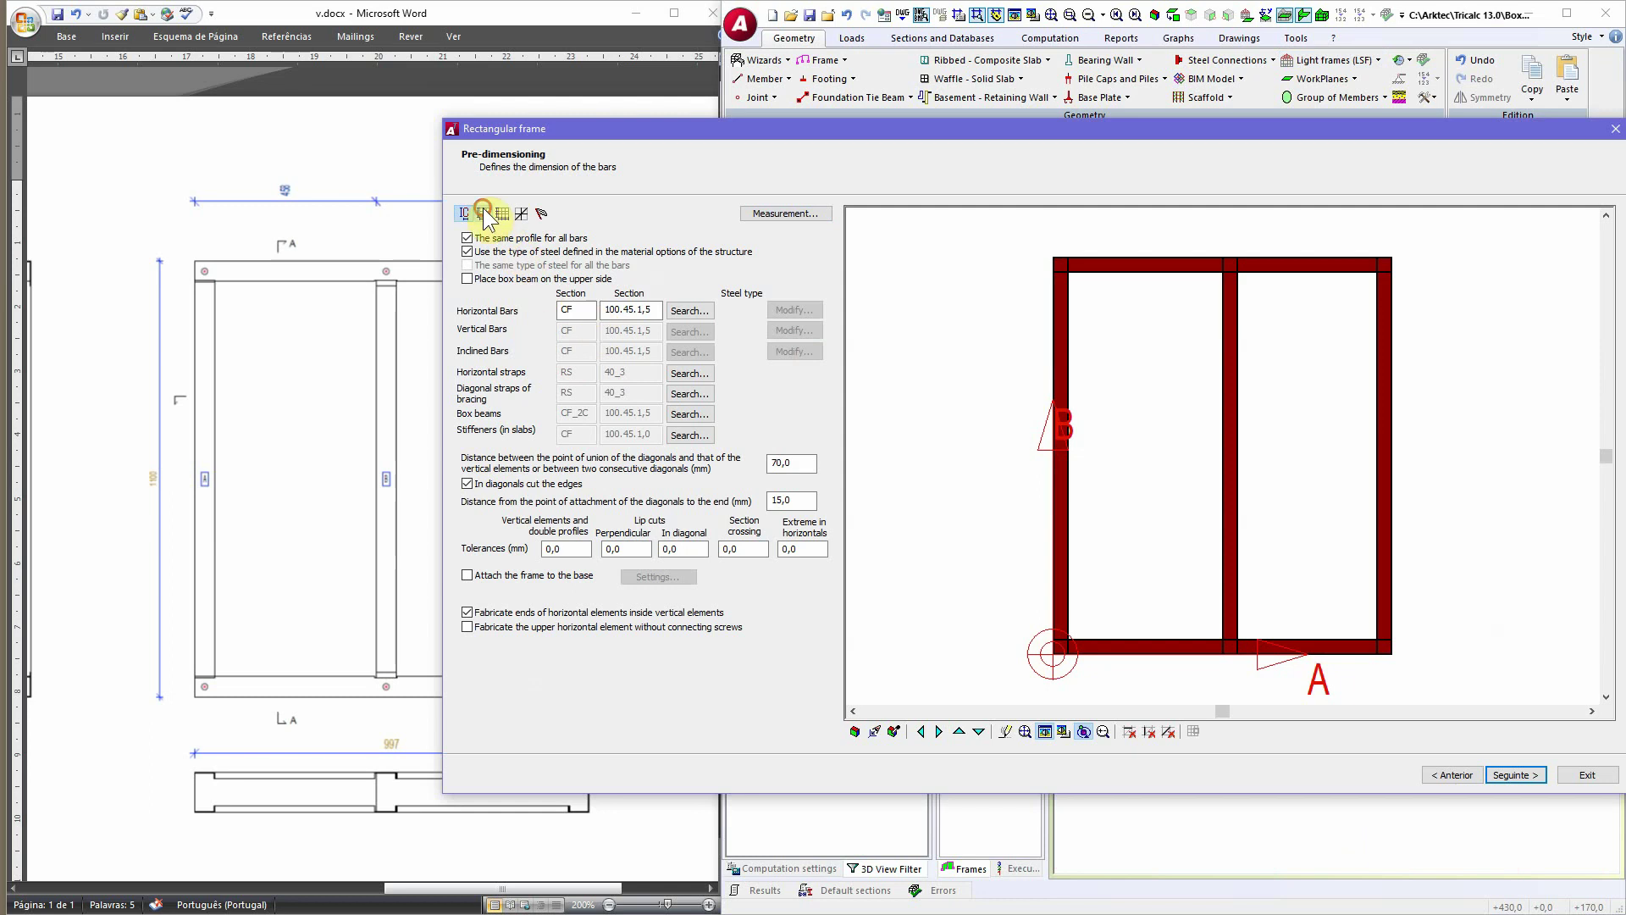
pyautogui.click(483, 212)
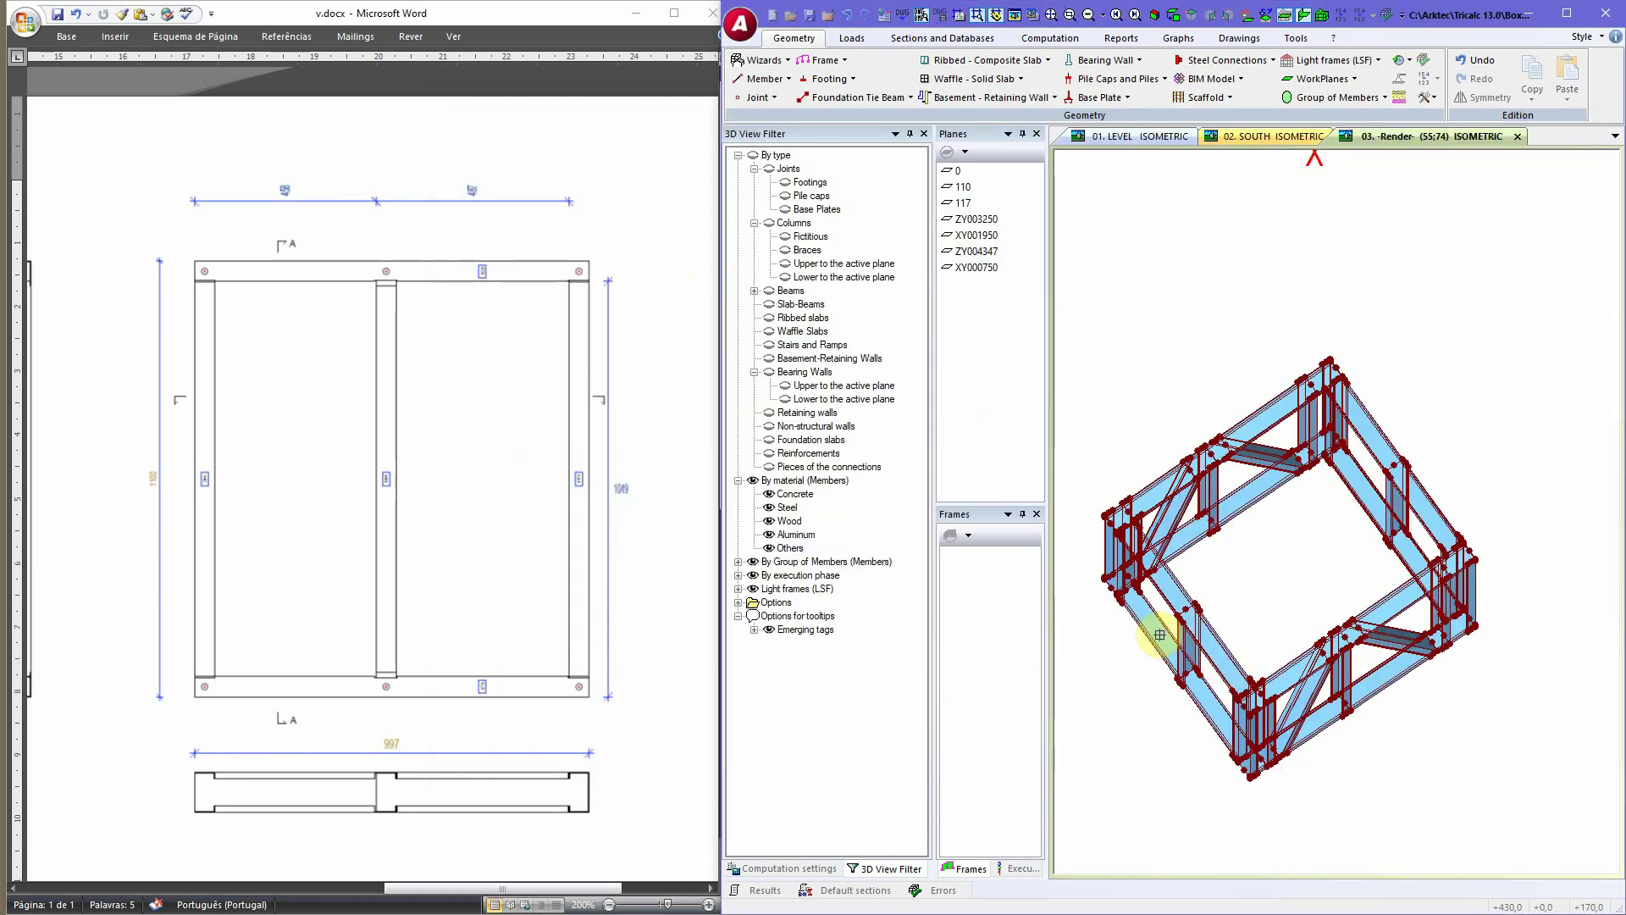
# Step: Take the new frame's total length of 997 mm from the model, between two bottom corners of the assembled panels
pyautogui.scroll(10, 1245, 581)
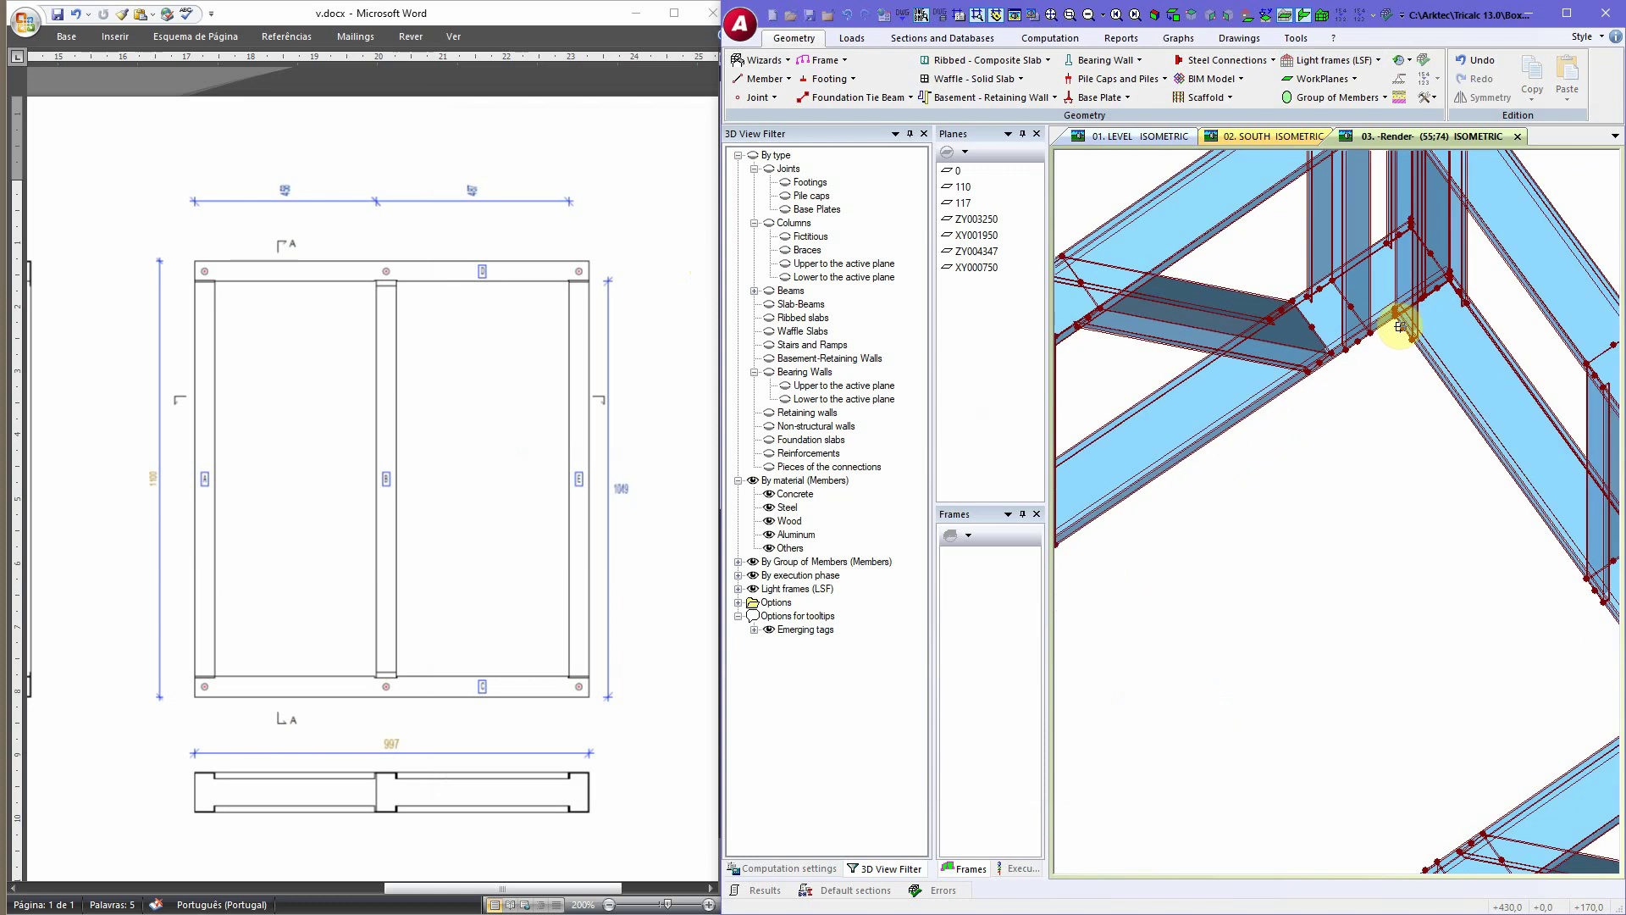
pyautogui.scroll(5, 1400, 326)
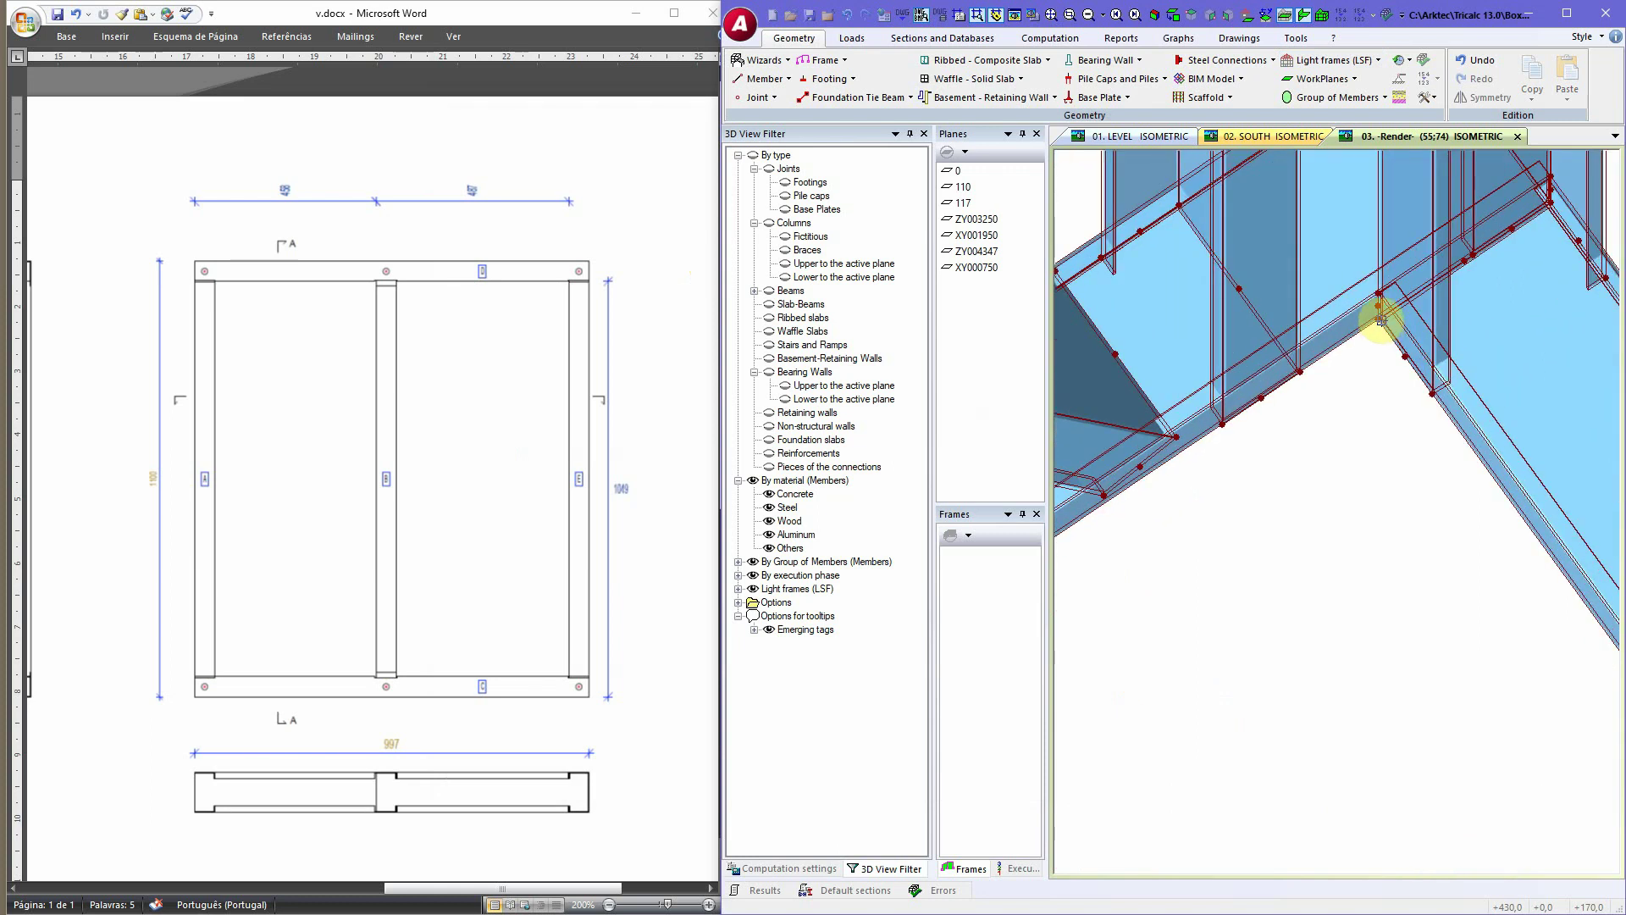
pyautogui.click(1376, 318)
pyautogui.scroll(-4, 1369, 527)
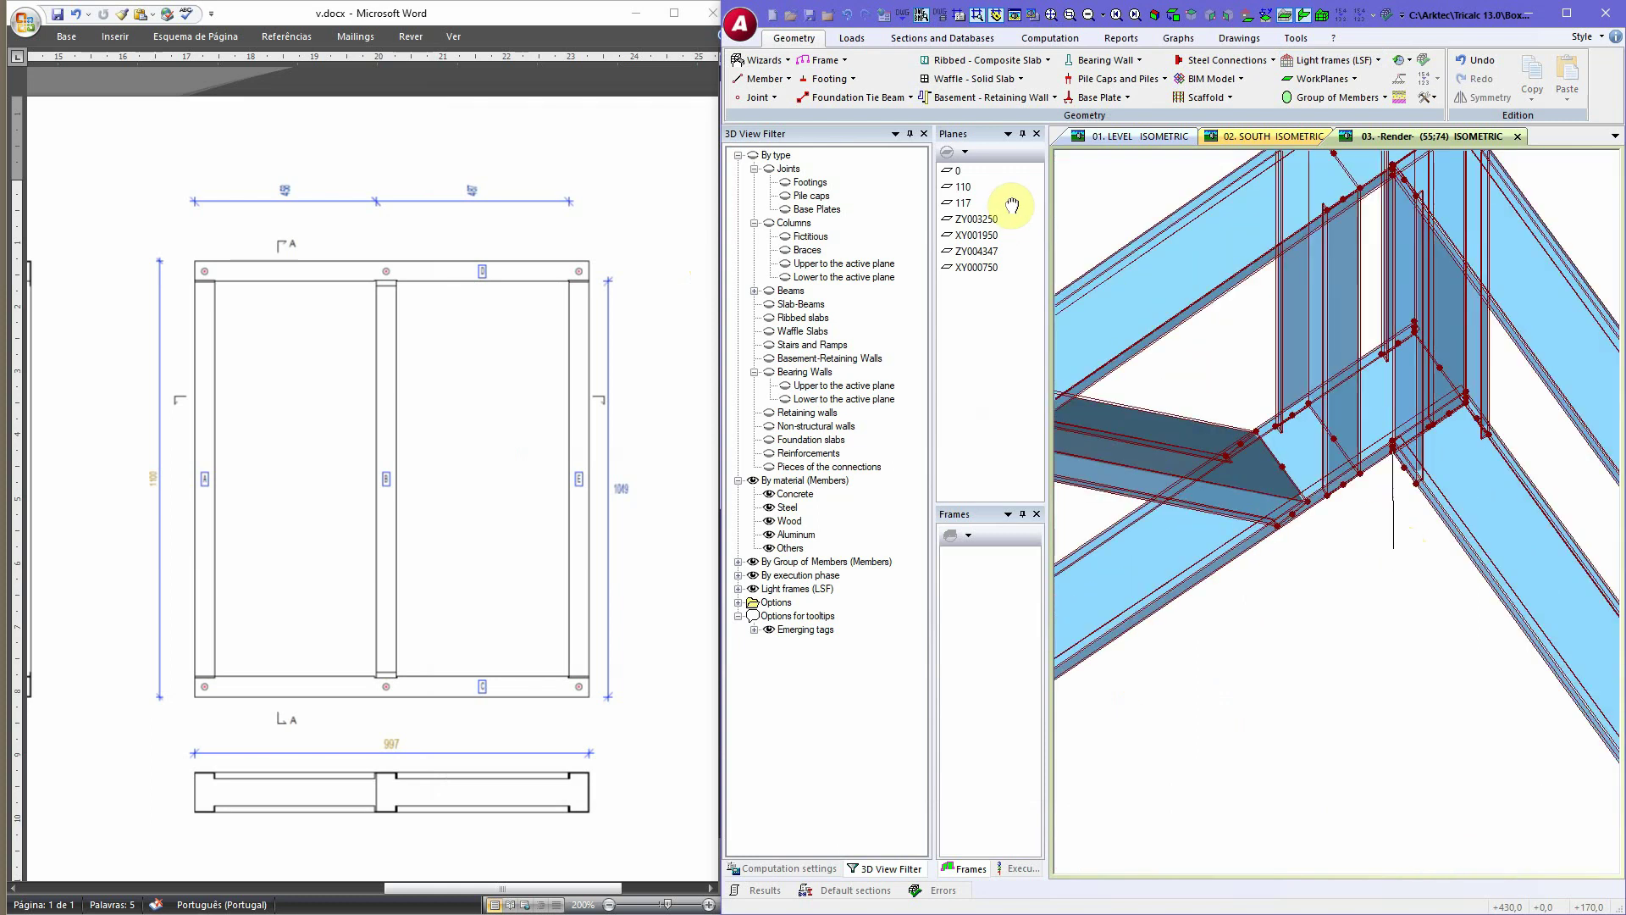
pyautogui.moveTo(1335, 450); pyautogui.dragTo(1482, 819, button='middle')
pyautogui.scroll(5, 1482, 805)
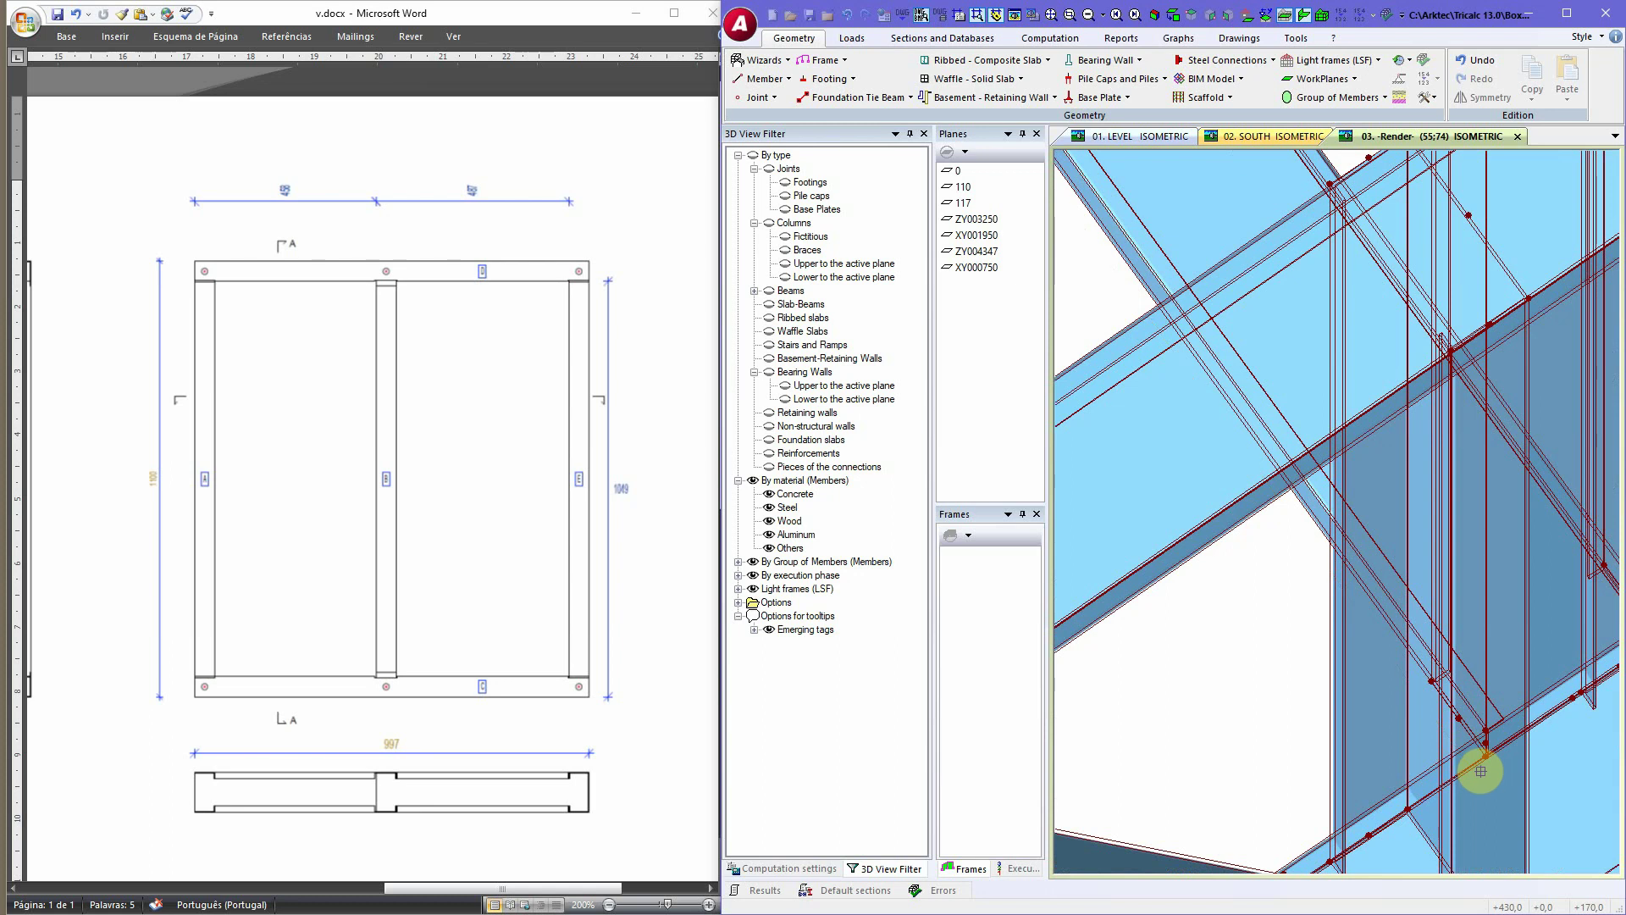
pyautogui.click(1484, 759)
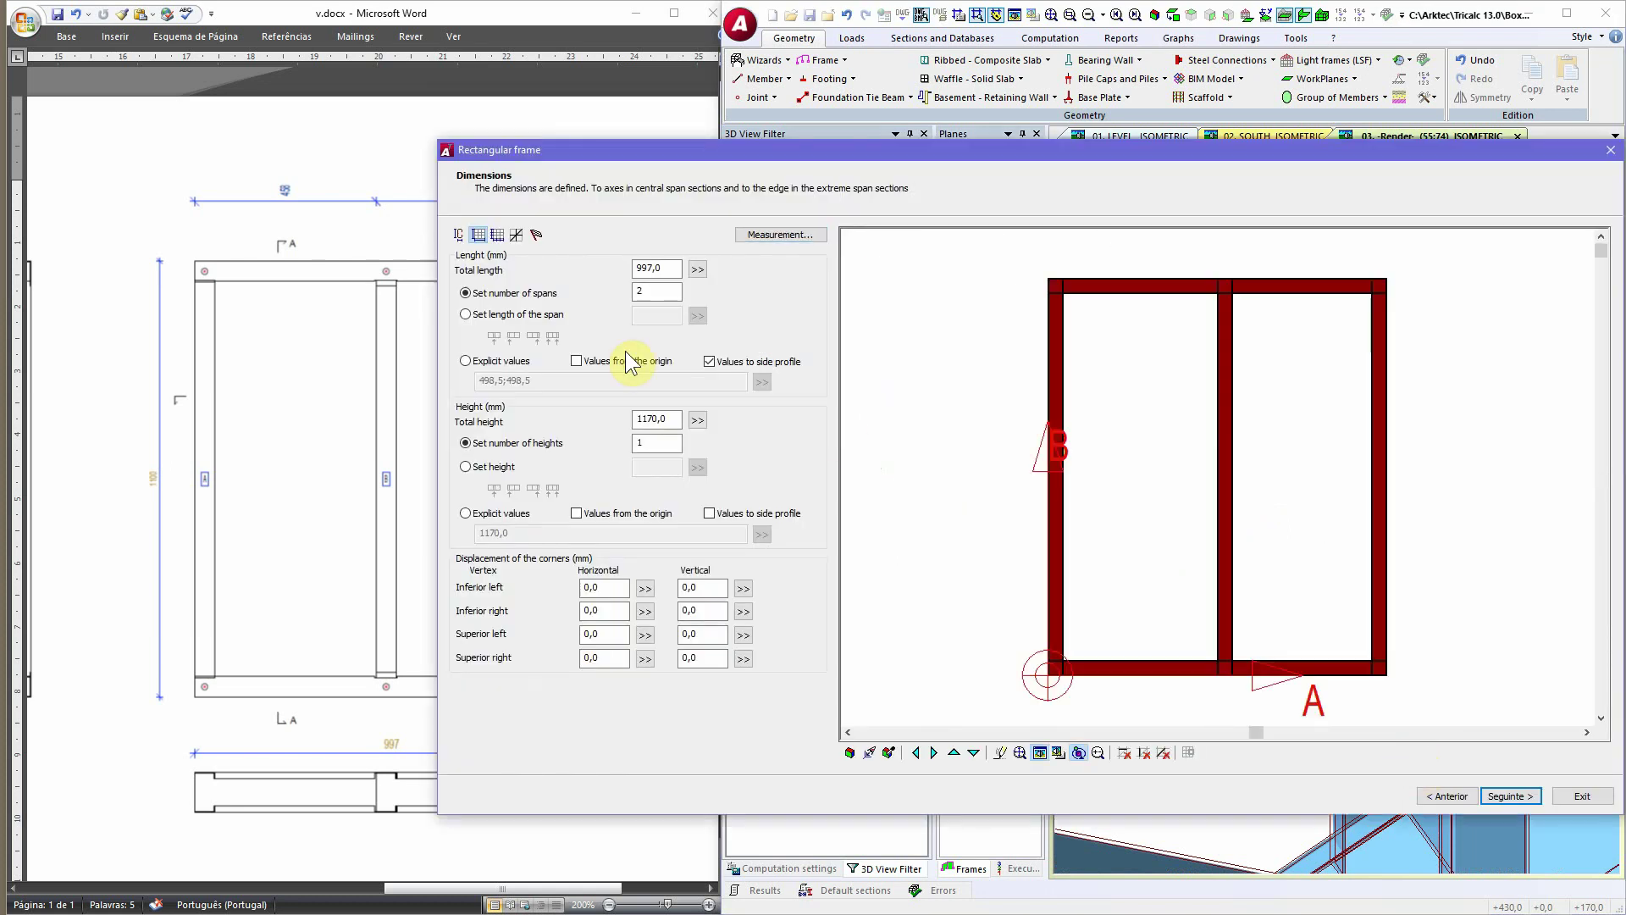
# Step: Set the frame's total height to 1100 mm by picking two bottom corners of the assembled panels in the model
pyautogui.click(698, 421)
pyautogui.scroll(-3, 1138, 465)
pyautogui.moveTo(1176, 469); pyautogui.dragTo(1600, 644, button='middle')
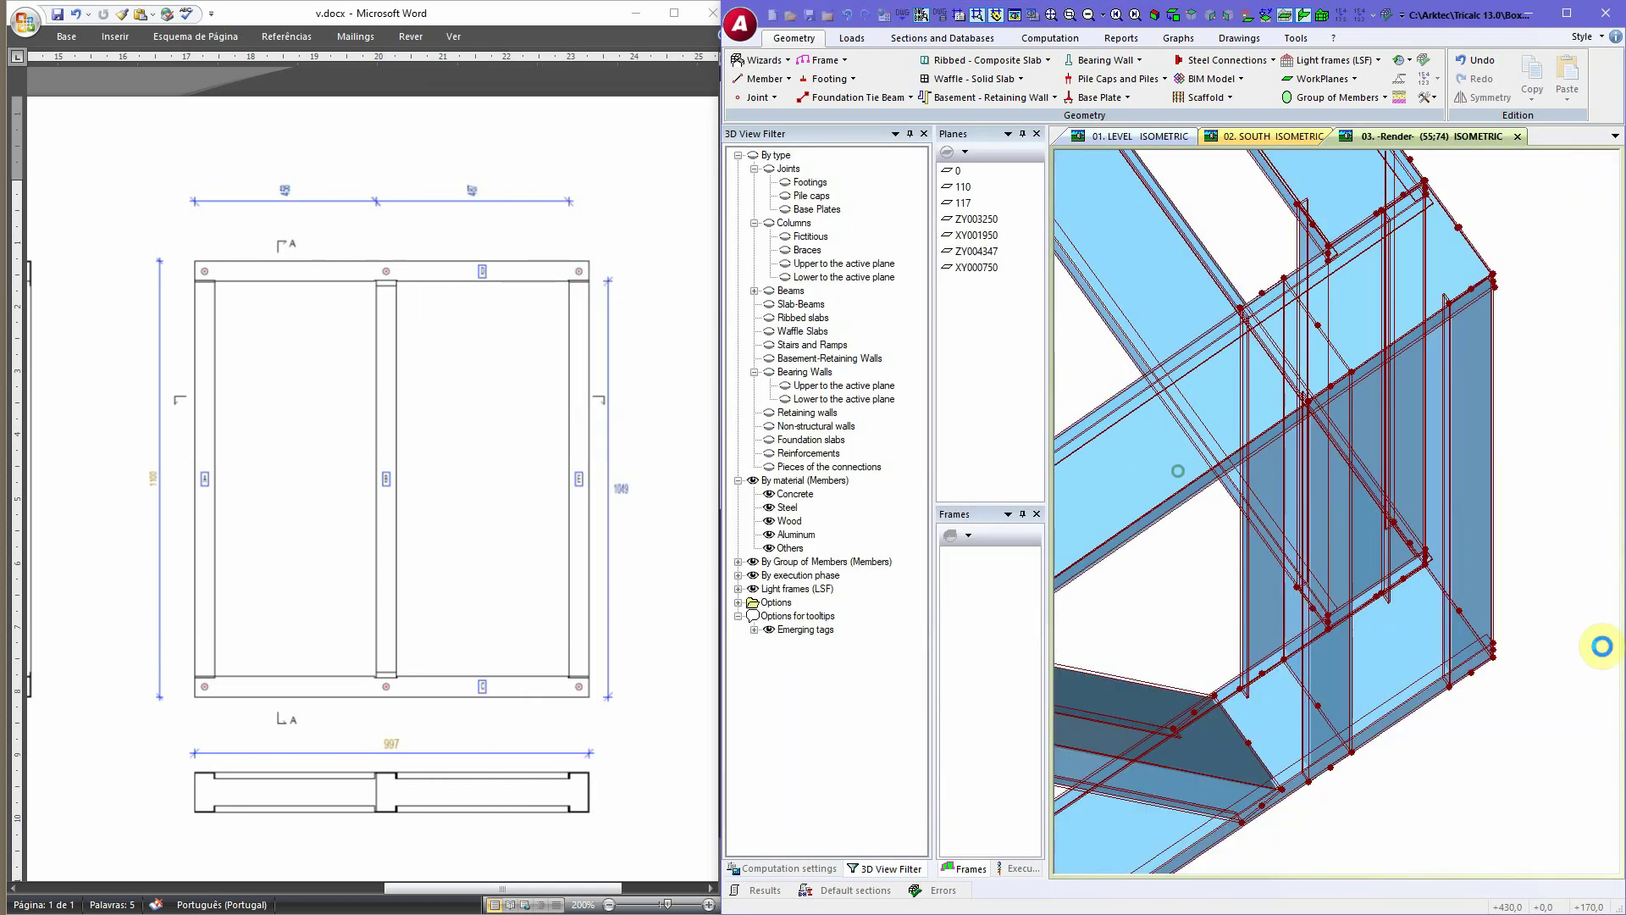
pyautogui.scroll(-3, 1440, 533)
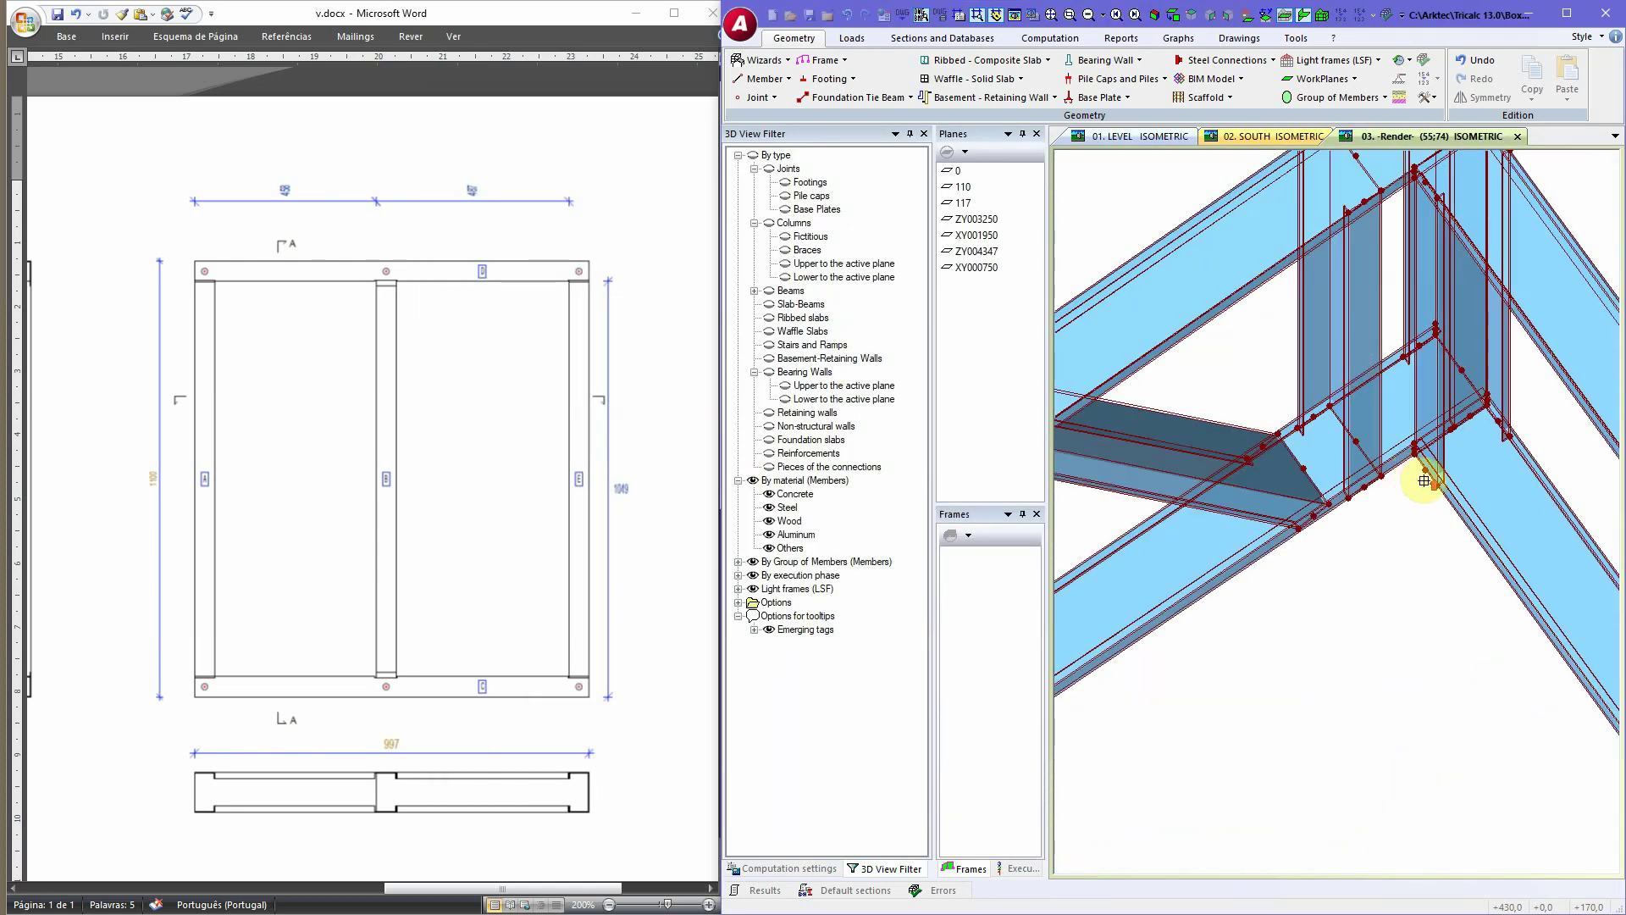
pyautogui.scroll(2, 1411, 453)
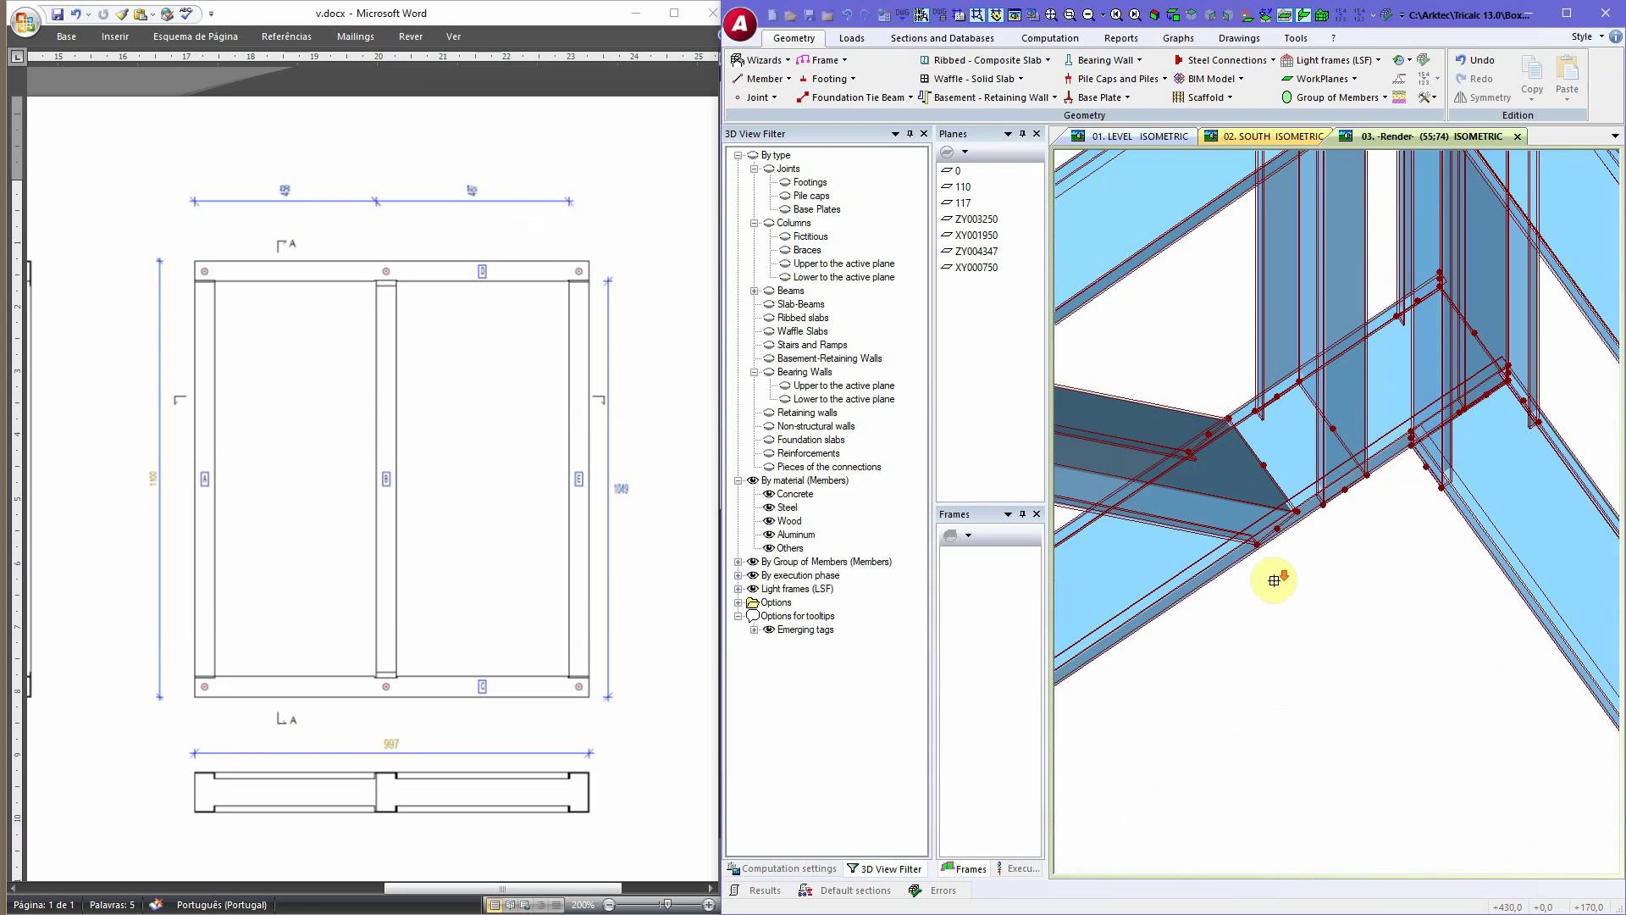
pyautogui.moveTo(1275, 577); pyautogui.dragTo(1157, 430, button='middle')
pyautogui.scroll(5, 1156, 430)
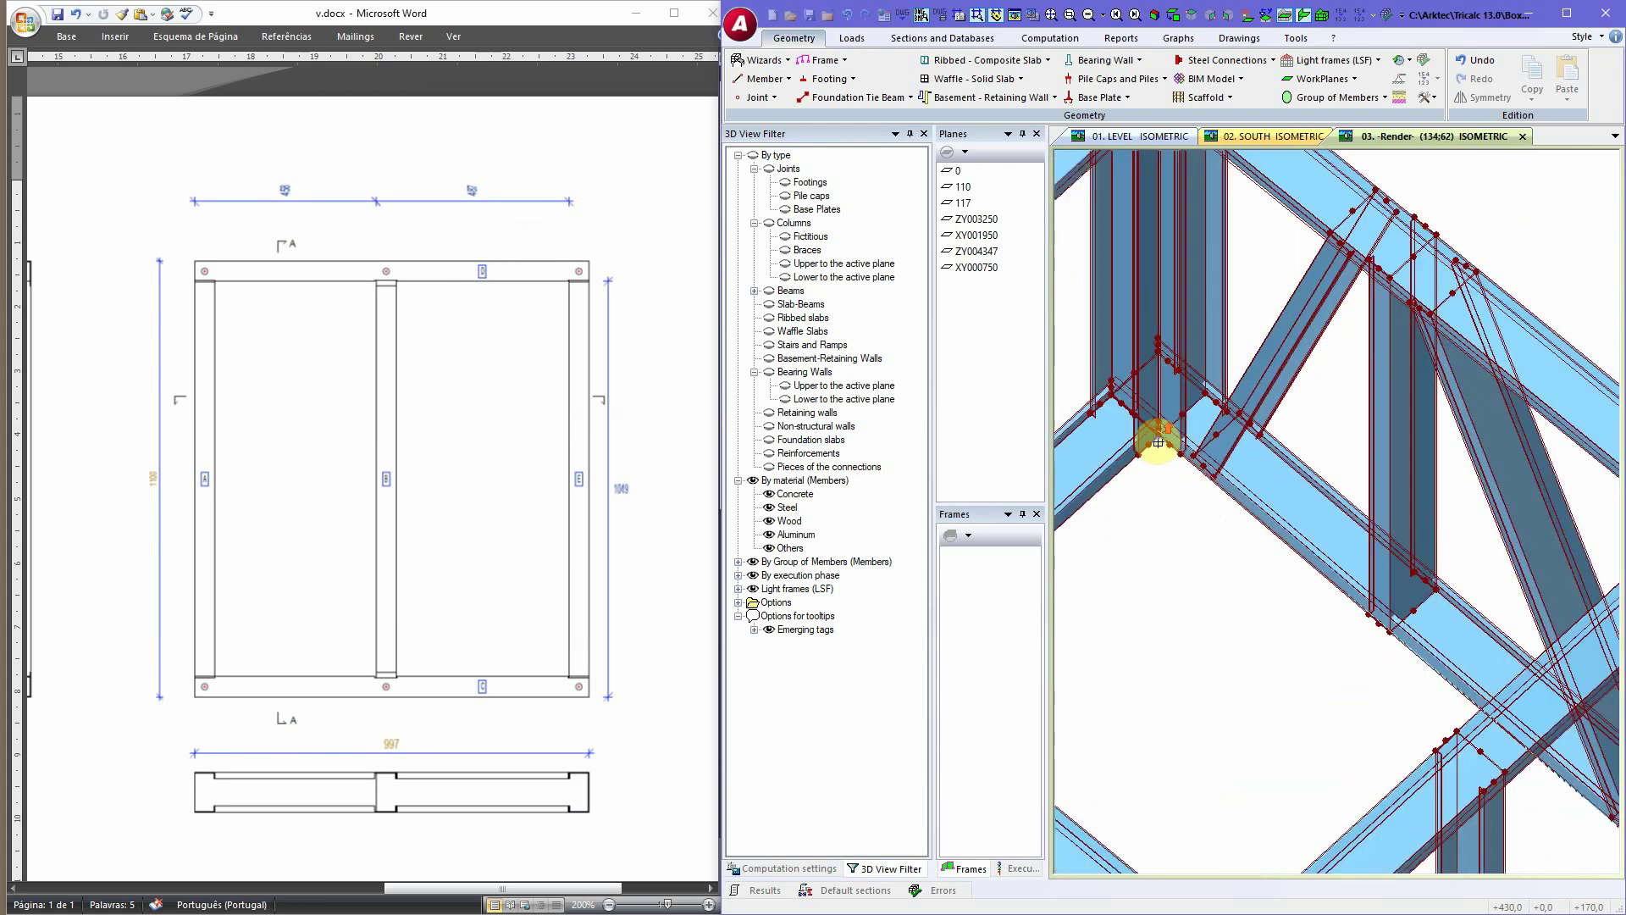
pyautogui.press('alt')
pyautogui.press('Escape')
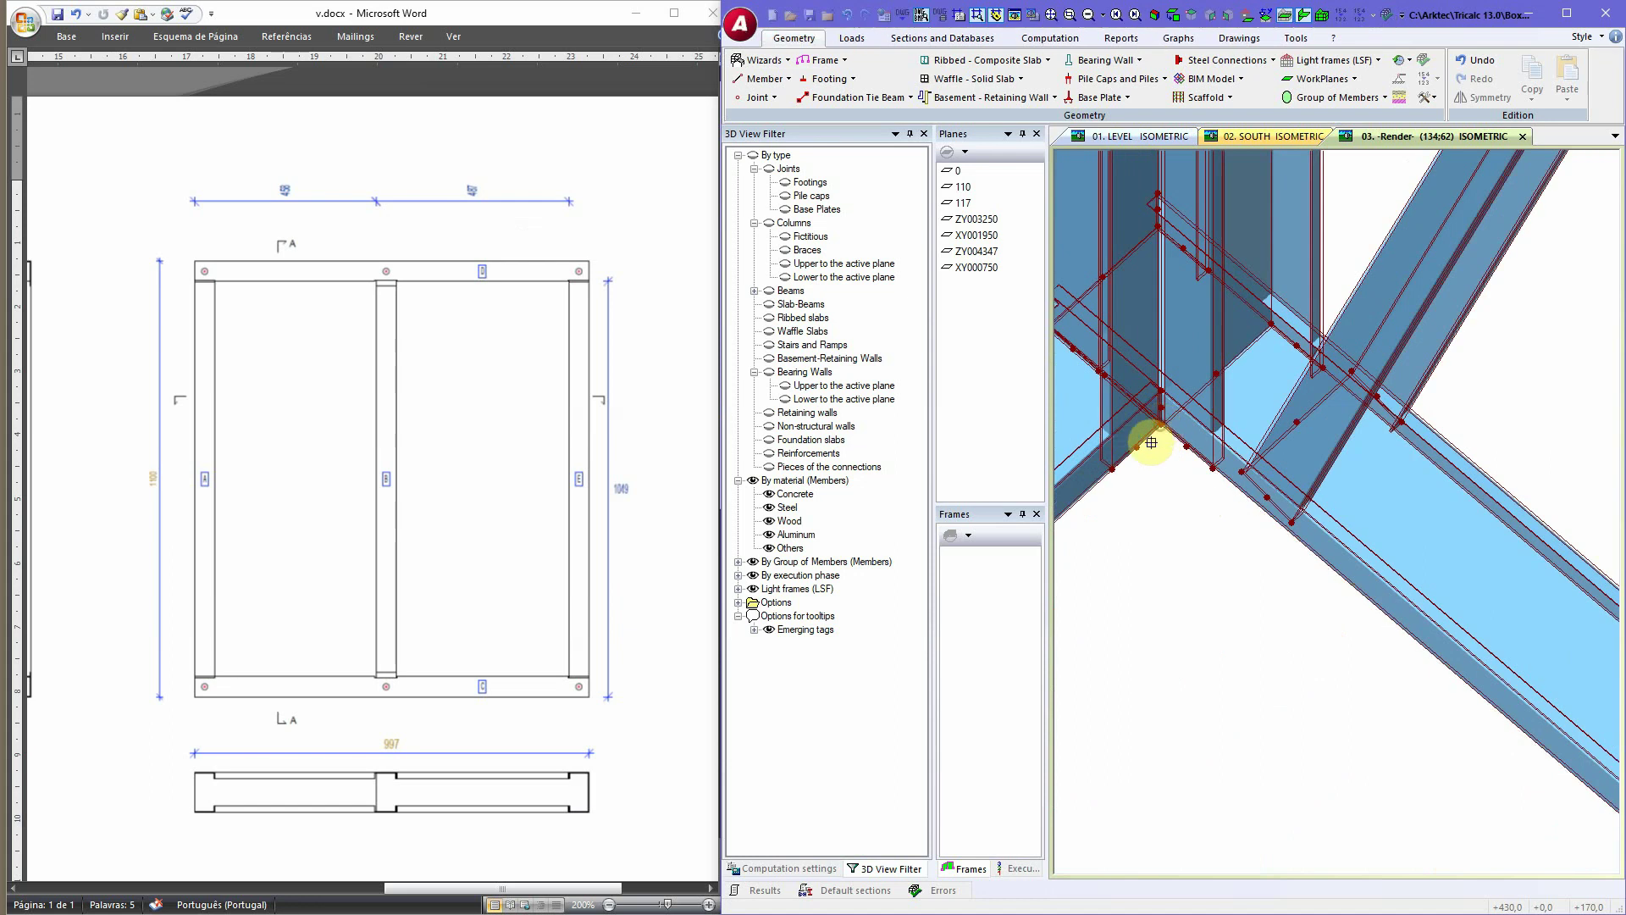
pyautogui.press('Escape')
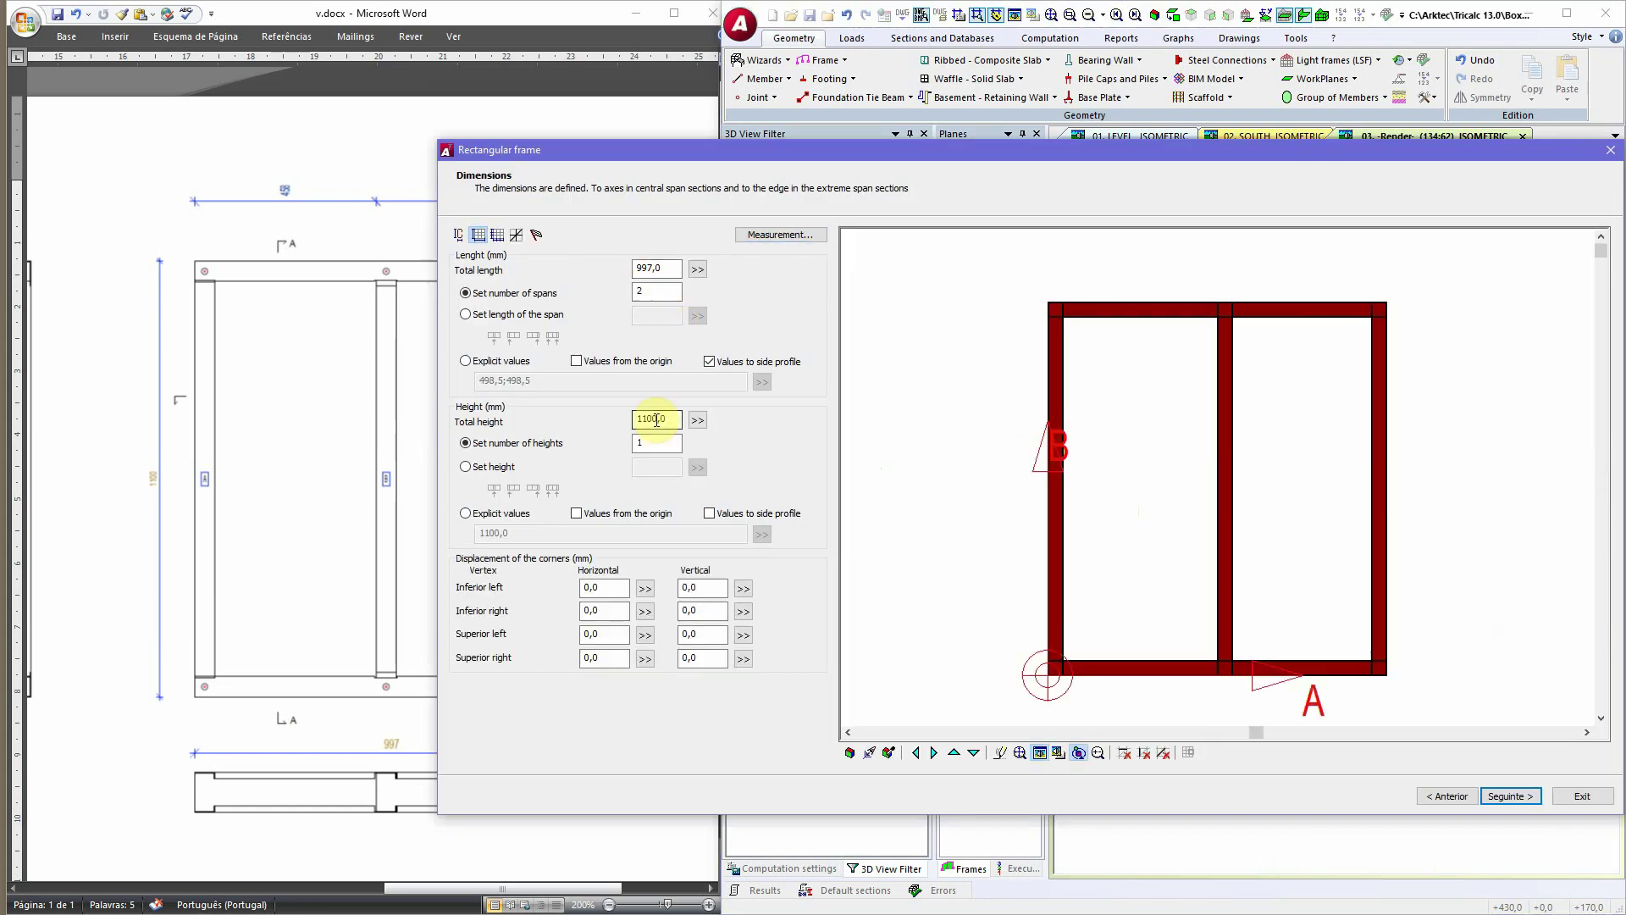
# Step: Open the frame's insertion options and examine its preview in 3D to check the origin and the A and B directions
pyautogui.click(537, 237)
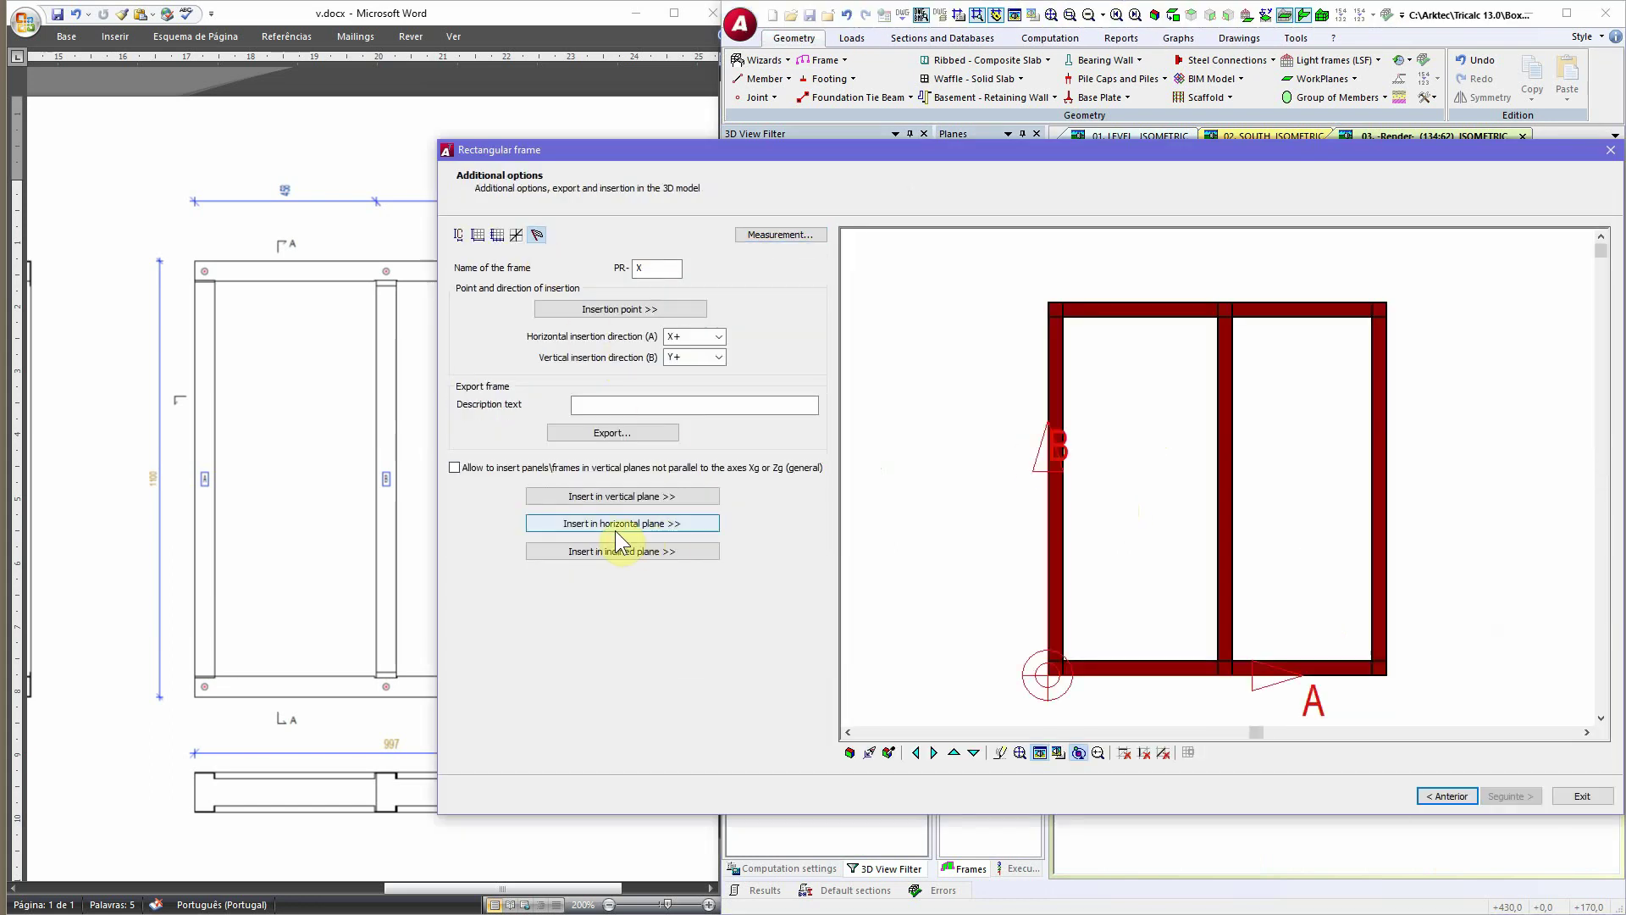
pyautogui.click(636, 528)
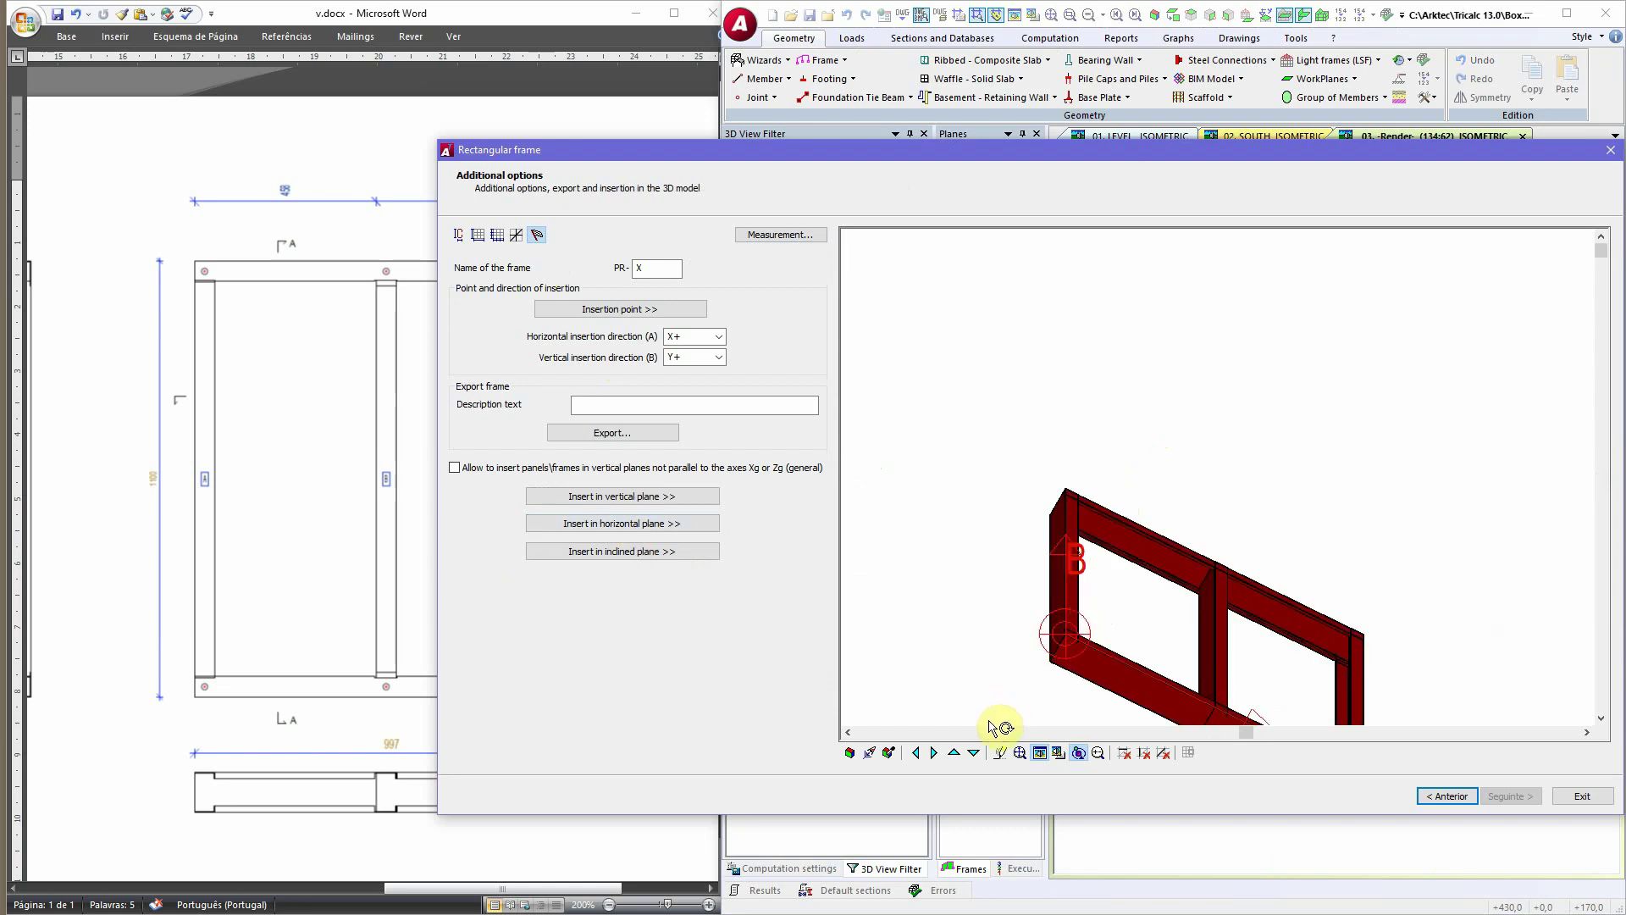
pyautogui.click(849, 752)
pyautogui.moveTo(1041, 683); pyautogui.dragTo(1035, 697, button='middle')
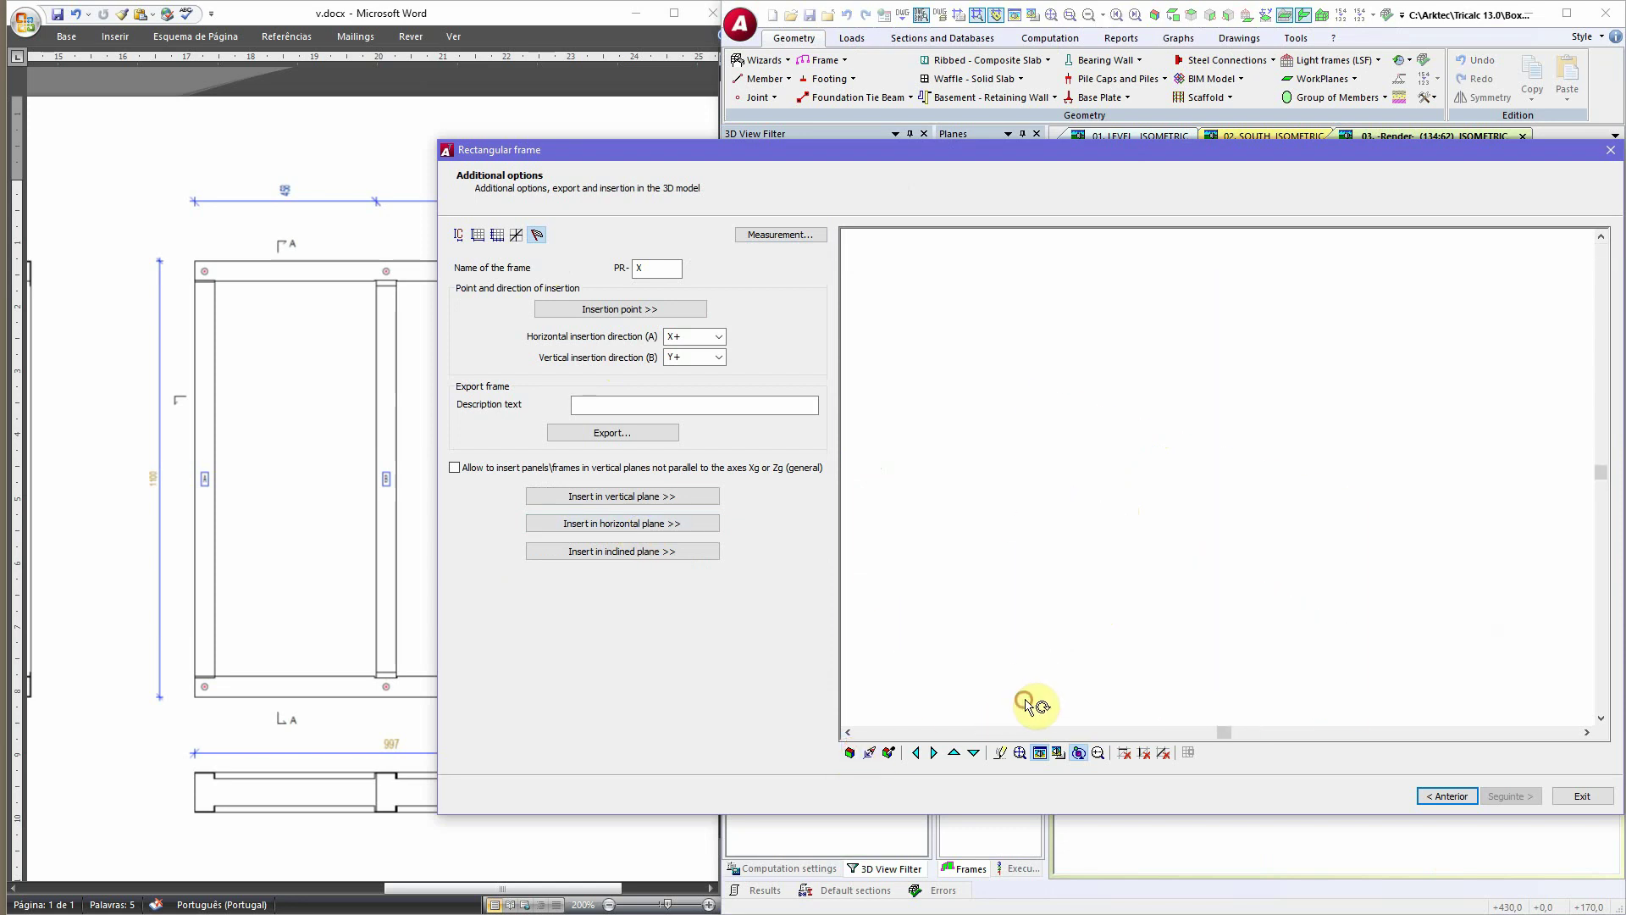
pyautogui.scroll(3, 1028, 696)
pyautogui.scroll(-3, 1016, 686)
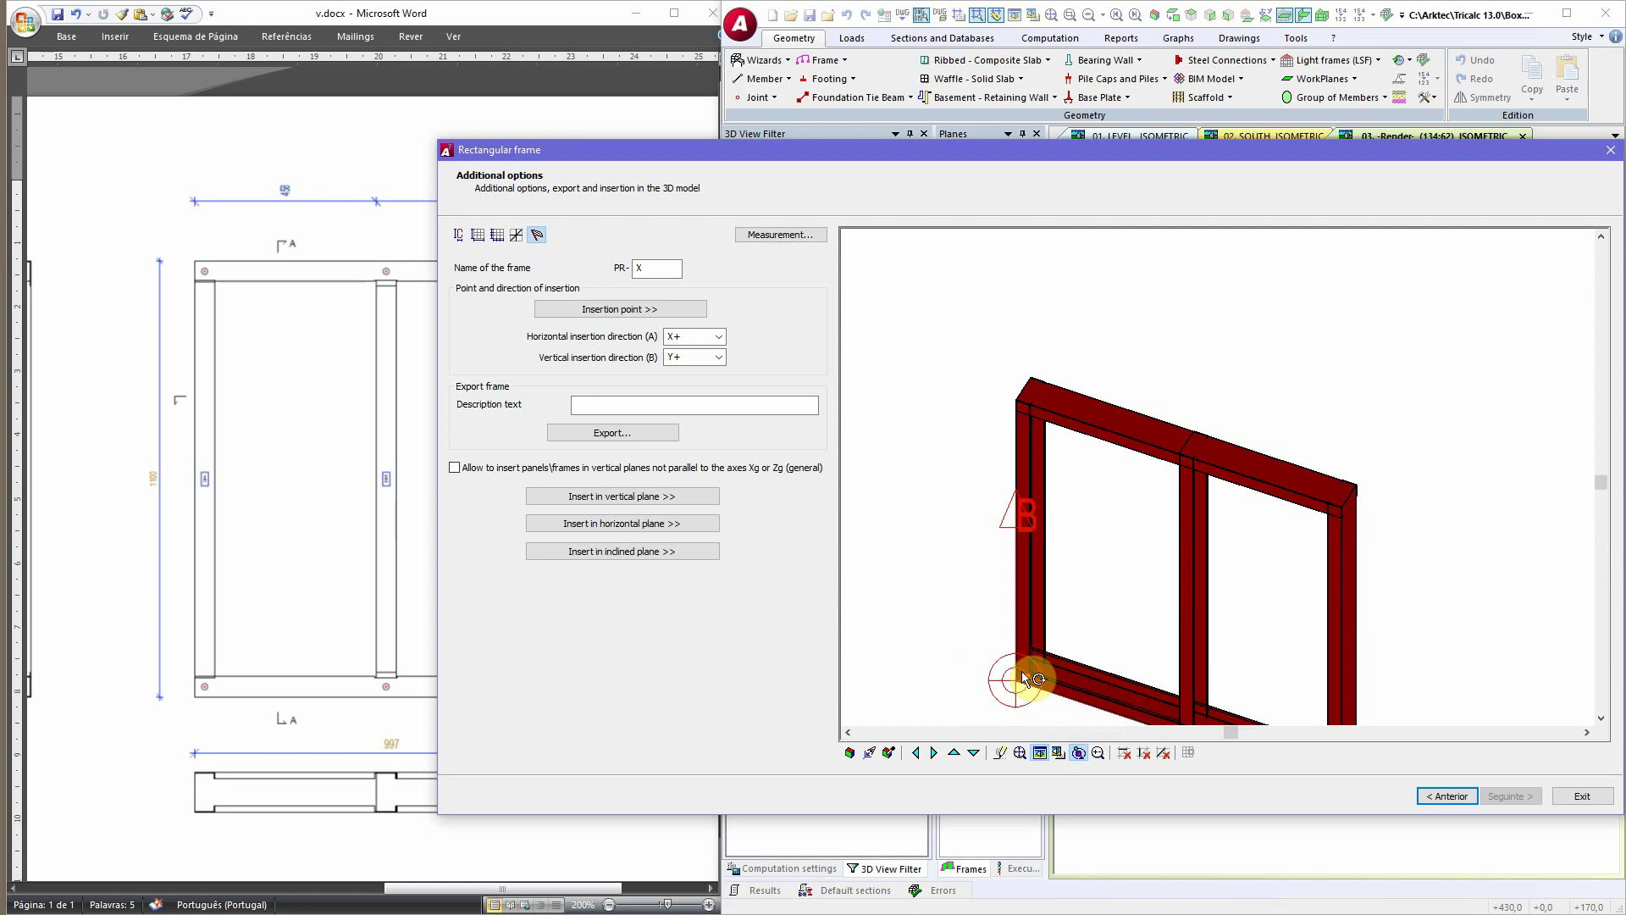
# Step: Insert the frame in a horizontal plane at a bottom corner, its length along the side panel and its height along the adjoining rectangular panel
pyautogui.click(686, 523)
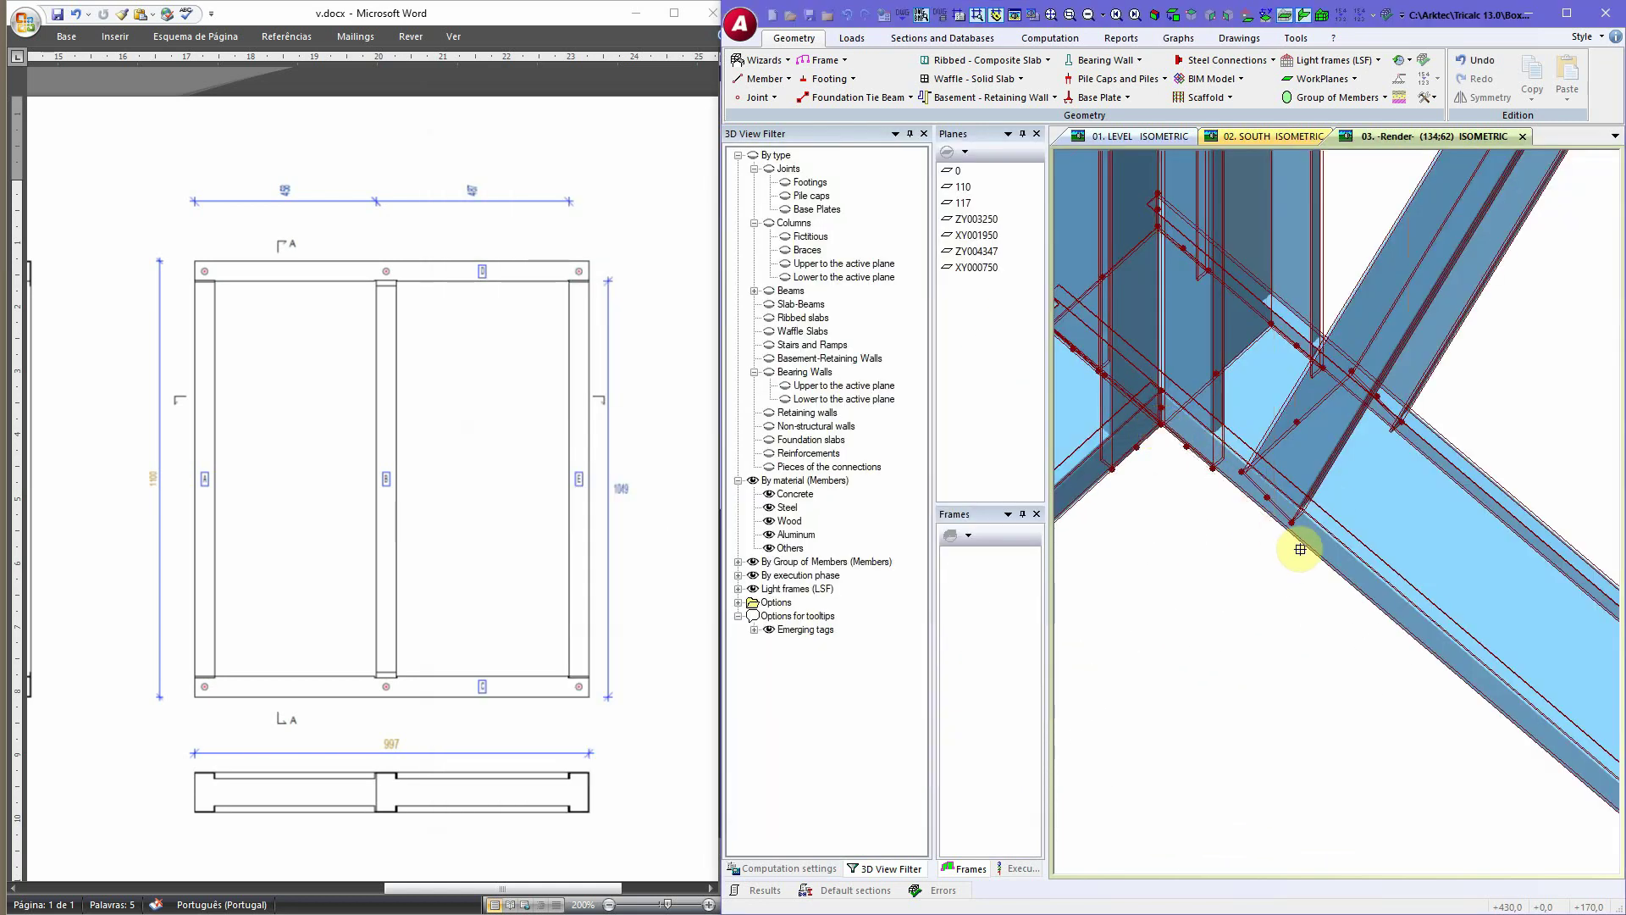
pyautogui.scroll(-5, 1328, 585)
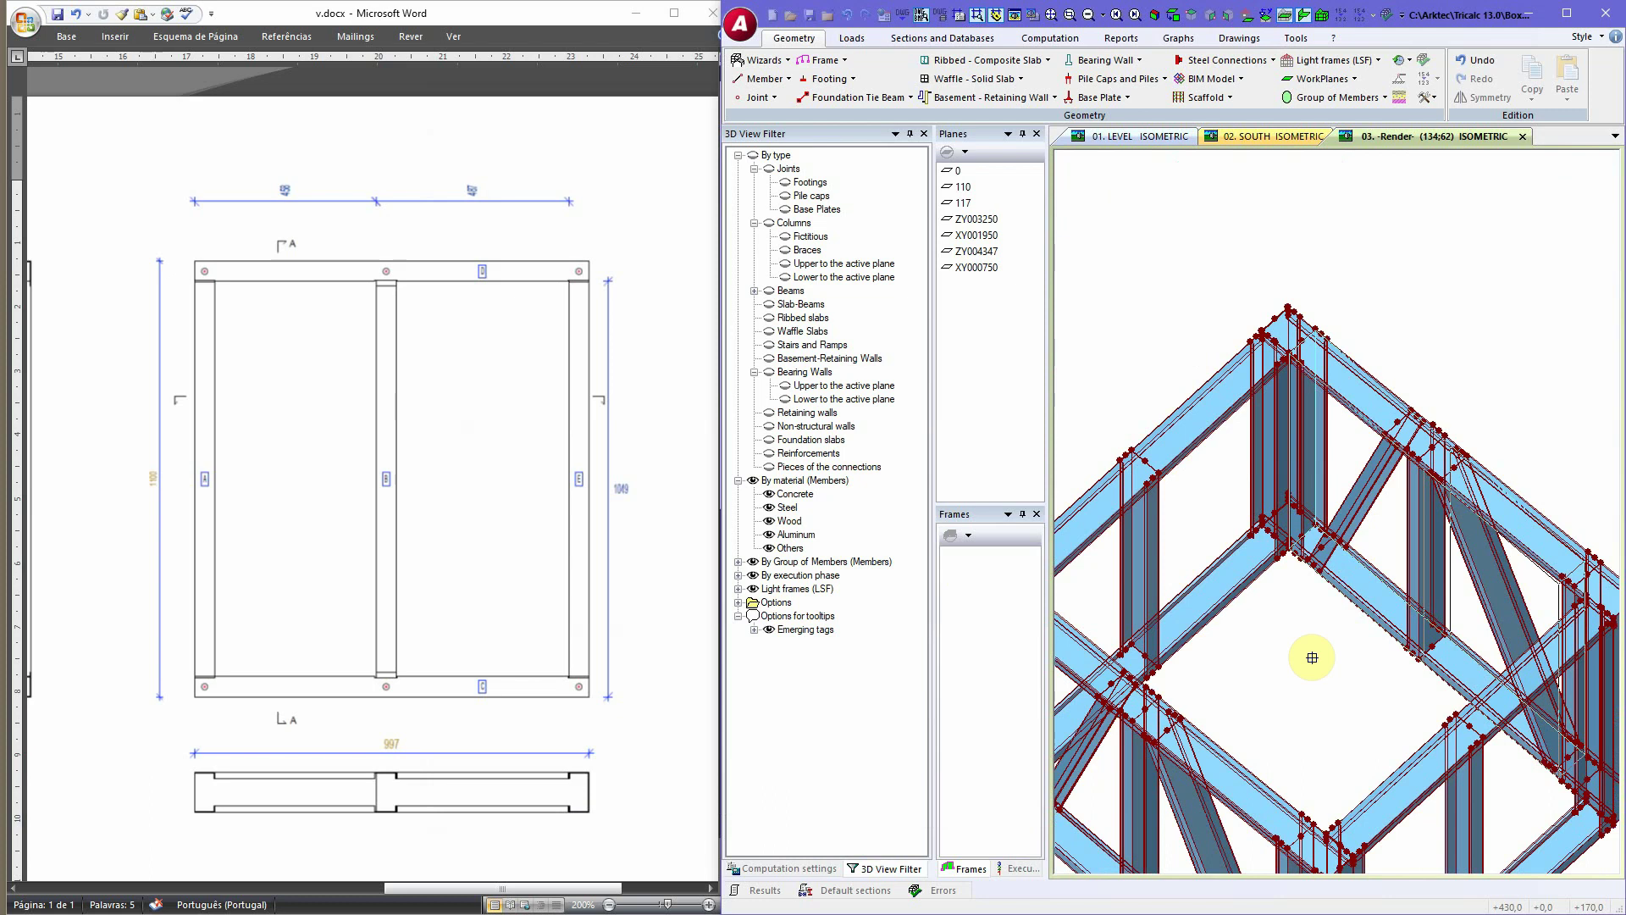
pyautogui.click(1416, 656)
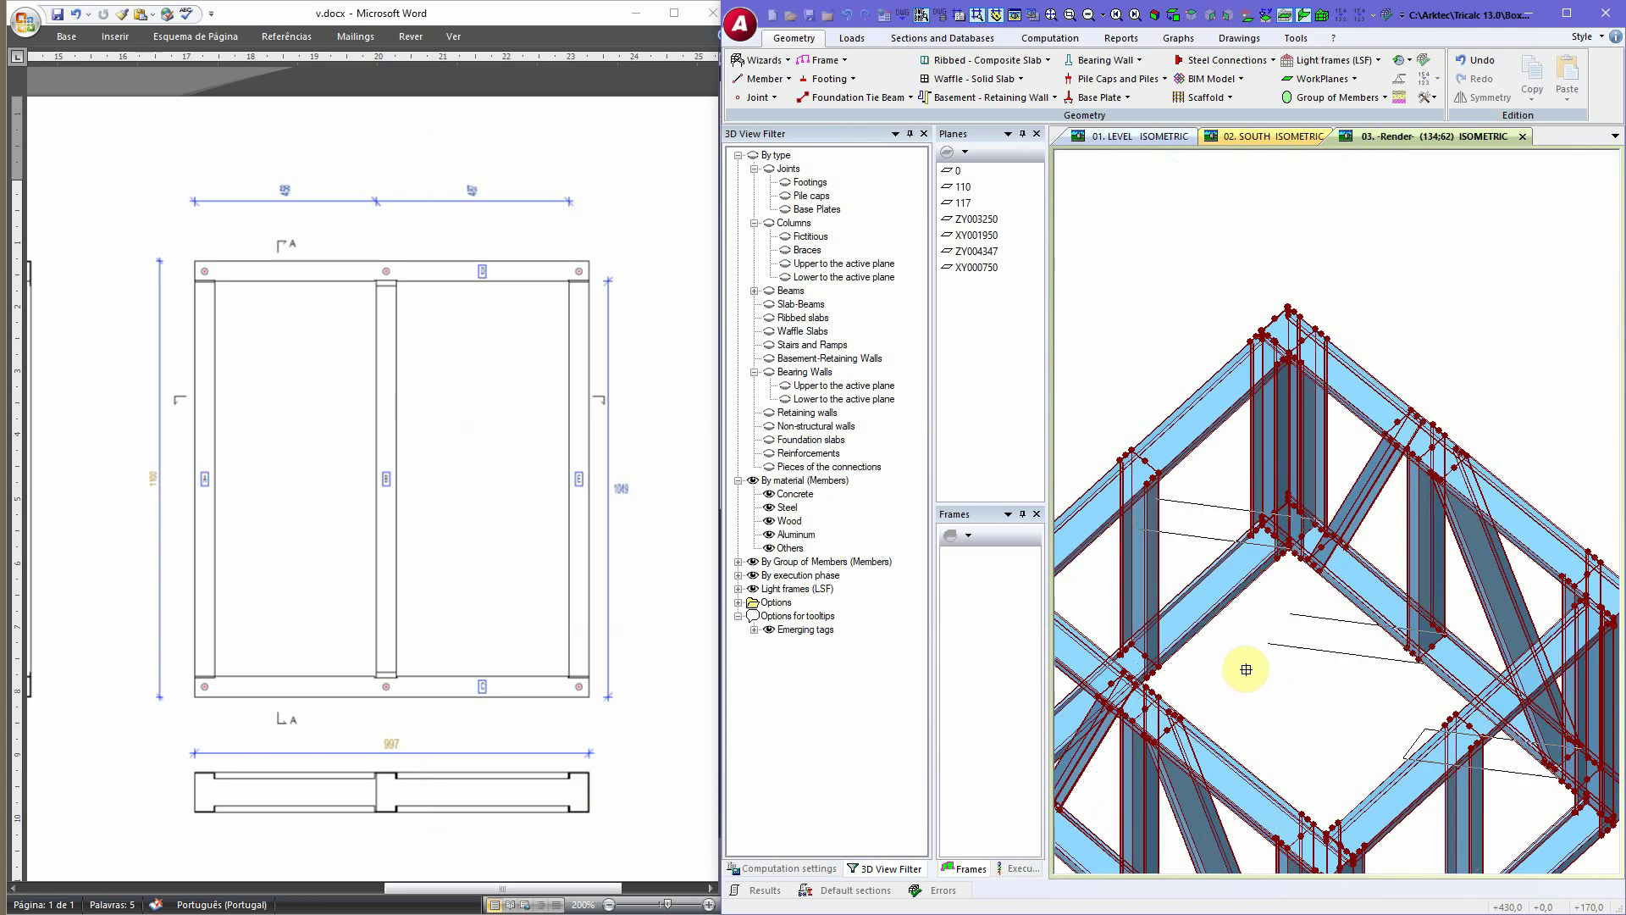
pyautogui.moveTo(1239, 674); pyautogui.dragTo(1284, 543, button='middle')
pyautogui.scroll(2, 1203, 538)
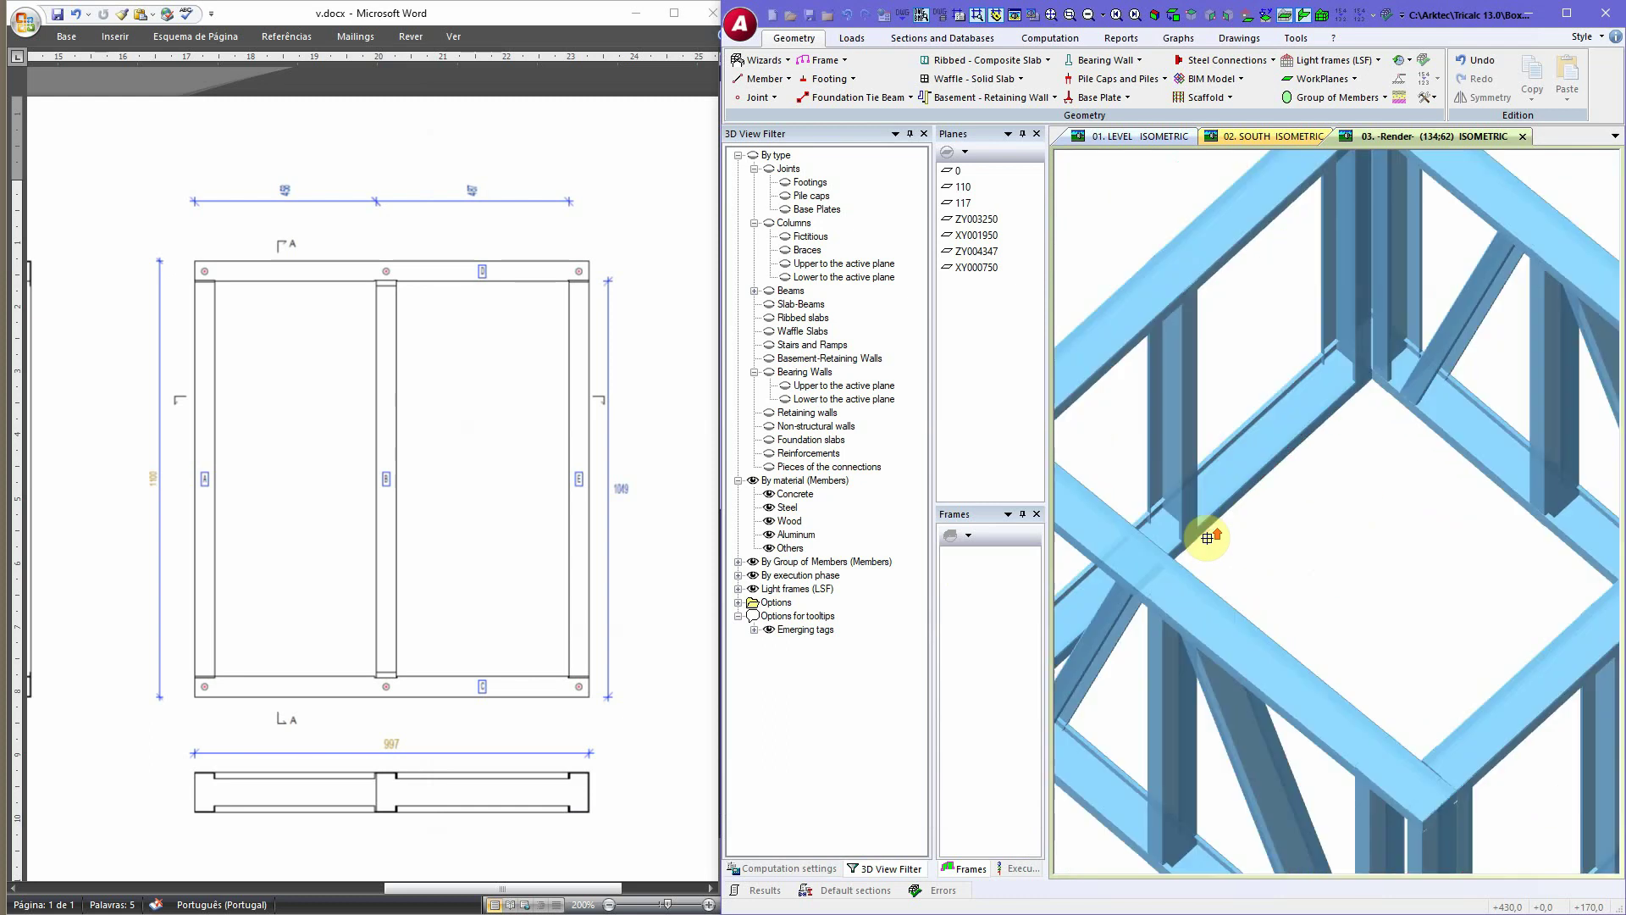
pyautogui.scroll(2, 1200, 538)
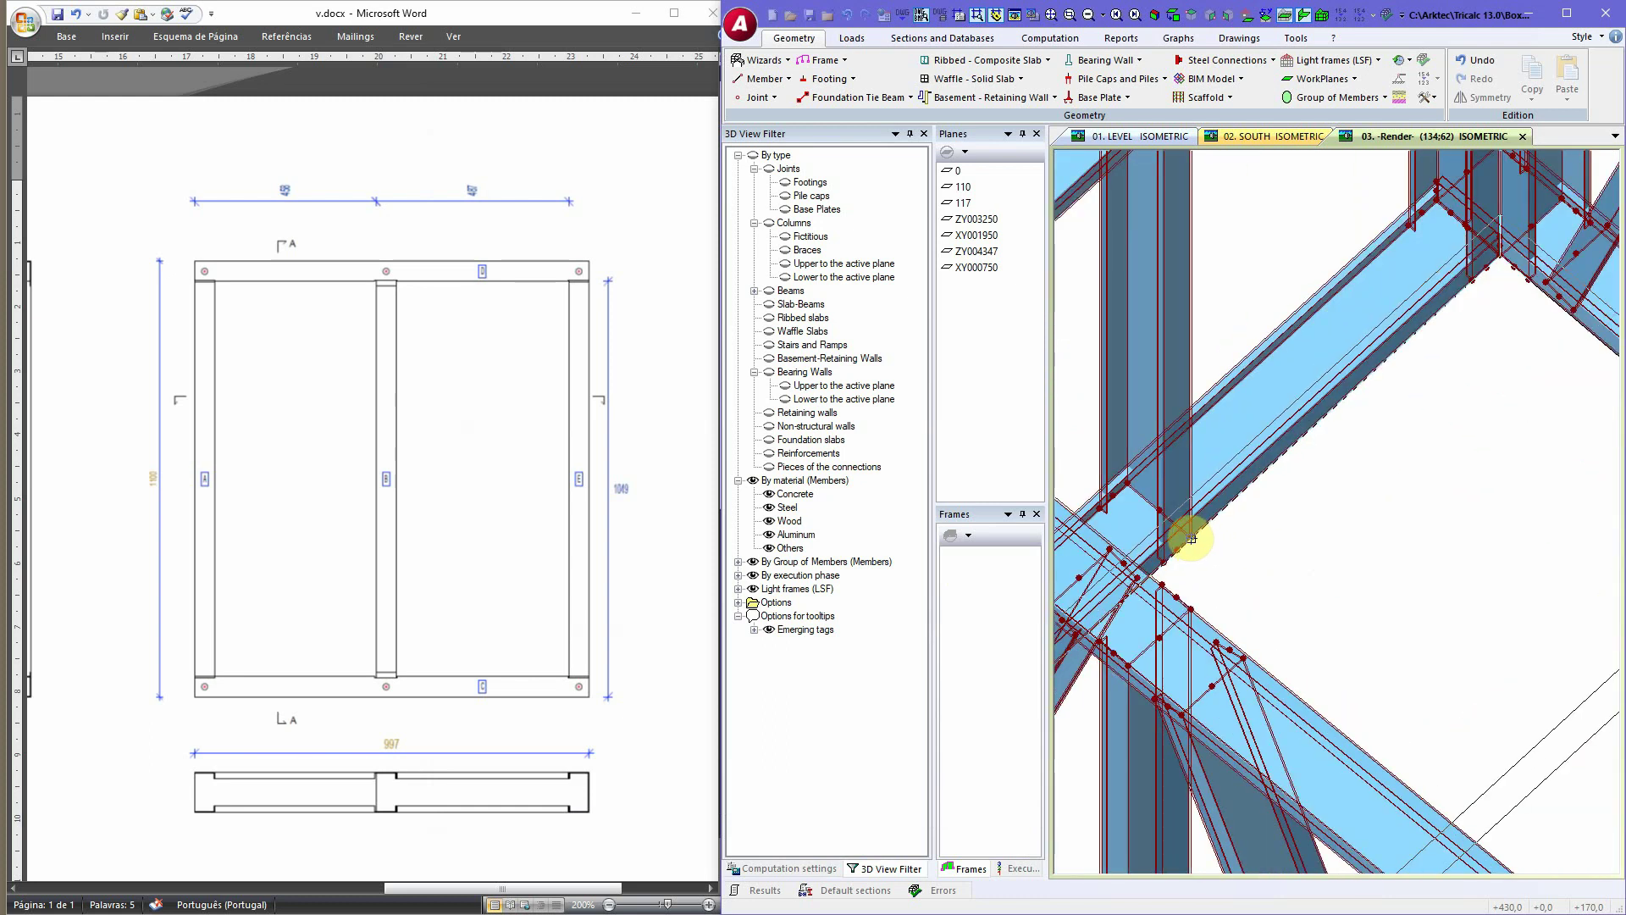
pyautogui.click(1191, 538)
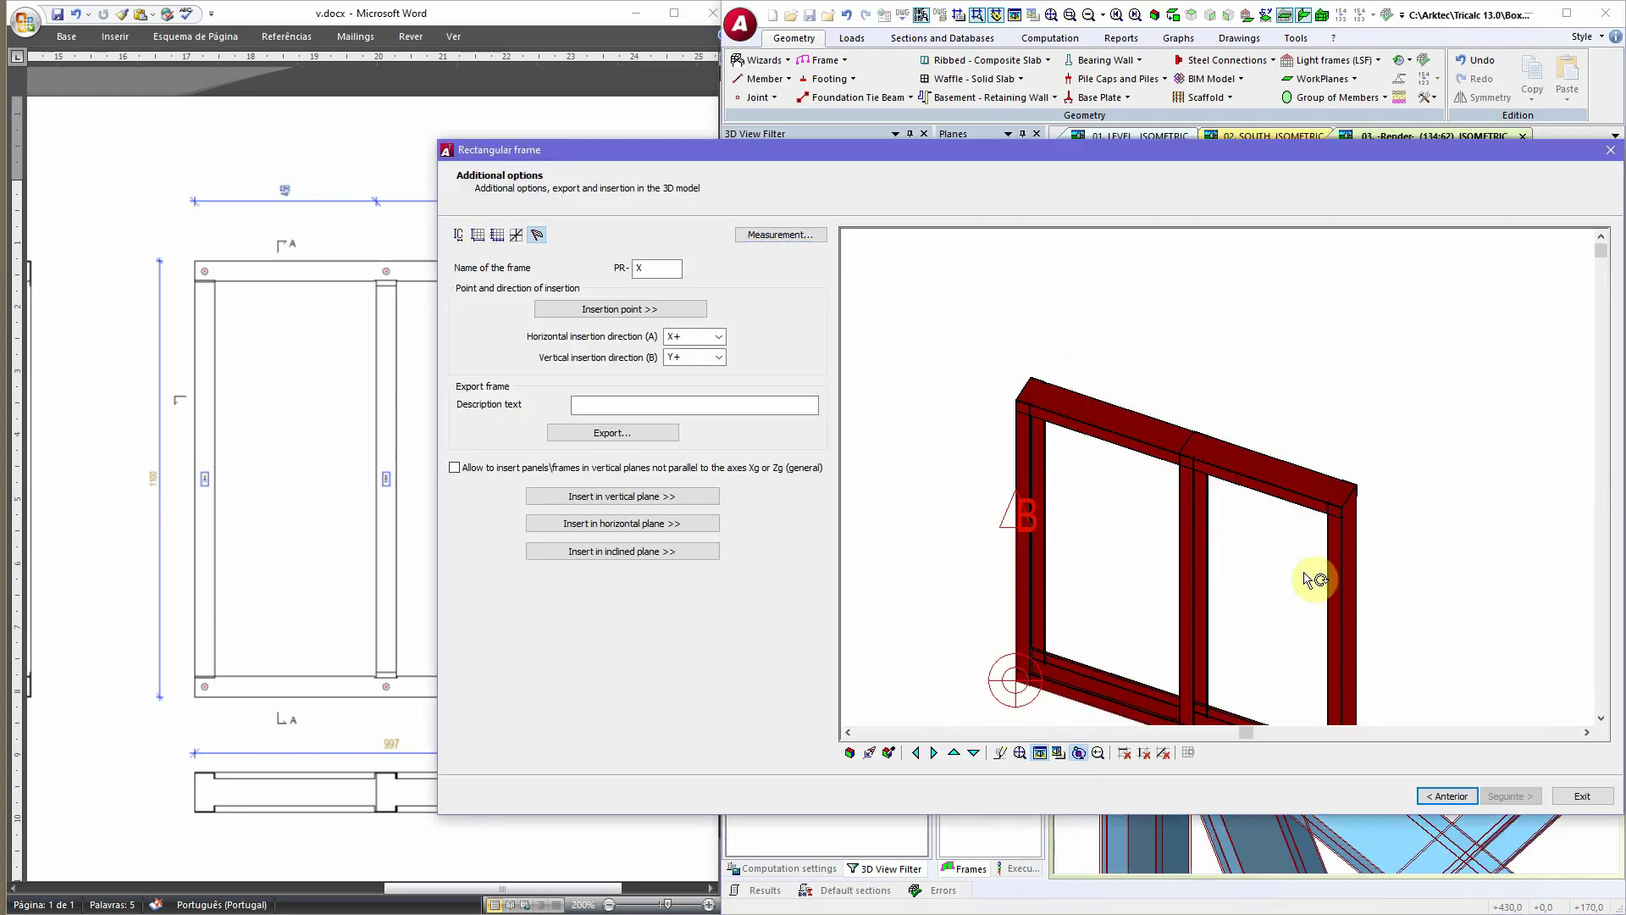
pyautogui.press('Escape')
pyautogui.scroll(-2, 1426, 613)
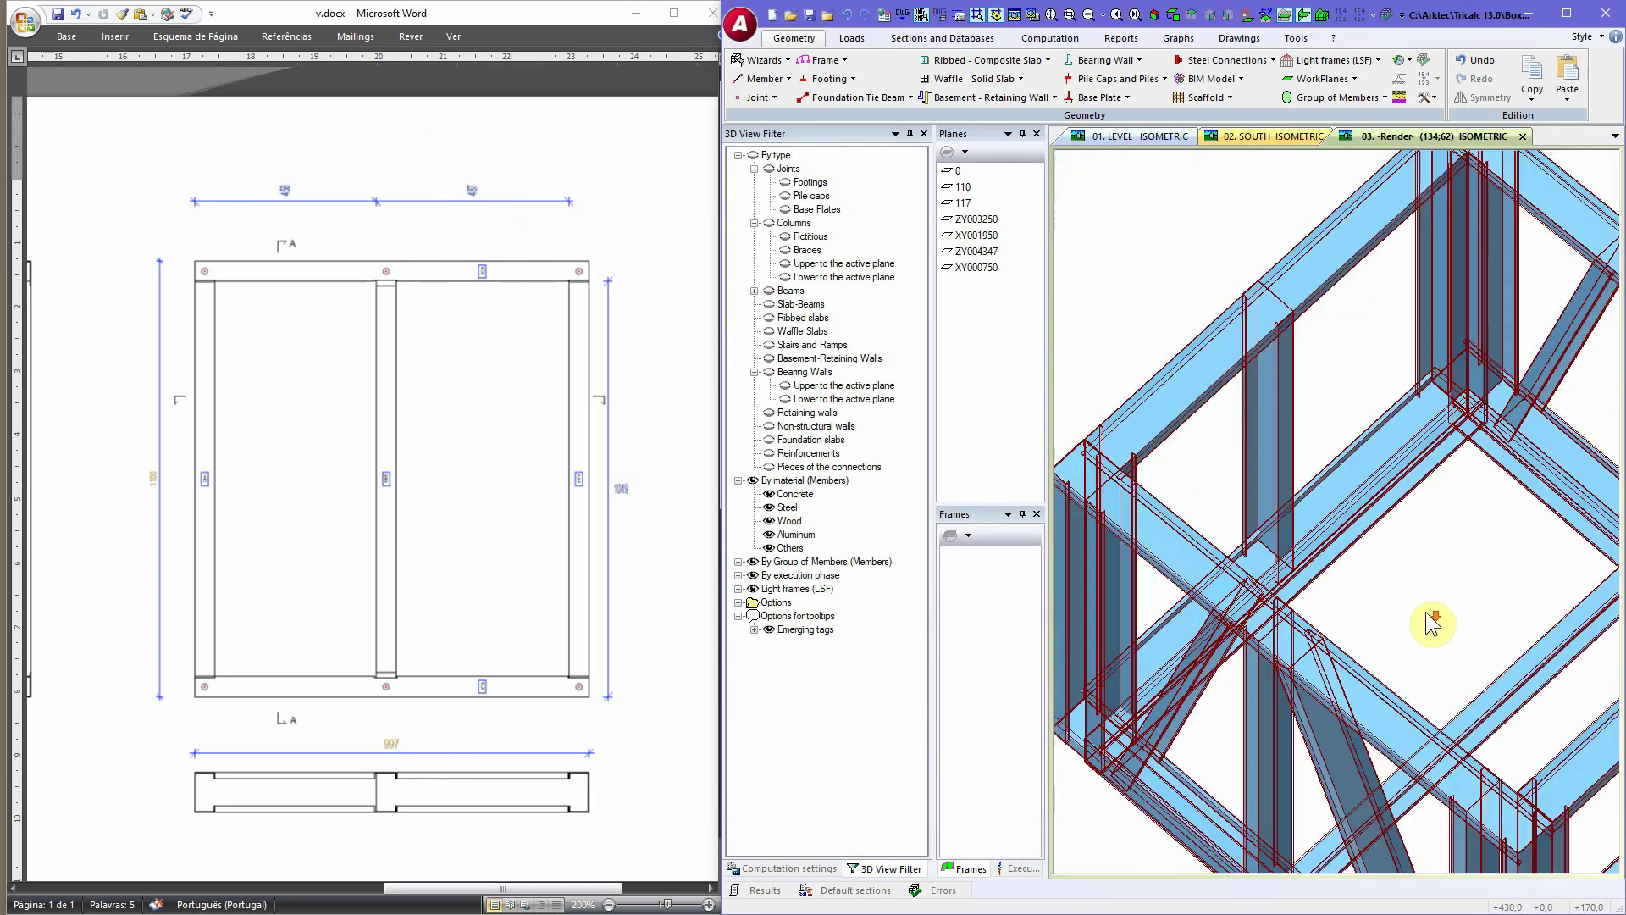
pyautogui.scroll(-5, 1431, 623)
pyautogui.moveTo(1426, 615)
pyautogui.mouseDown(button='middle')
pyautogui.moveTo(1288, 602)
pyautogui.moveTo(1187, 624)
pyautogui.moveTo(1234, 624)
pyautogui.moveTo(1274, 653)
pyautogui.moveTo(1295, 625)
pyautogui.moveTo(1261, 630)
pyautogui.mouseUp(button='middle')
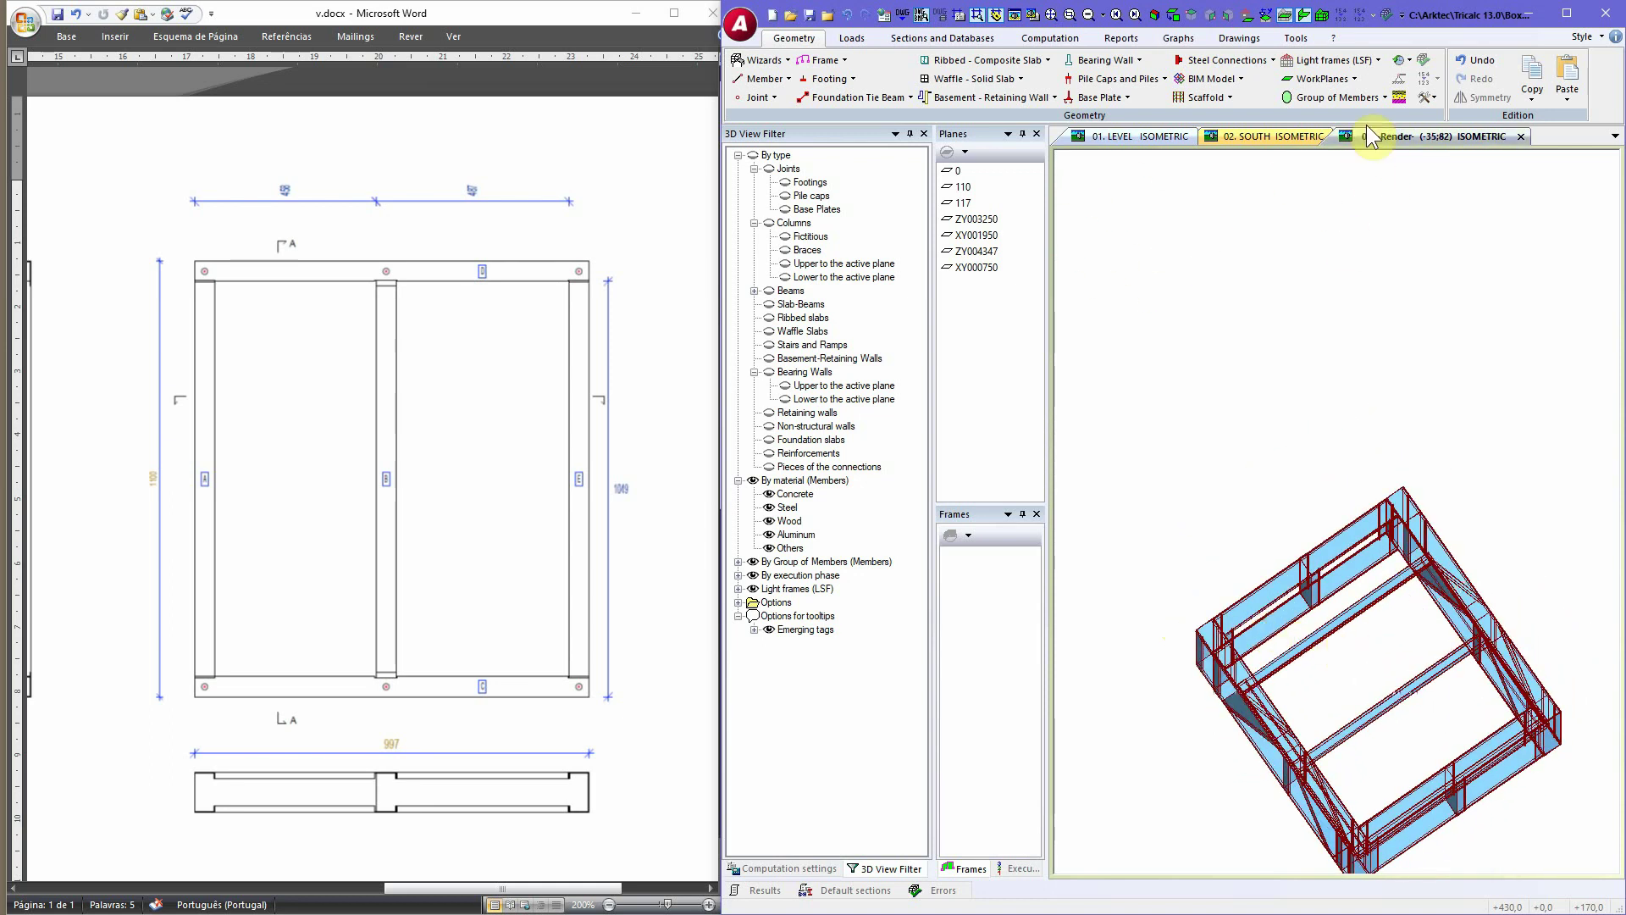
pyautogui.click(1340, 60)
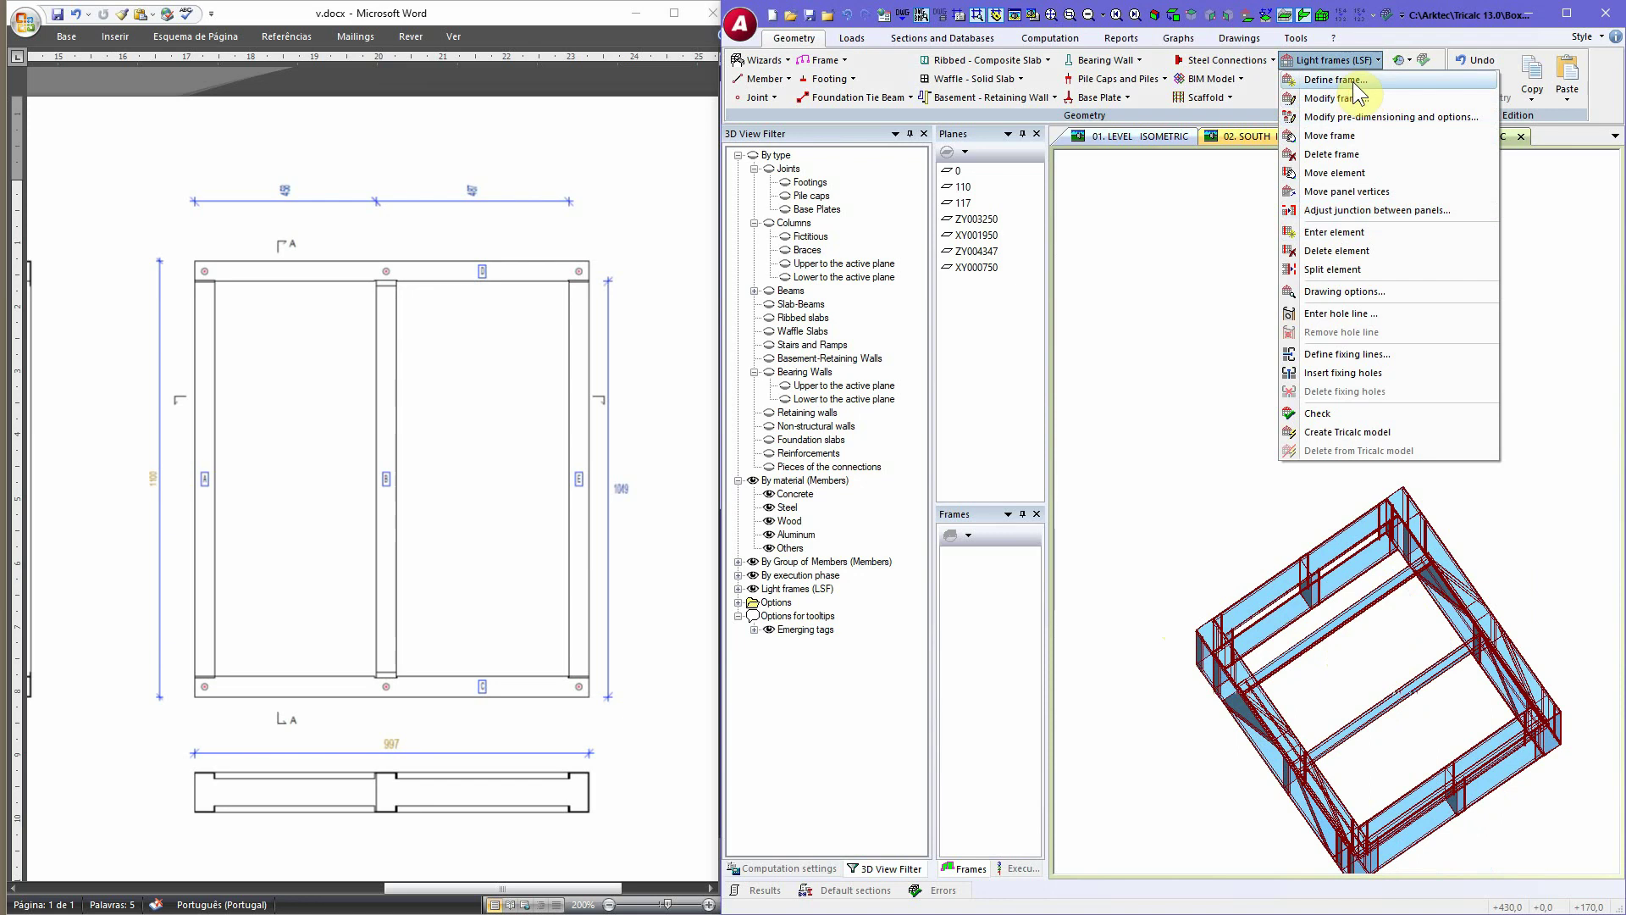
pyautogui.click(1337, 79)
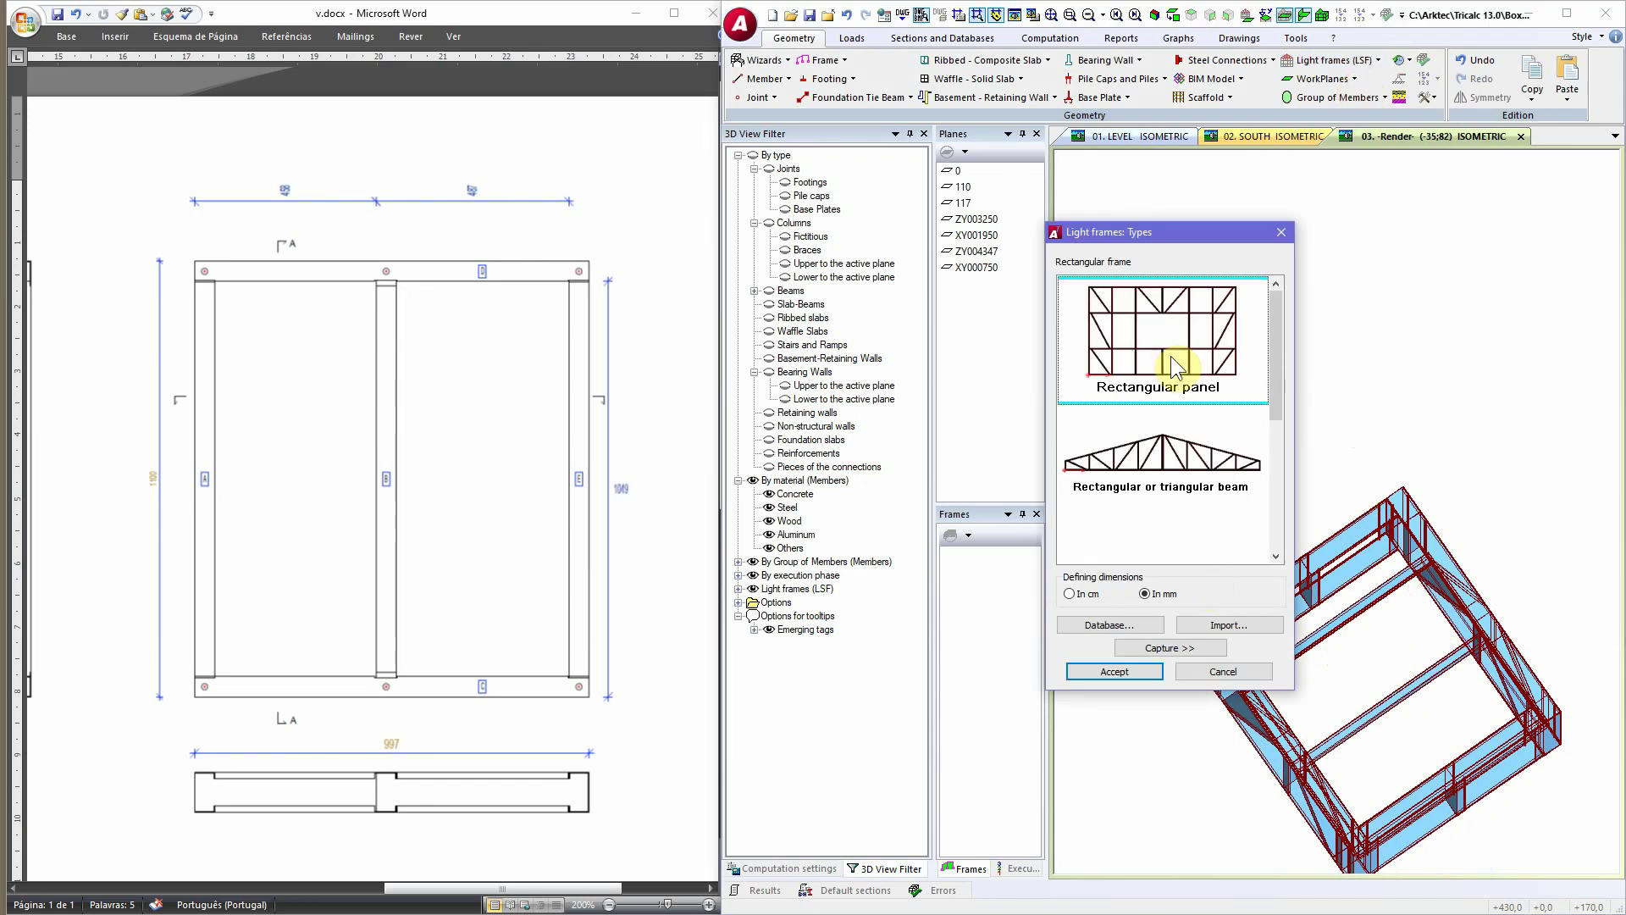
pyautogui.click(1201, 671)
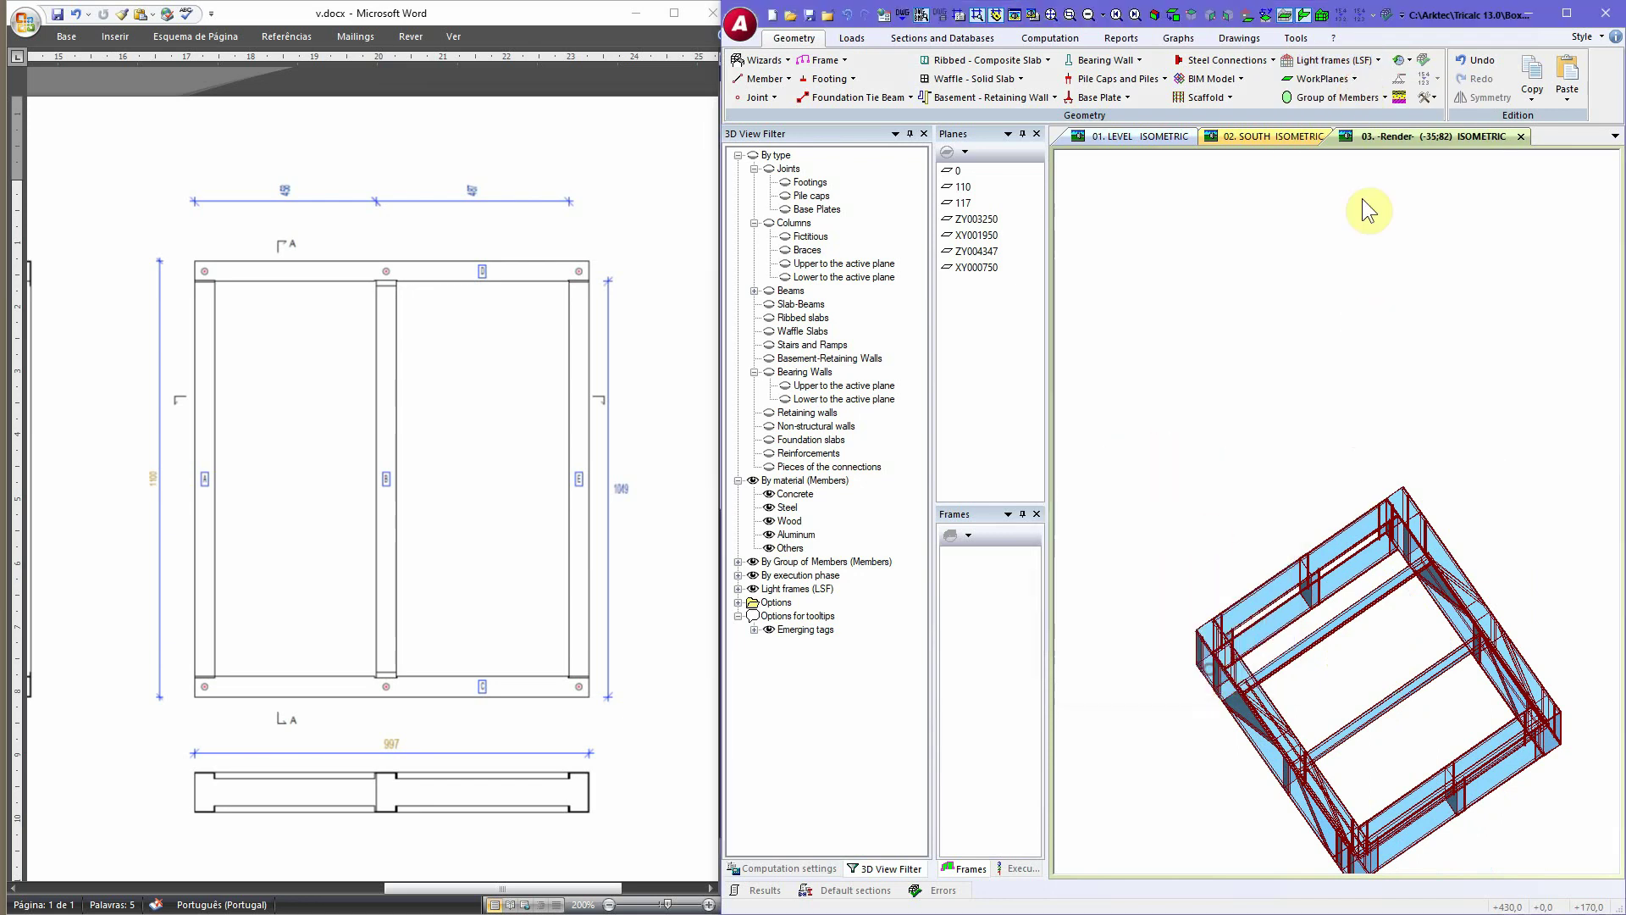
# Step: Open the inserted horizontal frame for modification and set its total length to 1100 mm
pyautogui.click(1336, 60)
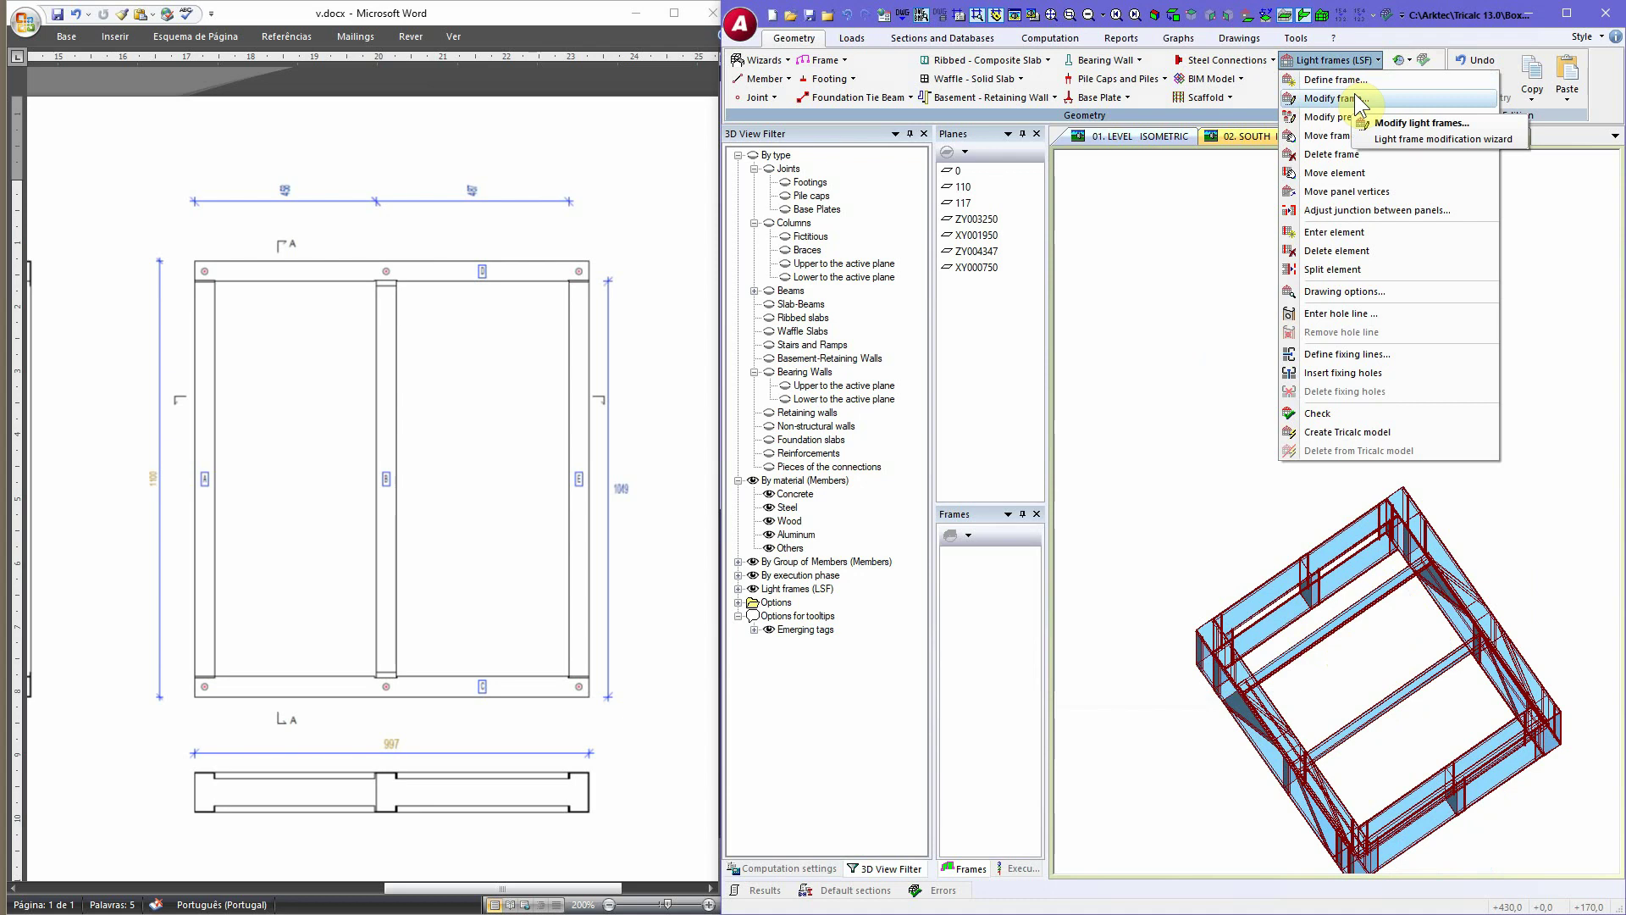
pyautogui.click(1357, 99)
pyautogui.click(1304, 641)
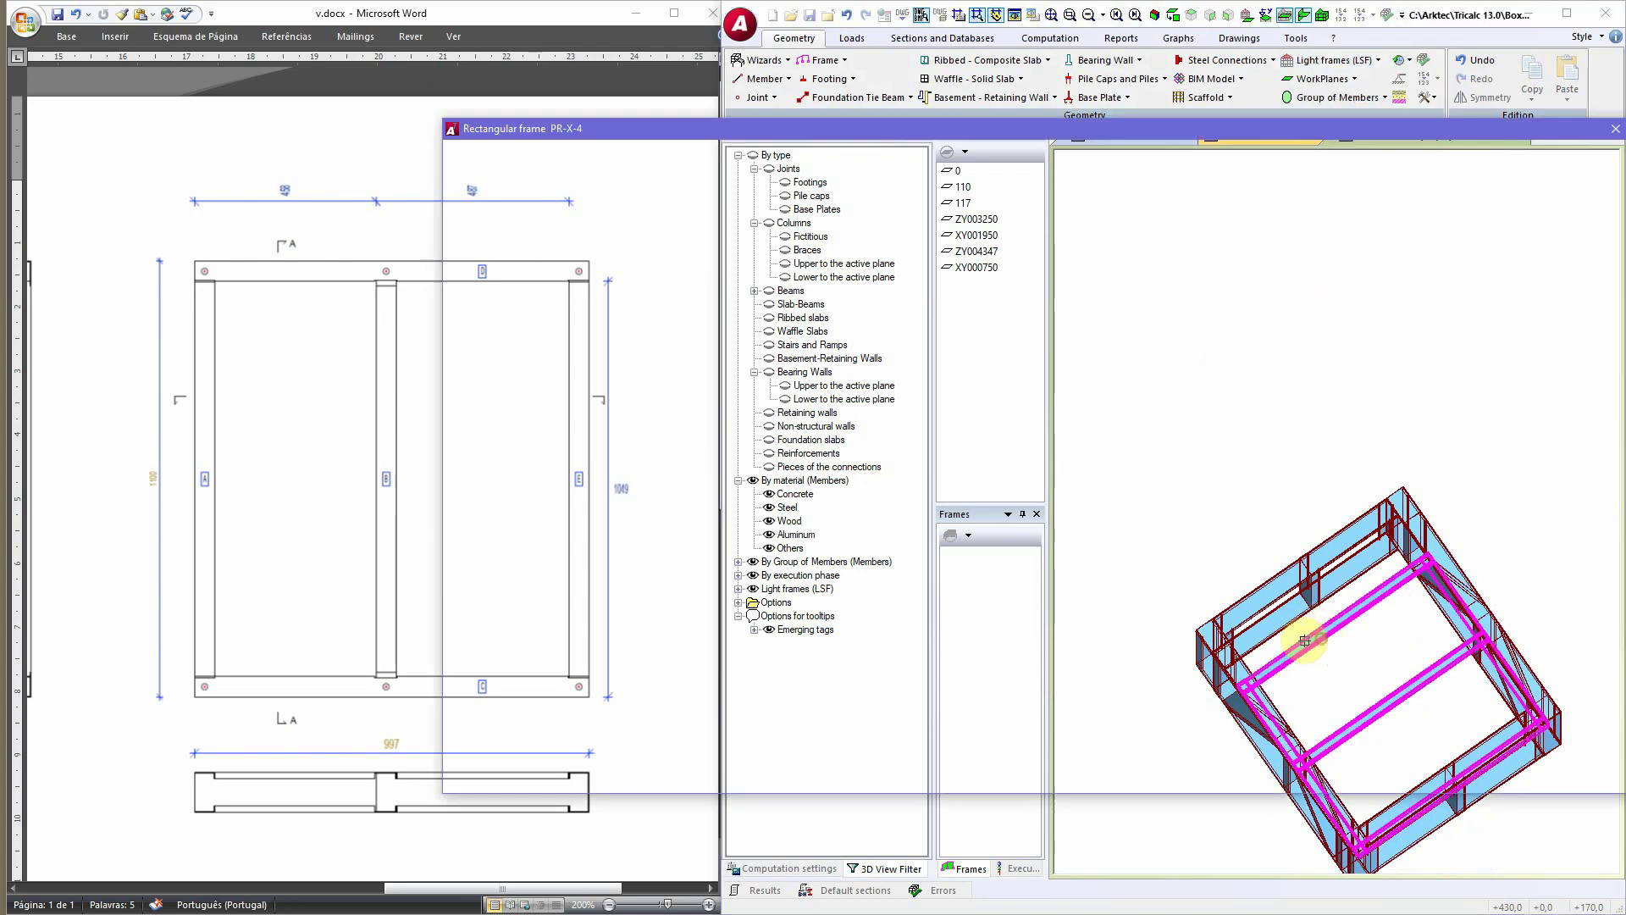
pyautogui.click(482, 213)
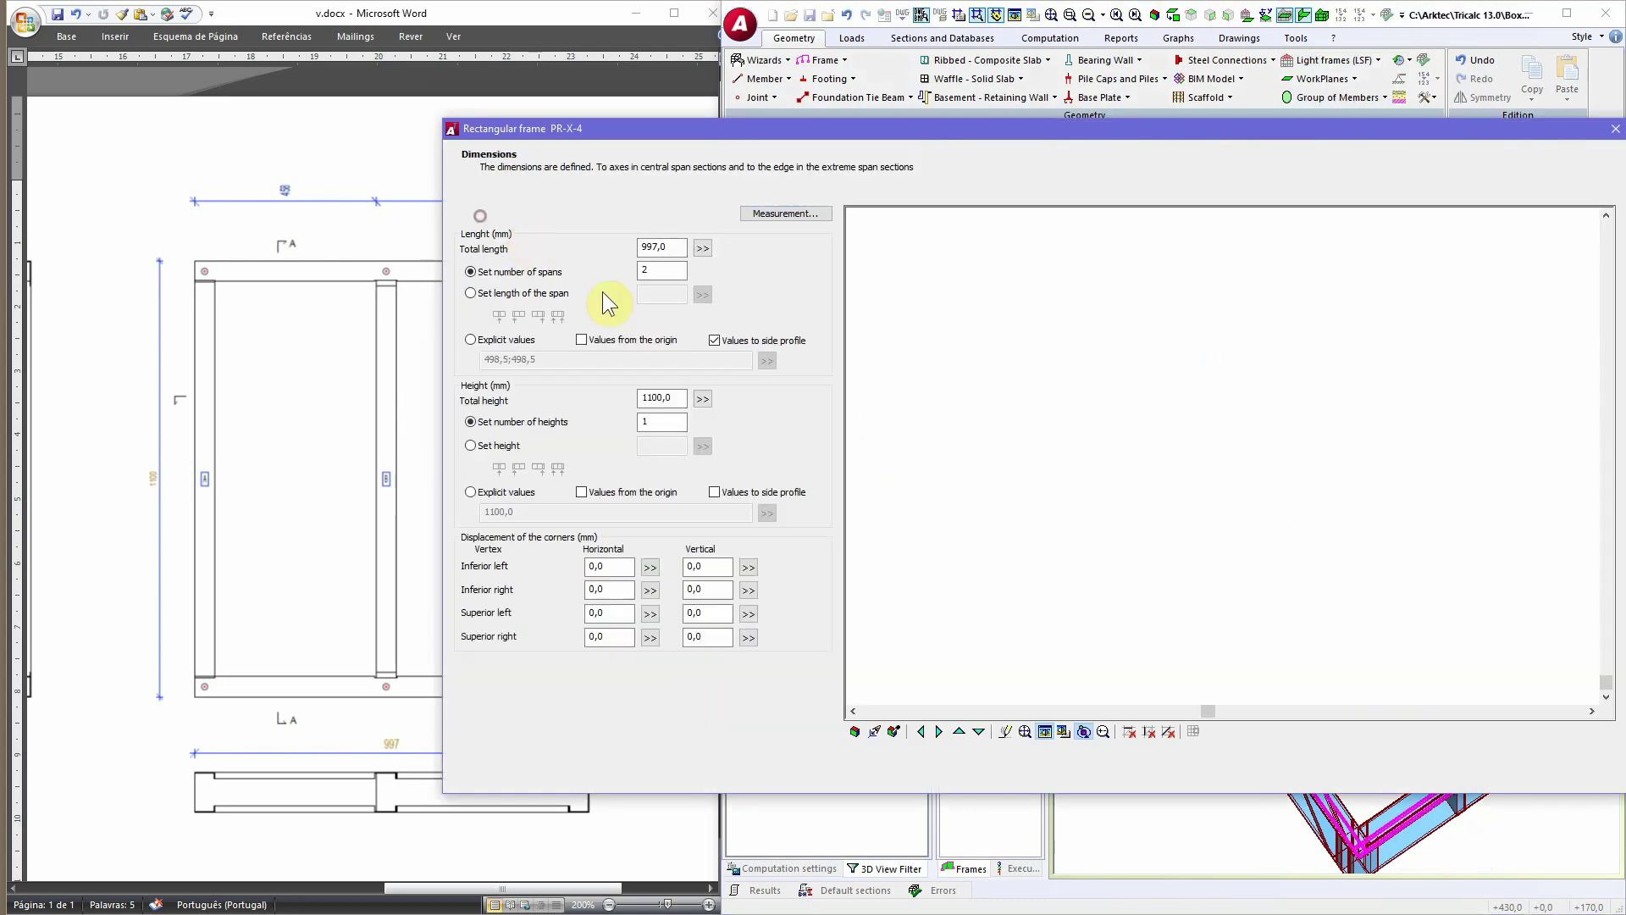
pyautogui.click(669, 247)
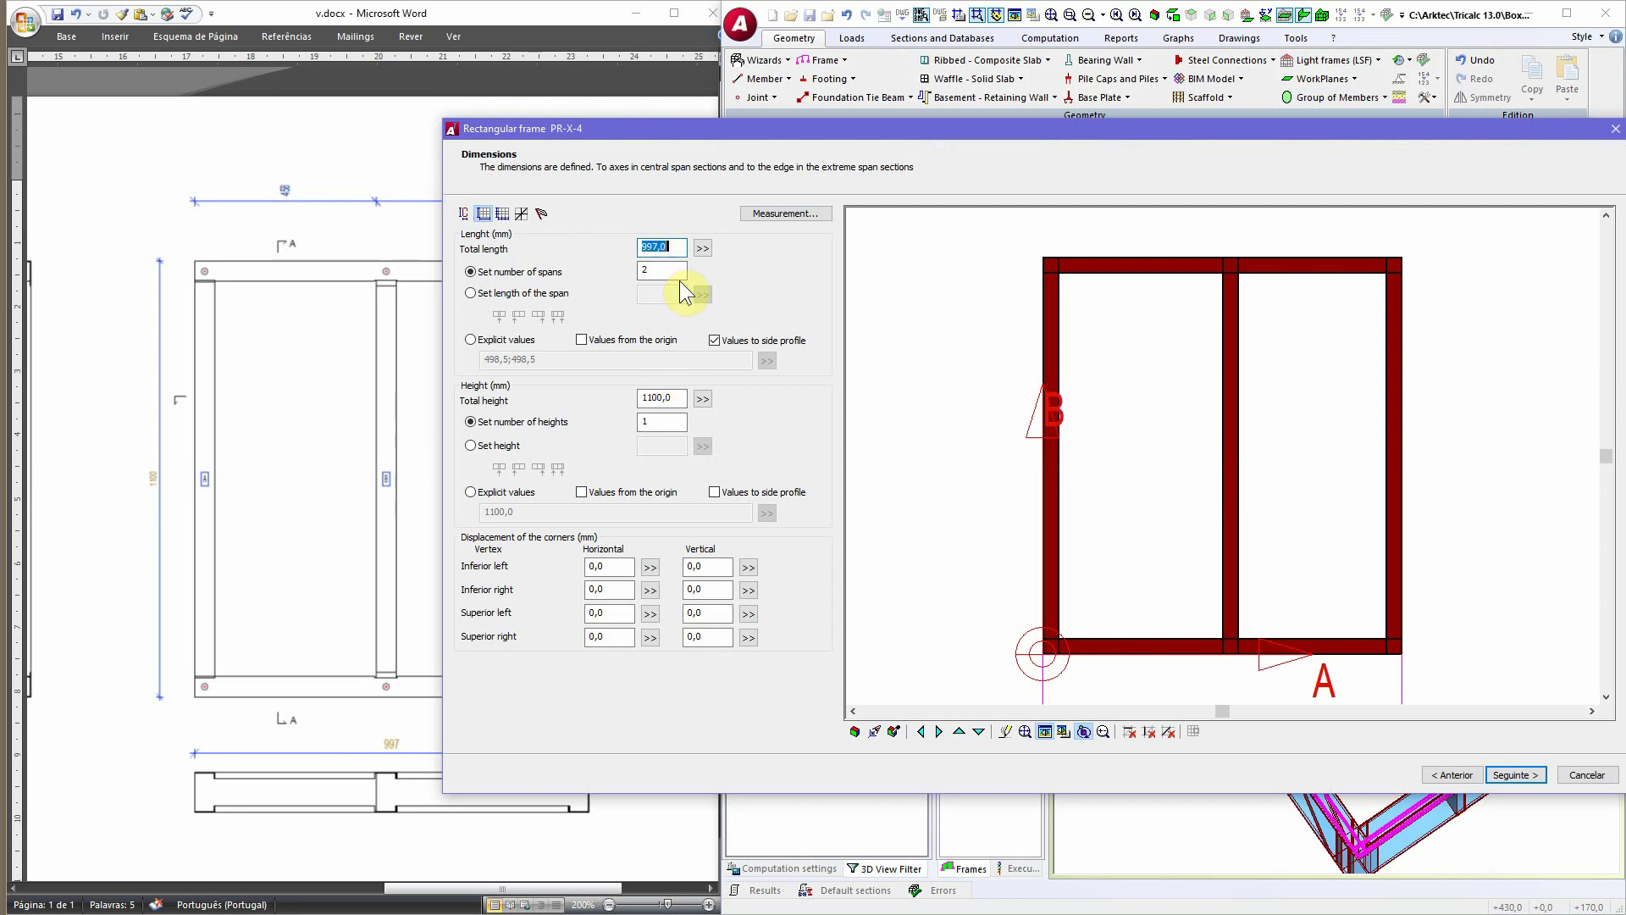
pyautogui.write('1100')
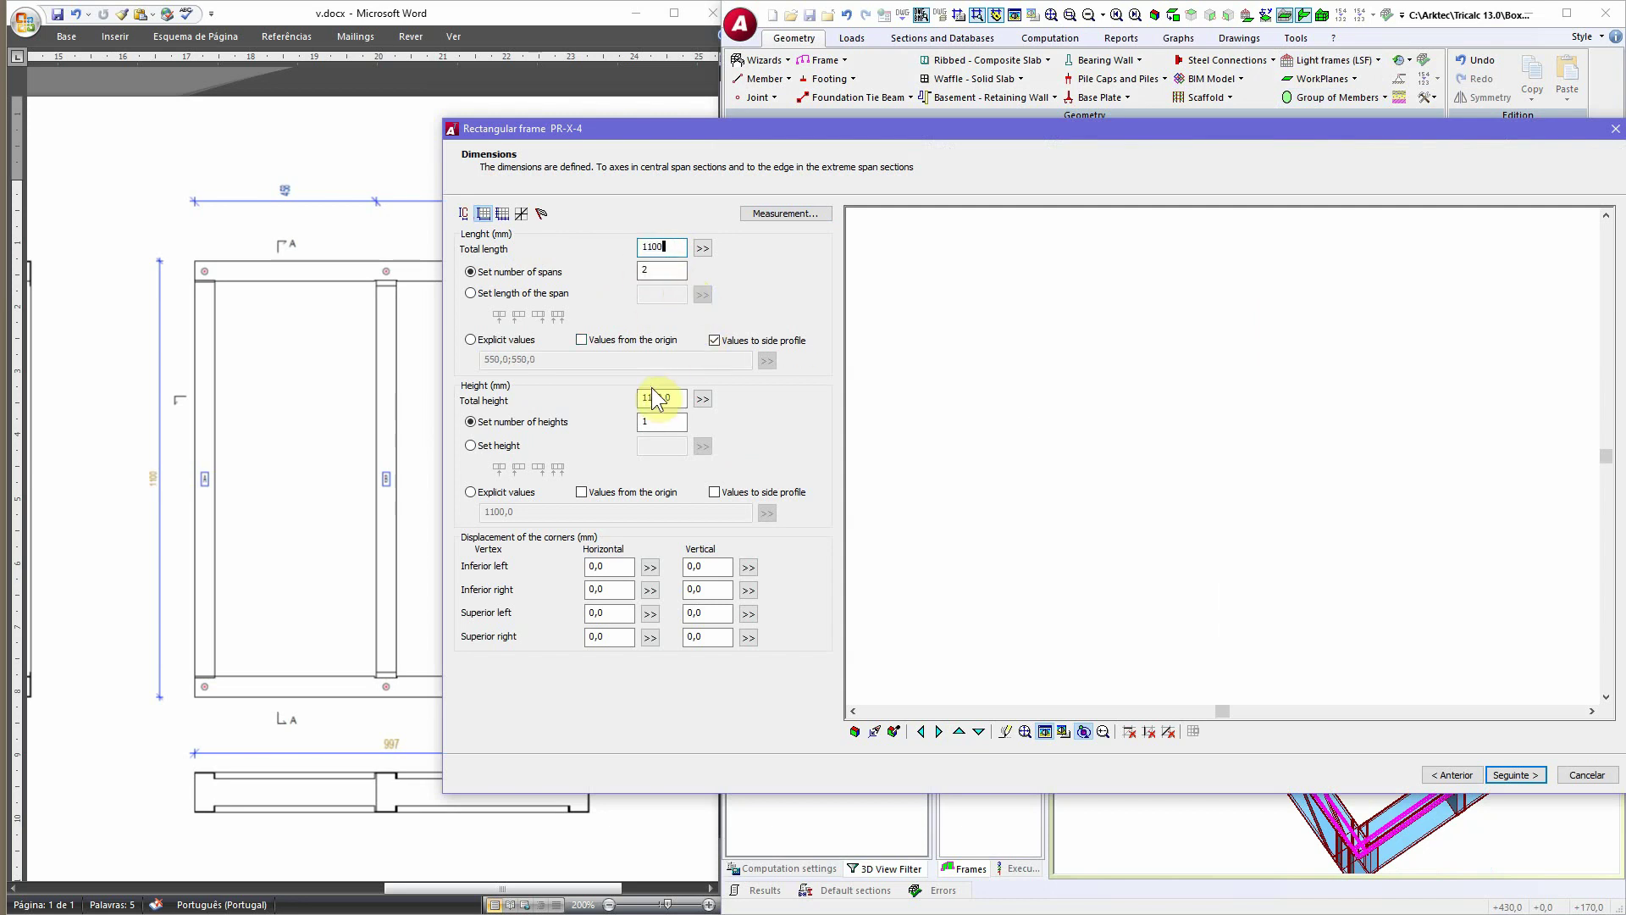
# Step: Set the horizontal frame's total height to 997 mm, apply the modification, and undo it
pyautogui.moveTo(677, 393); pyautogui.dragTo(598, 396)
pyautogui.write('997')
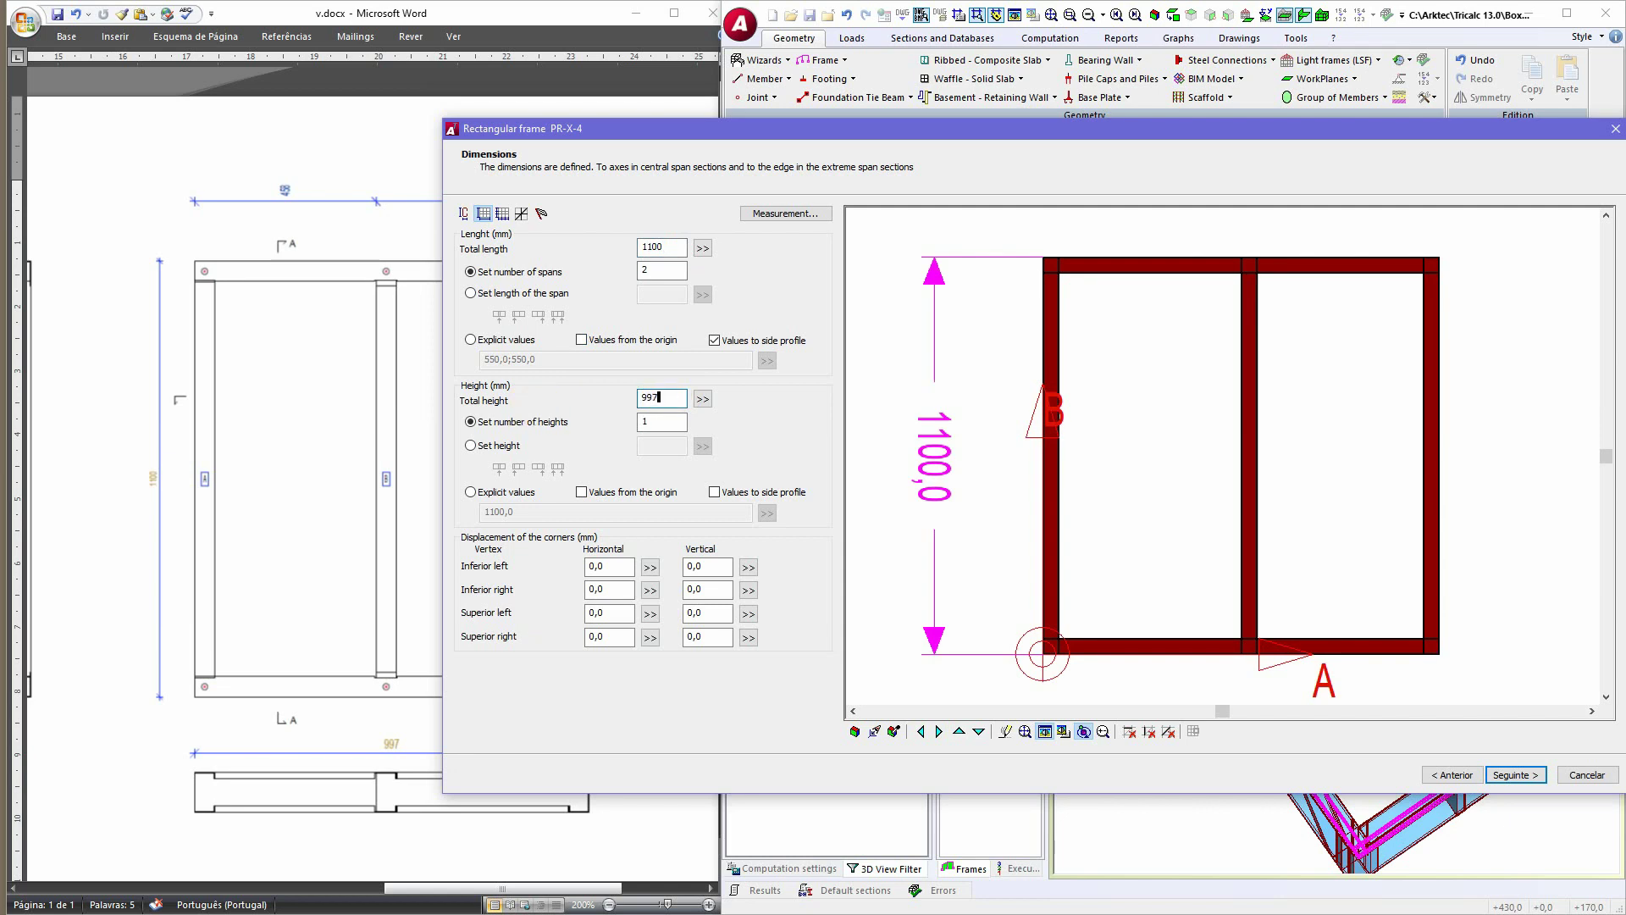
pyautogui.click(1501, 777)
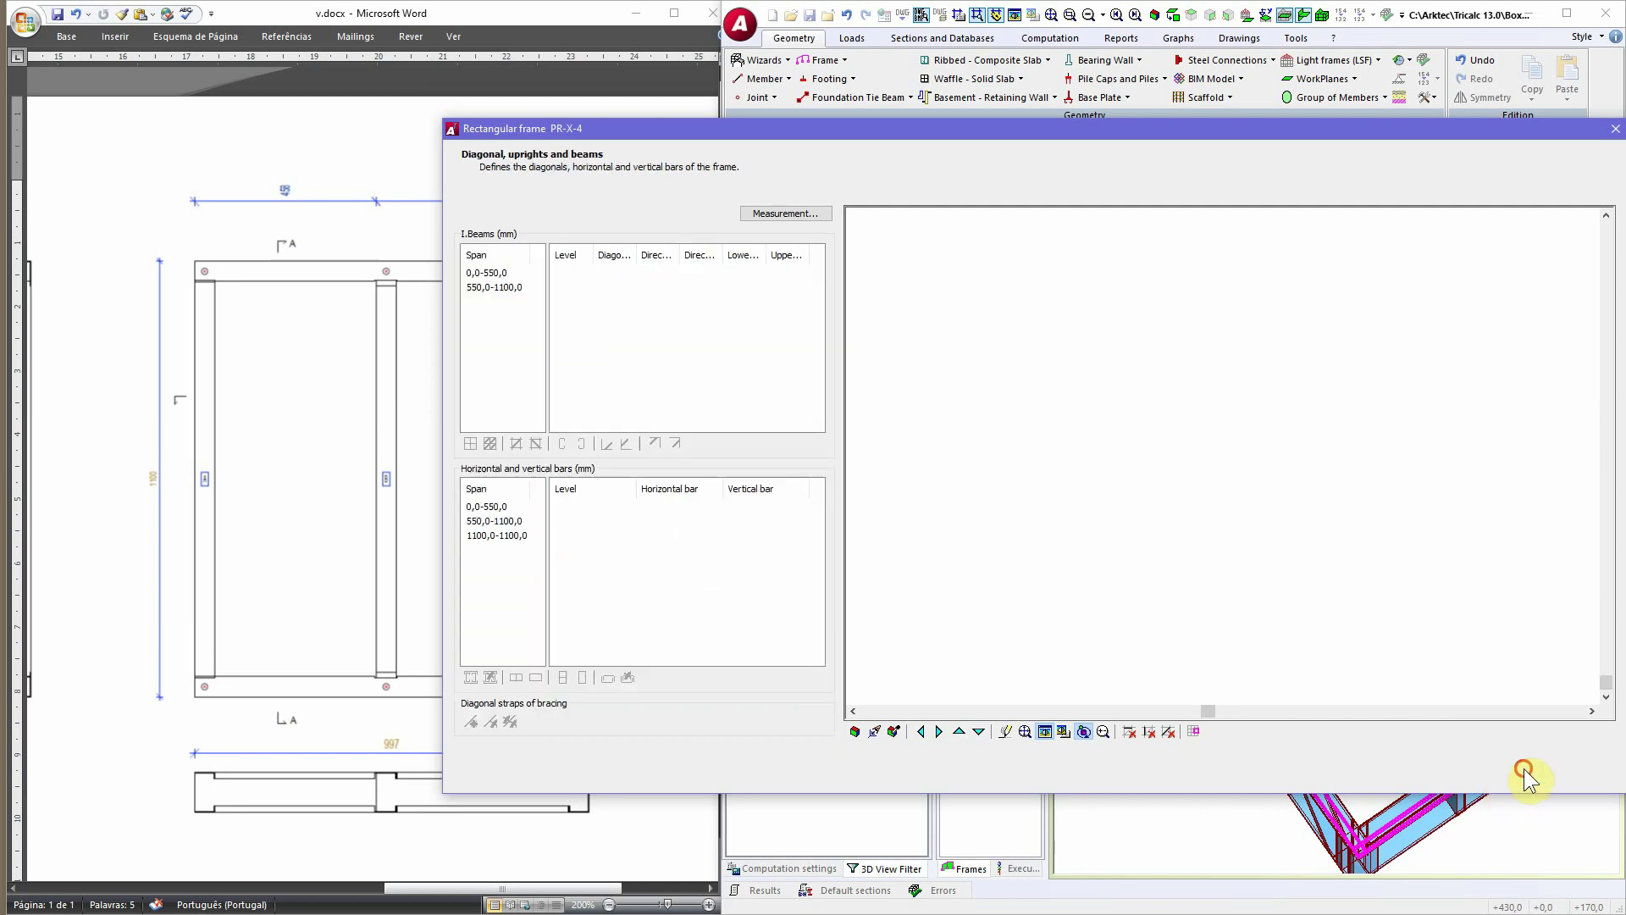
pyautogui.click(1522, 771)
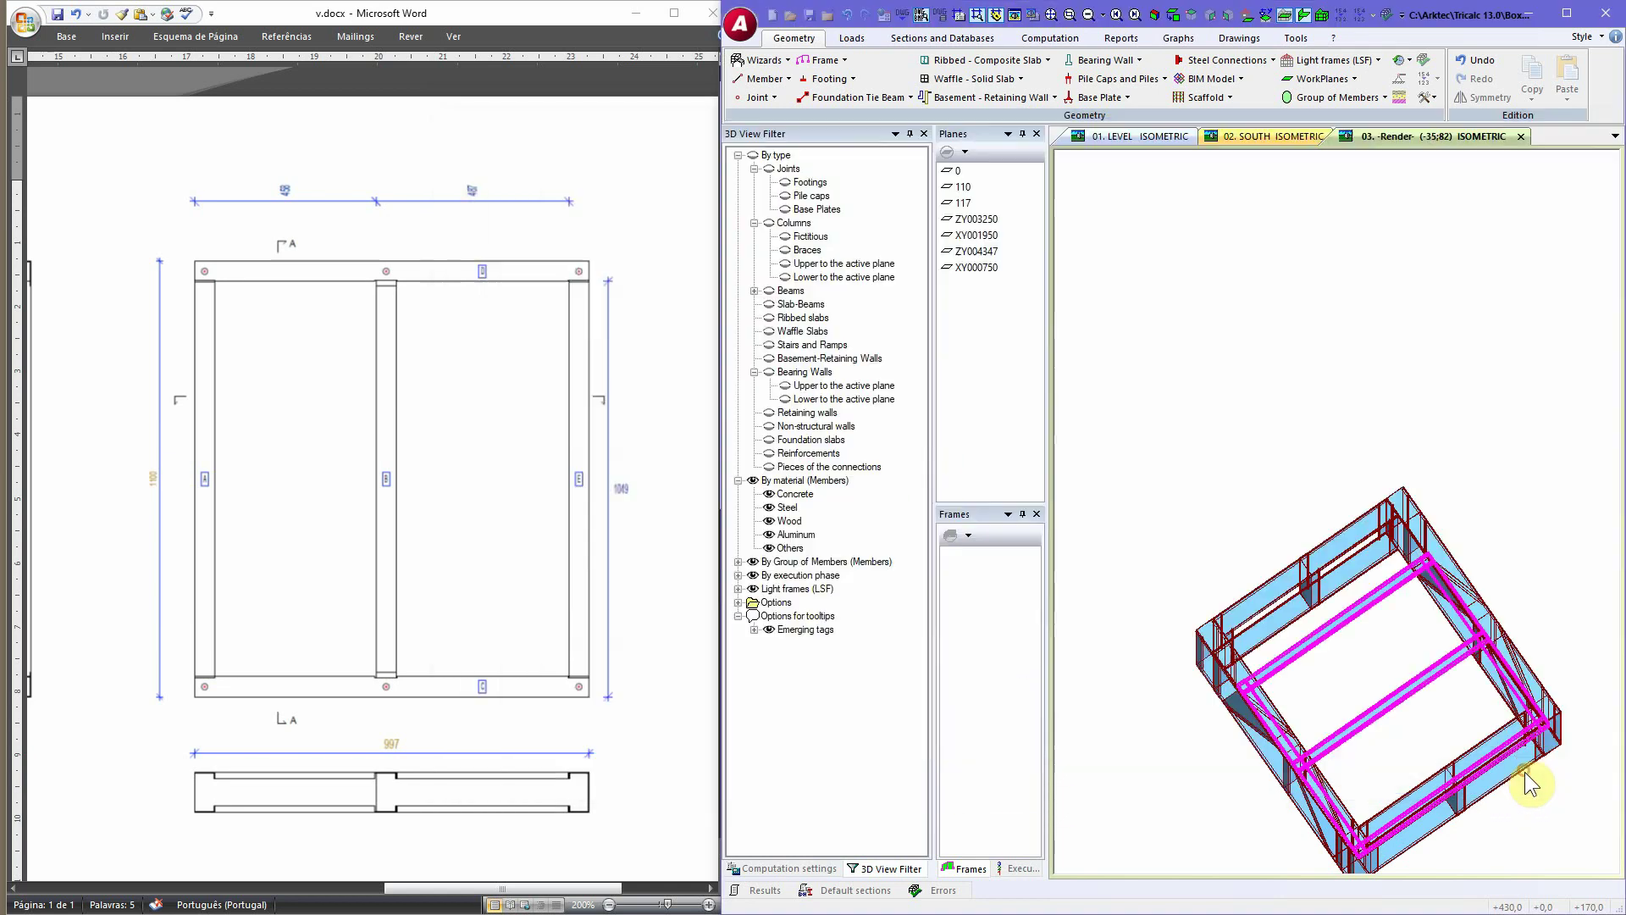
pyautogui.click(846, 17)
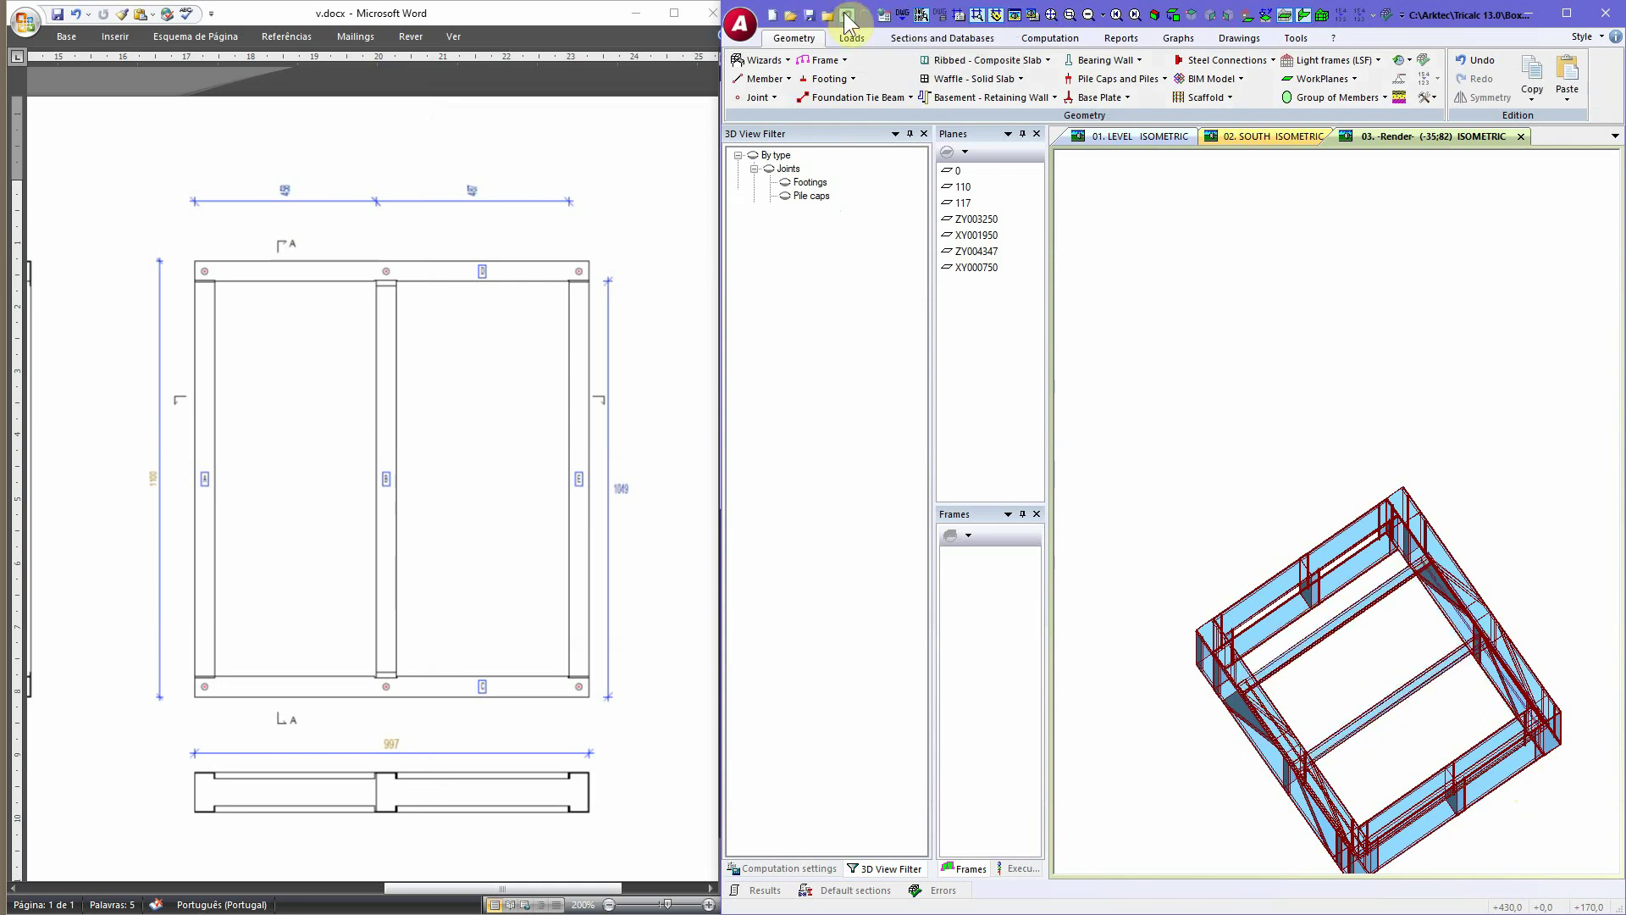
# Step: Adjust the junction of 2 panels in L between the horizontal bottom frame and the adjoining panel
pyautogui.moveTo(1409, 679); pyautogui.dragTo(1443, 726)
pyautogui.moveTo(1411, 489); pyautogui.dragTo(1281, 506)
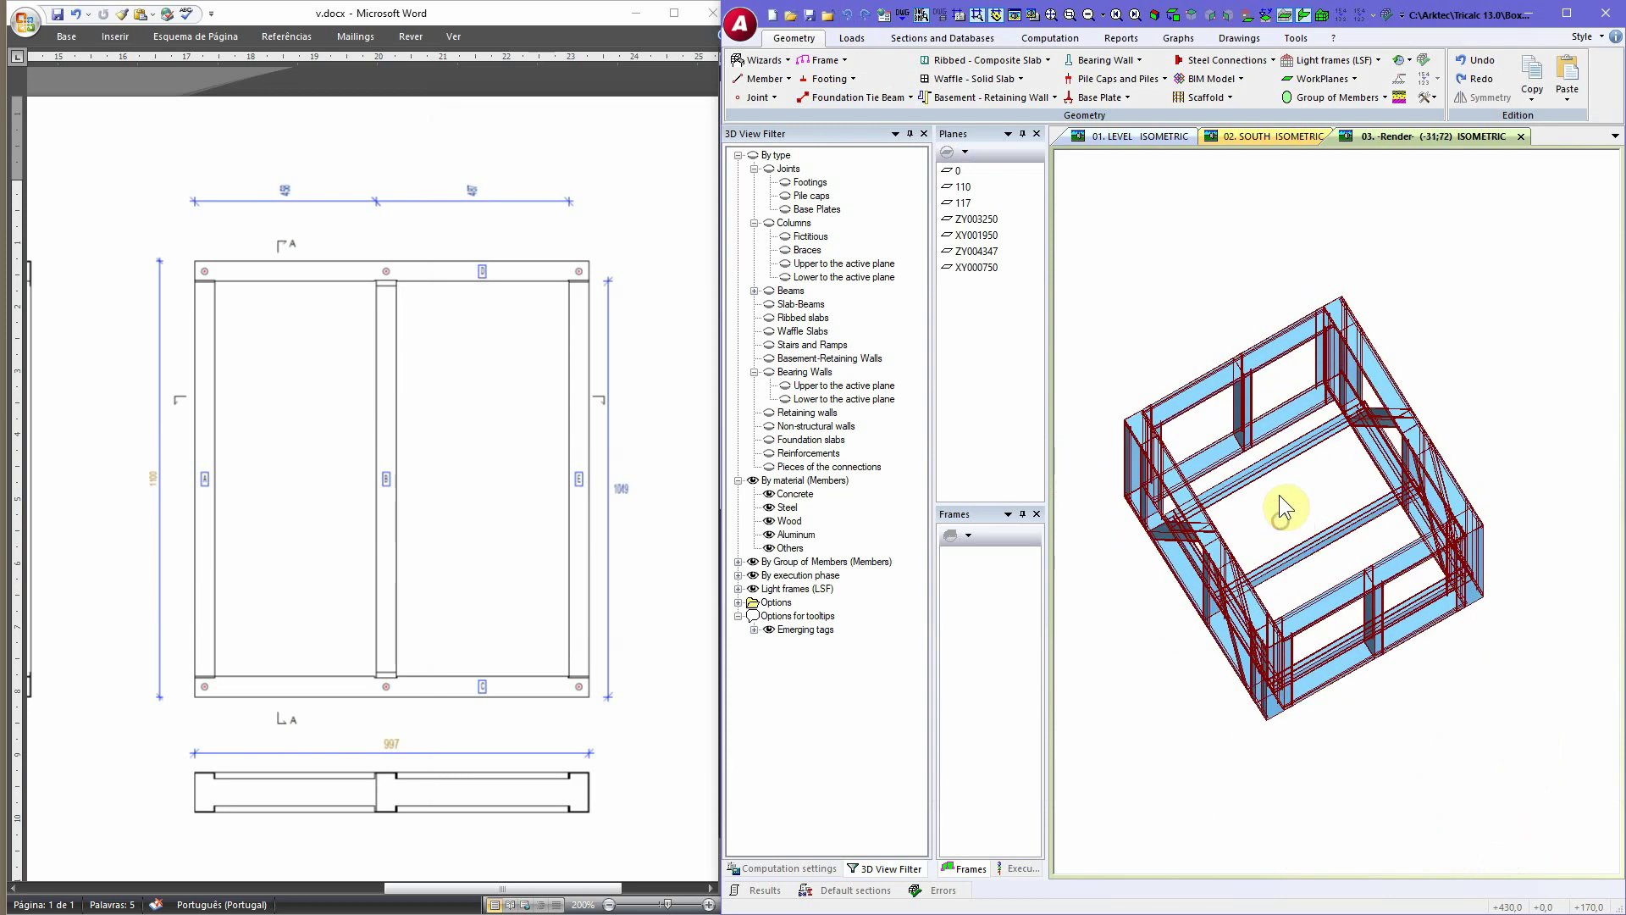
pyautogui.click(1348, 59)
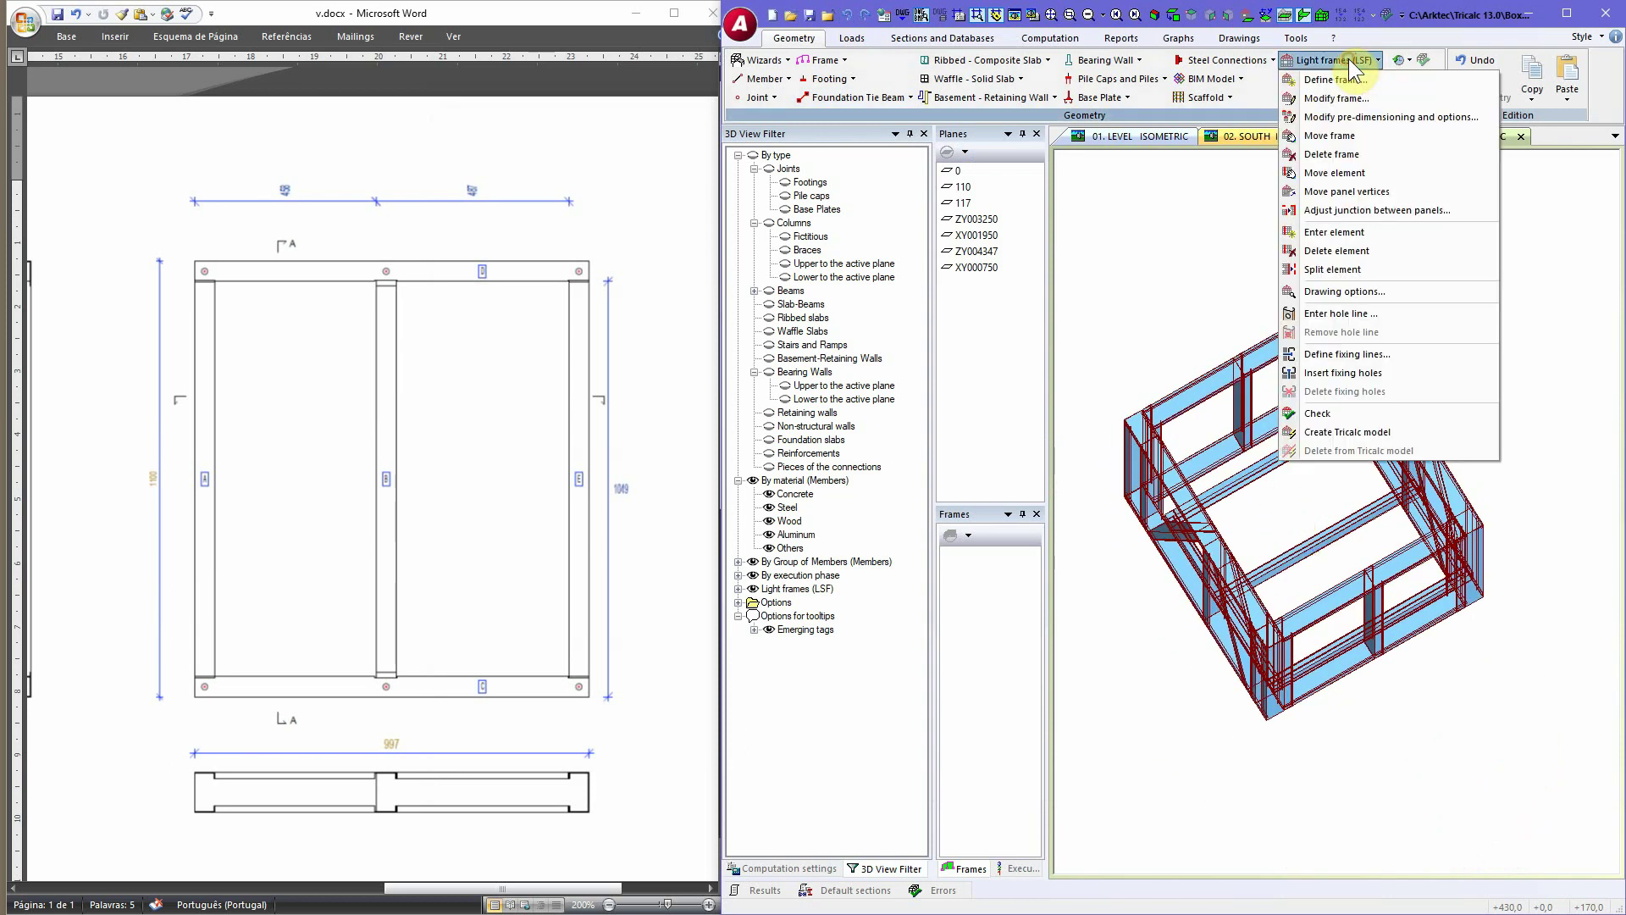
pyautogui.click(1341, 212)
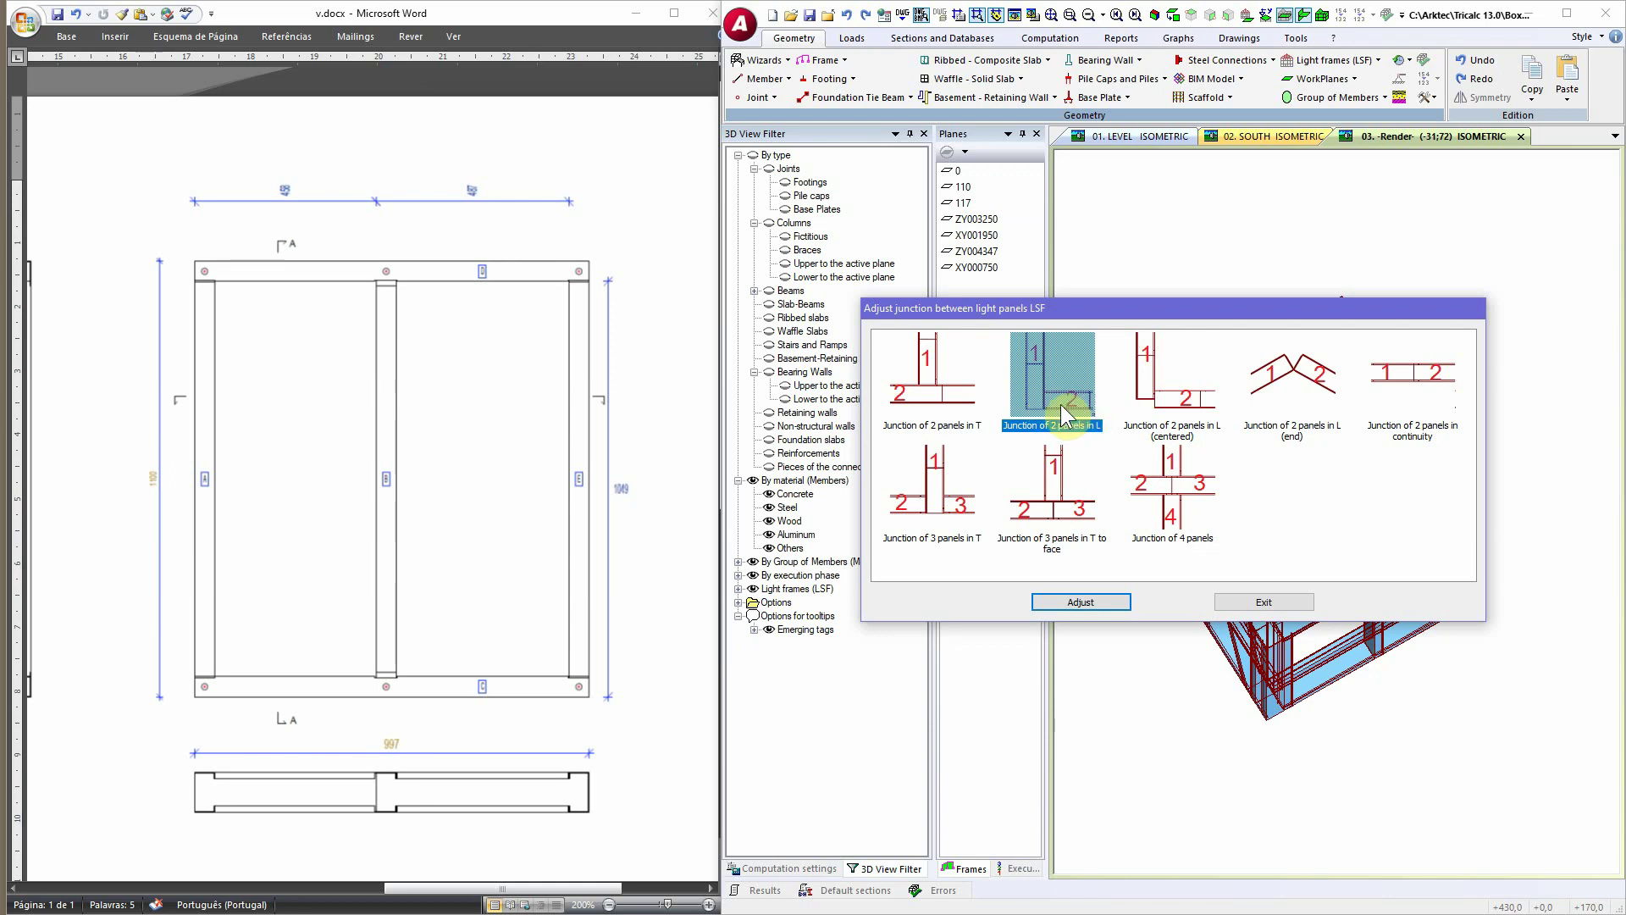
pyautogui.click(1084, 604)
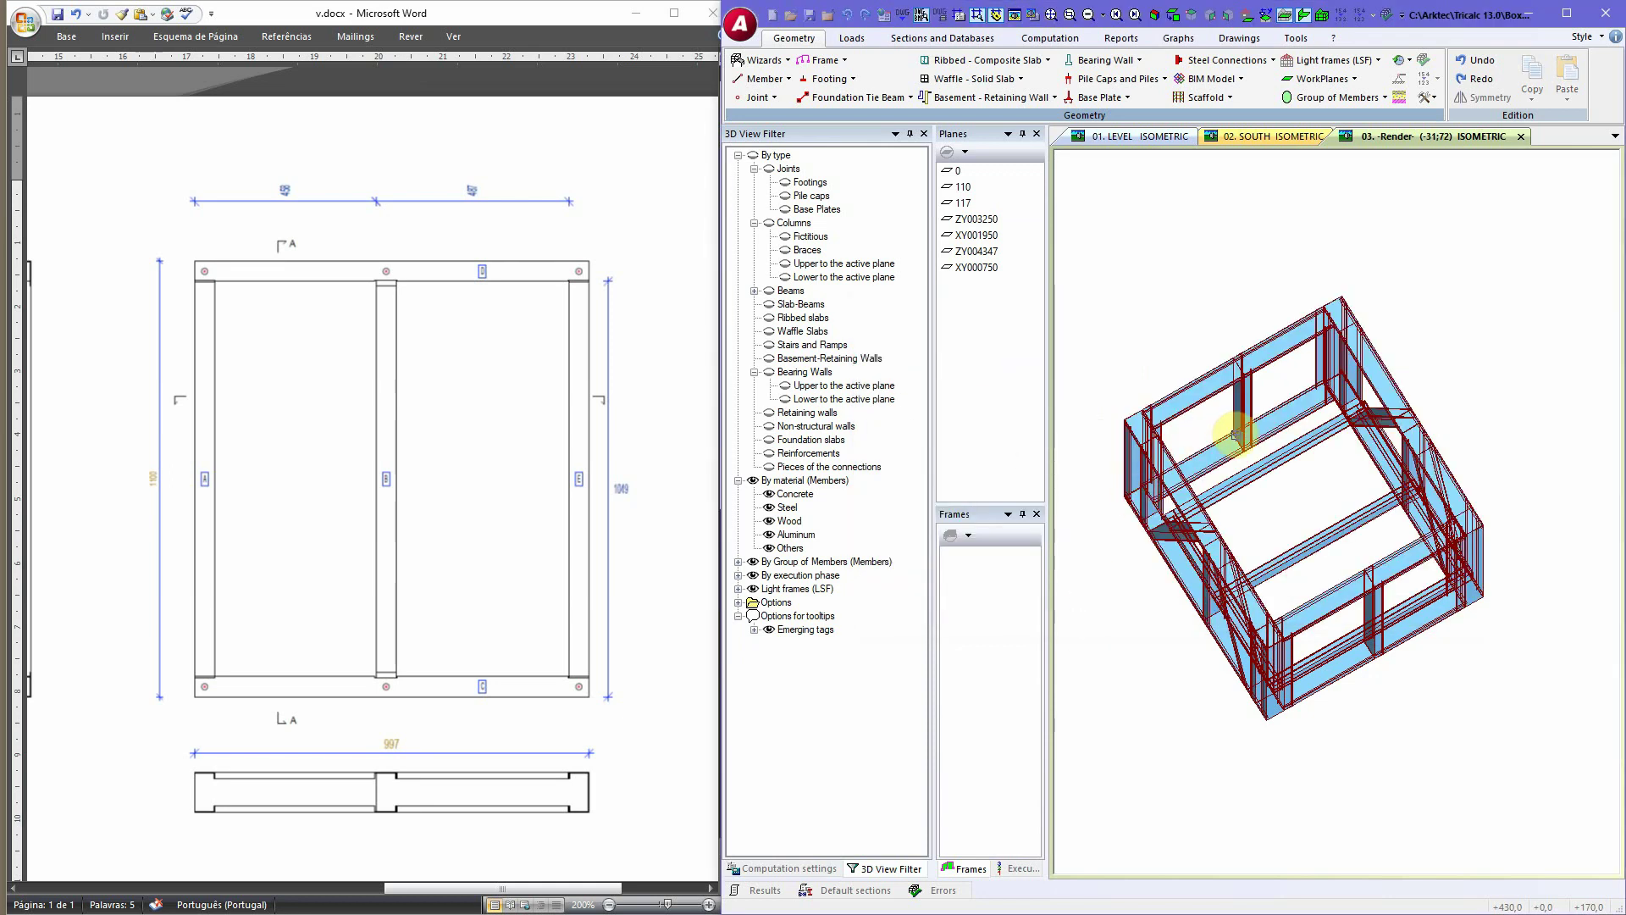
pyautogui.click(1253, 470)
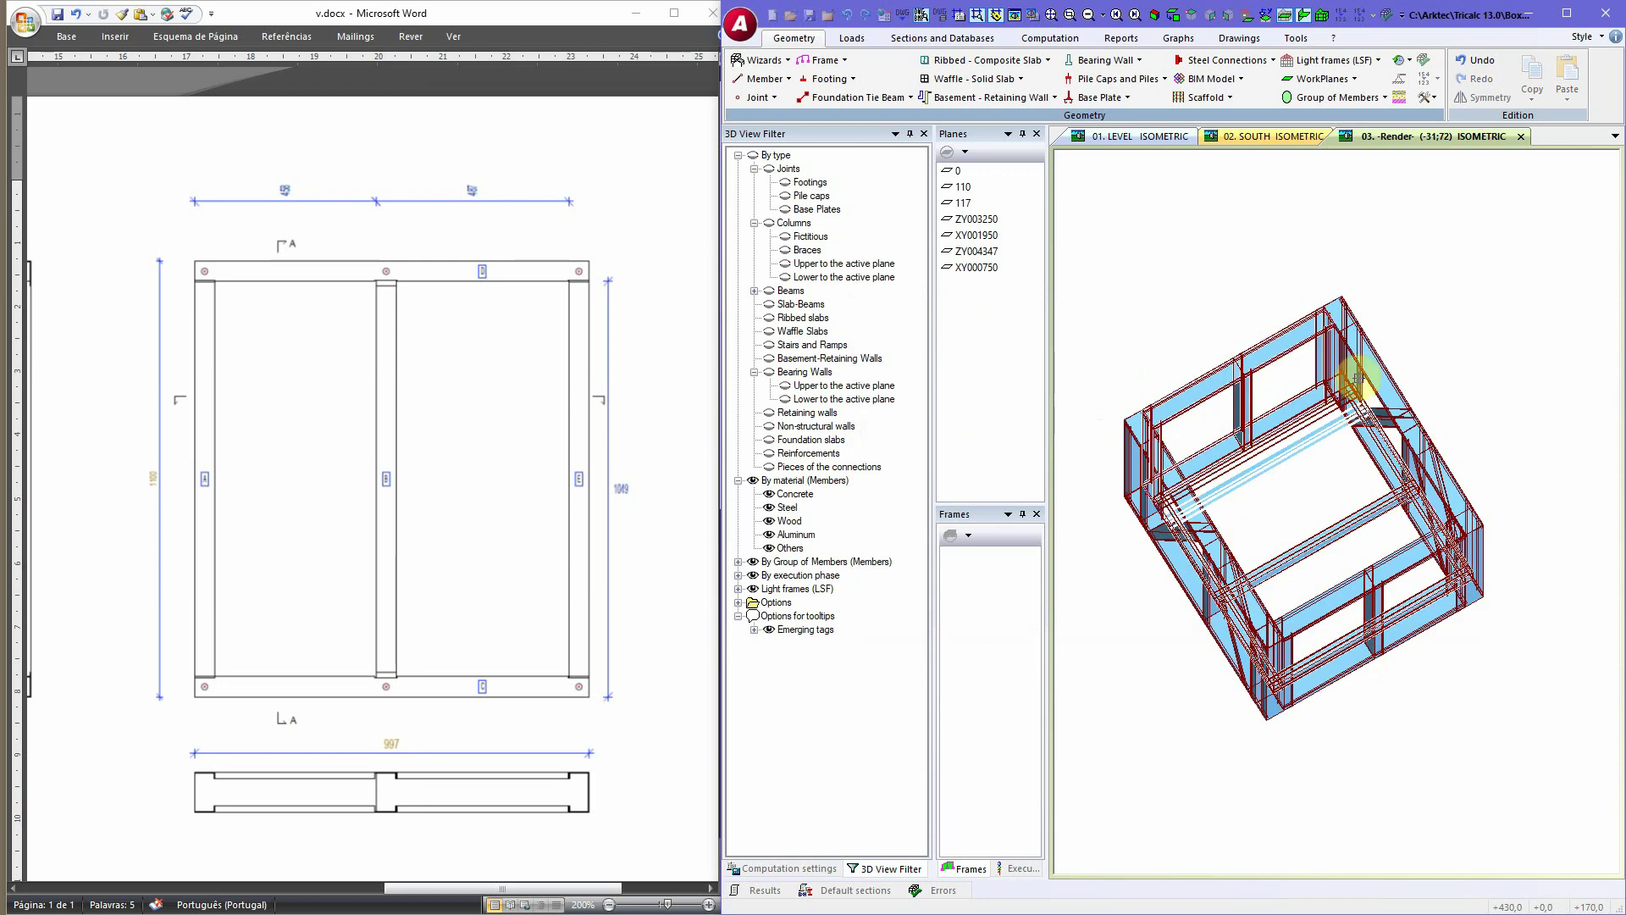
pyautogui.moveTo(1275, 436); pyautogui.dragTo(1234, 437, button='middle')
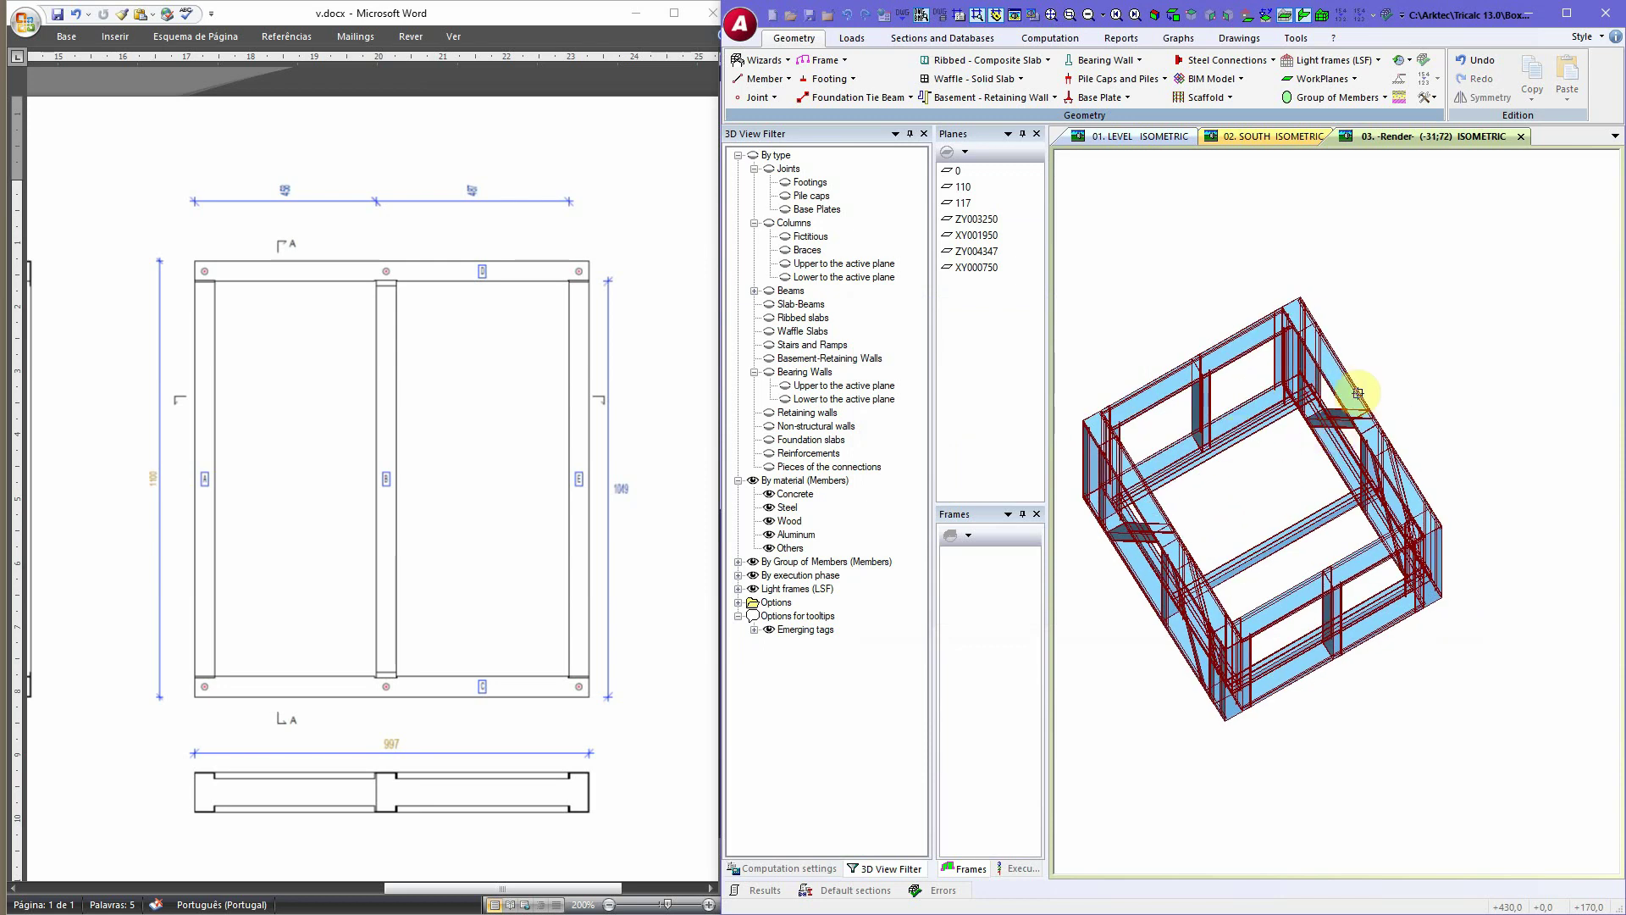
pyautogui.click(1309, 518)
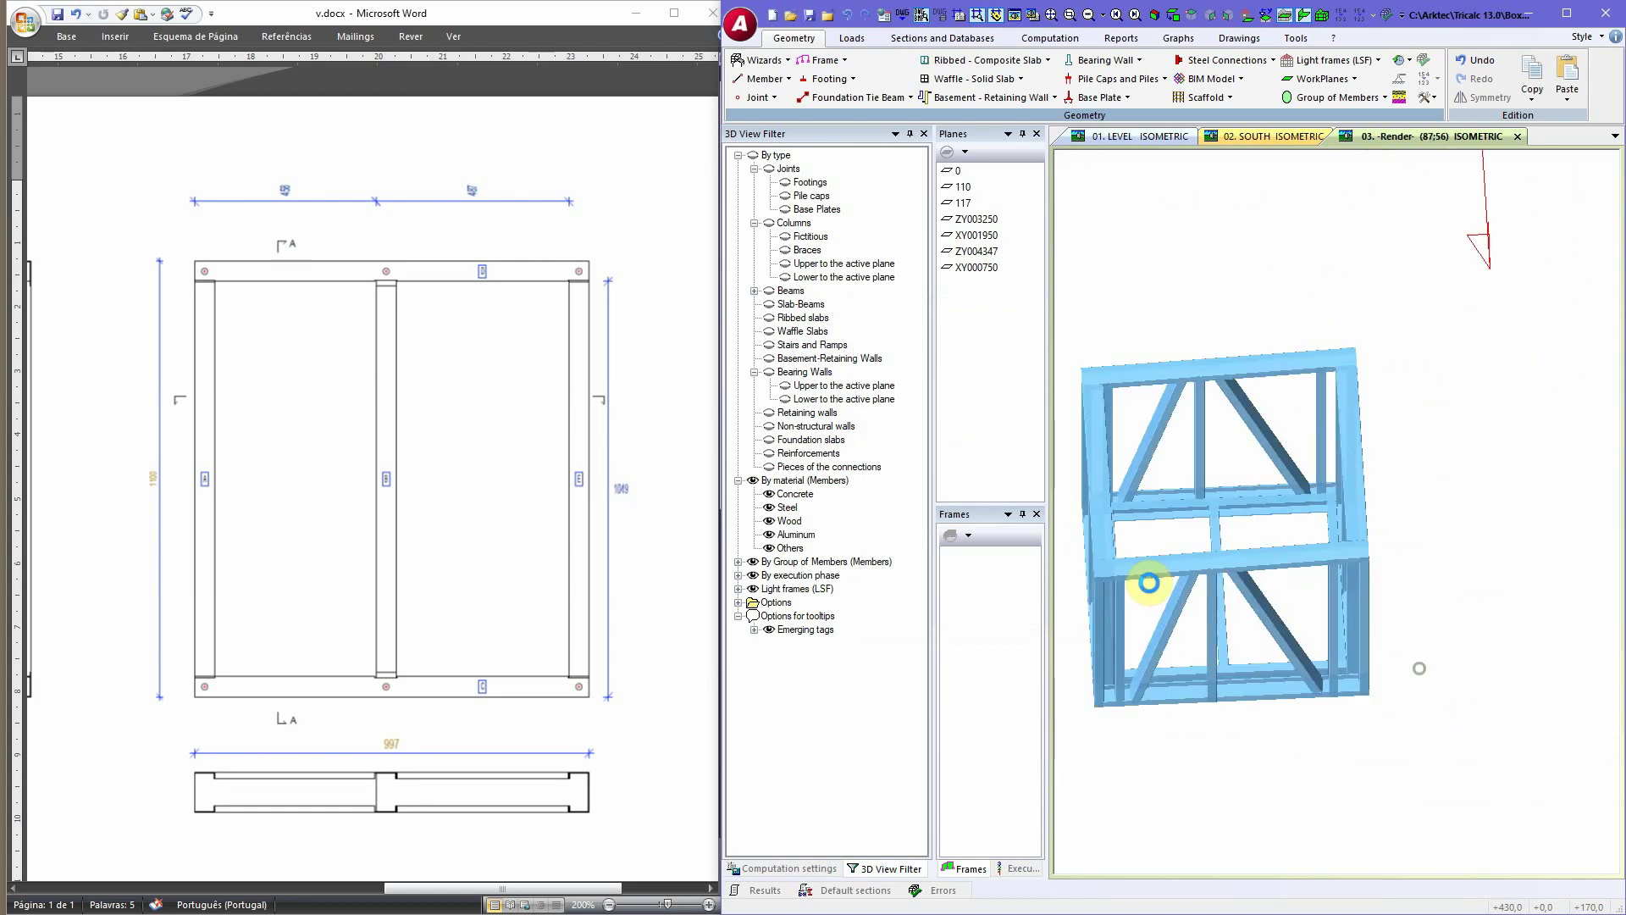
# Step: Move the bottom frame's middle bar, using the Centro adjustment, in line with the side panel's central upright
pyautogui.moveTo(1148, 583); pyautogui.dragTo(1208, 635, button='middle')
pyautogui.scroll(3, 1179, 517)
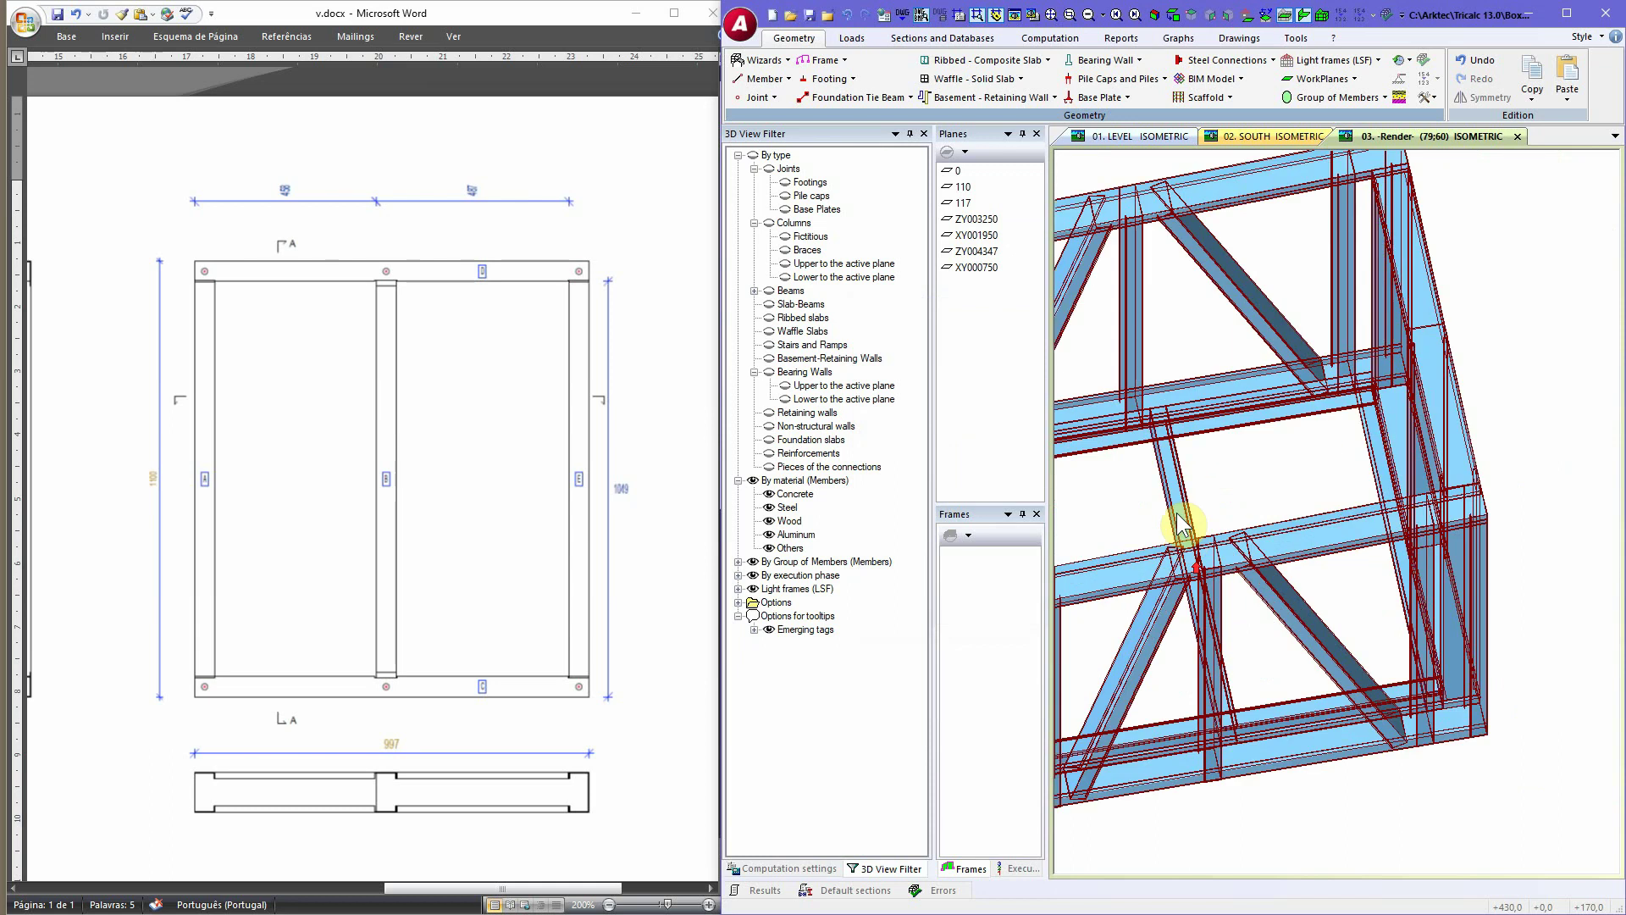
pyautogui.moveTo(1171, 487); pyautogui.dragTo(1235, 498, button='middle')
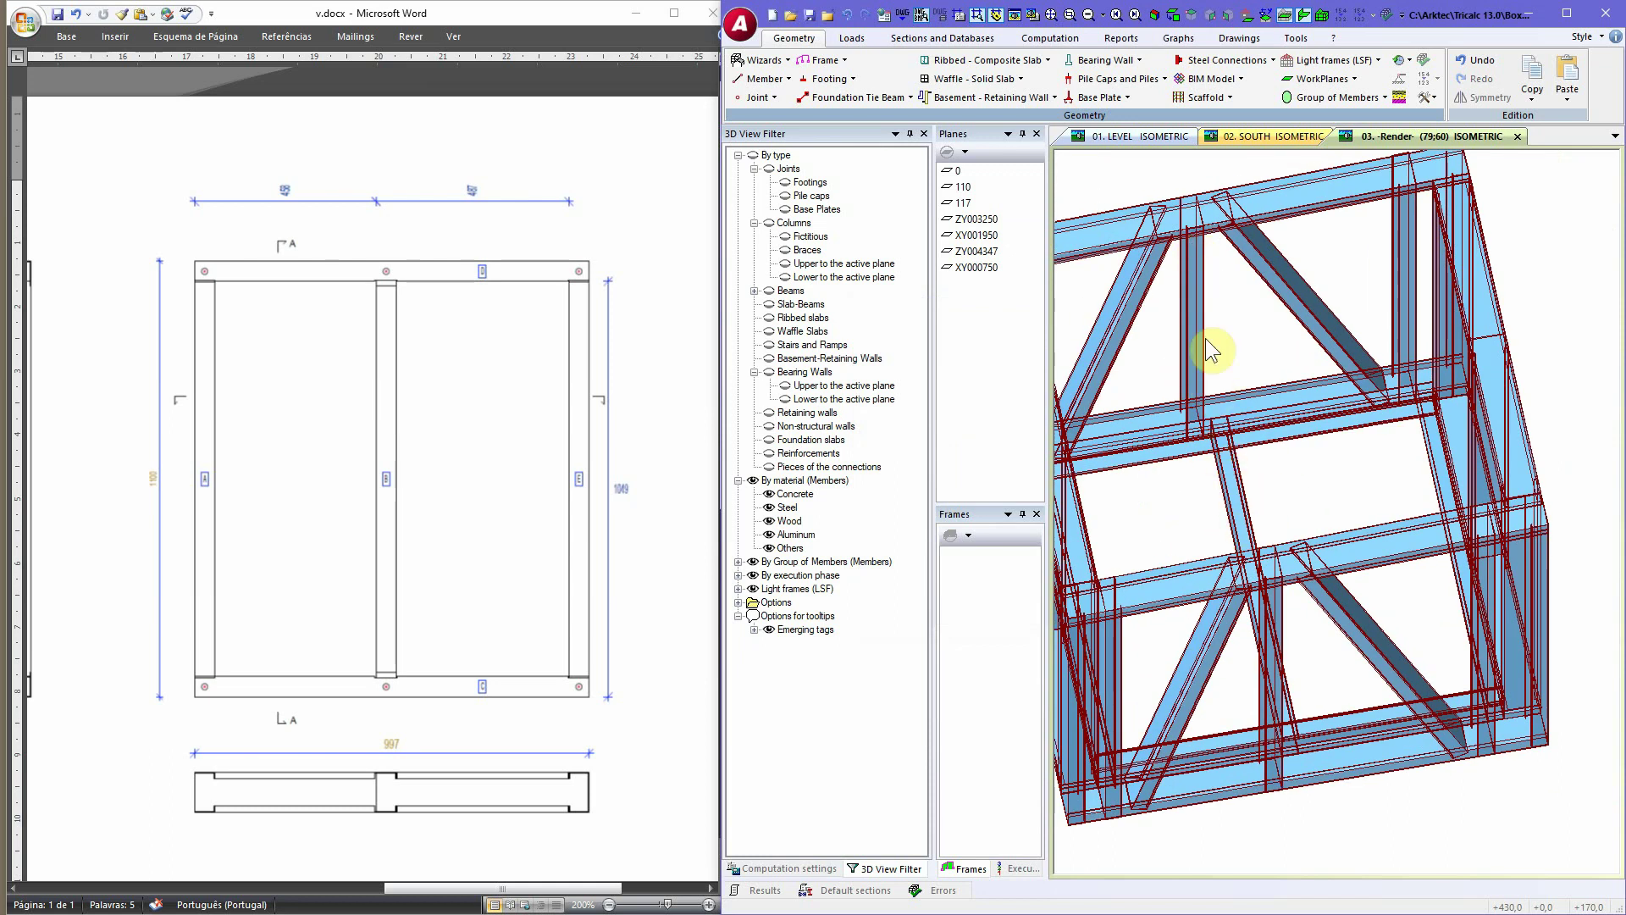
pyautogui.click(1334, 60)
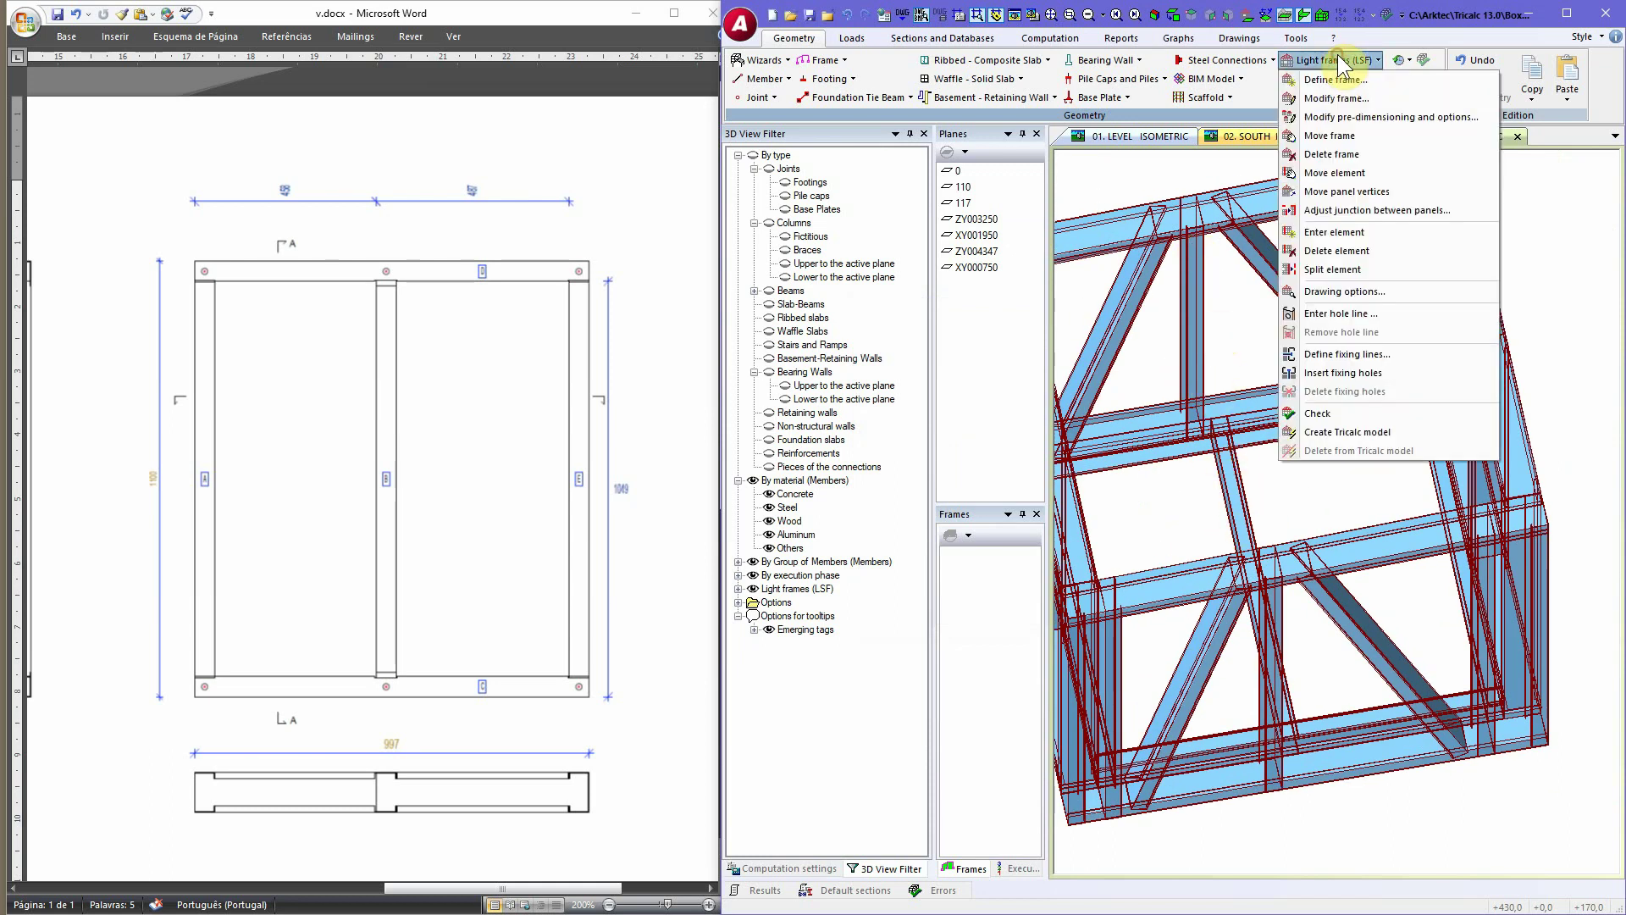
pyautogui.click(1364, 172)
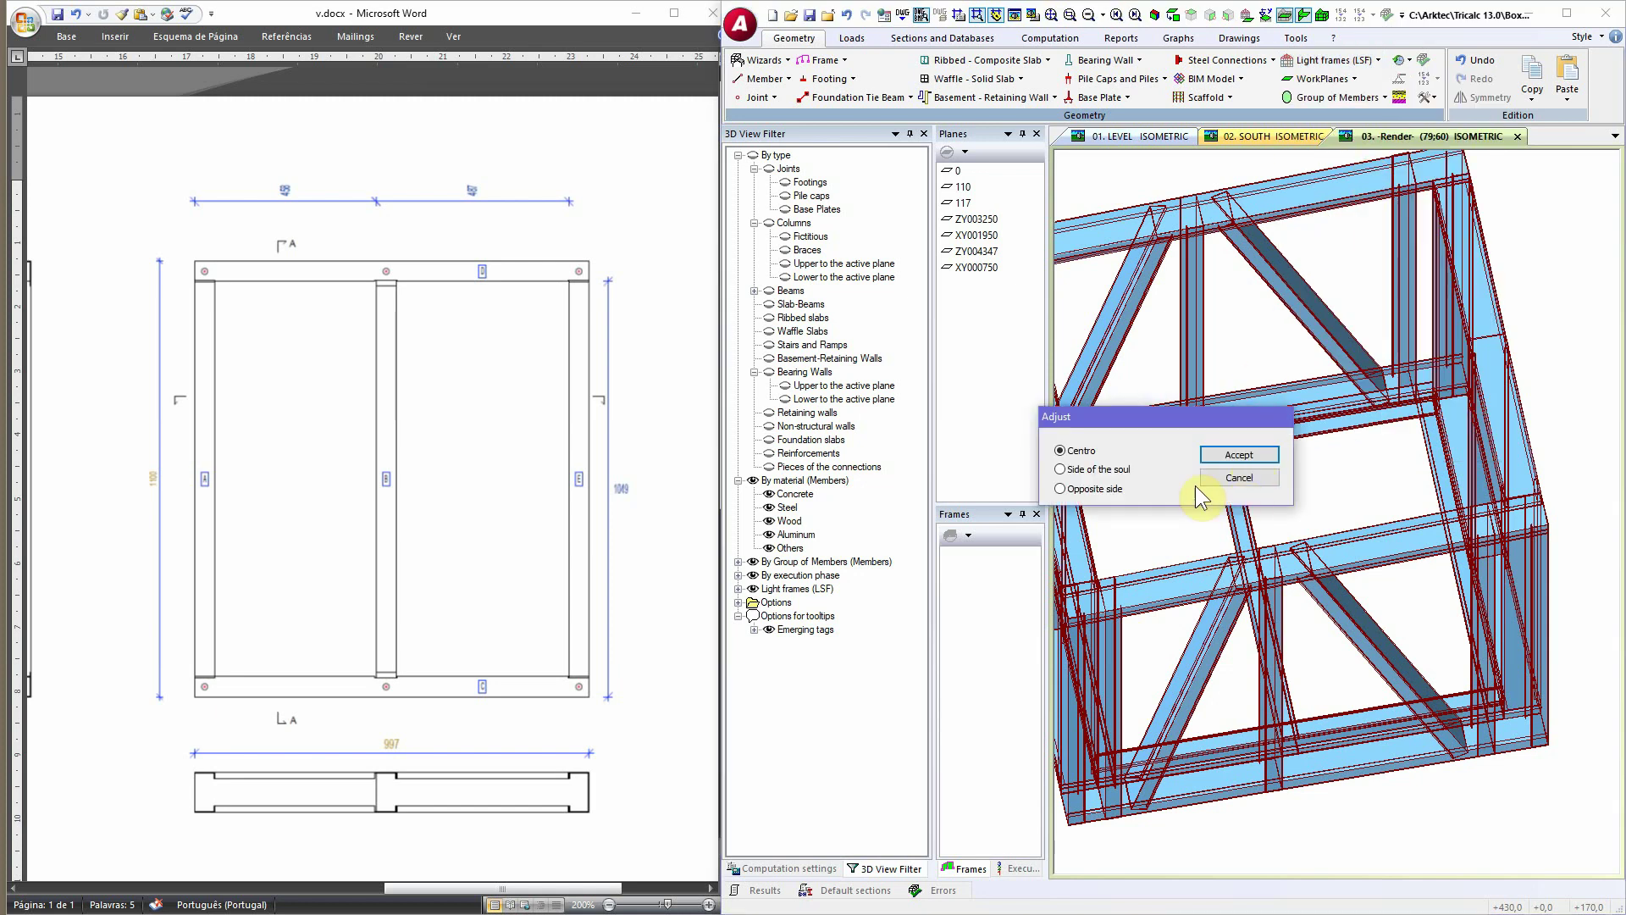
pyautogui.click(1223, 458)
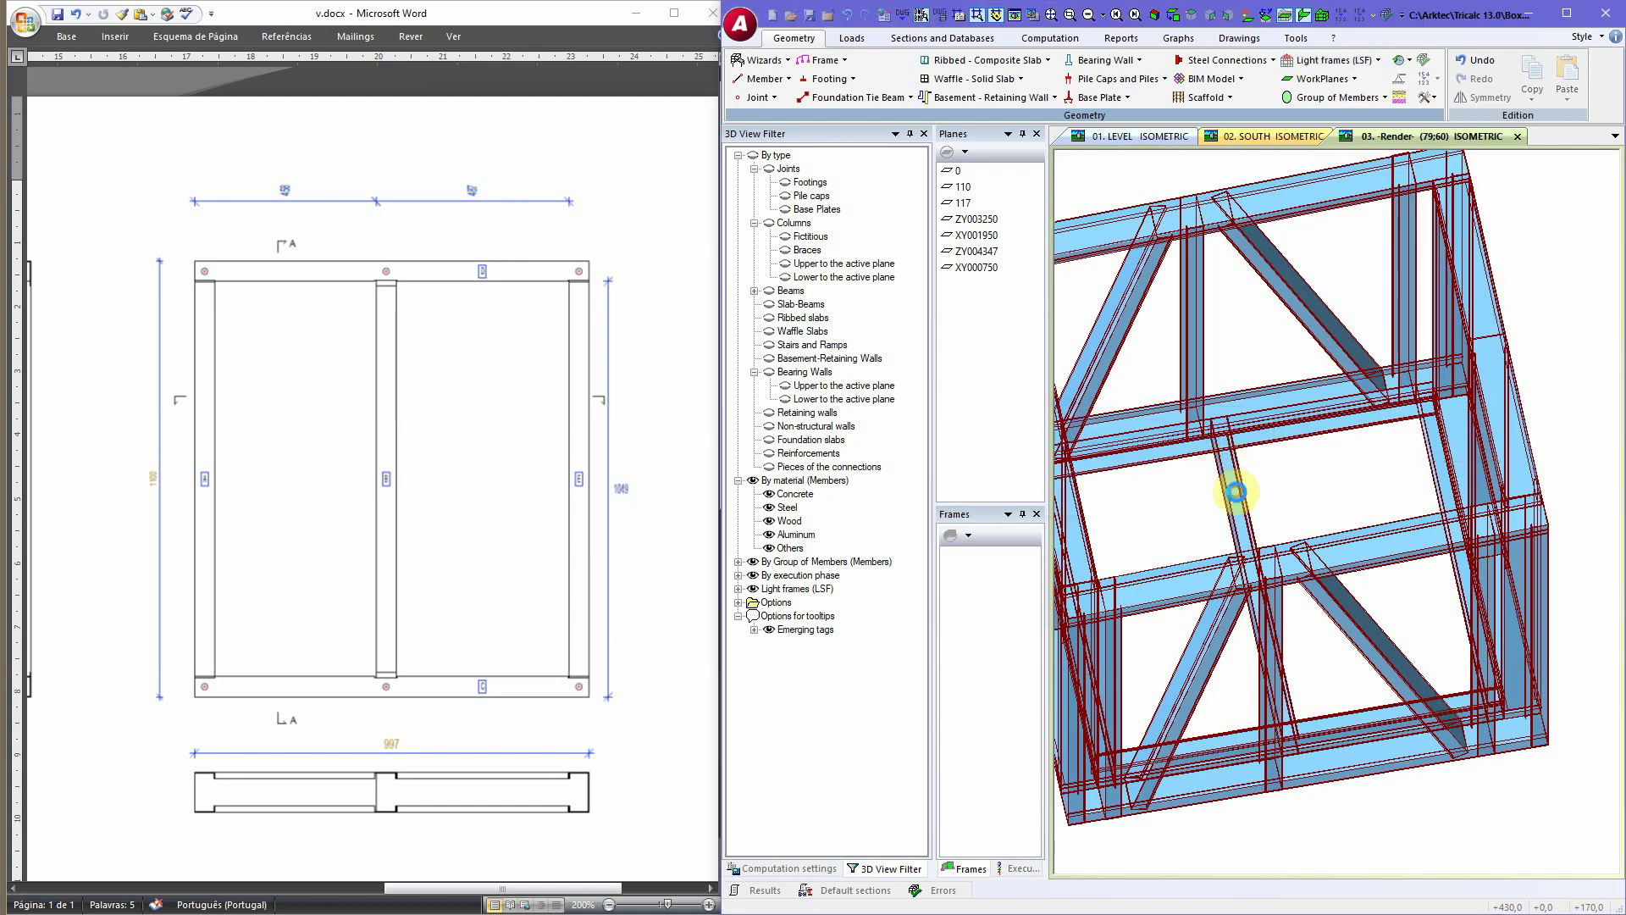
pyautogui.click(1211, 456)
pyautogui.scroll(2, 1201, 447)
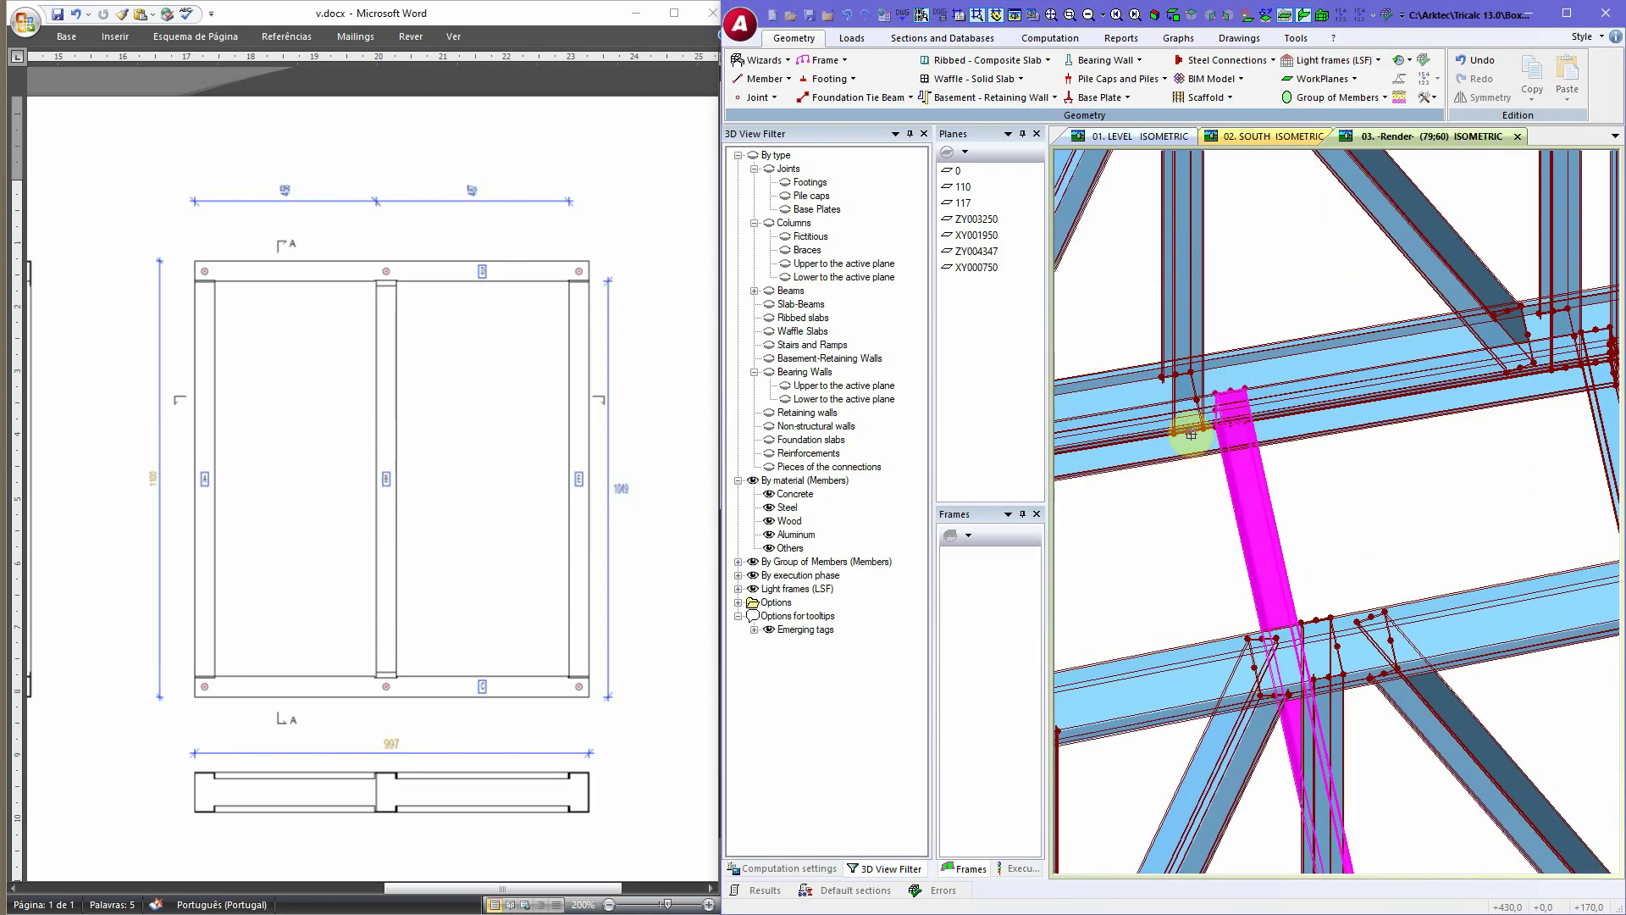
pyautogui.click(1189, 432)
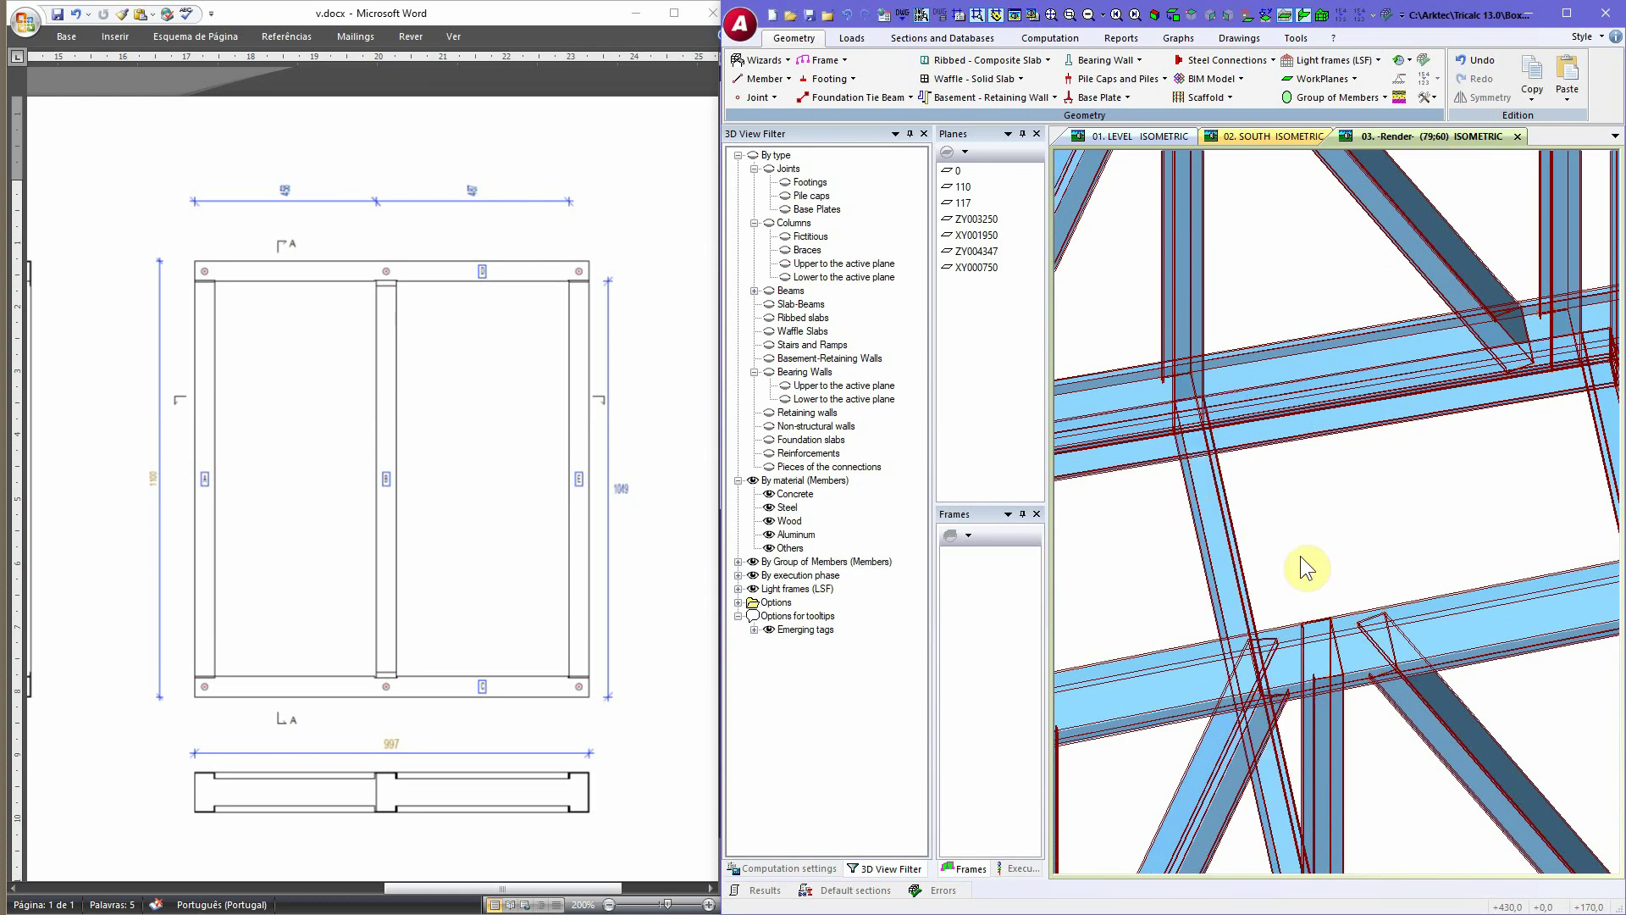
# Step: Define a new rectangular panel in millimetres with its current dimensions and start inserting it in an inclined plane
pyautogui.scroll(-8, 1299, 558)
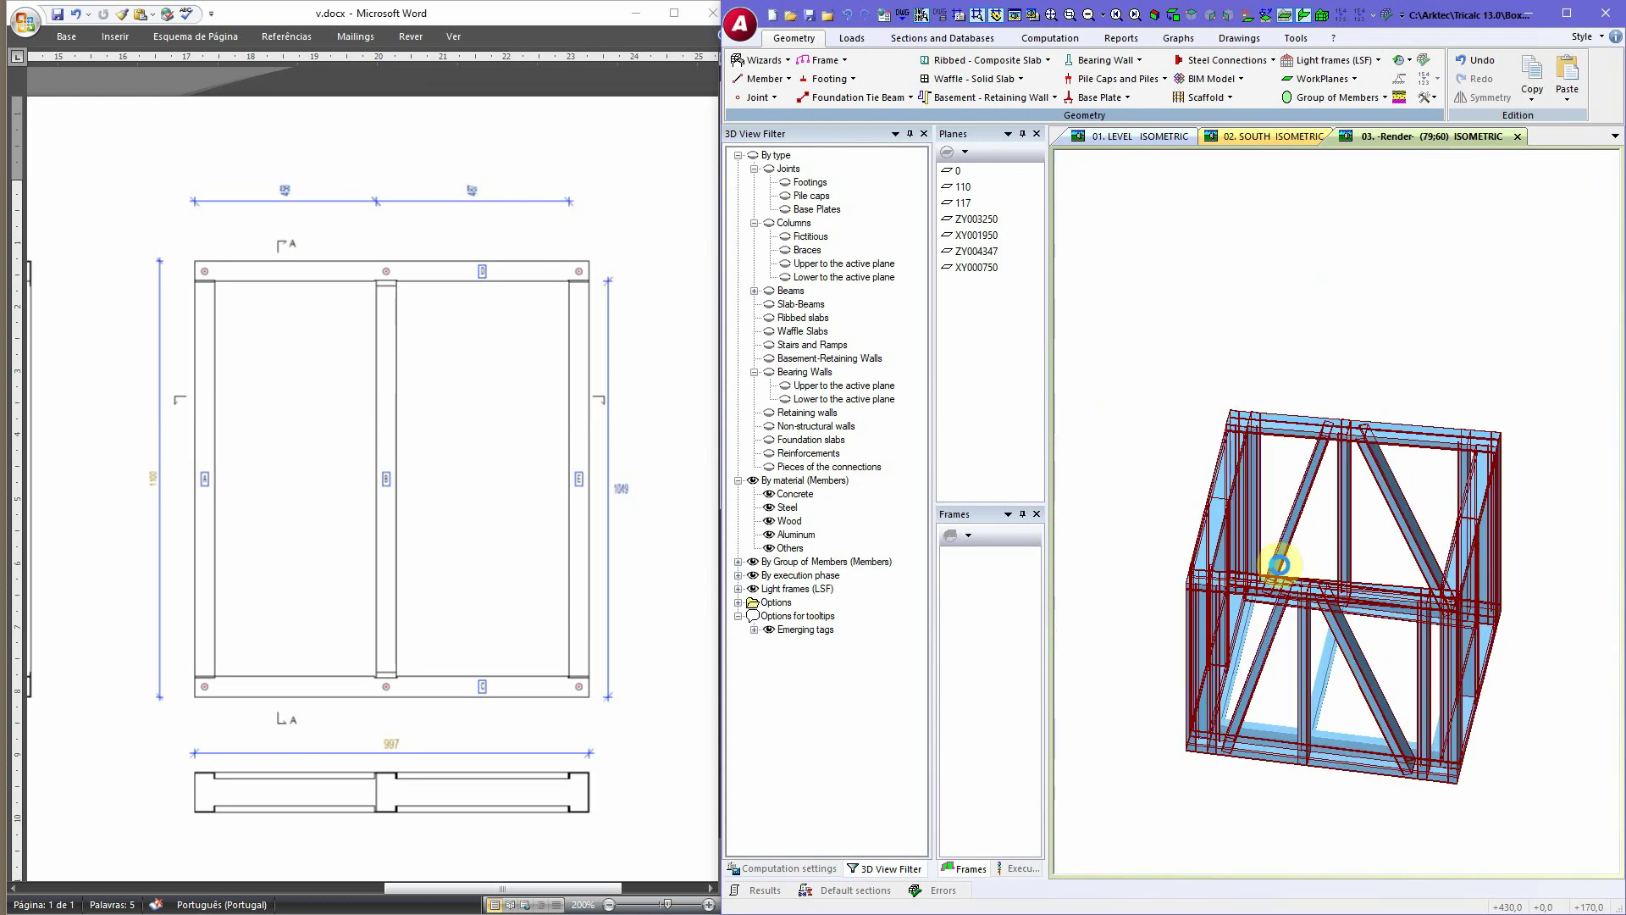
pyautogui.moveTo(1255, 574)
pyautogui.mouseDown(button='middle')
pyautogui.moveTo(1337, 581)
pyautogui.moveTo(1314, 551)
pyautogui.moveTo(1278, 594)
pyautogui.moveTo(1275, 567)
pyautogui.mouseUp(button='middle')
pyautogui.click(1359, 60)
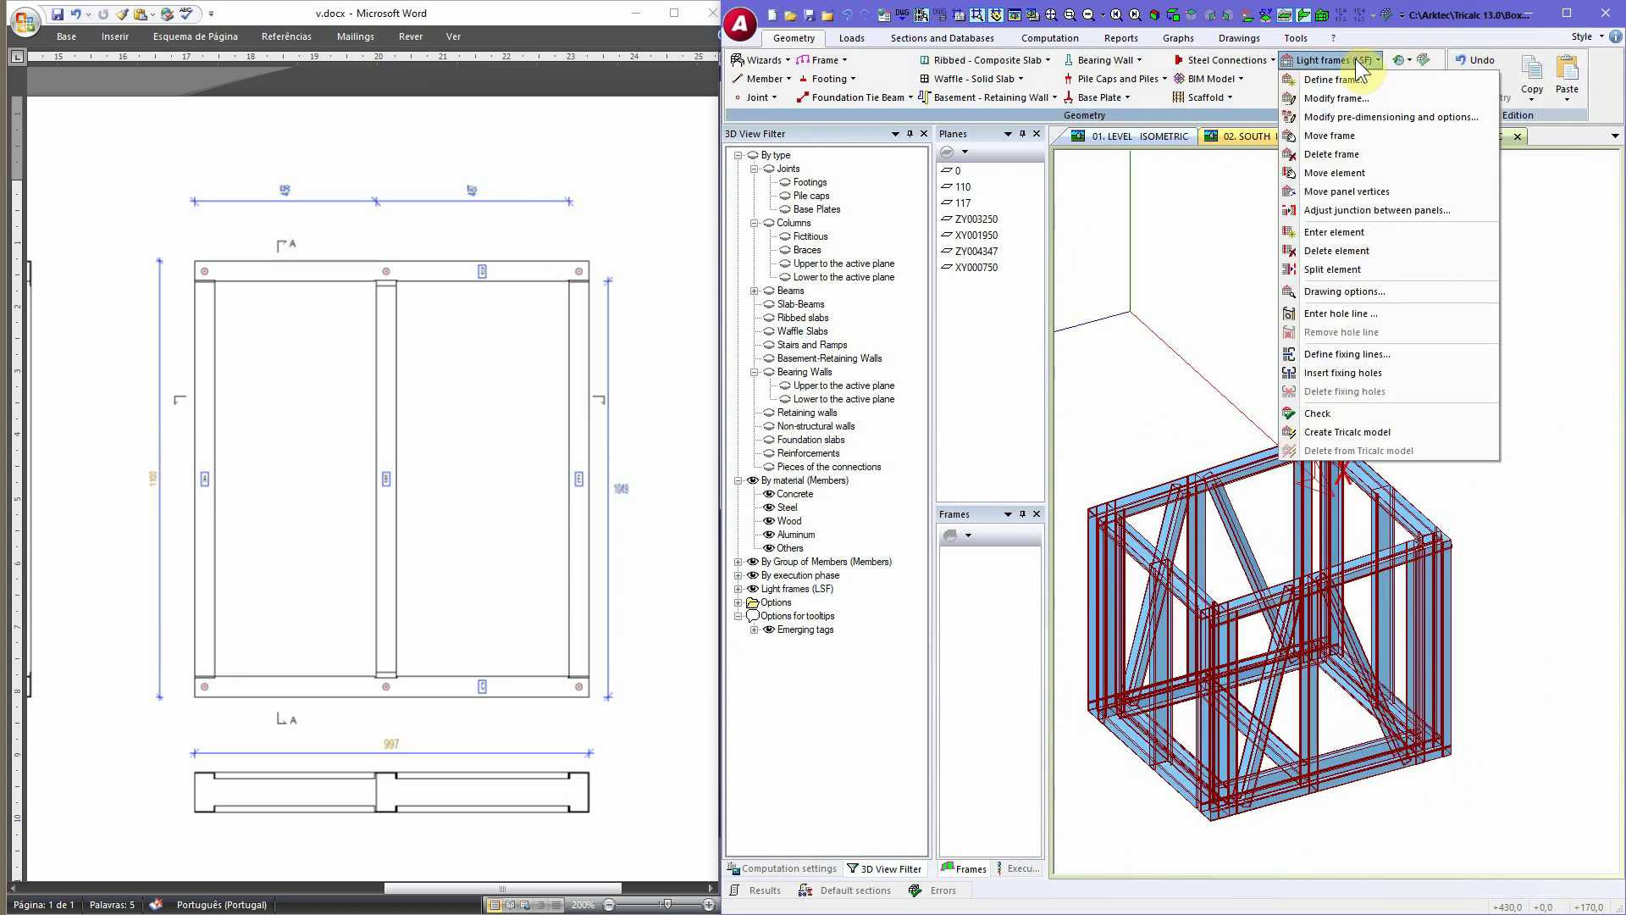
pyautogui.click(1352, 94)
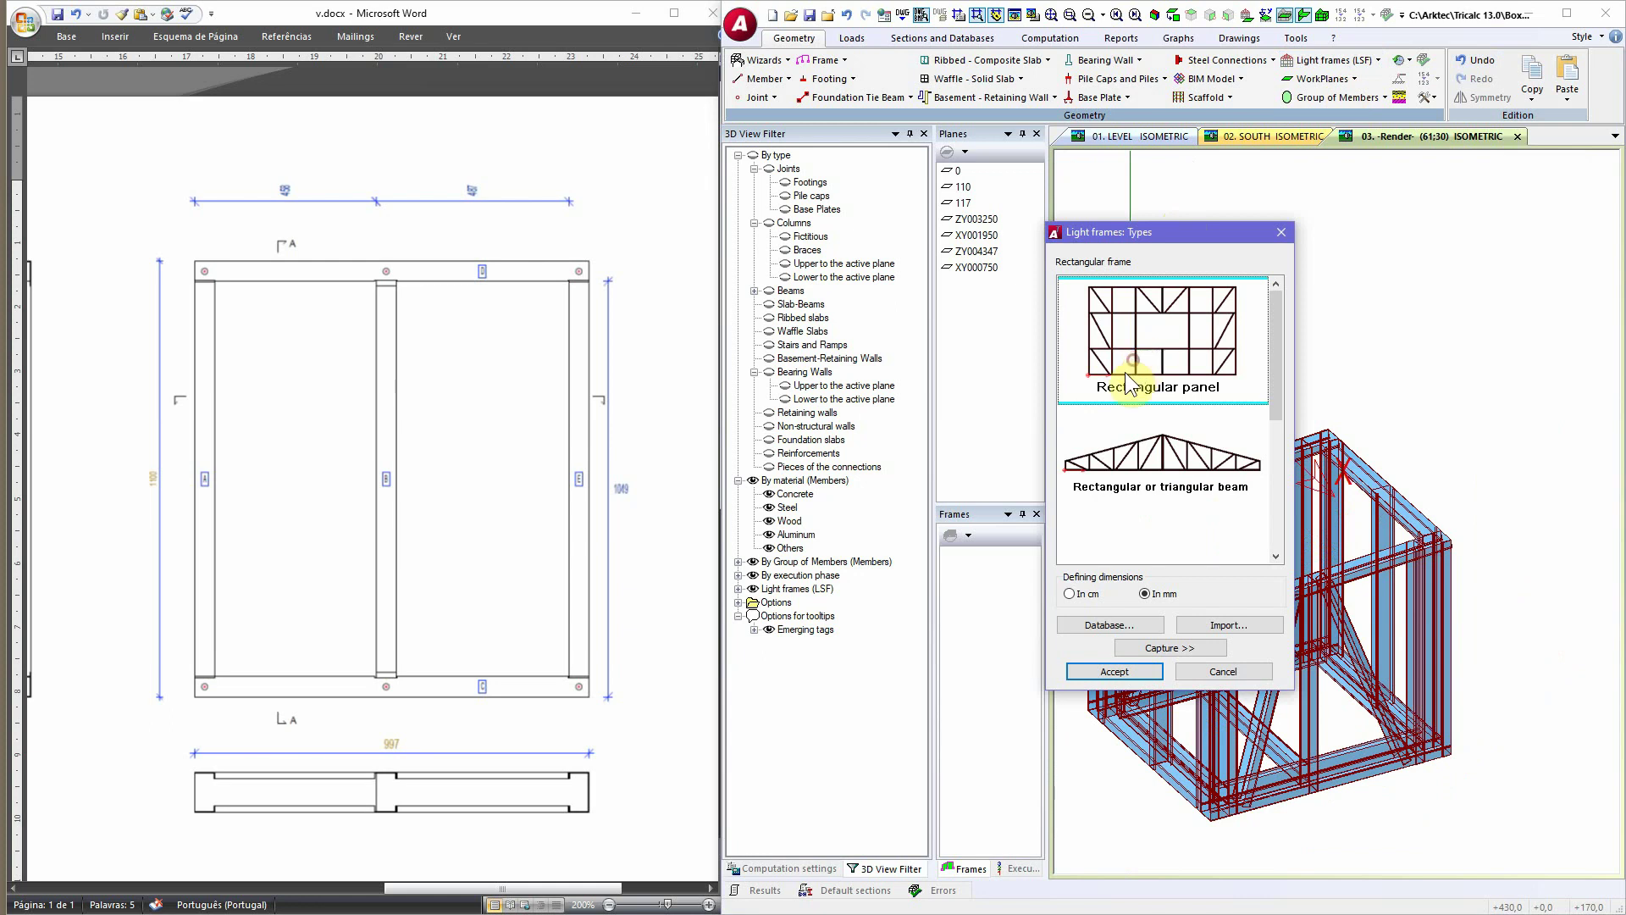
pyautogui.click(1129, 669)
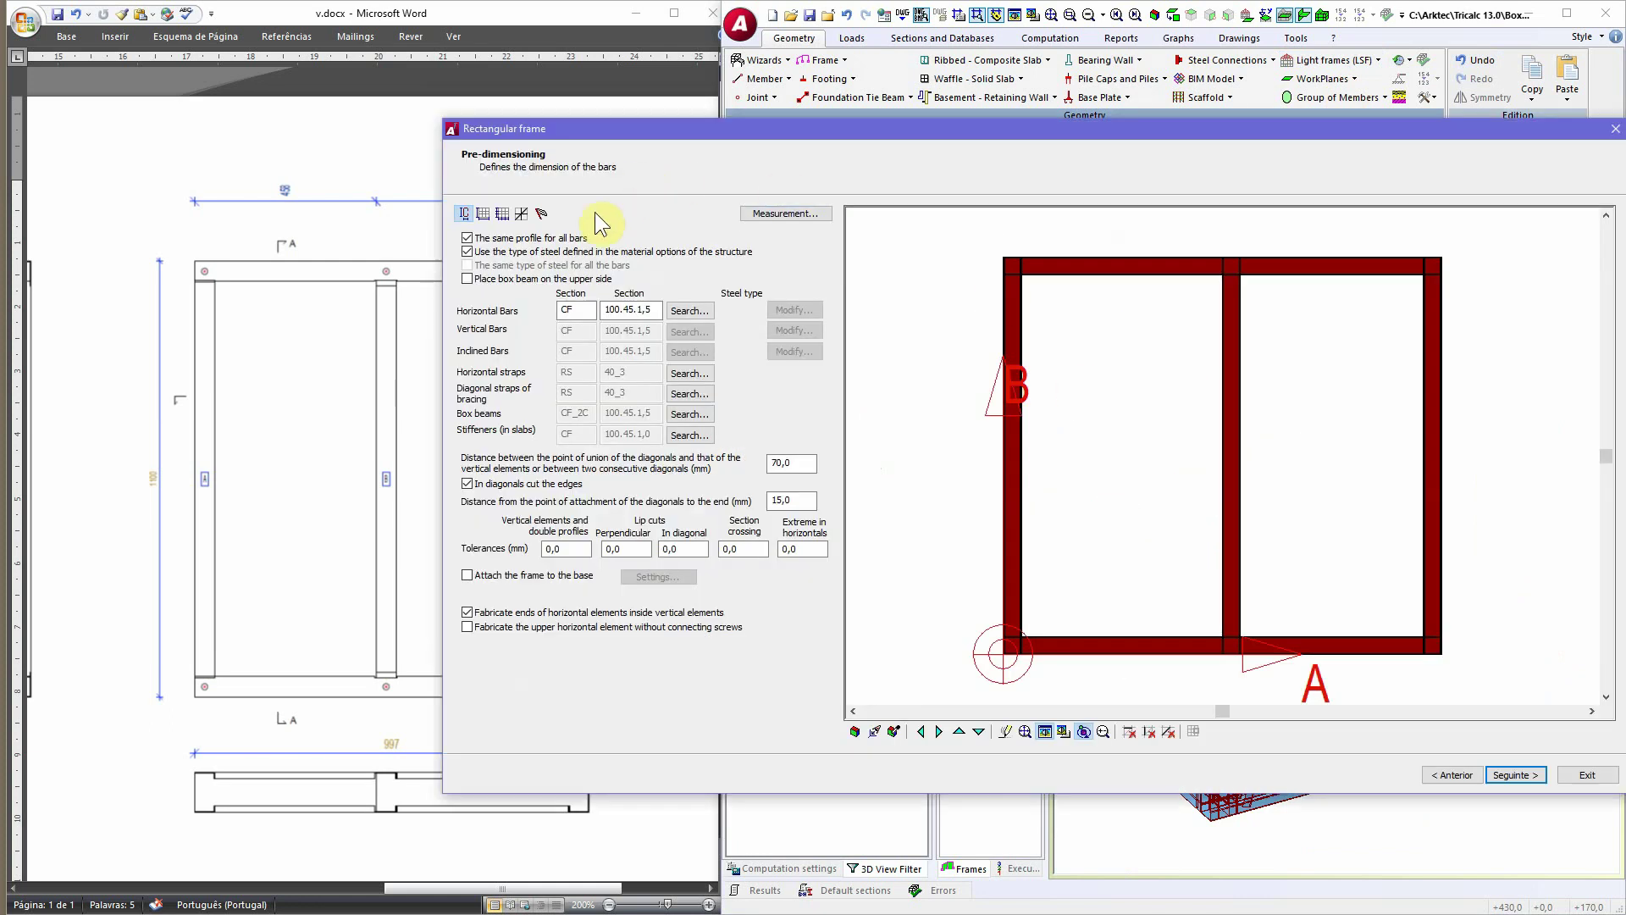
pyautogui.click(543, 214)
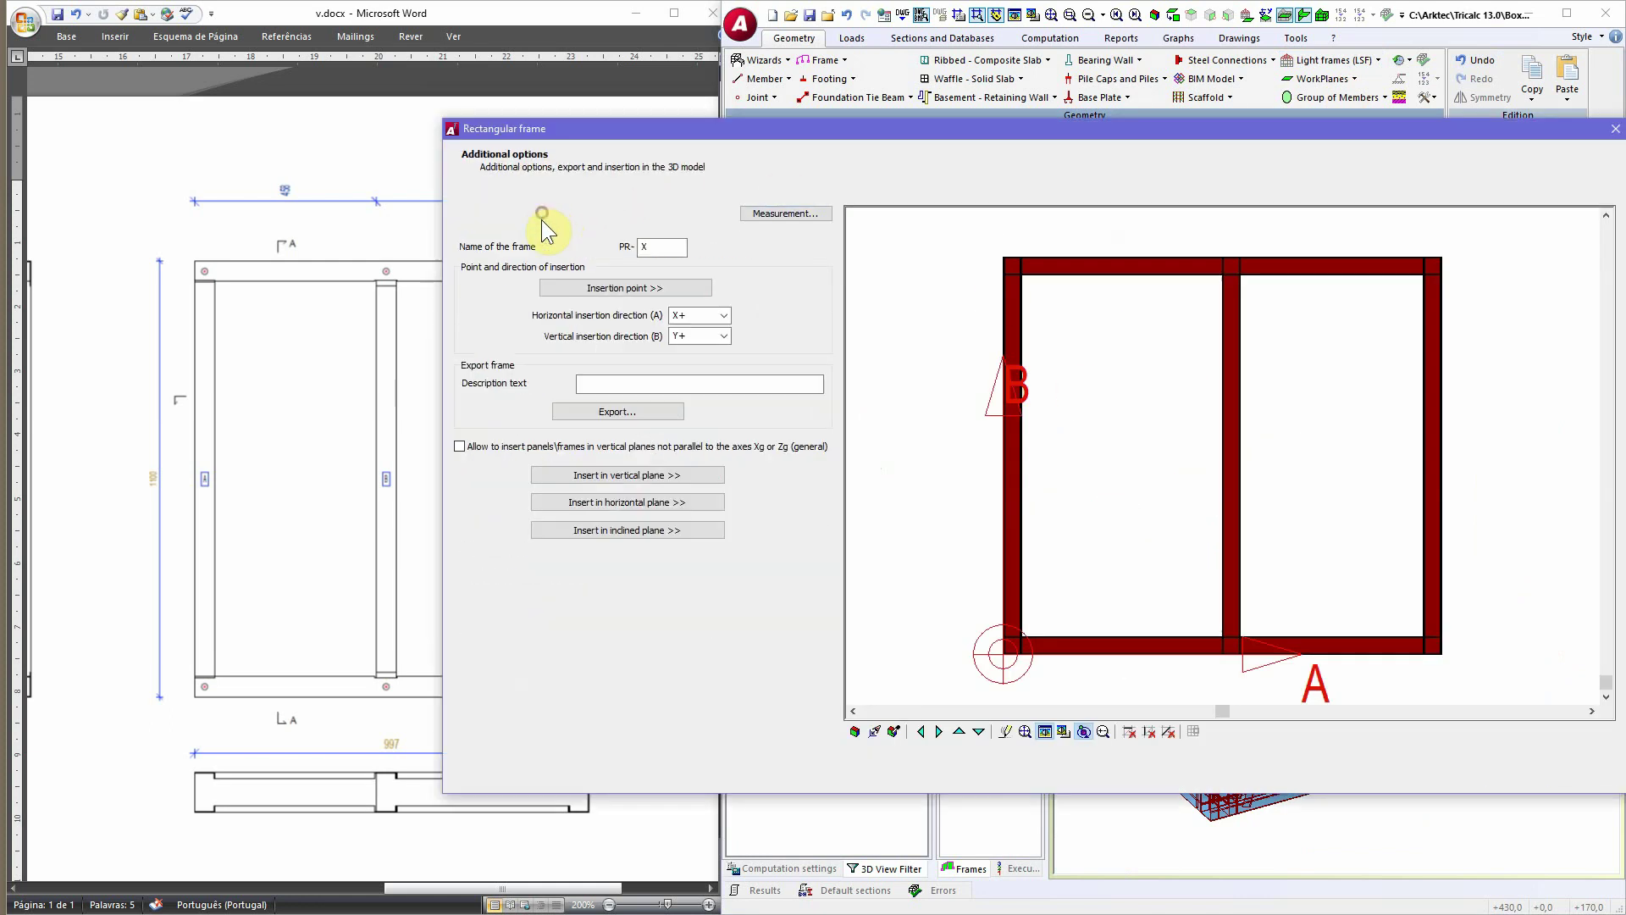
pyautogui.click(637, 532)
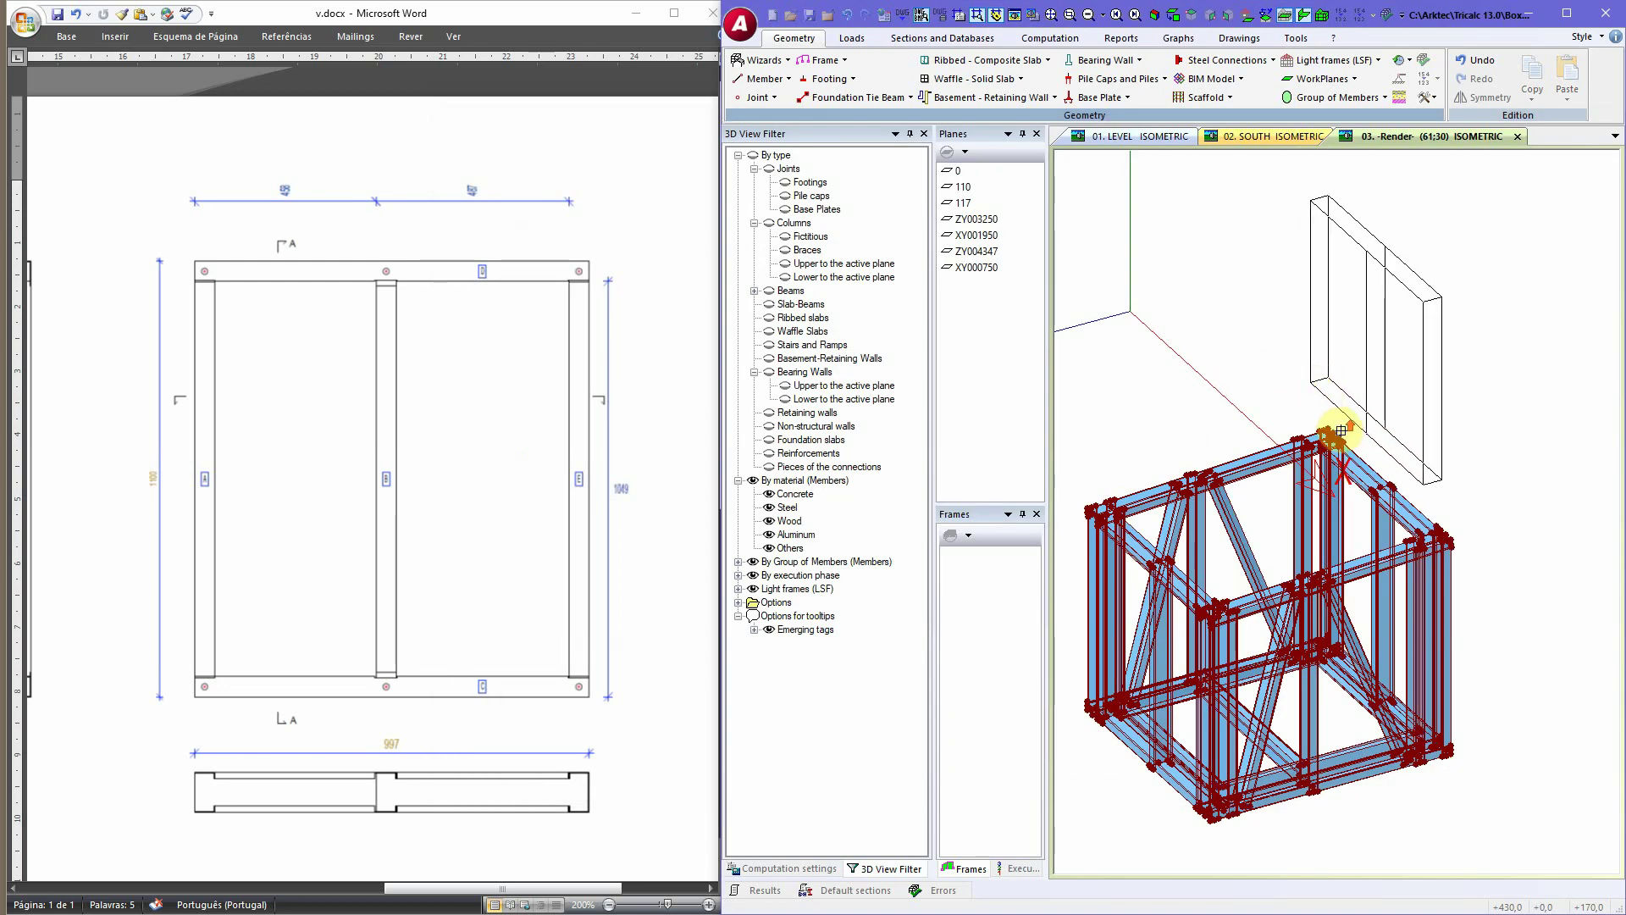
# Step: Place the inclined frame's insertion point at the outer top corner where the rectangular panel meets the side panel
pyautogui.scroll(3, 1342, 430)
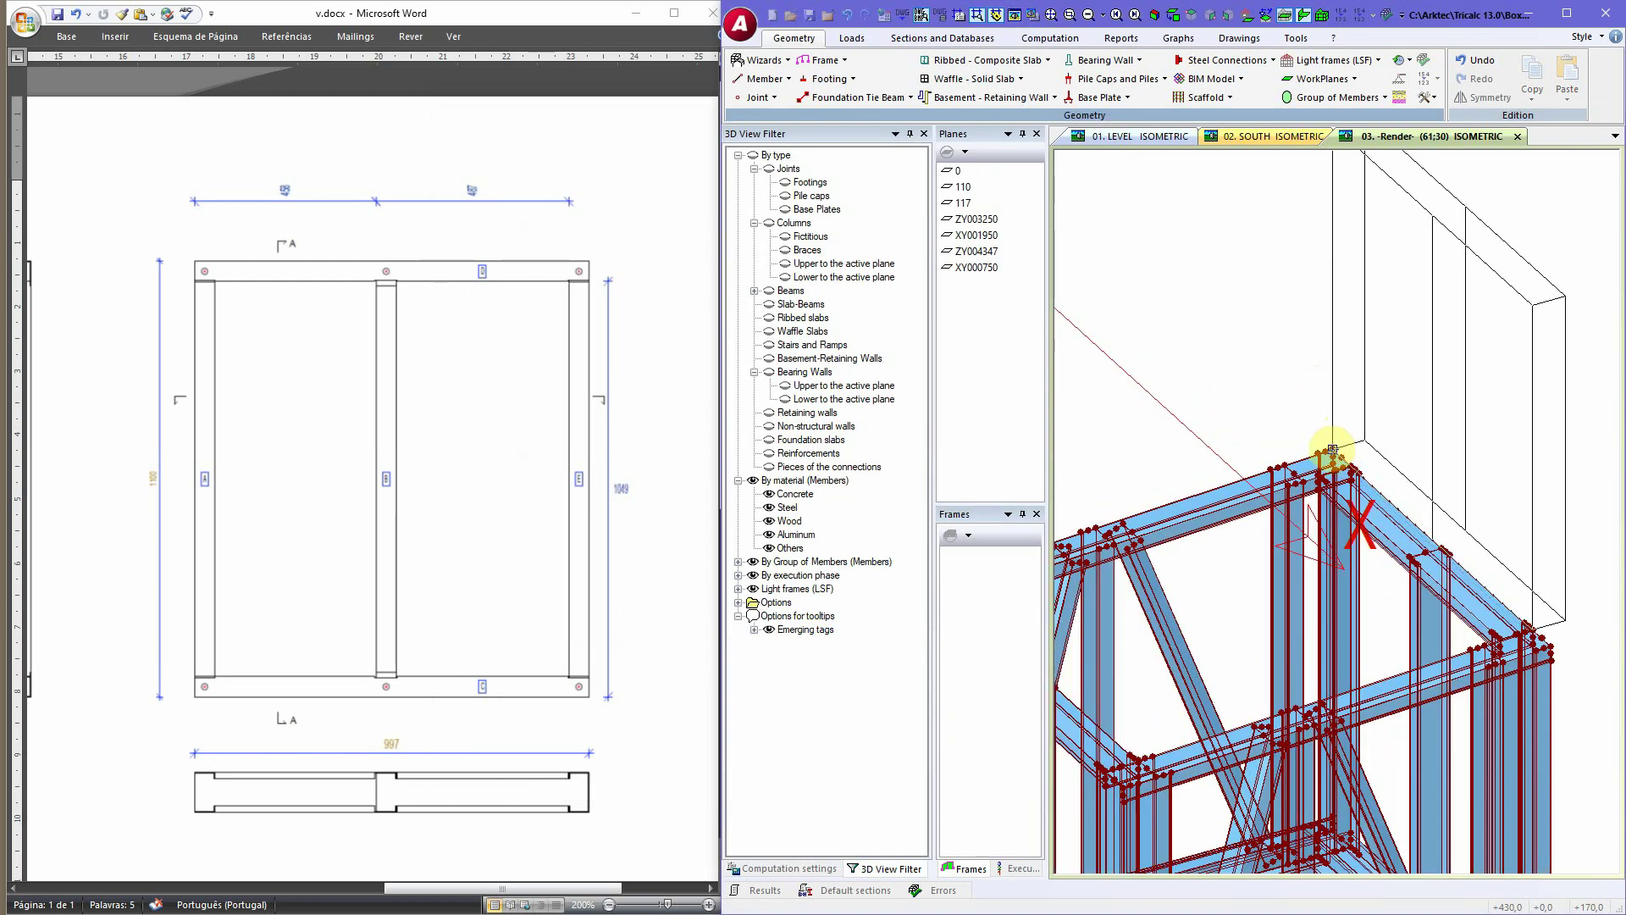
pyautogui.click(1333, 447)
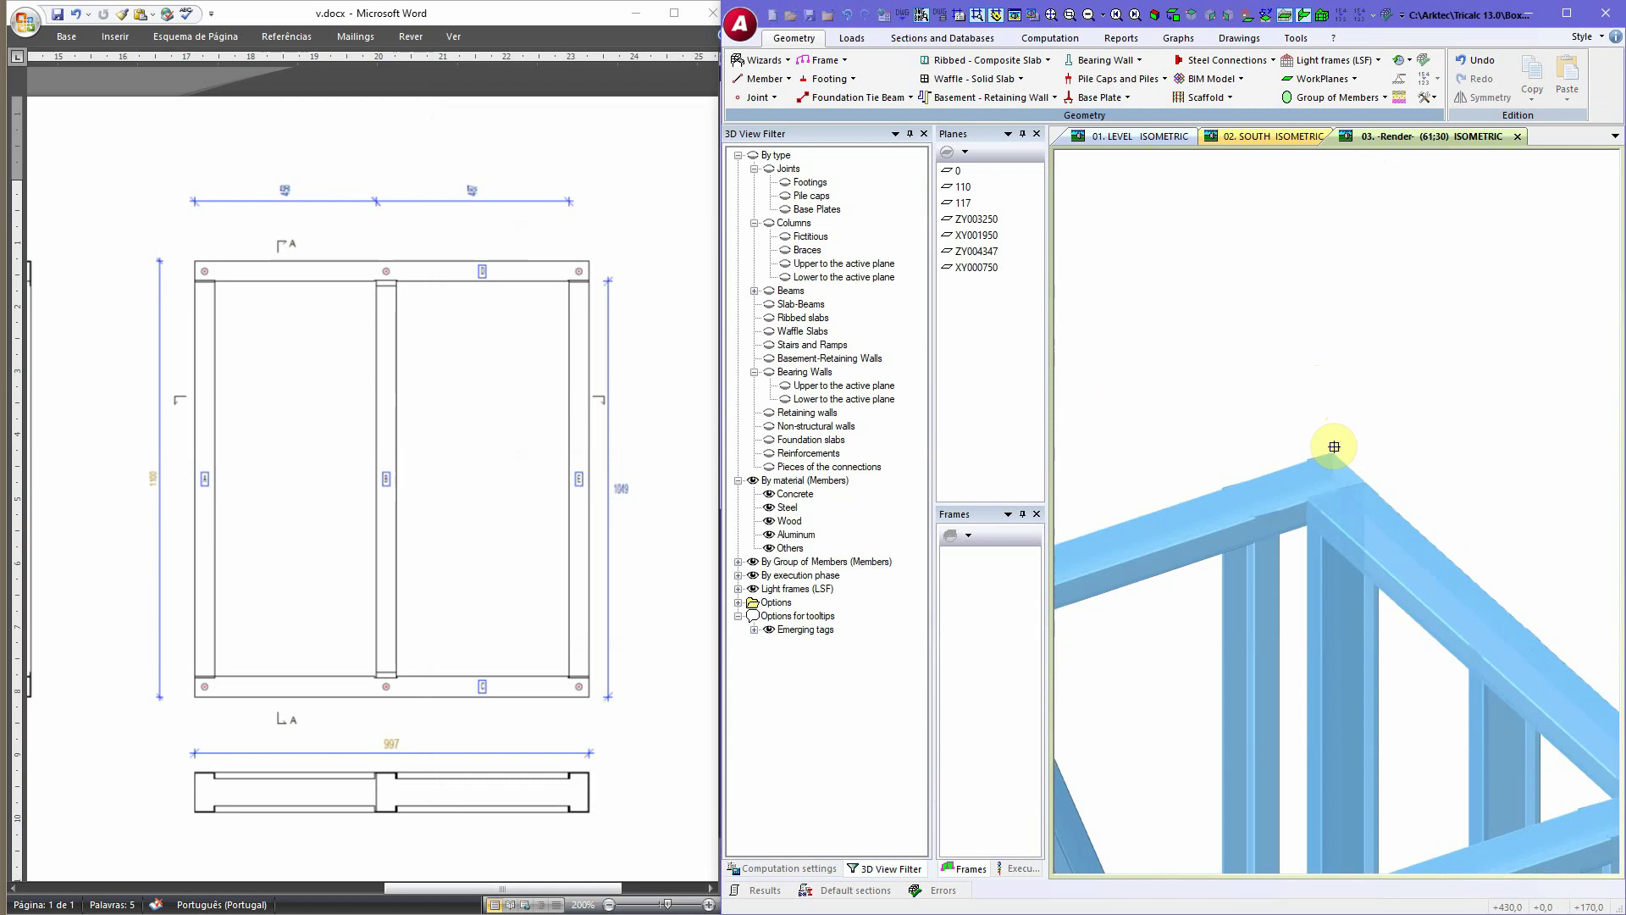
pyautogui.scroll(7, 1334, 446)
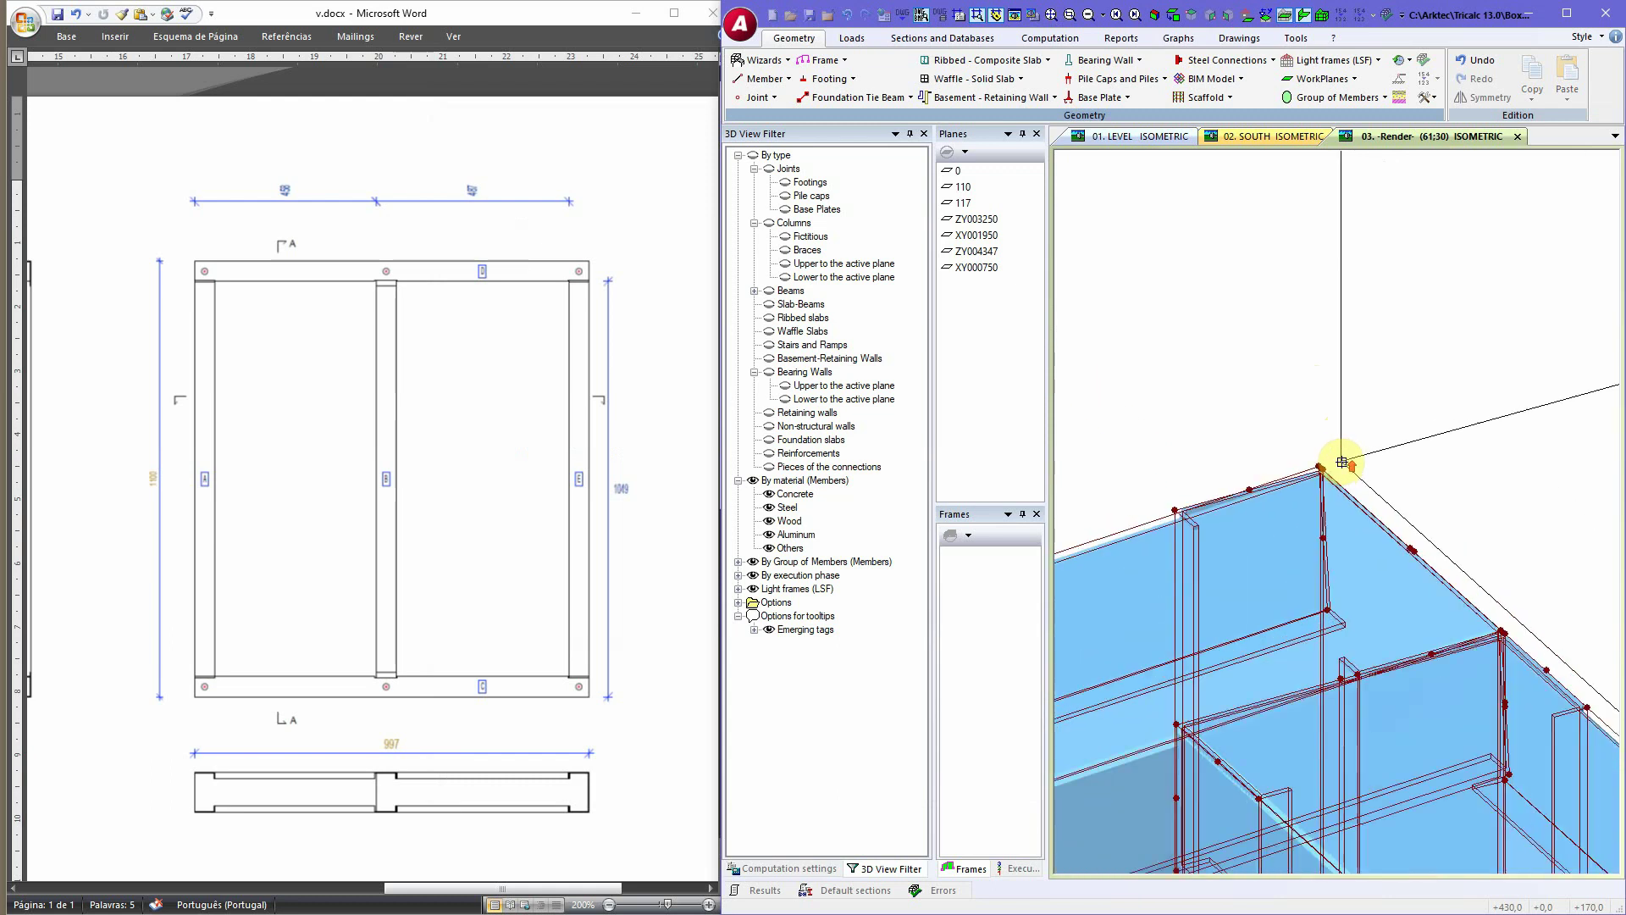
pyautogui.scroll(2, 1341, 462)
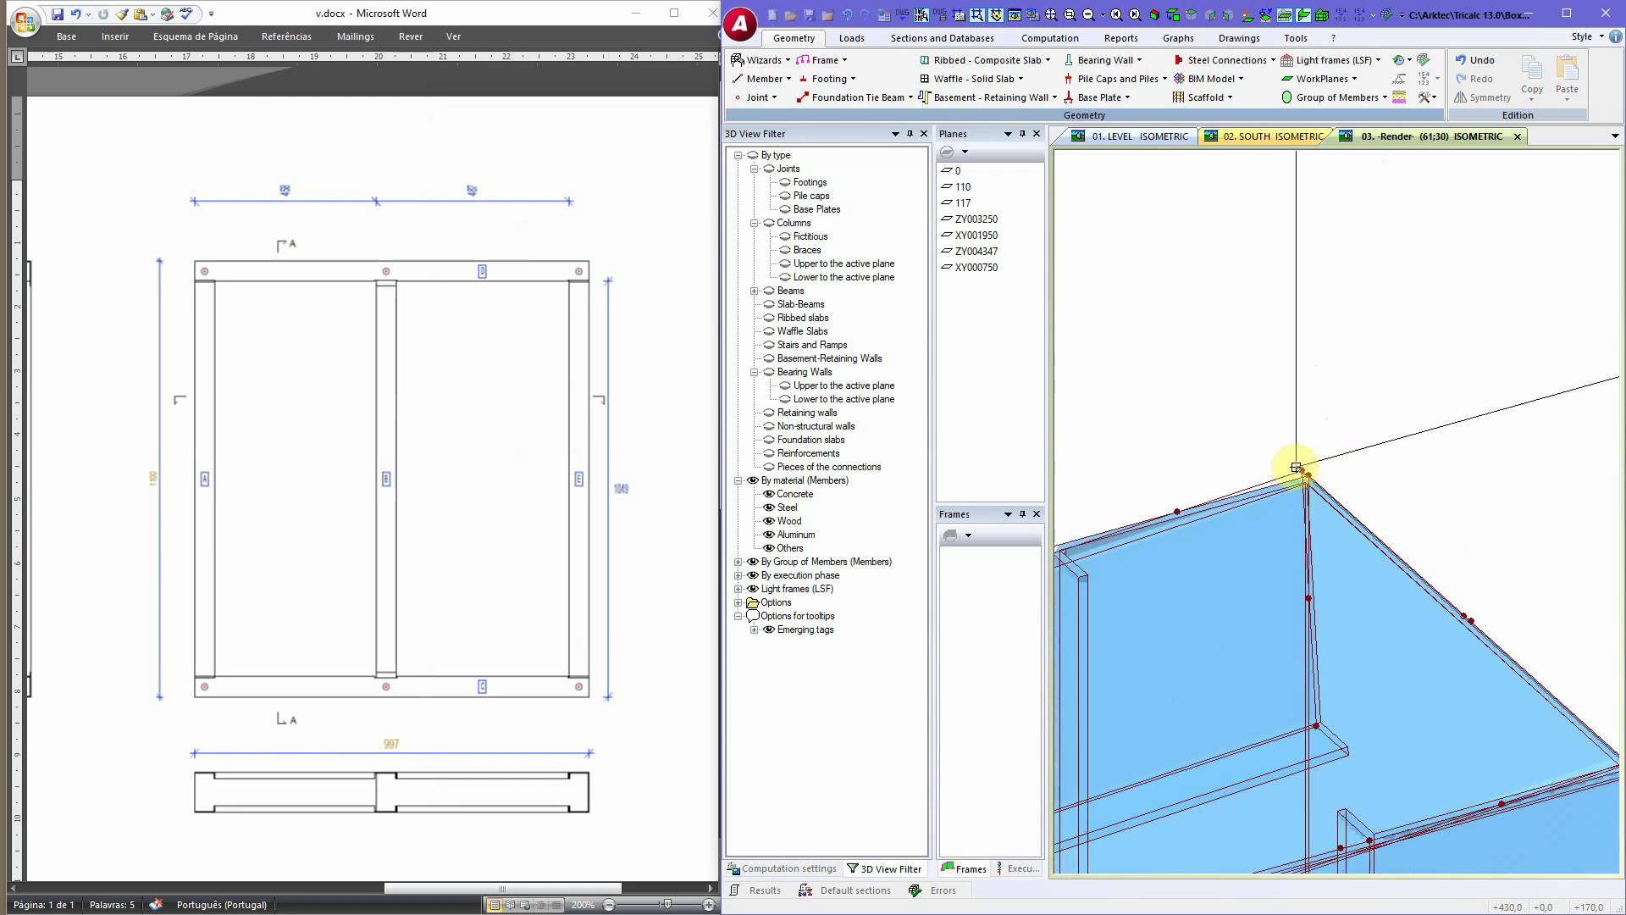
pyautogui.click(1299, 469)
pyautogui.scroll(-5, 1326, 464)
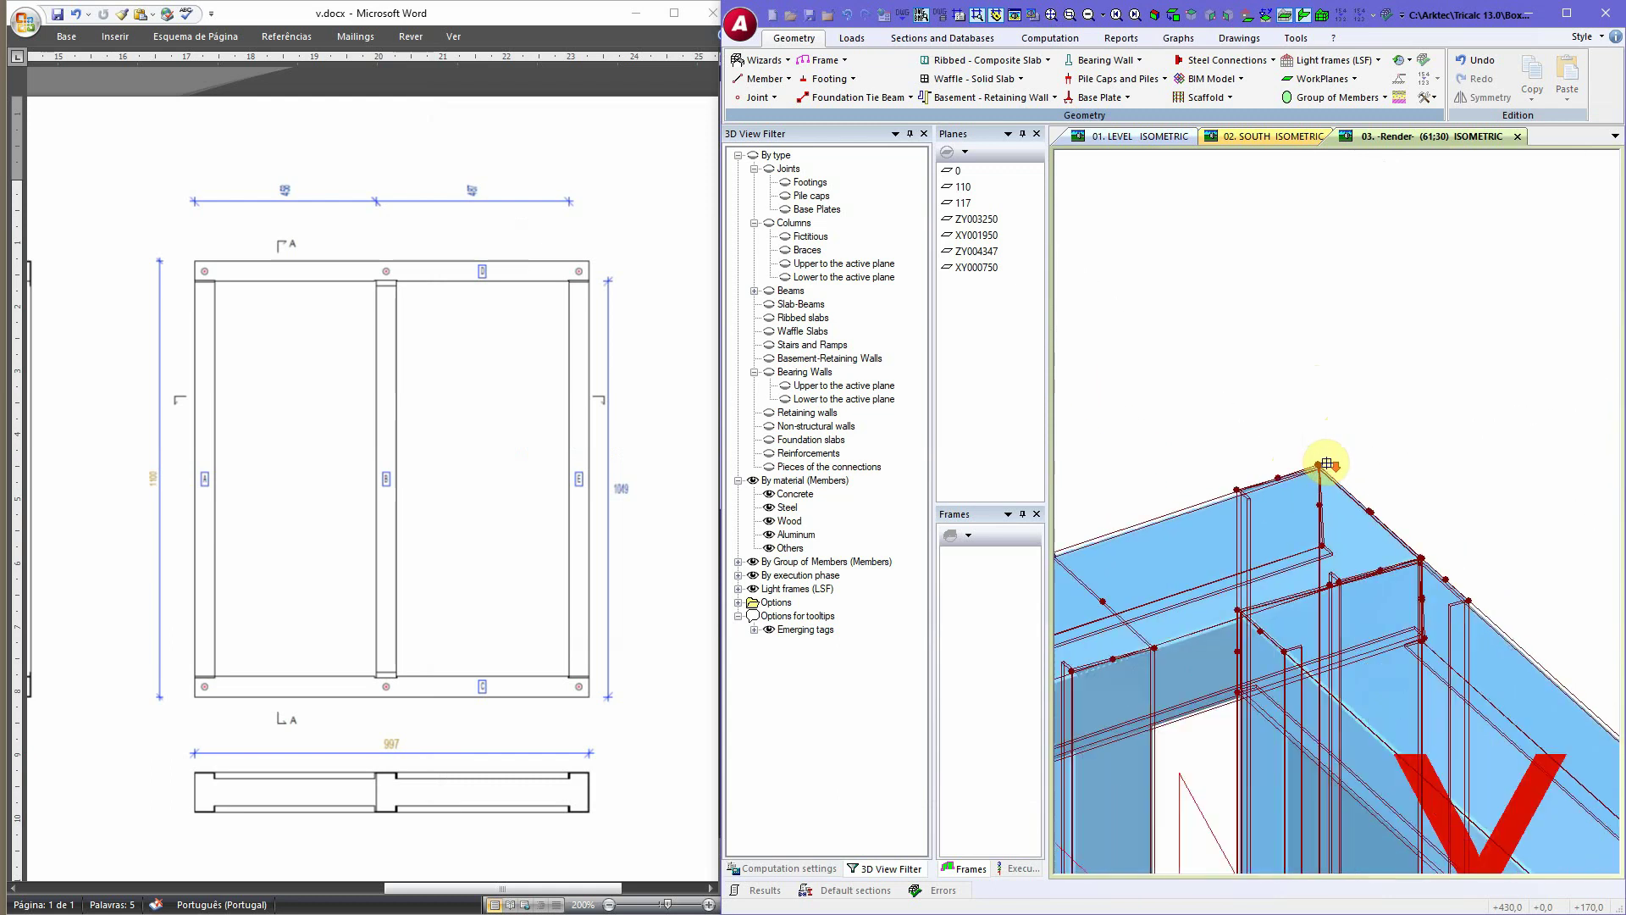
pyautogui.scroll(-4, 1432, 544)
# Step: Set the second point of the inclined plane at the other outer top corner of the same rectangular panel
pyautogui.moveTo(1393, 513); pyautogui.dragTo(1154, 348, button='middle')
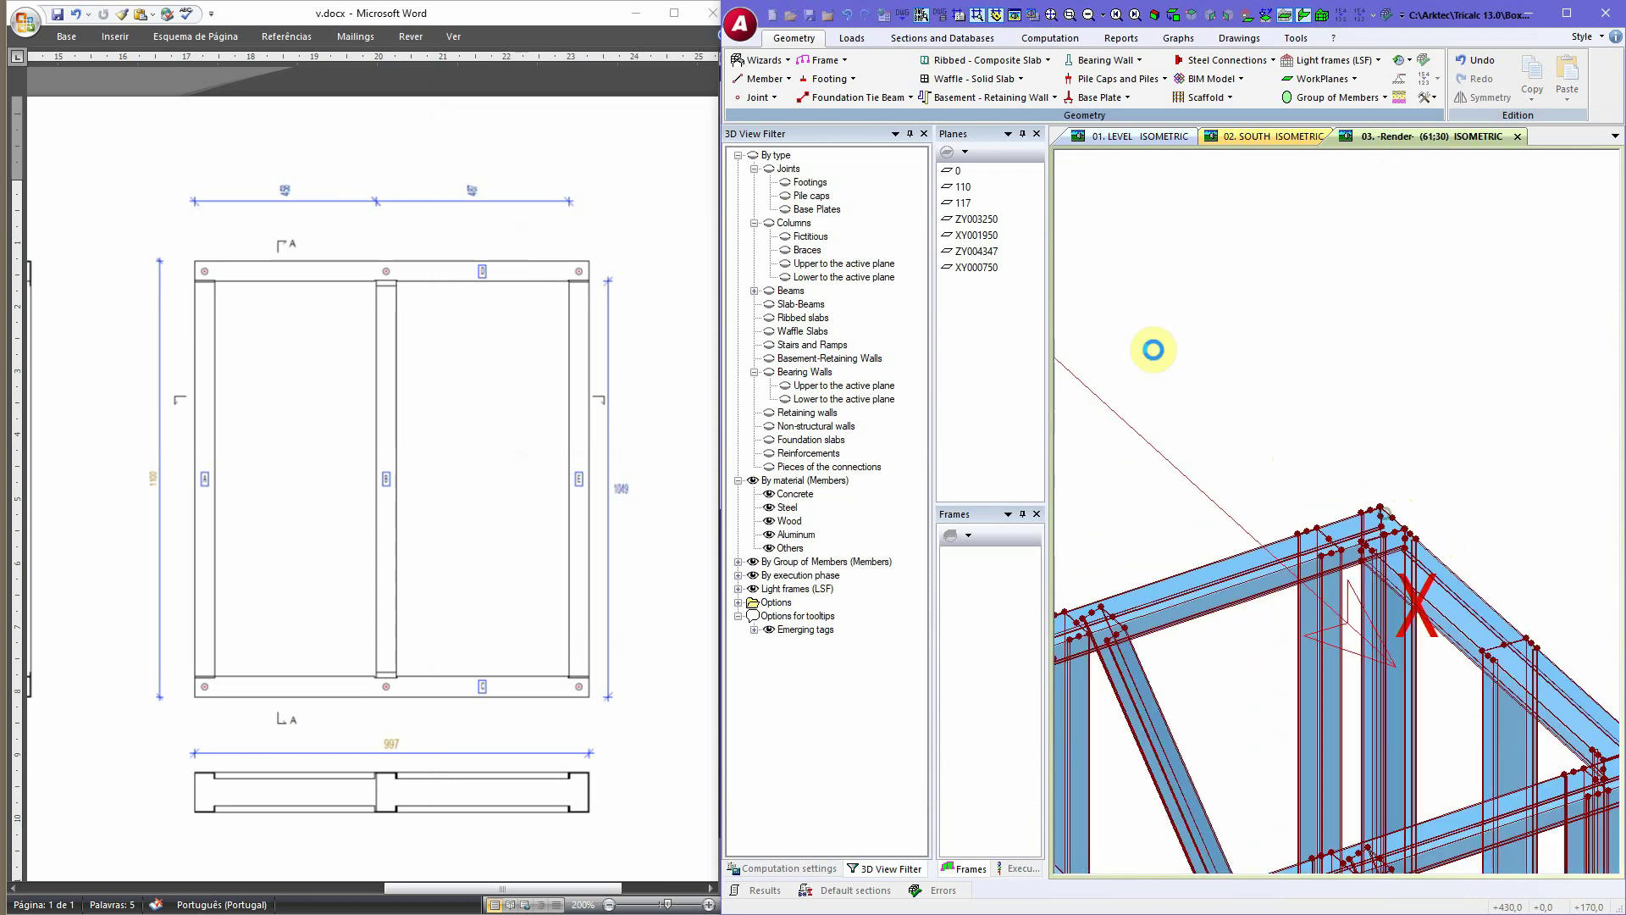
pyautogui.scroll(4, 1382, 557)
pyautogui.scroll(5, 1404, 578)
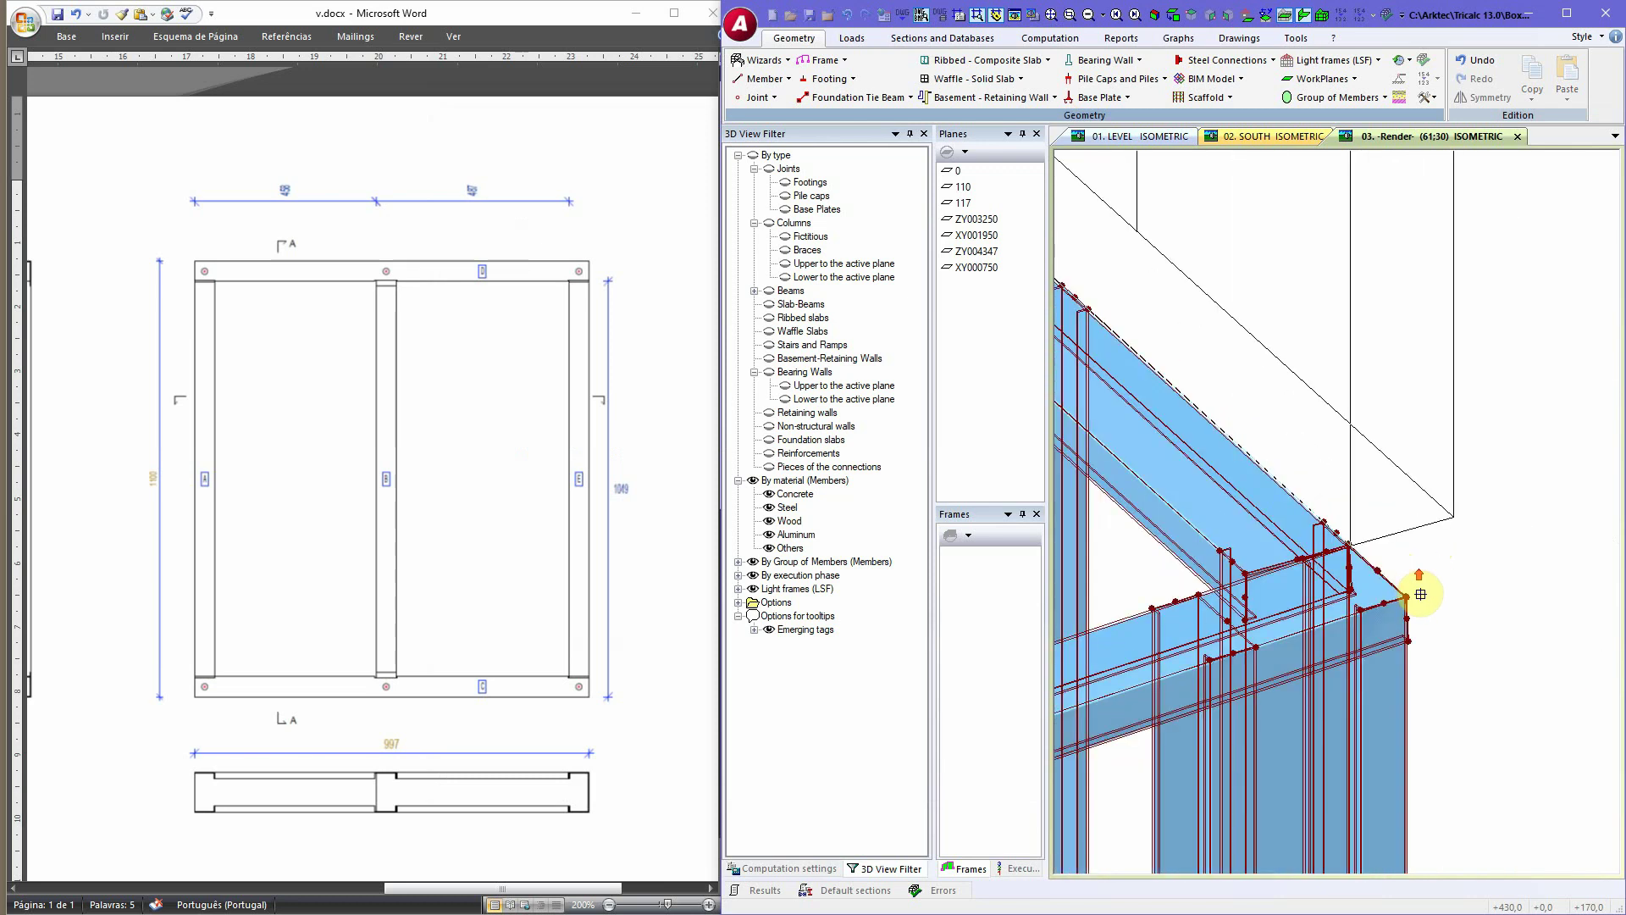
pyautogui.scroll(2, 1396, 607)
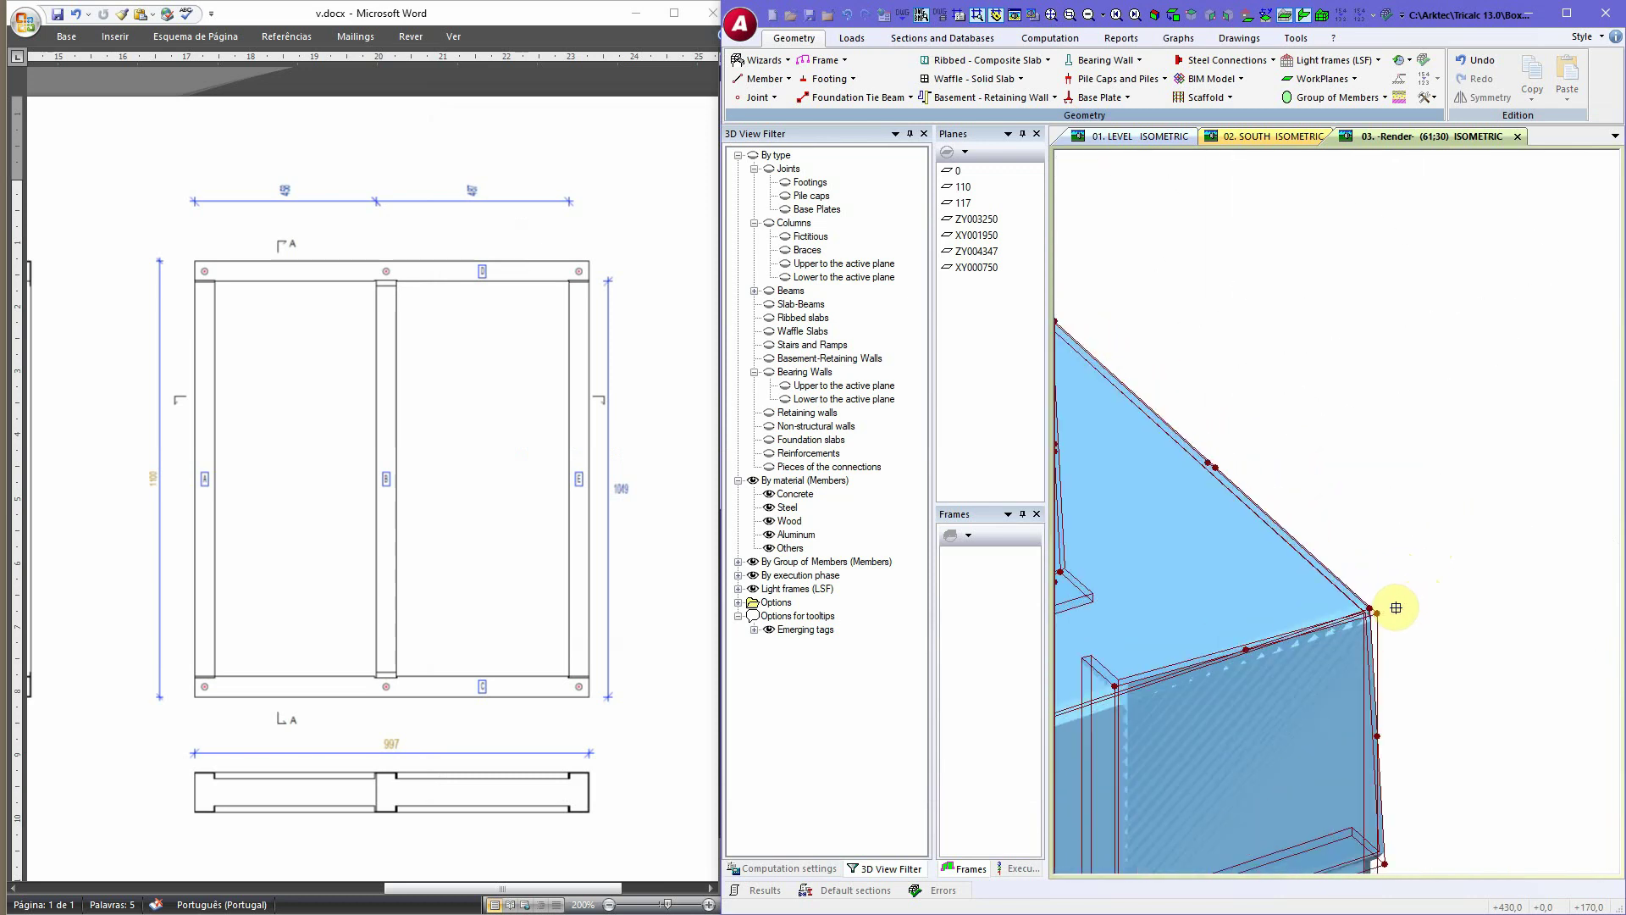
pyautogui.scroll(2, 1369, 608)
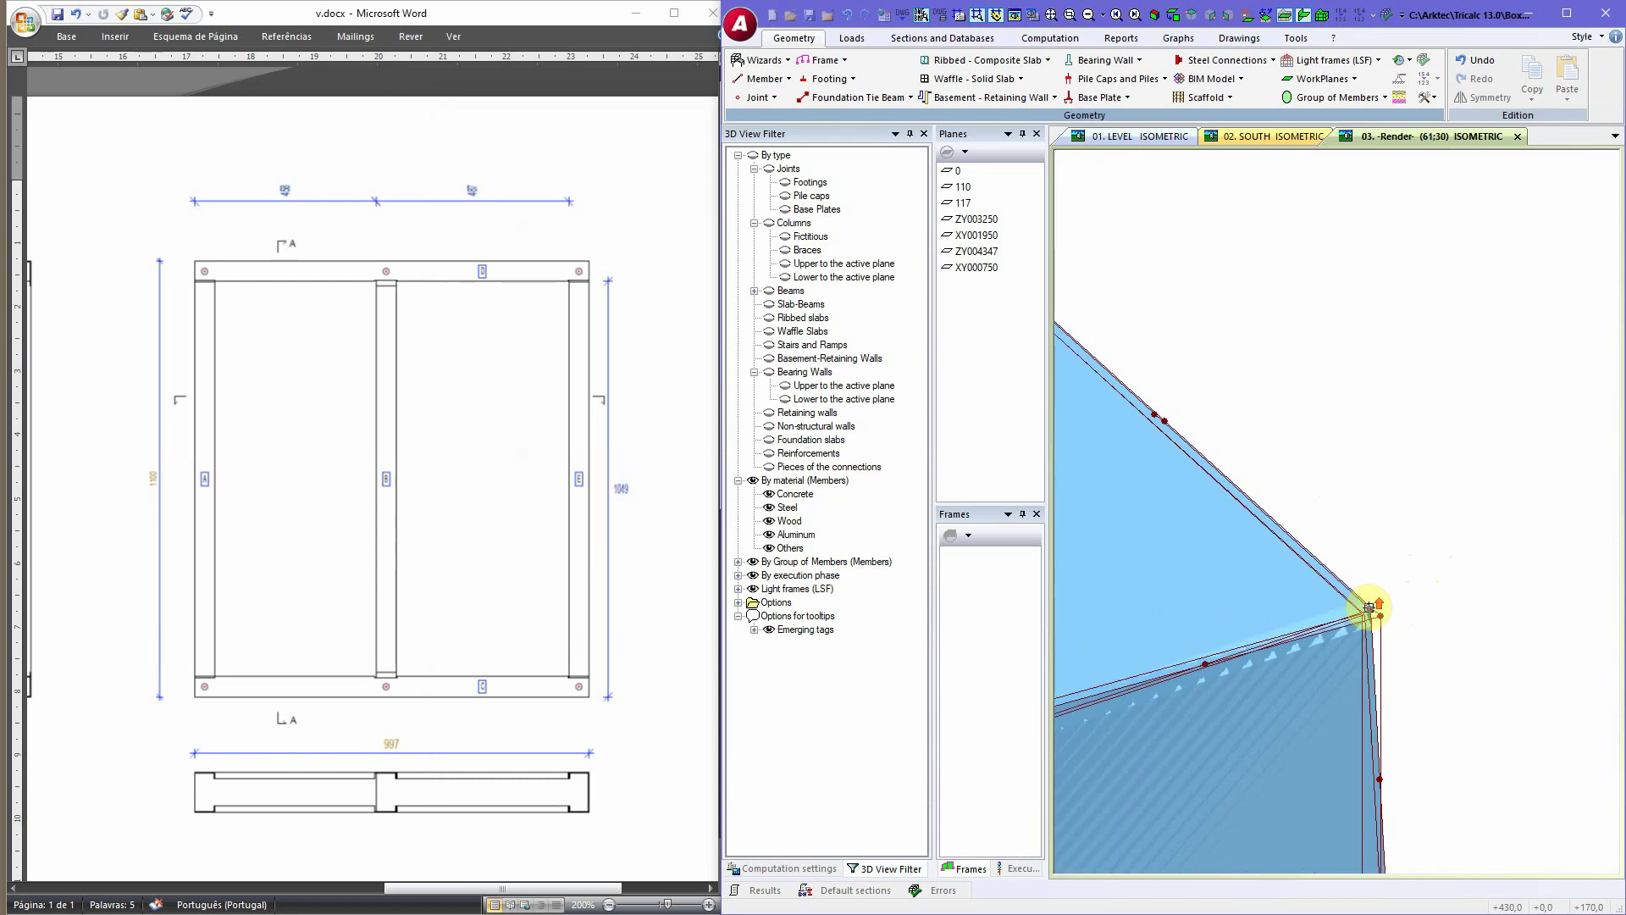
pyautogui.scroll(-4, 1228, 562)
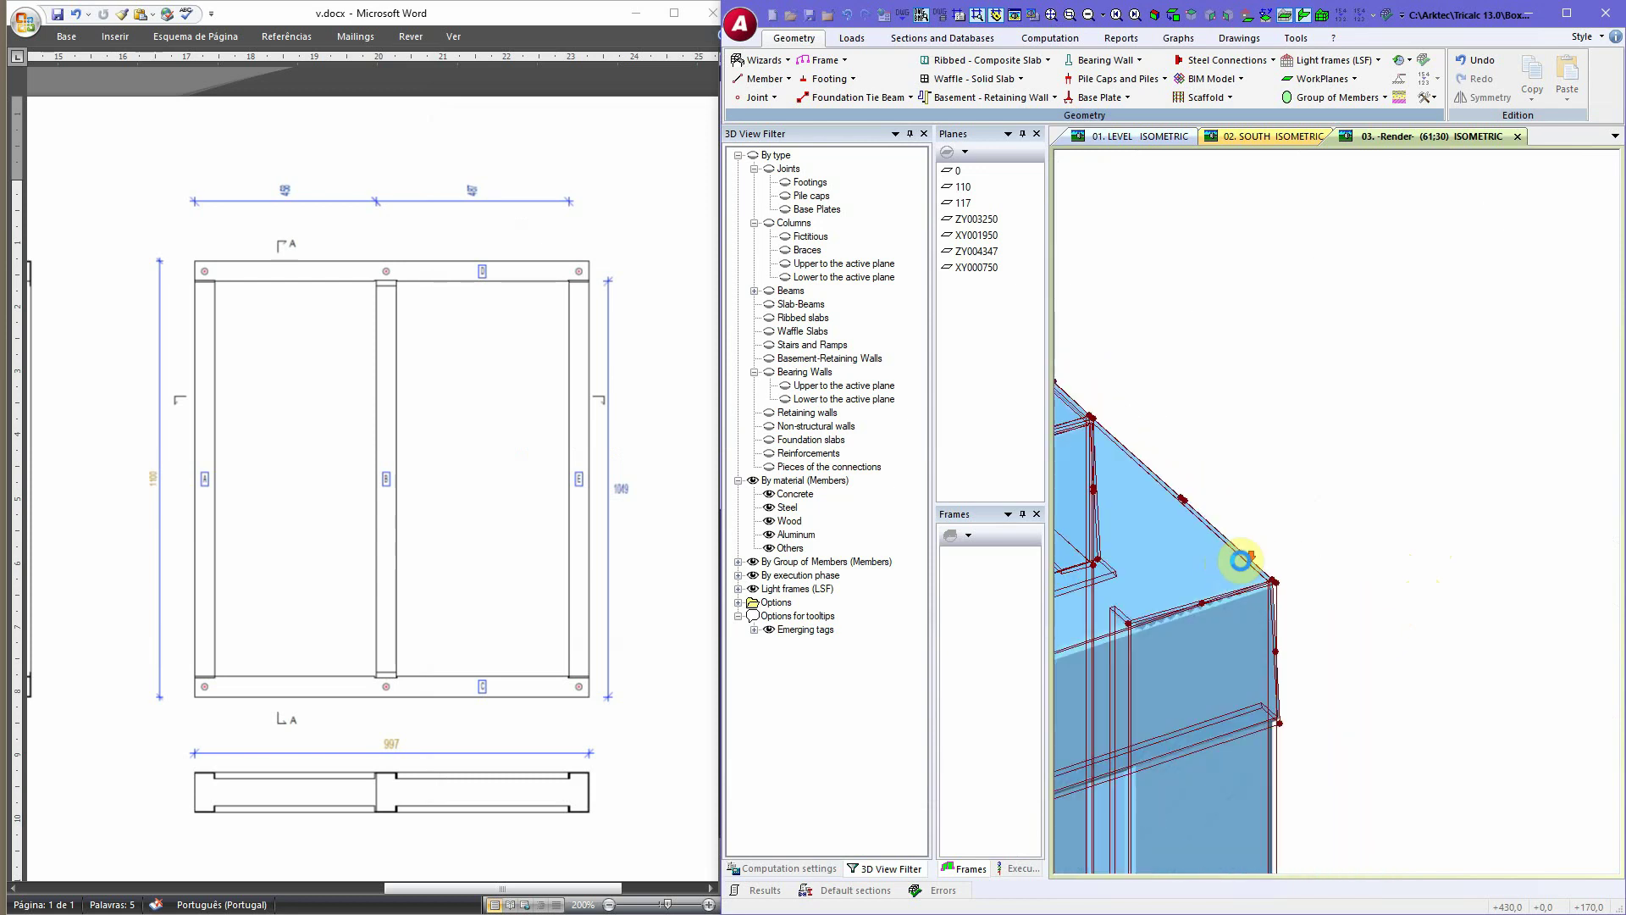
pyautogui.scroll(-5, 1248, 551)
# Step: Set the third plane point at the outer top corner of the opposite rectangular panel to insert the inclined frame, and exit the frame definition
pyautogui.moveTo(1256, 513); pyautogui.dragTo(1469, 510, button='middle')
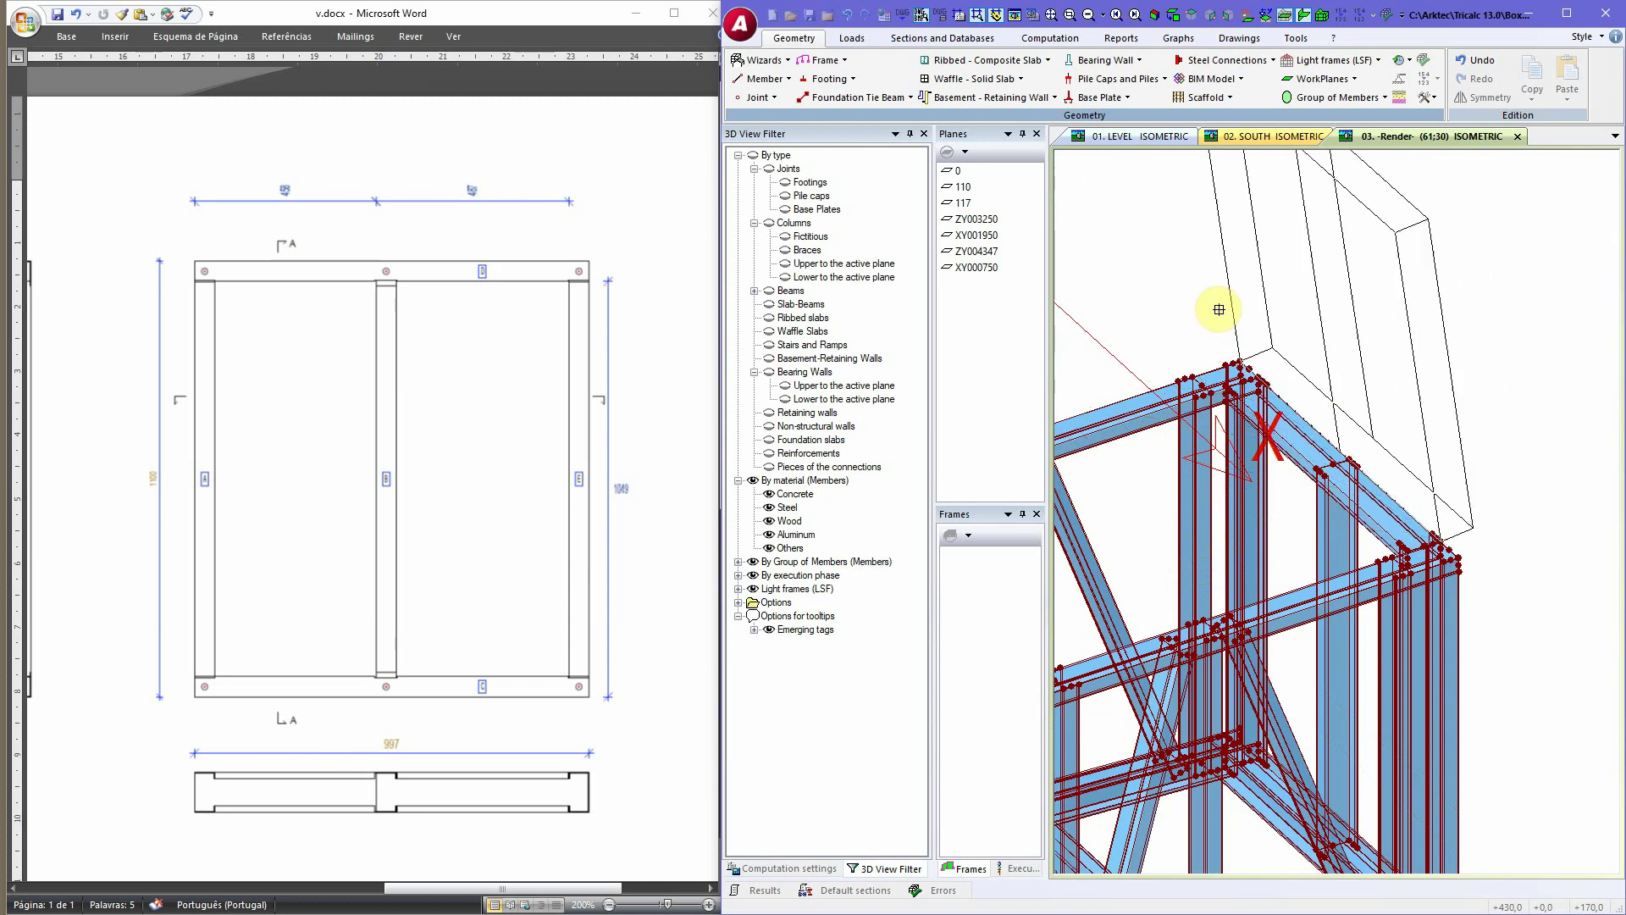
pyautogui.moveTo(1373, 341); pyautogui.dragTo(1502, 342, button='middle')
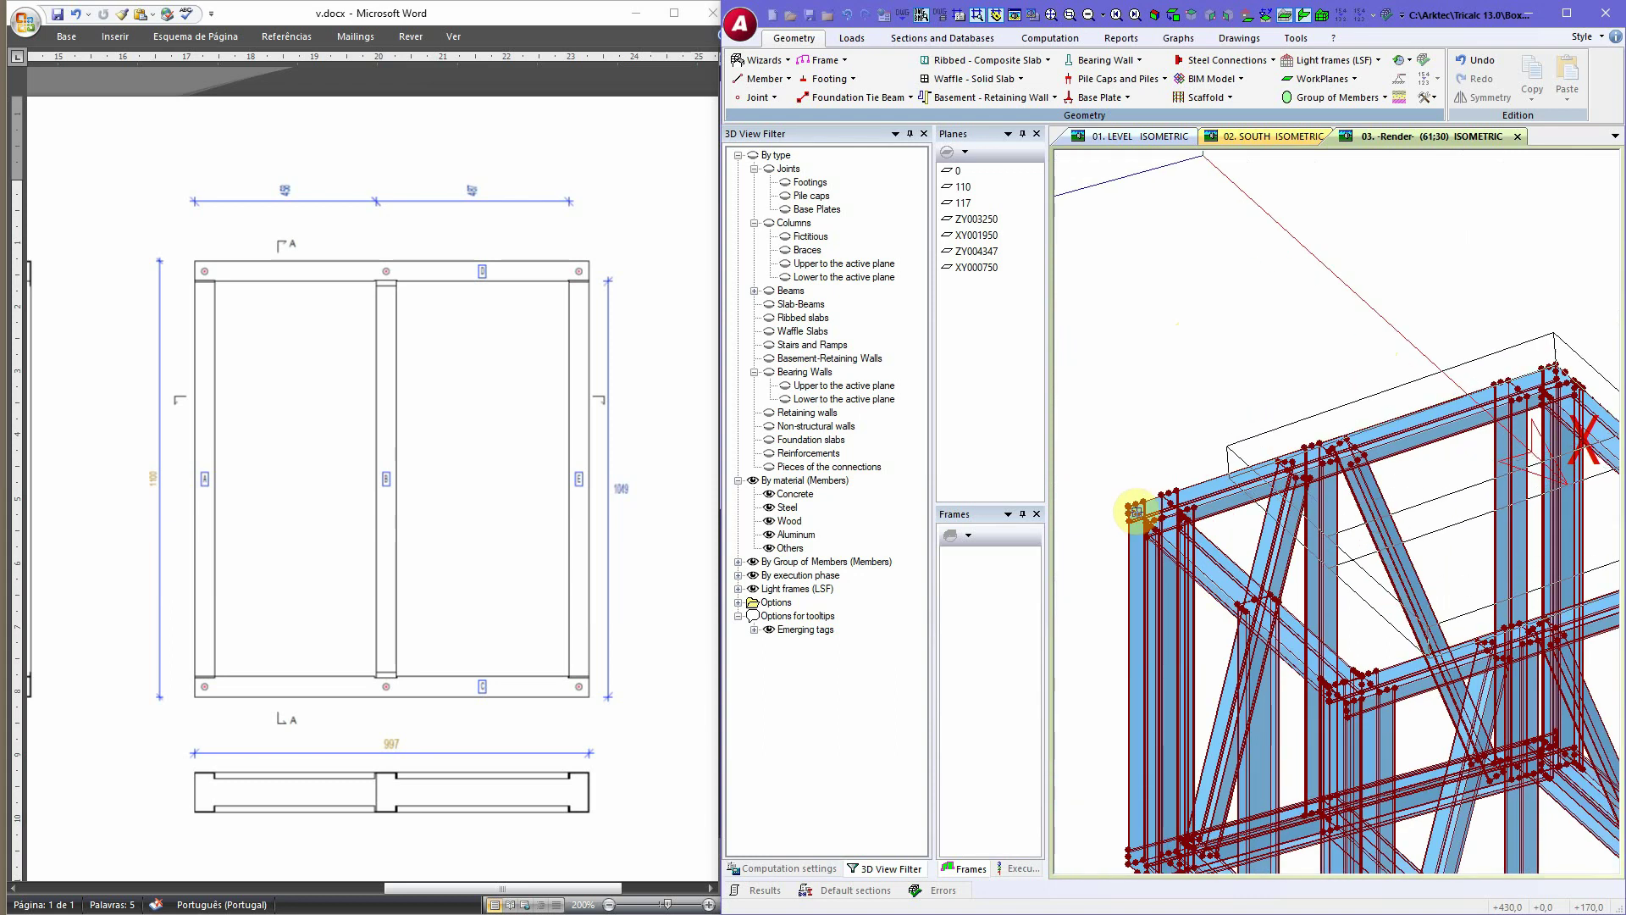
pyautogui.scroll(3, 1135, 505)
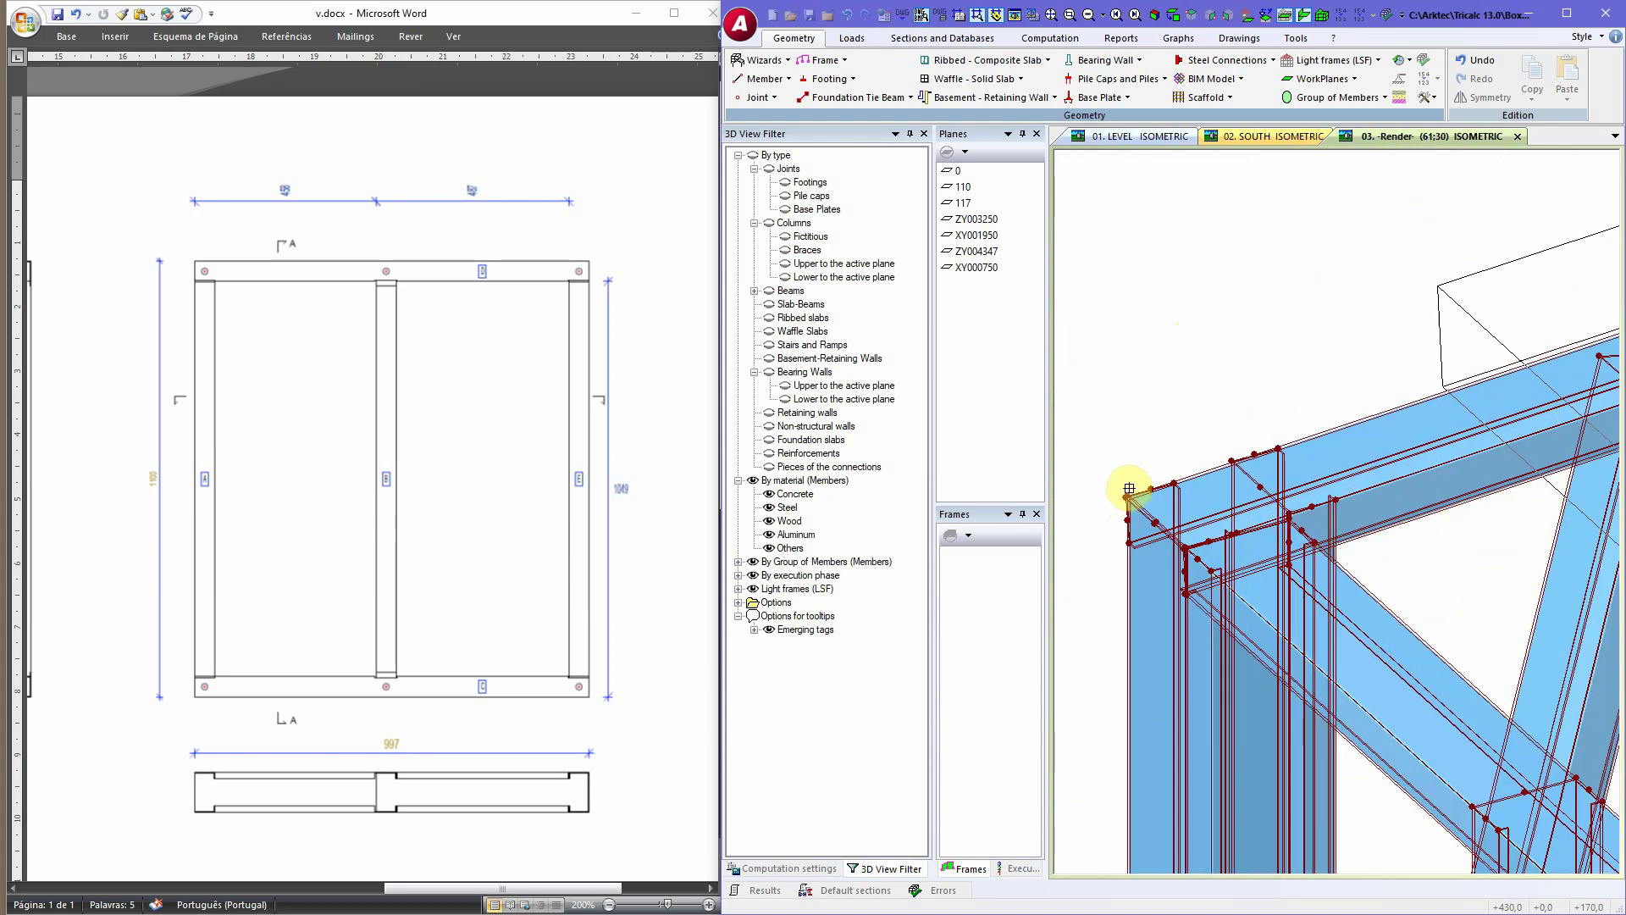
pyautogui.scroll(2, 1139, 504)
pyautogui.scroll(3, 1147, 502)
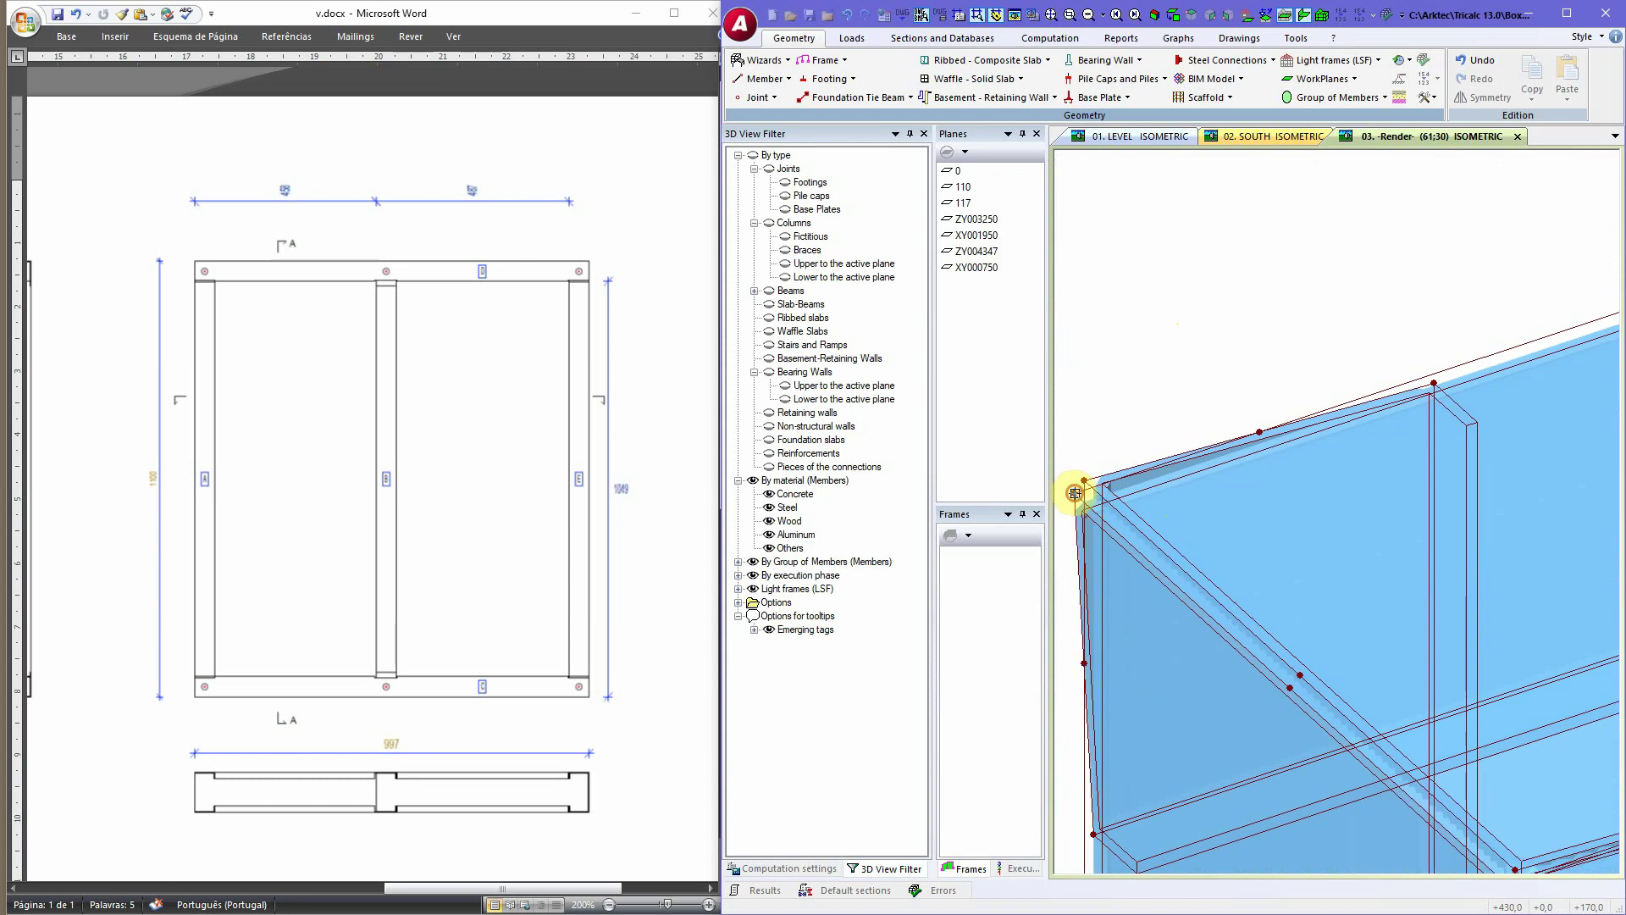
pyautogui.click(1074, 493)
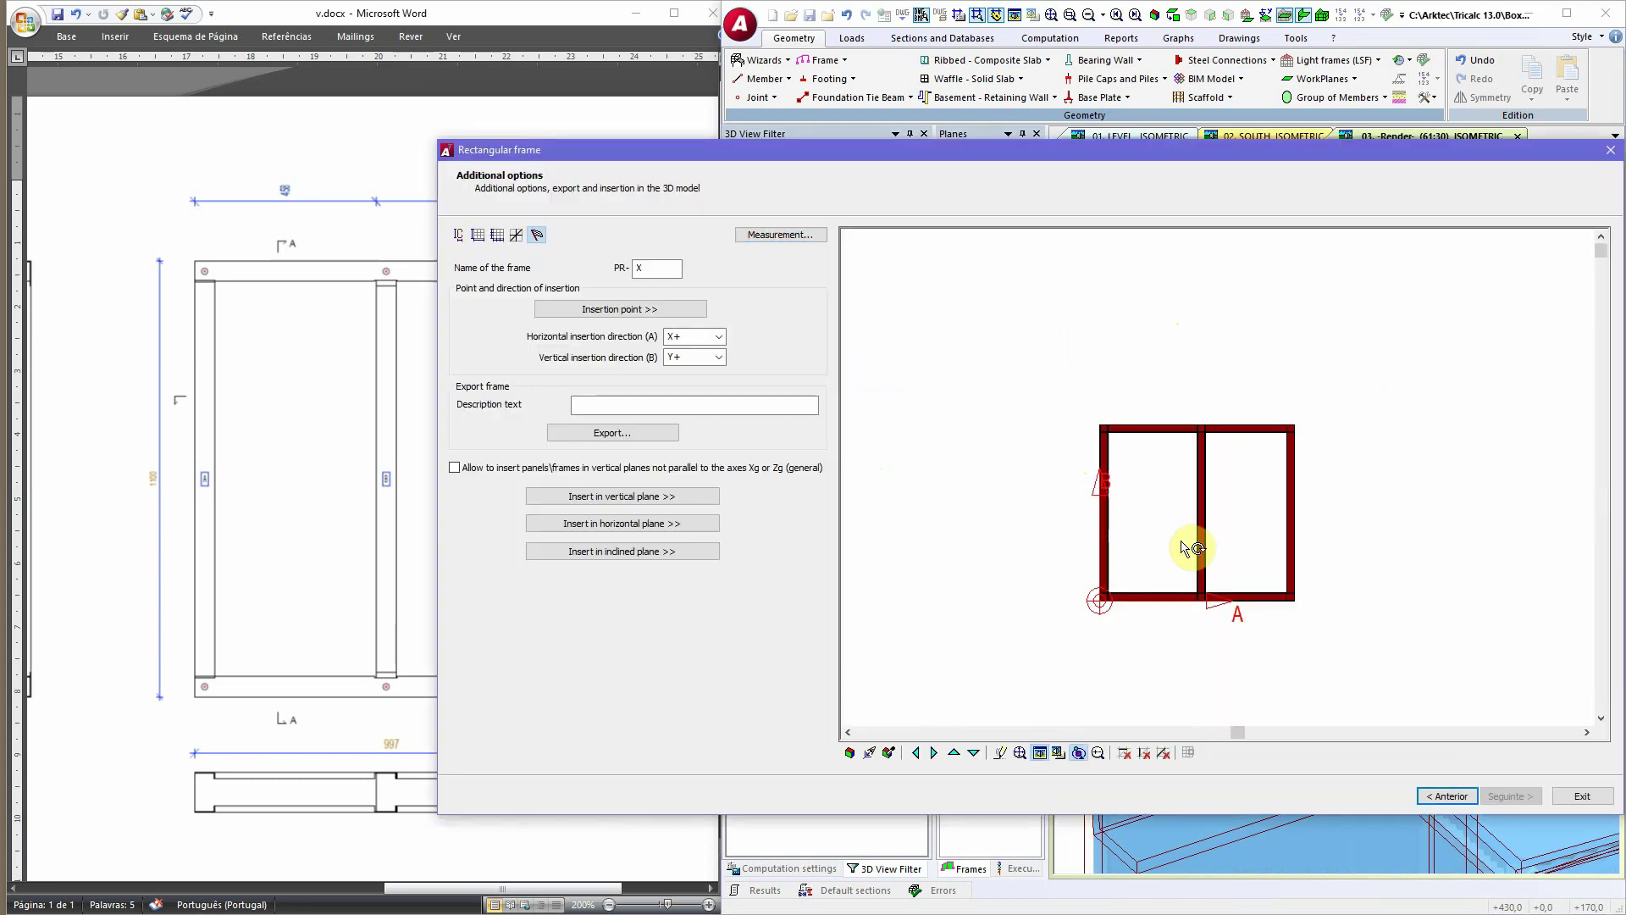
pyautogui.click(1193, 547)
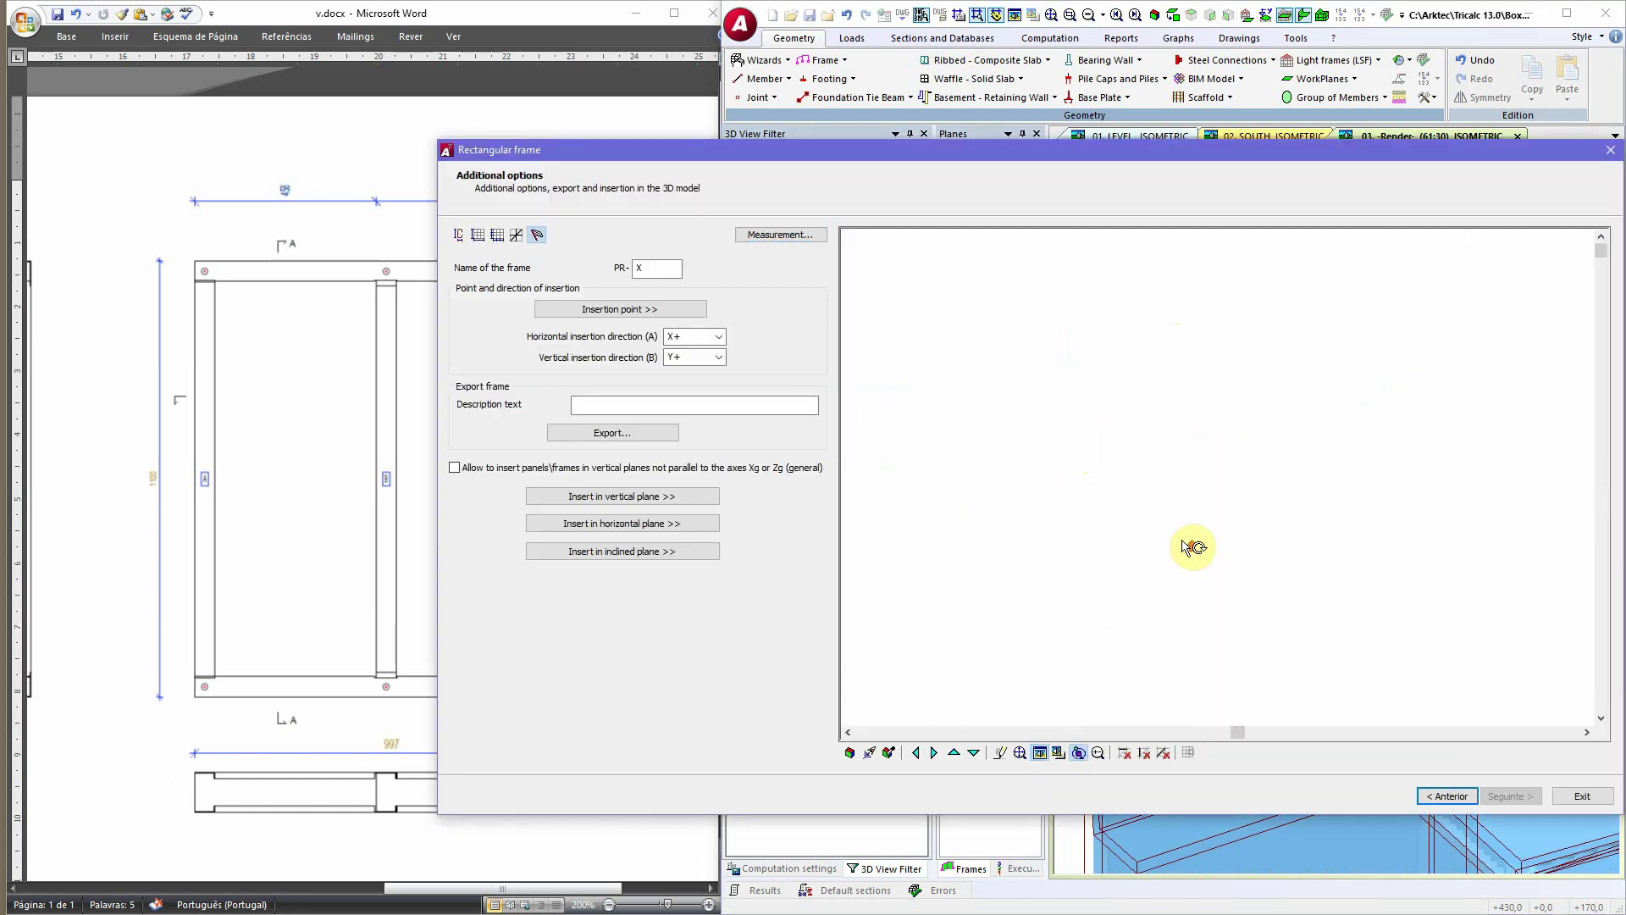
pyautogui.click(1578, 796)
# Step: Adjust the junction of 2 panels in L between the inclined top frame and the sloped side panel it falls short of
pyautogui.scroll(4, 1307, 533)
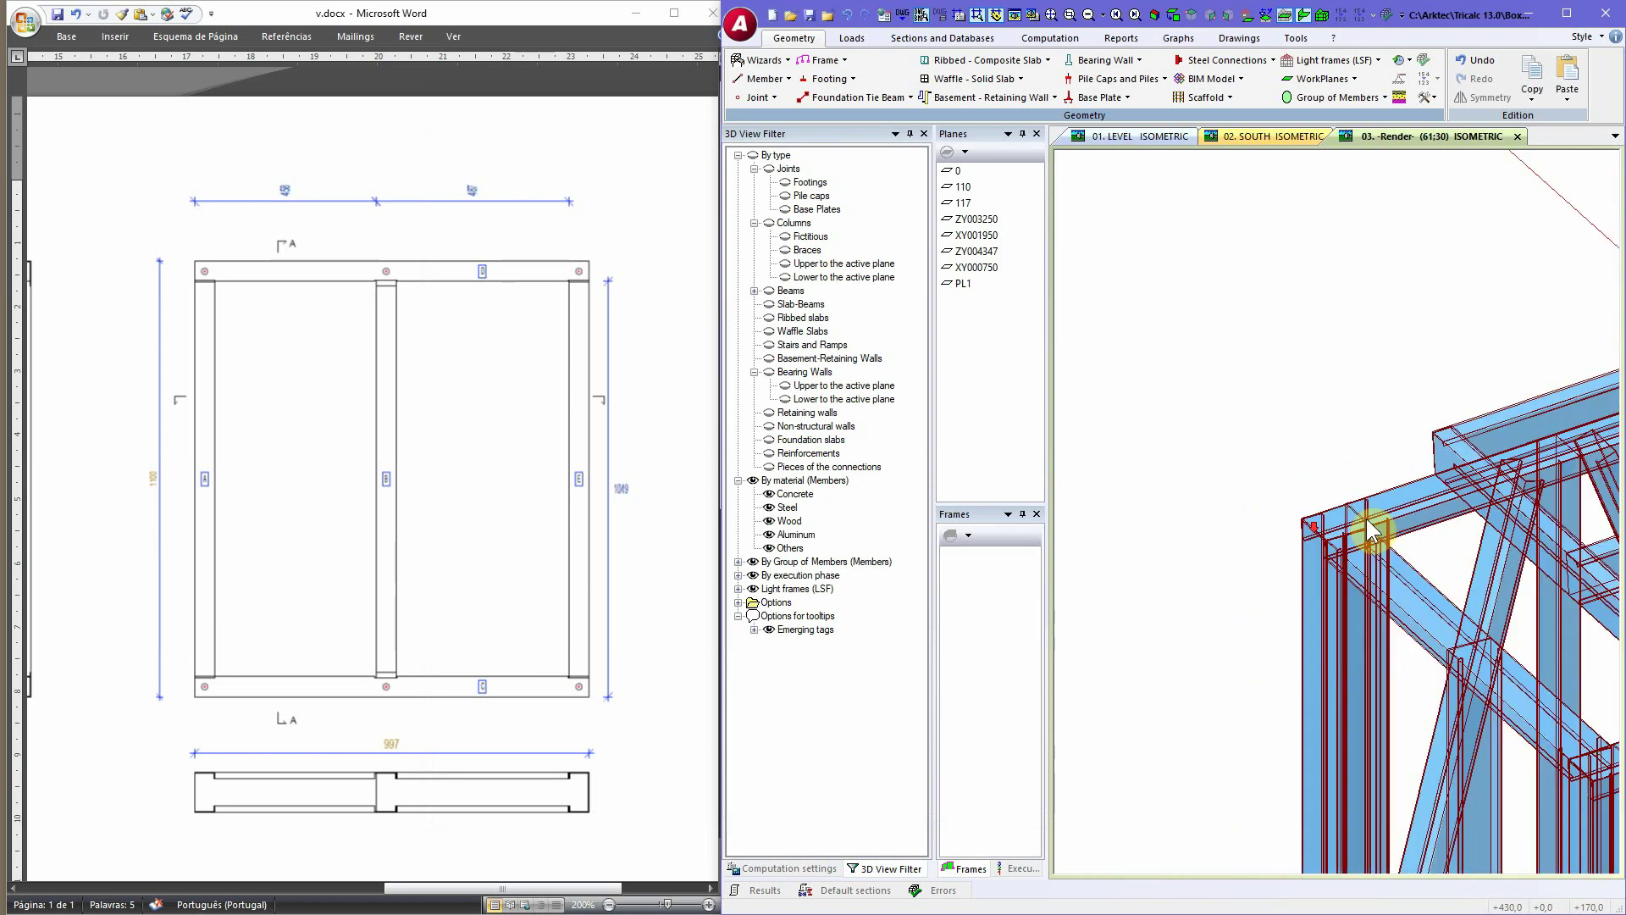
pyautogui.scroll(-4, 1369, 529)
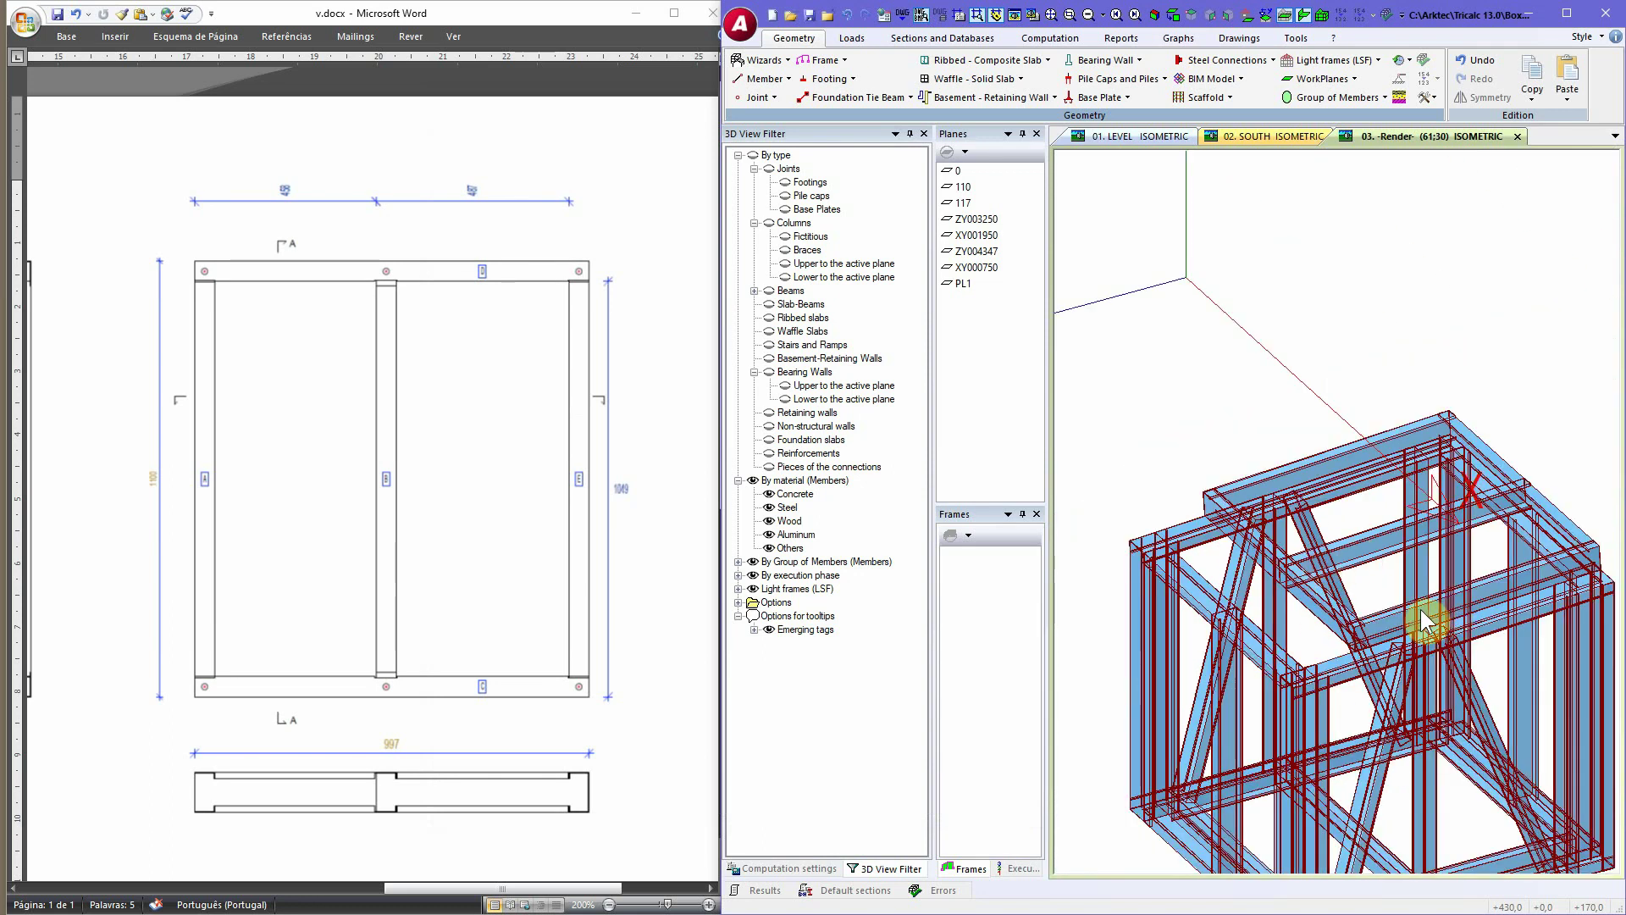
pyautogui.moveTo(1437, 618); pyautogui.dragTo(1451, 645, button='middle')
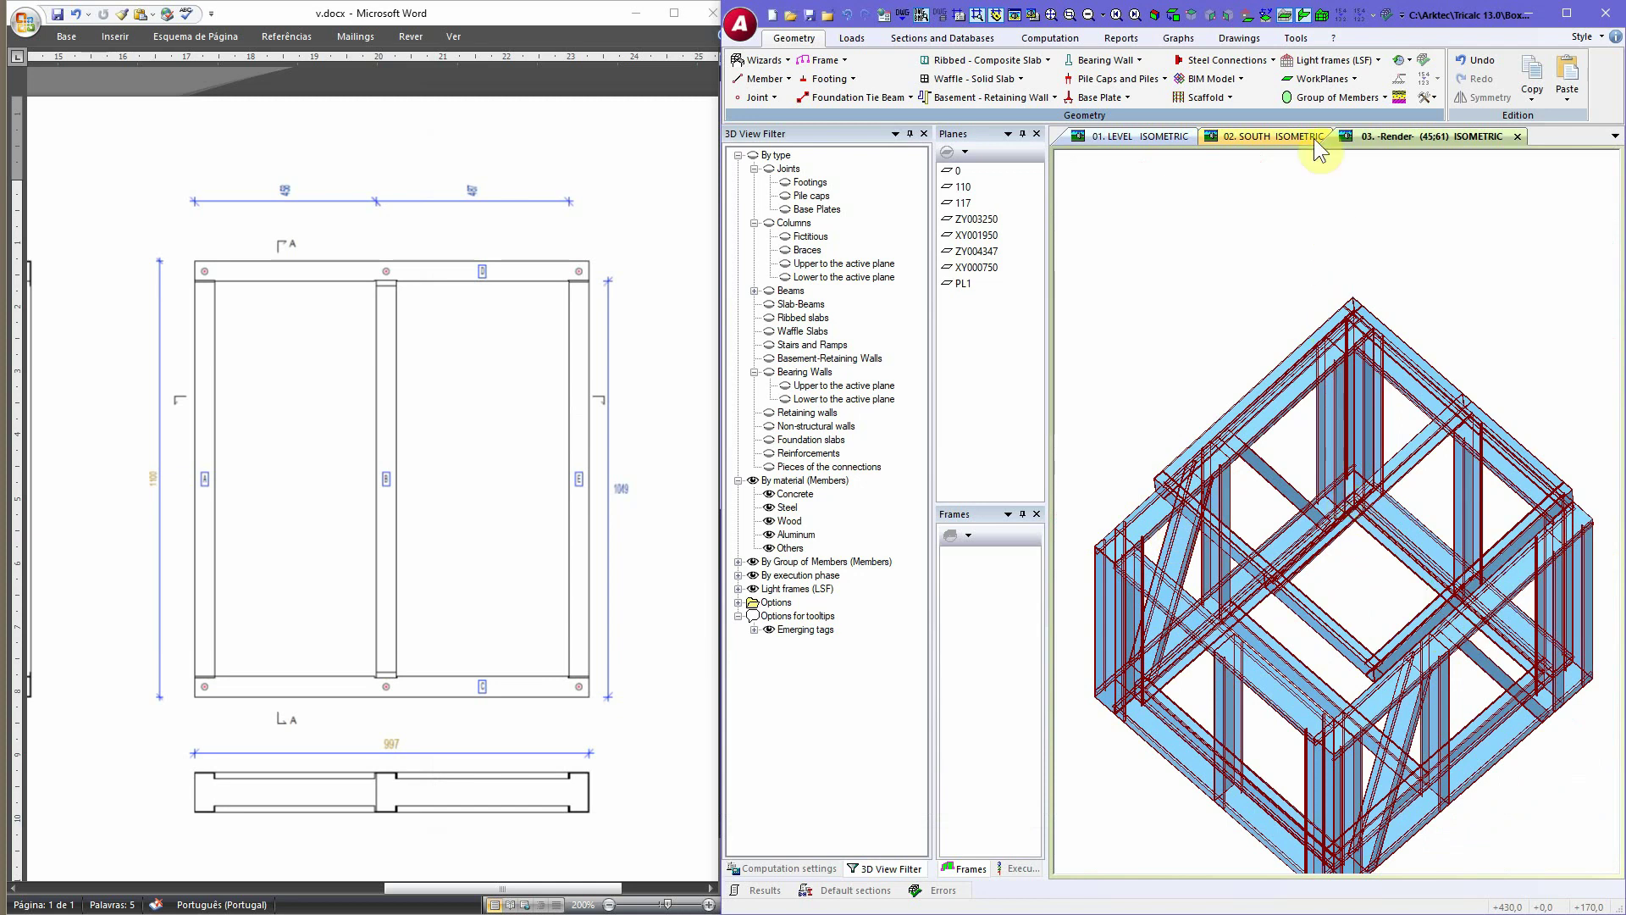
pyautogui.click(1321, 60)
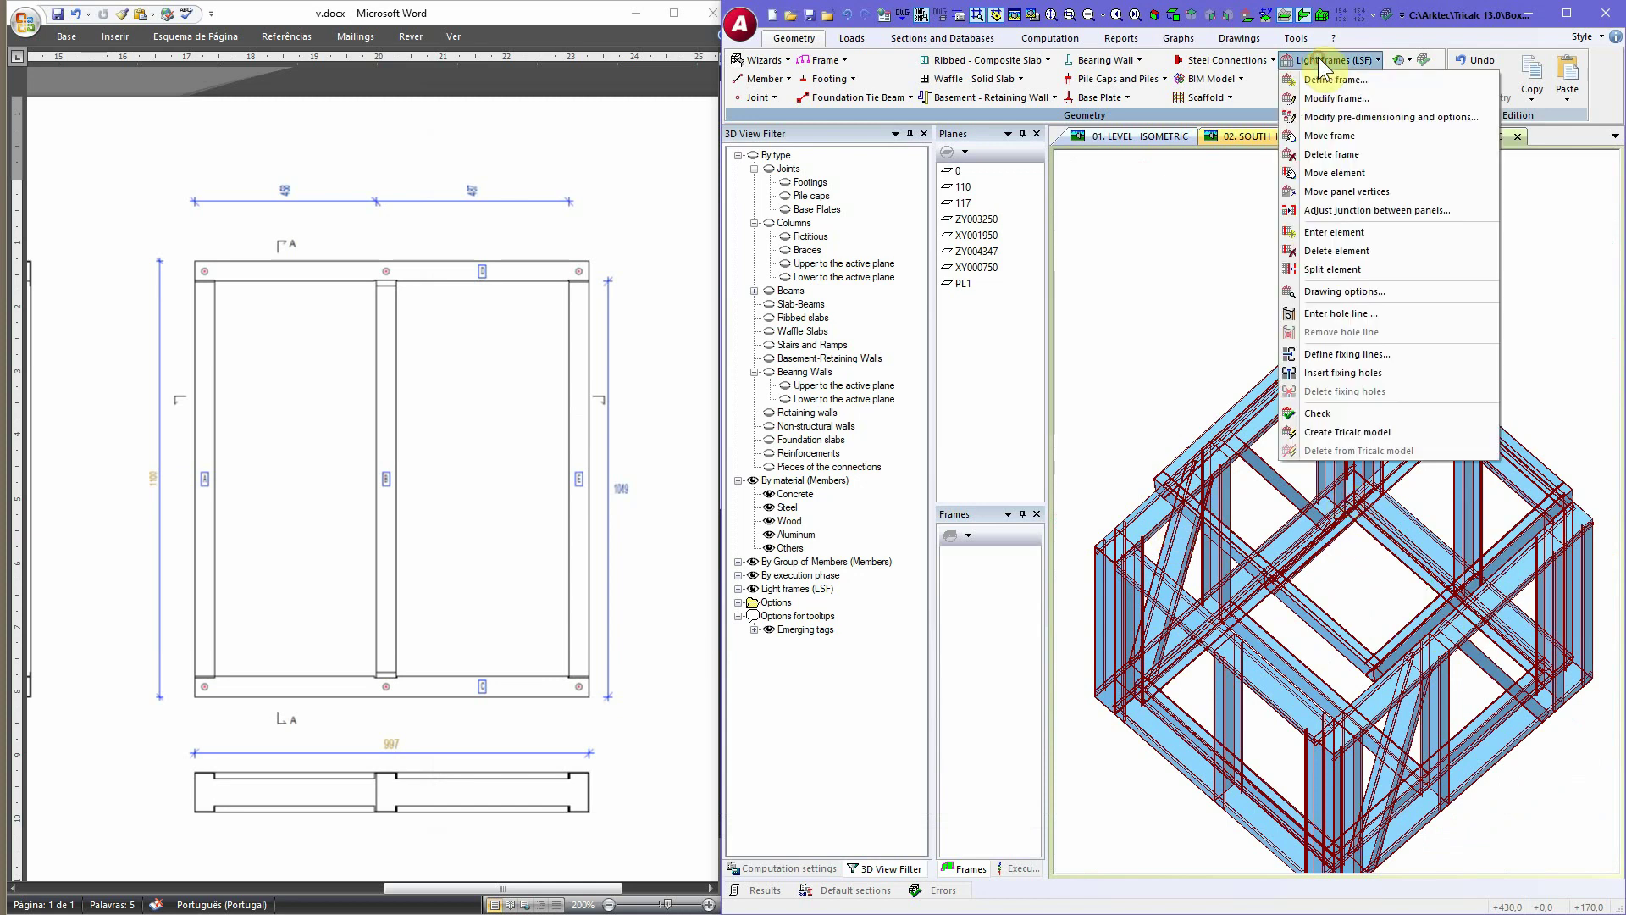
pyautogui.click(1334, 210)
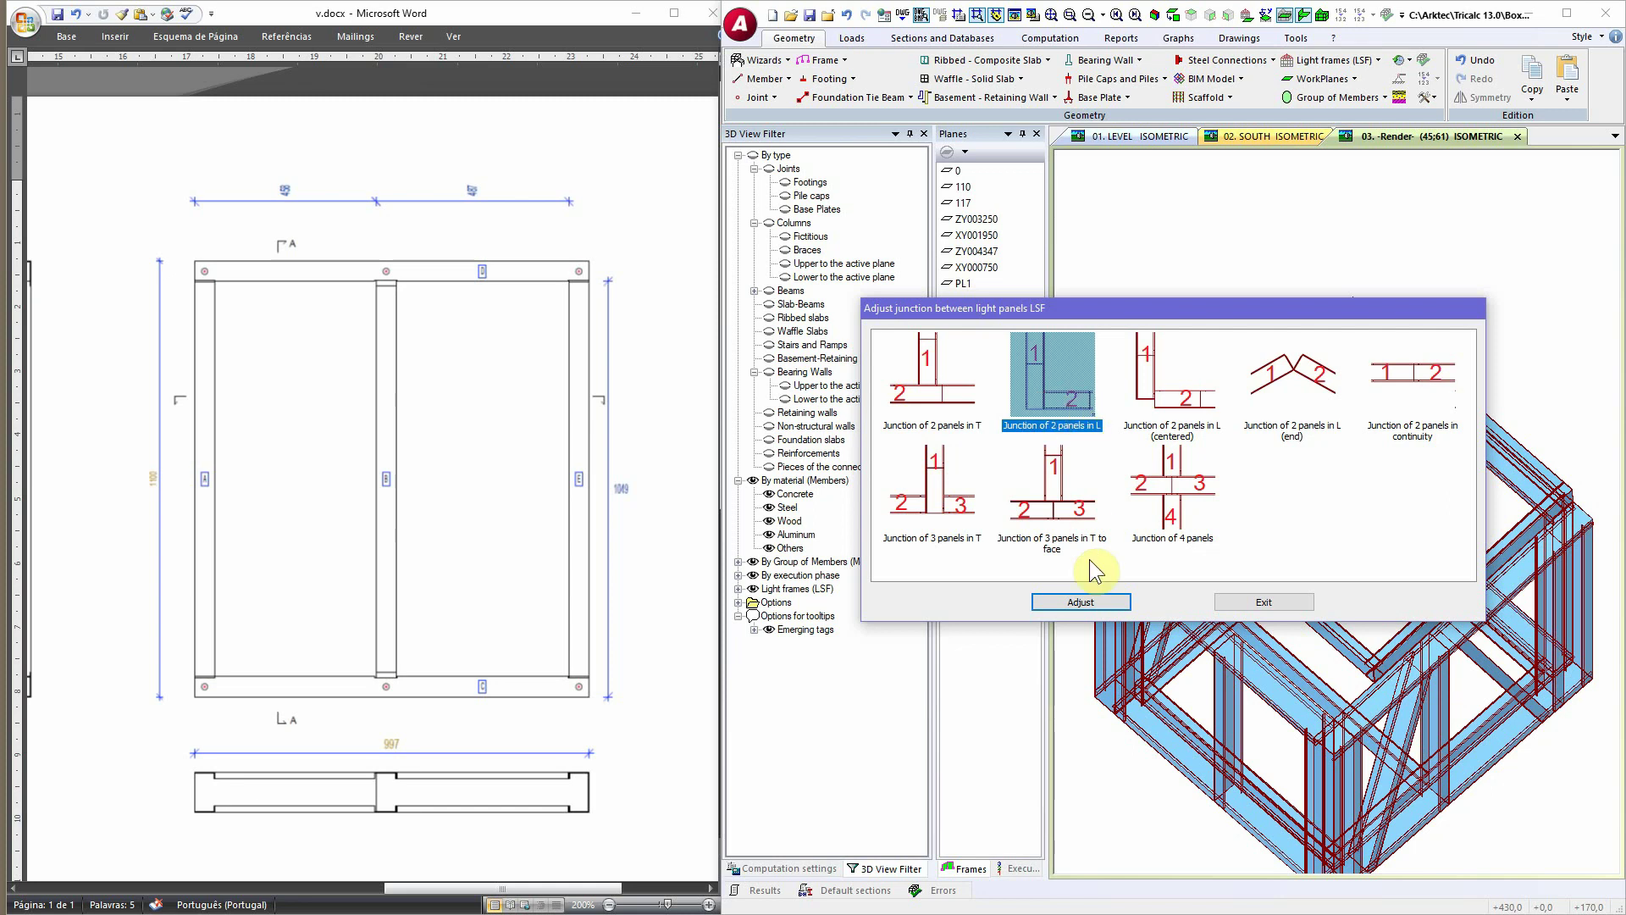
pyautogui.click(1077, 602)
pyautogui.click(1421, 449)
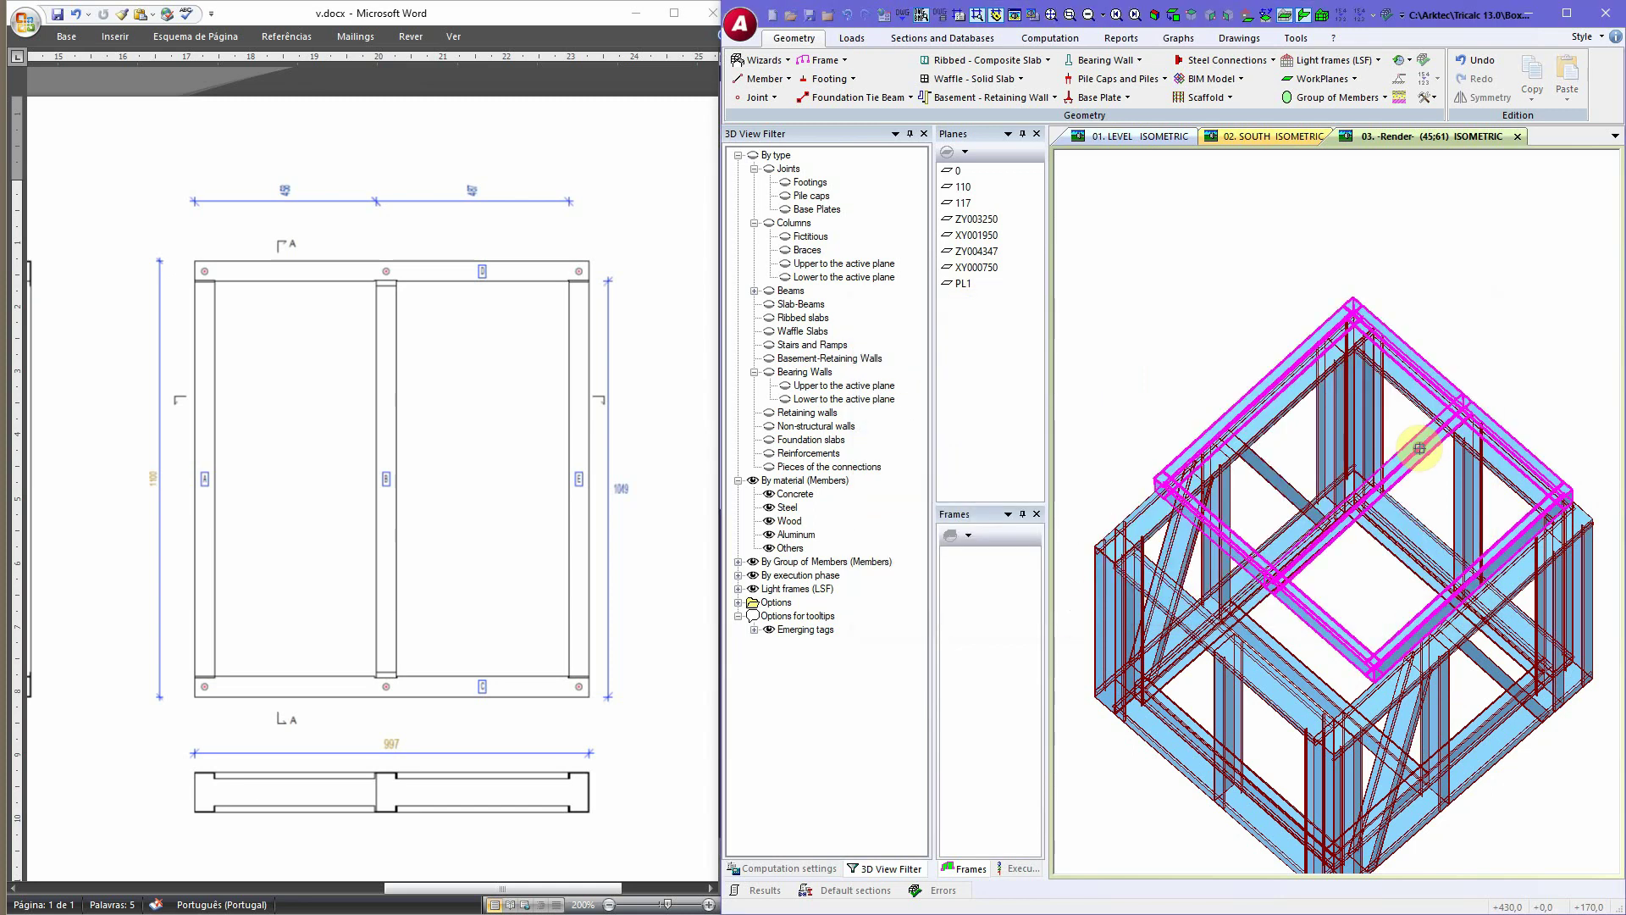
pyautogui.click(1479, 774)
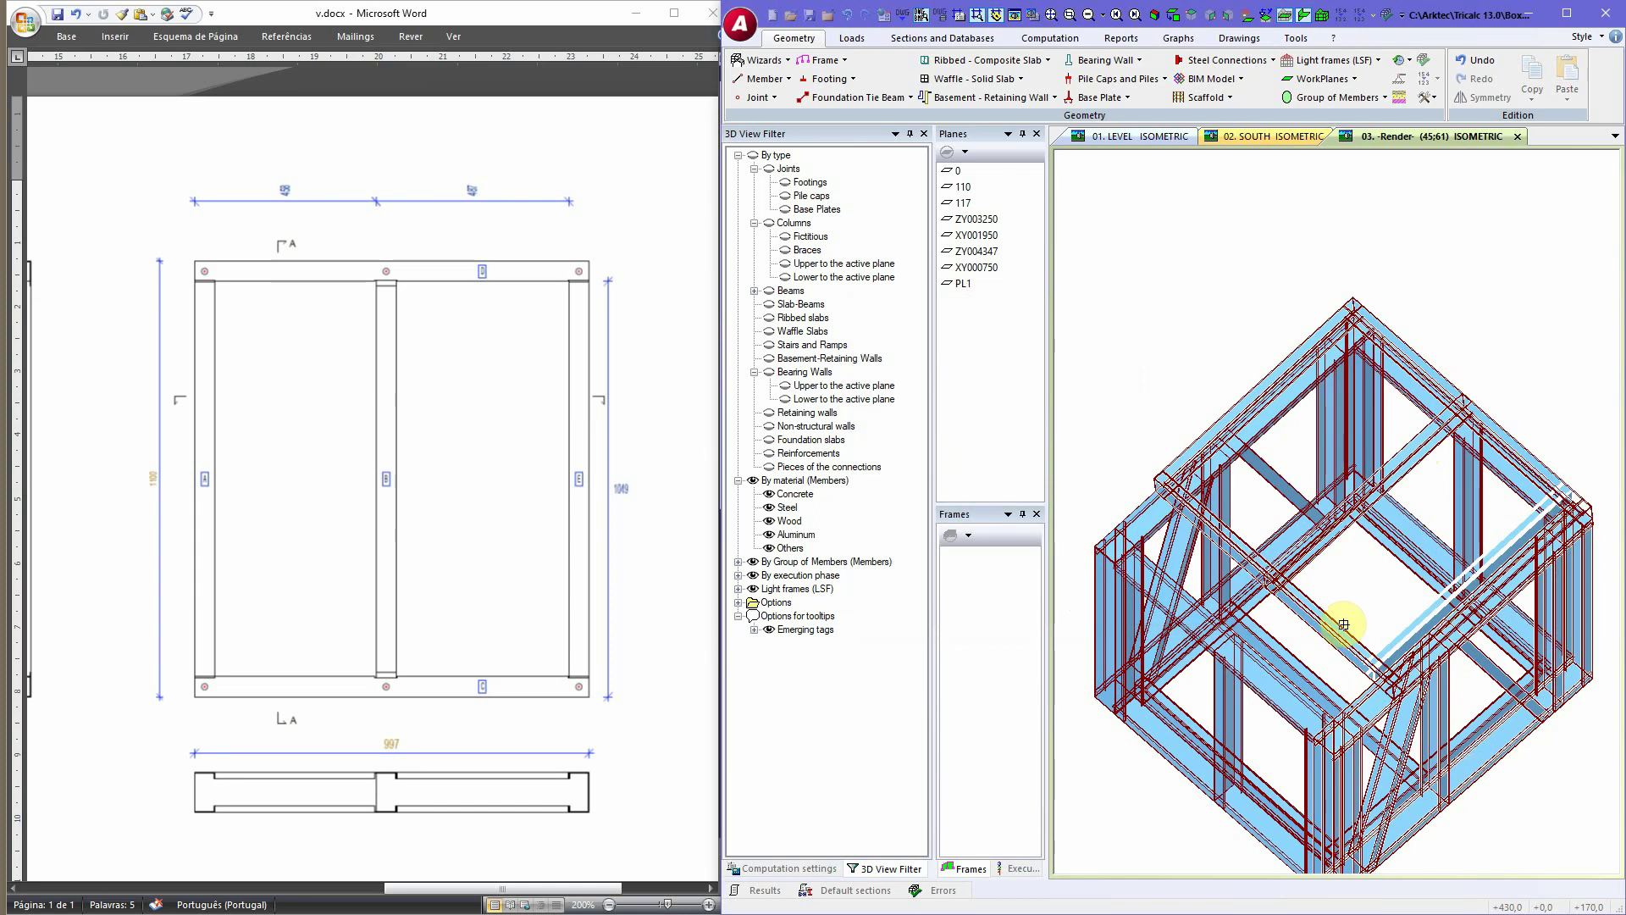
# Step: Adjust the L junction between the inclined top frame and the rectangular panel opposite its insertion edge
pyautogui.moveTo(1291, 596); pyautogui.dragTo(1284, 595, button='middle')
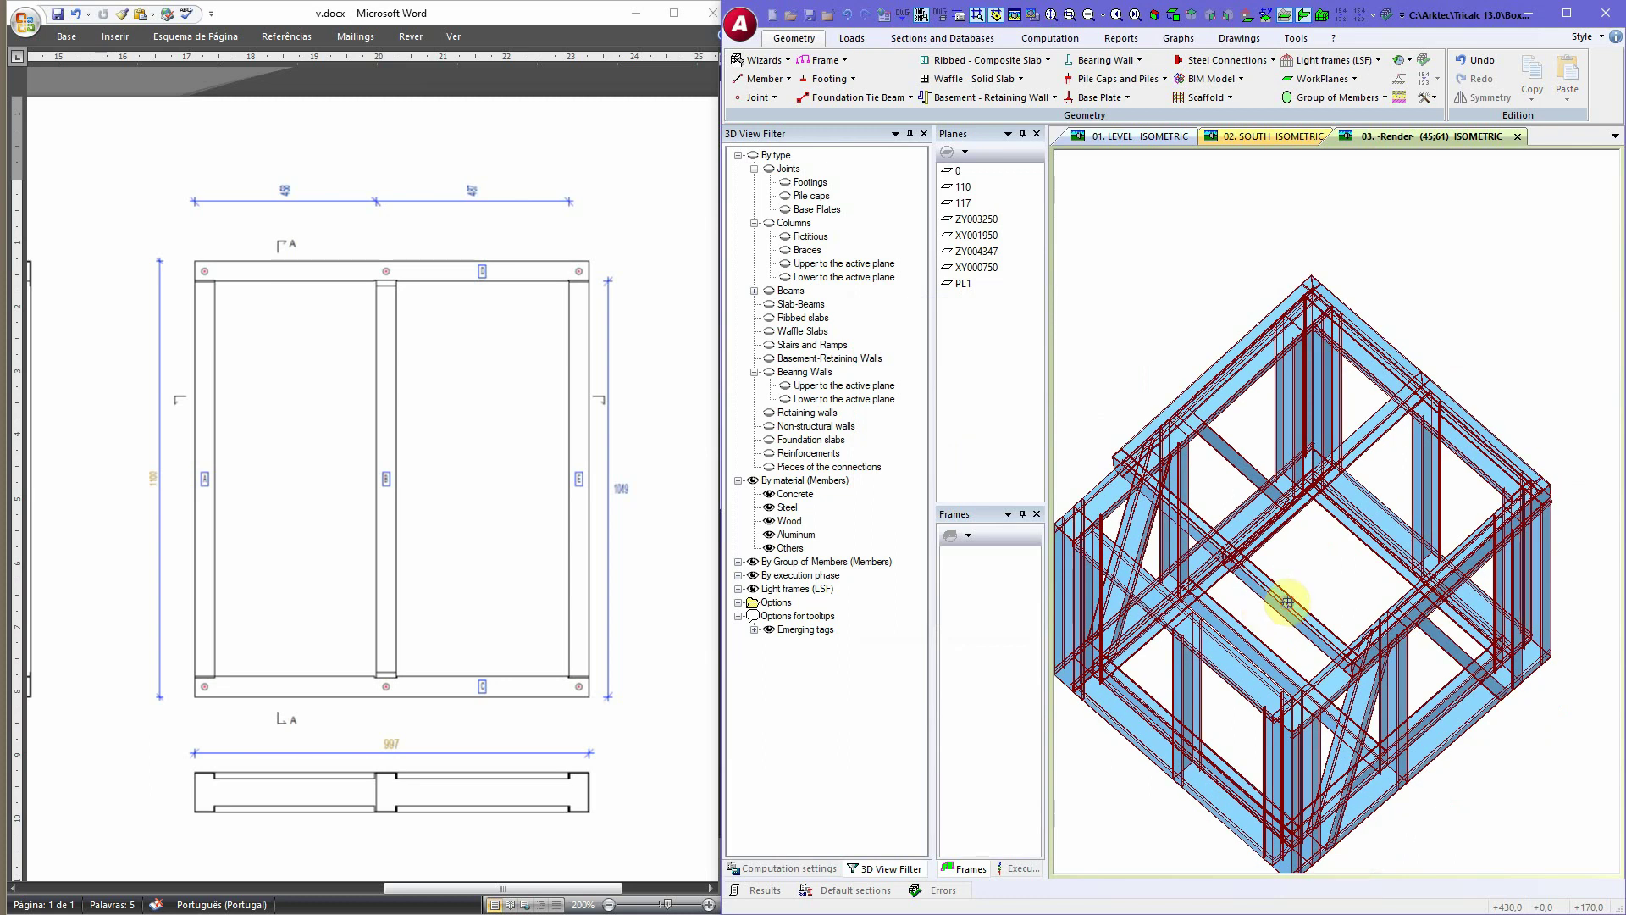
pyautogui.click(1288, 602)
pyautogui.click(1227, 671)
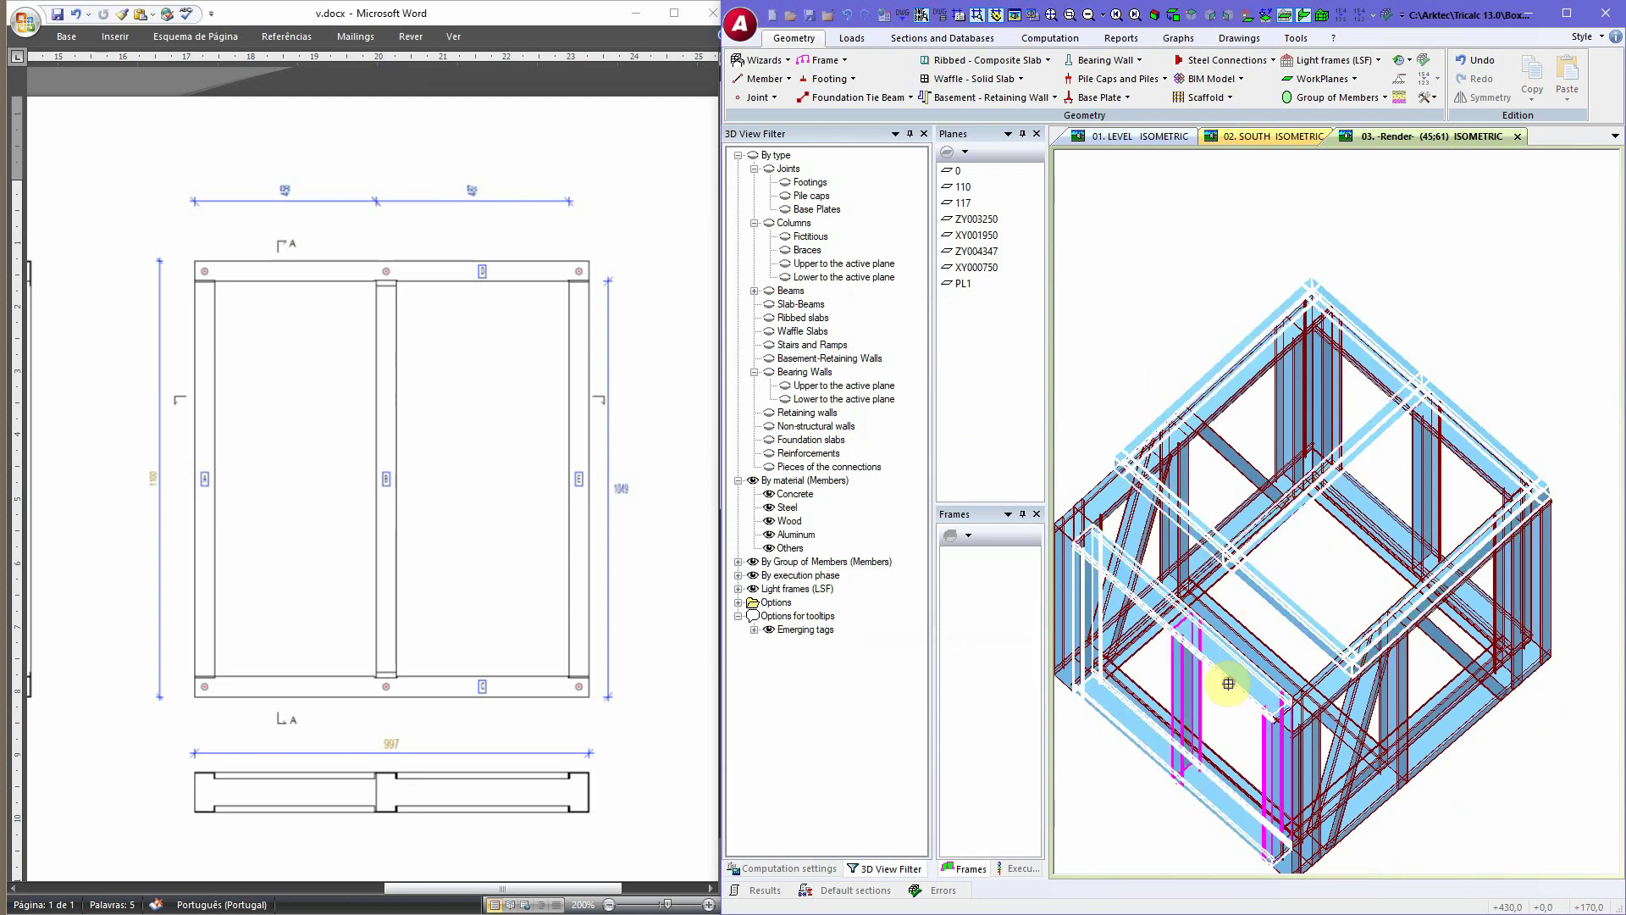
pyautogui.click(1285, 599)
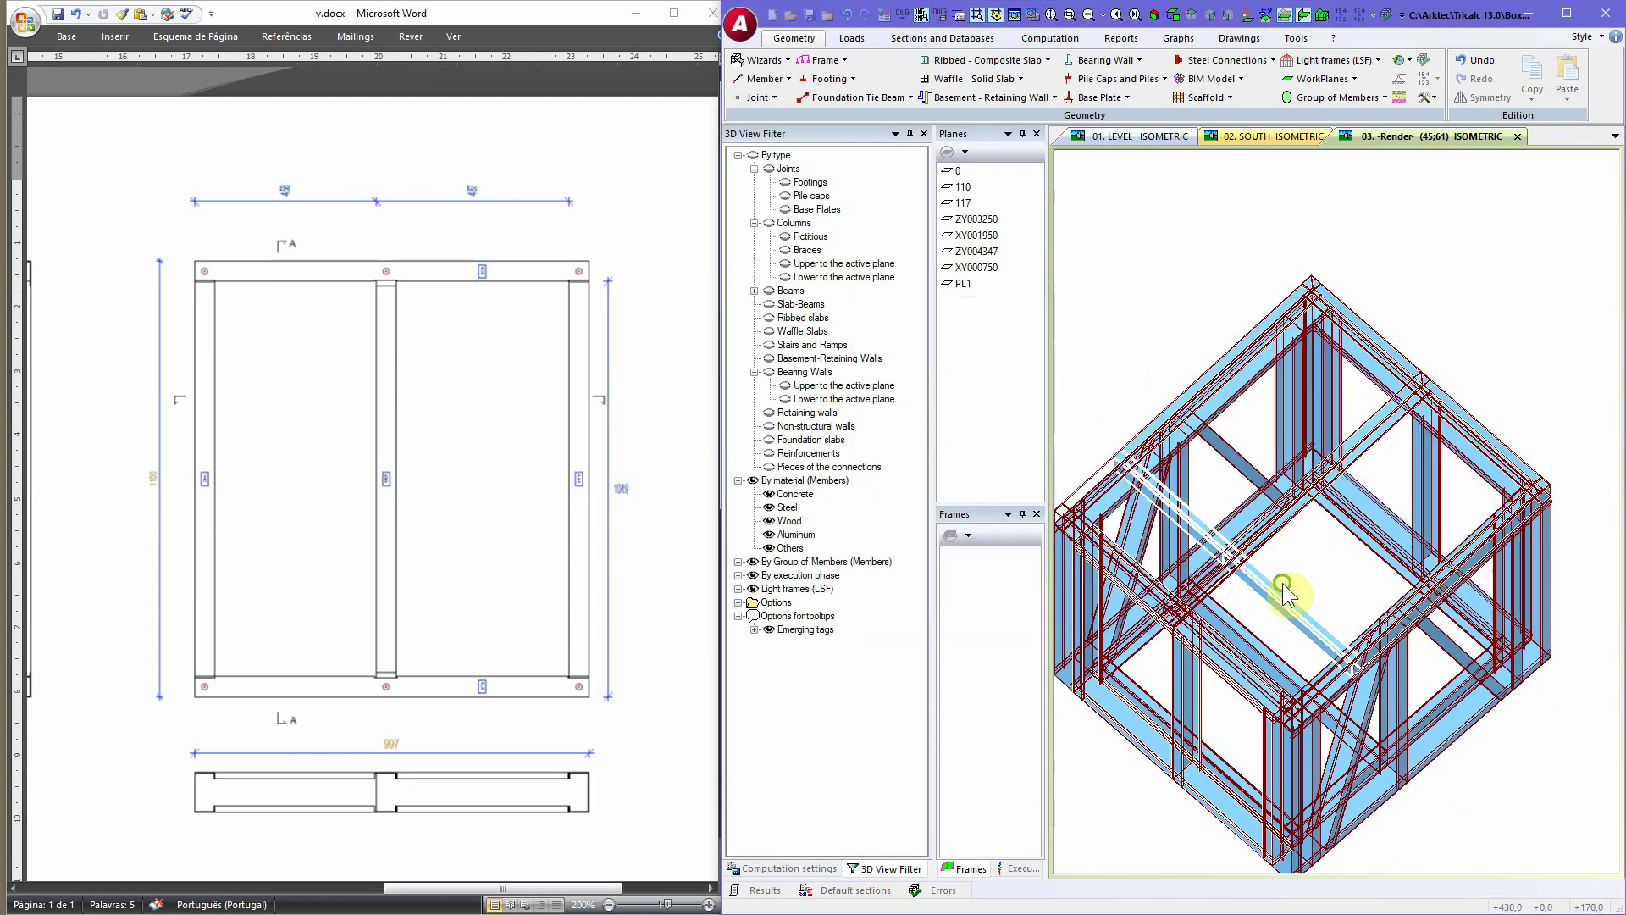
# Step: Move the top frame's middle bar, using the Centro adjustment, in line with the rectangular panel's central upright
pyautogui.moveTo(1283, 588)
pyautogui.mouseDown(button='middle')
pyautogui.moveTo(1364, 525)
pyautogui.moveTo(1346, 519)
pyautogui.moveTo(1383, 545)
pyautogui.moveTo(1252, 592)
pyautogui.mouseUp(button='middle')
pyautogui.scroll(5, 1307, 599)
pyautogui.scroll(-2, 1266, 600)
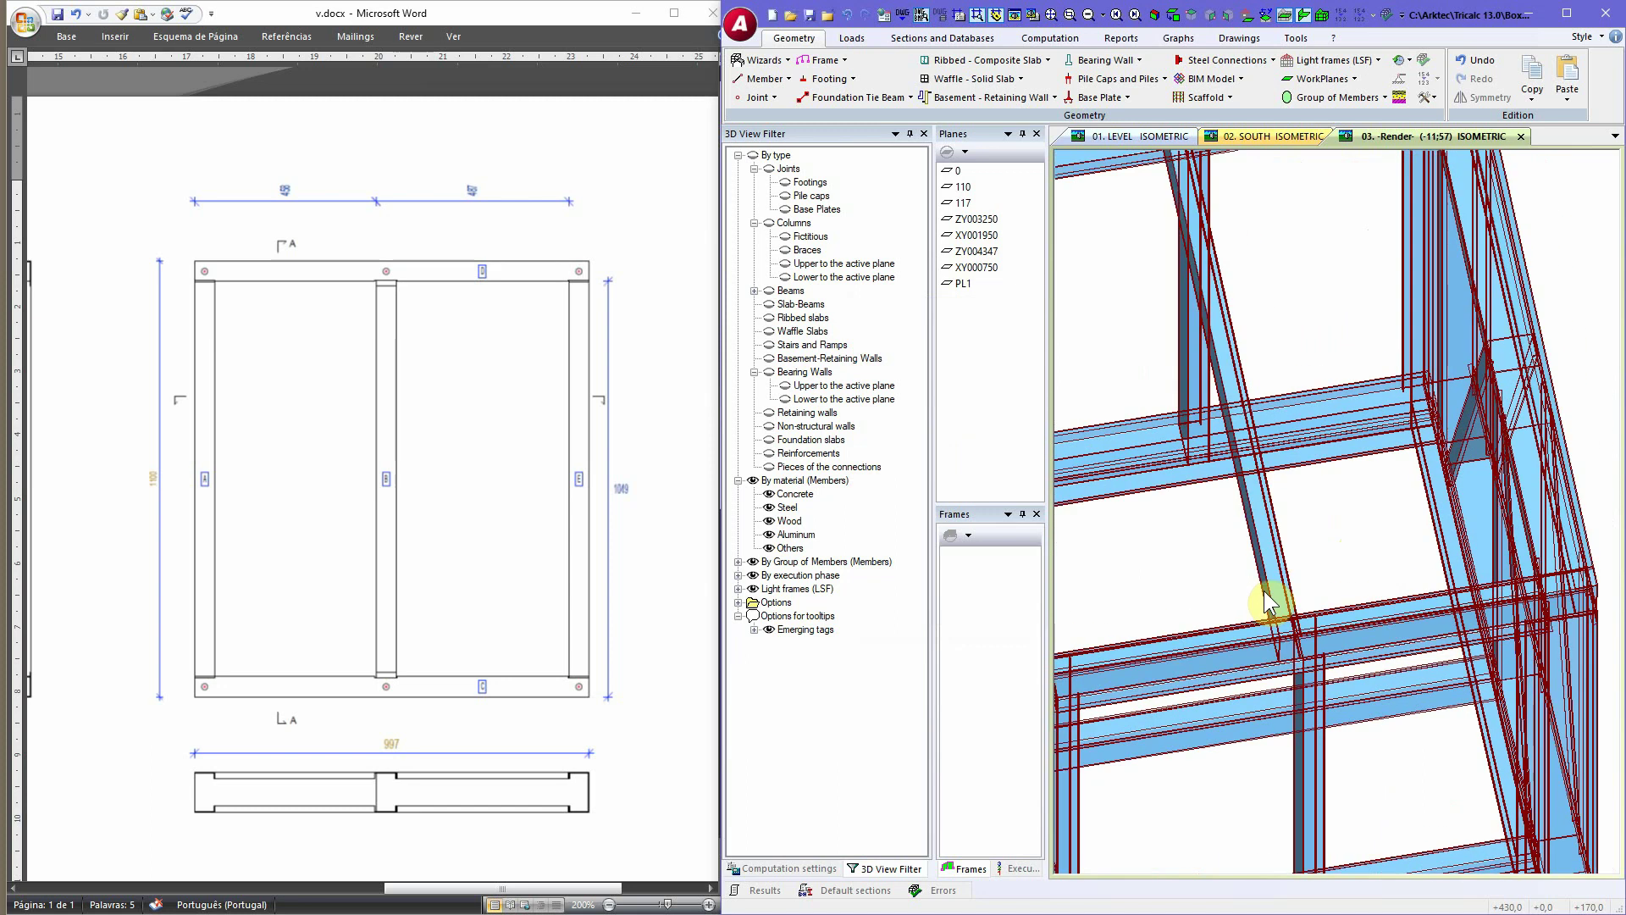
pyautogui.click(1334, 60)
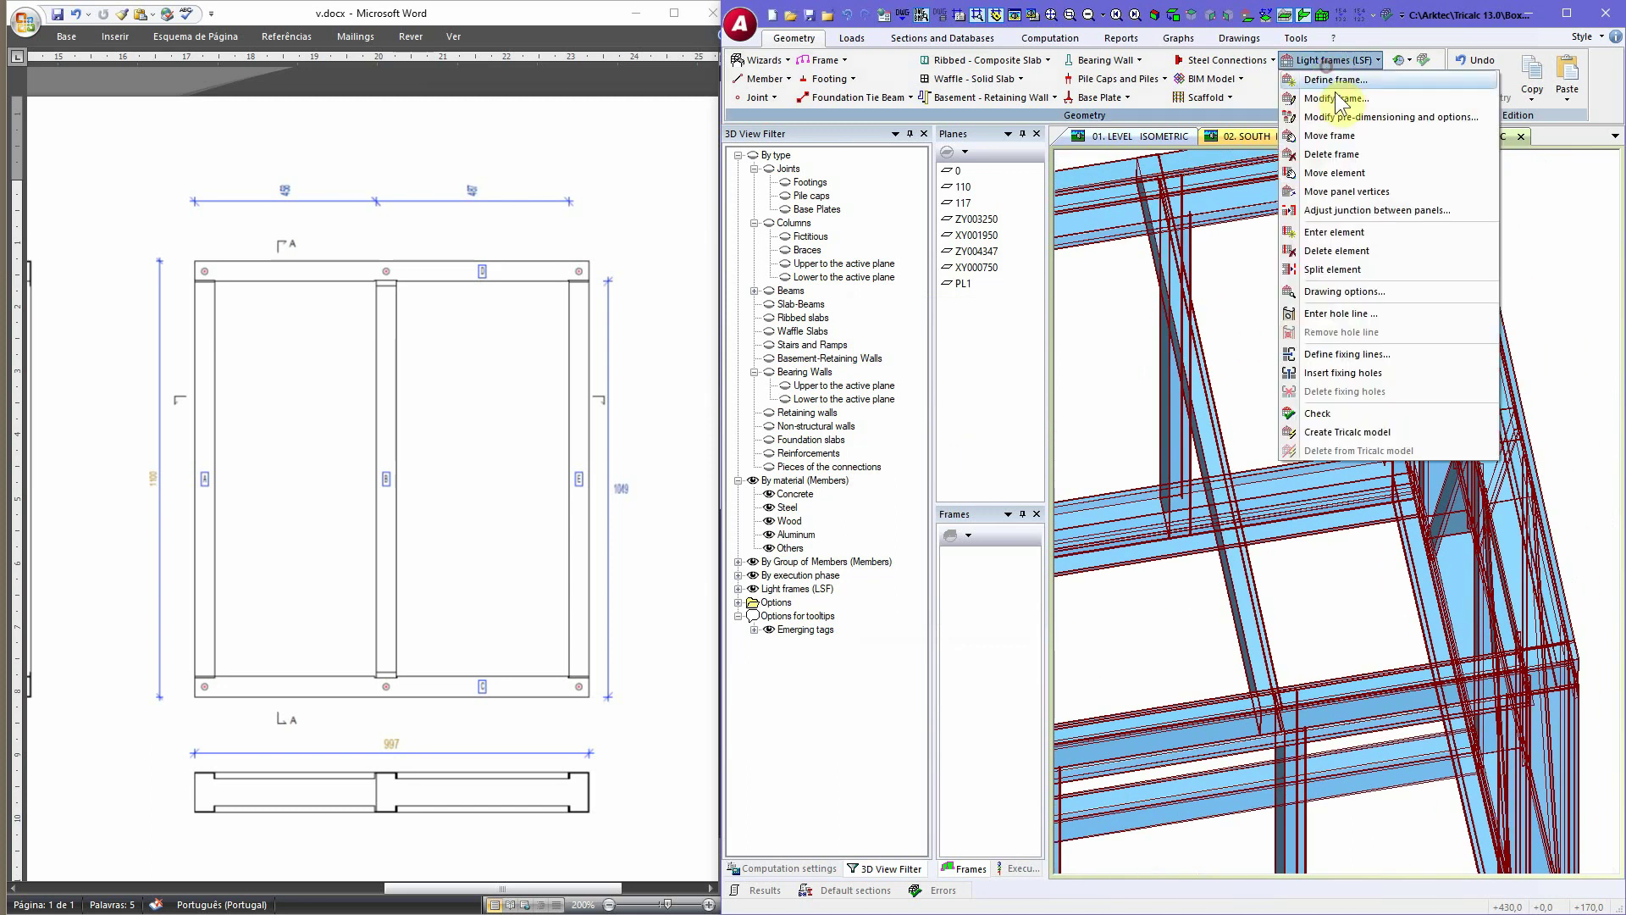
pyautogui.click(1355, 192)
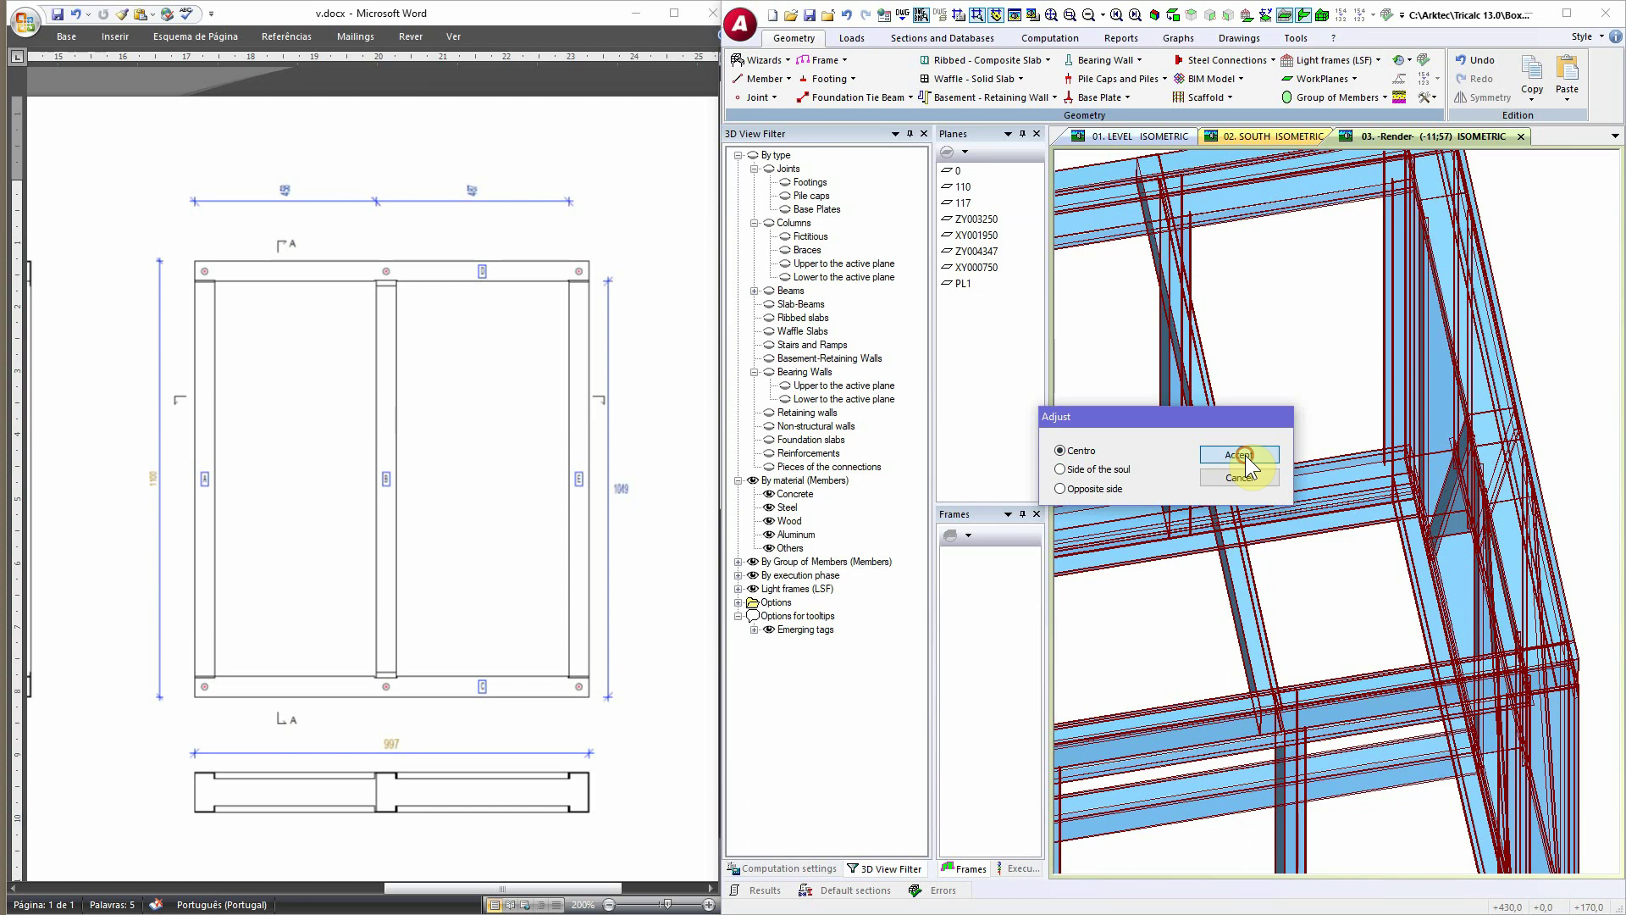
pyautogui.click(1242, 454)
pyautogui.click(1217, 413)
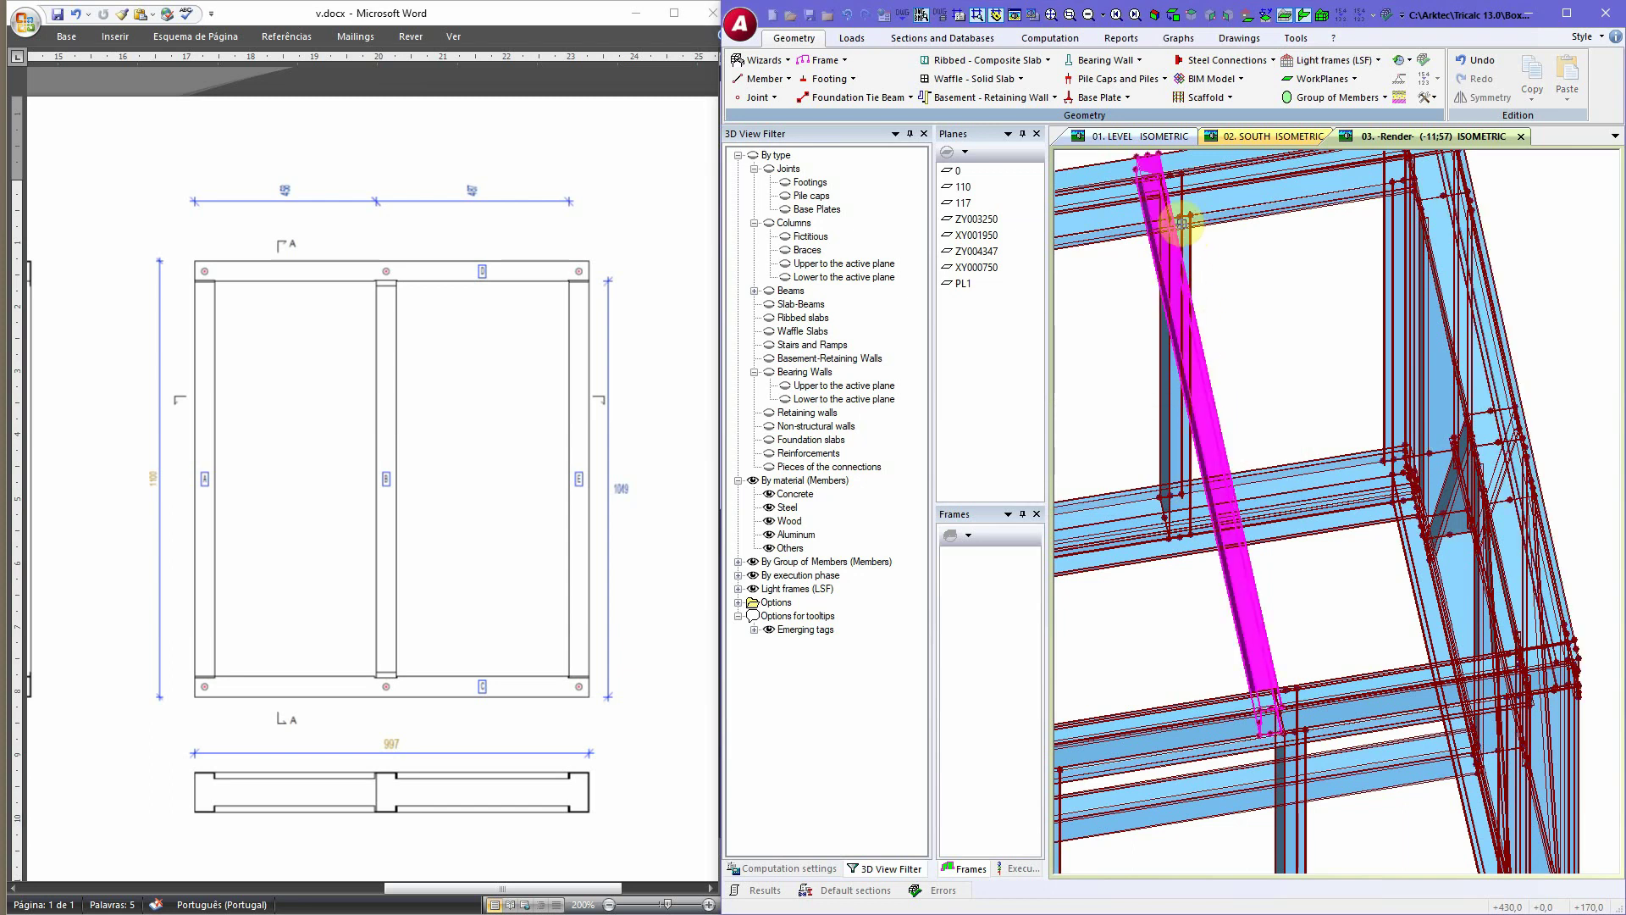
pyautogui.click(1180, 220)
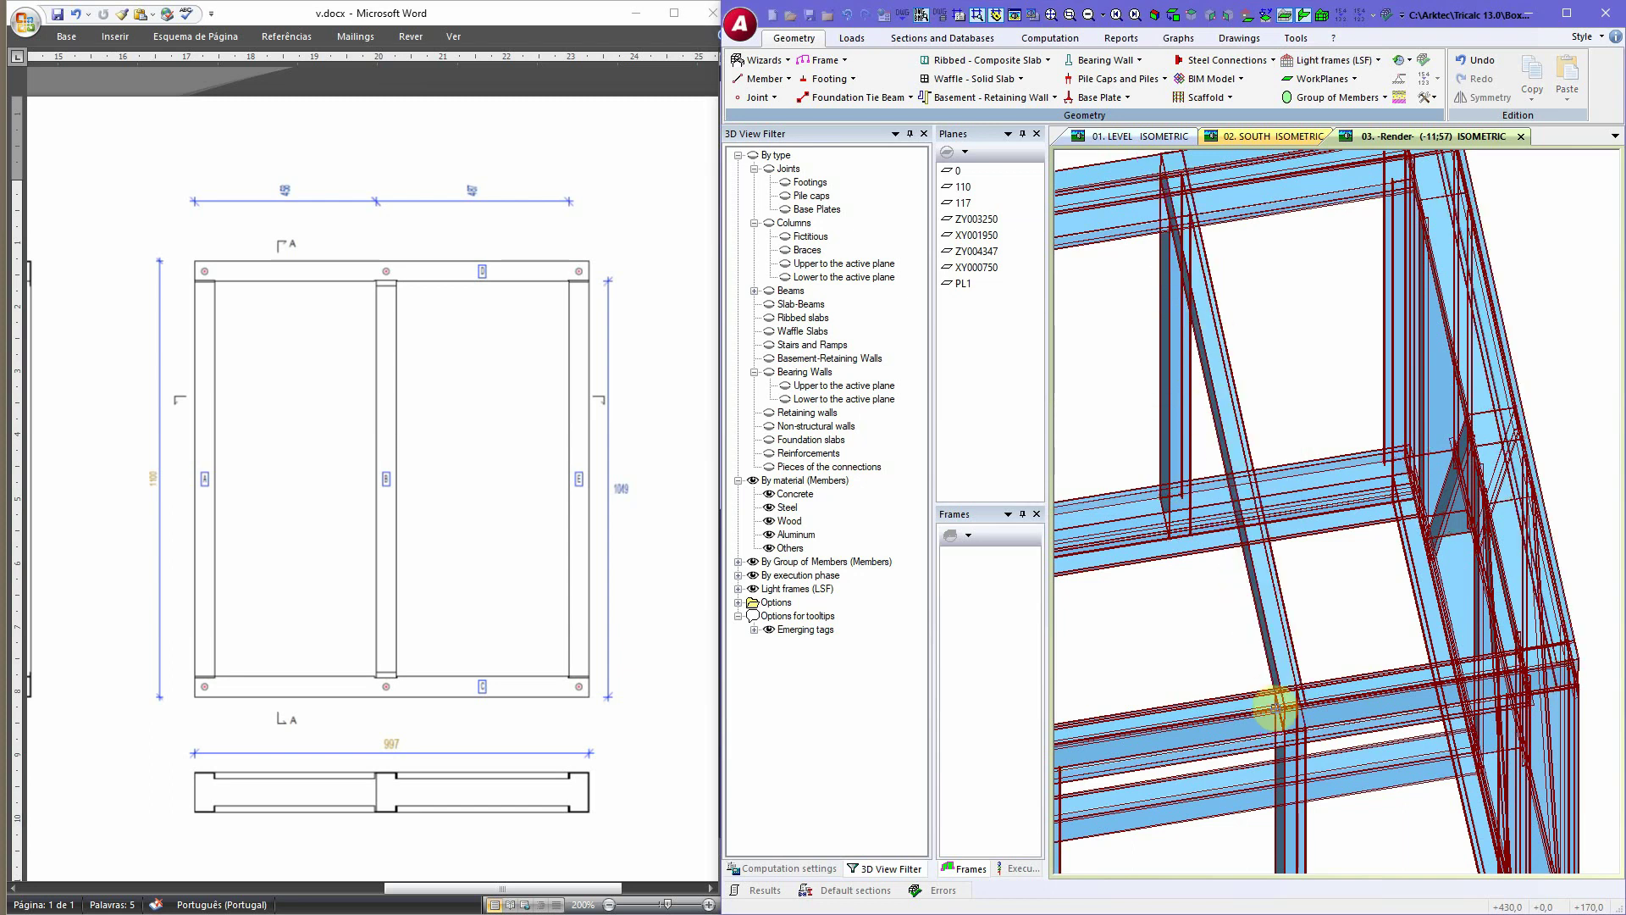
pyautogui.scroll(-4, 1326, 666)
pyautogui.moveTo(1328, 667); pyautogui.dragTo(1272, 650, button='middle')
pyautogui.scroll(-5, 1270, 593)
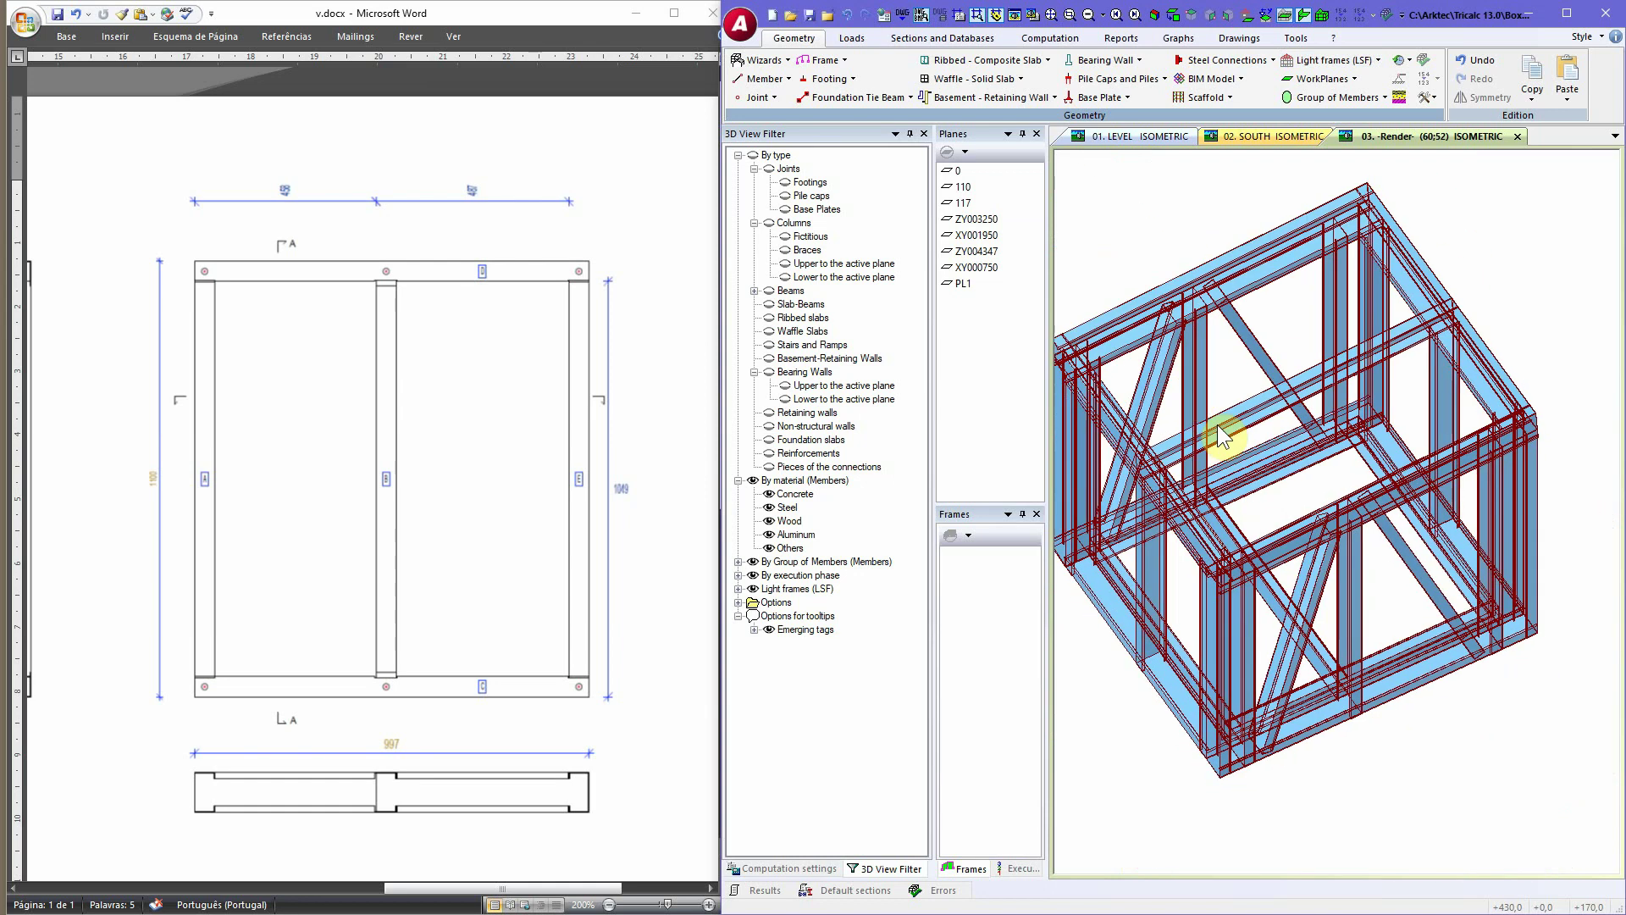
pyautogui.scroll(5, 1318, 535)
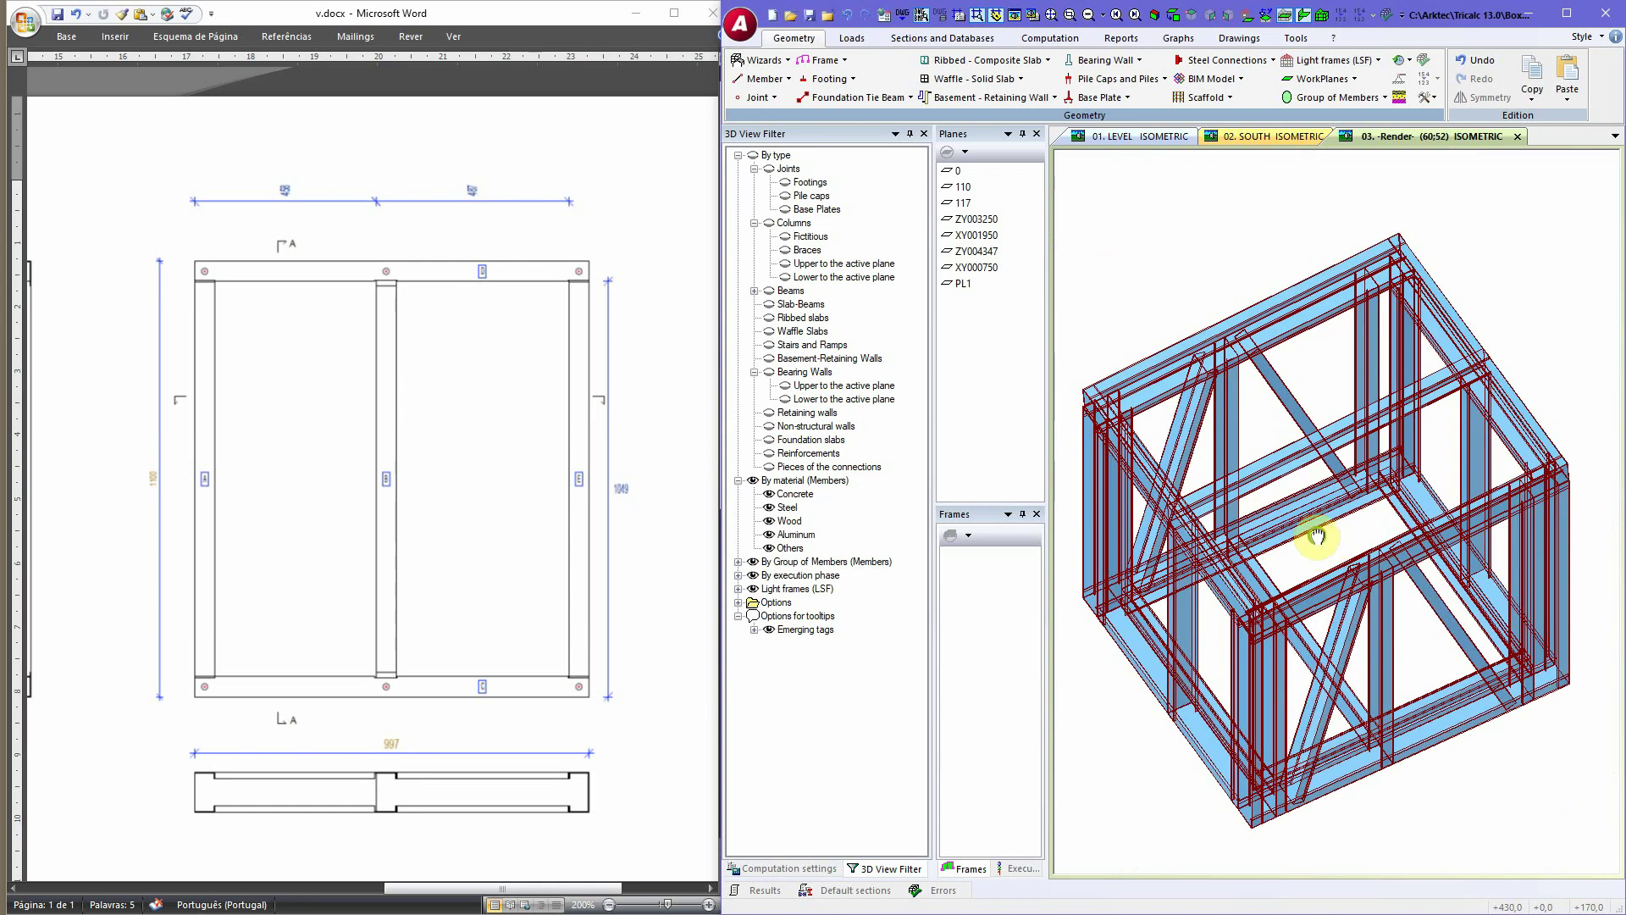
pyautogui.moveTo(1321, 537)
pyautogui.mouseDown(button='middle')
pyautogui.moveTo(1339, 531)
pyautogui.moveTo(1343, 562)
pyautogui.moveTo(1327, 561)
pyautogui.mouseUp(button='middle')
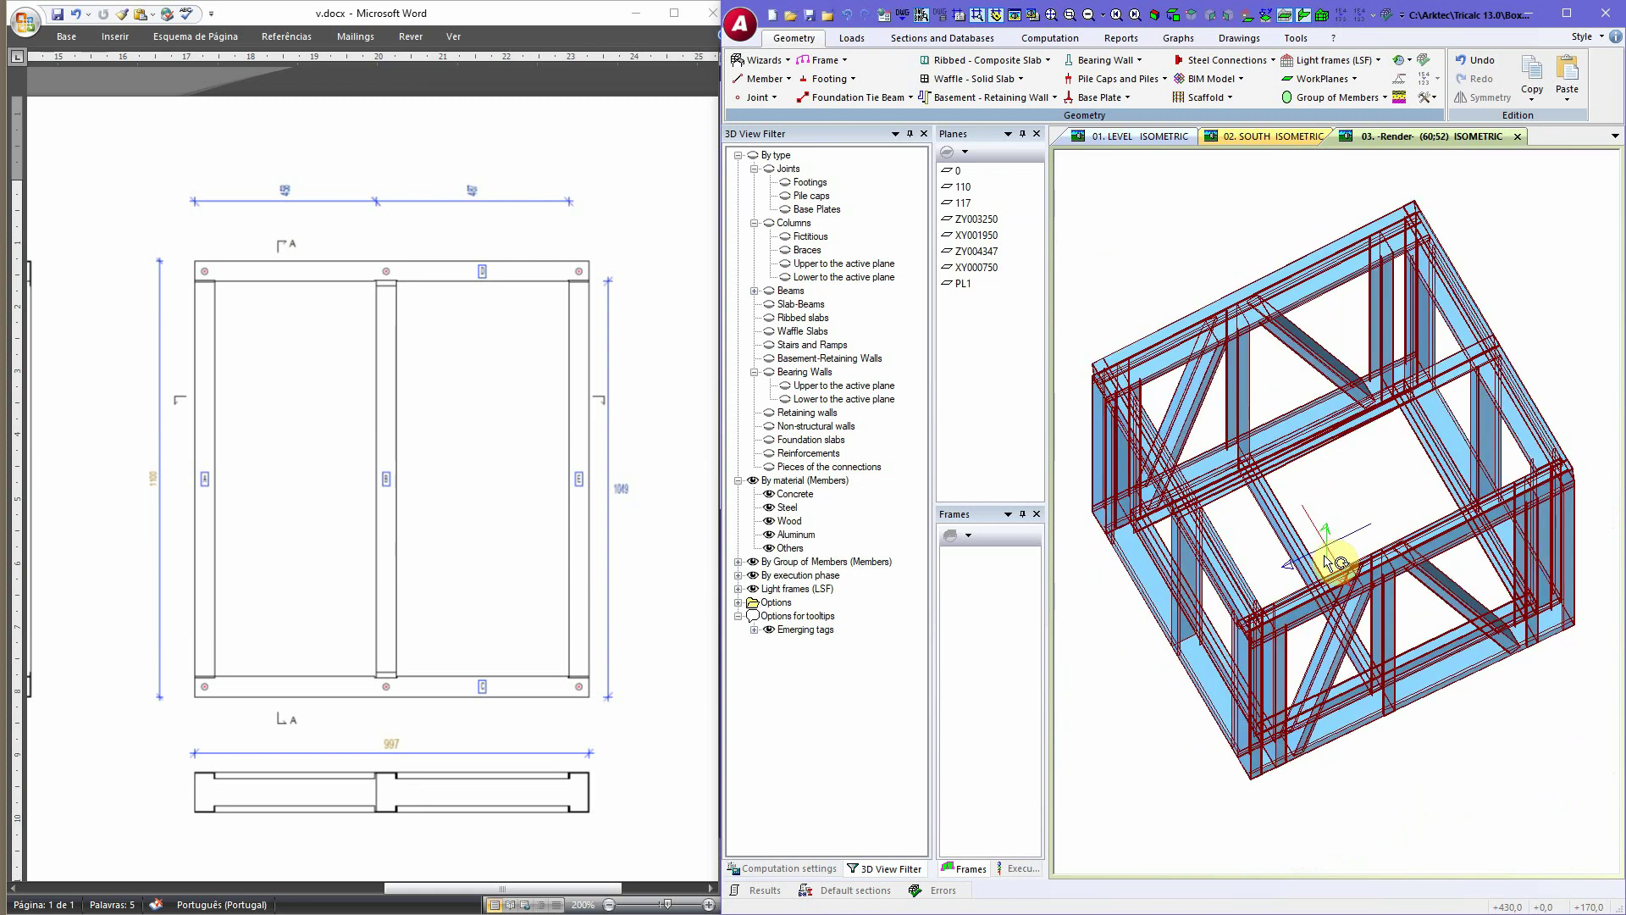